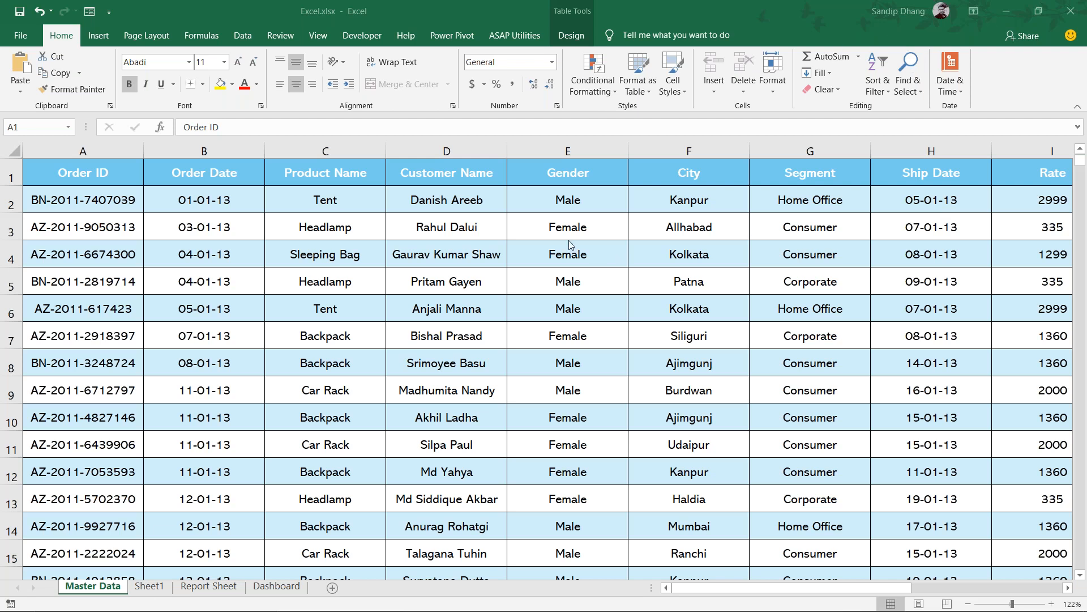
Select the whole Master Data table from the Order ID header to review its extent, and return to cell A1
click(125, 181)
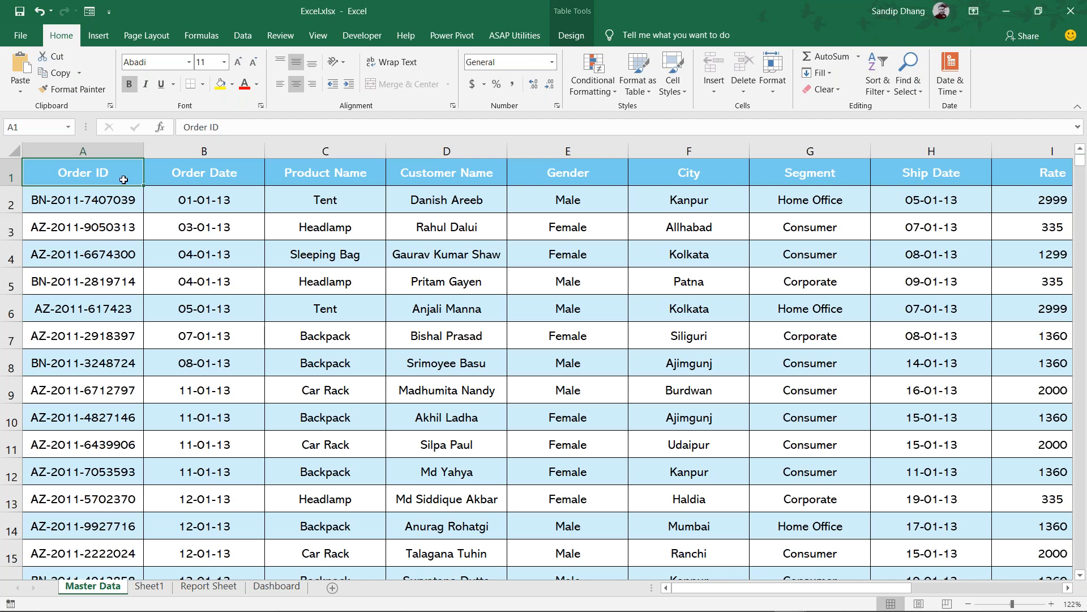
key(ctrl+shift+Down)
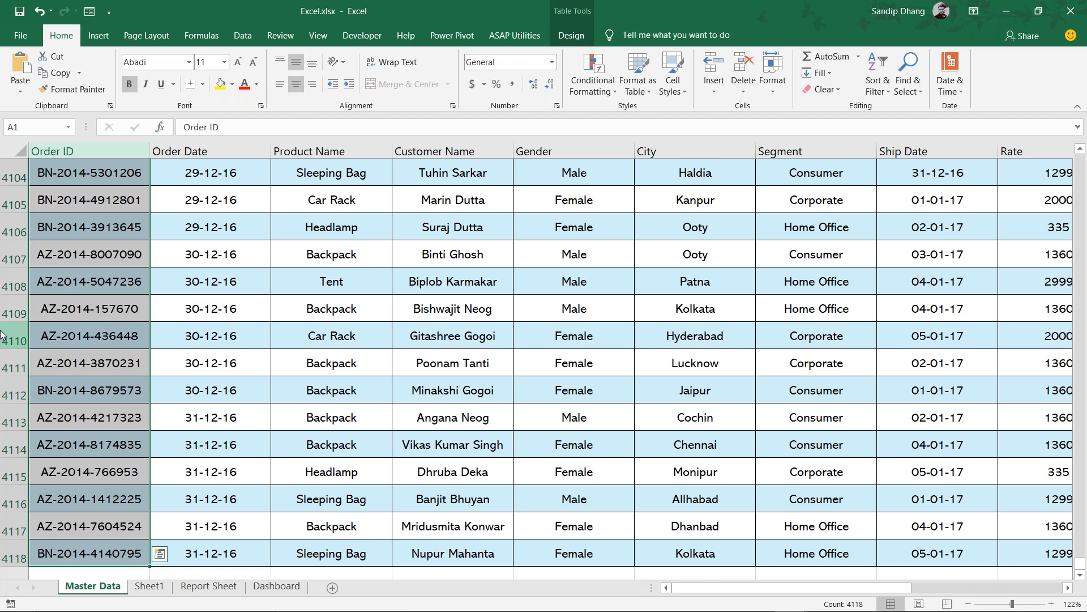
key(ctrl+shift+Right)
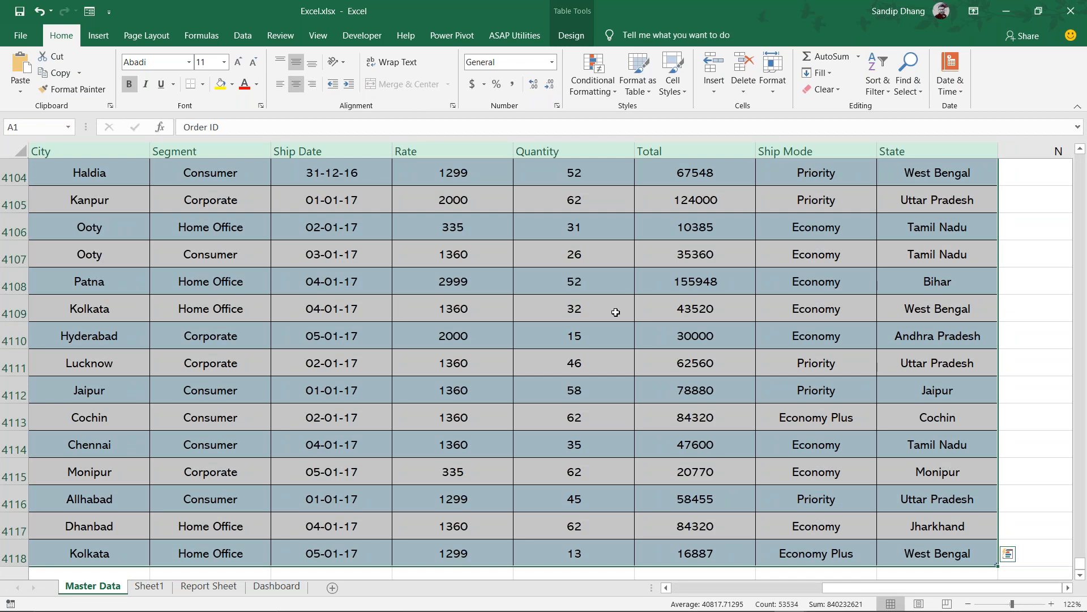
scroll(615, 313, left, 10)
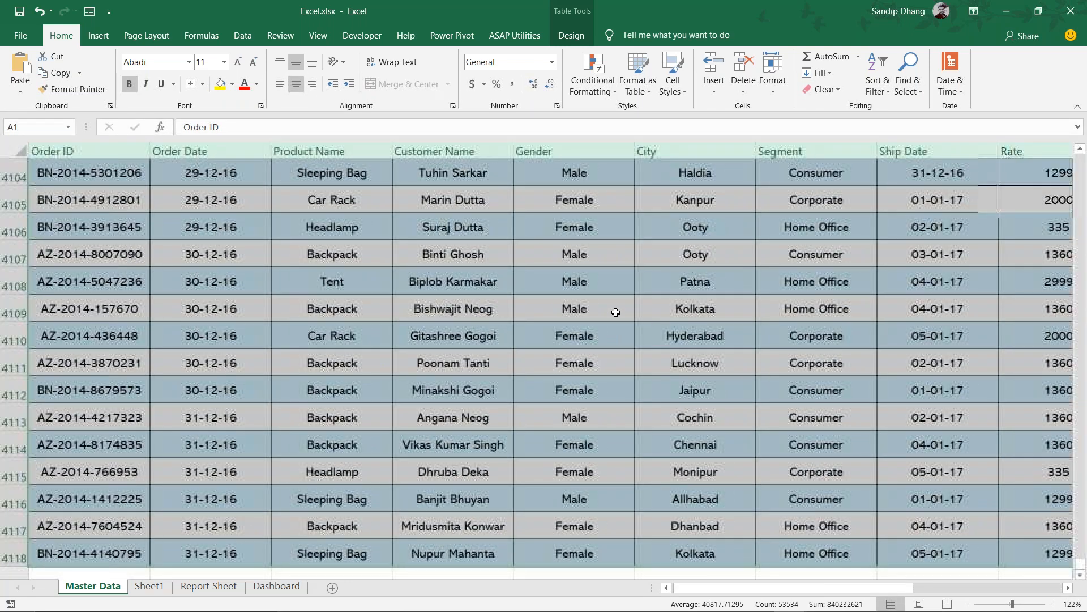
key(ctrl+Home)
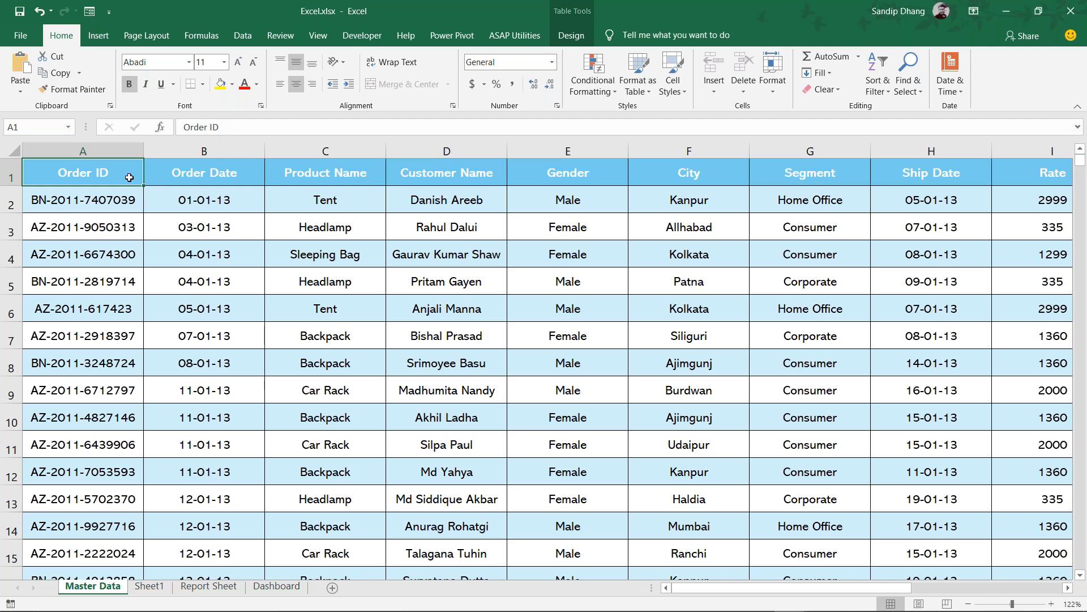
Turn on filtering for the header row of the Master Data table
key(ctrl+shift+l)
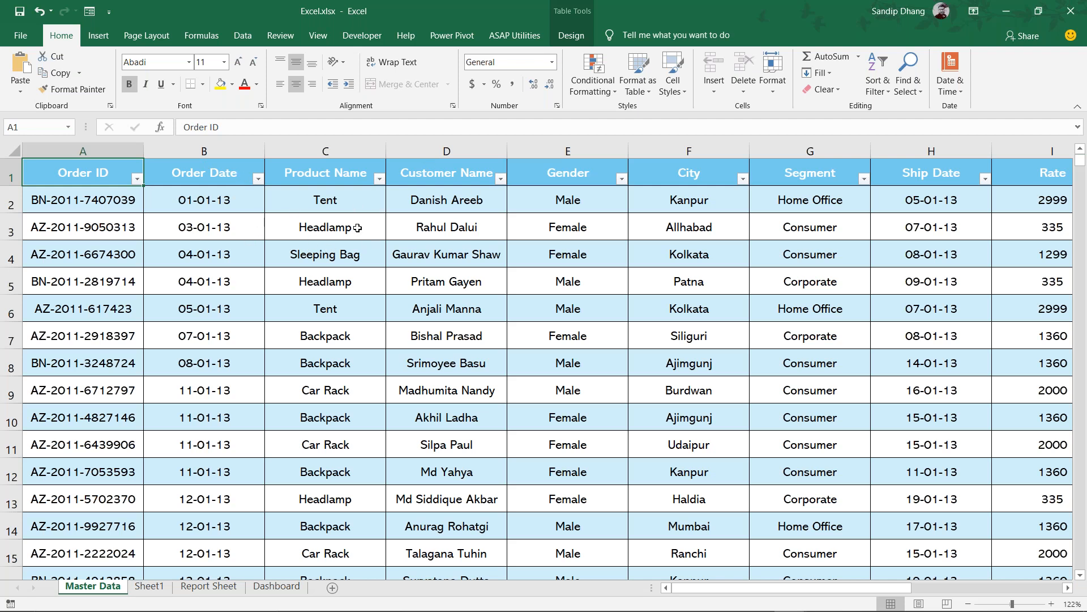
scroll(358, 227, right, 2)
scroll(587, 223, left, 2)
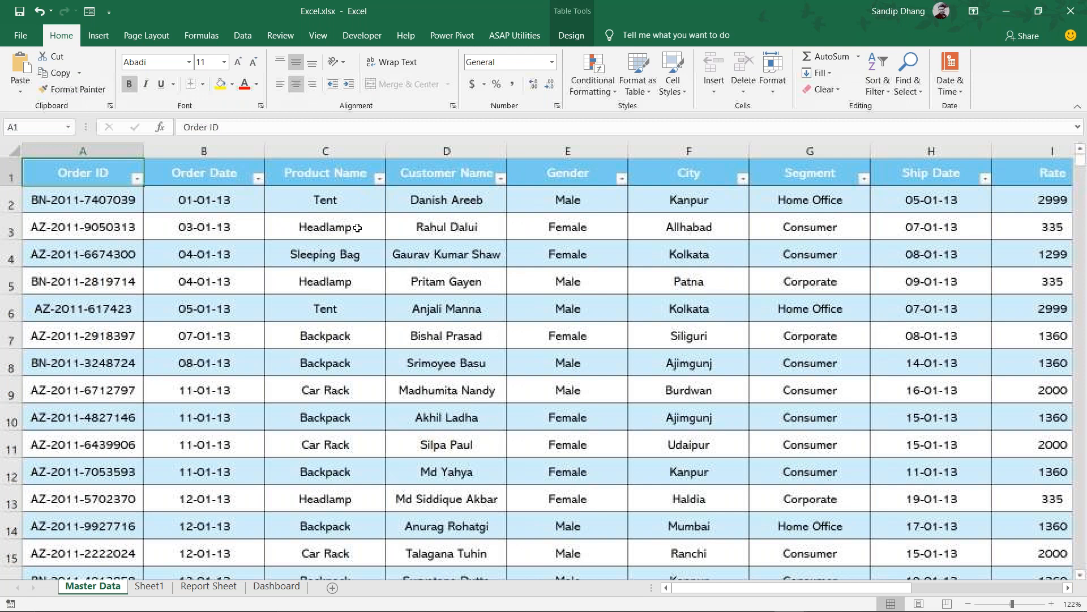
Filter the Customer Name column to show only two chosen customers, and undo that filter
click(501, 179)
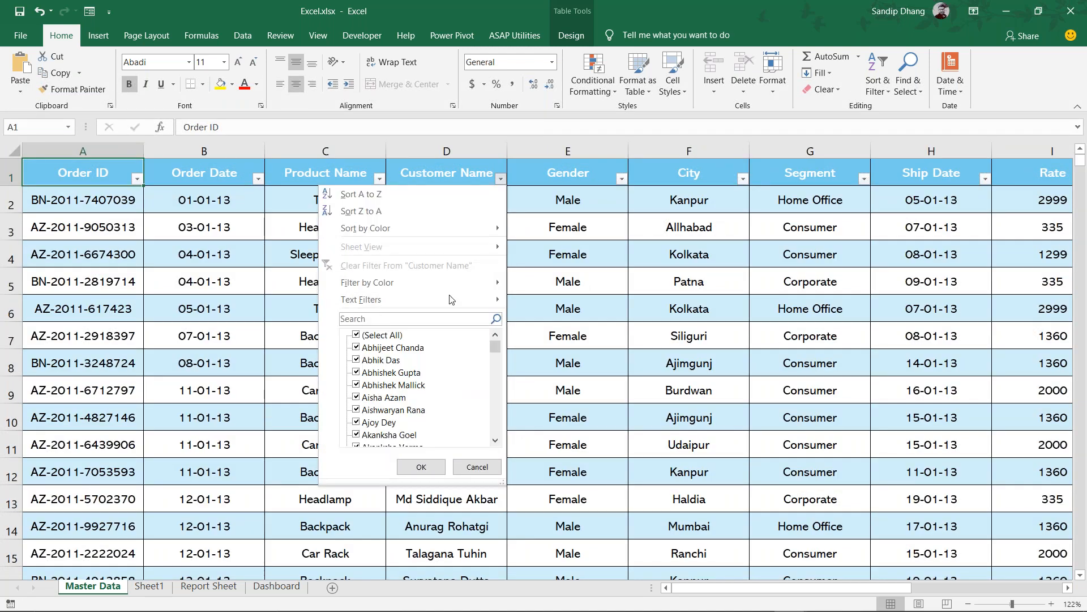
click(357, 335)
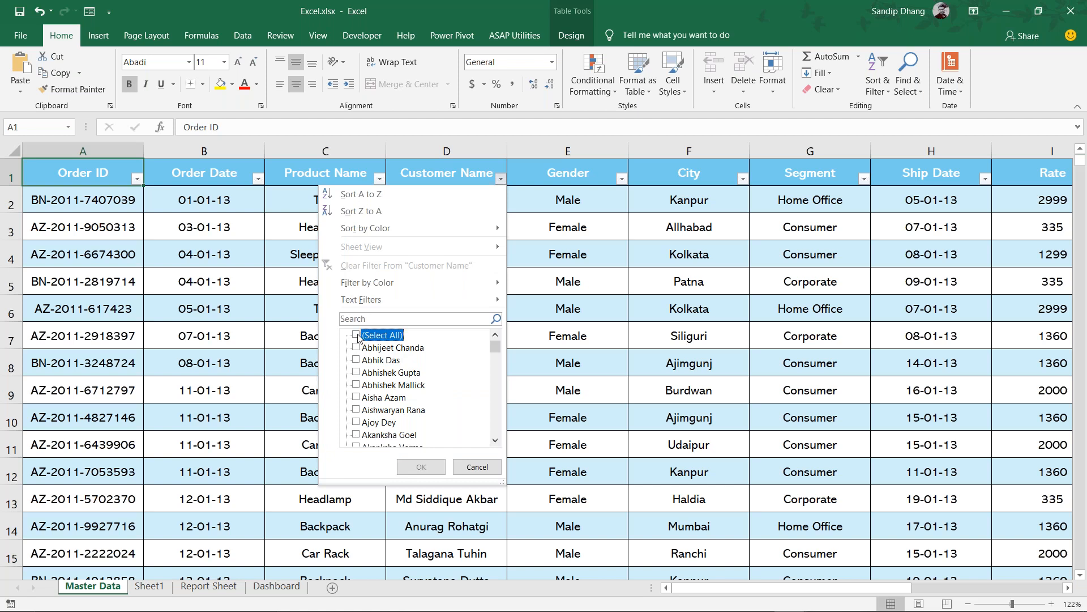
click(356, 373)
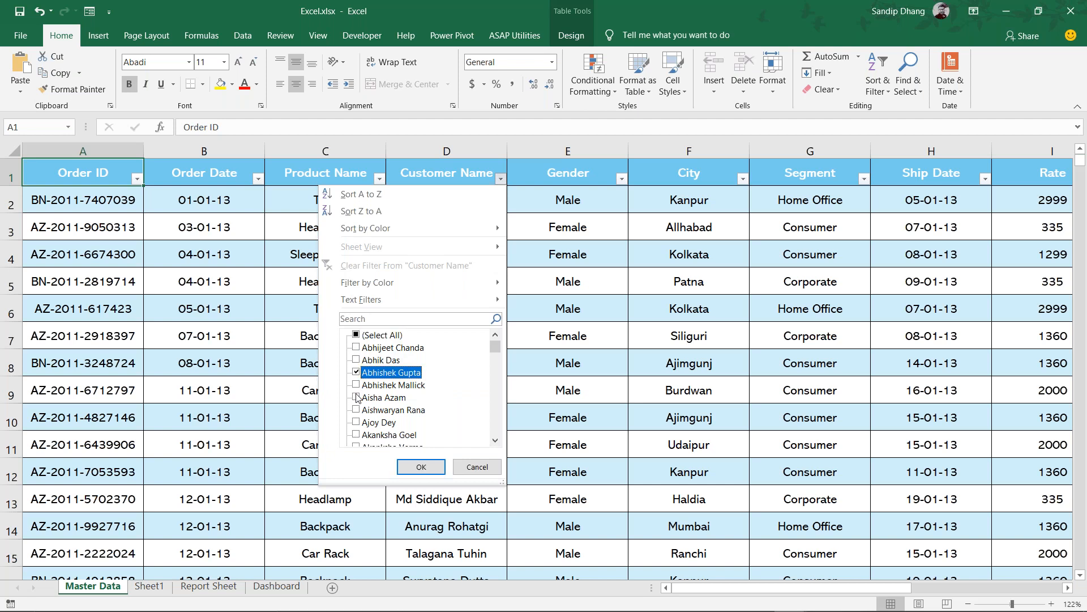
click(356, 397)
click(421, 467)
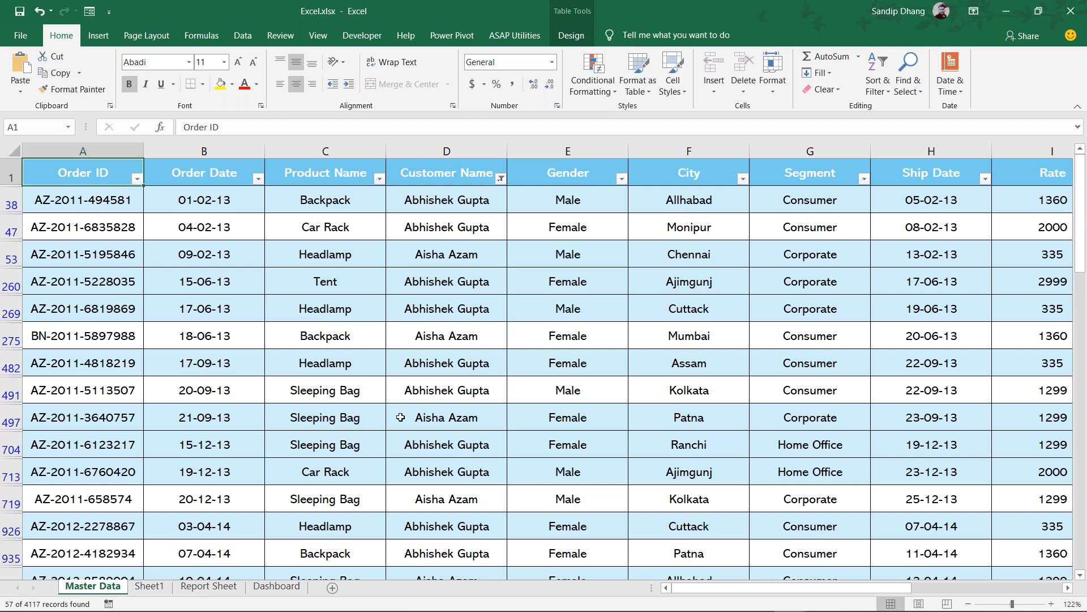
key(ctrl+z)
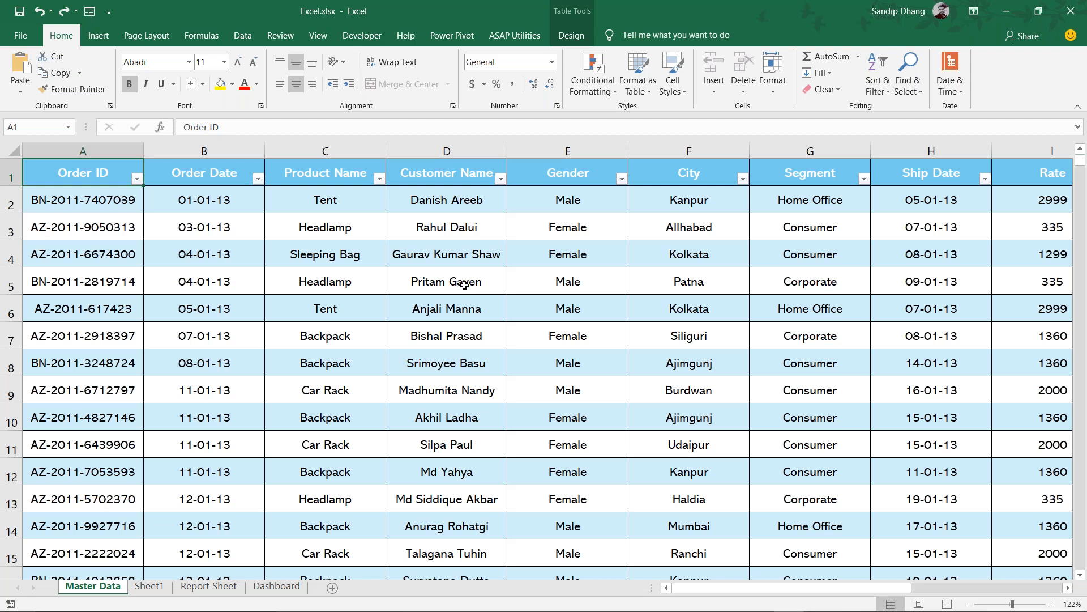
Filter the City column to show only Allhabad and Assam, and undo that filter
scroll(465, 285, down, 3)
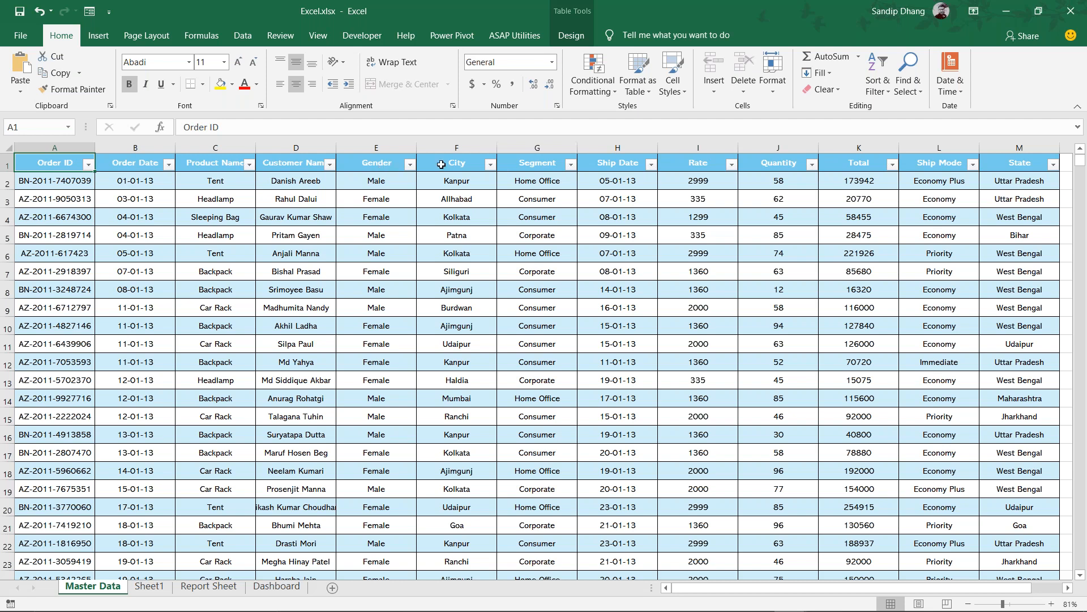
click(490, 164)
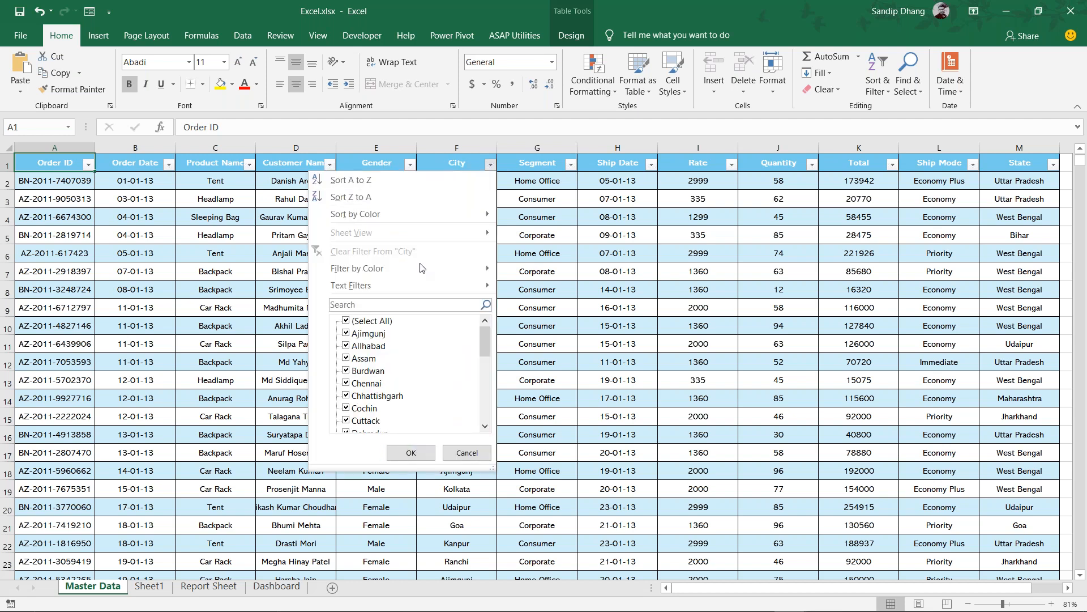
click(352, 321)
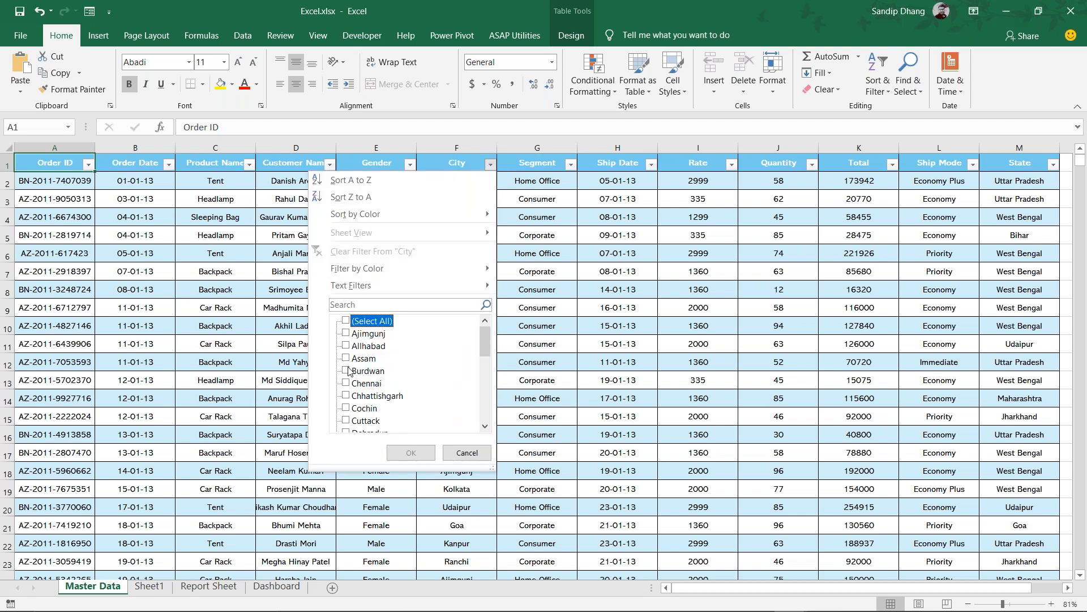
click(346, 347)
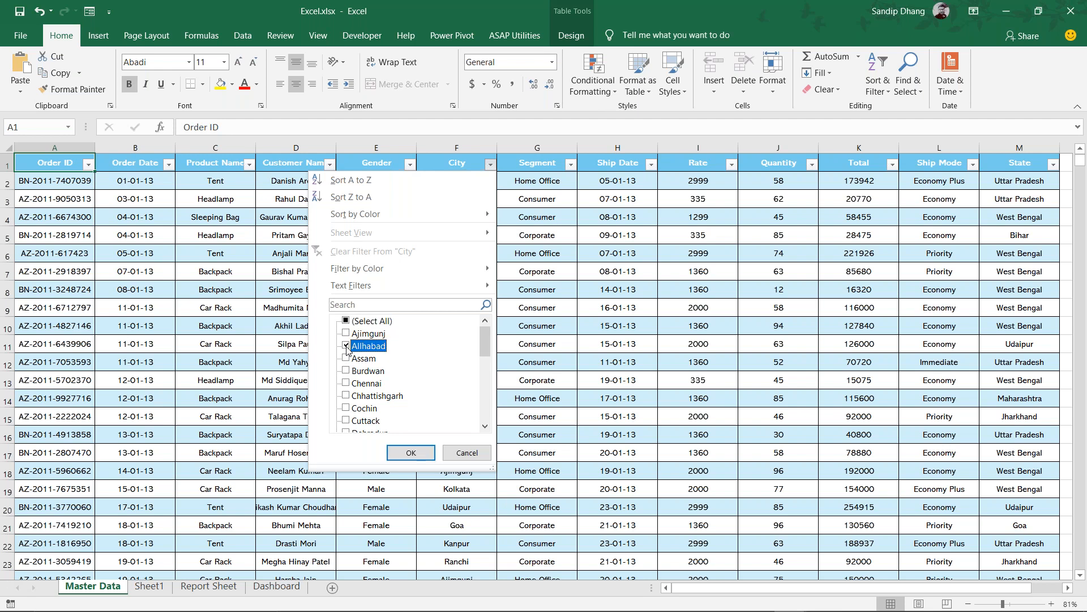
click(350, 359)
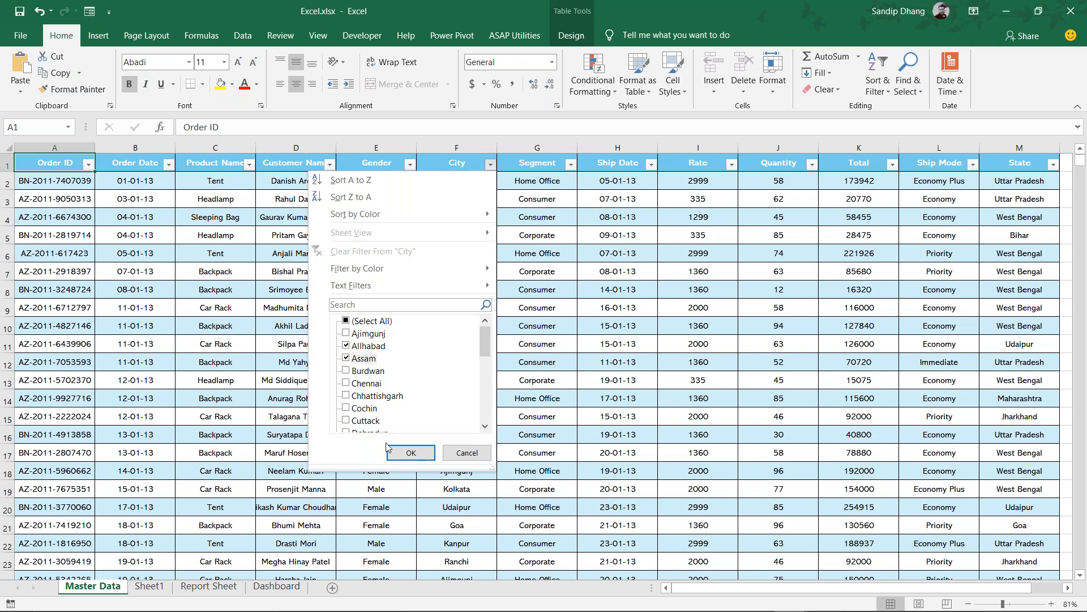
click(411, 452)
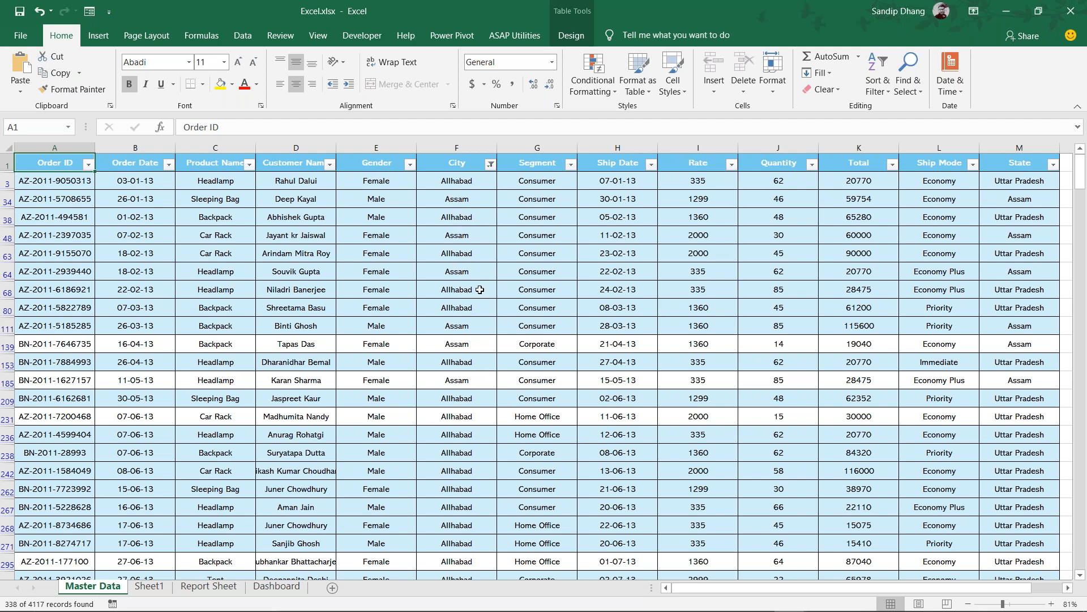
key(ctrl+z)
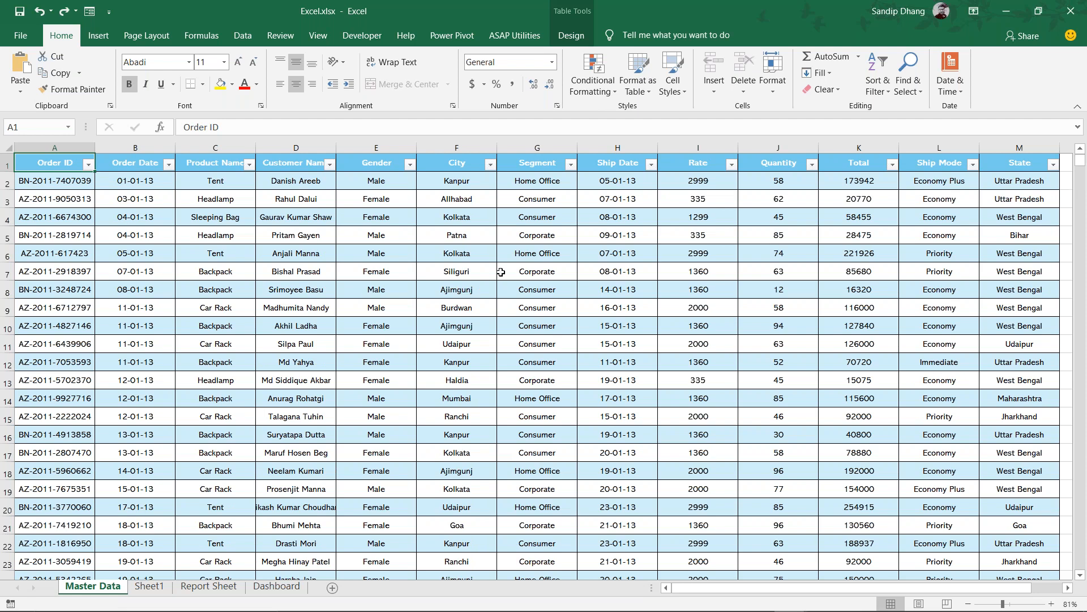
Build a criteria range on Sheet1 with the heading City in A1 and the value Kanpur in A2
click(457, 165)
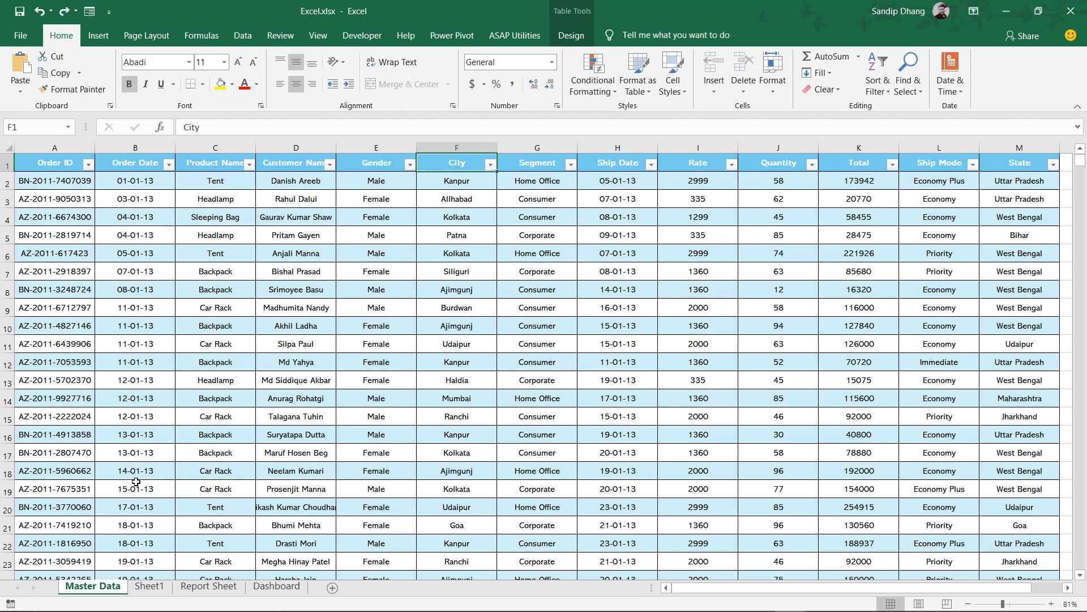
click(149, 586)
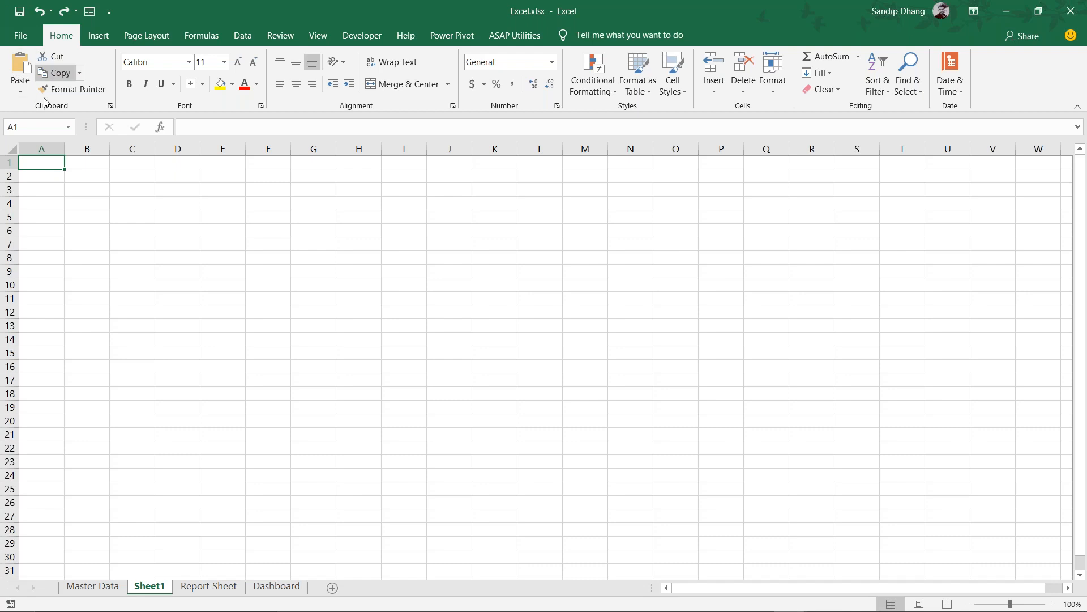
scroll(42, 175, up, 5)
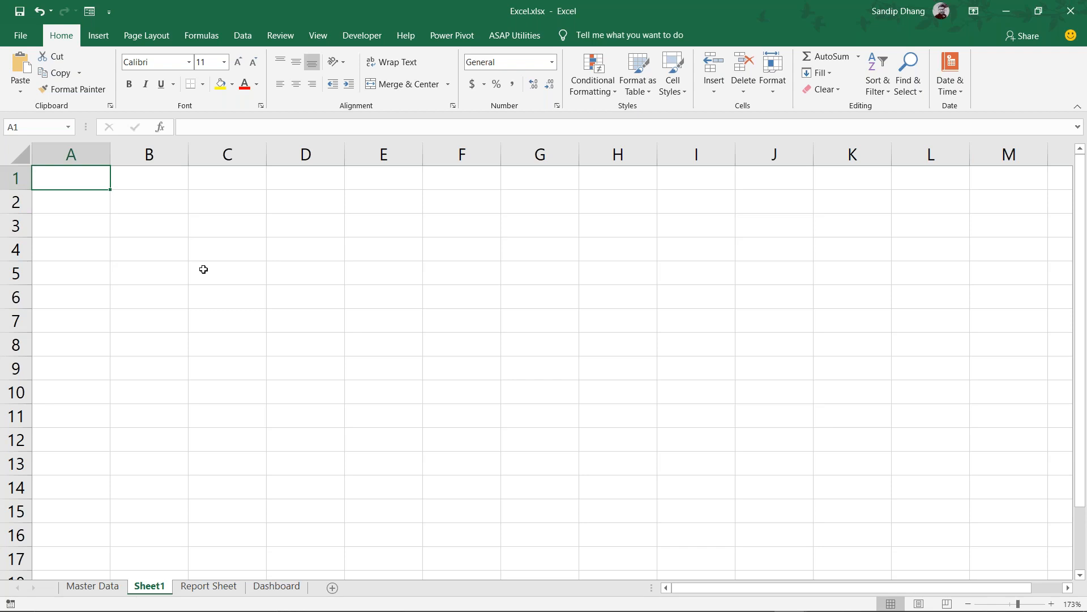
click(89, 584)
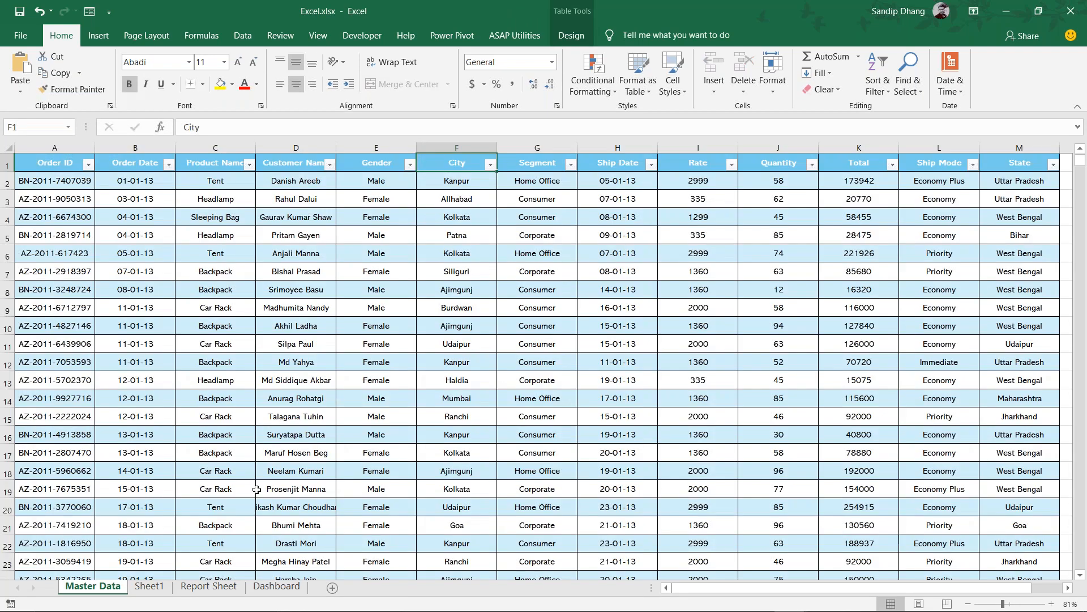
click(142, 589)
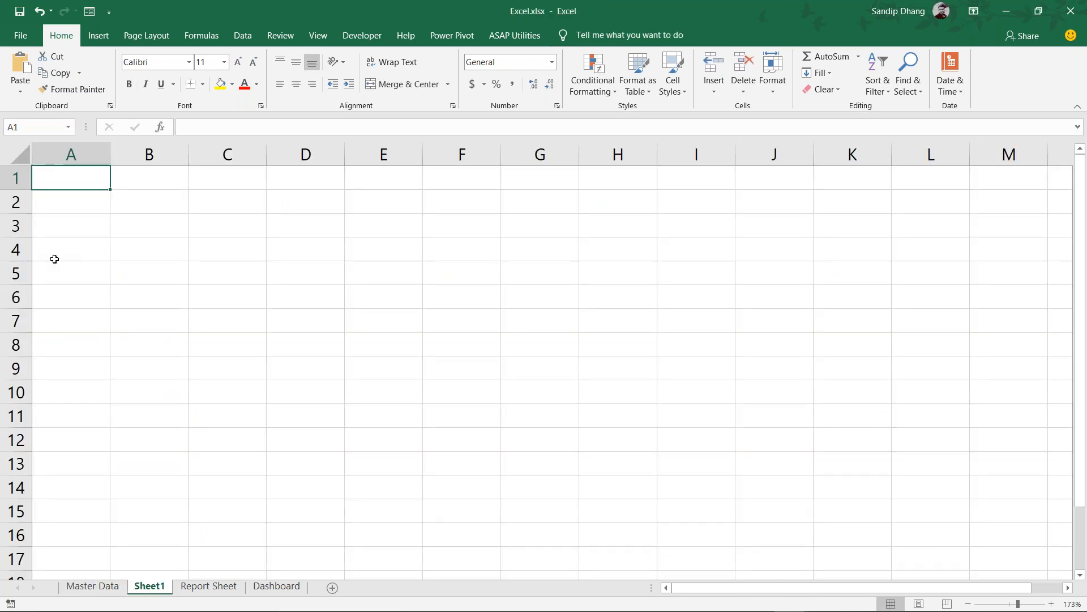
text(City)
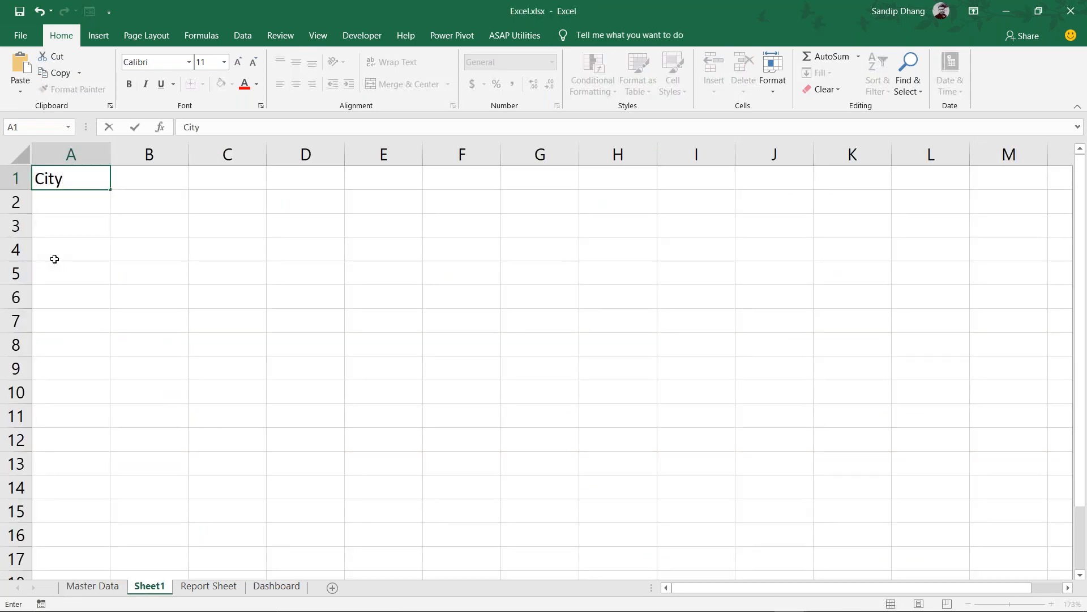
key(Return)
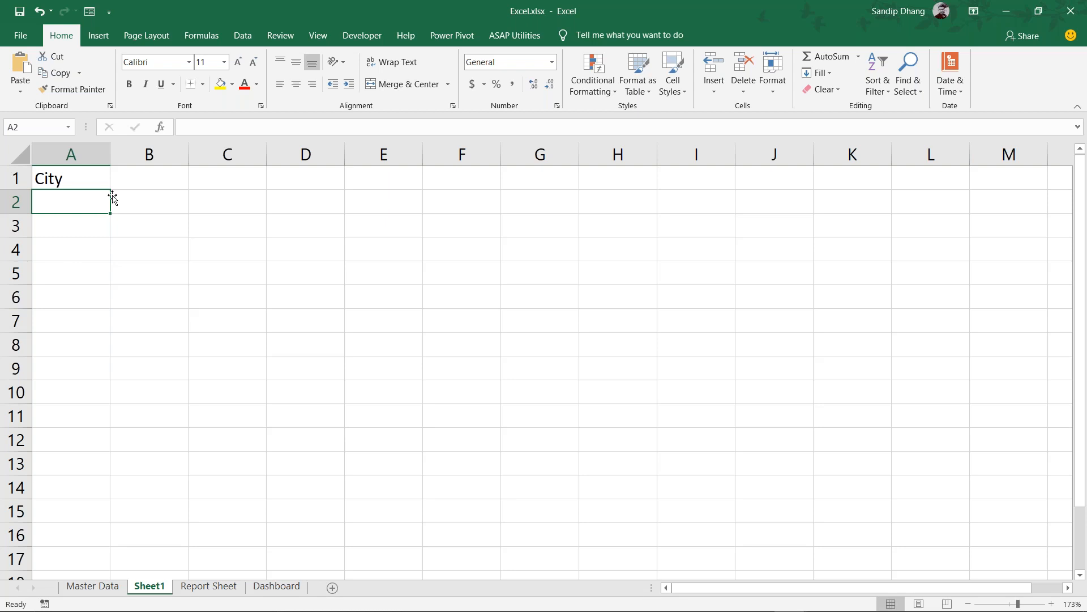
text(Kanpur)
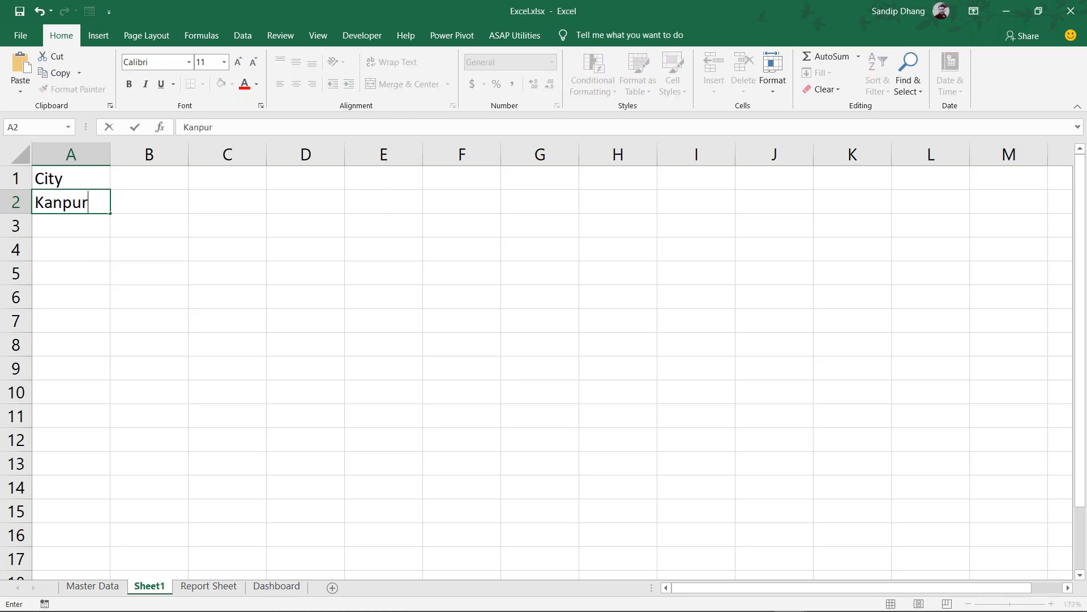
key(Return)
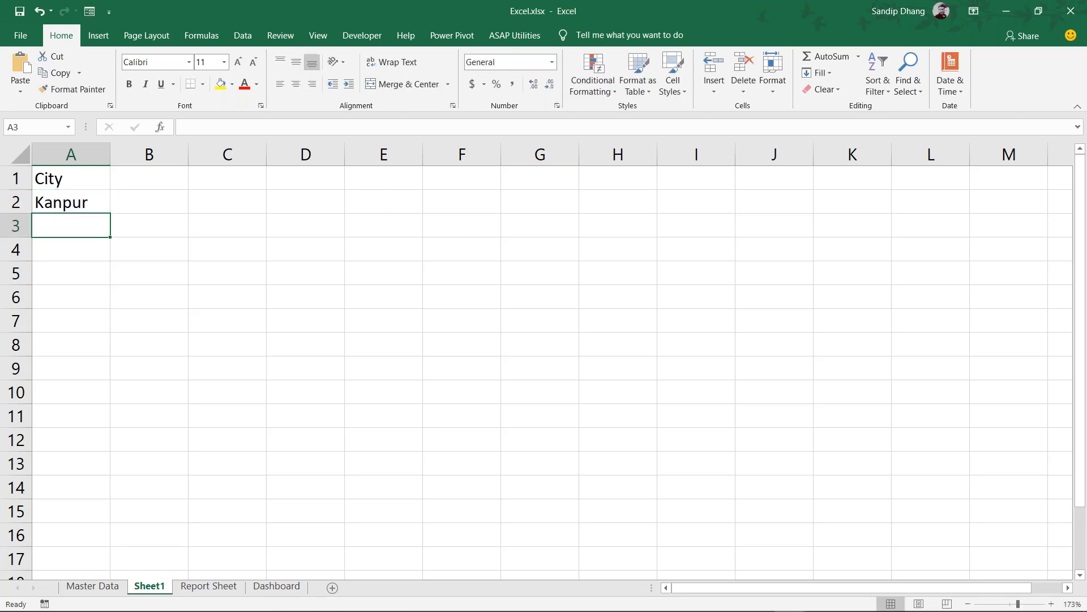
drag(79, 184, 97, 201)
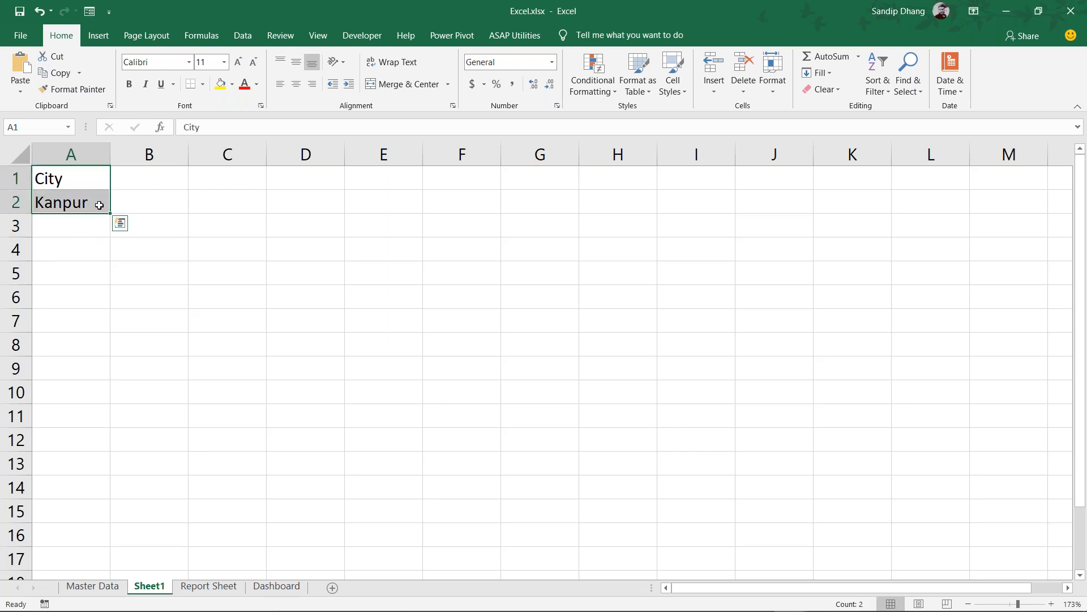
Start an Advanced Filter from cell A4 on Sheet1 and set it to copy the results to another location
click(69, 249)
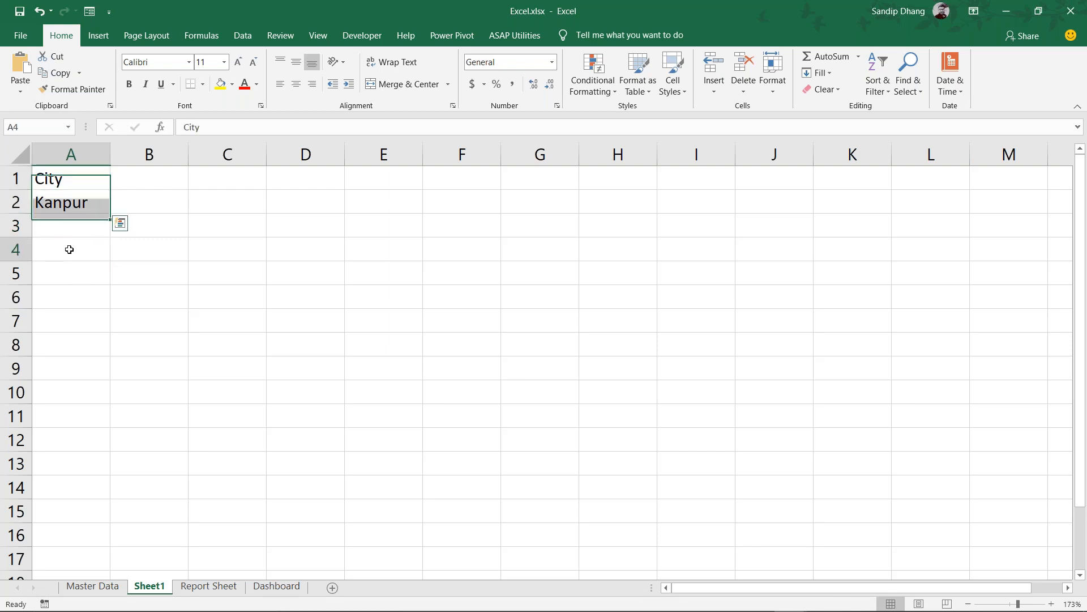
click(241, 43)
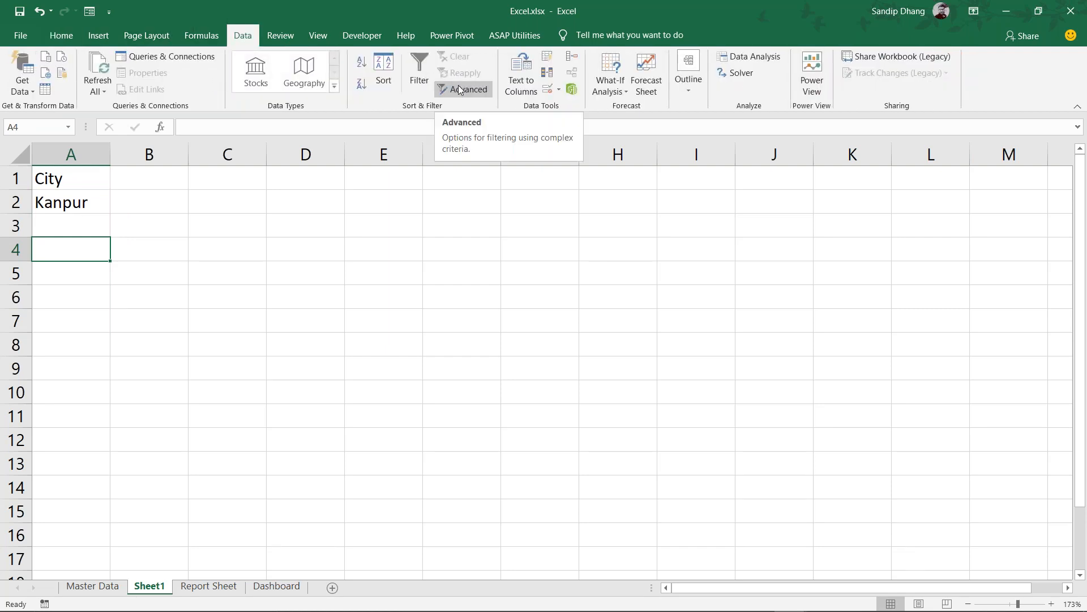
click(459, 88)
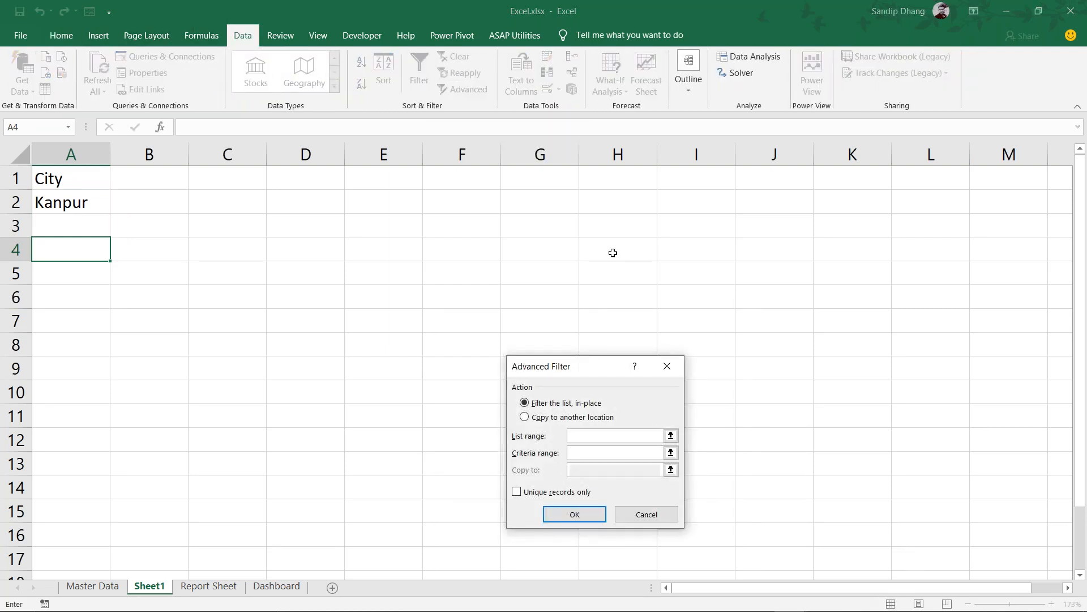
drag(581, 372, 551, 215)
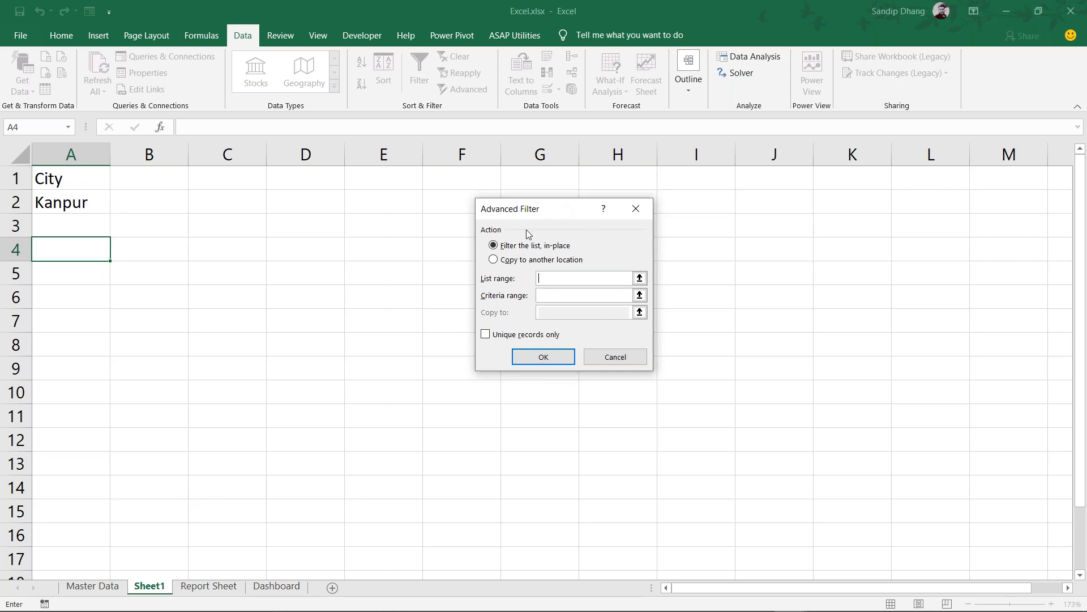
click(527, 260)
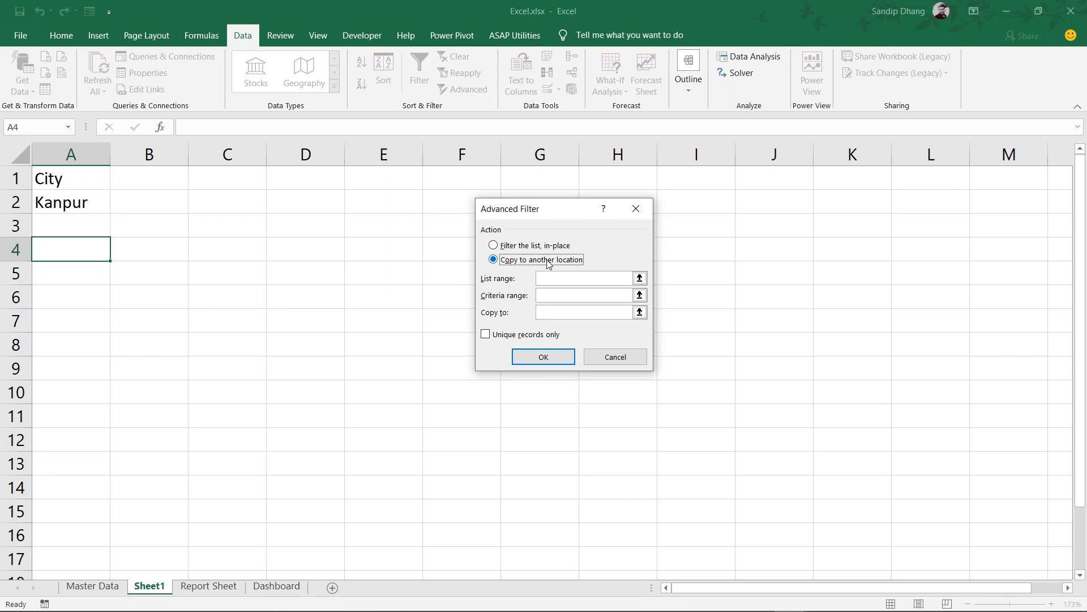
Set the Advanced Filter's list range to the entire Master Data table, including its headers
click(539, 280)
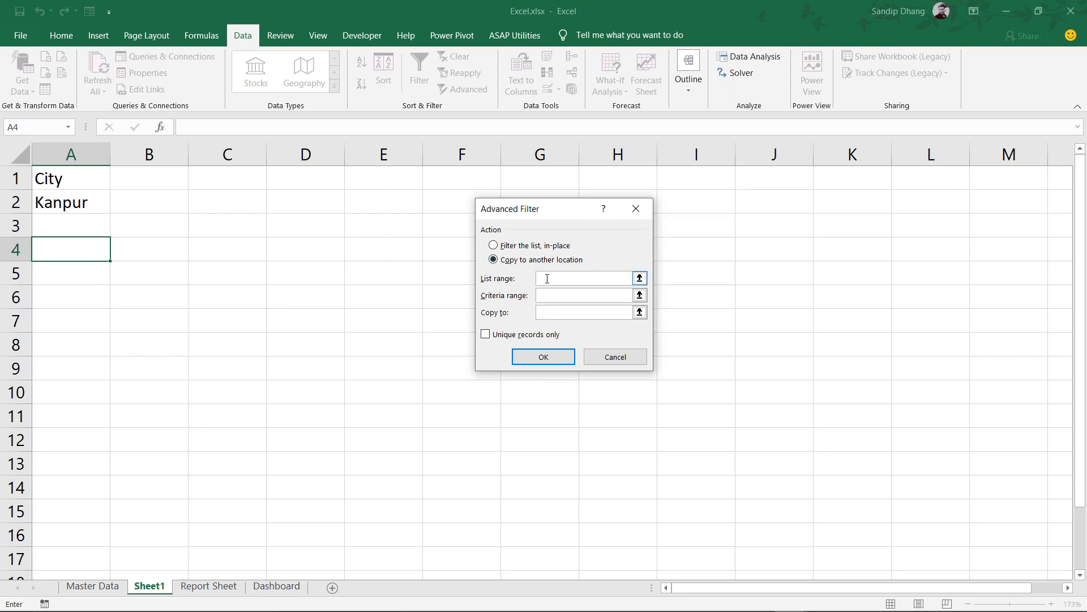
click(91, 587)
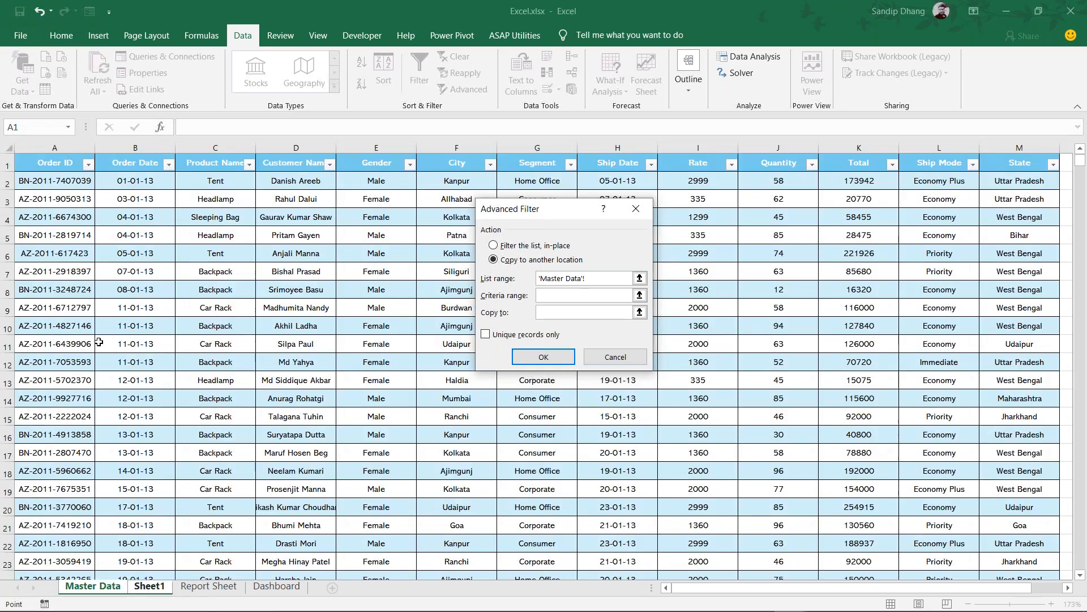
click(42, 166)
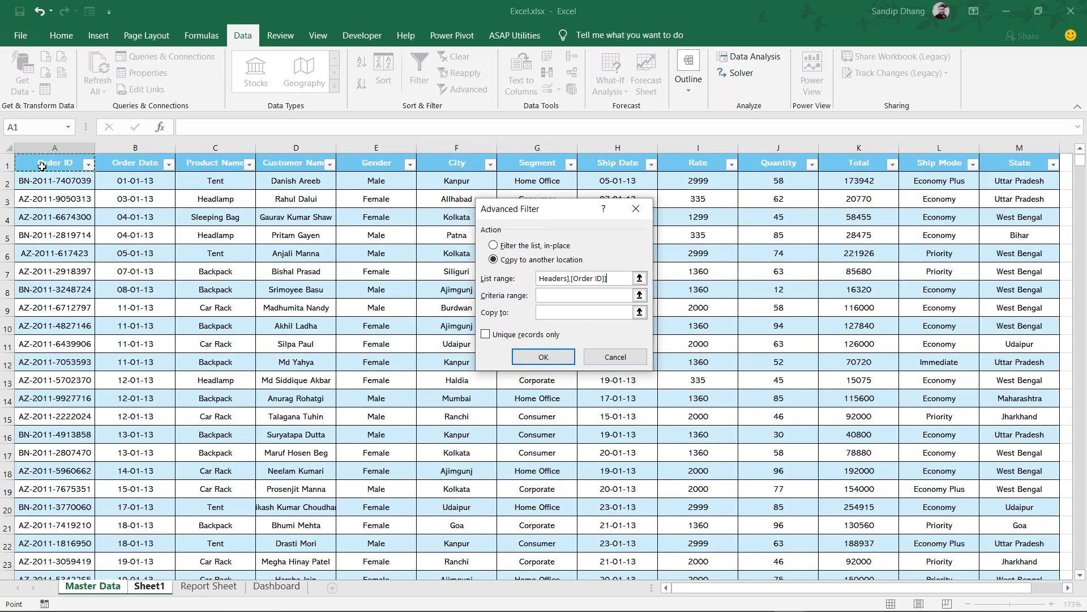
key(ctrl+a)
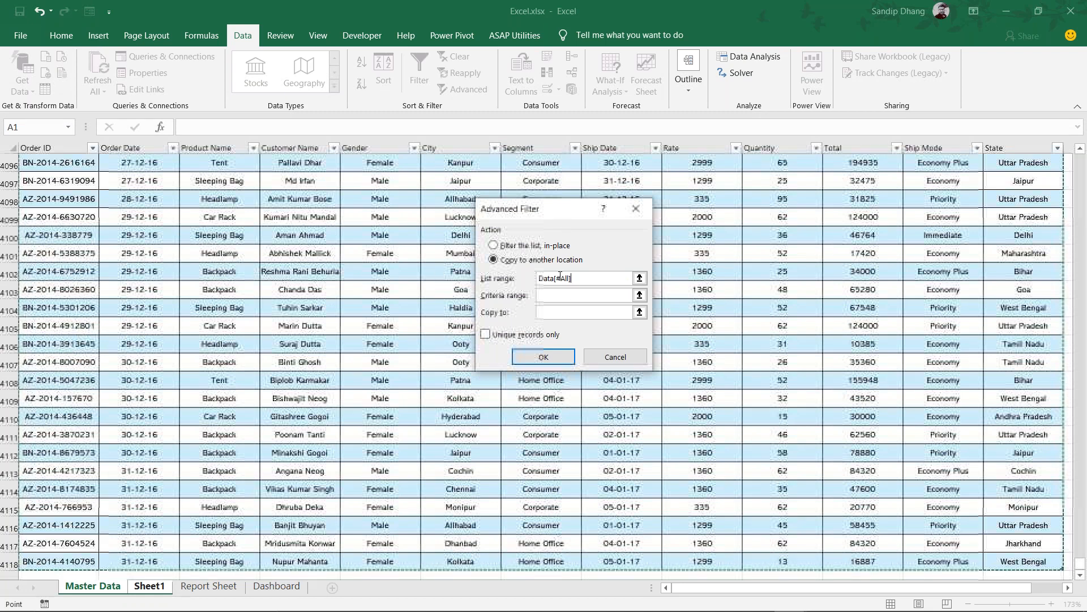
Set the criteria range to Sheet1 A1:A2 and the copy destination to Sheet1 A4, and run the Advanced Filter
click(547, 296)
drag(84, 179, 93, 200)
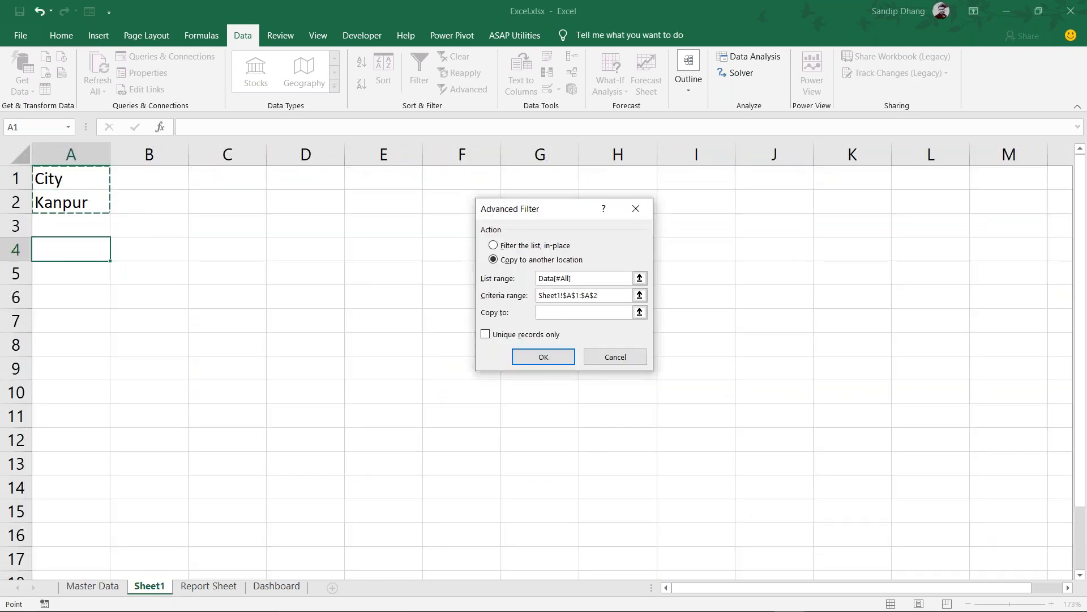
click(552, 311)
click(82, 253)
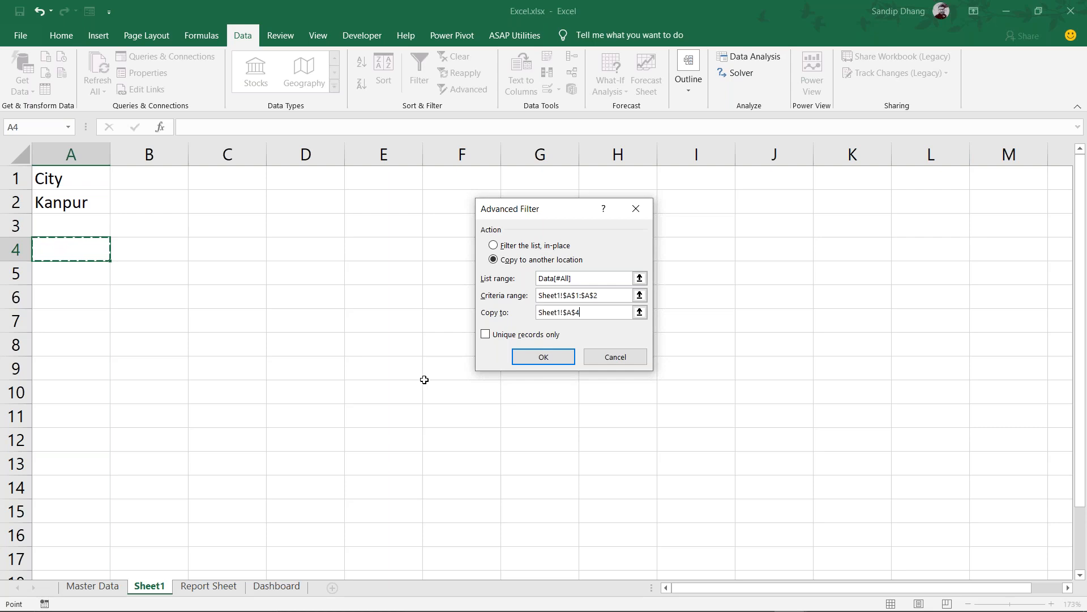
click(537, 359)
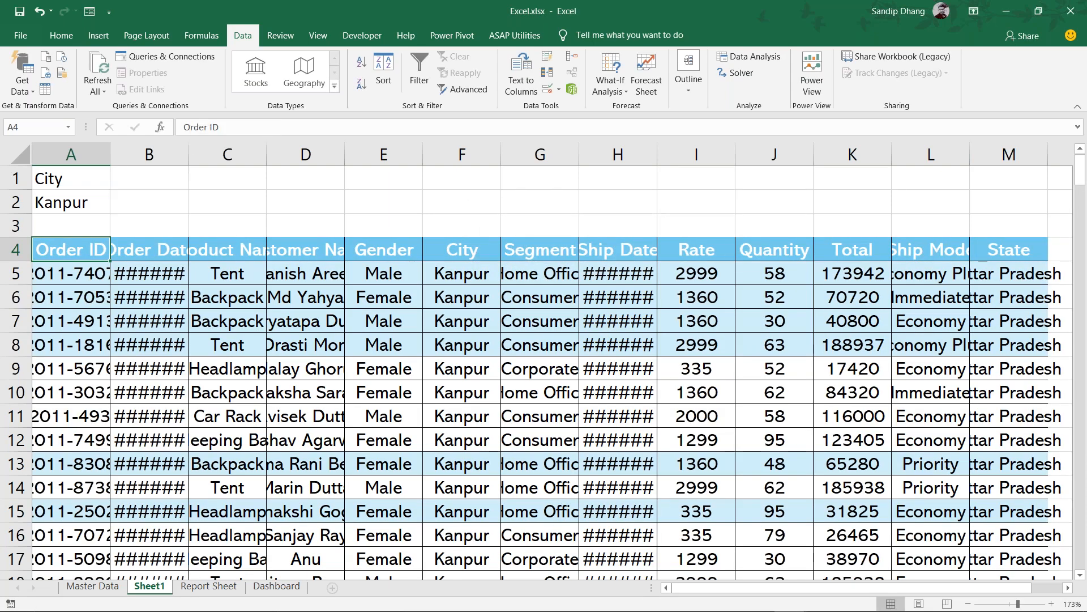
Examine the City column of the extracted records on Sheet1 and return to its header in row 4
click(485, 277)
key(Down)
key(Down)
key(Down)
key(Down)
key(Down)
key(Down)
key(Down)
key(Down)
key(Down)
key(Down)
key(Down)
key(Down)
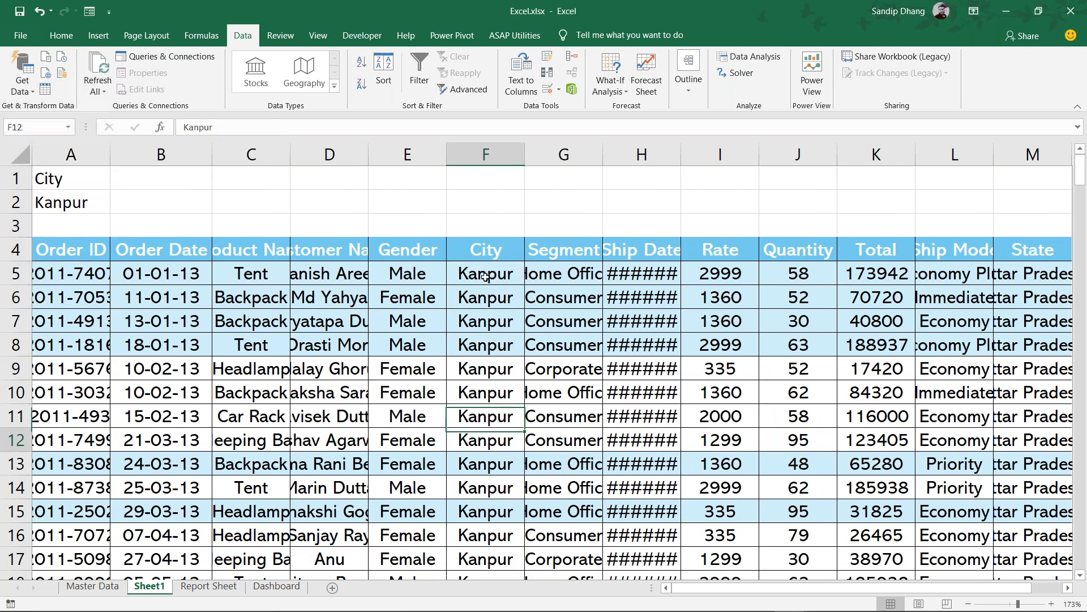
key(Down)
key(Down)
key(Down)
key(Down)
key(Down)
key(Down)
key(Down)
key(Down)
key(Down)
key(Down)
key(Down)
key(Down)
key(Down)
key(Down)
key(Down)
key(Down)
key(Down)
key(Down)
key(Down)
key(Down)
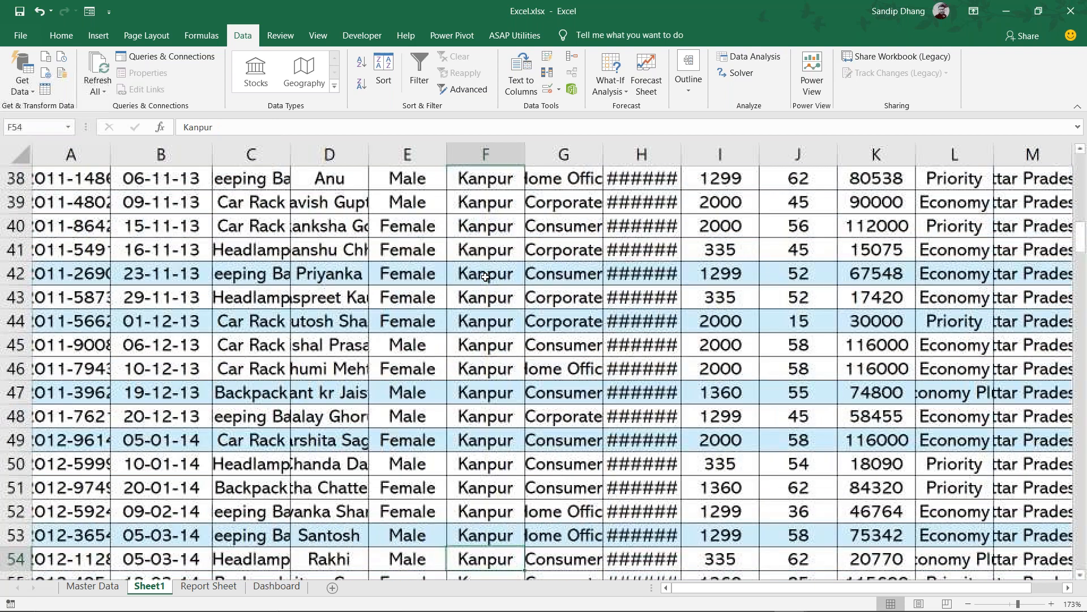
key(Down)
key(Down)
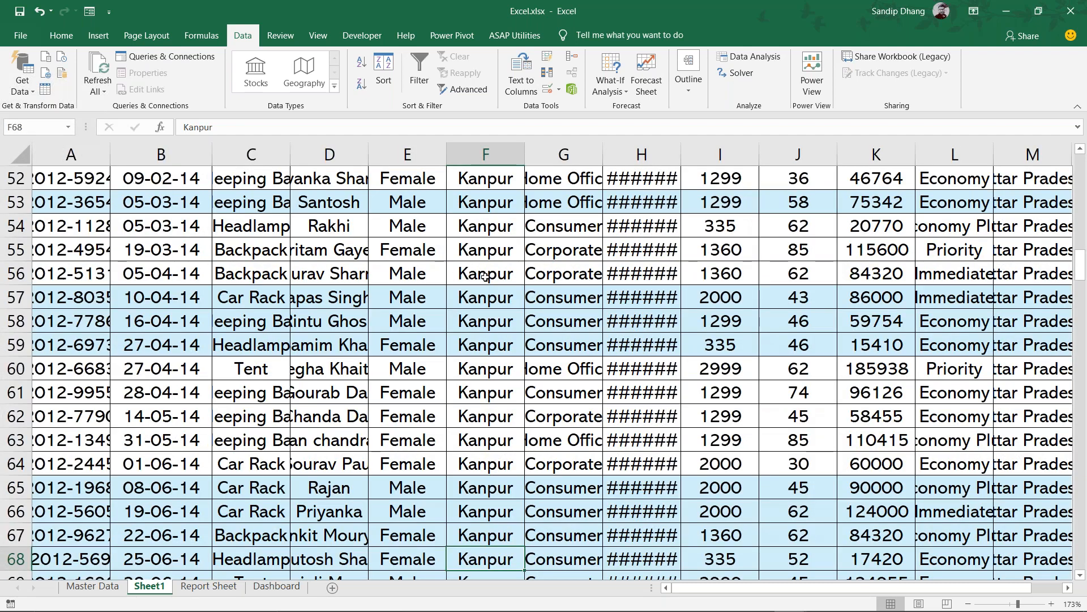
key(ctrl+Up)
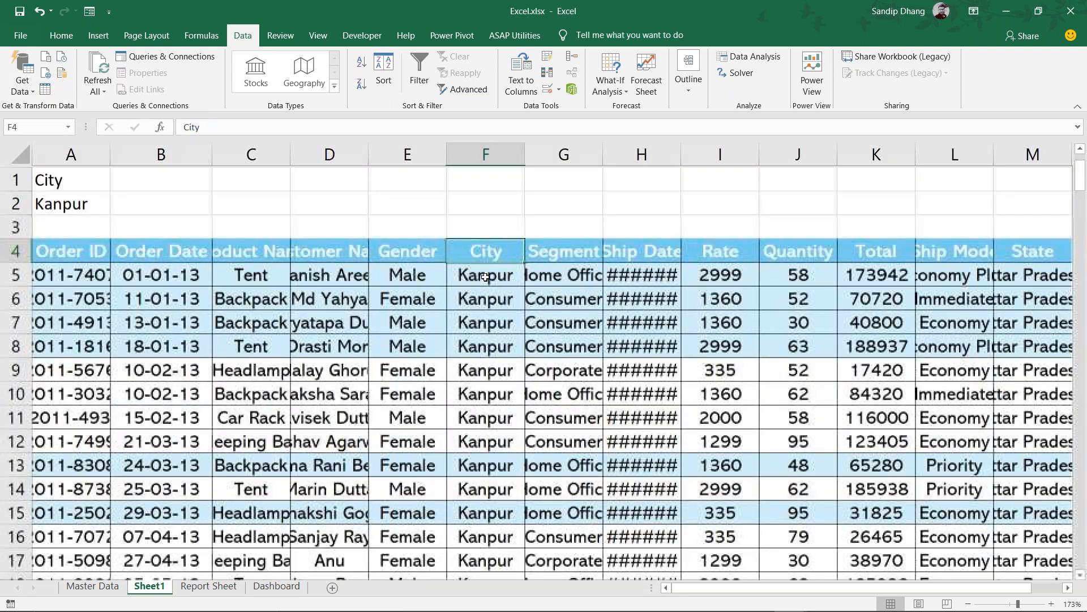
Compare the City values in the Master Data table with the extracted records on Sheet1
click(86, 592)
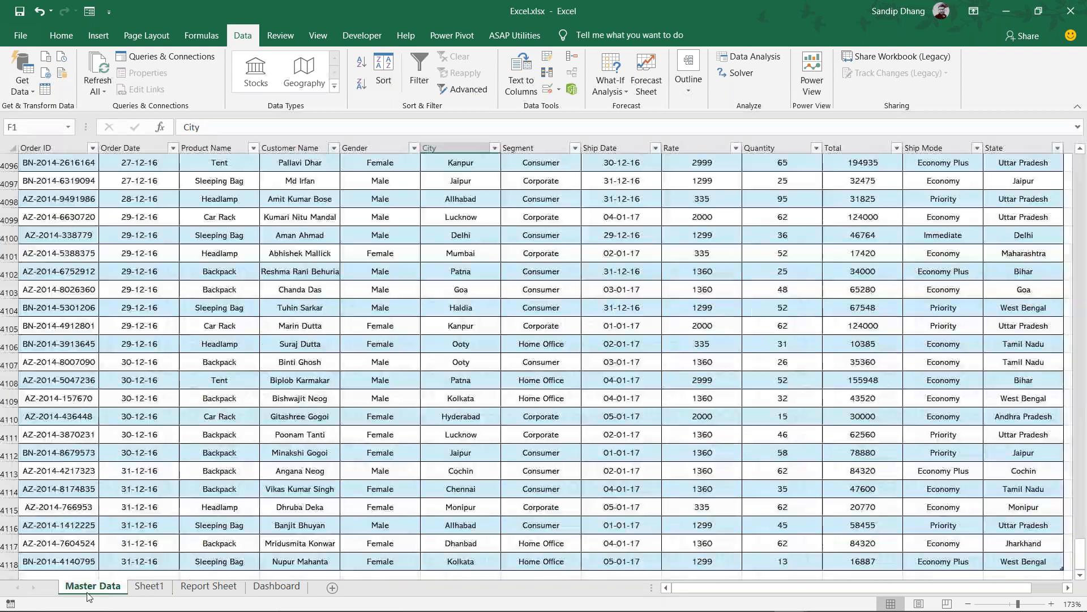
click(341, 232)
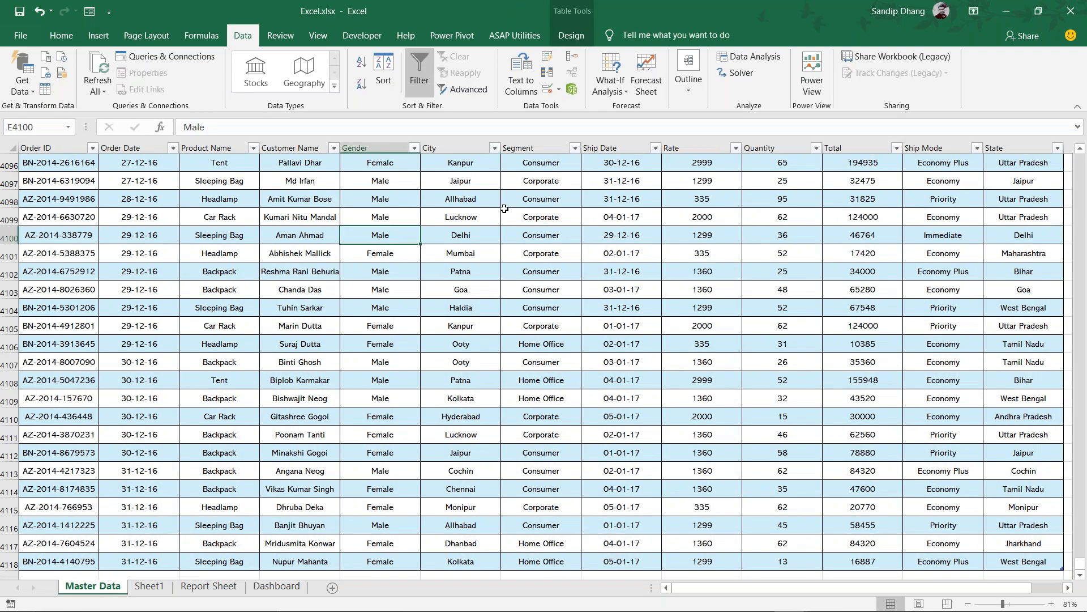
click(471, 167)
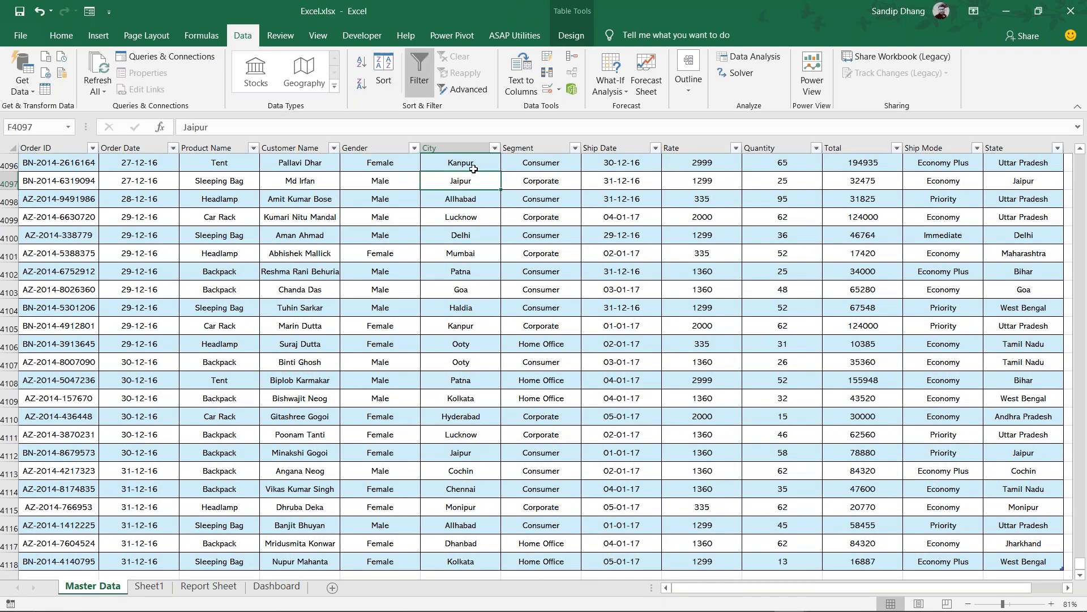
click(149, 585)
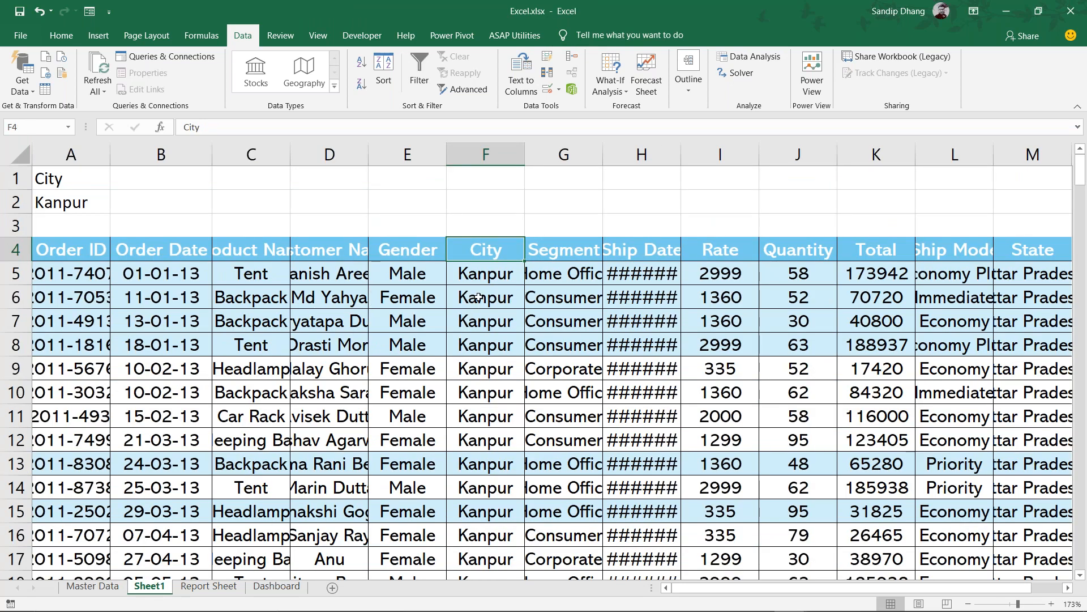
click(485, 274)
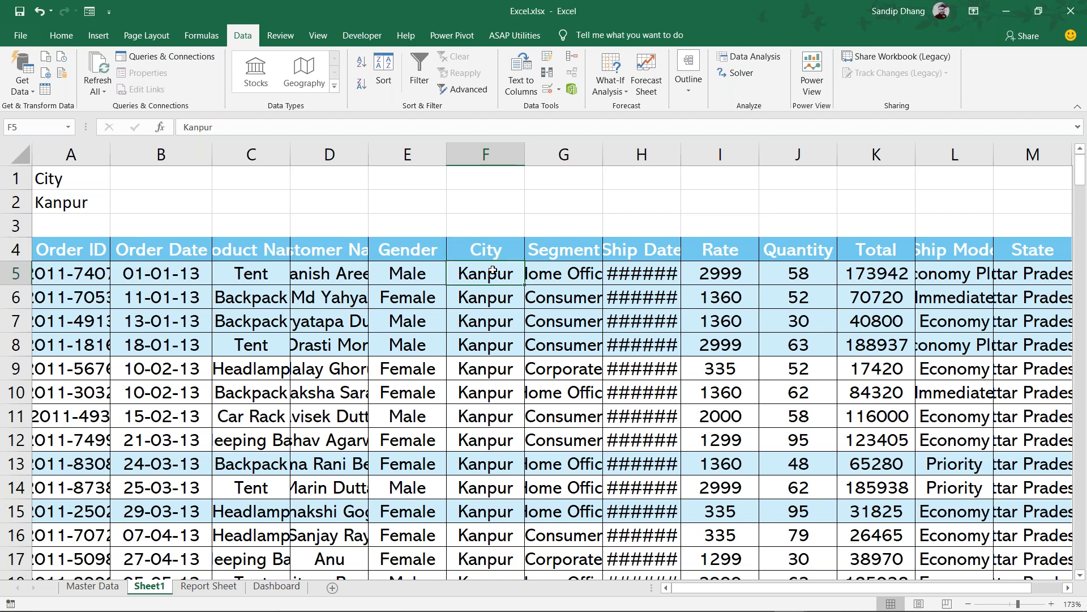
click(82, 586)
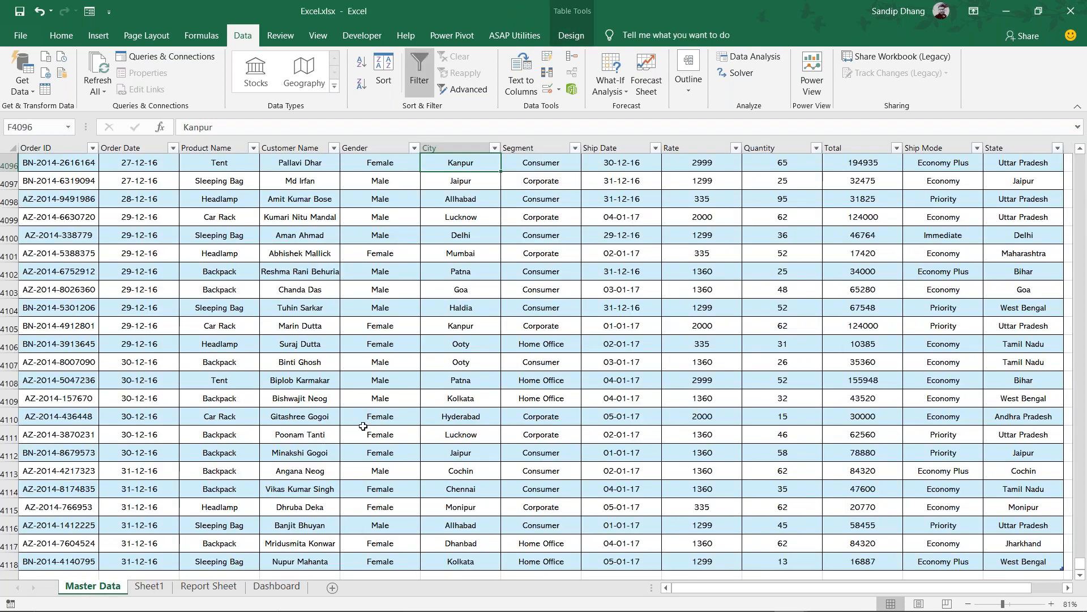
scroll(363, 426, down, 5)
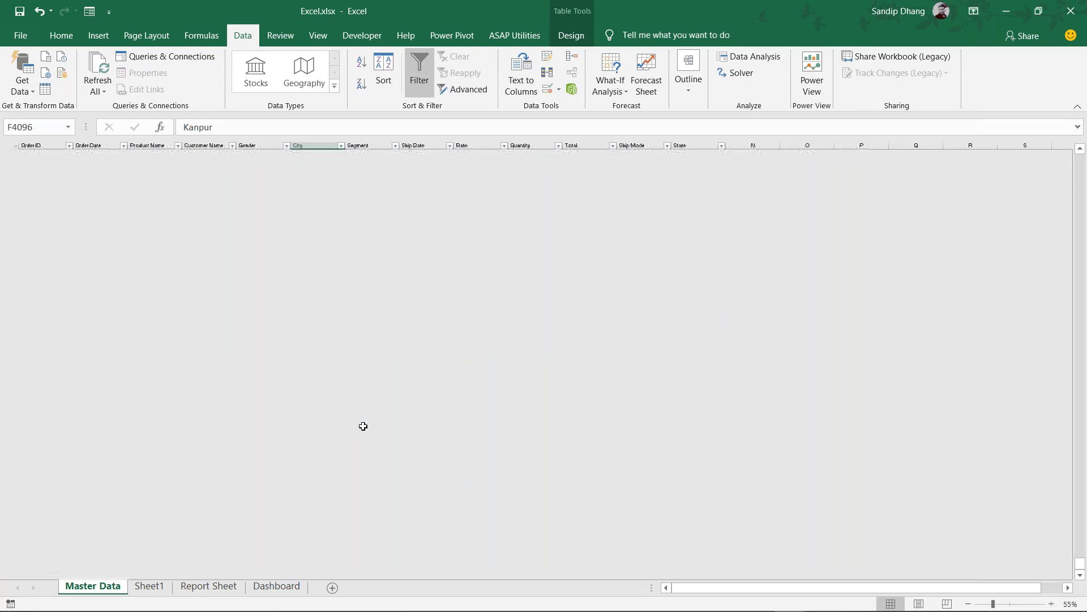
scroll(363, 426, up, 3)
click(363, 426)
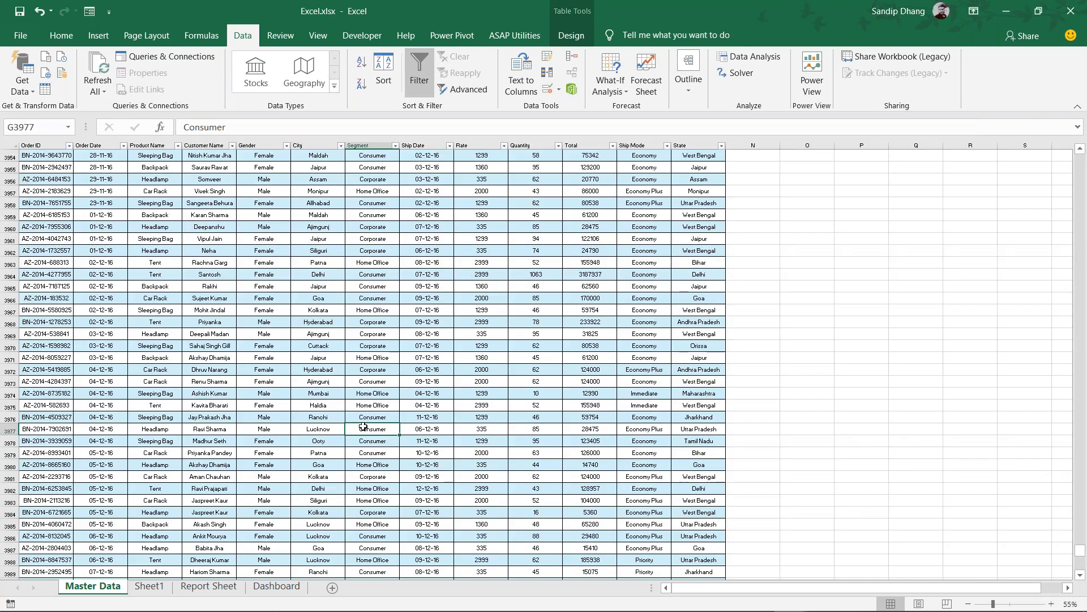
key(ctrl+Up)
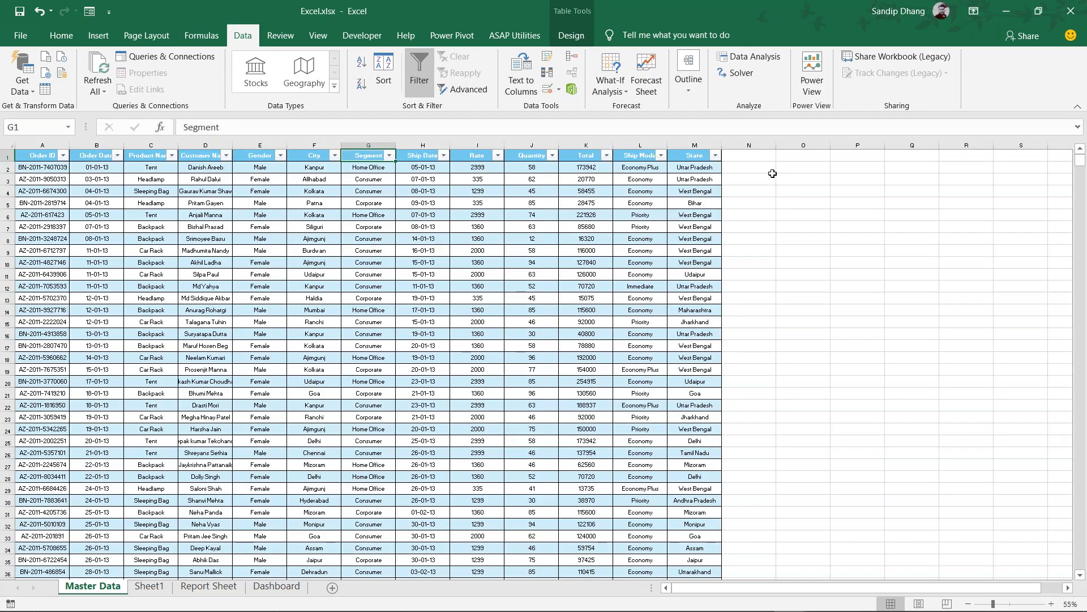
click(821, 161)
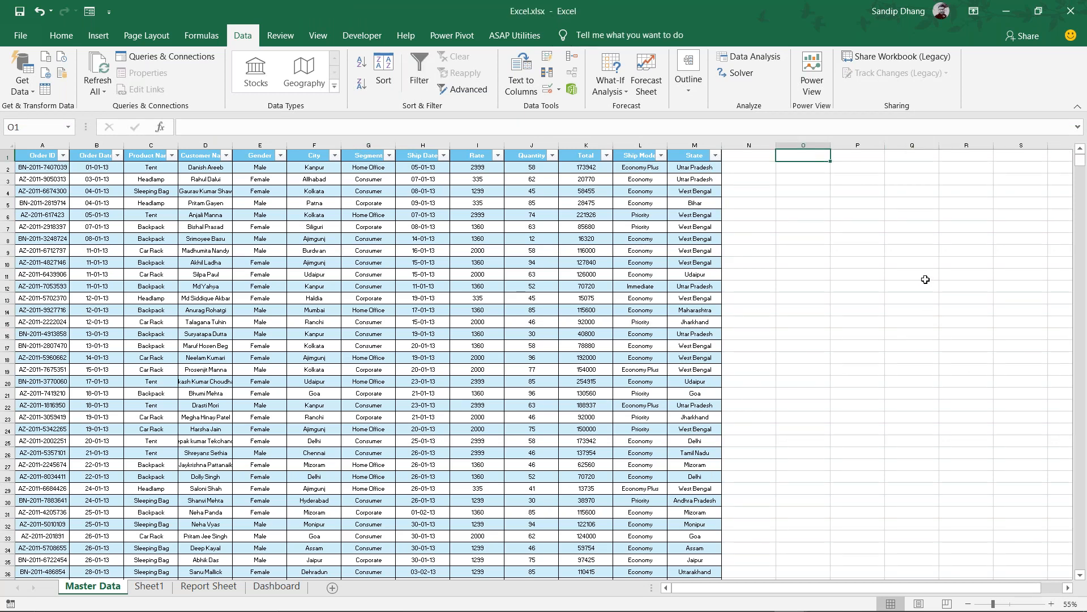
Fit the width of column F on Sheet1 to its contents and select the cells F4:F9
click(155, 589)
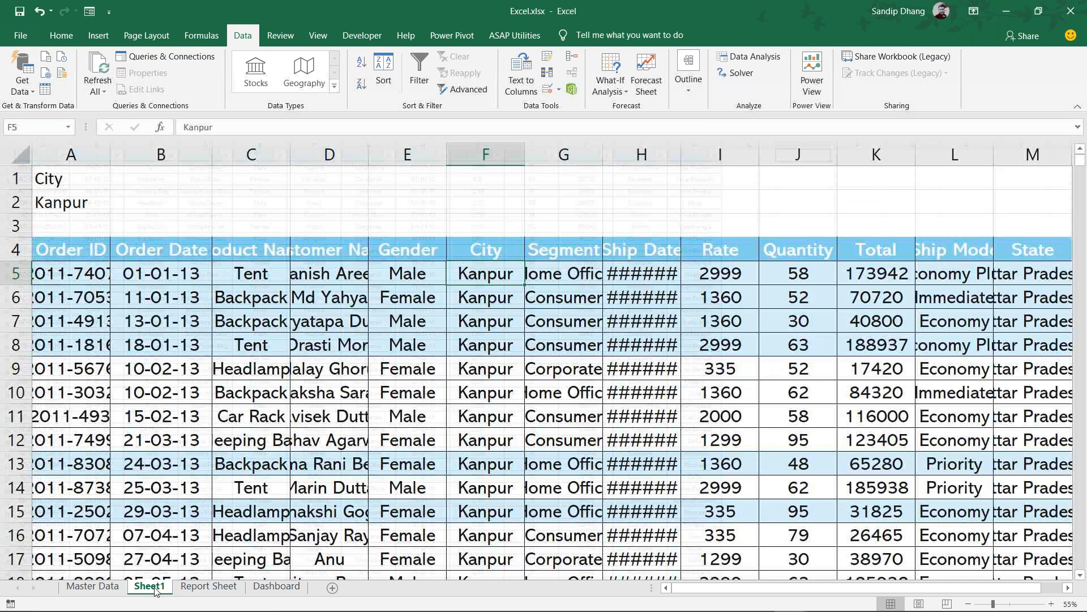
double_click(527, 159)
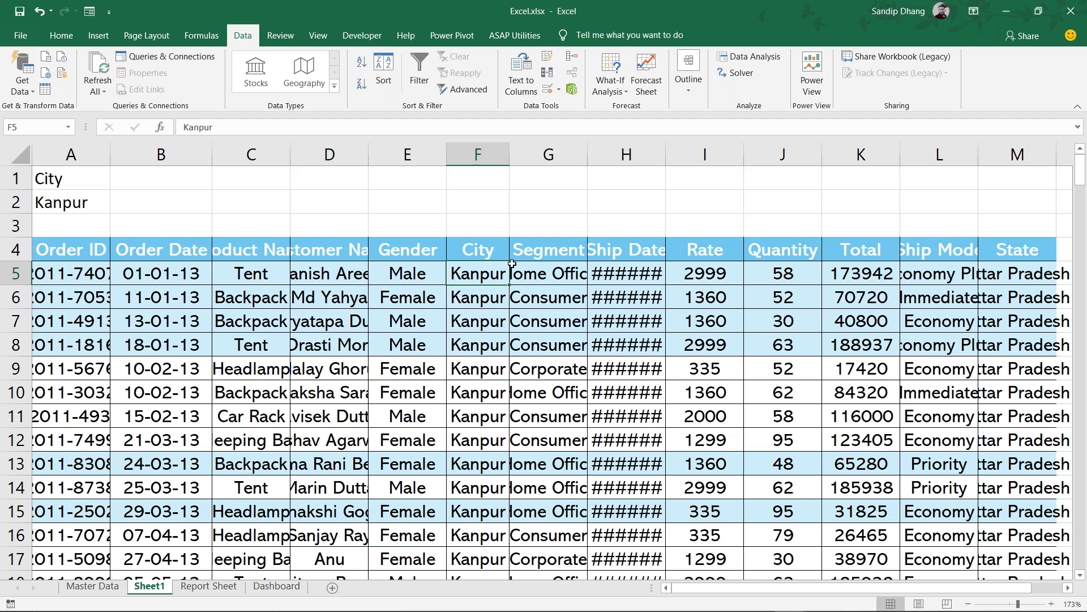
drag(478, 253, 499, 373)
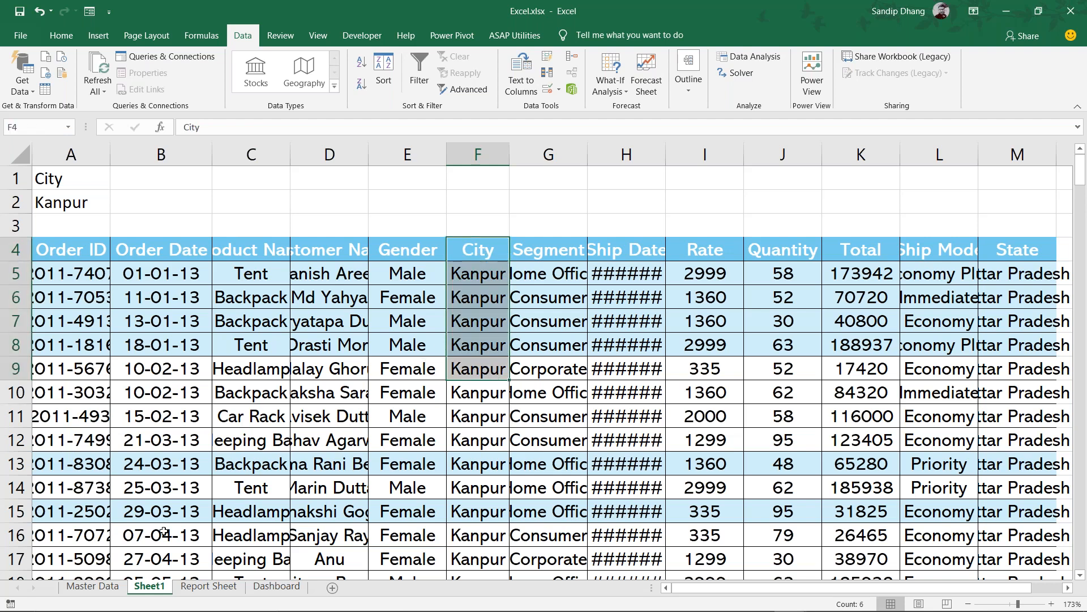
Look over the City column at the beginning of the Master Data table, including the Allhabad entry in F3
click(74, 590)
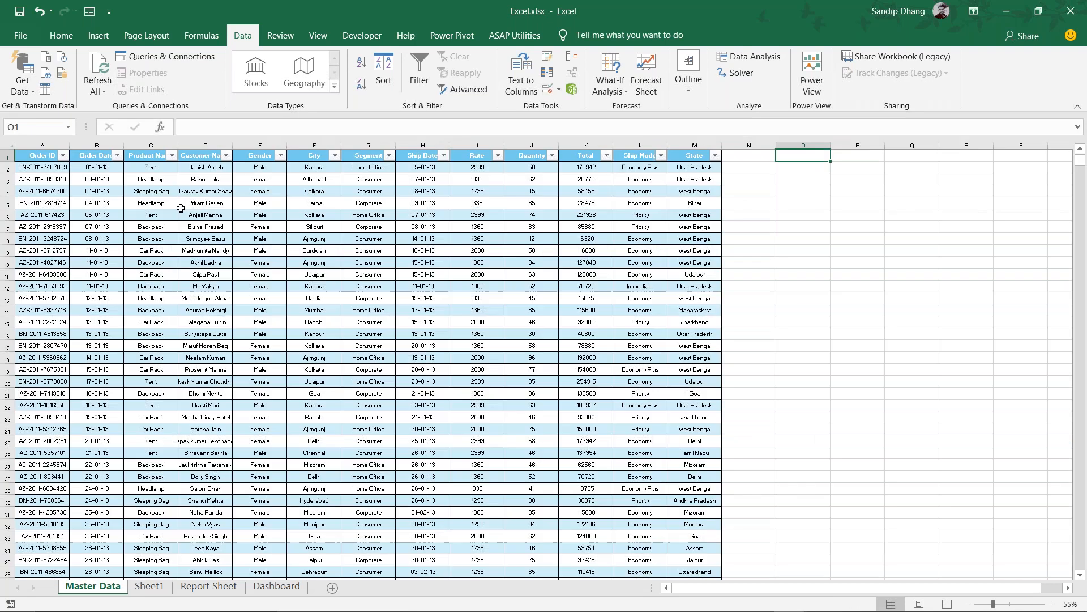
ctrl+scroll(281, 166, up, 4)
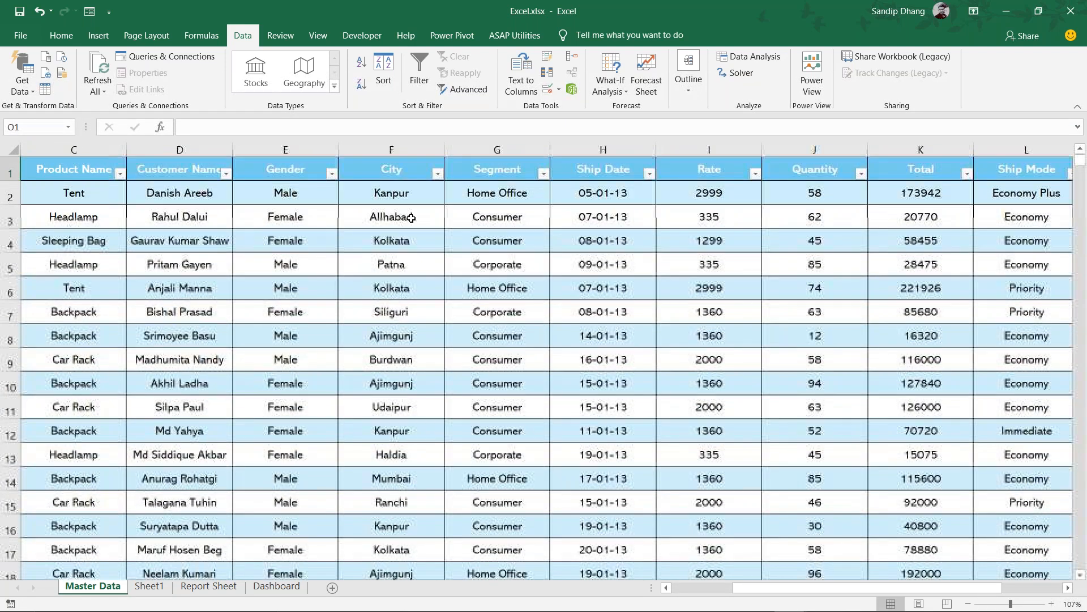
click(411, 218)
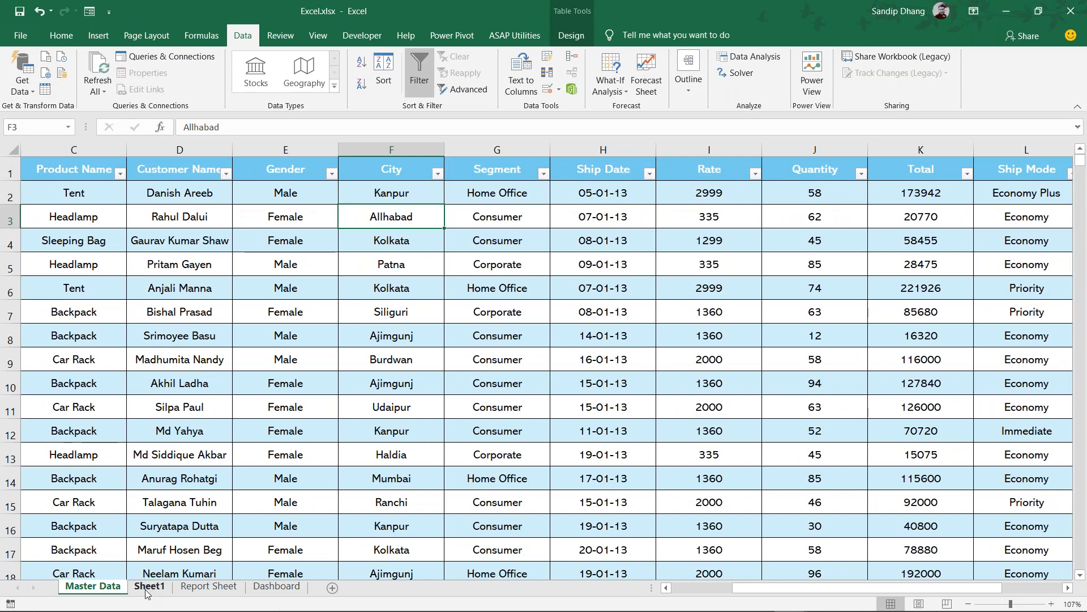
Change the city criterion in A2 of Sheet1 to Allhabad and check it against the Master Data table
click(149, 587)
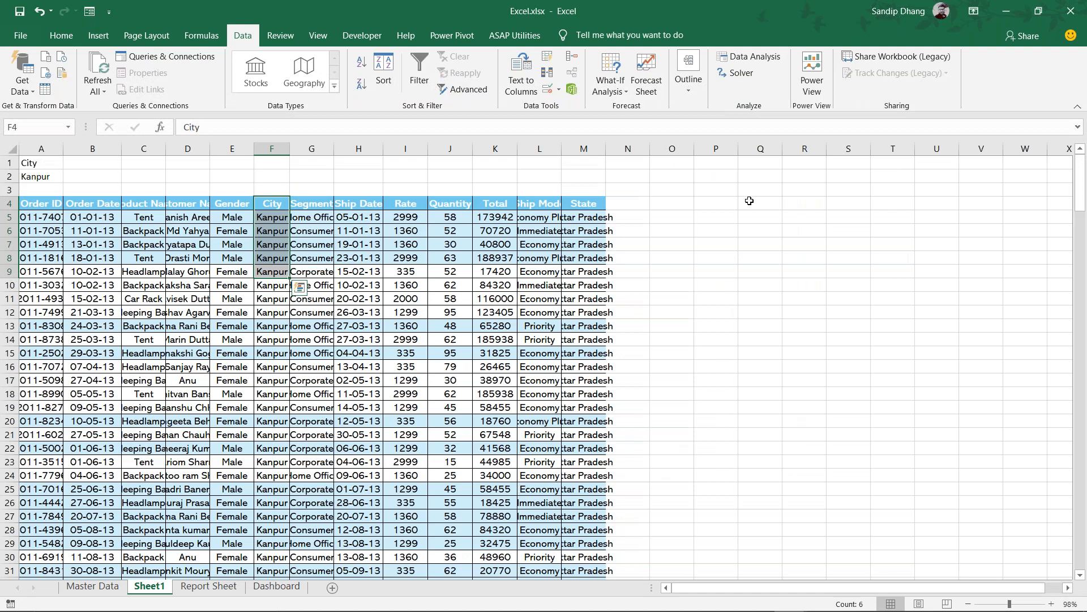
click(723, 202)
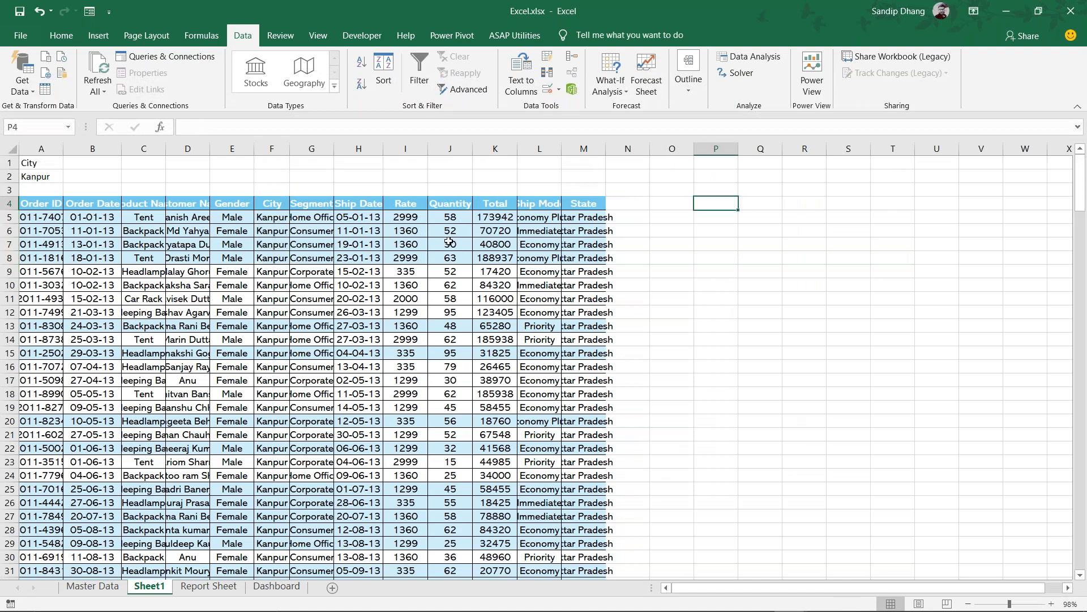
click(44, 180)
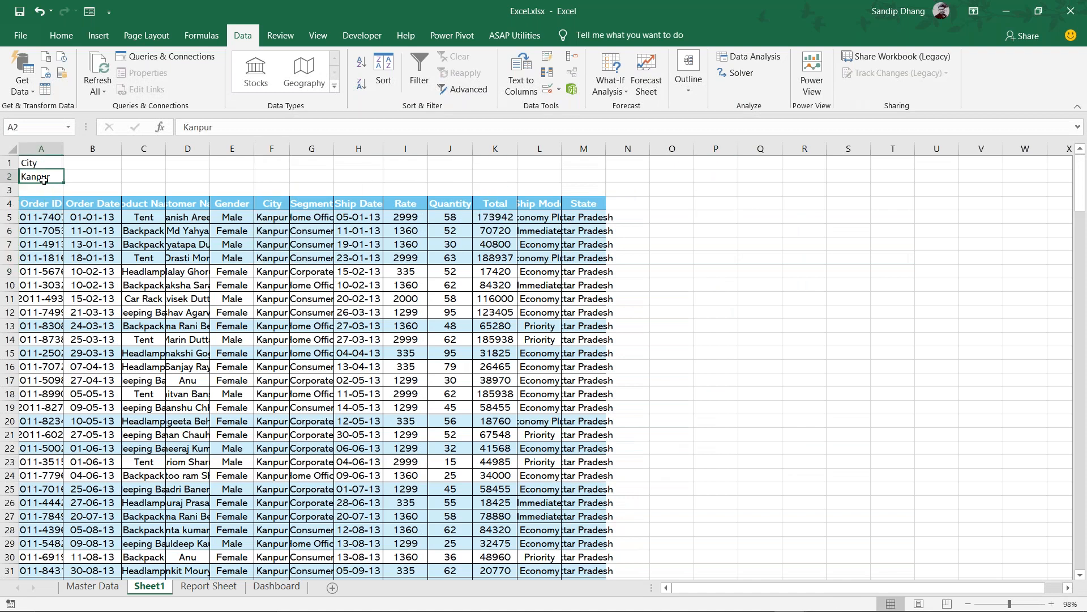
text(All)
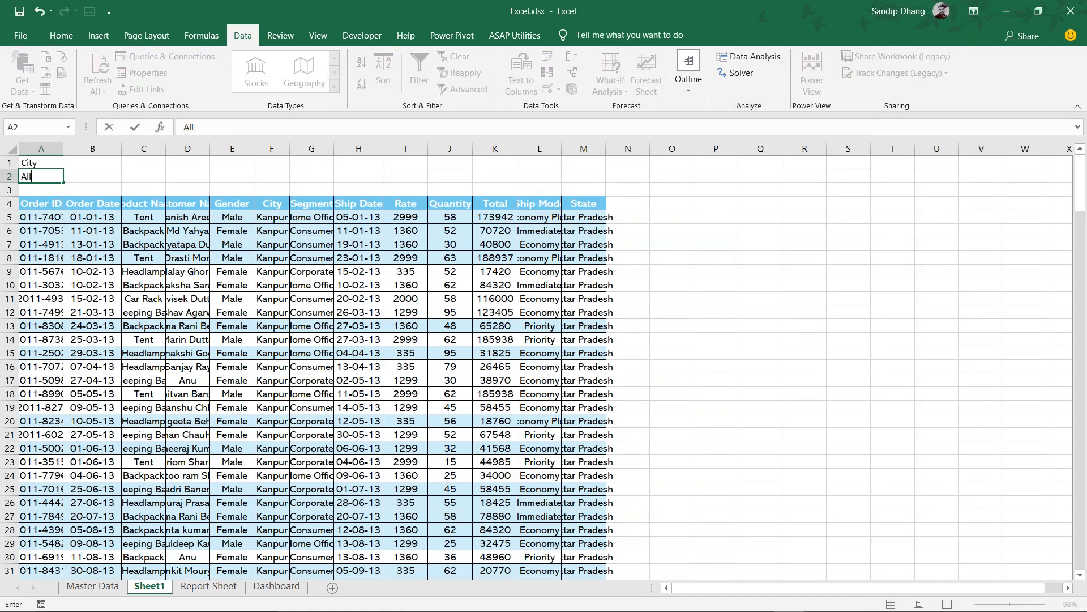
text(aabad)
key(Return)
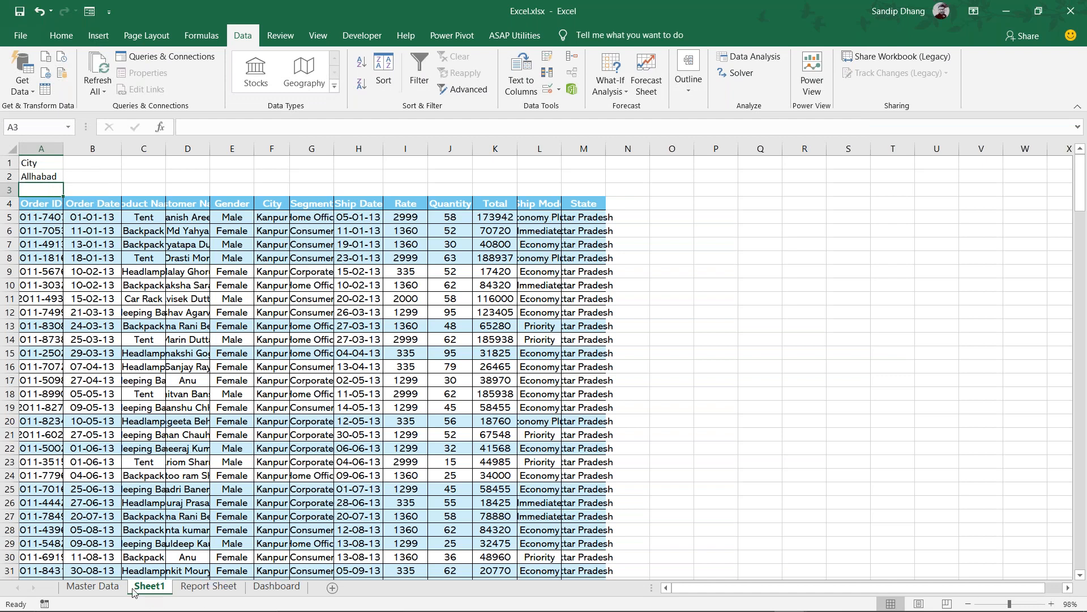
click(111, 587)
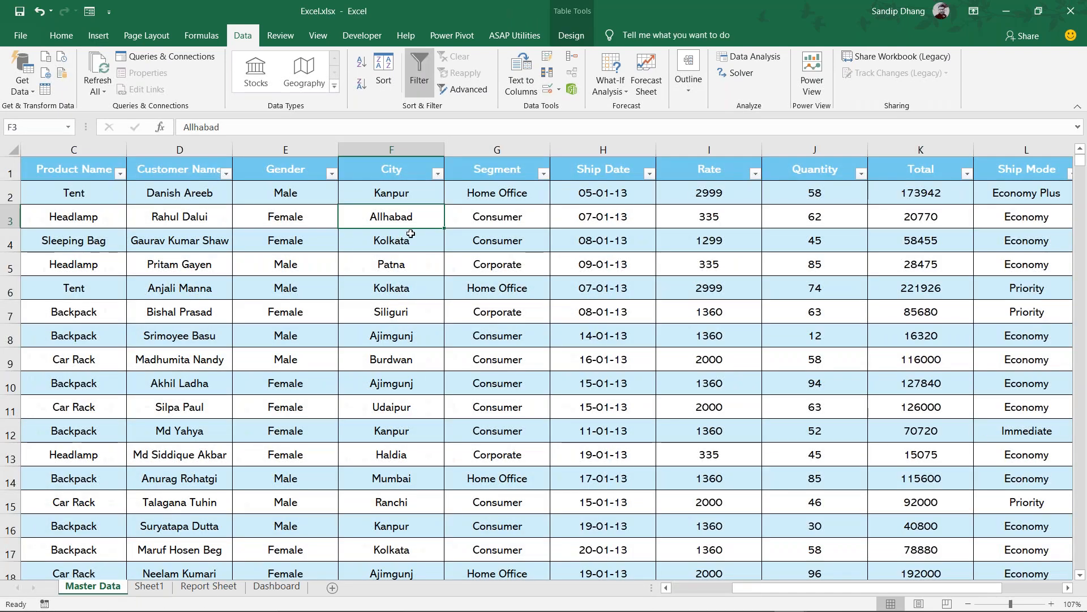
click(149, 587)
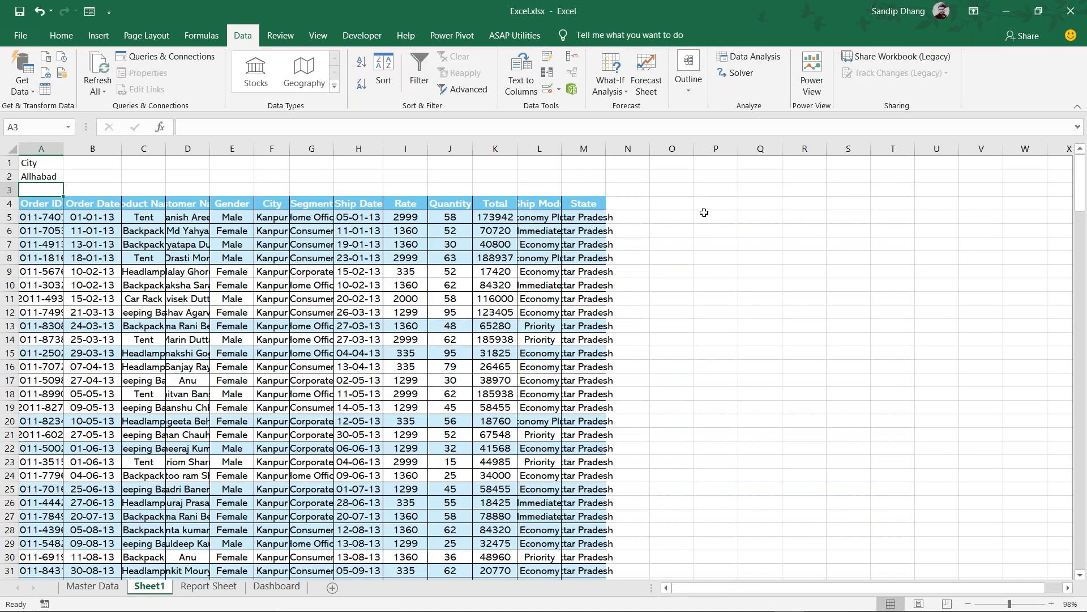
Set up an Advanced Filter that copies to another location, with list range Data[#All] and criteria range A1:A2 on Sheet1
click(683, 204)
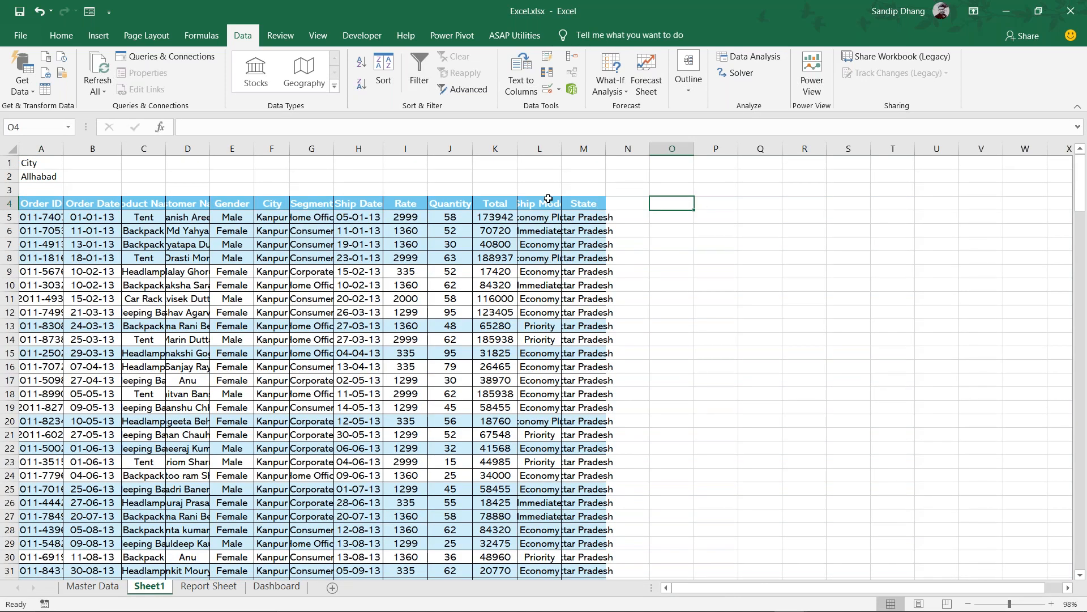
click(471, 89)
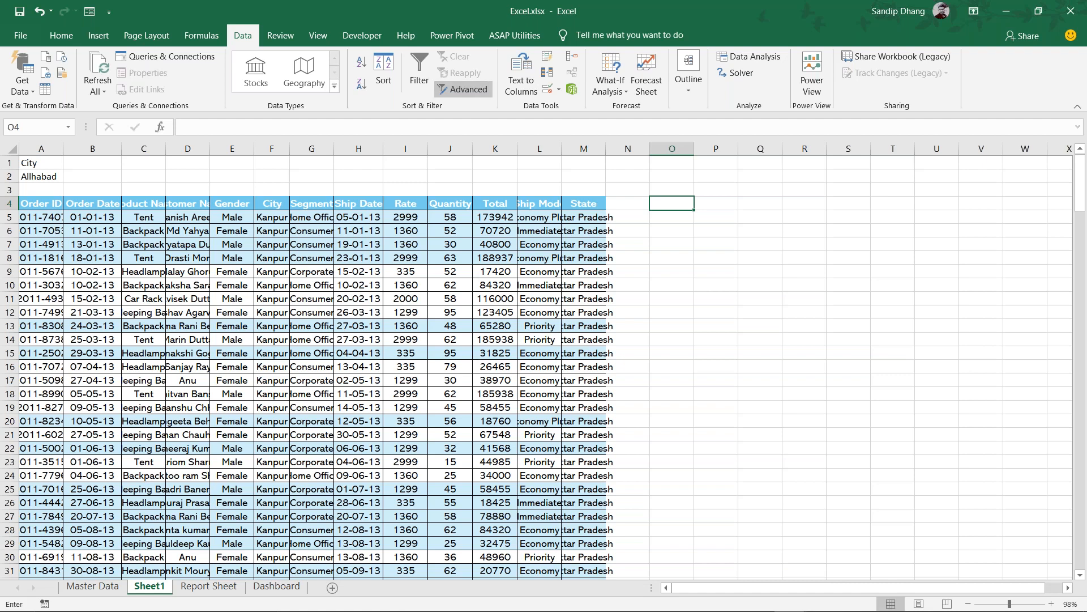
click(508, 262)
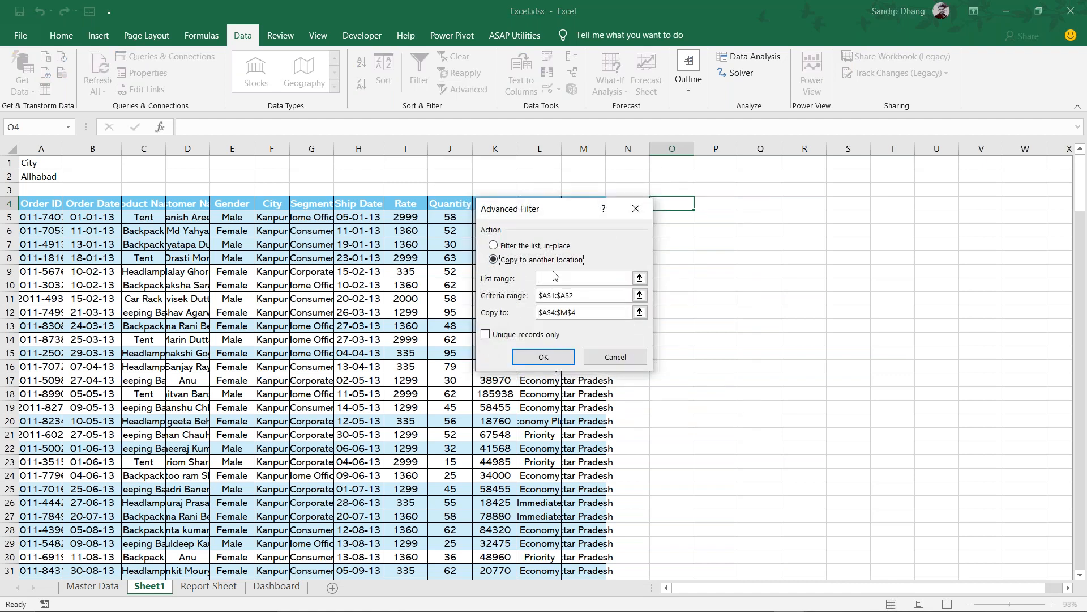
click(556, 280)
text(Data[#All)
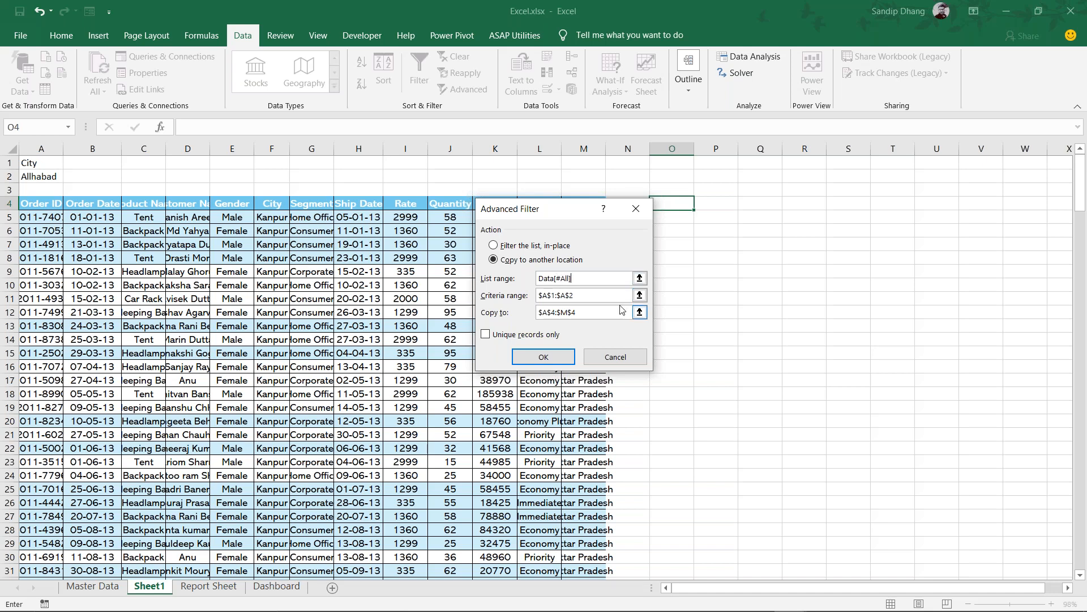
click(543, 297)
drag(543, 297, 522, 299)
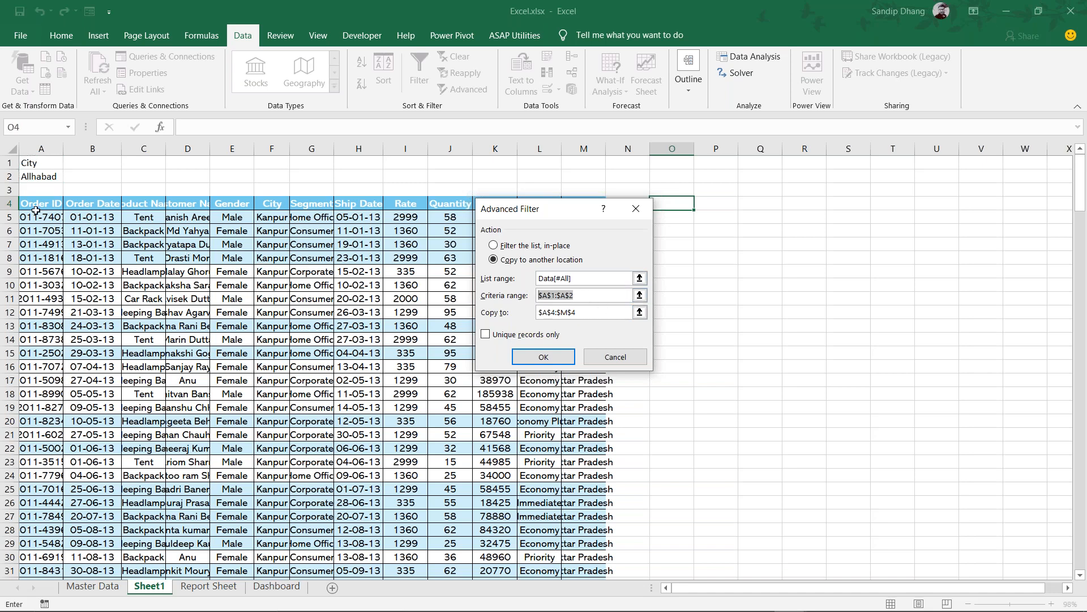
drag(50, 159, 59, 177)
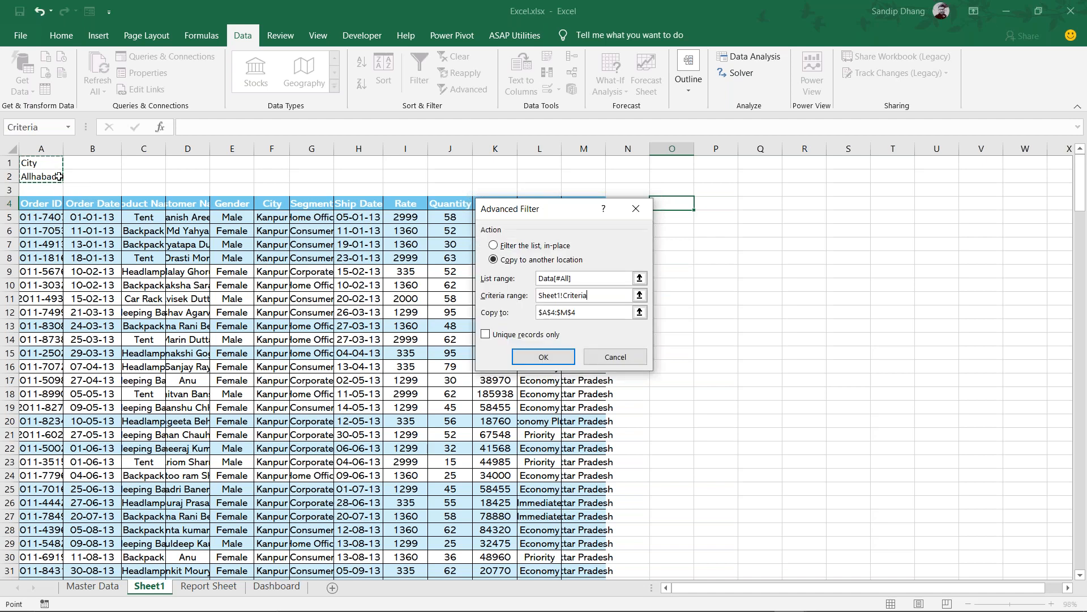
Replace the filter's copy destination with cell O4 and run the Advanced Filter
click(595, 313)
key(BackSpace)
key(BackSpace)
key(BackSpace)
key(BackSpace)
key(BackSpace)
key(BackSpace)
key(BackSpace)
key(BackSpace)
key(BackSpace)
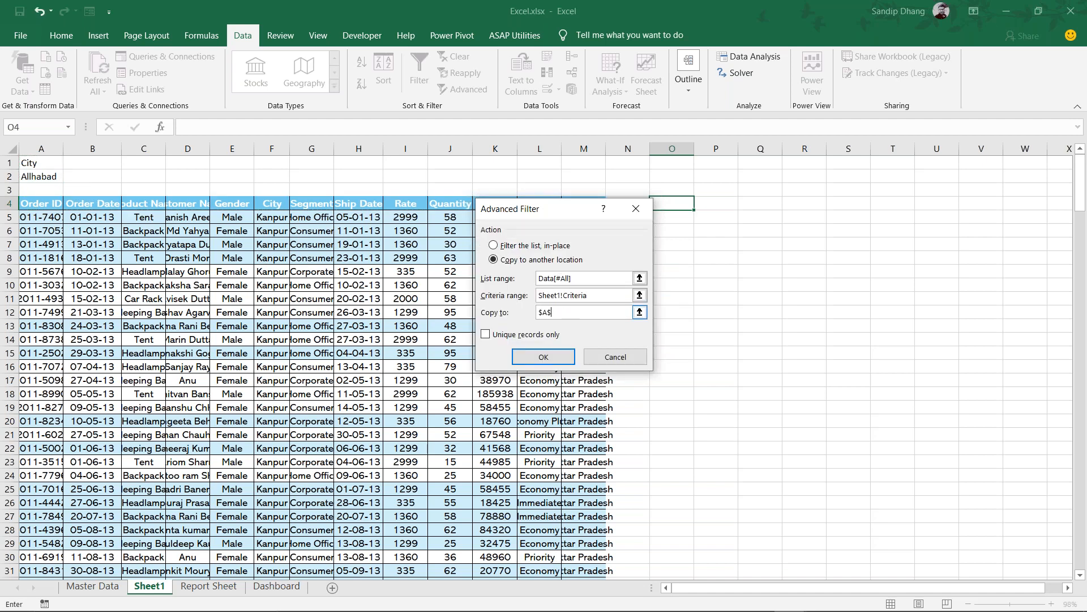
click(667, 202)
click(545, 357)
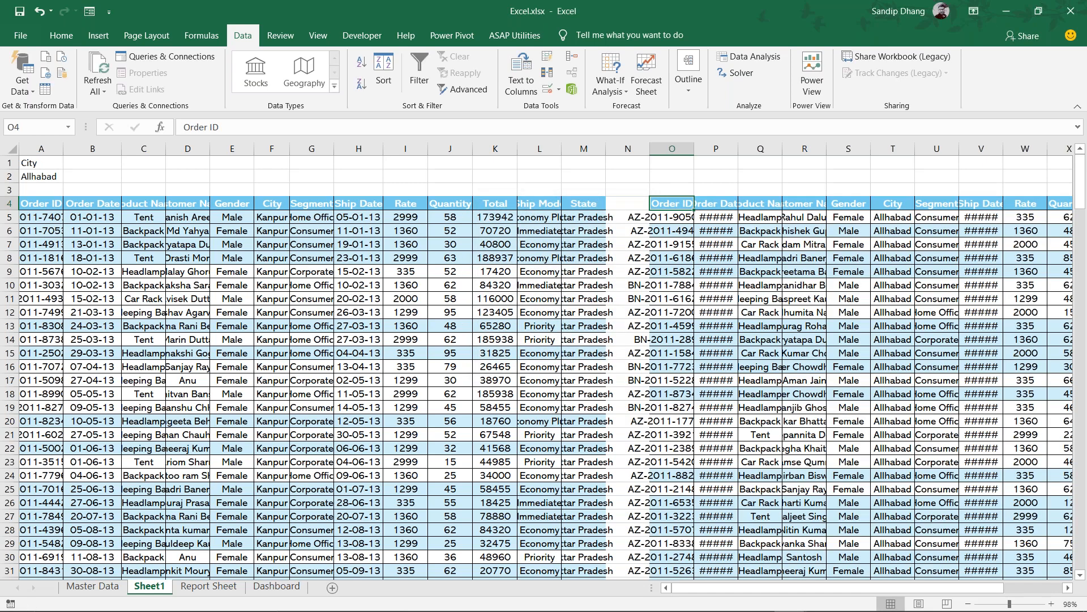
Fit the widths of all columns on Sheet1 to their contents and select the Order ID header in O4
scroll(819, 262, right, 1)
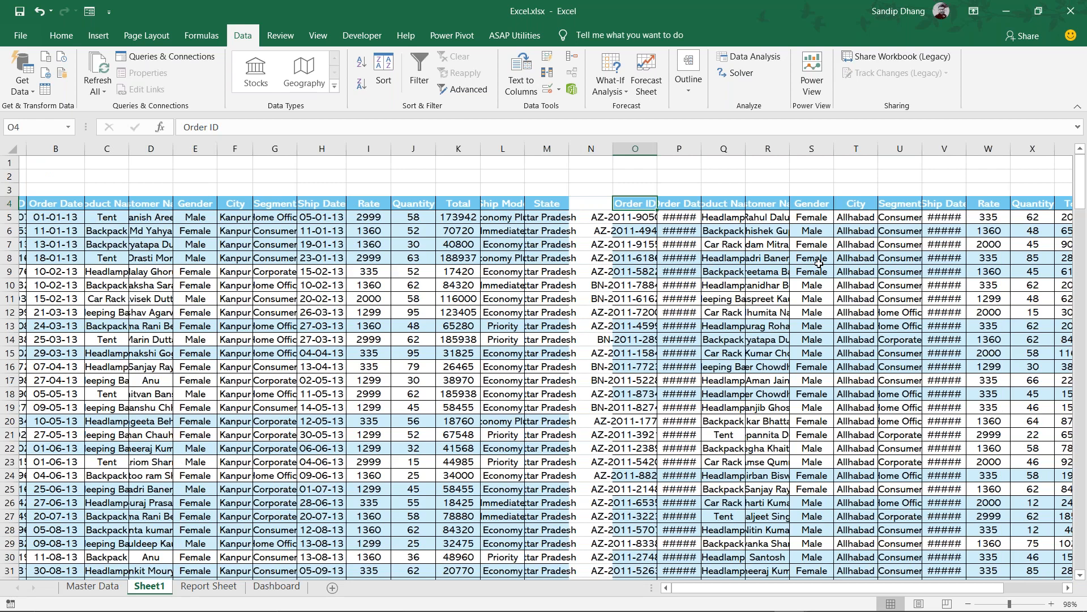
scroll(819, 263, right, 2)
ctrl+scroll(819, 263, down, 2)
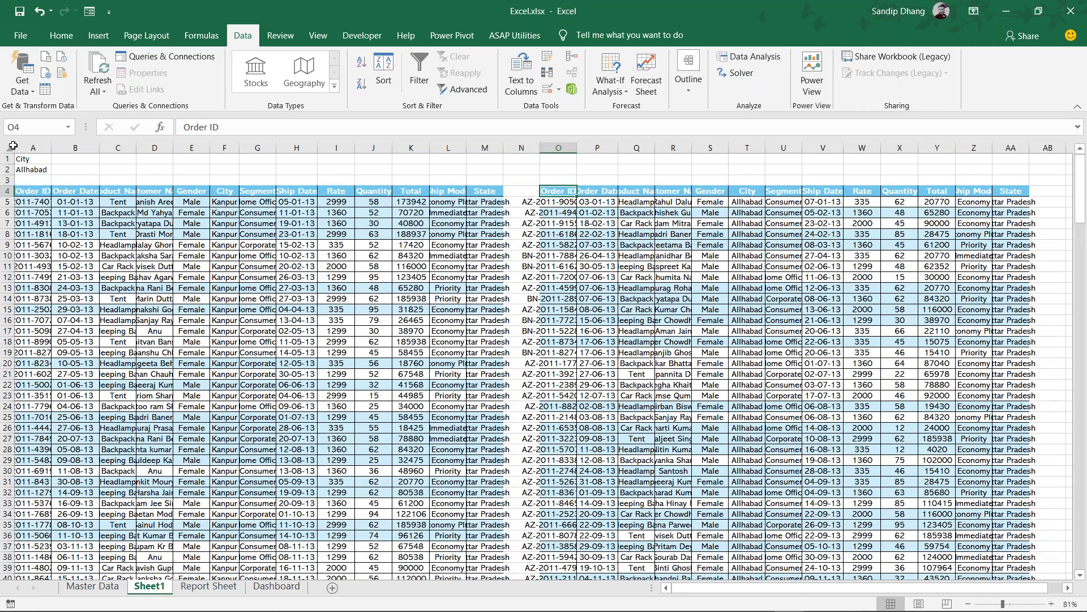
click(13, 146)
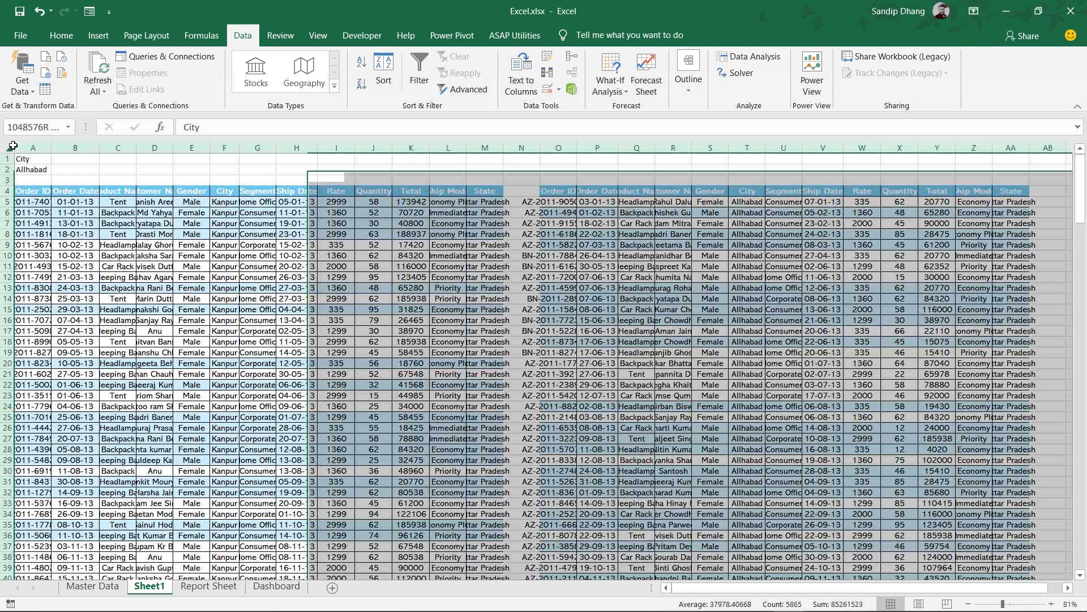
double_click(51, 147)
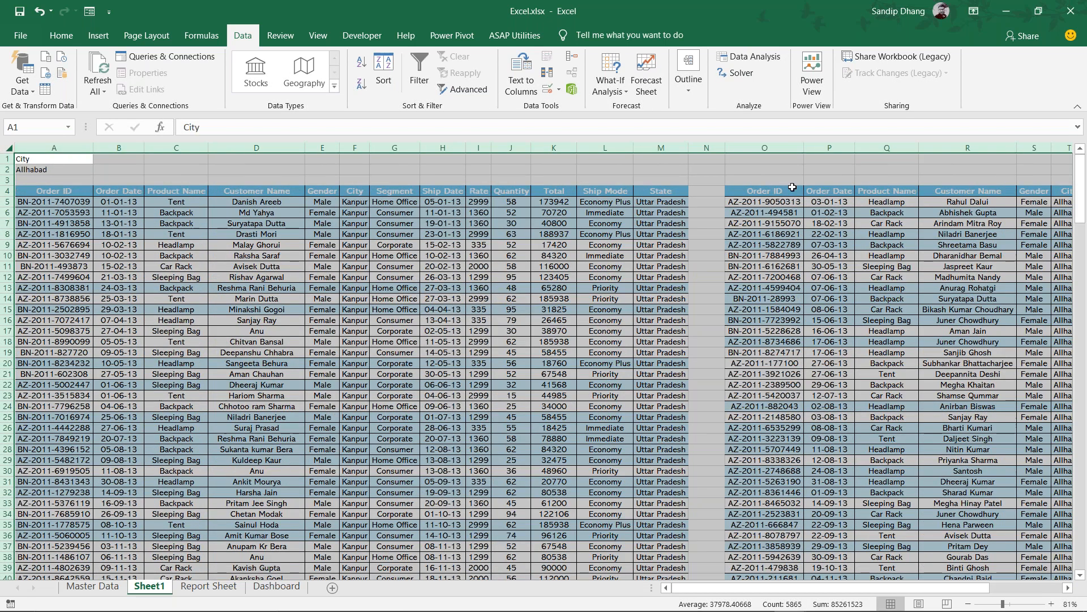
click(792, 188)
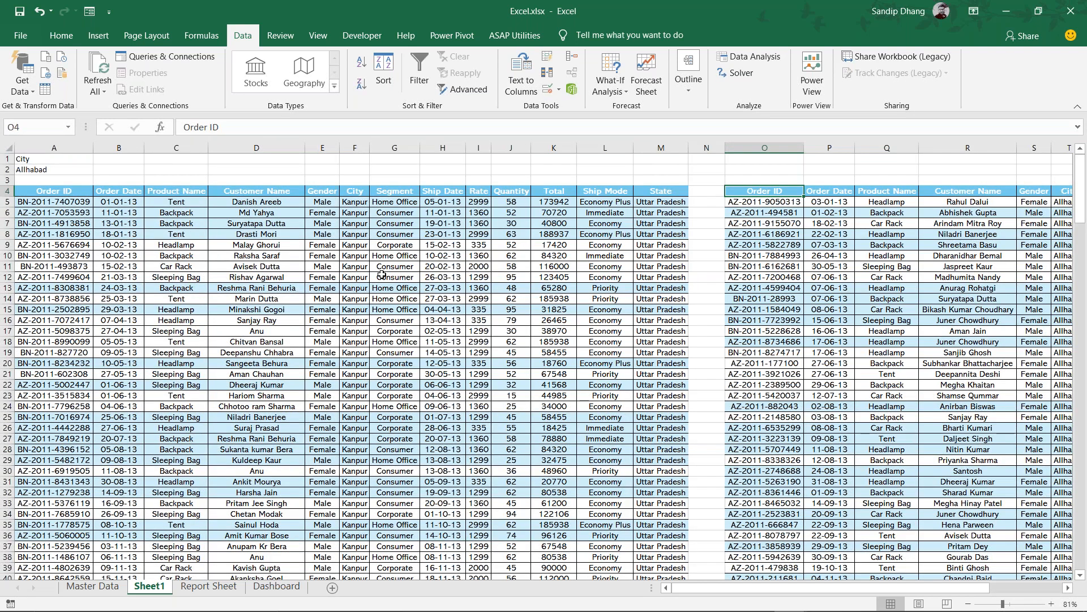
Examine both extracts on Sheet1 and the Kanpur extract's header row, Product Name, Gender, City and Order ID columns
ctrl+scroll(382, 274, up, 2)
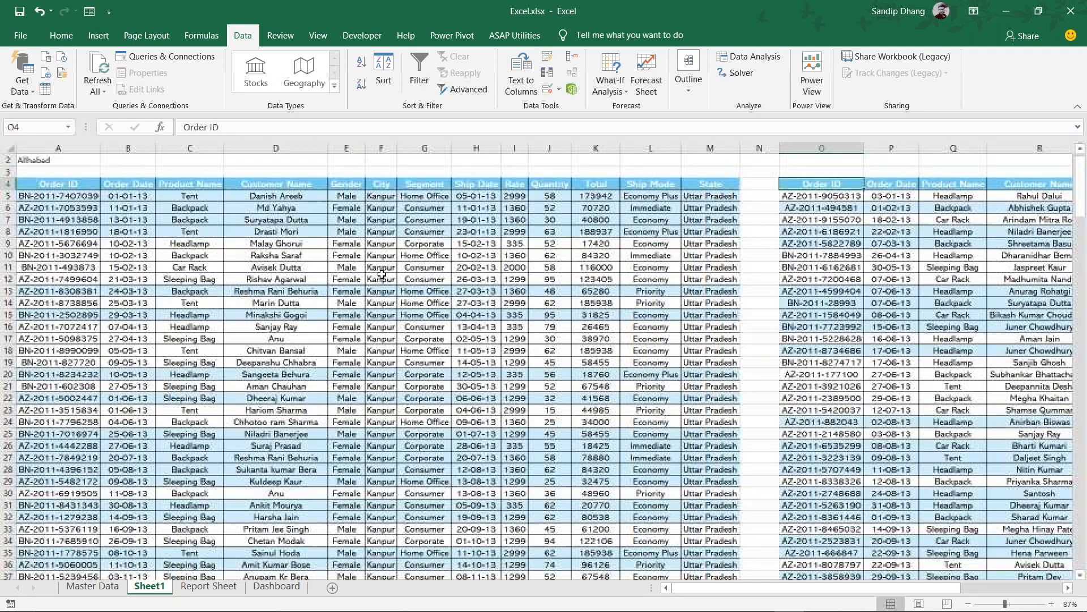
ctrl+scroll(382, 275, down, 3)
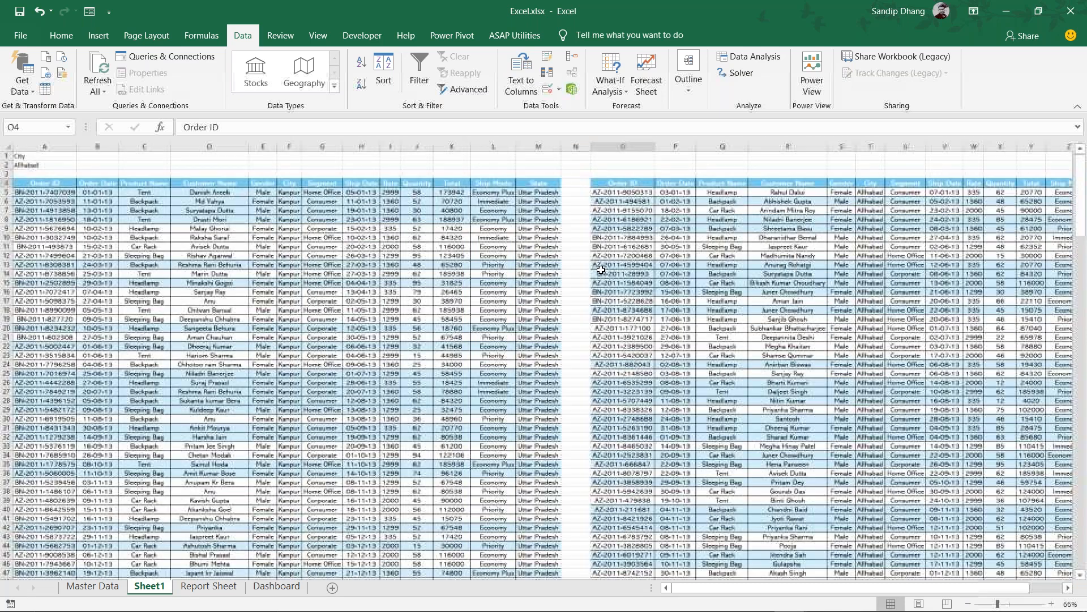
ctrl+scroll(500, 290, down, 2)
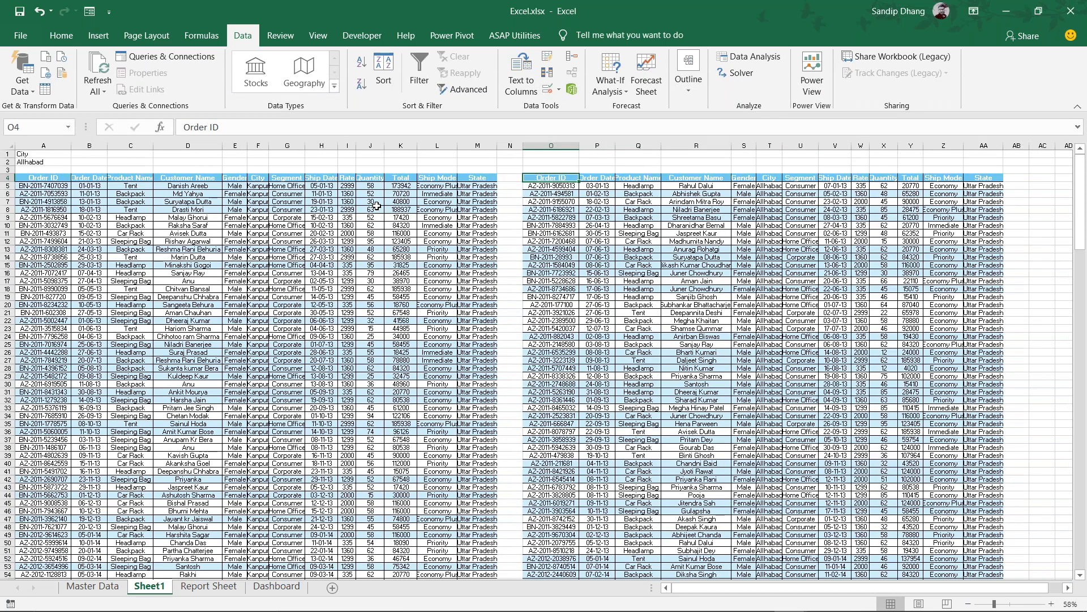
ctrl+scroll(377, 206, up, 4)
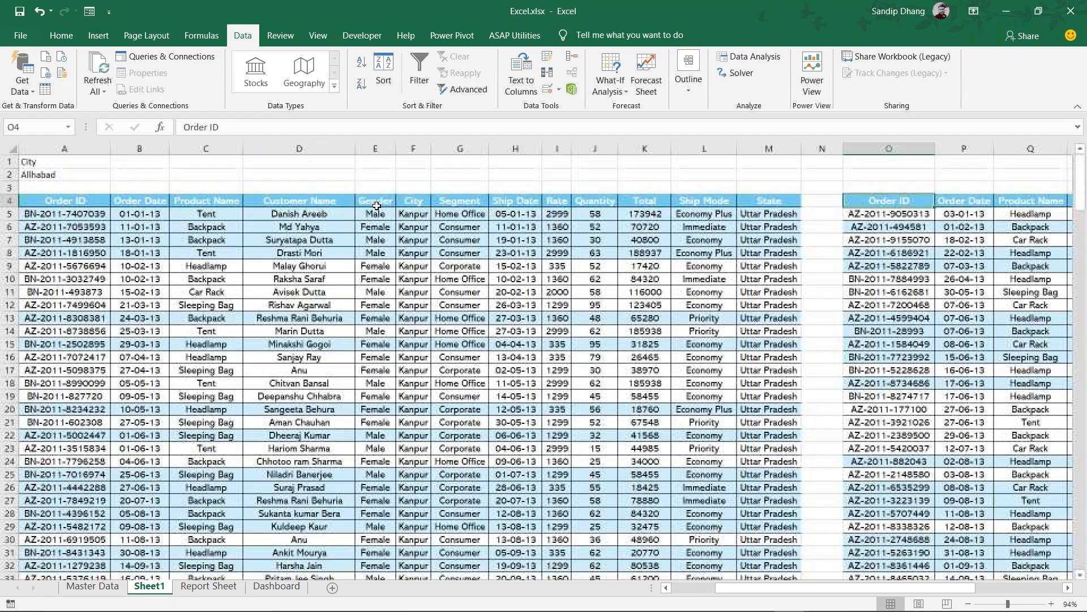
drag(91, 207, 178, 204)
drag(378, 205, 707, 214)
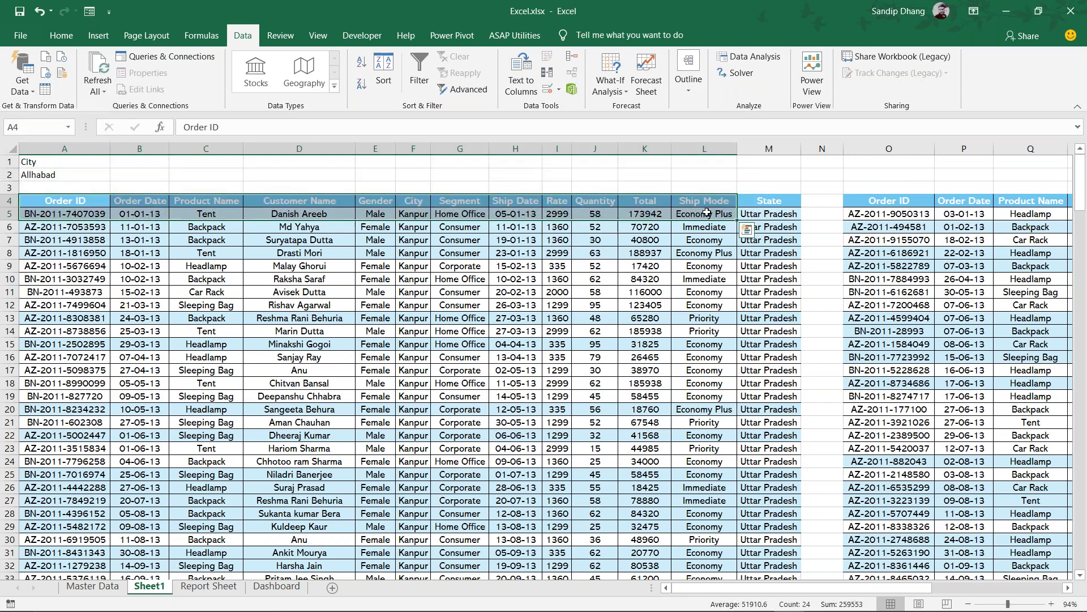
click(443, 265)
drag(233, 204, 223, 253)
drag(374, 197, 377, 244)
drag(422, 203, 430, 238)
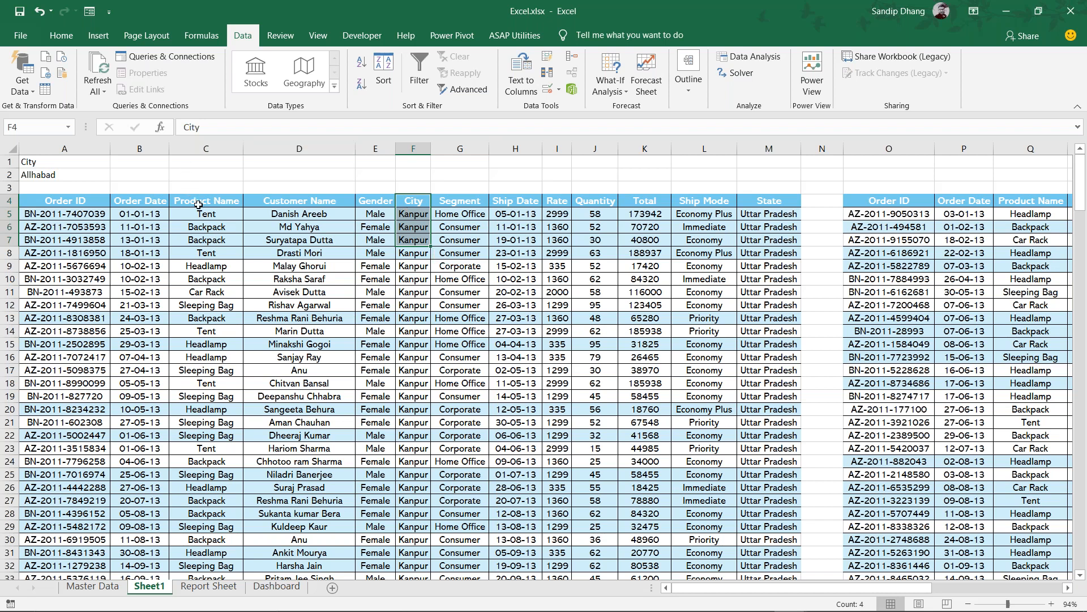
drag(198, 205, 207, 228)
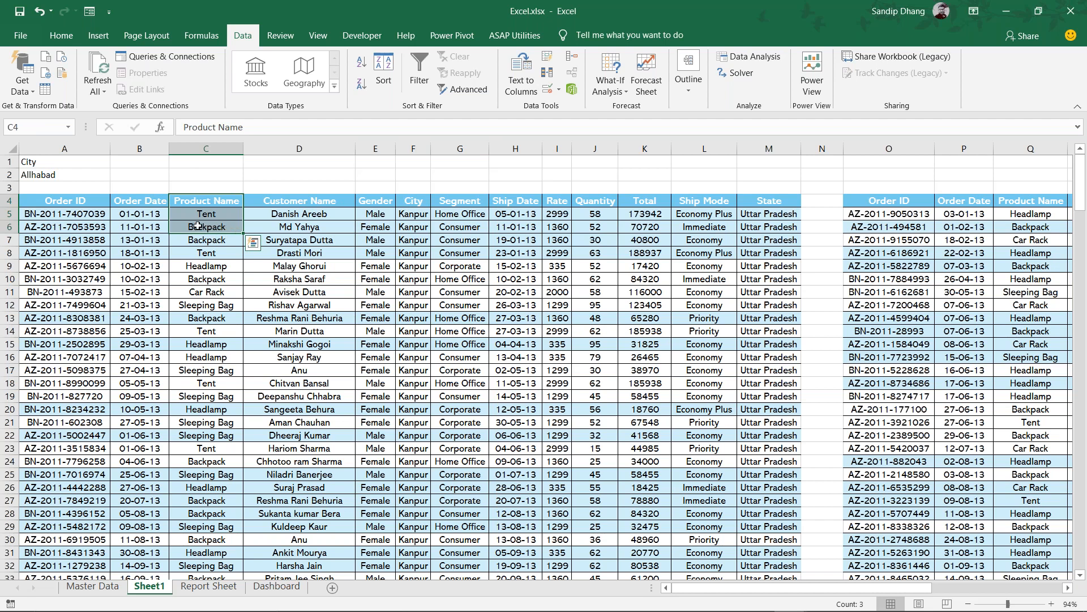
drag(72, 199, 65, 409)
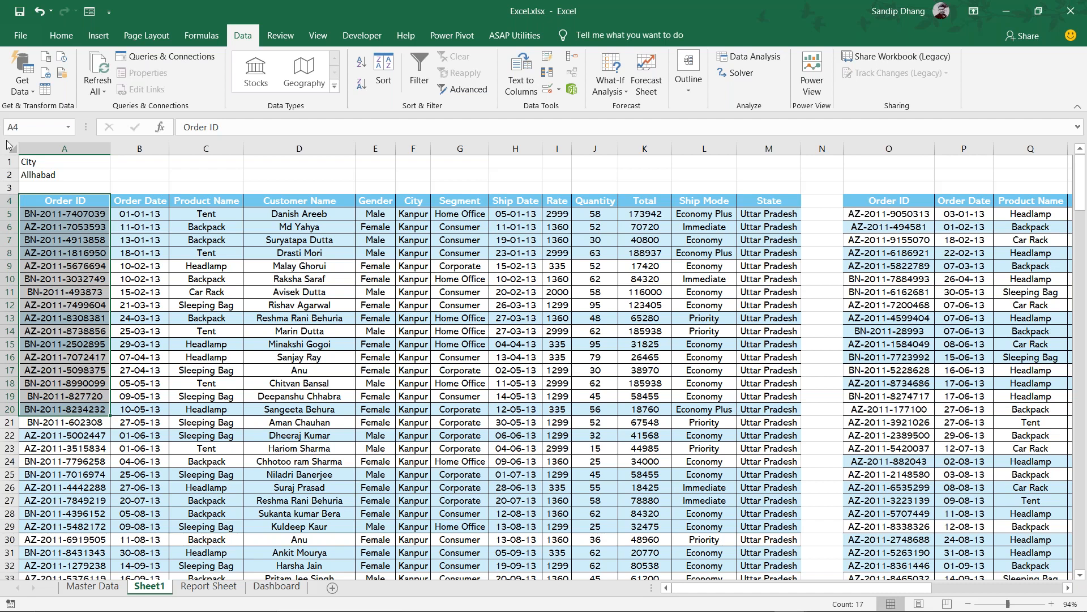
Delete the rows holding the Kanpur extract on Sheet1, from header row 4 through its last record
drag(9, 201, 9, 278)
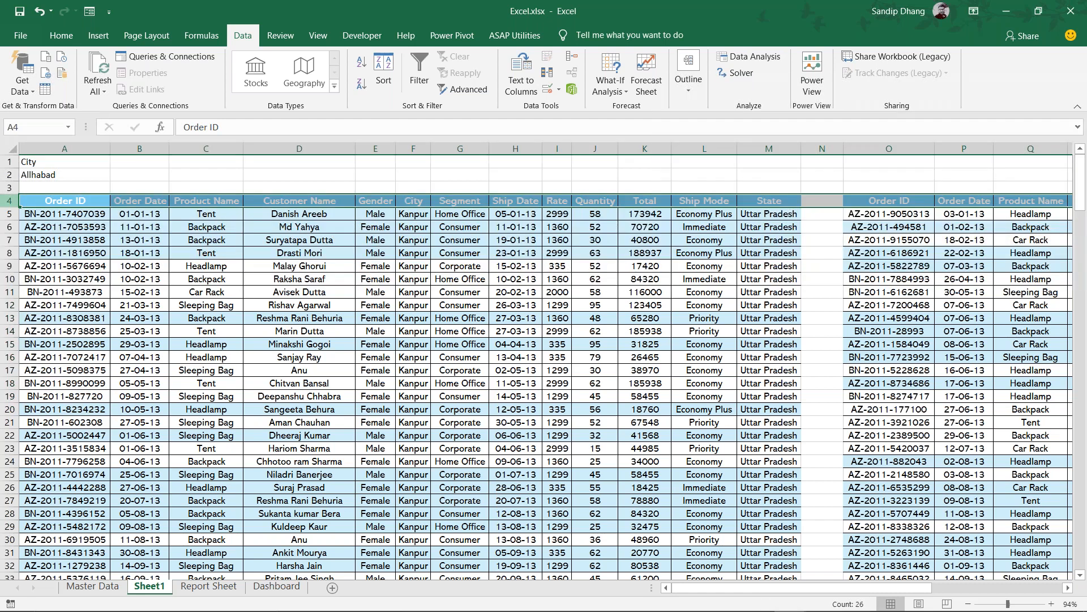
key(ctrl+shift+Down)
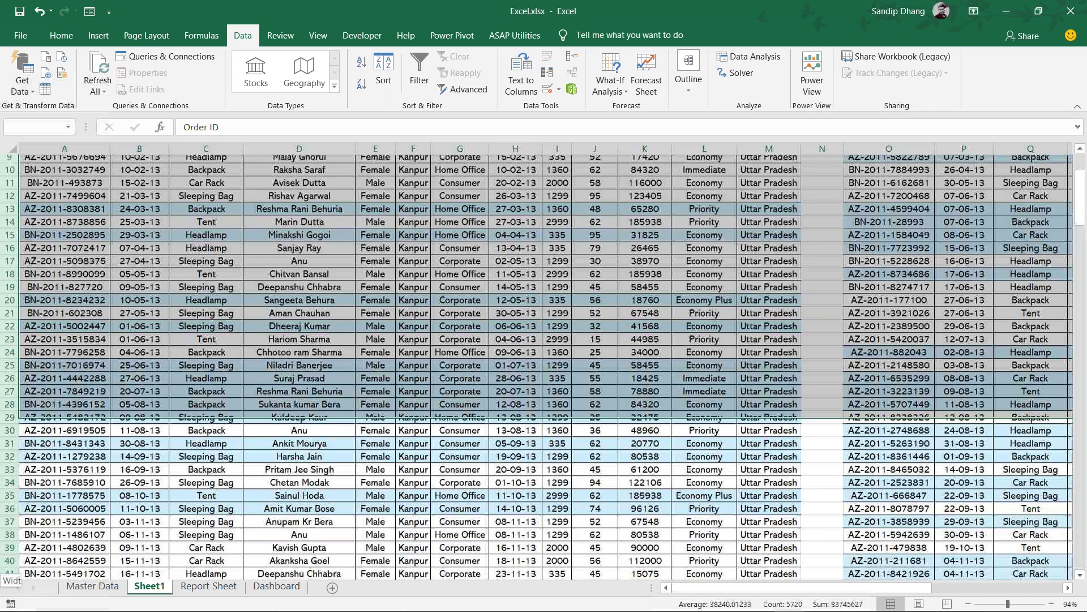
key(ctrl+minus)
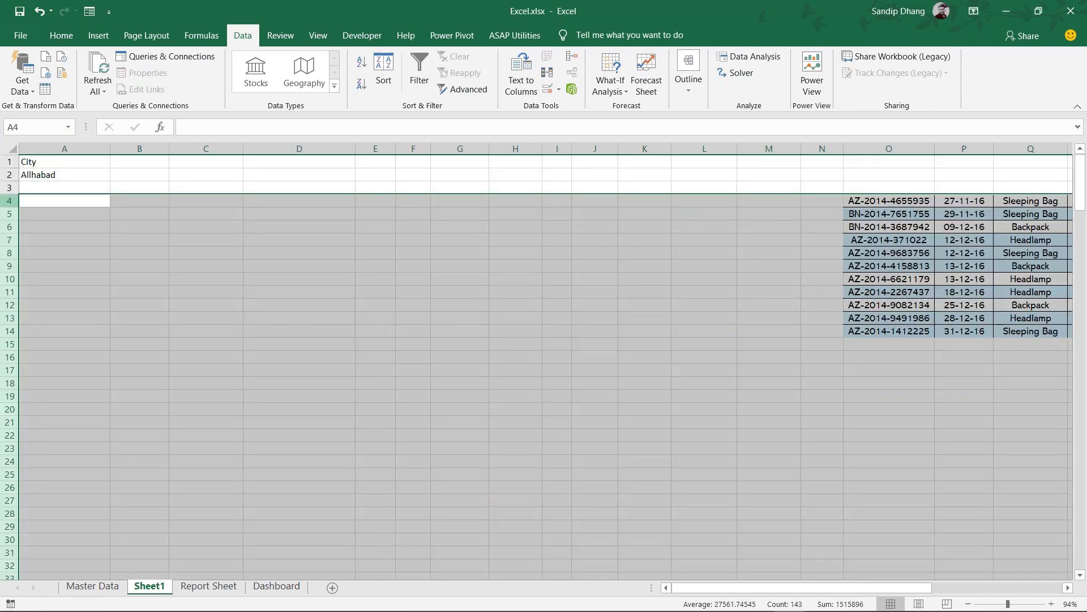
click(409, 306)
Delete the leftover Allhabad records on Sheet1 by removing all cells from N2 to the end of the sheet
click(822, 173)
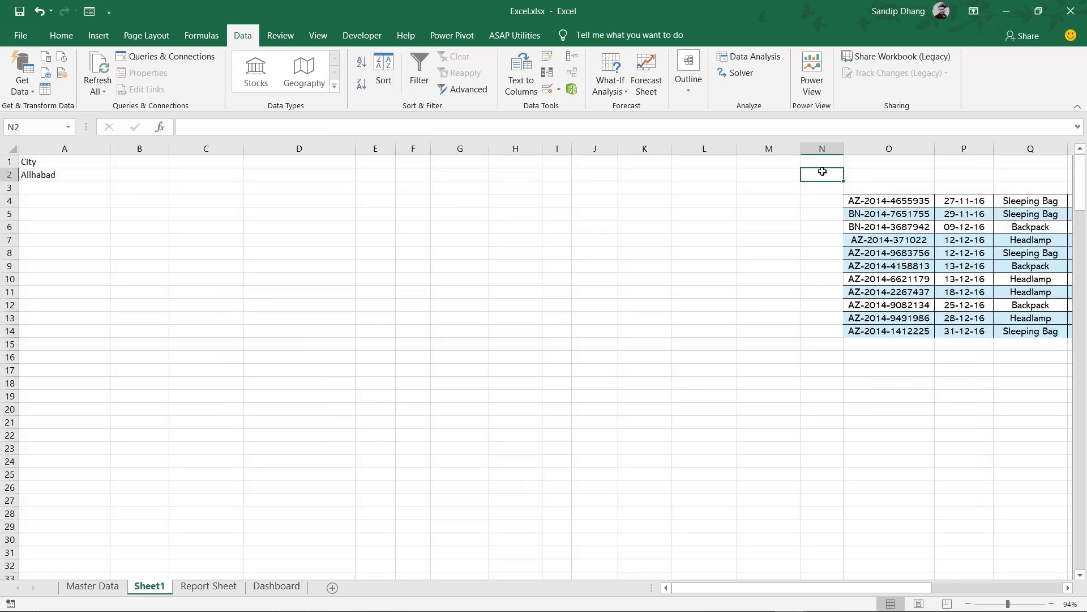
key(ctrl+shift+Down)
key(ctrl+shift+Right)
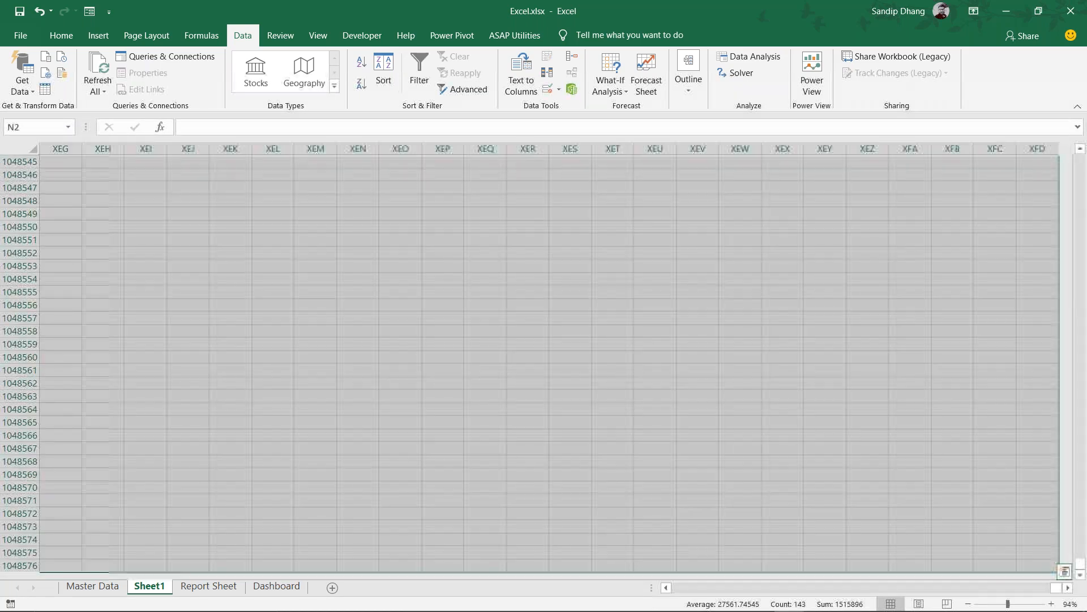
key(ctrl+minus)
key(Return)
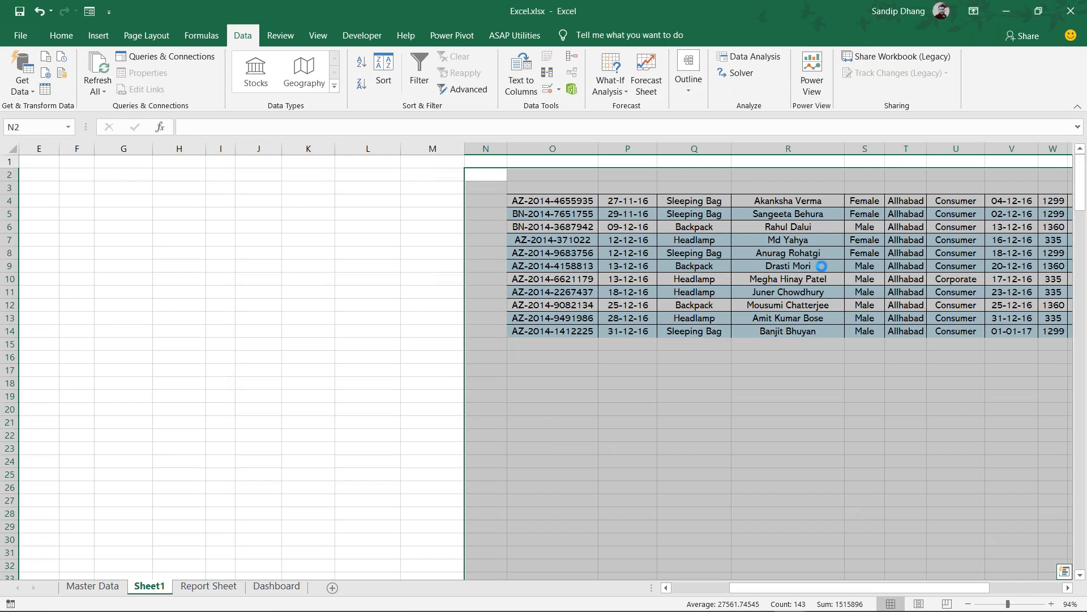
click(598, 240)
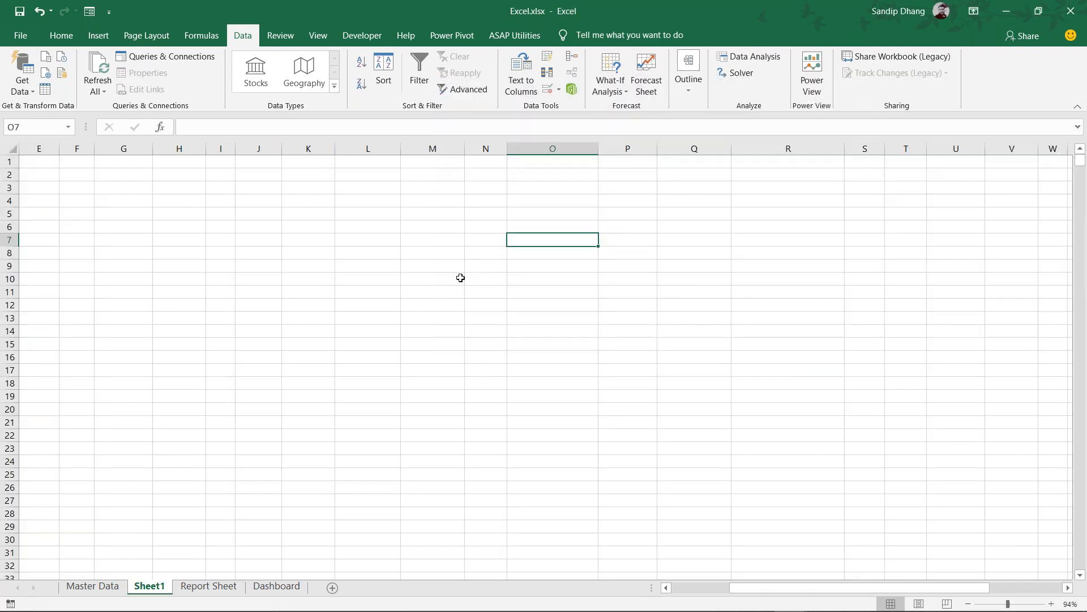
Select cell A5 on Sheet1, below the City criteria, as the destination for the column headers
scroll(461, 278, left, 3)
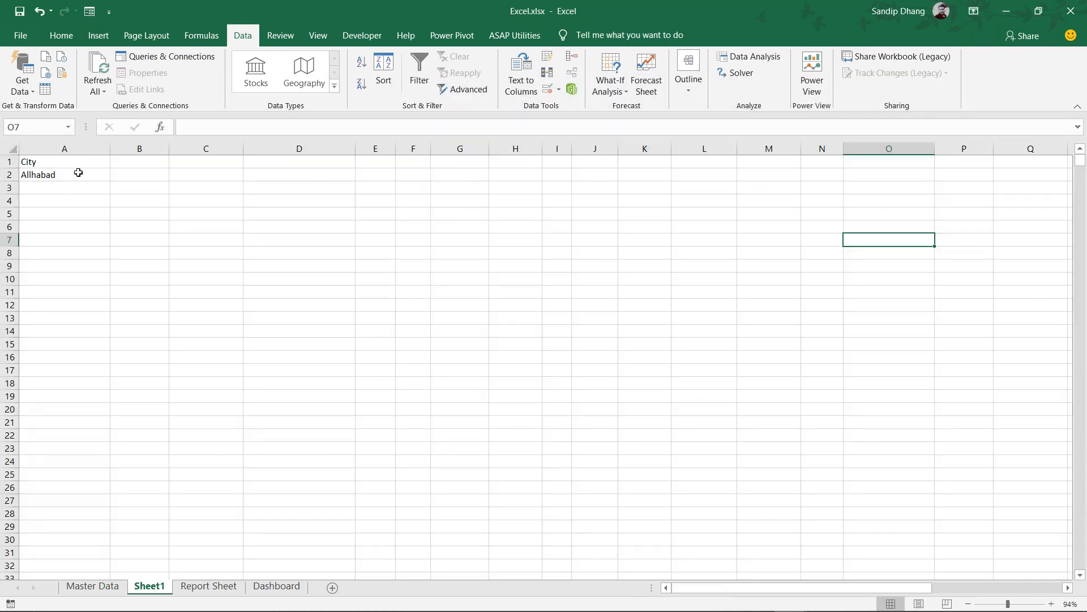
click(78, 174)
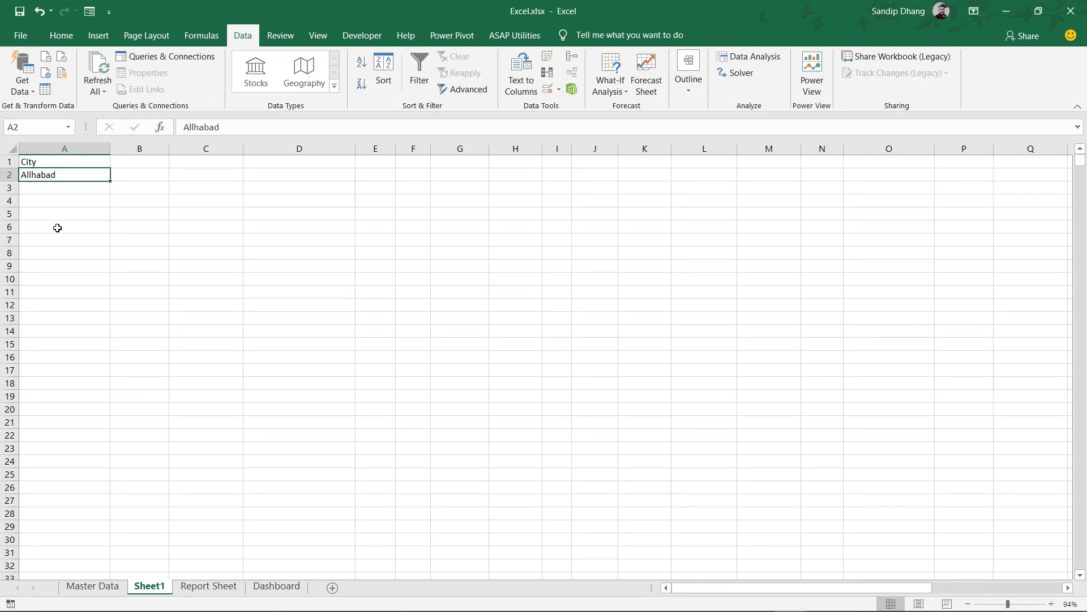
scroll(57, 227, up, 3)
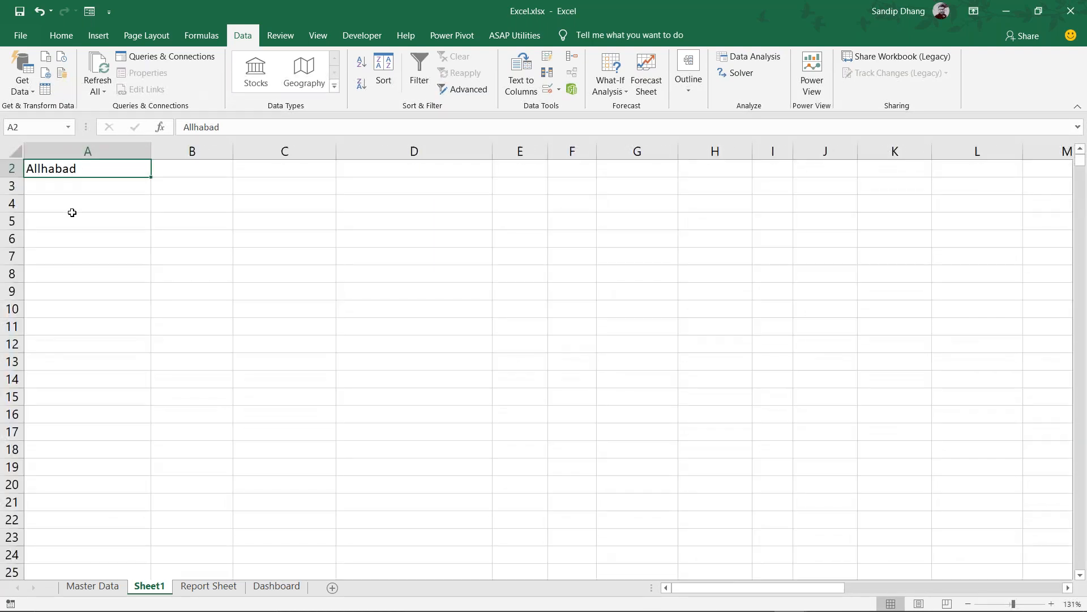
click(72, 214)
scroll(72, 213, up, 1)
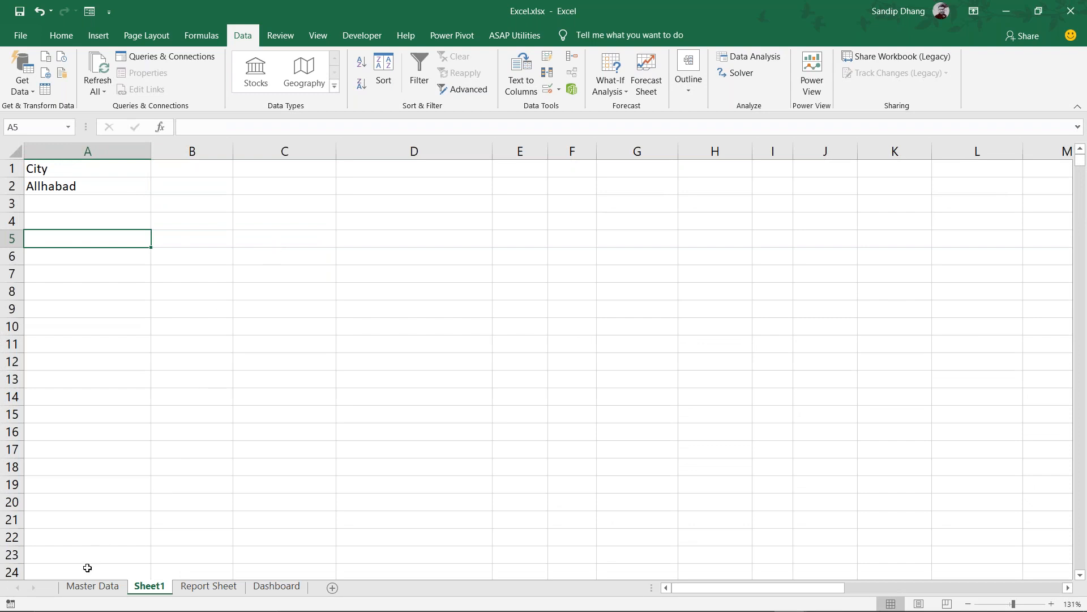
Copy the Product Name, Gender and City headers from the Master Data sheet
click(84, 586)
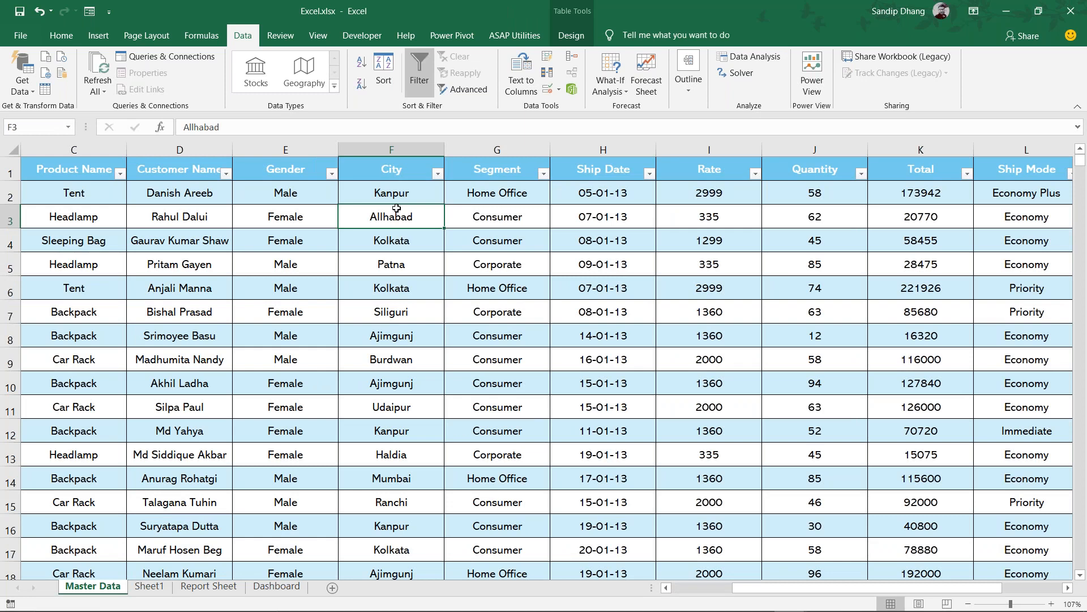
scroll(397, 209, left, 2)
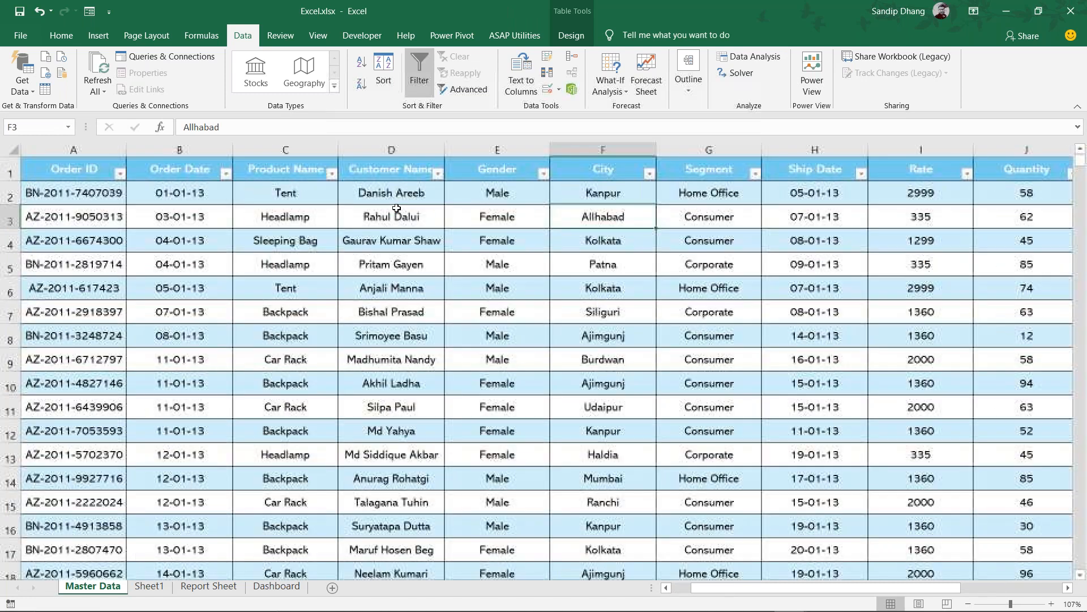
click(306, 171)
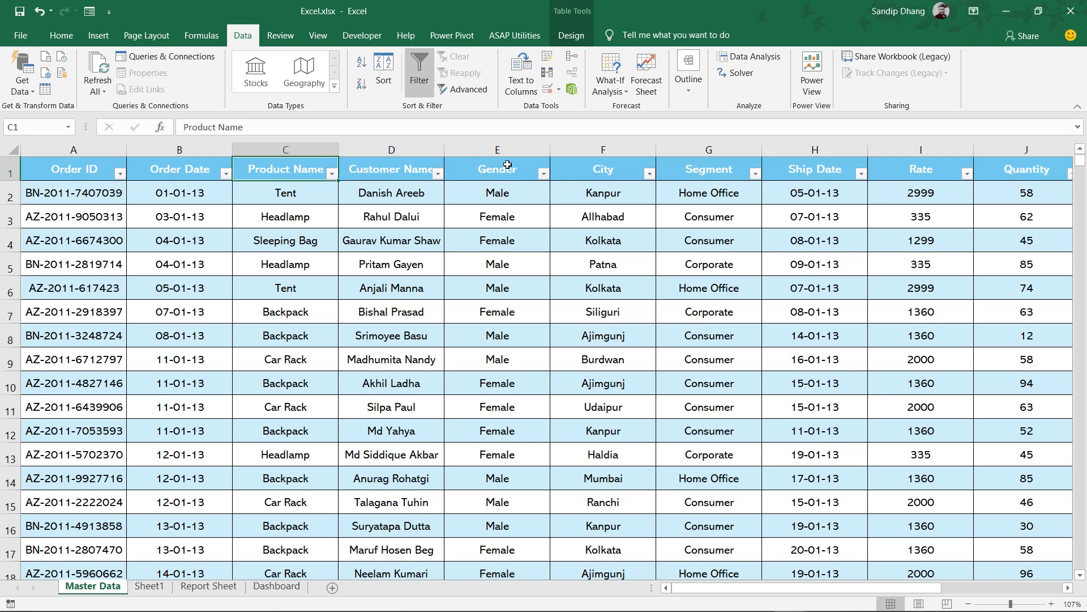
ctrl+click(507, 165)
ctrl+click(571, 176)
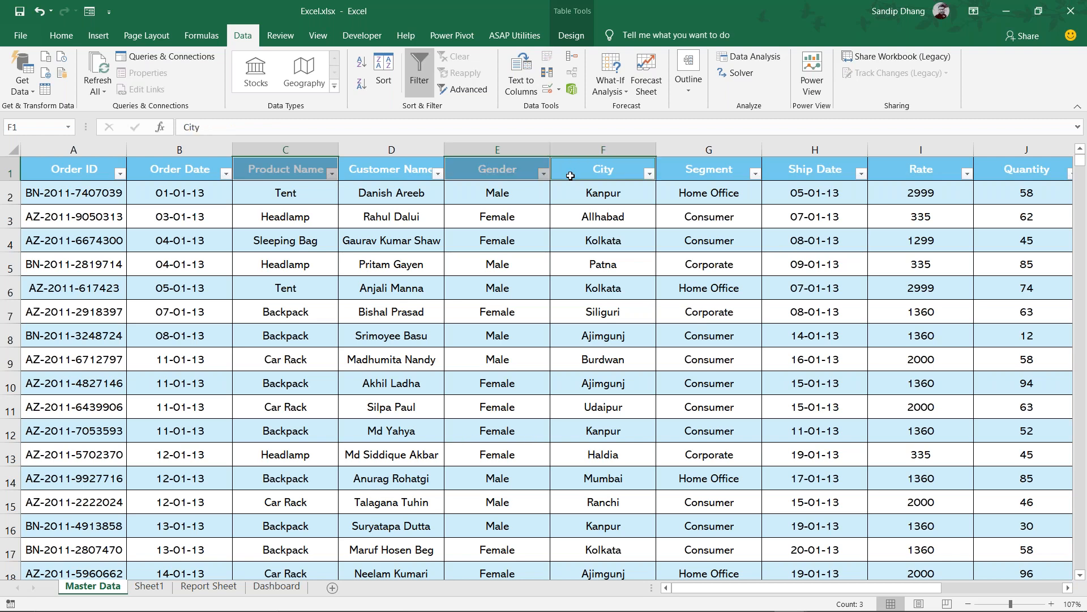
key(ctrl+c)
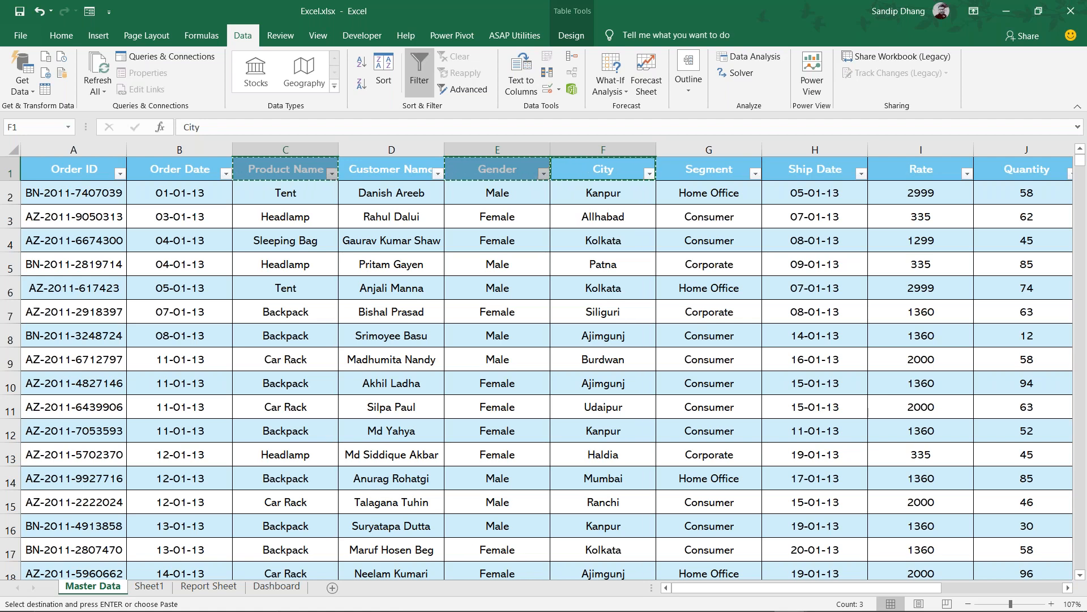
Paste the copied headers on Sheet1 into A5:C5
click(149, 586)
click(61, 35)
click(21, 68)
key(Escape)
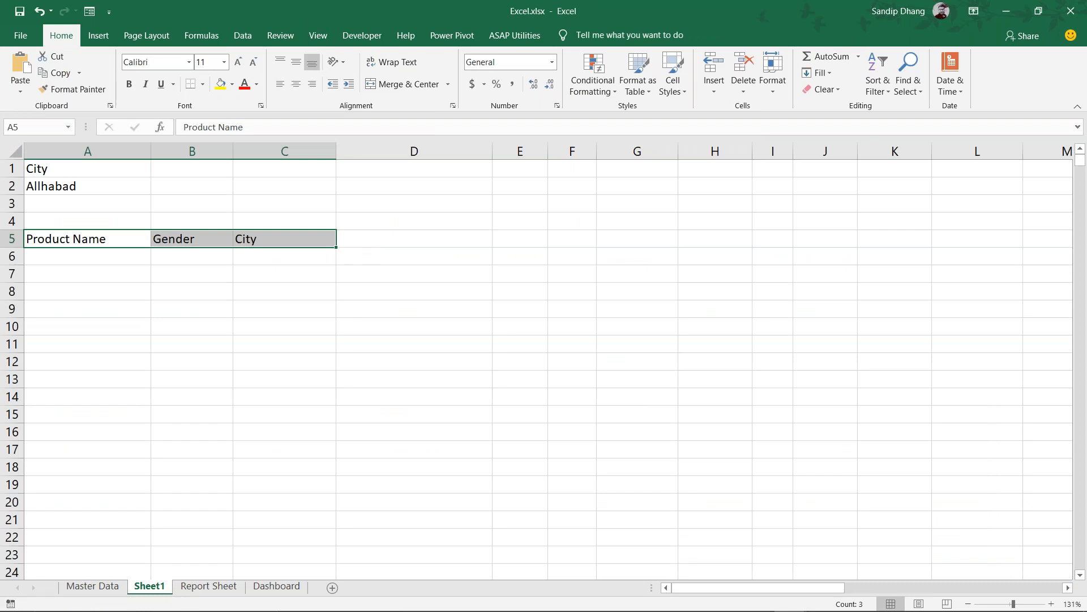
click(123, 239)
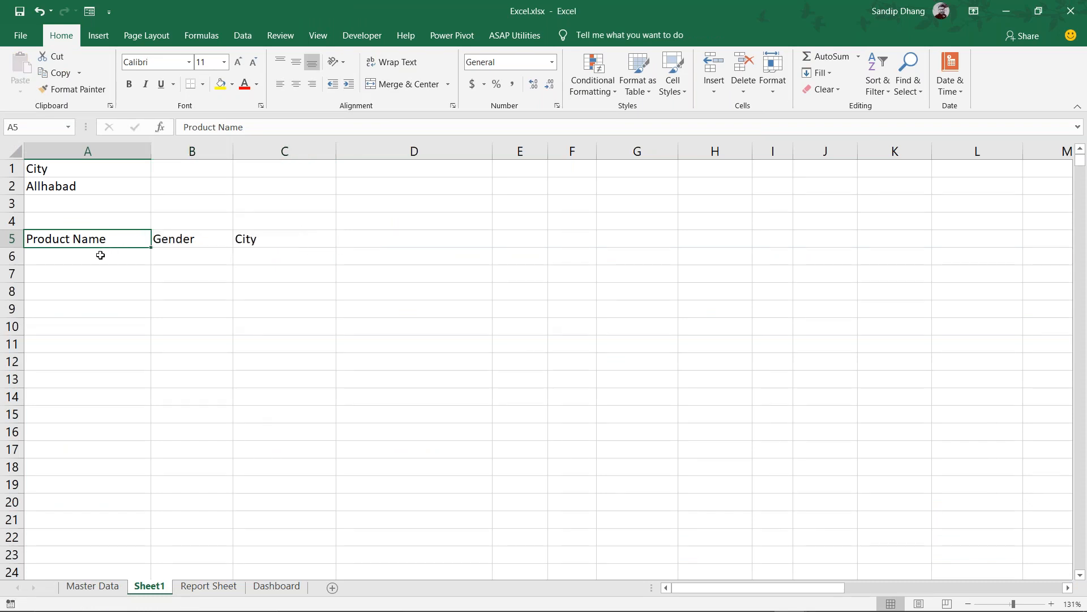
key(Return)
Start an Advanced Filter from an empty Sheet1 cell, copying to another location with list range Data[#All]
click(416, 313)
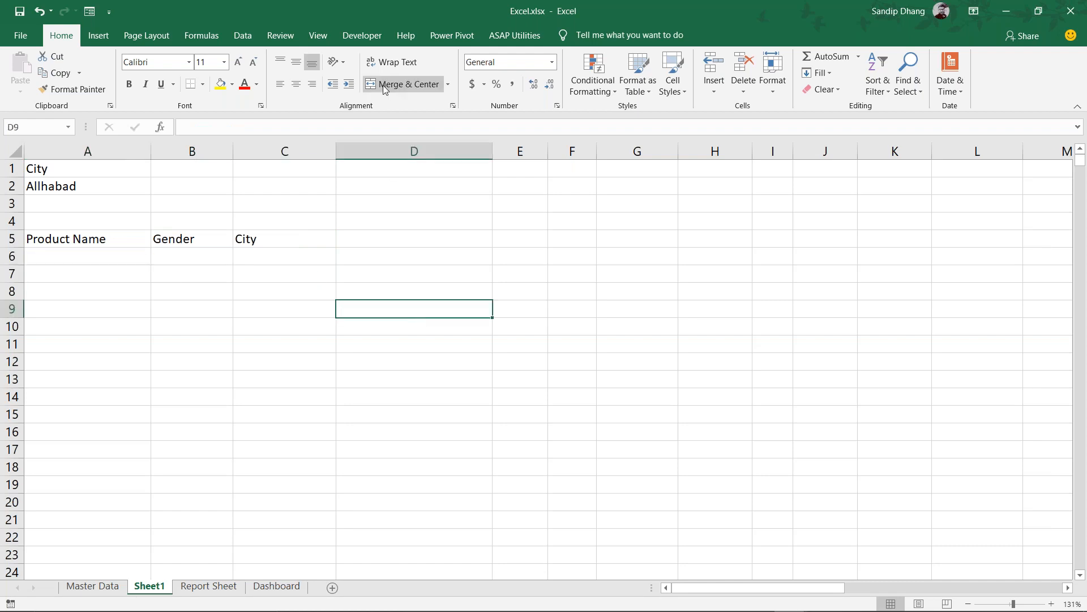
click(249, 40)
click(462, 89)
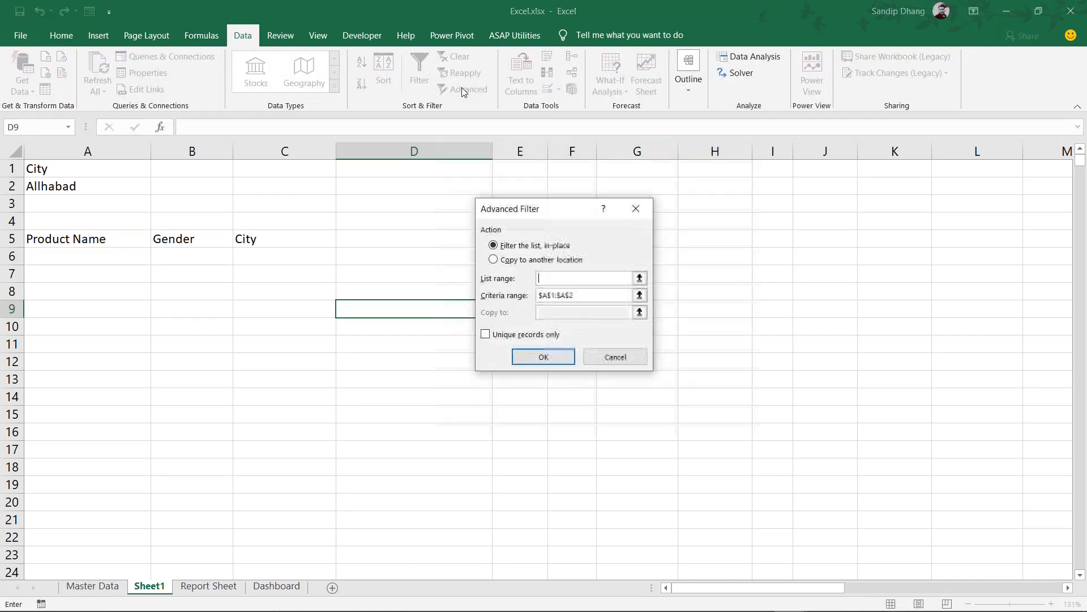
click(493, 259)
click(574, 280)
text(Da)
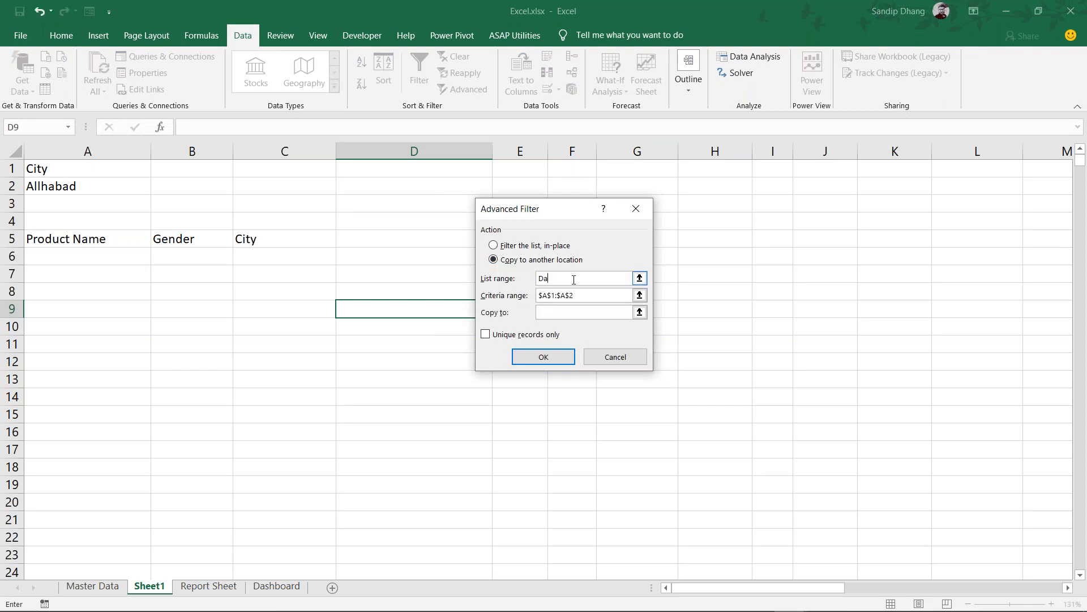
text(ta[#All])
Set the criteria range to A1:A2 and the copy destination to headers A5:C5, and run the filter
click(575, 291)
key(BackSpace)
key(BackSpace)
key(BackSpace)
key(BackSpace)
key(BackSpace)
key(BackSpace)
key(BackSpace)
key(BackSpace)
key(BackSpace)
drag(76, 169, 80, 185)
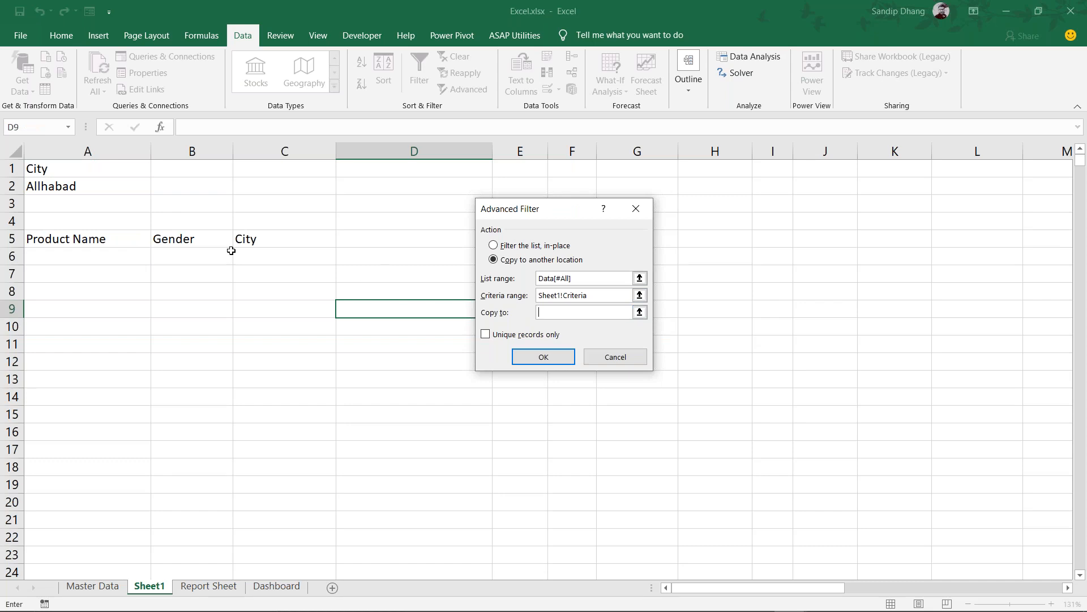
drag(85, 238, 263, 238)
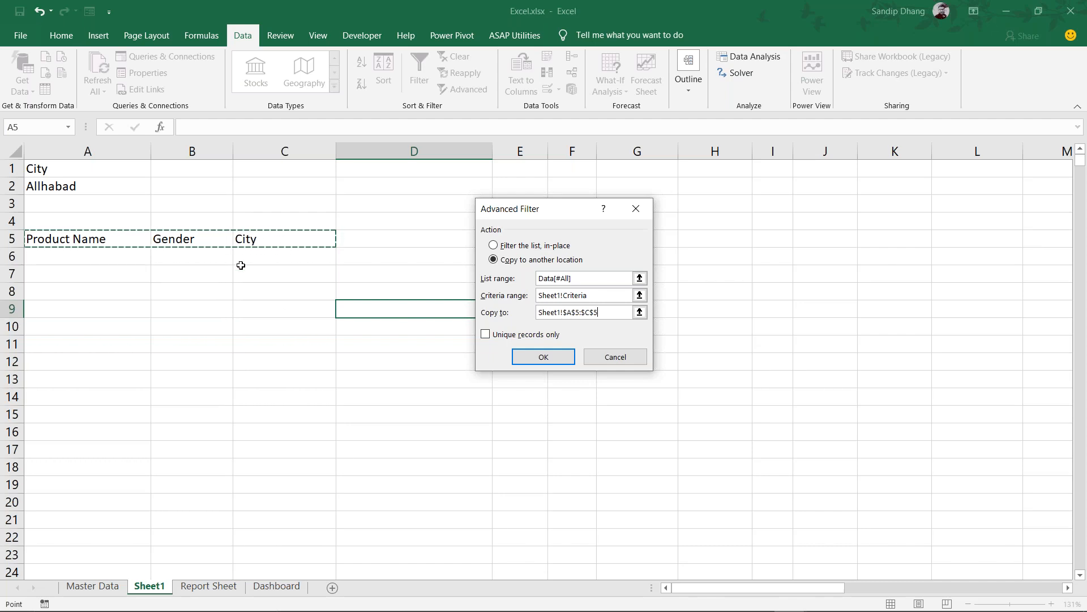
click(532, 358)
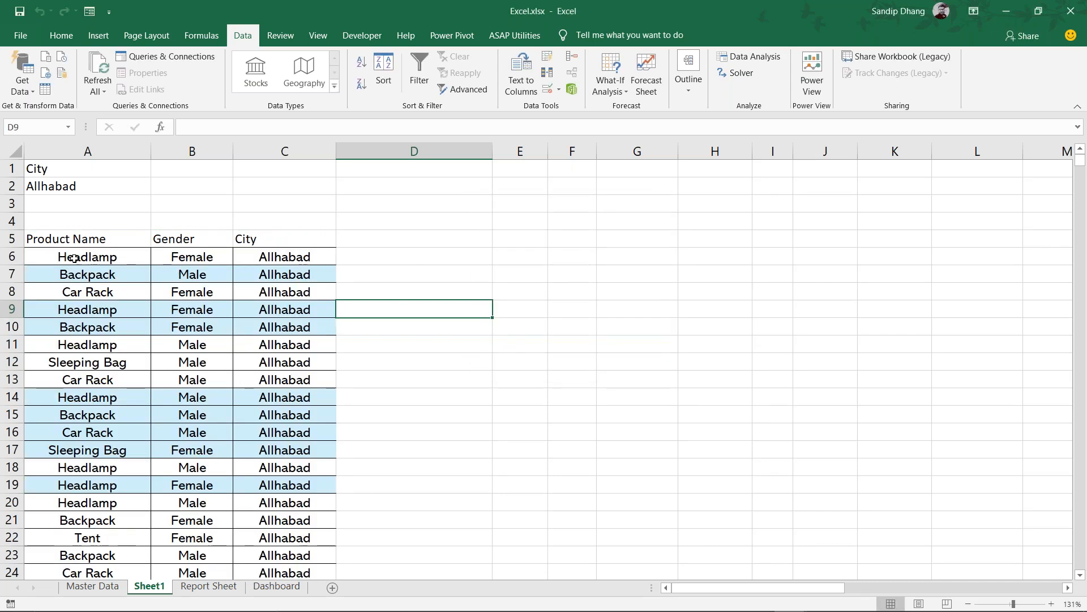
Examine the extracted Allhabad records and their Product Name, Gender and City headers on Sheet1
drag(74, 257, 347, 507)
drag(124, 238, 246, 237)
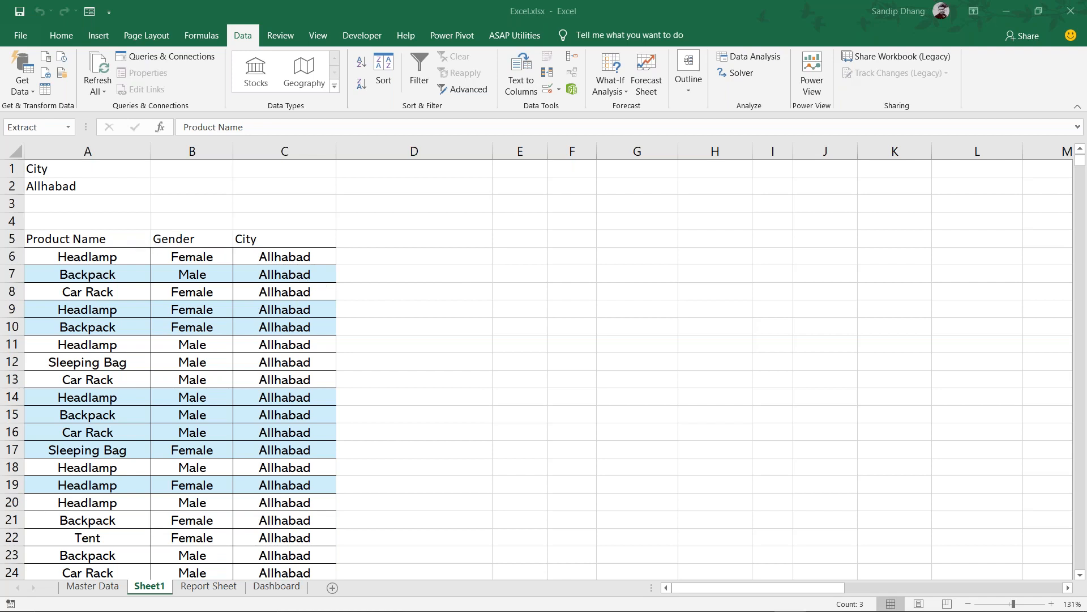
click(110, 238)
click(160, 239)
drag(99, 241, 209, 202)
scroll(211, 194, up, 1)
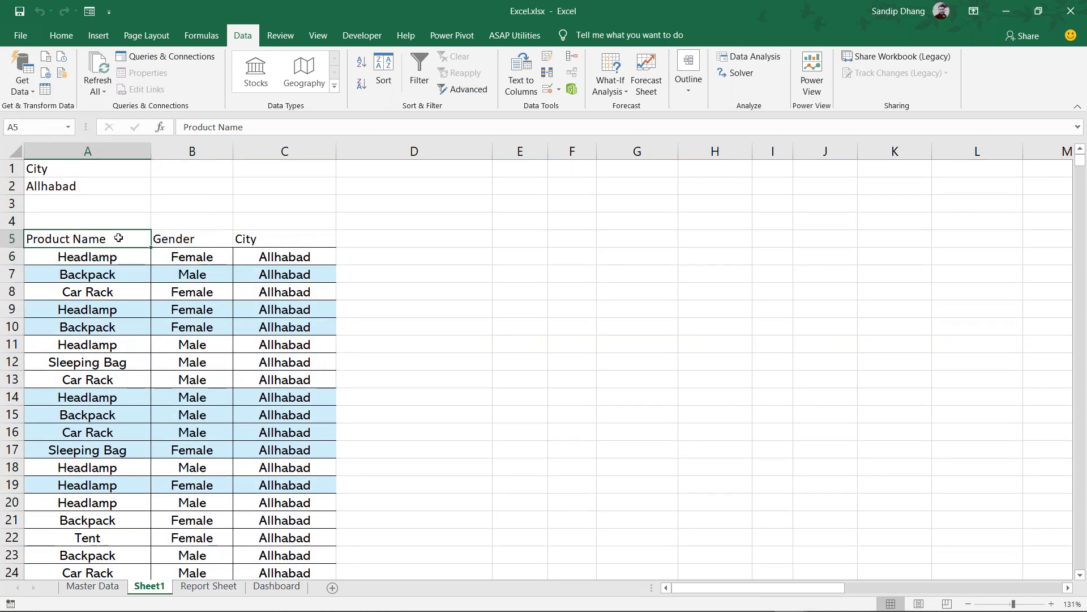
Duplicate the Product Name, Gender and City headers from A5:C5 into E5:G5
drag(119, 238, 295, 238)
key(ctrl+c)
key(Tab)
key(Right)
key(Right)
key(Right)
key(Return)
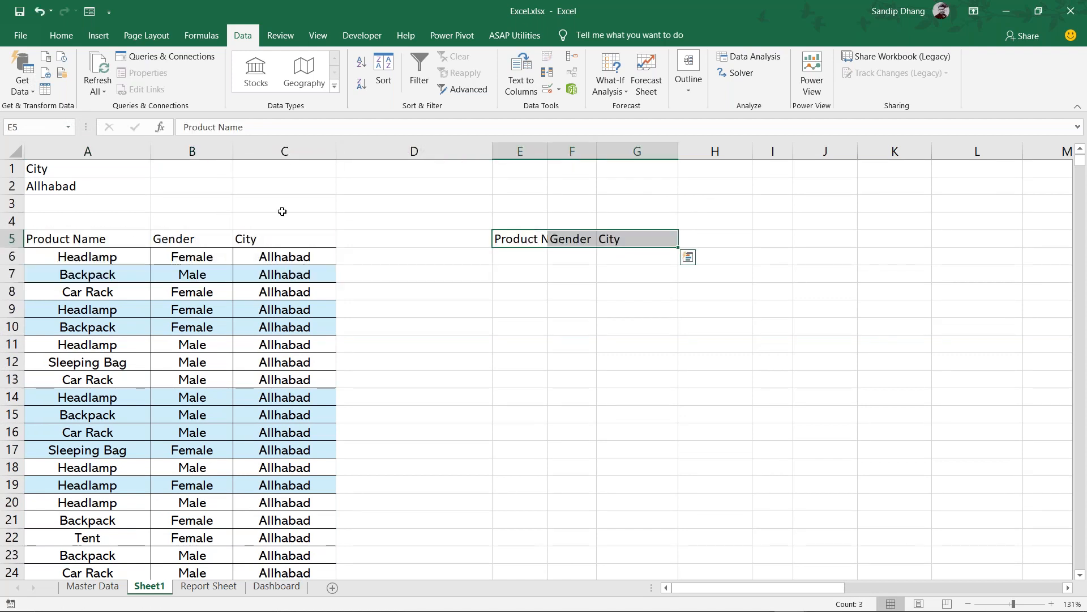
click(460, 252)
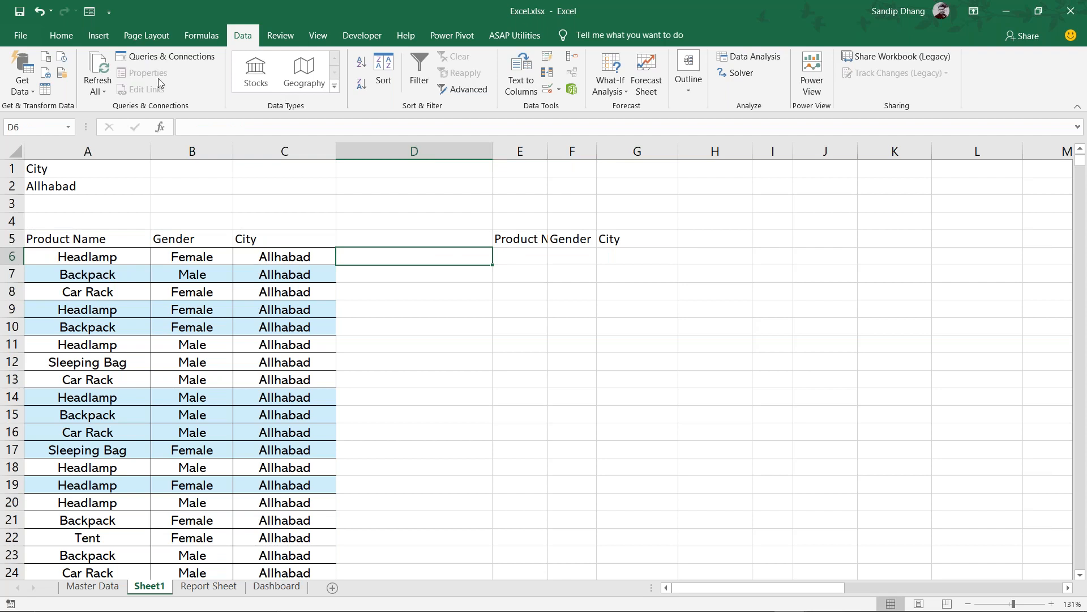
click(467, 90)
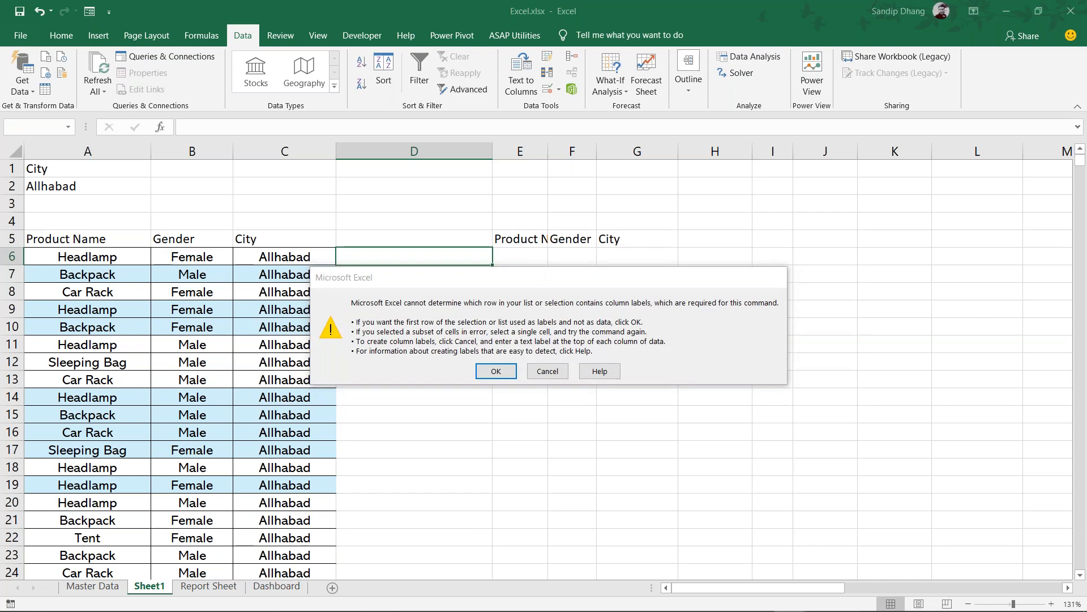
key(Return)
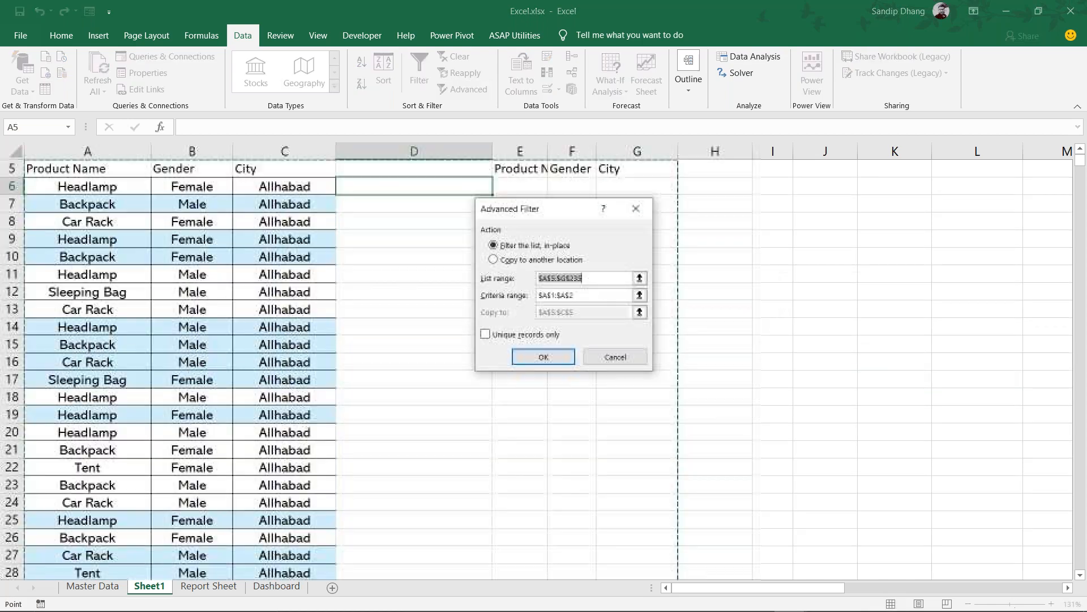
click(530, 260)
click(590, 277)
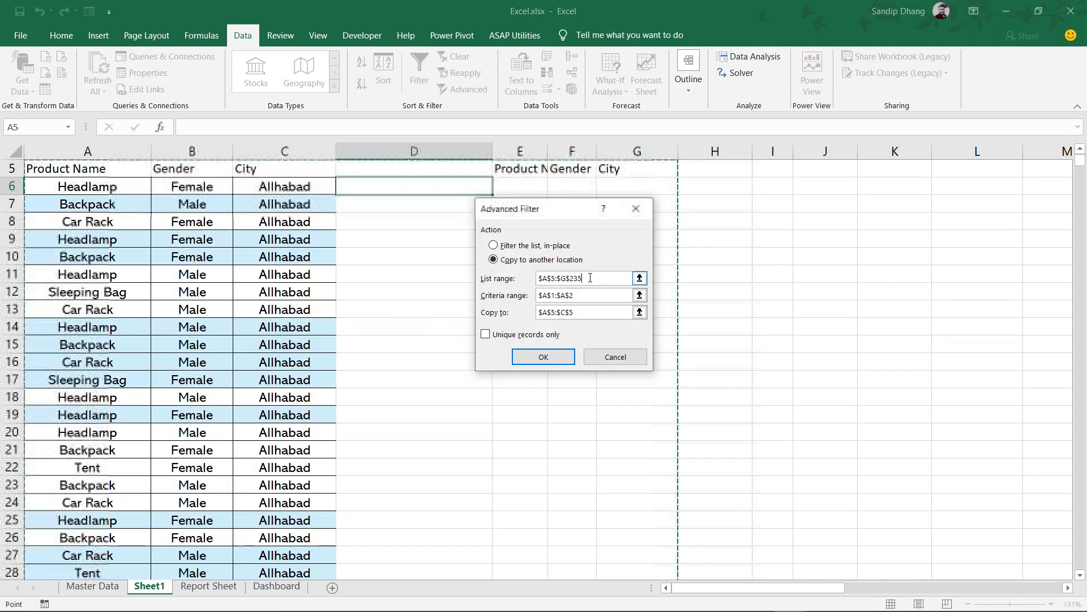
key(BackSpace)
key(BackSpace)
key(BackSpace)
key(BackSpace)
key(BackSpace)
key(BackSpace)
key(BackSpace)
key(BackSpace)
key(BackSpace)
key(BackSpace)
key(BackSpace)
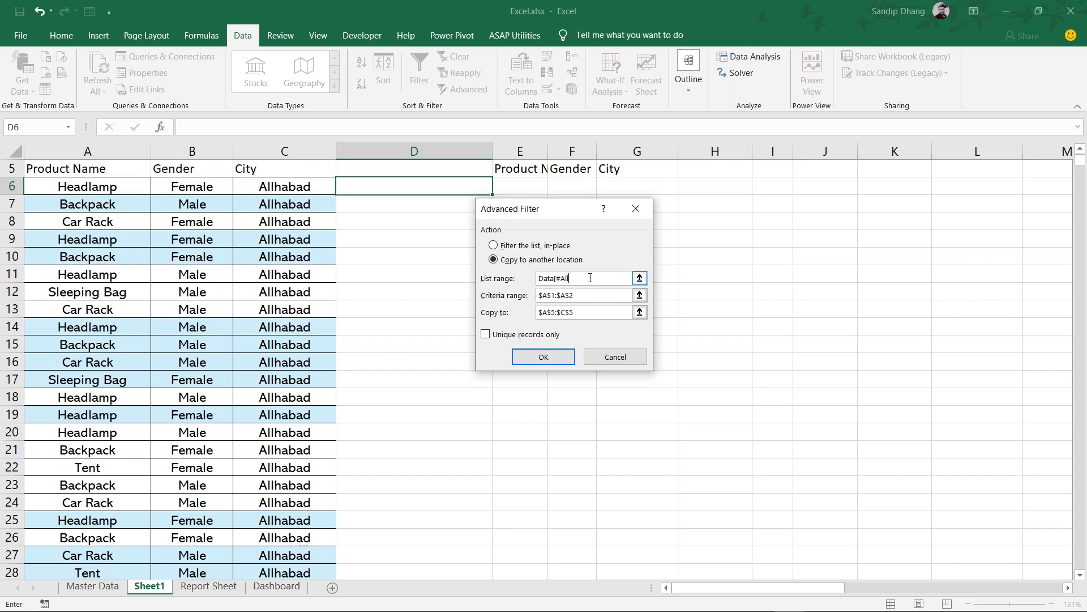
click(589, 297)
scroll(177, 239, up, 2)
key(BackSpace)
key(BackSpace)
key(BackSpace)
key(BackSpace)
key(BackSpace)
key(BackSpace)
key(BackSpace)
key(BackSpace)
key(BackSpace)
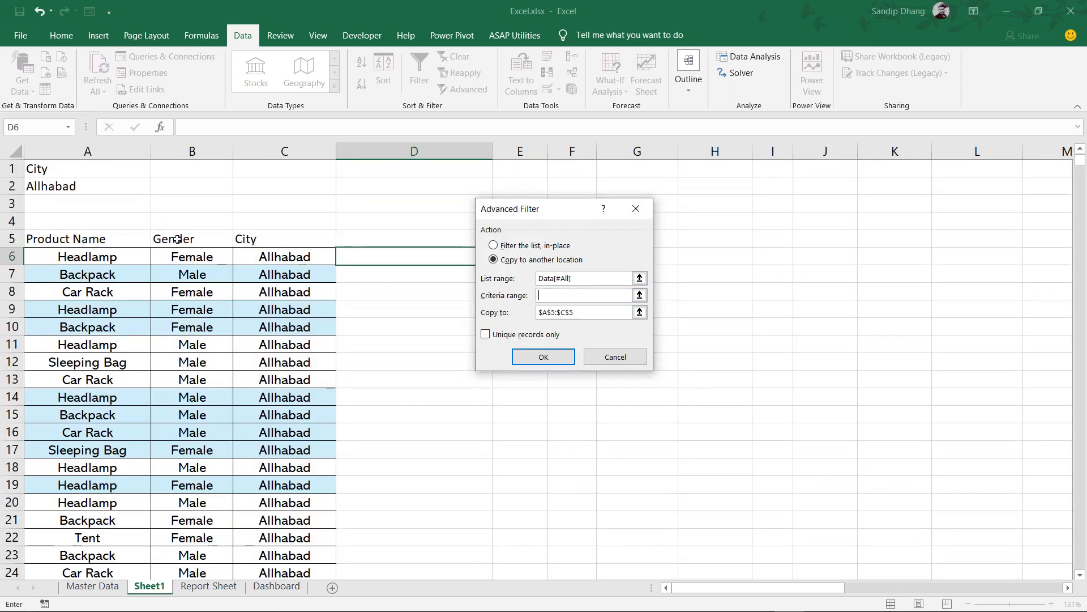
key(Return)
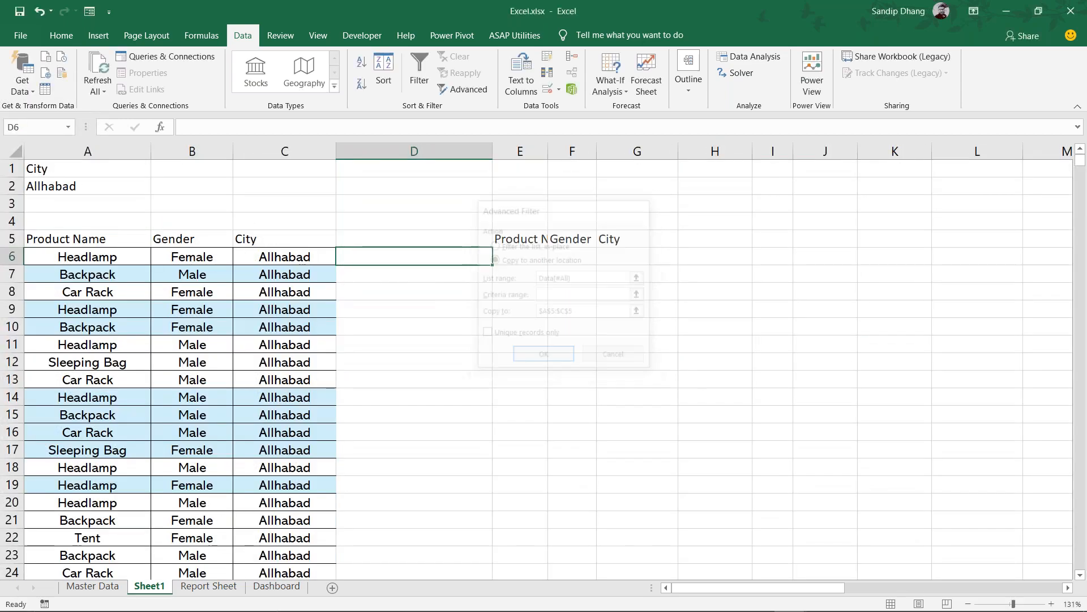
Change the City criterion in A2 to Kanpur
click(102, 184)
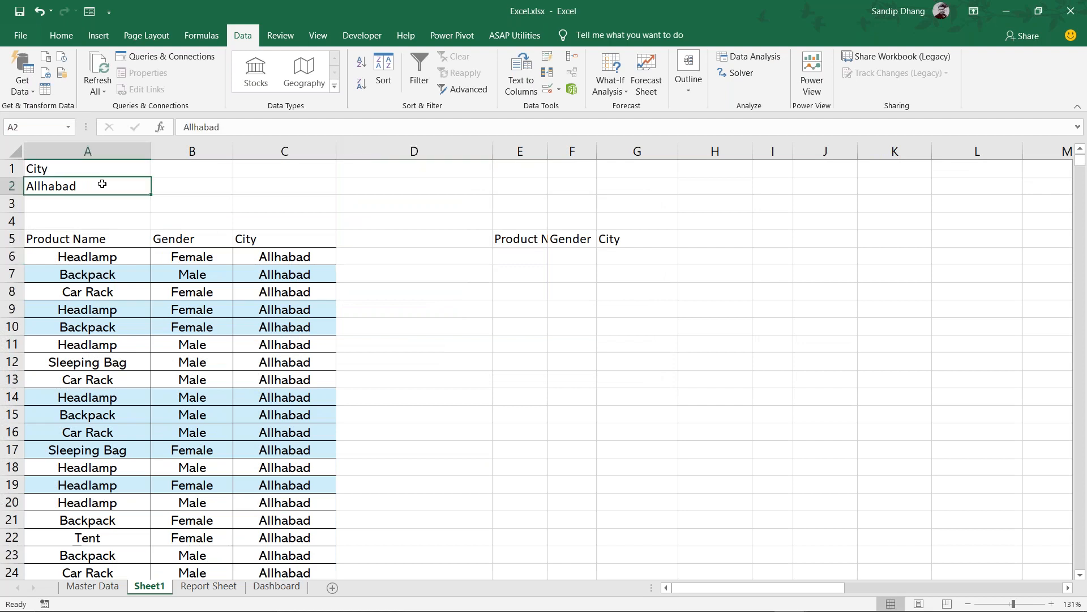
text(Kanpur)
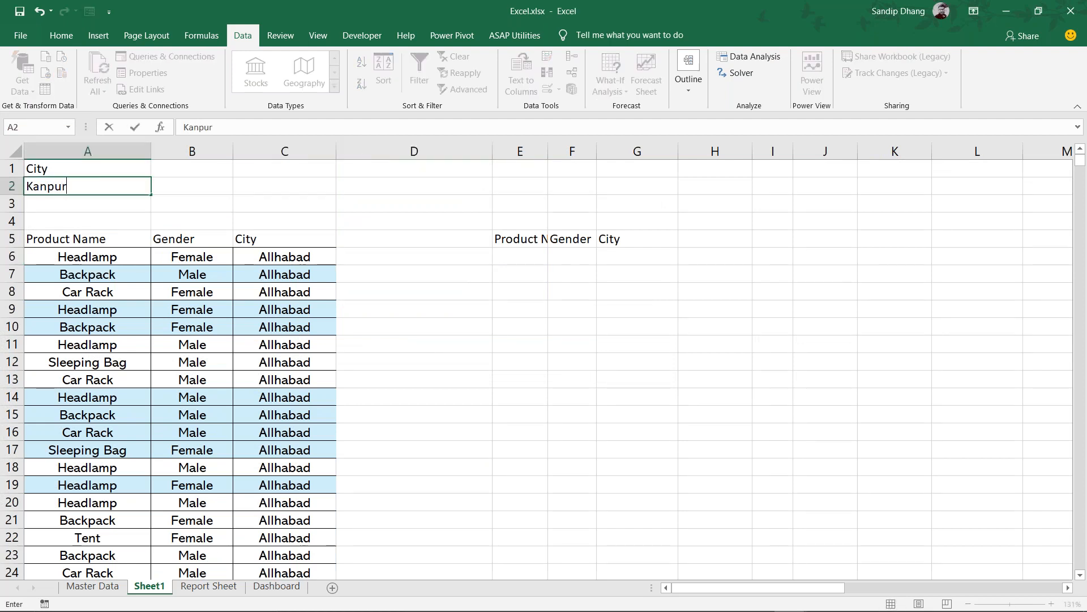
key(Return)
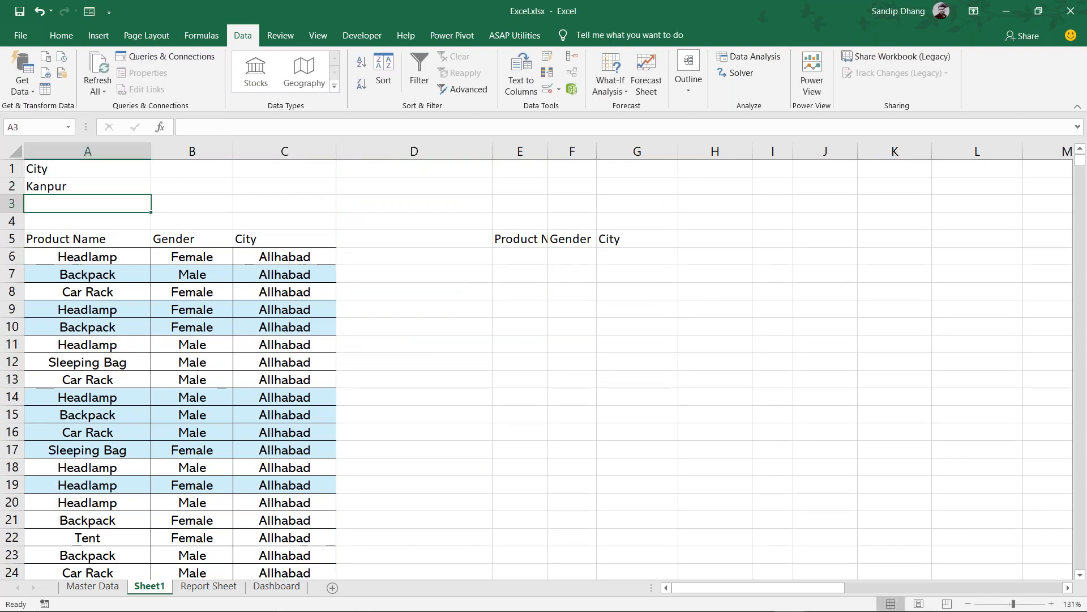
Start an Advanced Filter that copies to another location, with list range Data[#All] and criteria range A1:A2
click(619, 293)
click(486, 89)
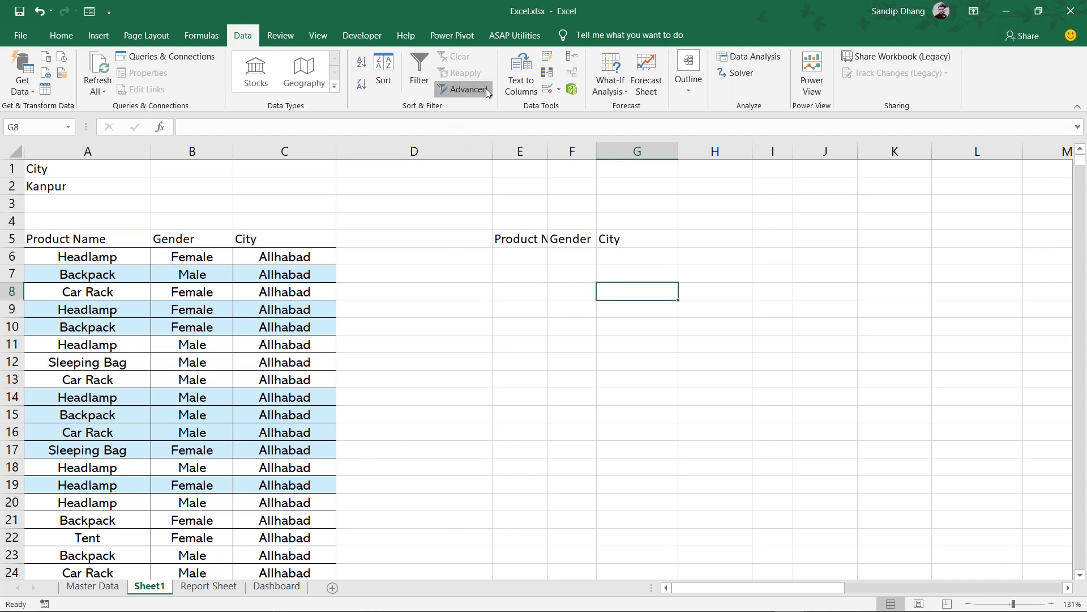
click(542, 260)
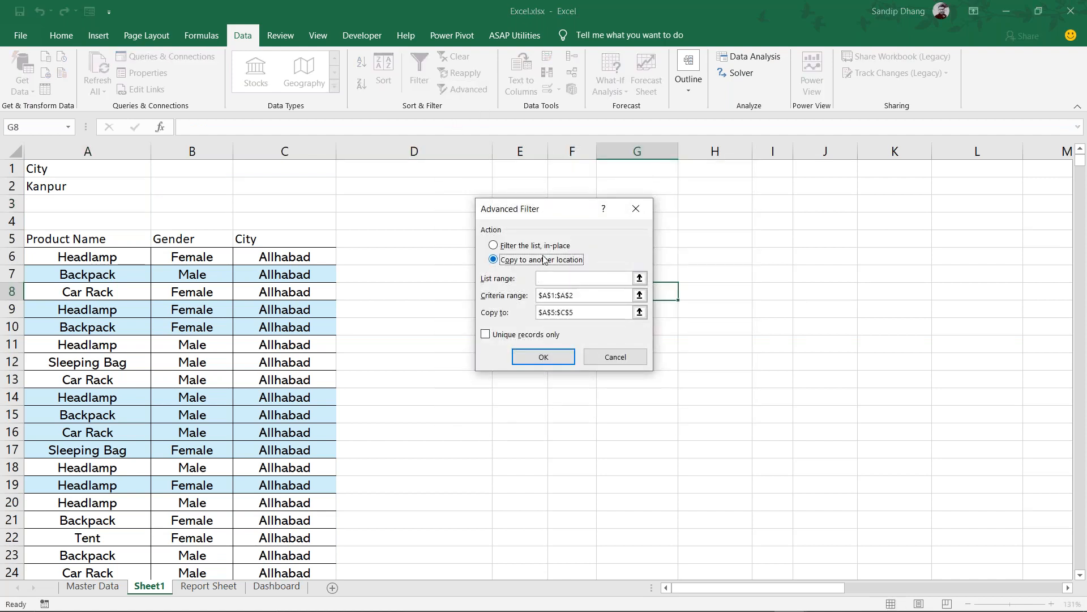
click(564, 278)
text(Data[#All)
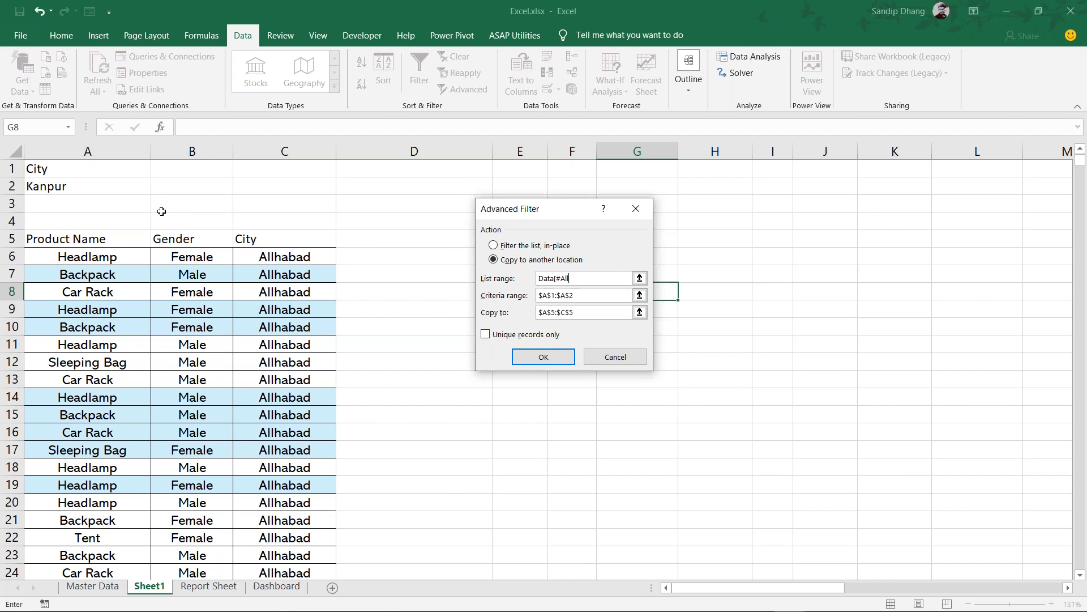
key(Tab)
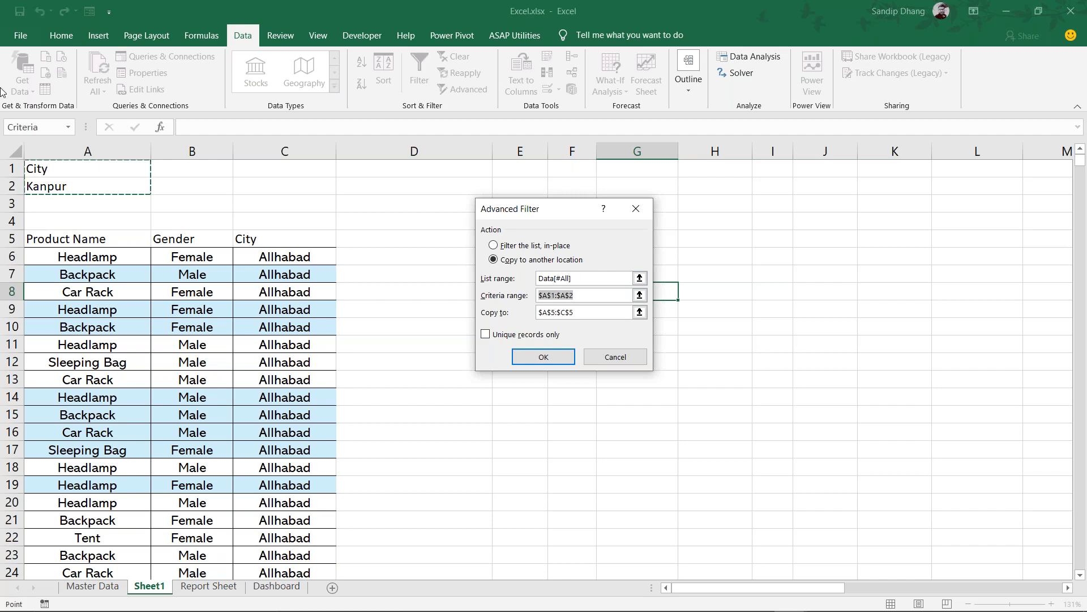
drag(127, 166, 129, 182)
Set the copy destination to the headers in E5:G5 and run the filter
click(592, 309)
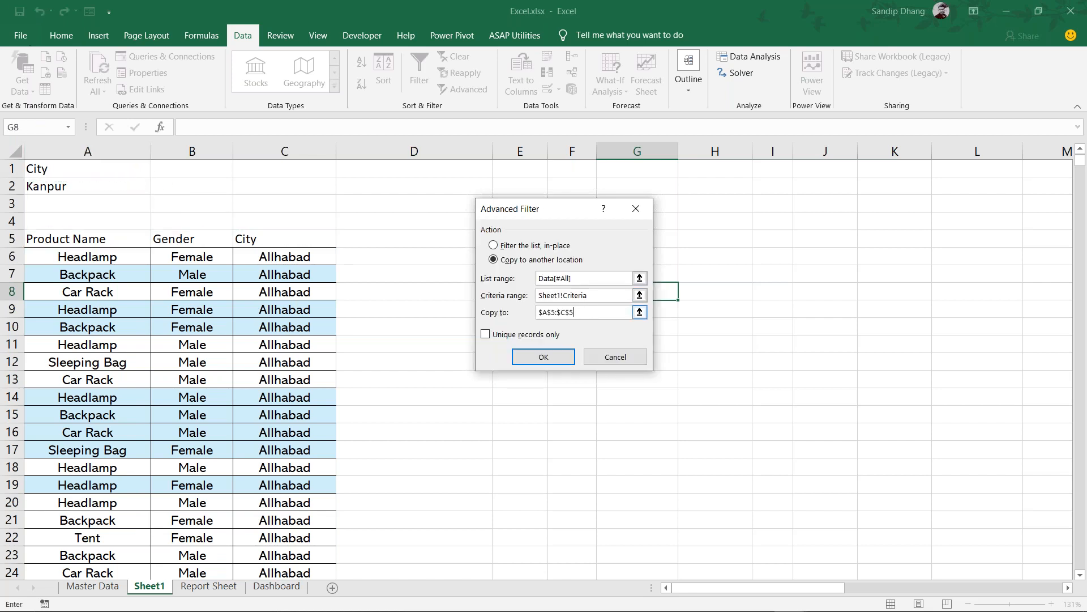
key(BackSpace)
key(BackSpace)
key(BackSpace)
key(BackSpace)
key(BackSpace)
key(BackSpace)
mouse_move(542, 207)
mouse_down()
mouse_move(690, 216)
mouse_move(856, 198)
mouse_up()
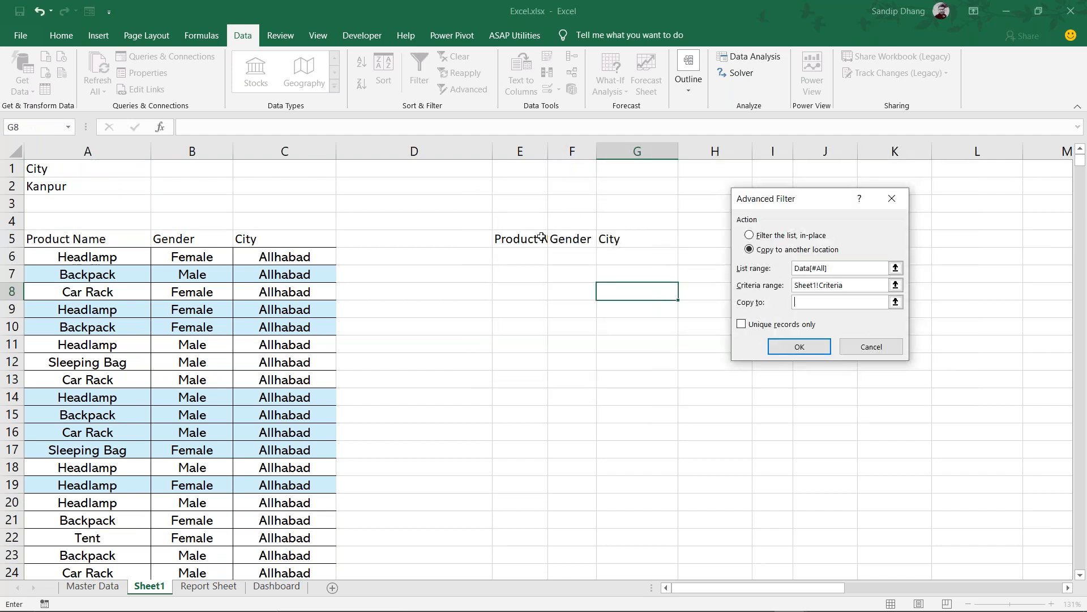
drag(531, 241, 645, 240)
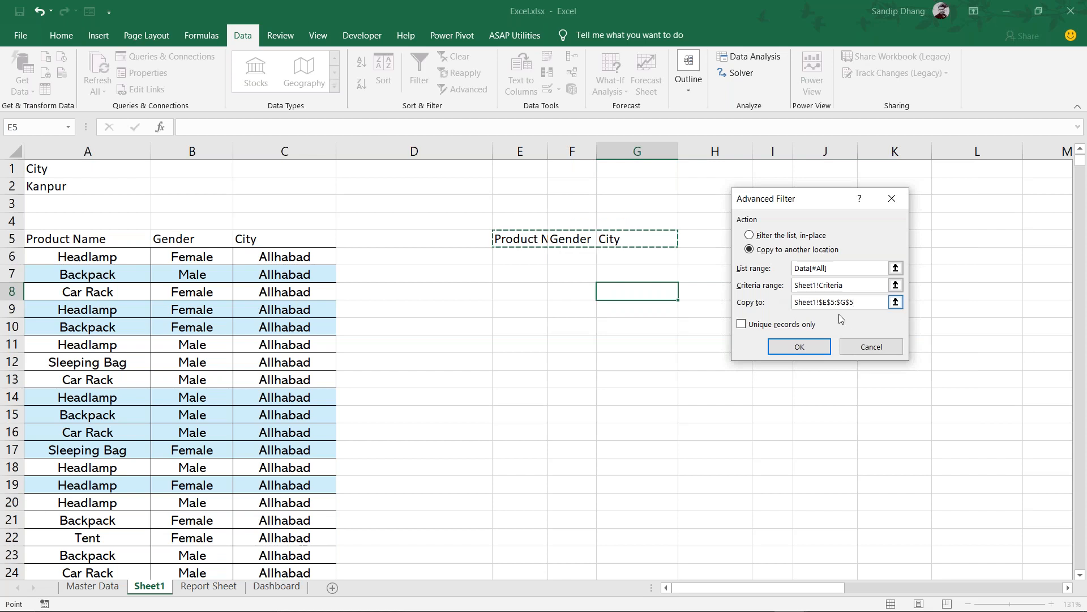
click(820, 353)
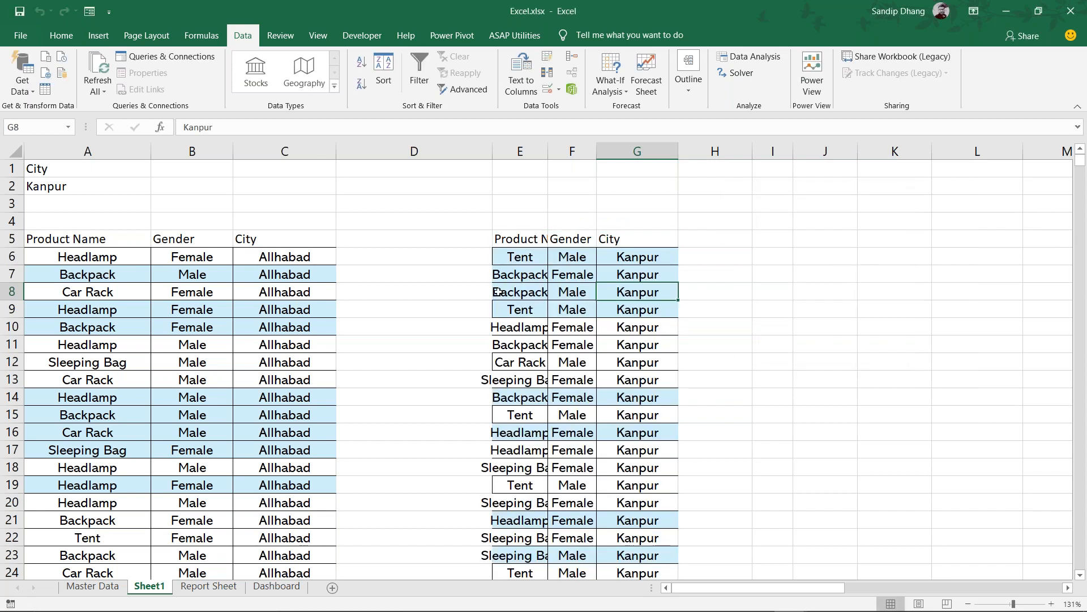
Delete the empty column D and compare the Allhabad and Kanpur extracts side by side
click(430, 155)
key(ctrl+minus)
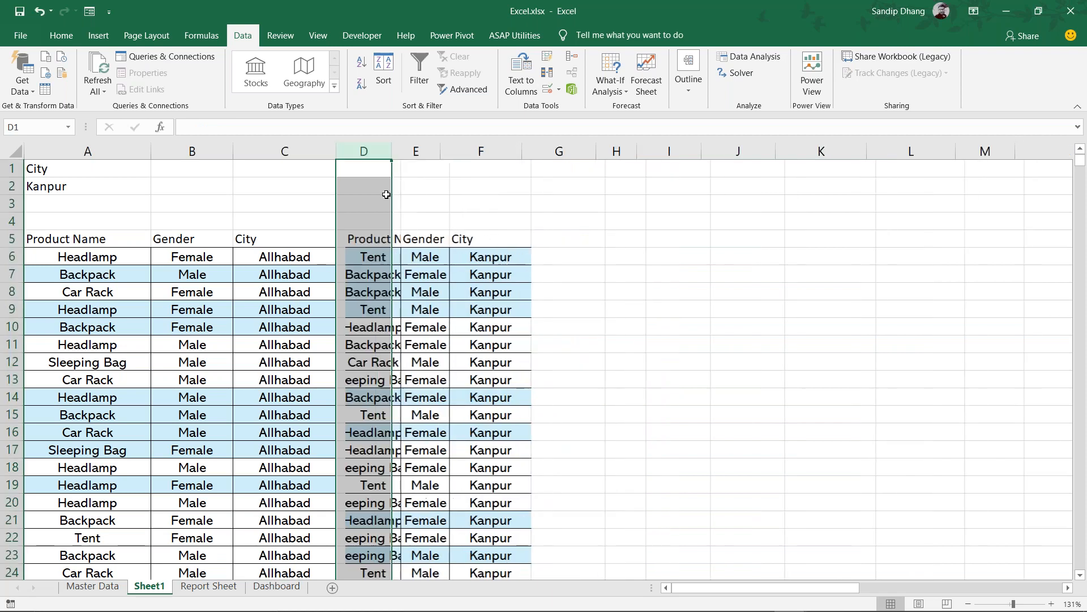
click(620, 288)
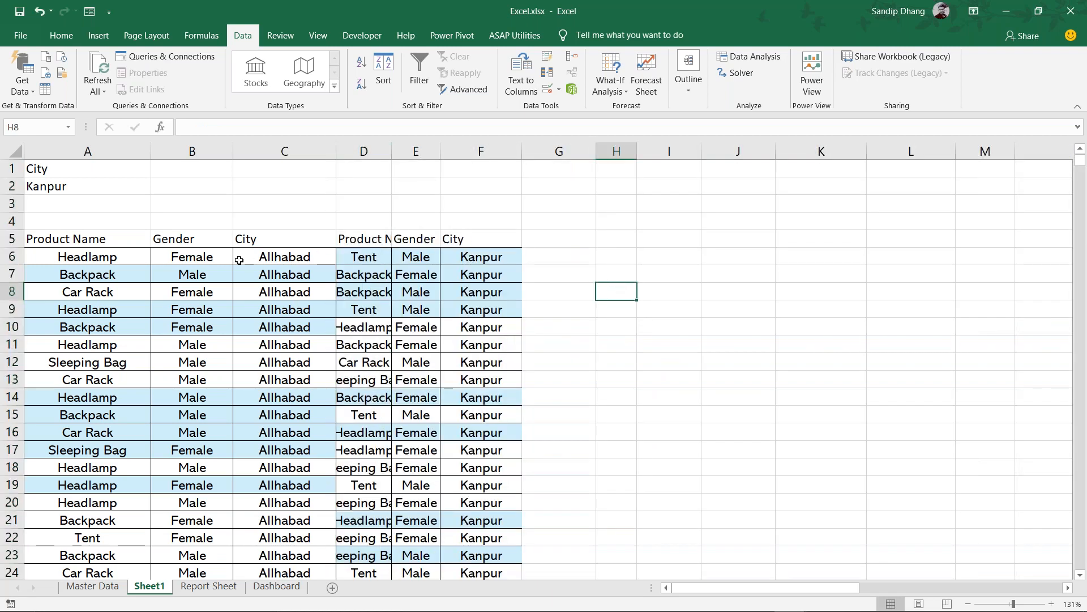
drag(116, 258, 151, 510)
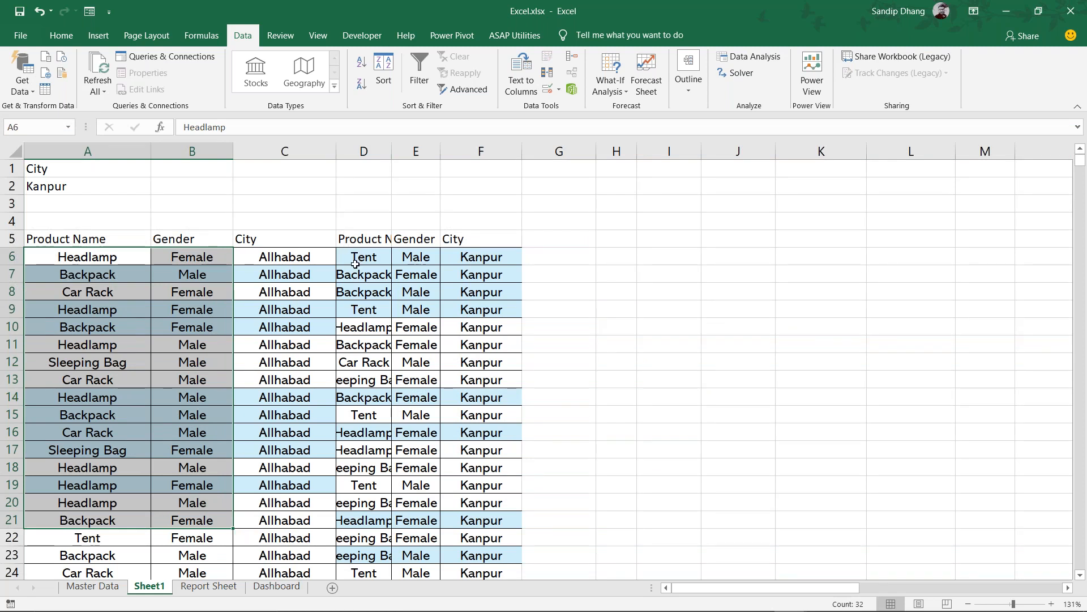
drag(355, 264, 436, 507)
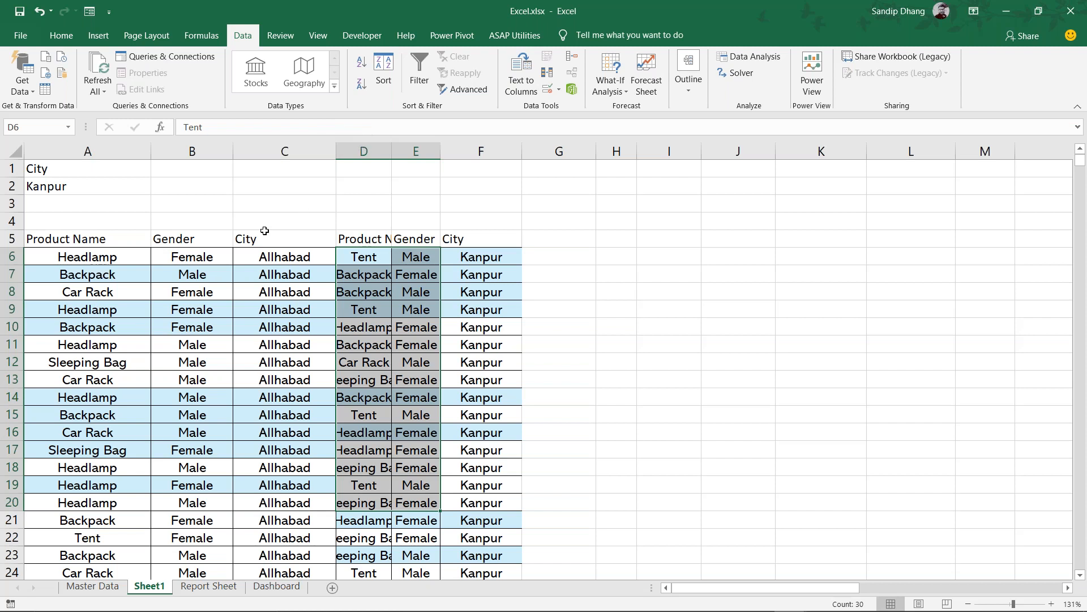
Remove both extracts with their headers from row 5 down on Sheet1
click(17, 240)
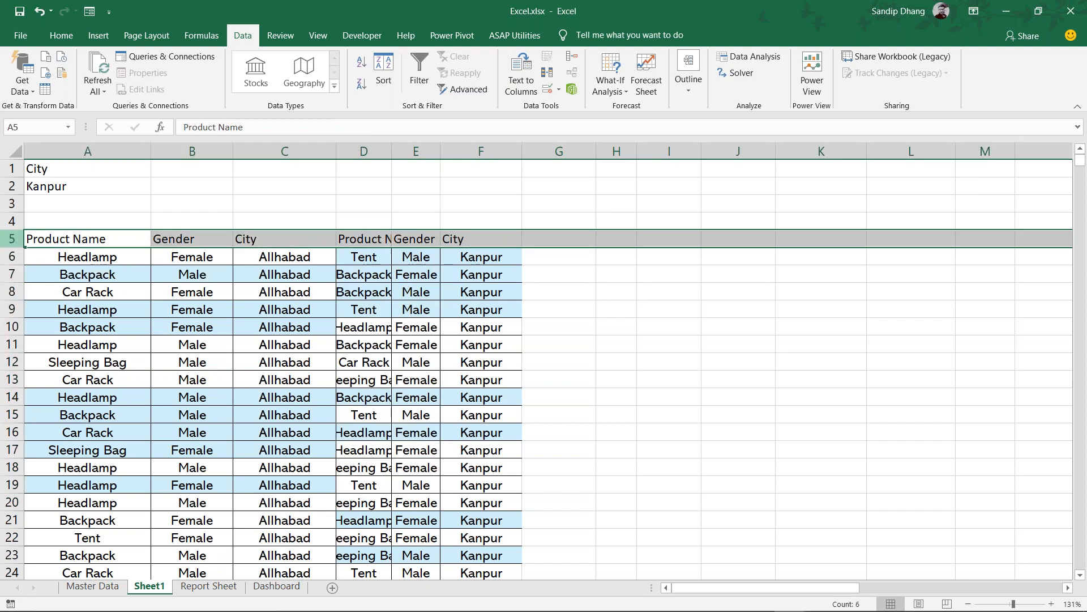
key(ctrl+shift+Down)
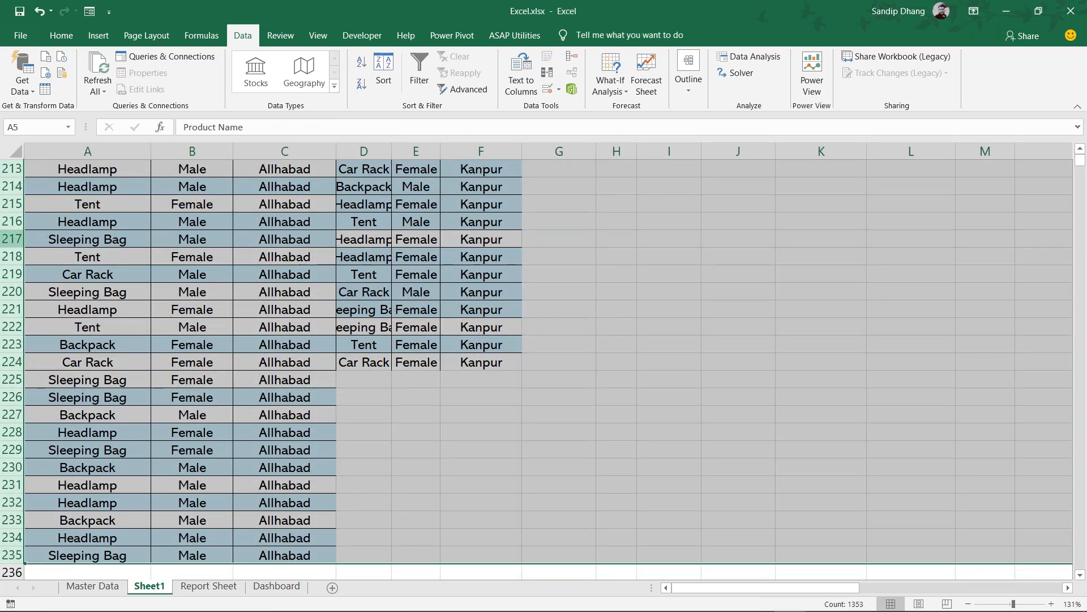
key(ctrl+BackSpace)
key(Delete)
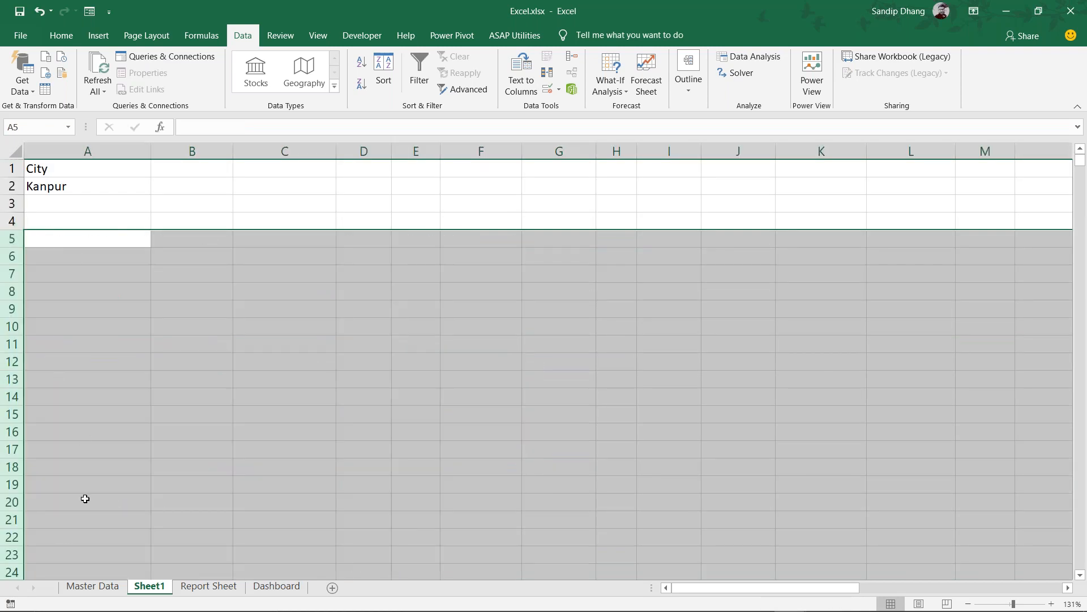
Examine the distinct values in the Product Name filter list on Master Data and return to Sheet1
click(109, 592)
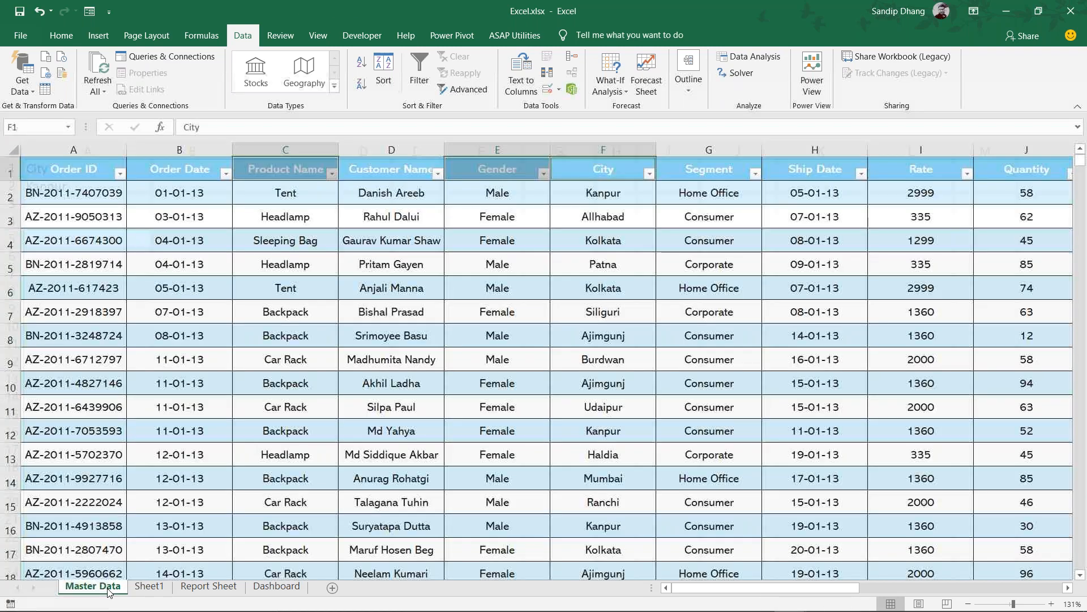
click(389, 215)
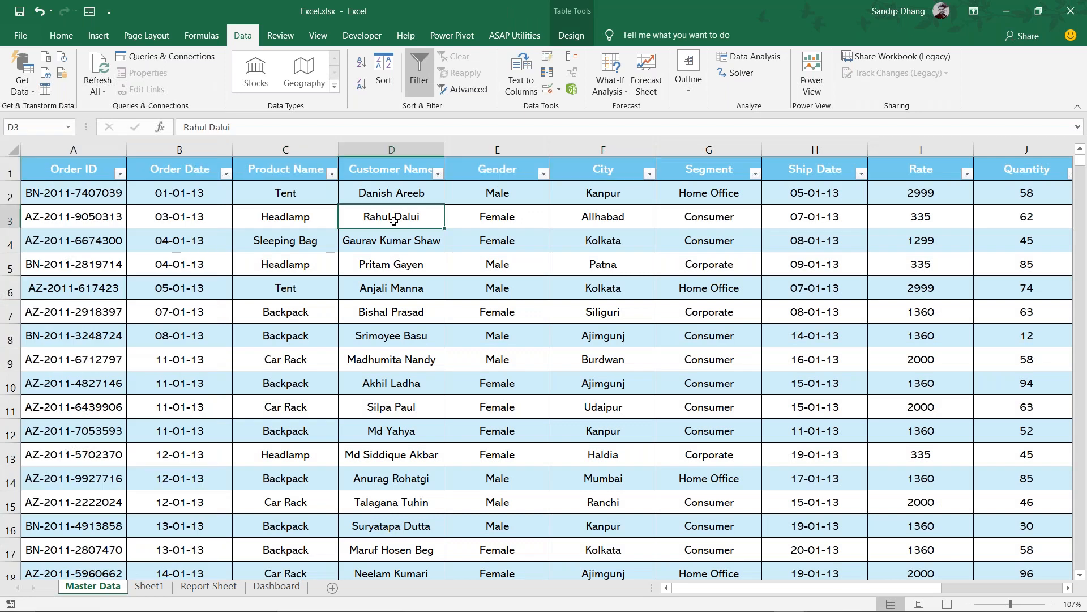
click(331, 173)
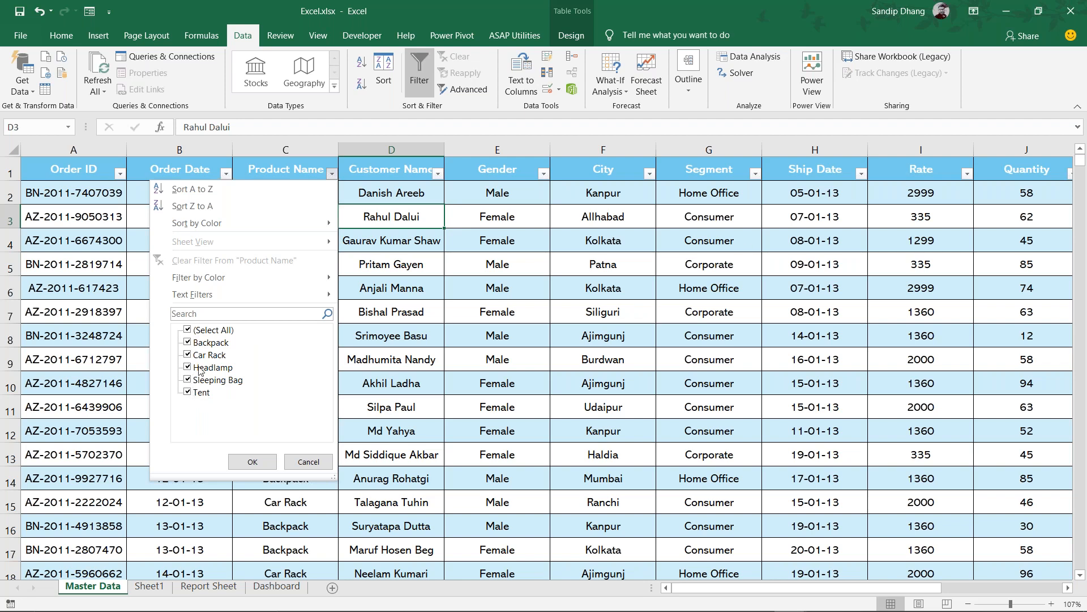
click(136, 589)
click(137, 589)
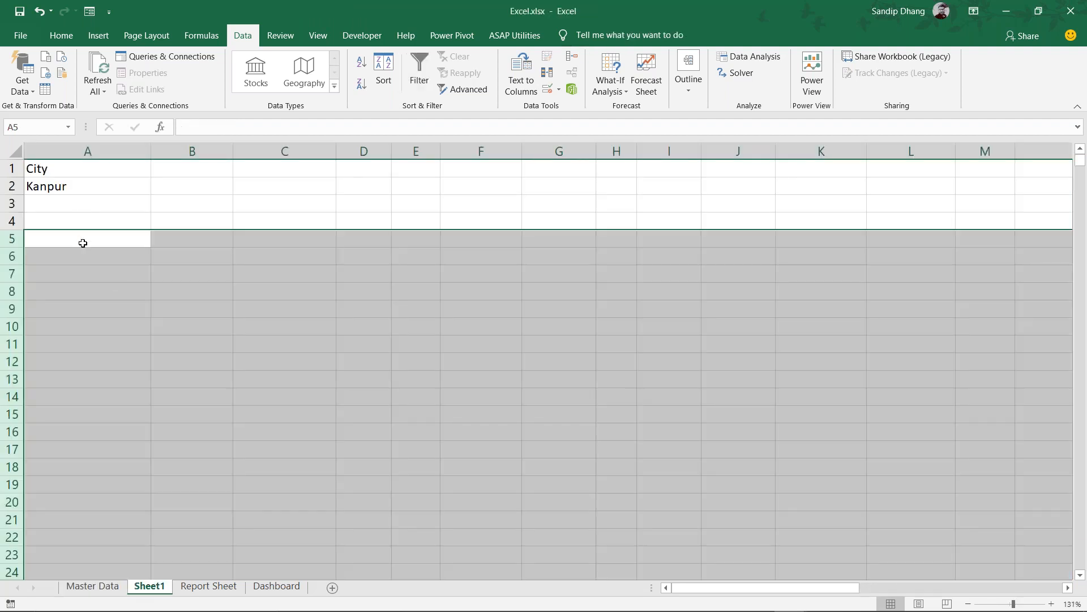
Enter backpack and tent in A5:A6 as a manual product list, and remove these entries again
click(83, 243)
text(bac)
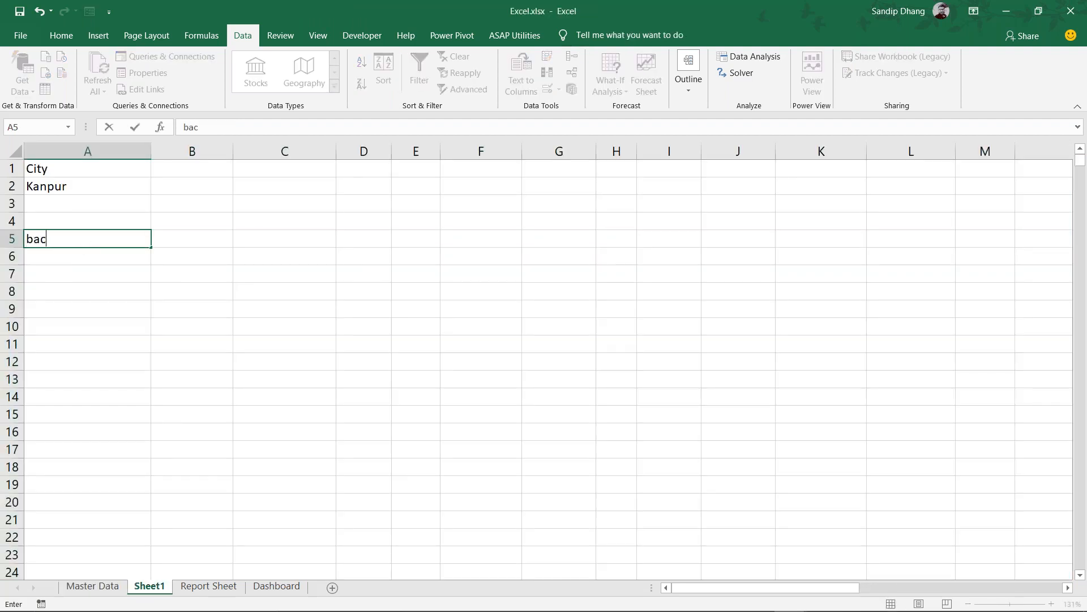
text(kpack)
key(Return)
text(tent)
key(Return)
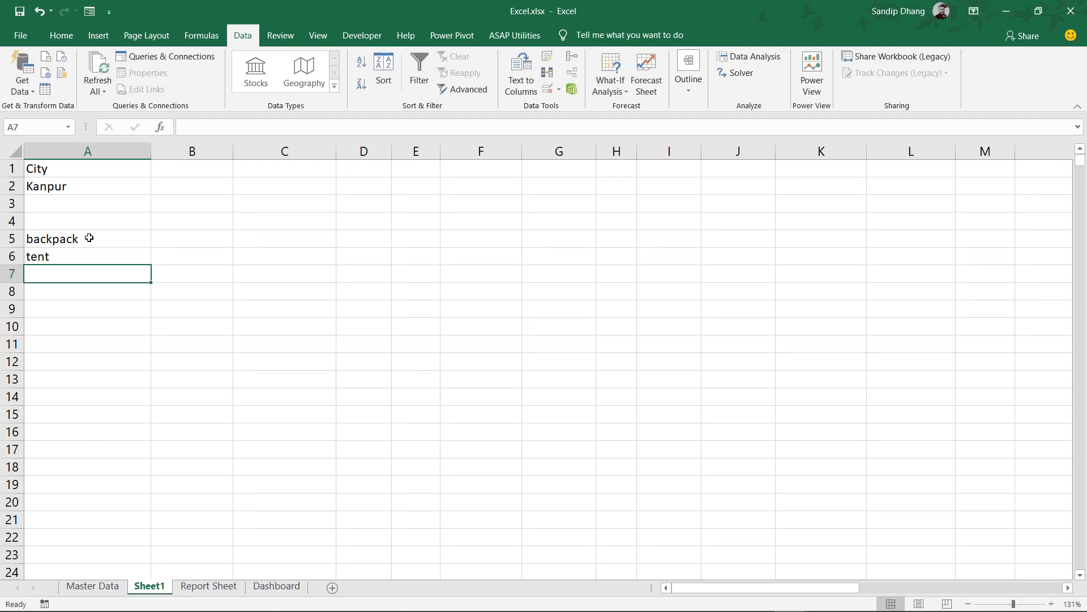
drag(89, 238, 96, 277)
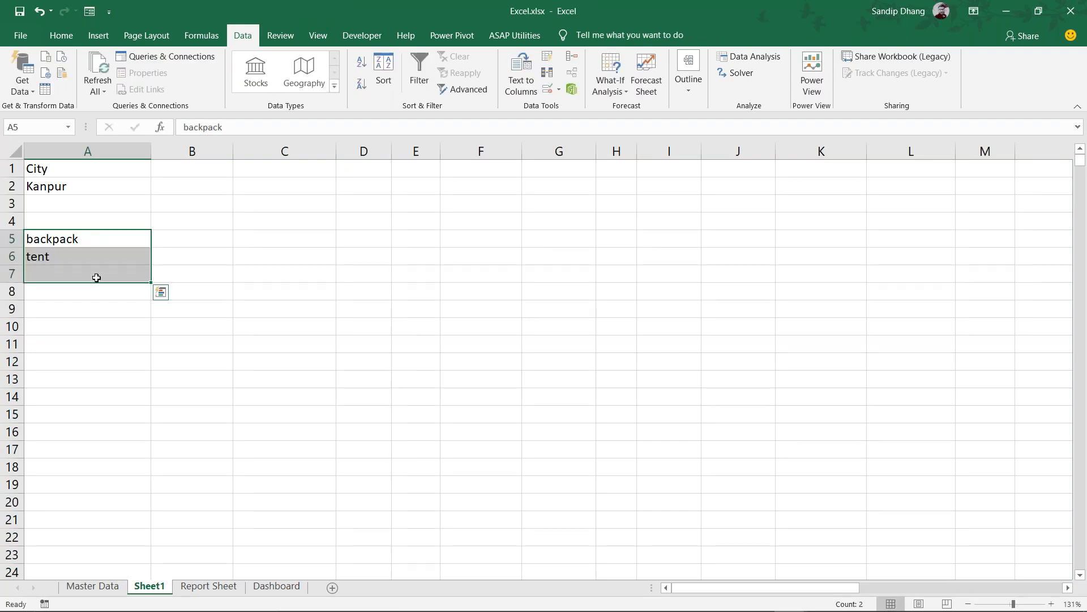
key(ctrl+minus)
key(Return)
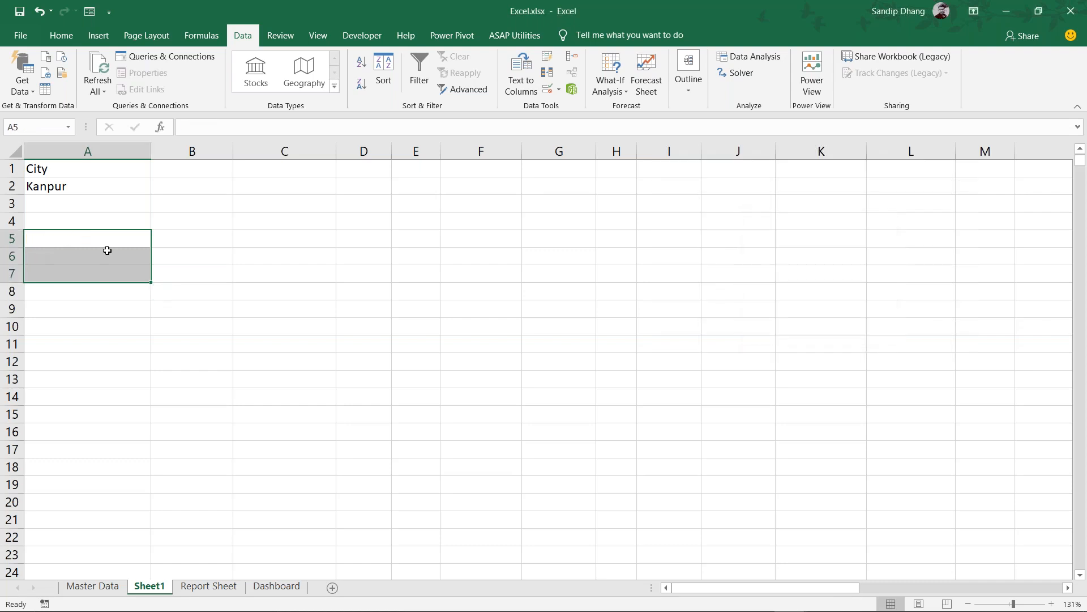
Change the criteria header in A1 to Product Name and clear the criterion in A2
click(45, 168)
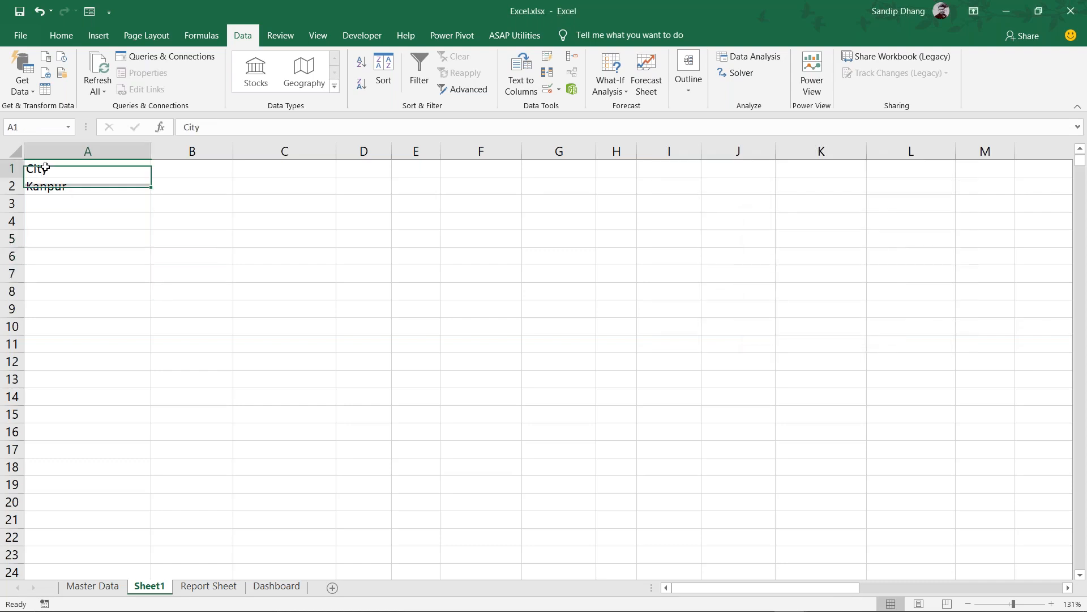
text(Prod)
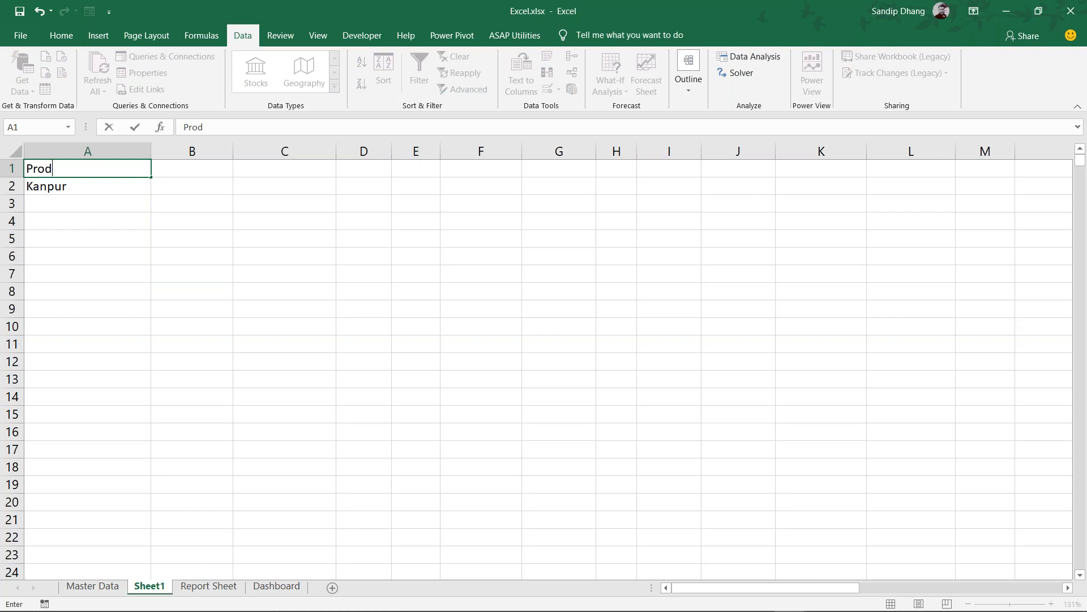
text(uct Name)
key(Return)
key(Delete)
key(Return)
click(96, 286)
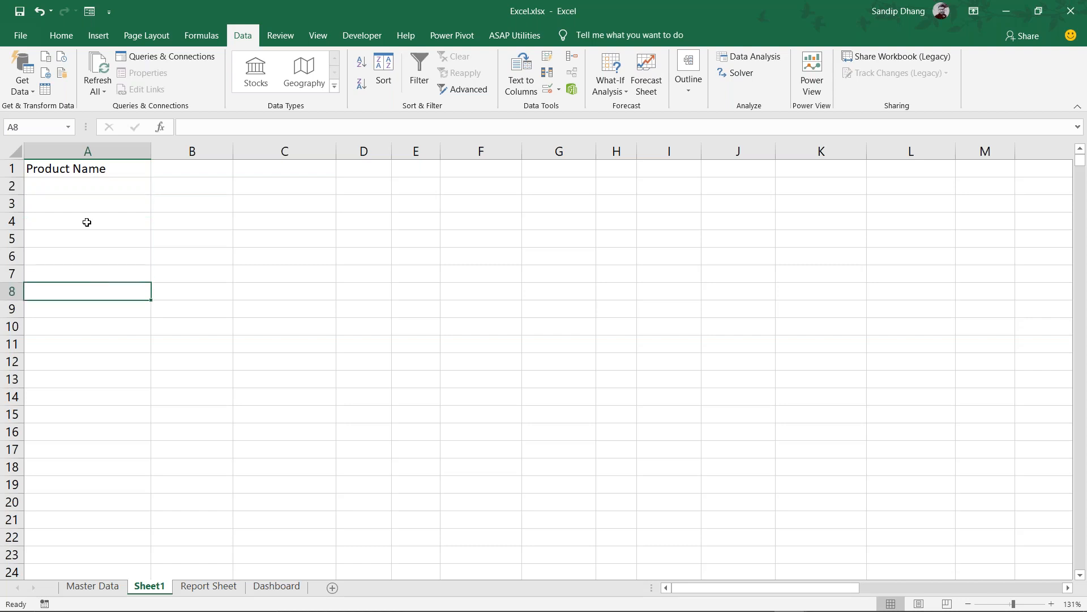
Start an Advanced Filter that copies to another location, using Master Data's entire Product Name column with its header as list range
drag(118, 171, 117, 181)
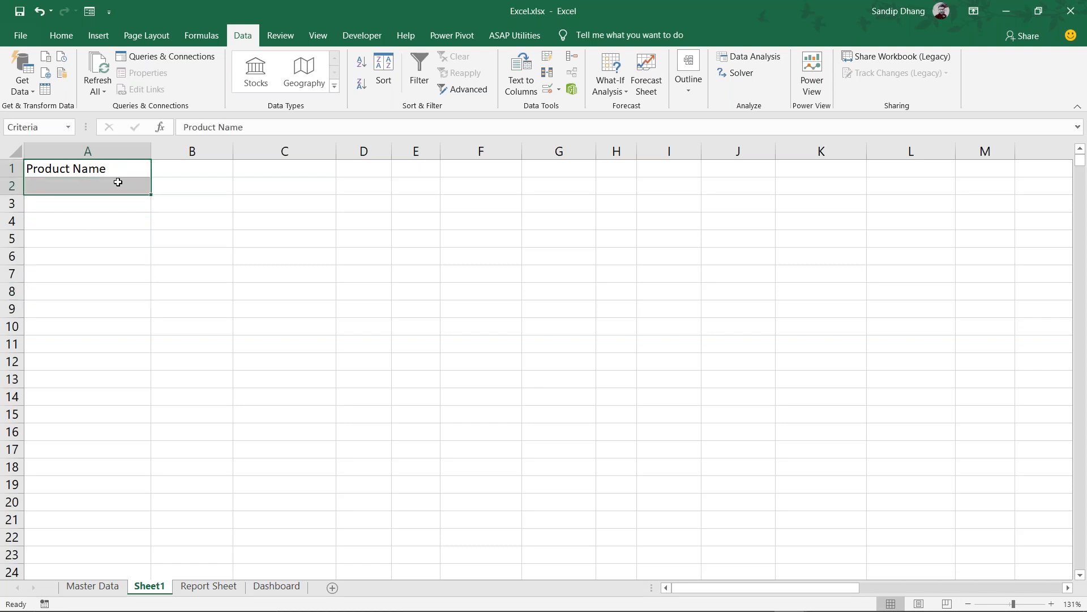
click(110, 236)
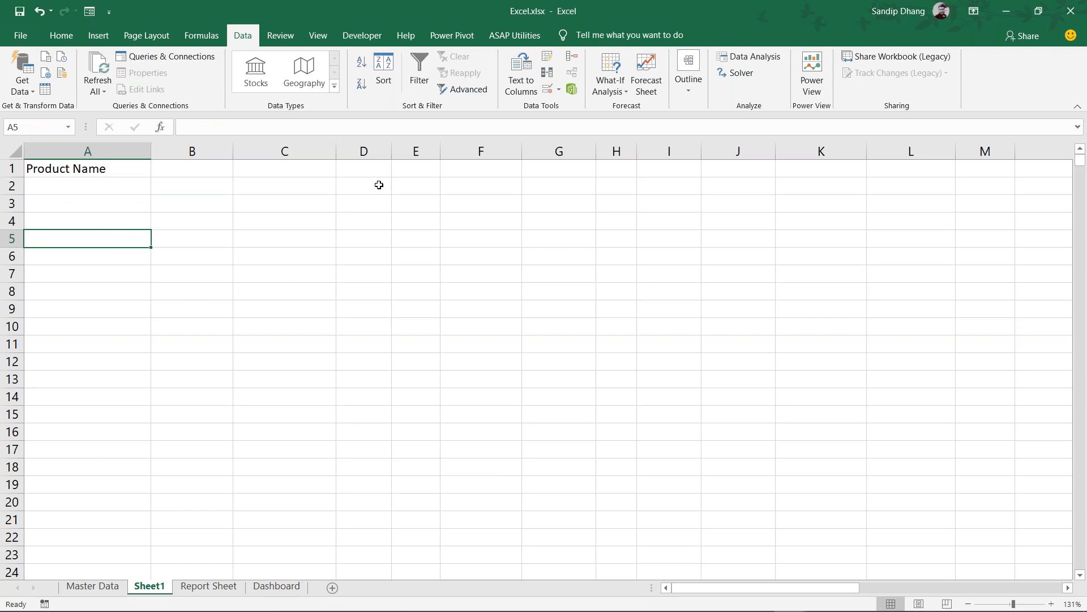
click(470, 91)
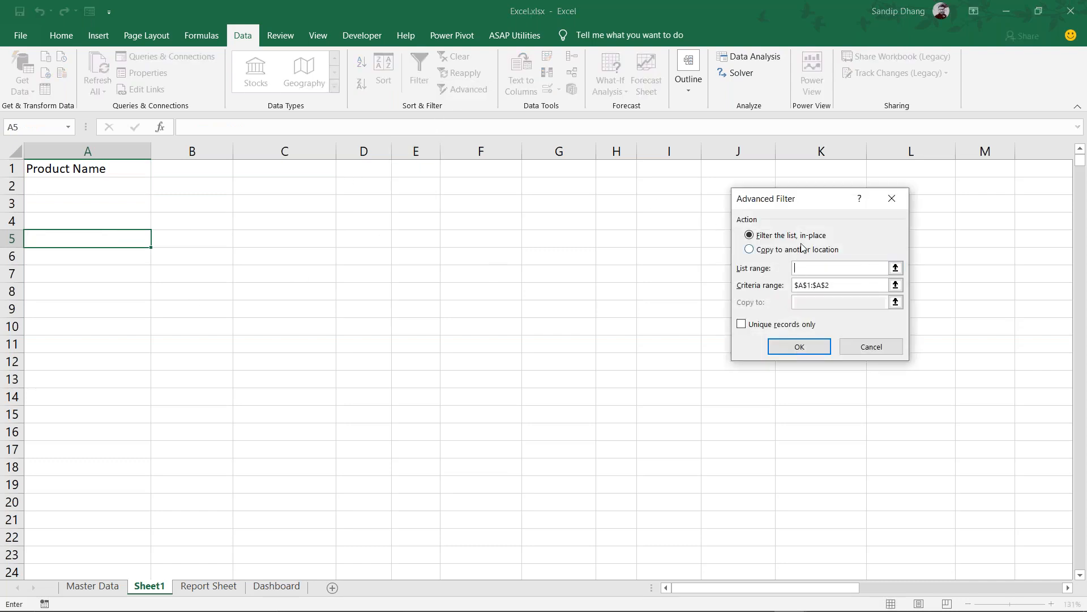
click(803, 250)
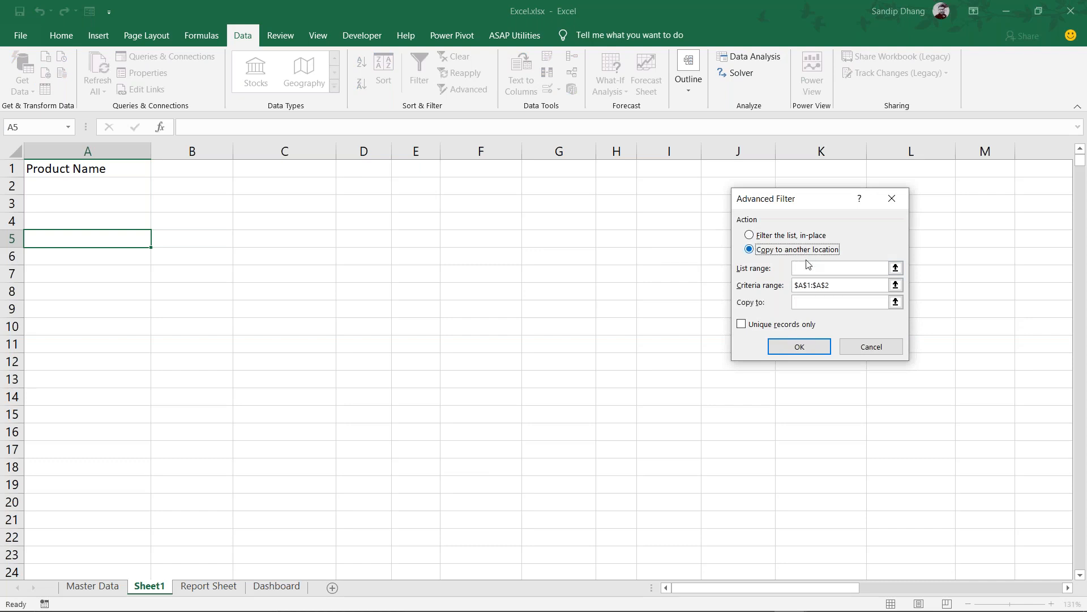
click(808, 264)
click(113, 588)
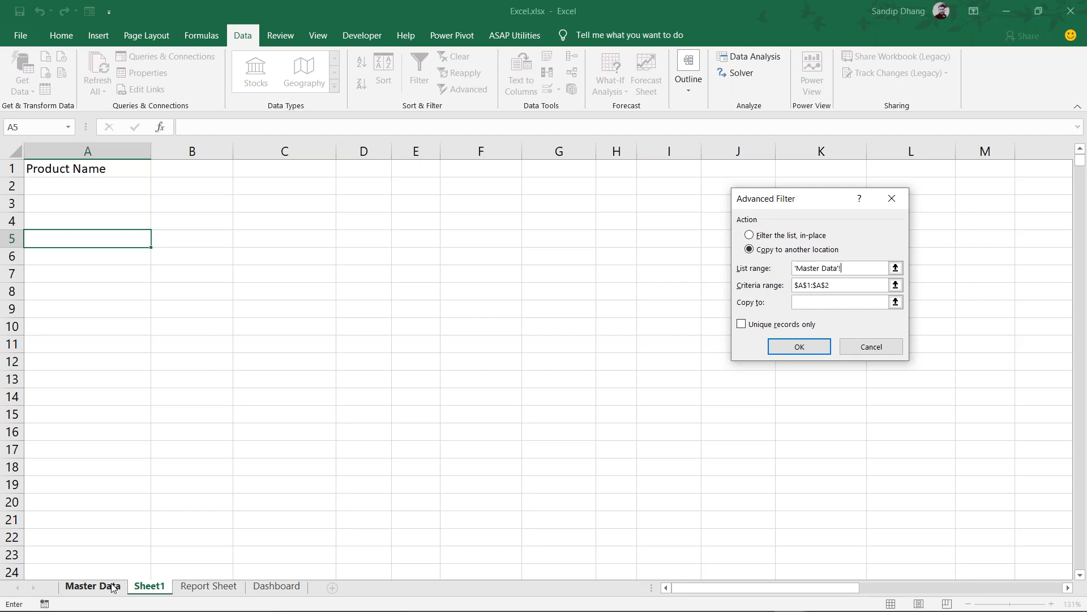
click(301, 172)
key(ctrl+shift+Down)
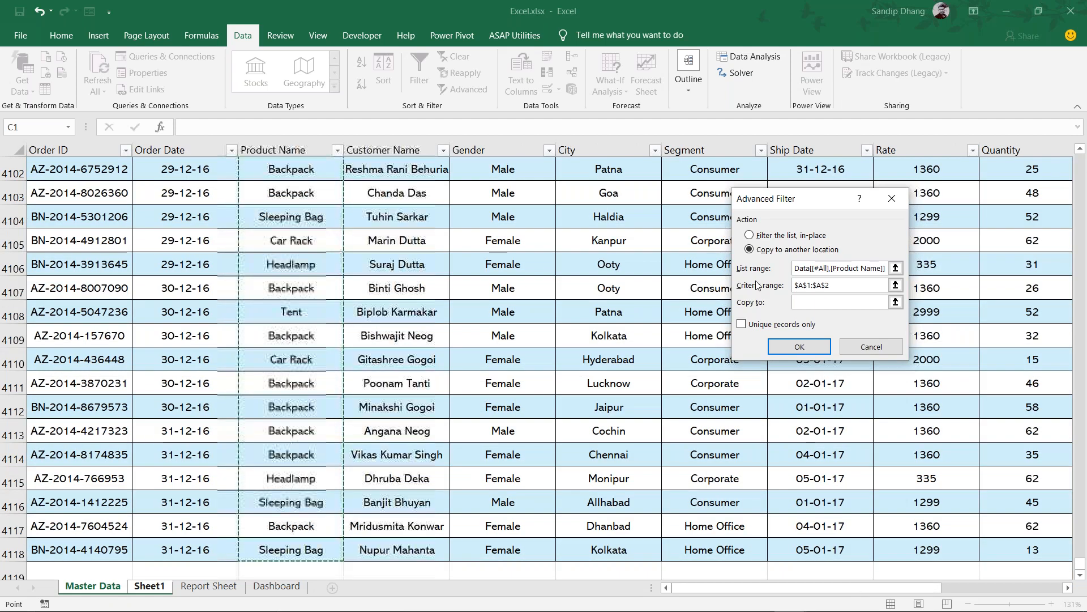
Replace the filter's criteria range with cells A1:A2 of Sheet1
click(850, 285)
key(BackSpace)
key(BackSpace)
key(BackSpace)
key(BackSpace)
key(BackSpace)
key(BackSpace)
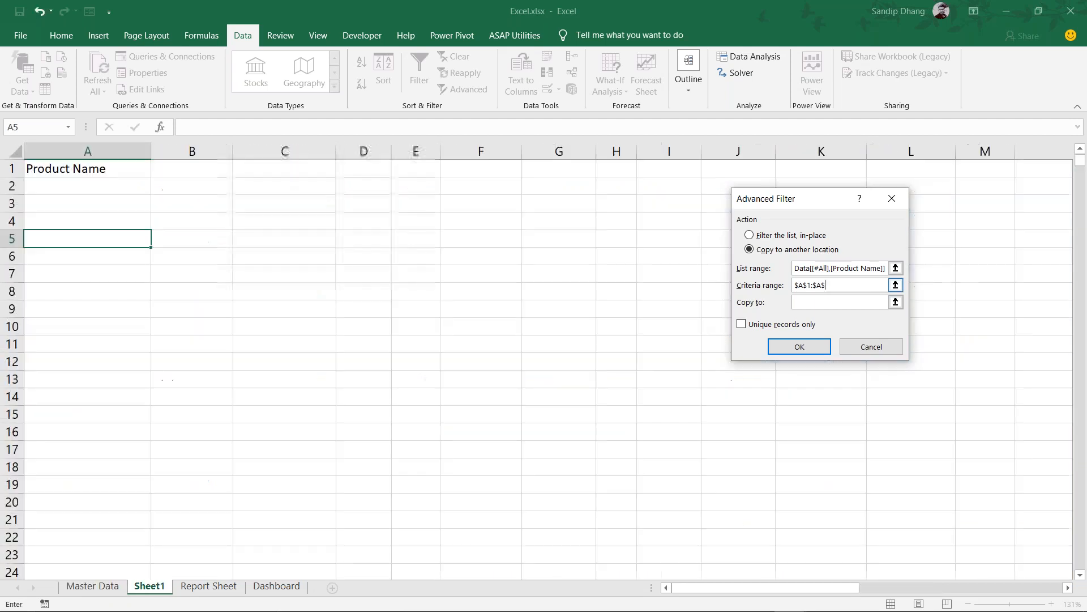
click(114, 165)
drag(114, 165, 119, 182)
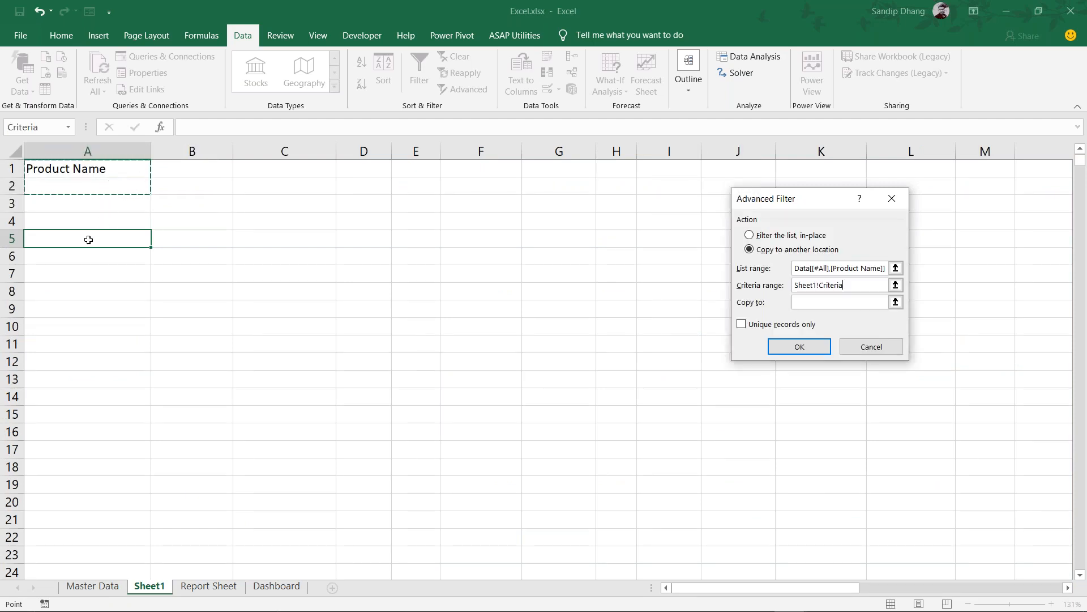
Run the Advanced Filter with cell A5 as the copy destination and unique records only, and review the extracted product names
click(815, 302)
click(104, 235)
click(774, 328)
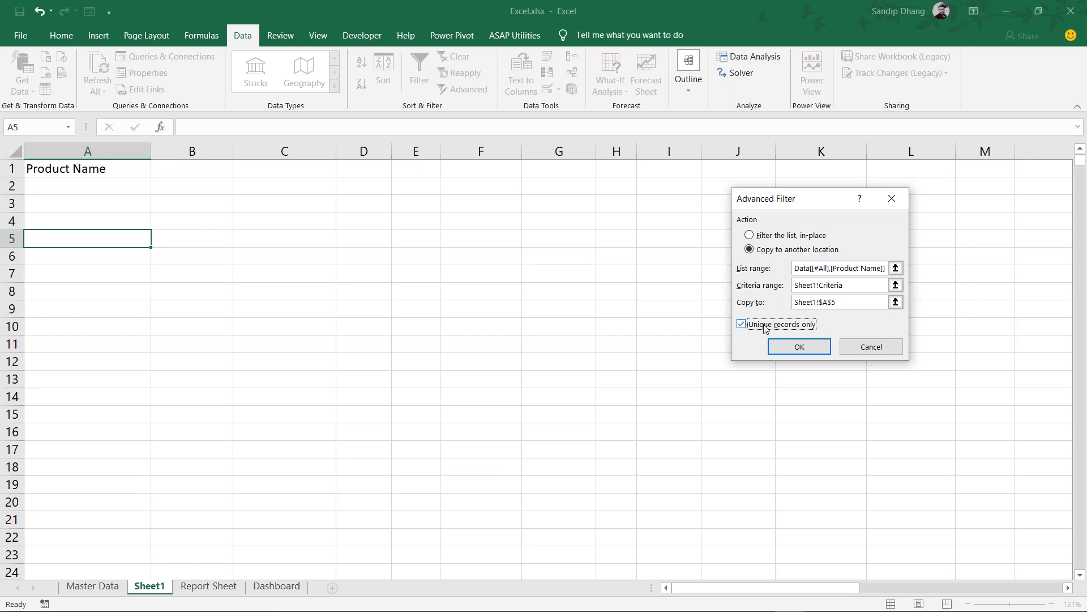
click(801, 346)
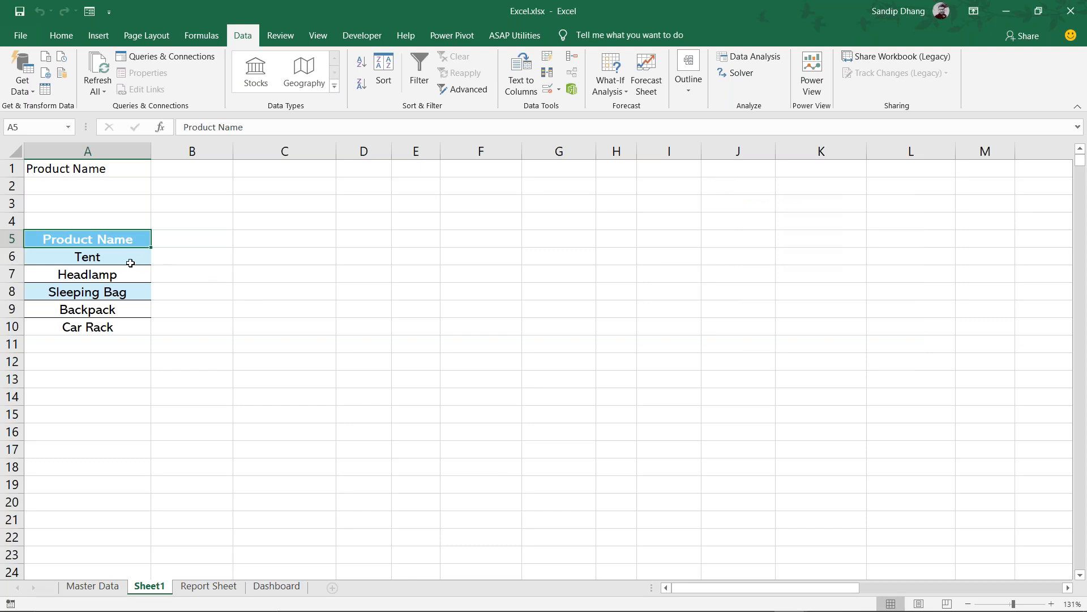
key(Down)
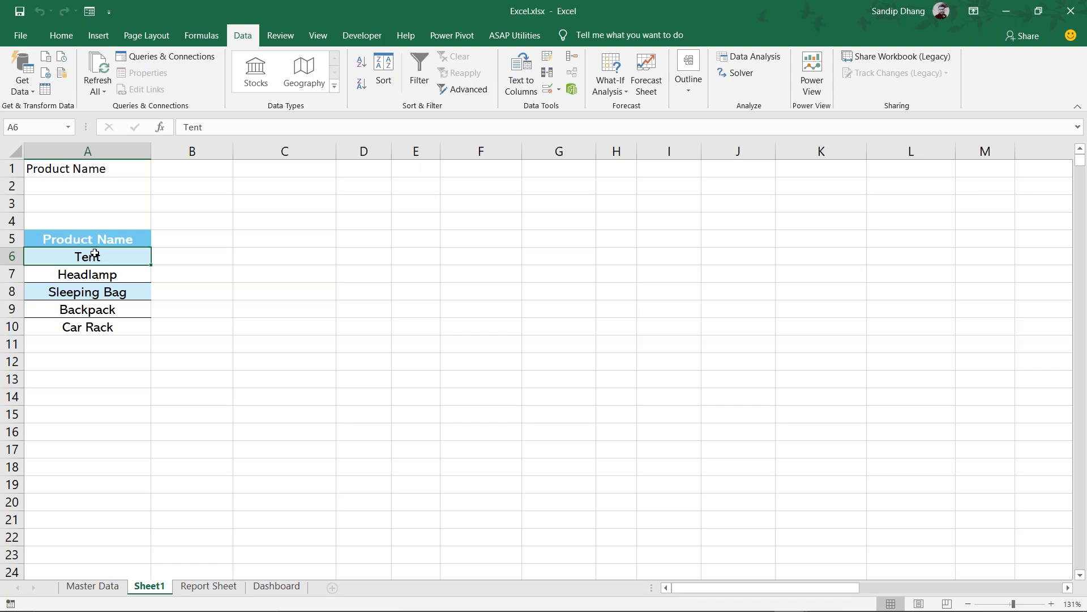
drag(107, 258, 107, 317)
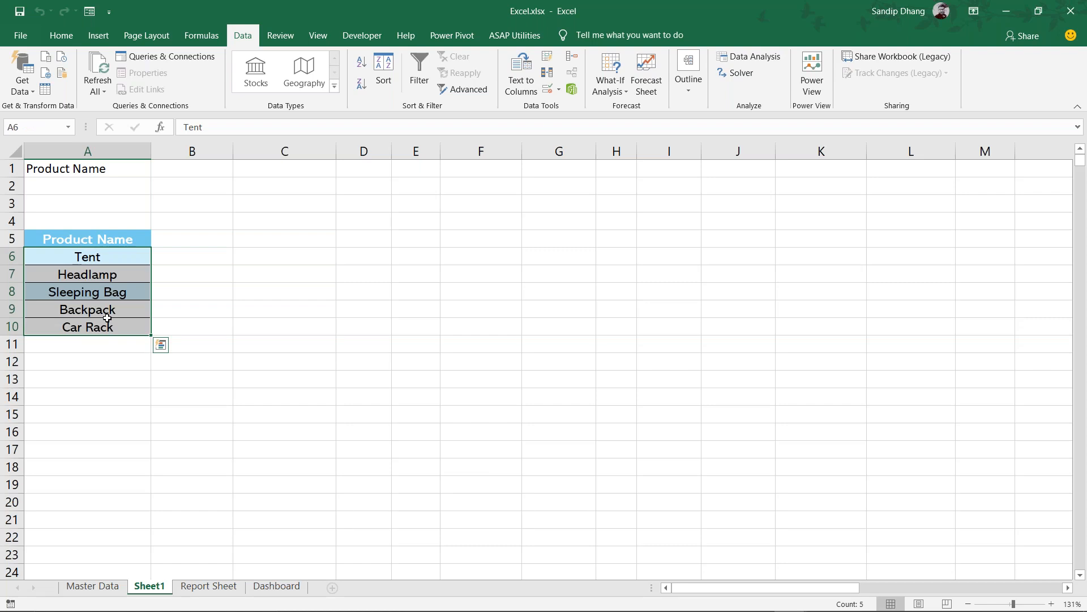
click(255, 262)
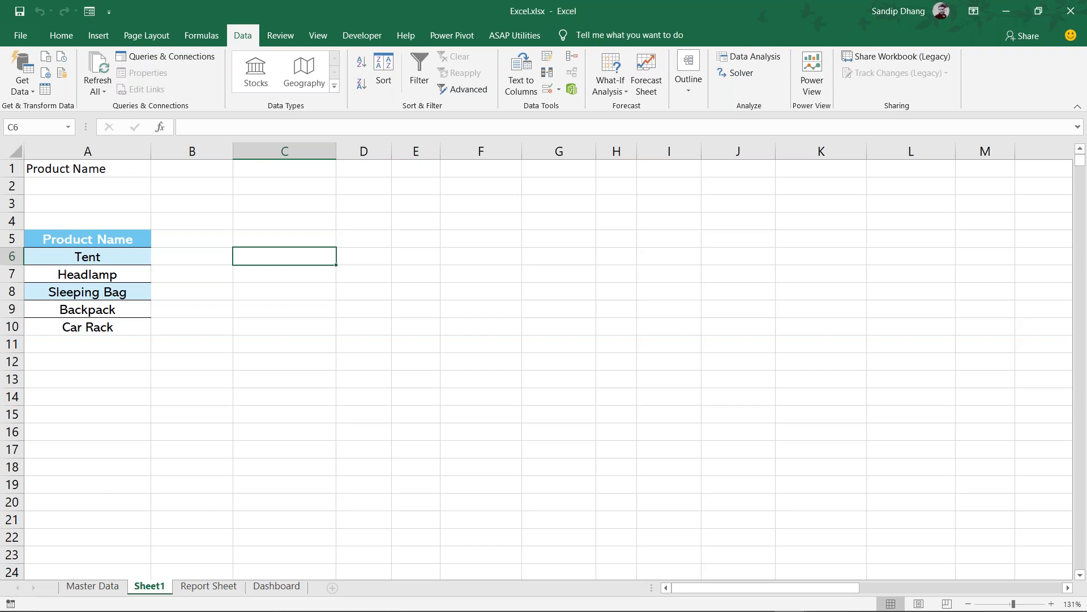
Delete the extracted Product Name list in A5:A10 of Sheet1
click(135, 236)
key(ctrl+shift+Down)
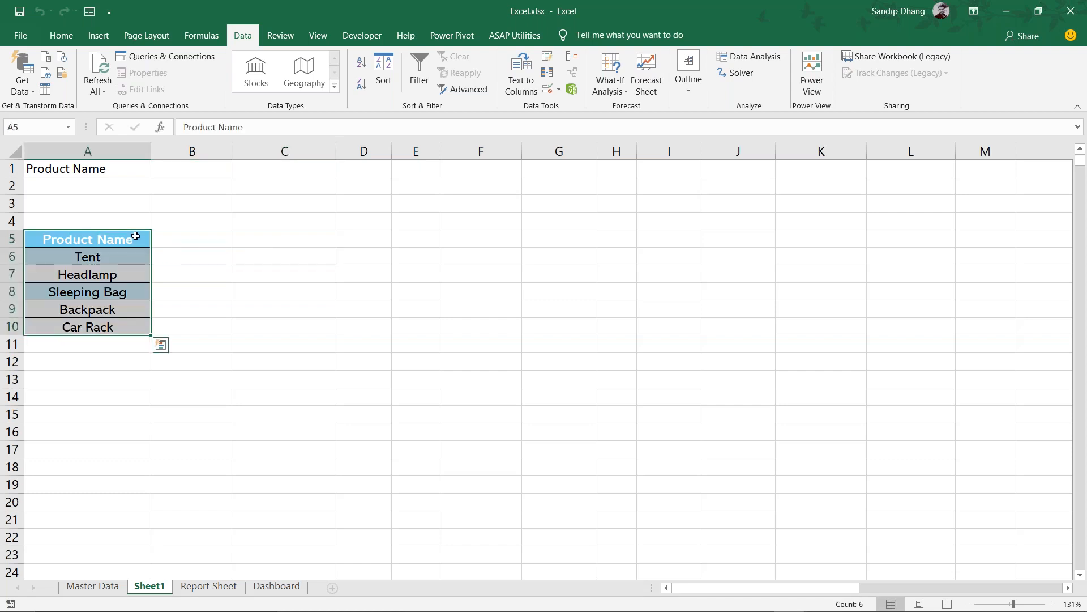
key(ctrl+minus)
key(Return)
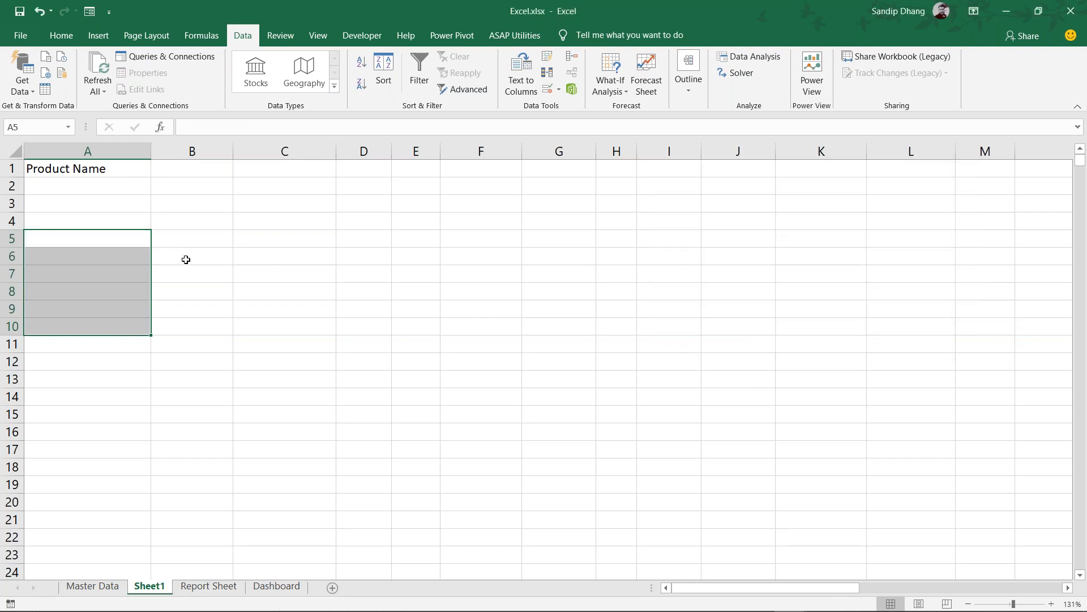
Examine the Ship Mode column in Master Data for values such as Immediate and Economy
click(92, 586)
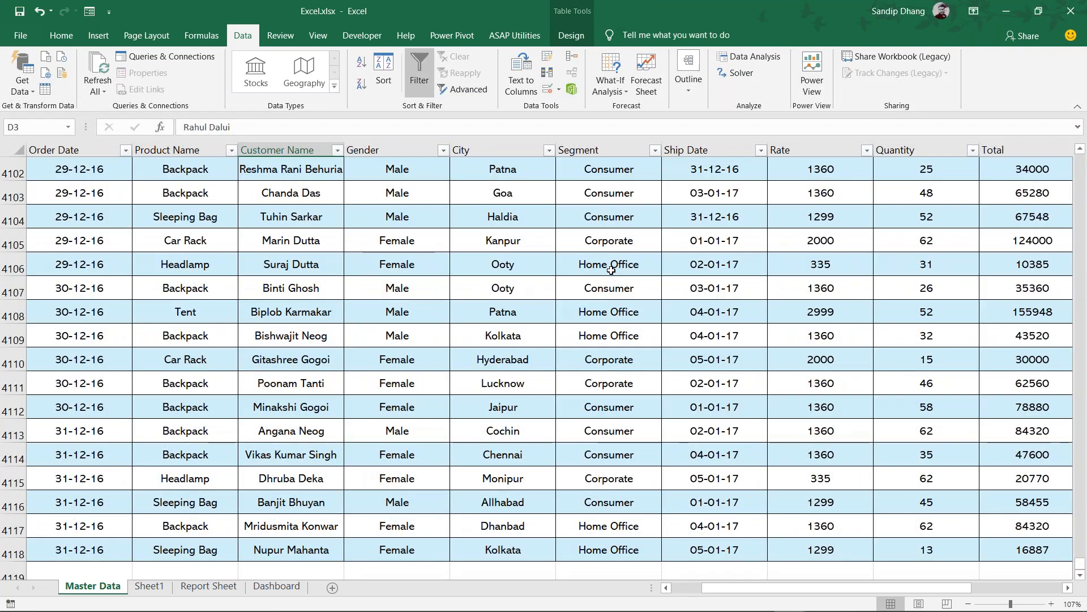
scroll(611, 270, right, 3)
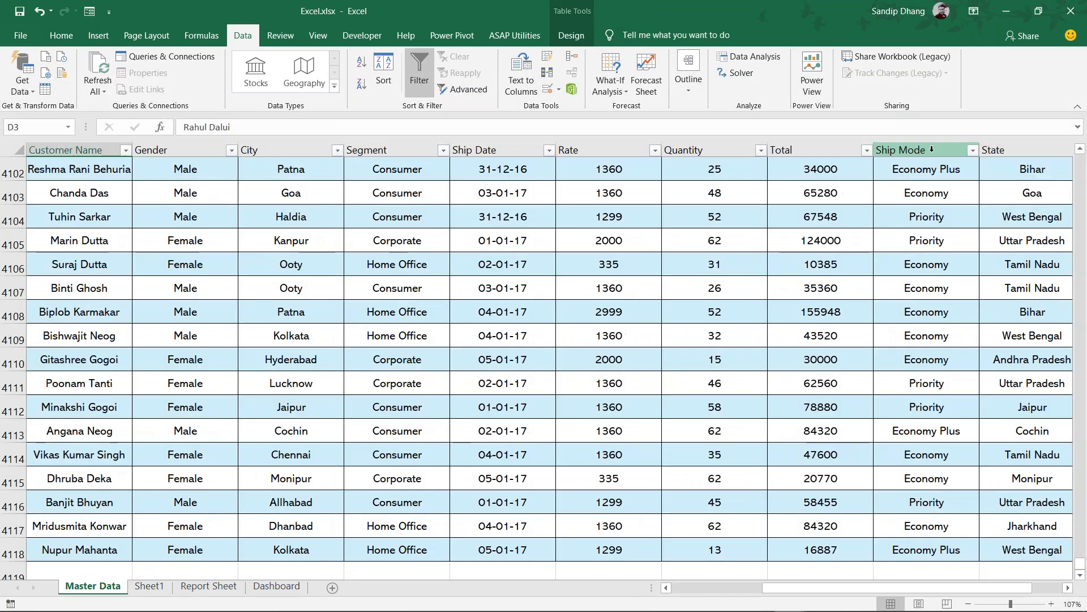
click(932, 149)
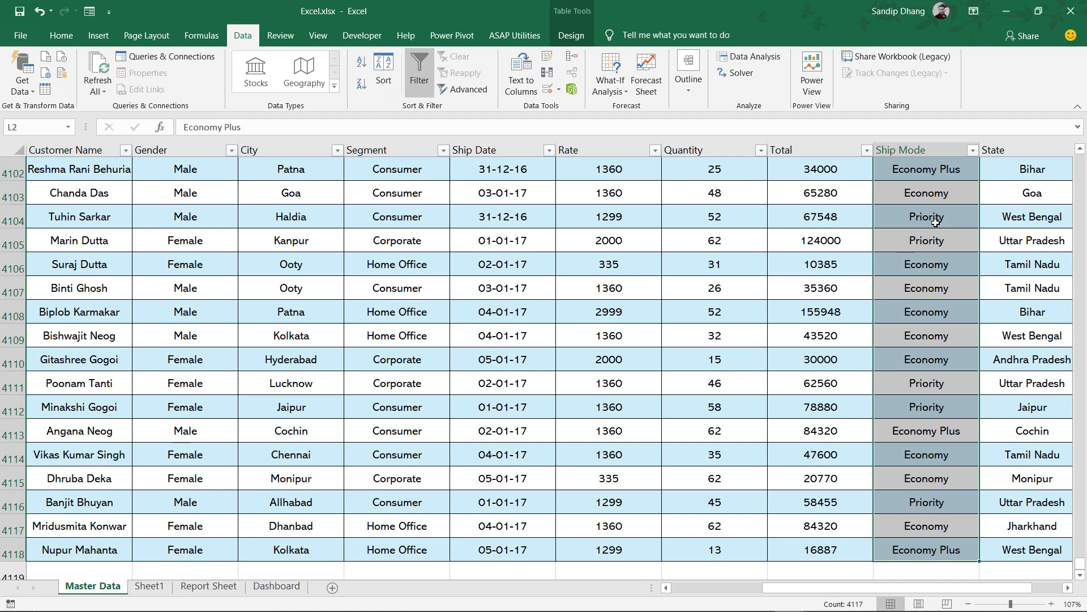
scroll(934, 220, up, 2)
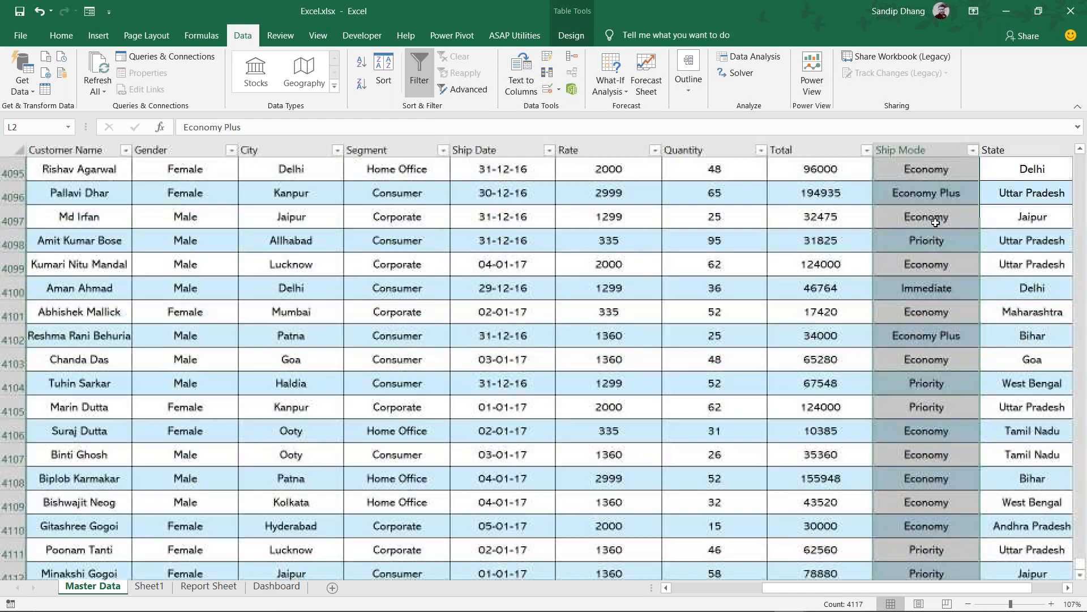
click(951, 293)
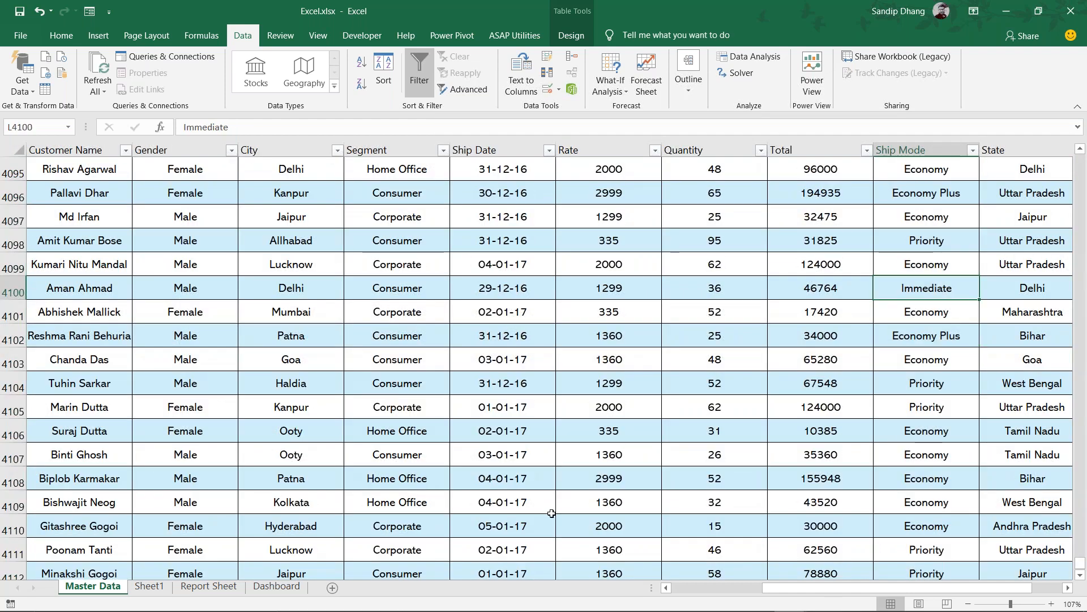
click(937, 319)
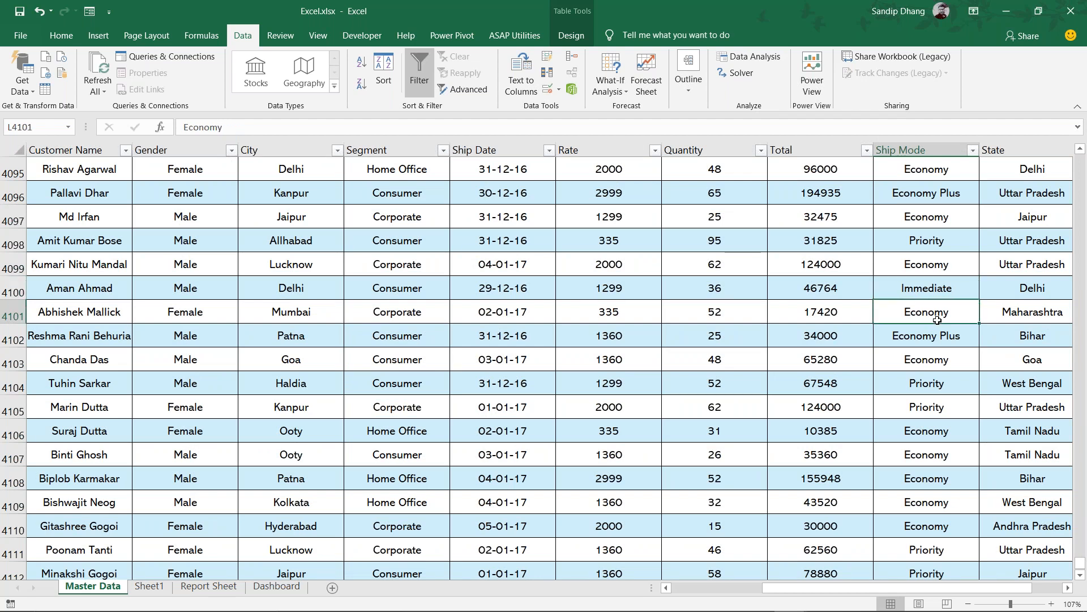
On Sheet1, change the criteria header in A1 to Ship Mode and enter Economy as the criterion in A2
click(149, 585)
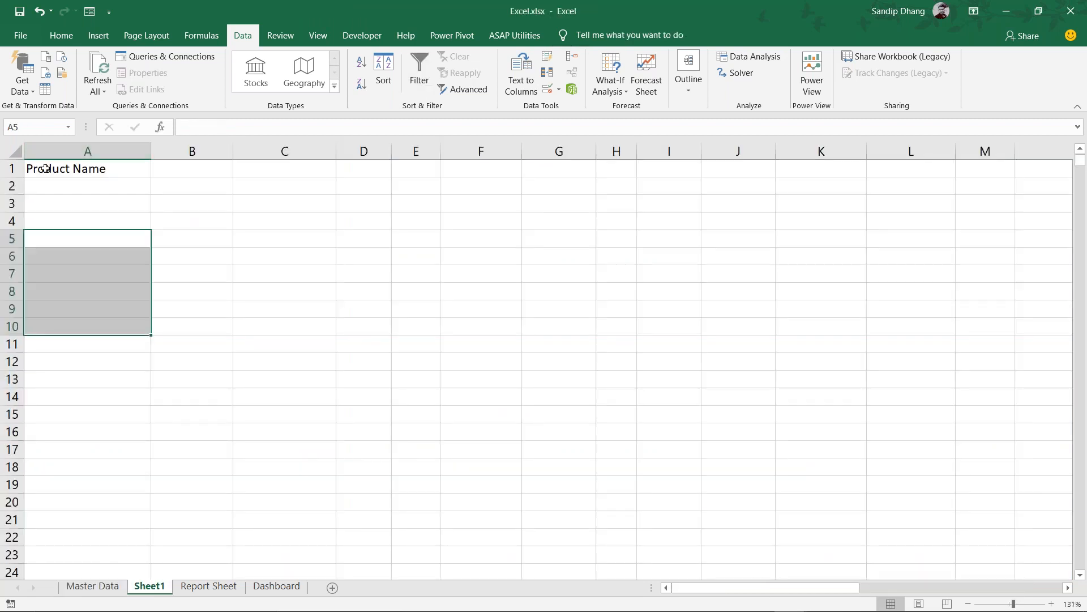
click(134, 169)
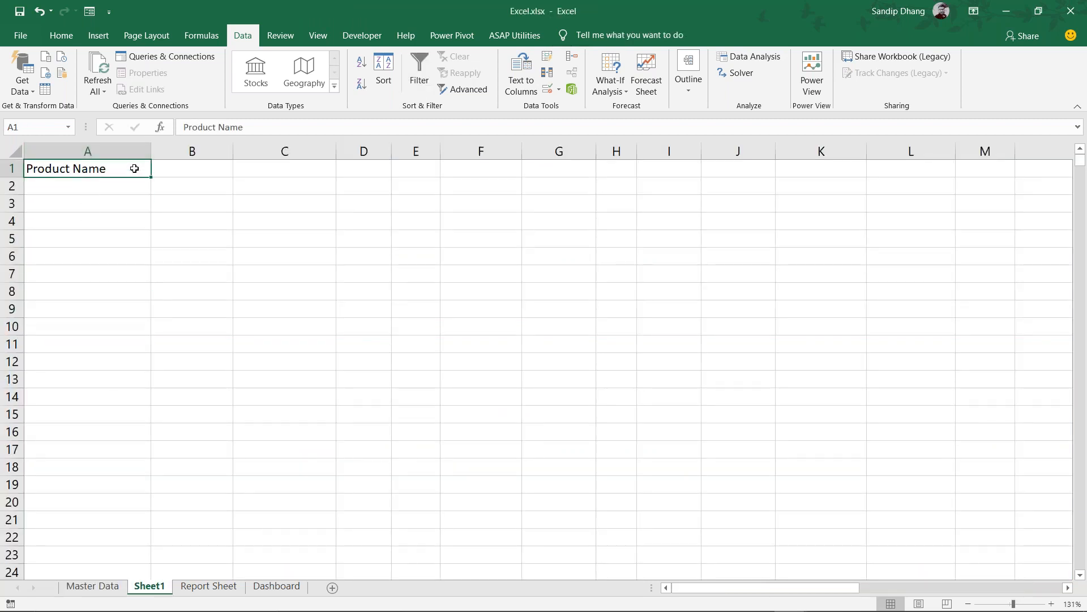
text(Ship )
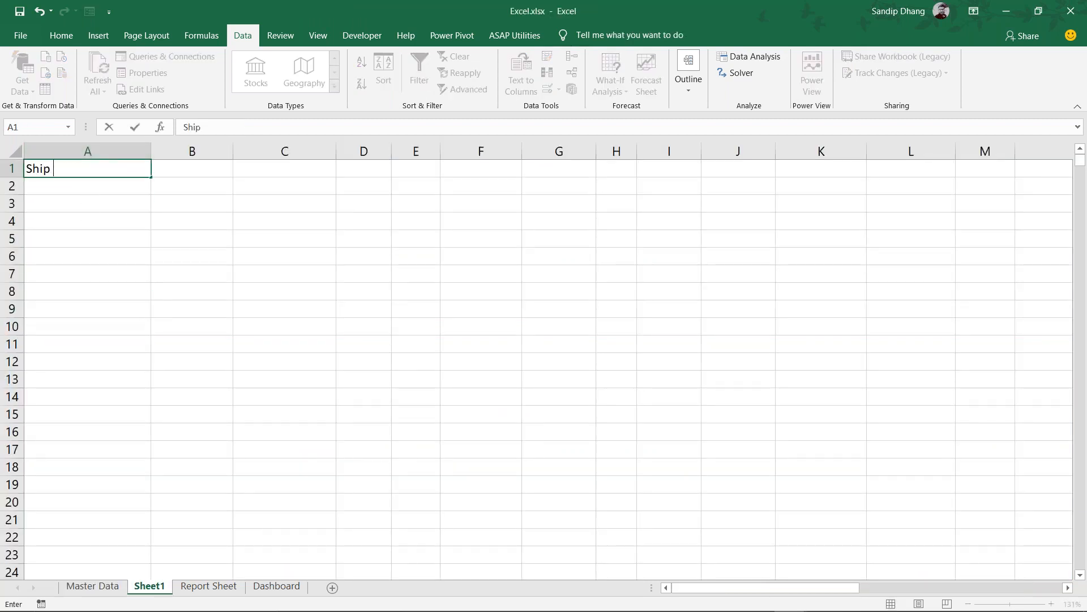
text(Mode)
key(Return)
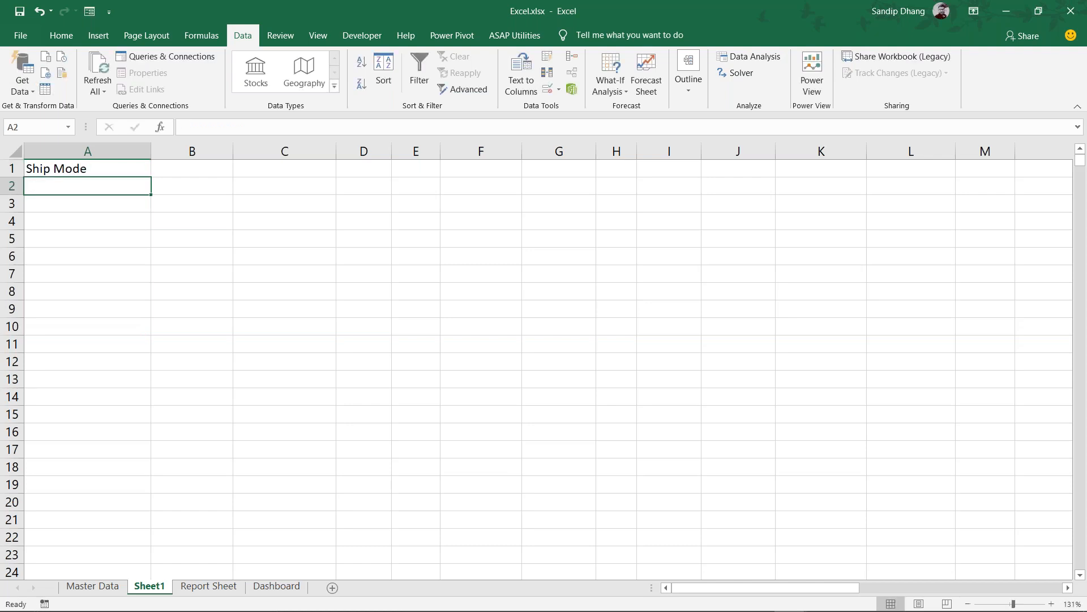
text(Eco)
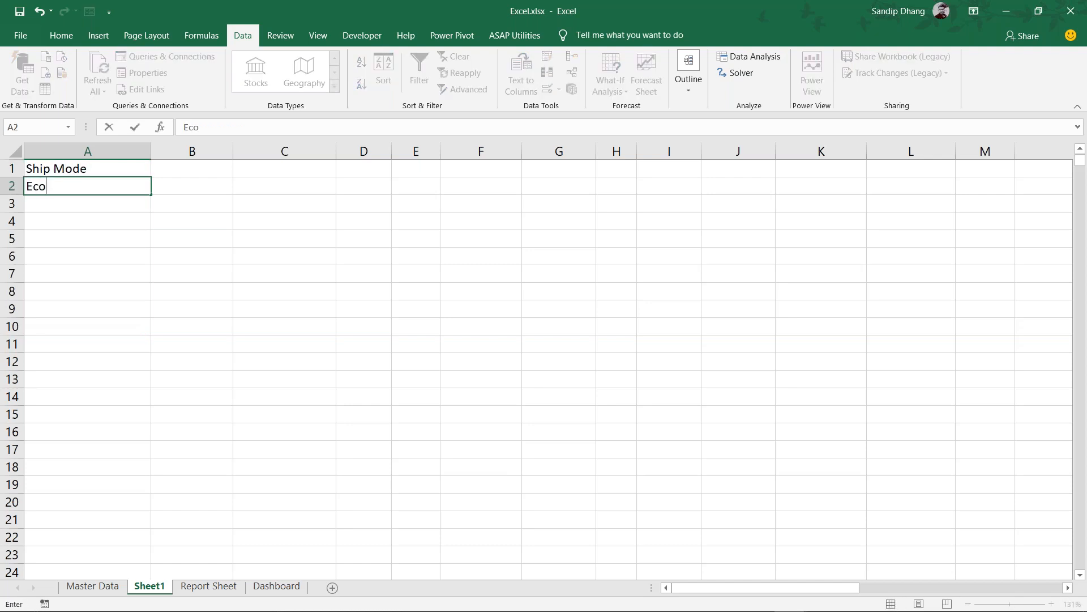
text(nomy)
key(Return)
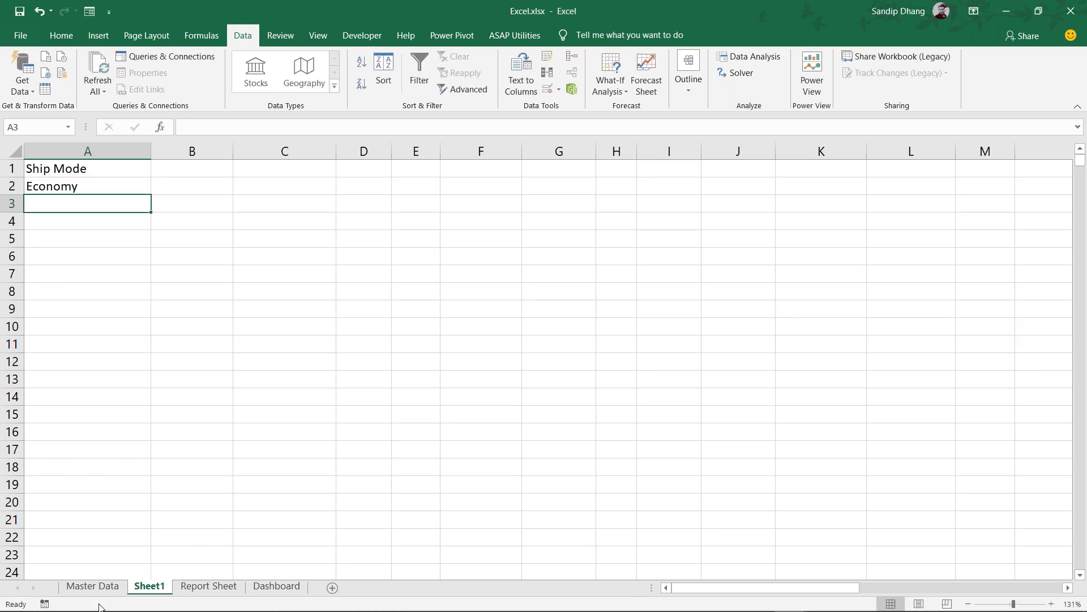
Check the City and Ship Mode columns in Master Data, and enter City and Ship Mode as output headers in A5:B5 of Sheet1
click(110, 589)
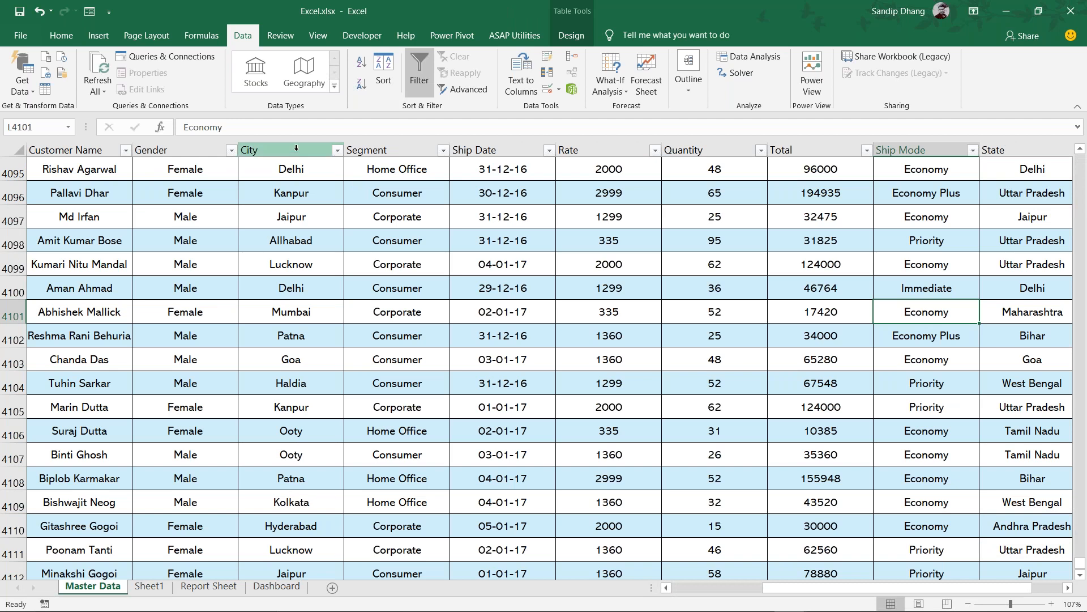
click(296, 148)
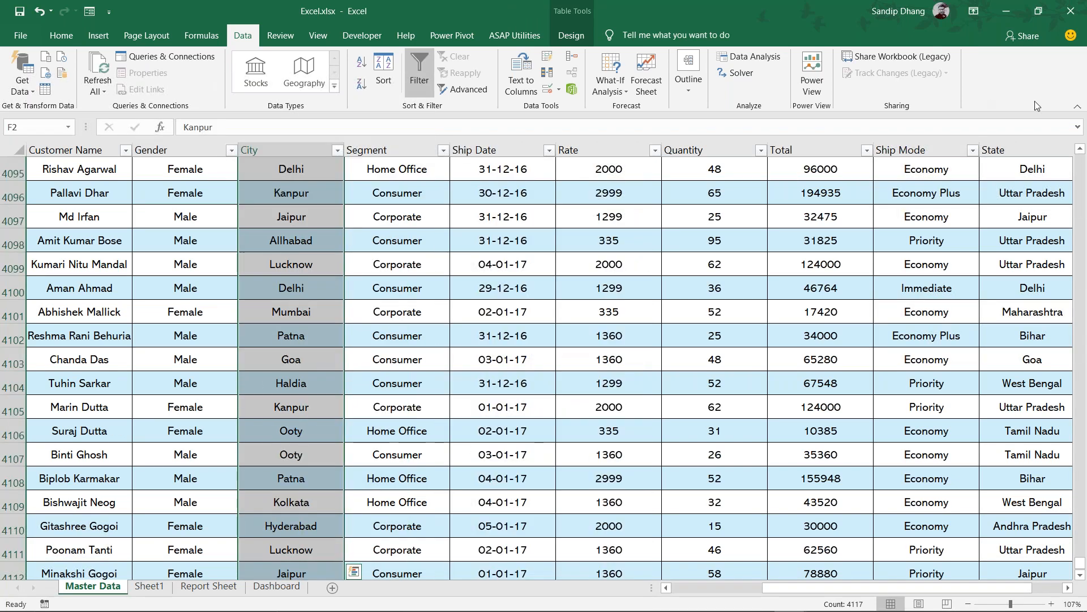
click(912, 149)
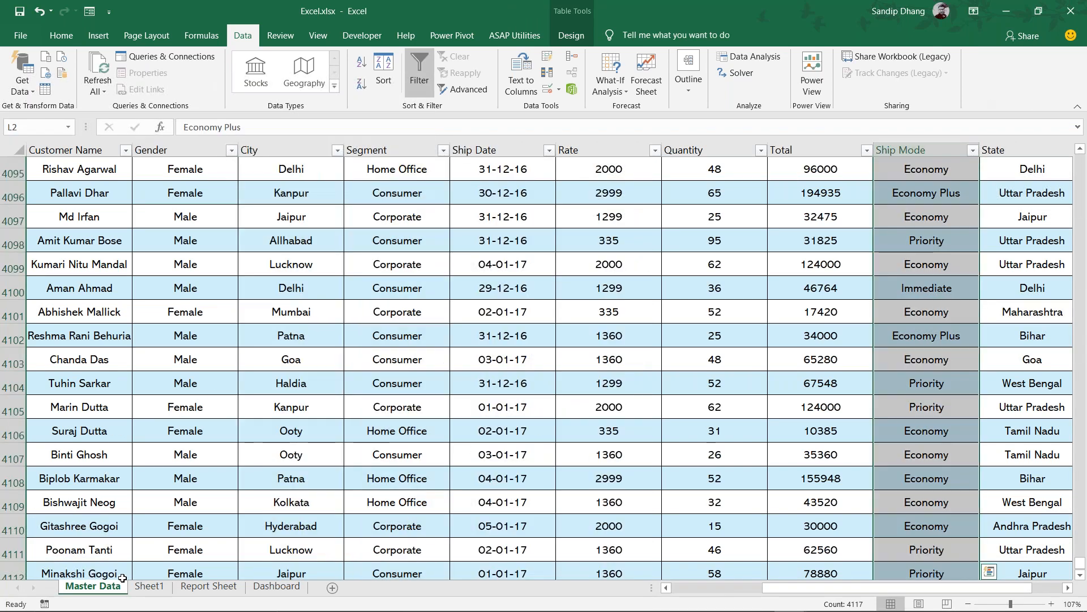
click(154, 585)
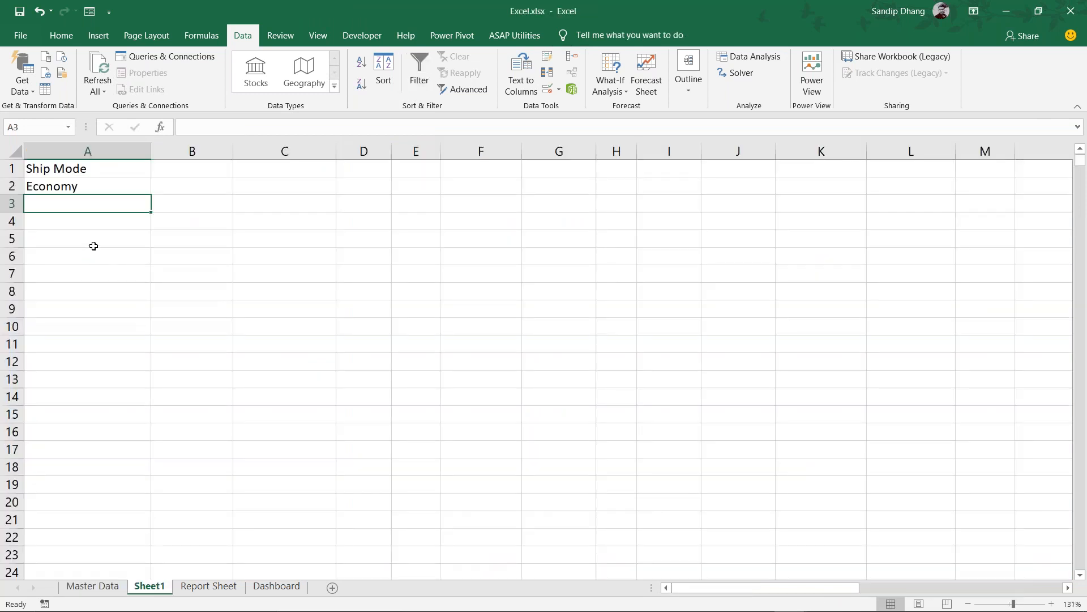
click(93, 246)
text(City)
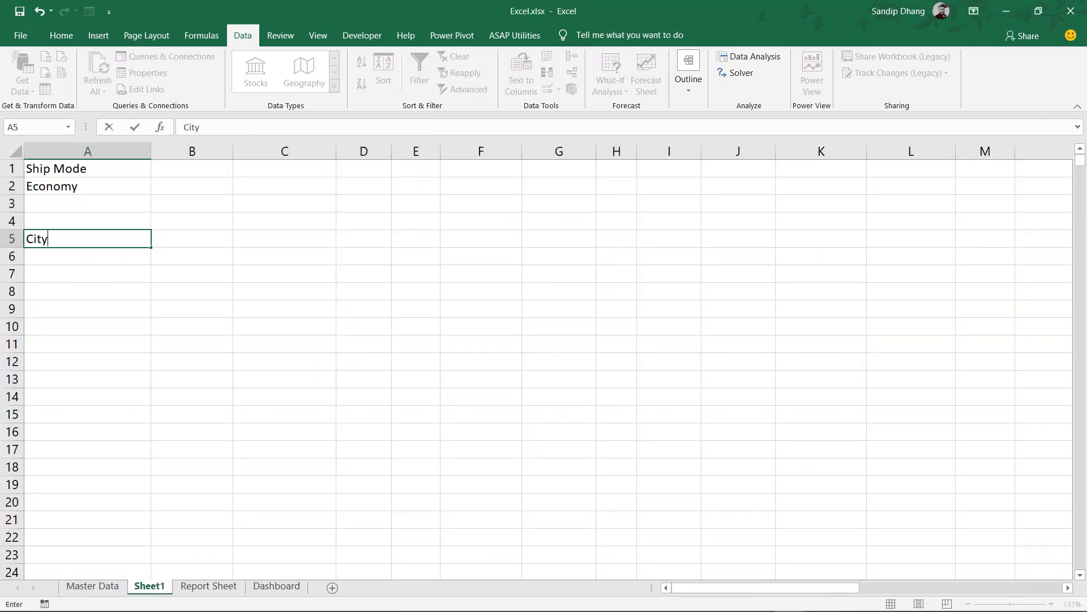
key(Tab)
text(Shi)
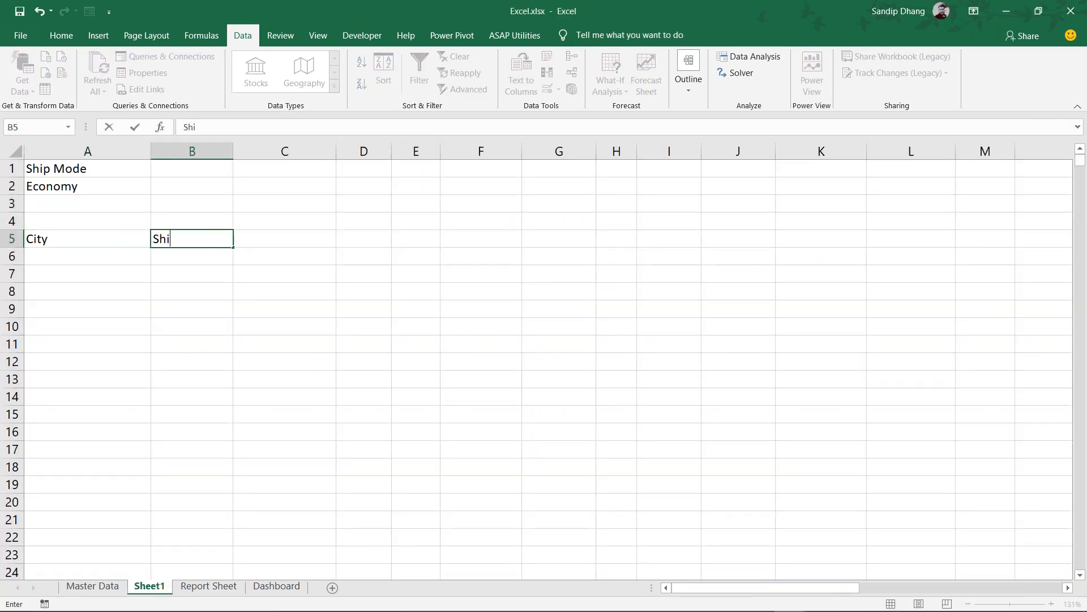
text(p Mode)
key(Return)
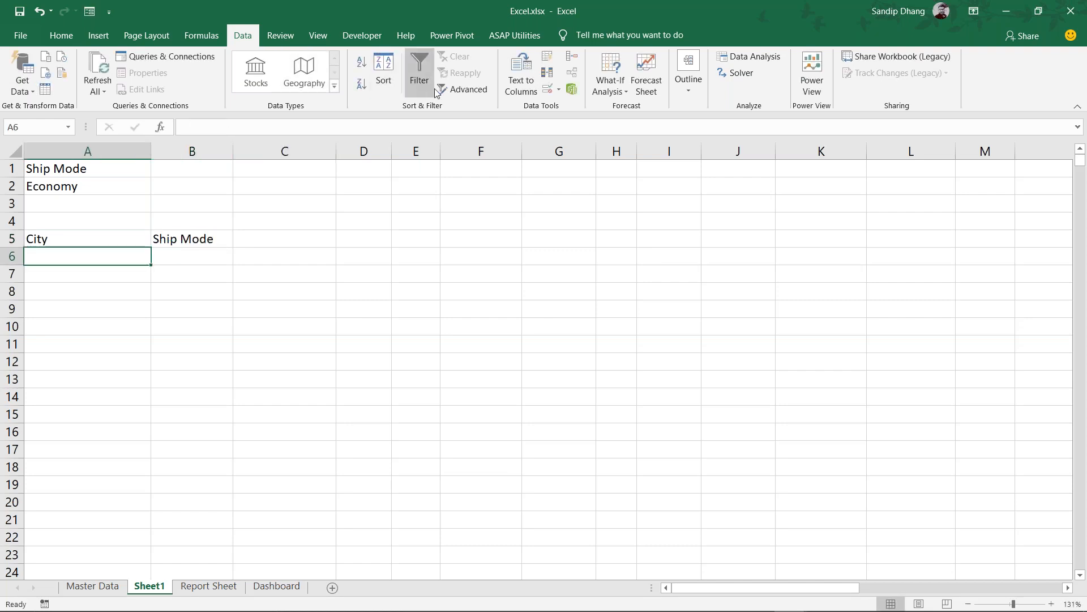
Start an Advanced Filter from empty cell E6 that copies to another location, with Data[#All] as the list range
click(461, 90)
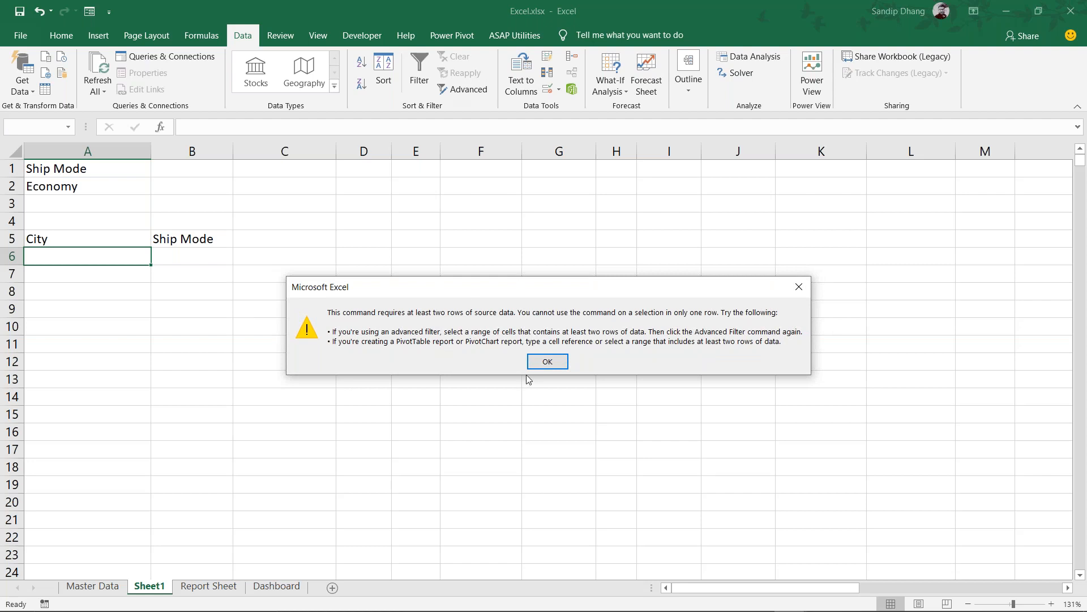
click(547, 361)
click(417, 254)
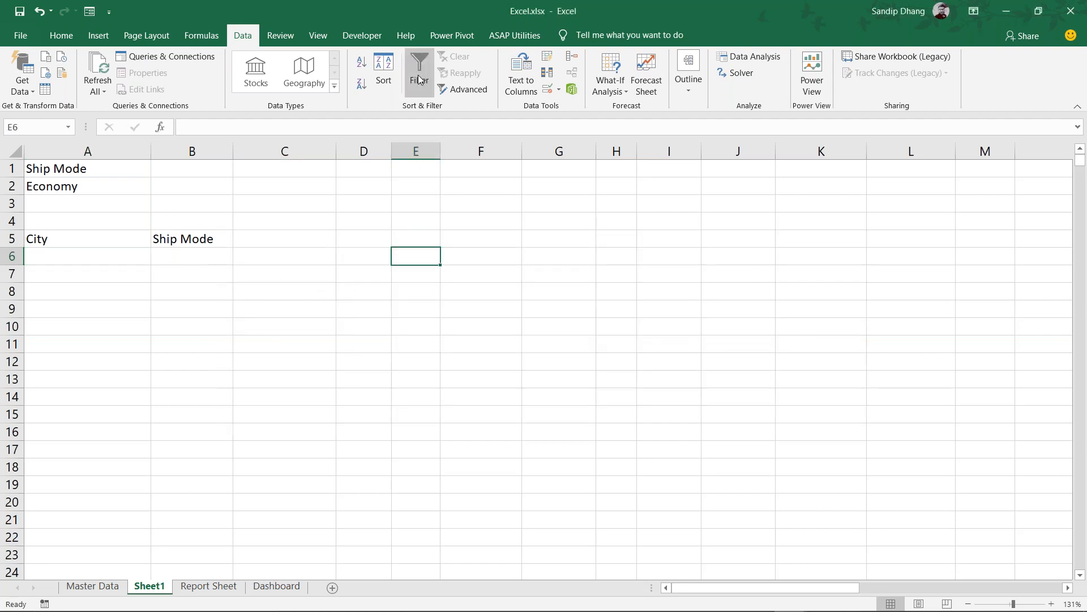
click(464, 91)
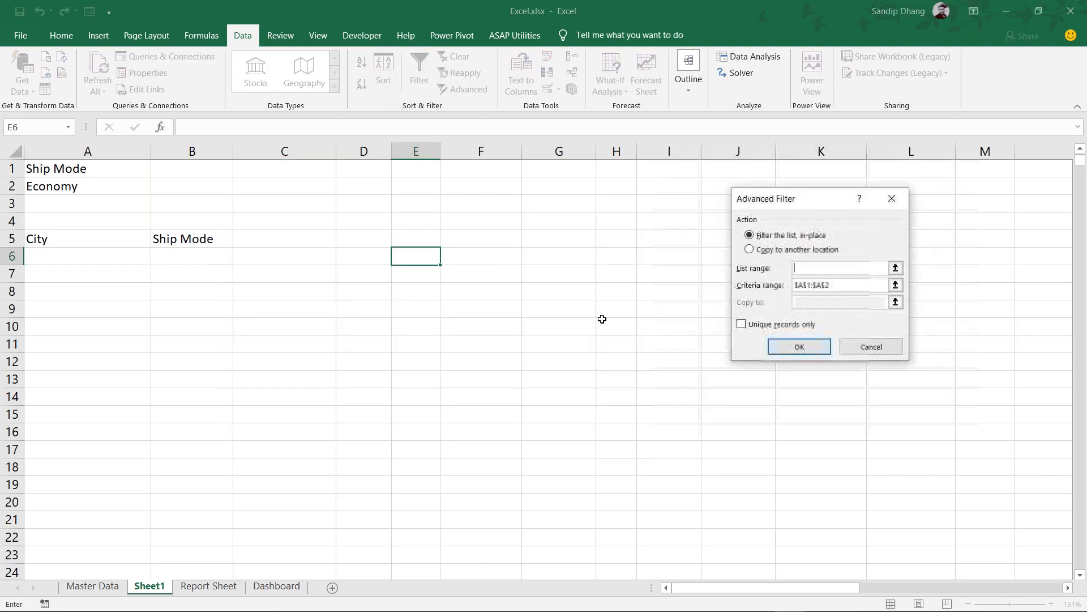
click(804, 251)
click(887, 268)
text(D)
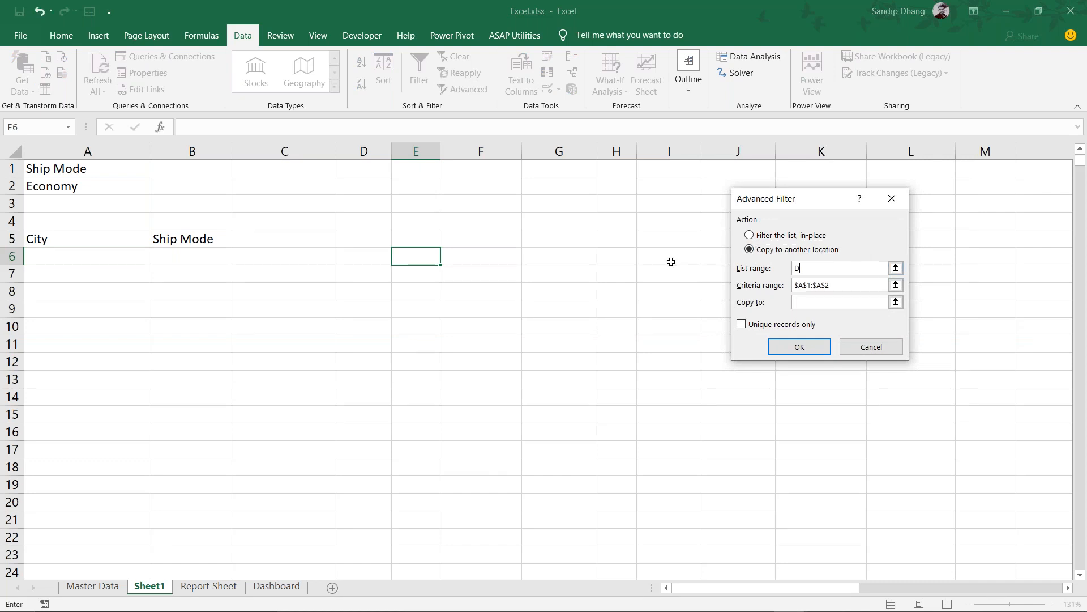
text(ata[#All)
Set the criteria range to A1:A2 and the copy destination to headers A5:B5, and run the filter
double_click(848, 287)
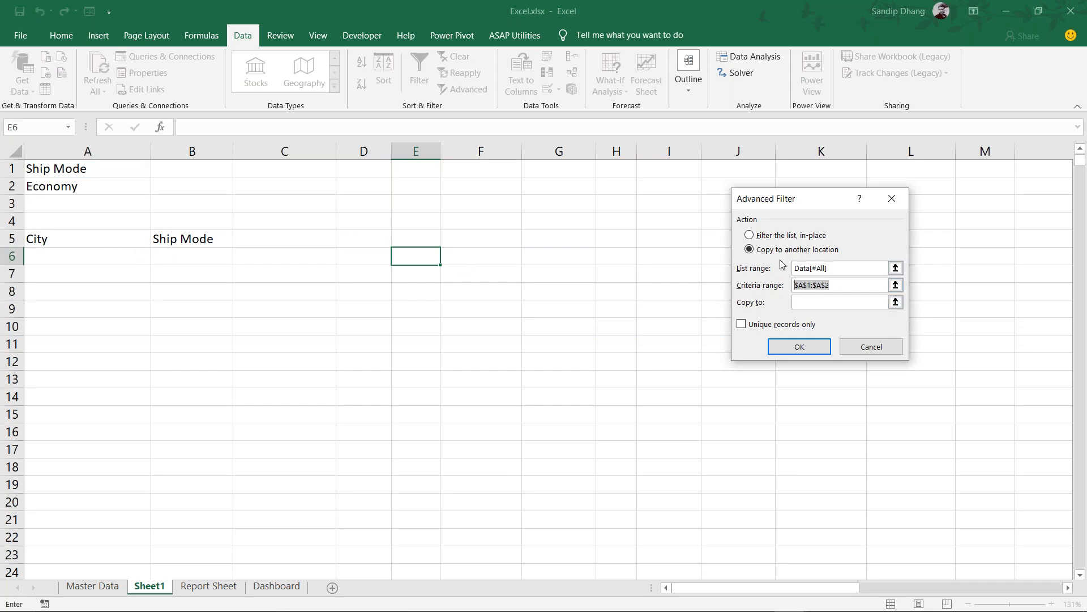
drag(87, 168, 88, 190)
click(796, 303)
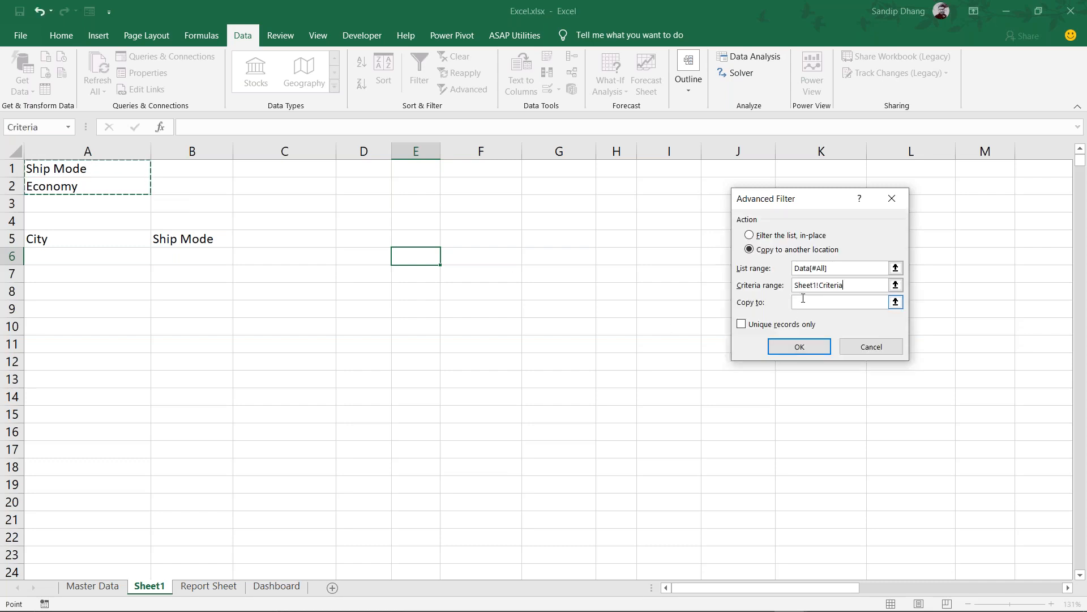
drag(126, 237, 170, 239)
click(784, 347)
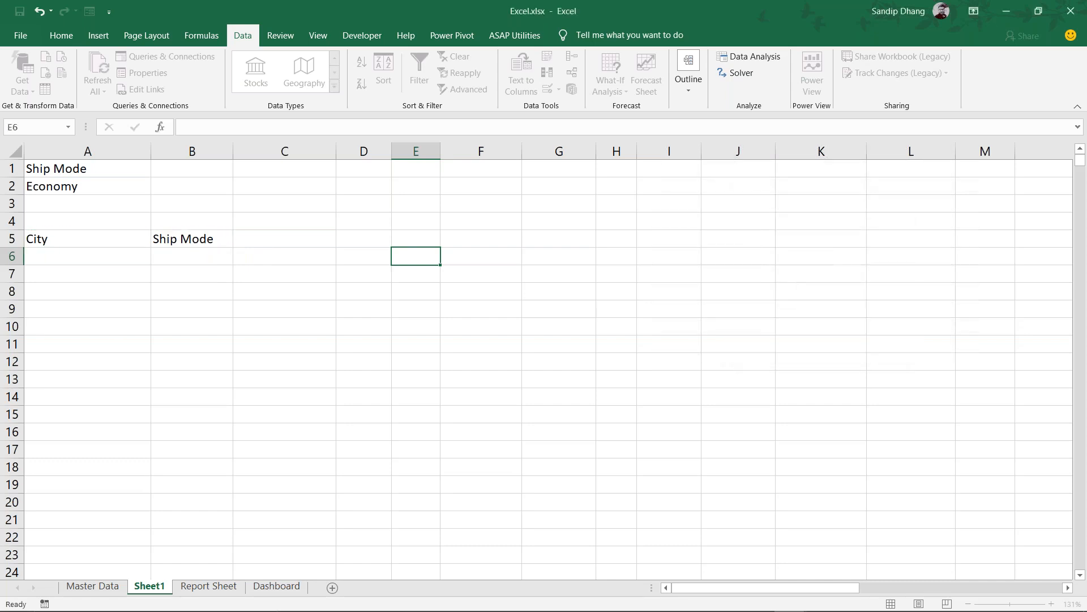
Auto-fit the width of column B and select the Ship Mode results in B7:B17 for review
double_click(236, 151)
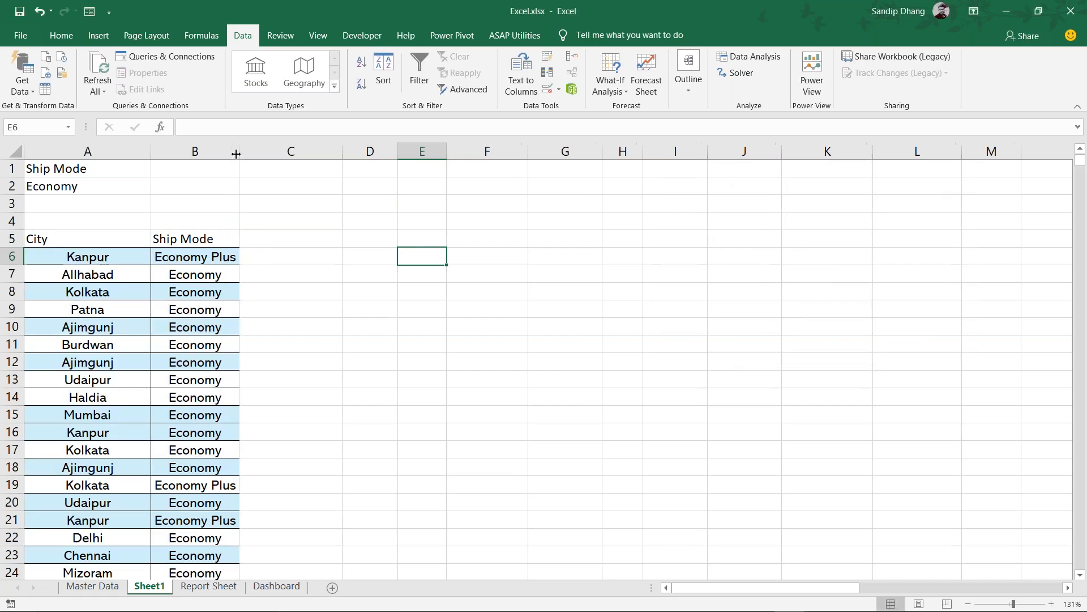
click(227, 279)
drag(227, 279, 238, 452)
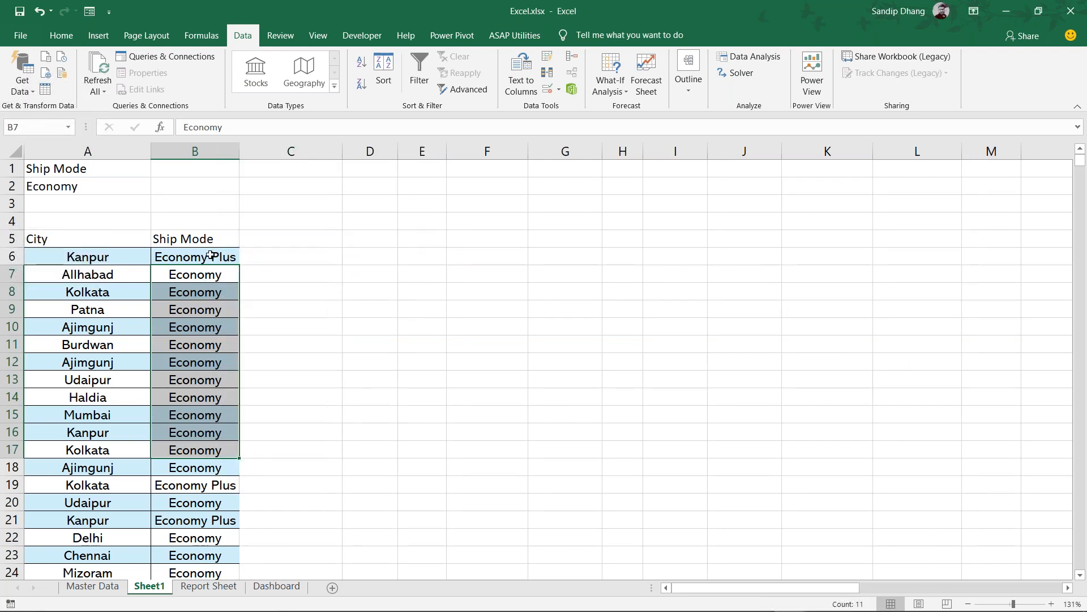
Change the Ship Mode criterion in A2 to the exact-match formula ="=Economy"
click(210, 256)
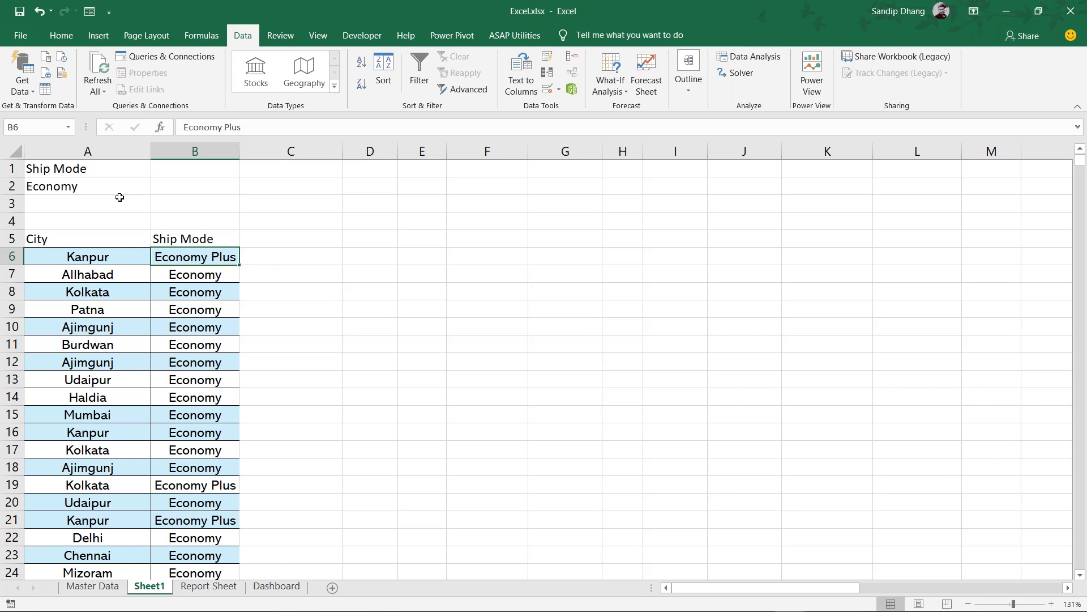
click(87, 186)
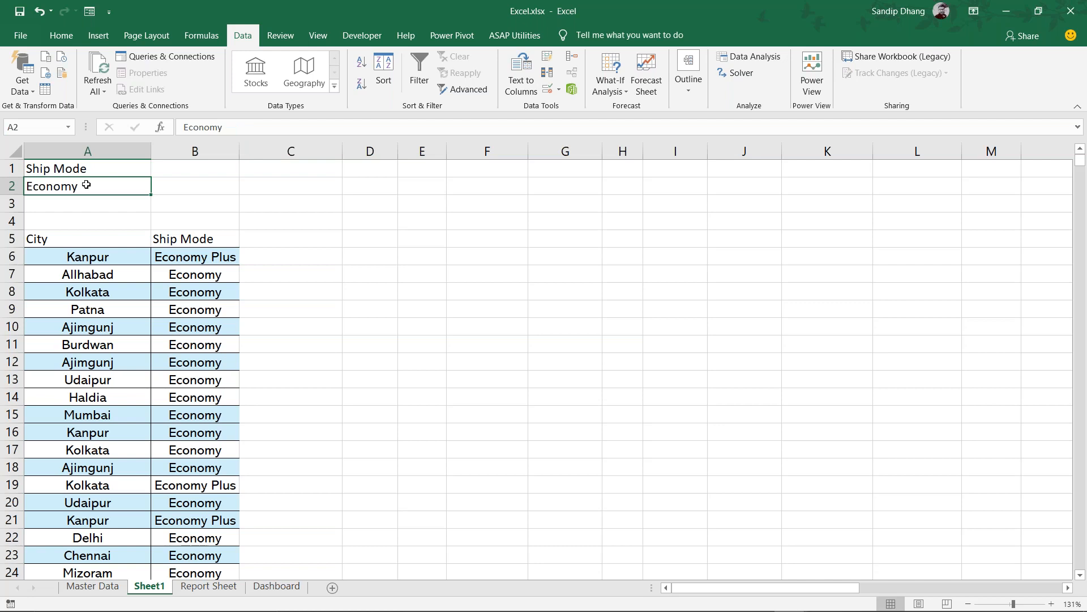
text(="=)
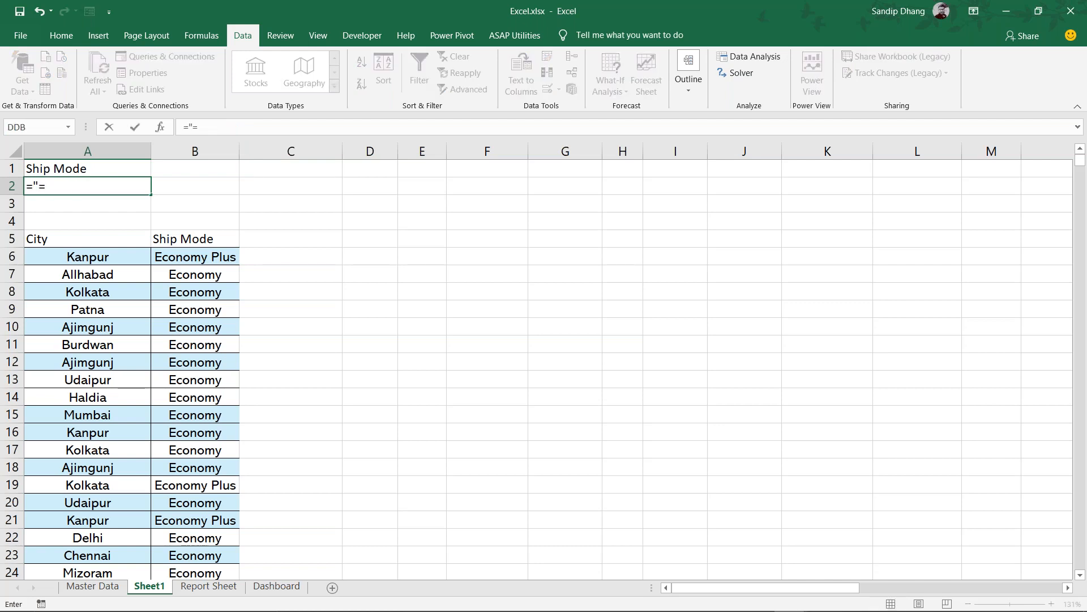
text(Economy")
key(Return)
click(131, 189)
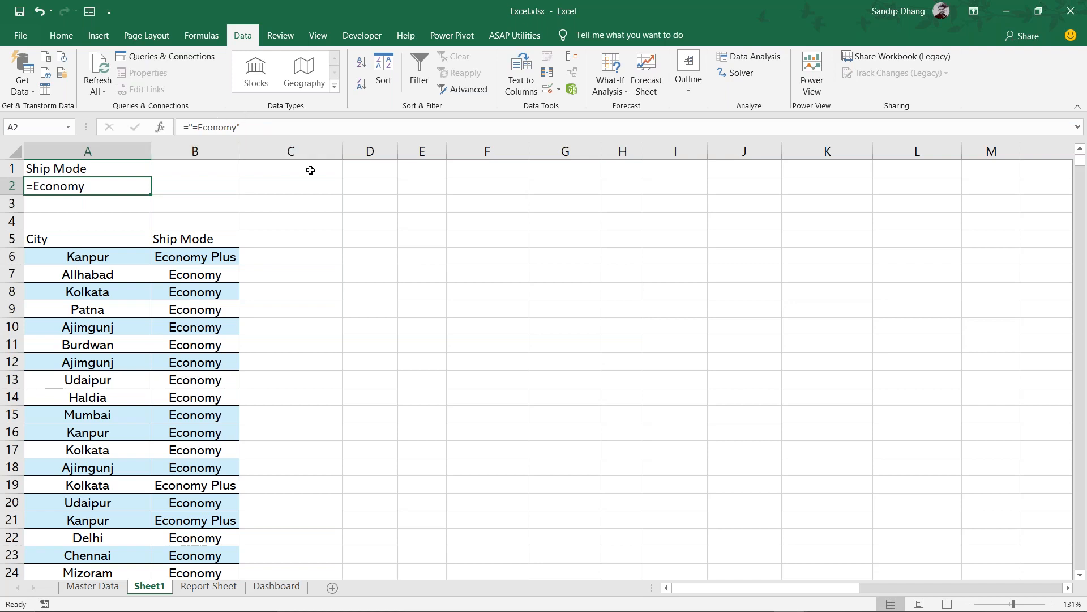
Clear all previously extracted results from row 6 down, keeping the City and Ship Mode headers
click(12, 257)
key(ctrl+shift+Down)
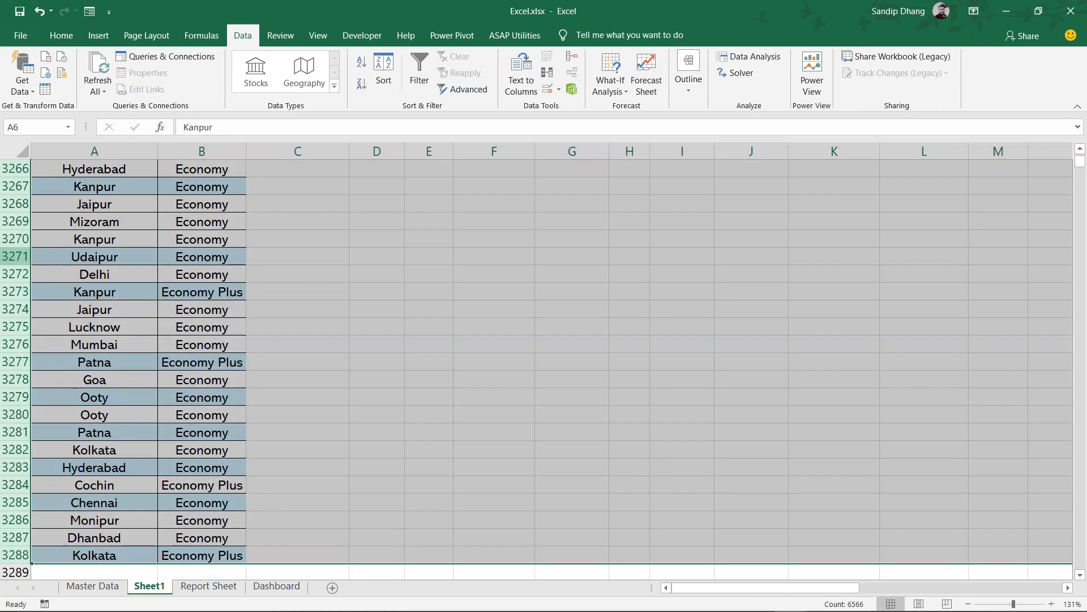
key(ctrl+BackSpace)
key(Delete)
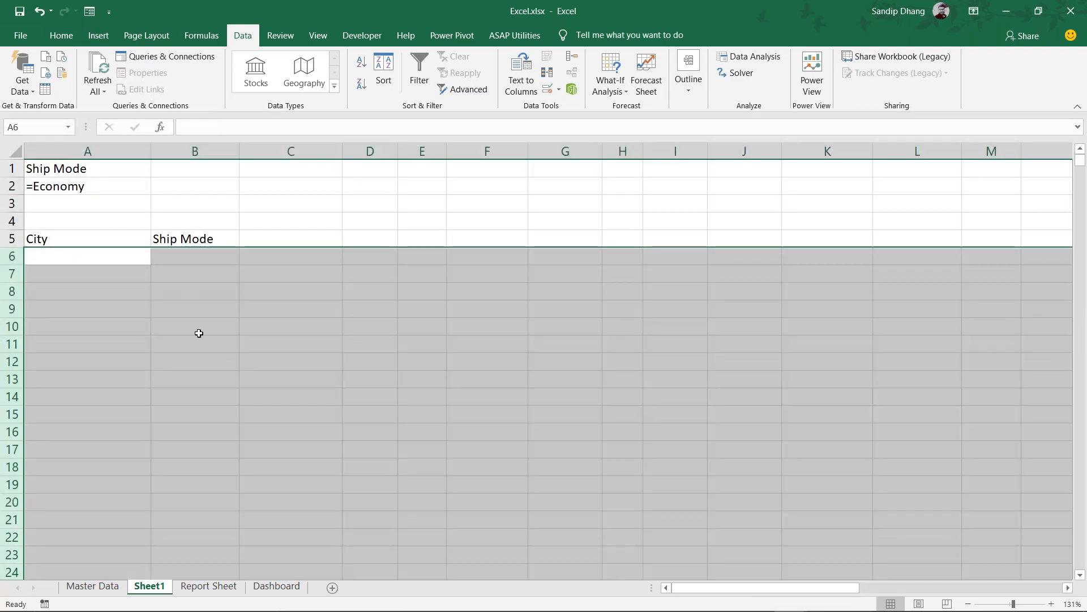
click(199, 333)
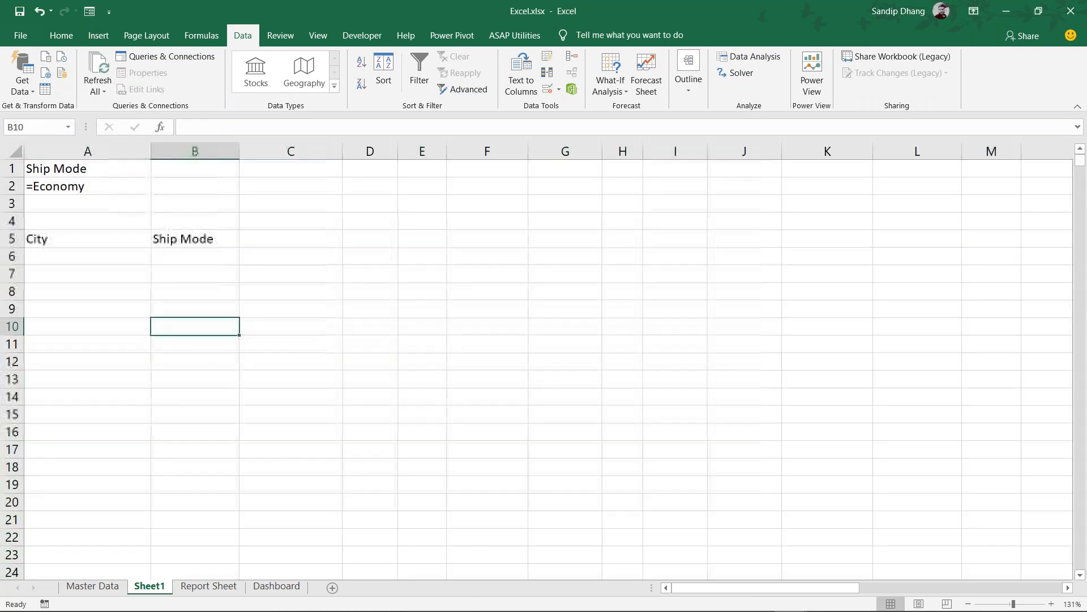
Start an Advanced Filter that copies to another location, with Data[#All] as list range and A1:A2 as criteria range
click(477, 88)
click(776, 250)
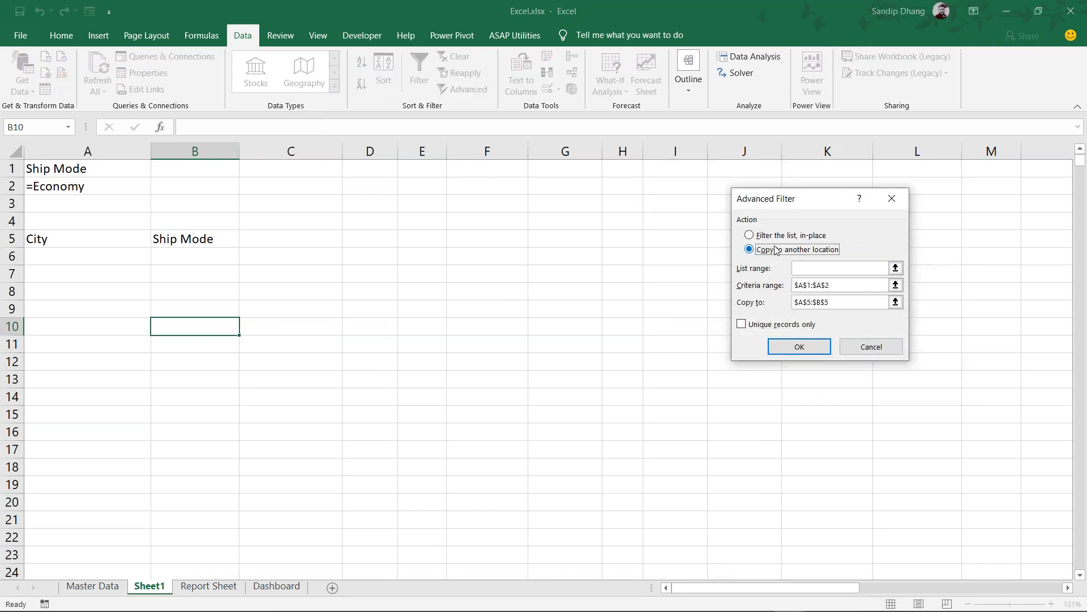
click(822, 267)
text(Data[#All)
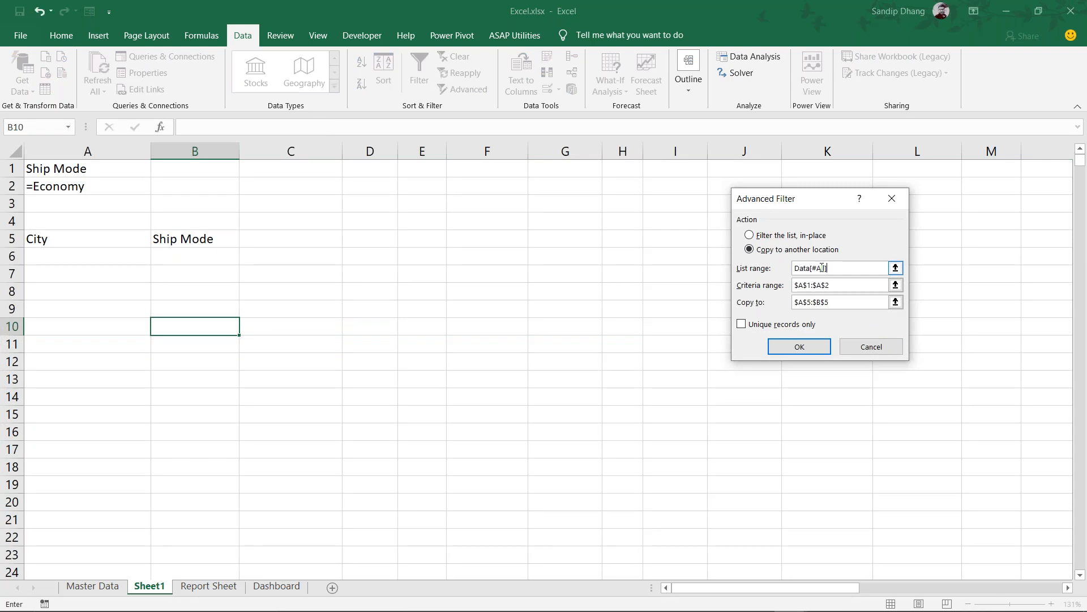
key(Tab)
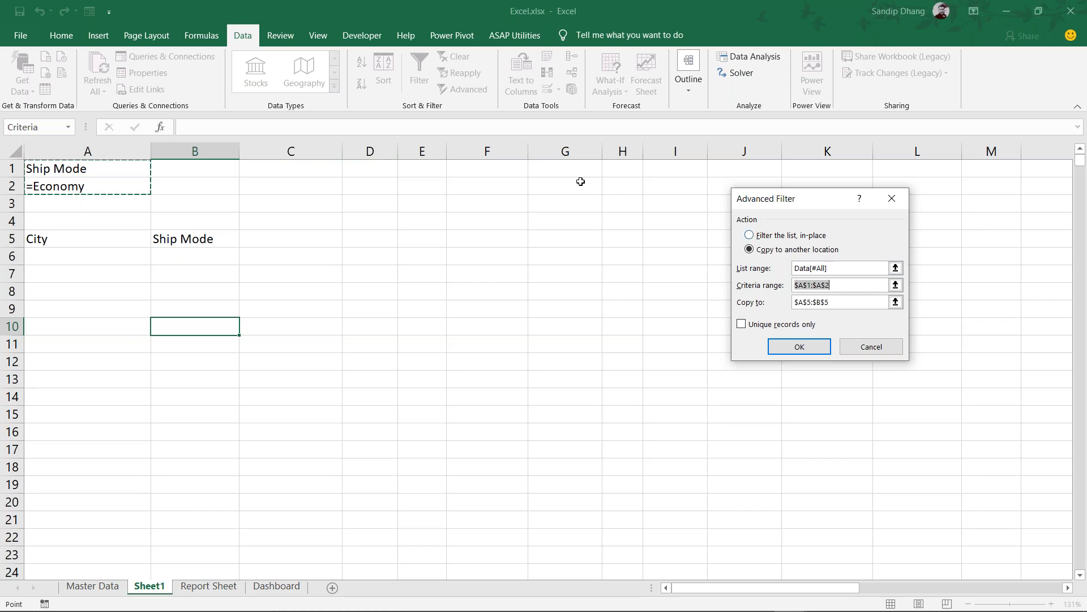
drag(78, 170, 80, 184)
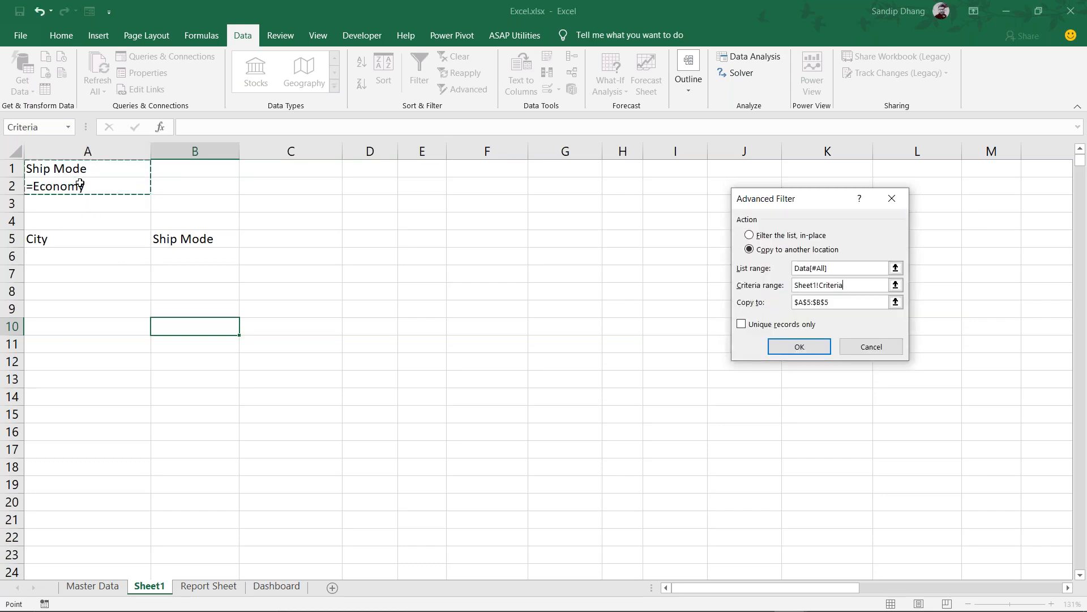
Set the copy destination to headers A5:B5 and run the filter
click(835, 299)
key(BackSpace)
key(BackSpace)
key(BackSpace)
key(BackSpace)
key(BackSpace)
key(BackSpace)
key(BackSpace)
key(BackSpace)
key(BackSpace)
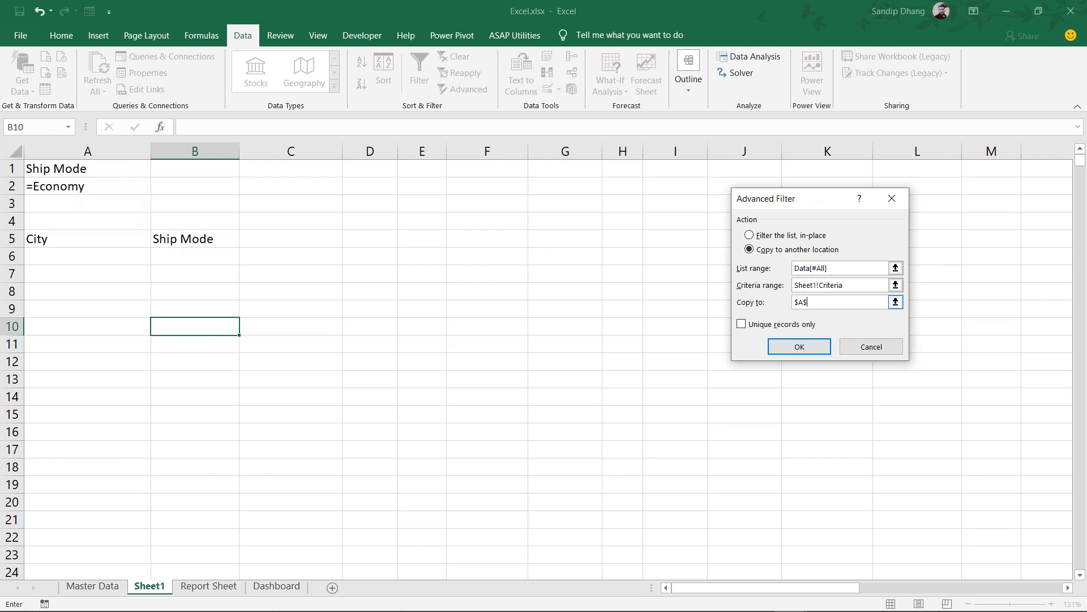
drag(125, 241, 187, 238)
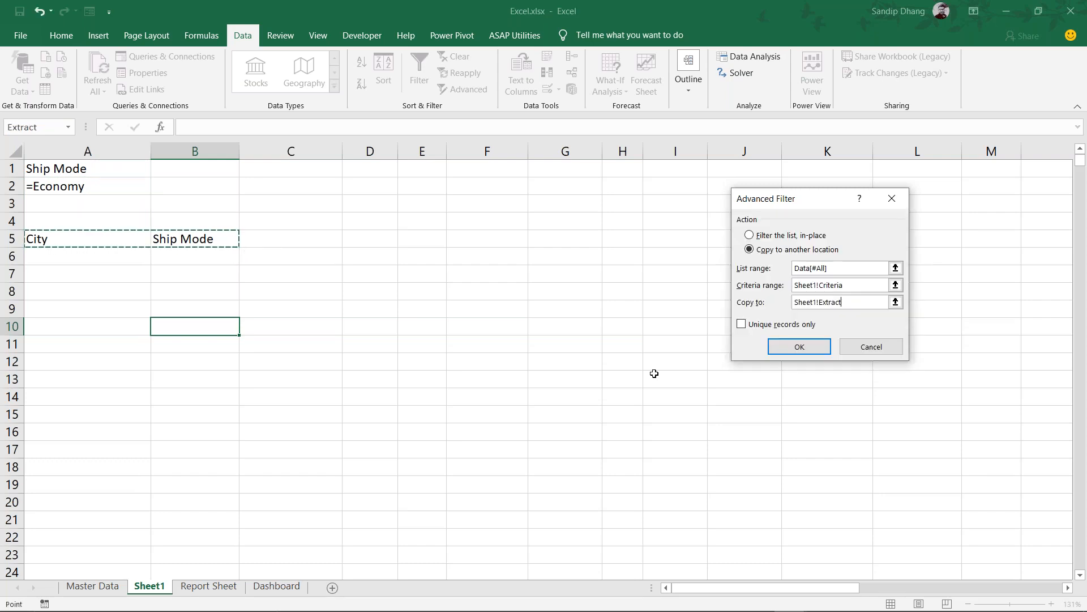
click(799, 345)
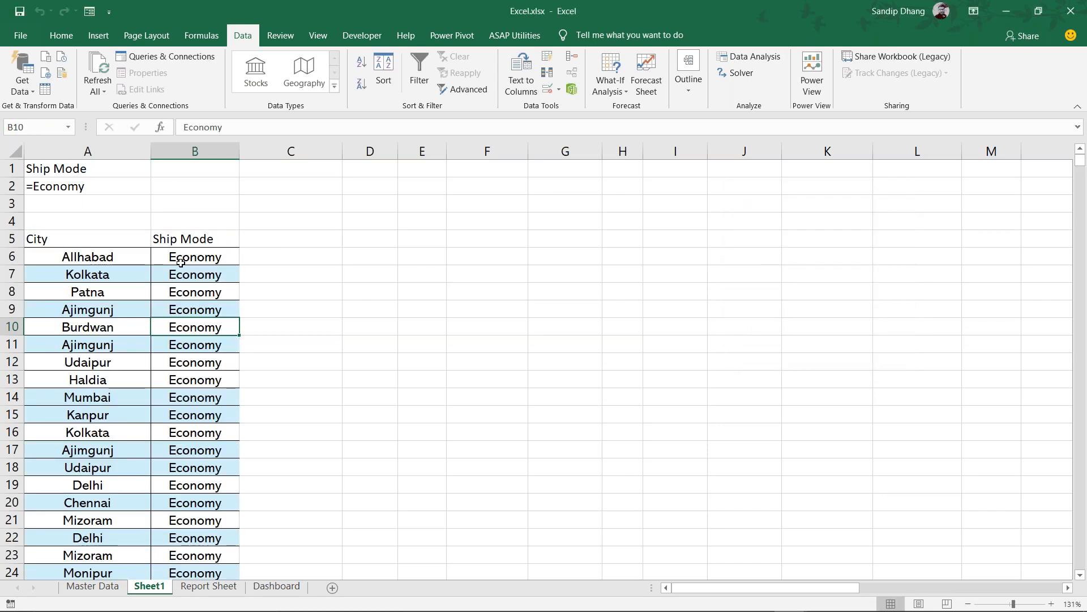
Check the extracted Ship Mode values down column B and the criterion formula in A2
click(224, 256)
key(Down)
key(Down)
key(Down)
key(Down)
key(Down)
key(Down)
key(Down)
key(Down)
key(Down)
key(Down)
key(Down)
key(Down)
key(Down)
key(Down)
key(Down)
key(Down)
key(Down)
key(Down)
key(Down)
key(Down)
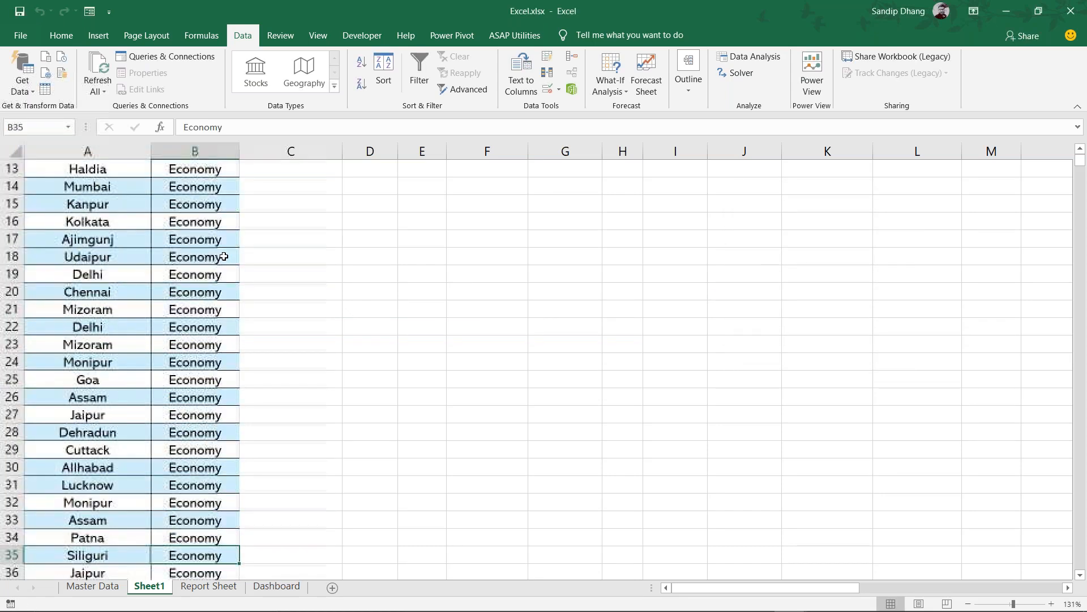
key(Down)
key(Down)
key(Down)
key(Down)
key(Down)
key(Down)
key(Down)
key(Down)
key(Down)
key(Down)
key(Down)
key(Down)
key(Down)
key(Down)
key(Down)
key(Down)
key(Down)
key(Down)
key(Down)
key(Down)
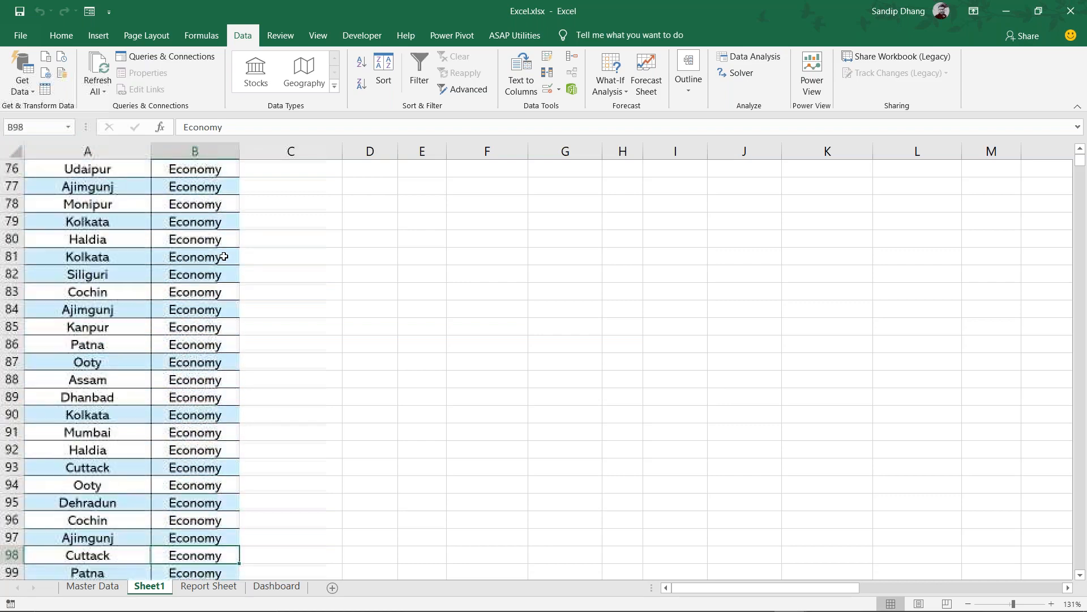
key(Down)
key(Down)
key(Down)
key(Down)
key(Down)
key(Down)
key(Down)
key(Down)
key(Down)
key(Down)
key(Down)
key(Down)
key(Down)
key(Down)
key(Down)
key(Down)
key(Down)
key(Down)
key(Down)
key(Down)
key(Up)
key(Up)
key(Up)
key(ctrl+Up)
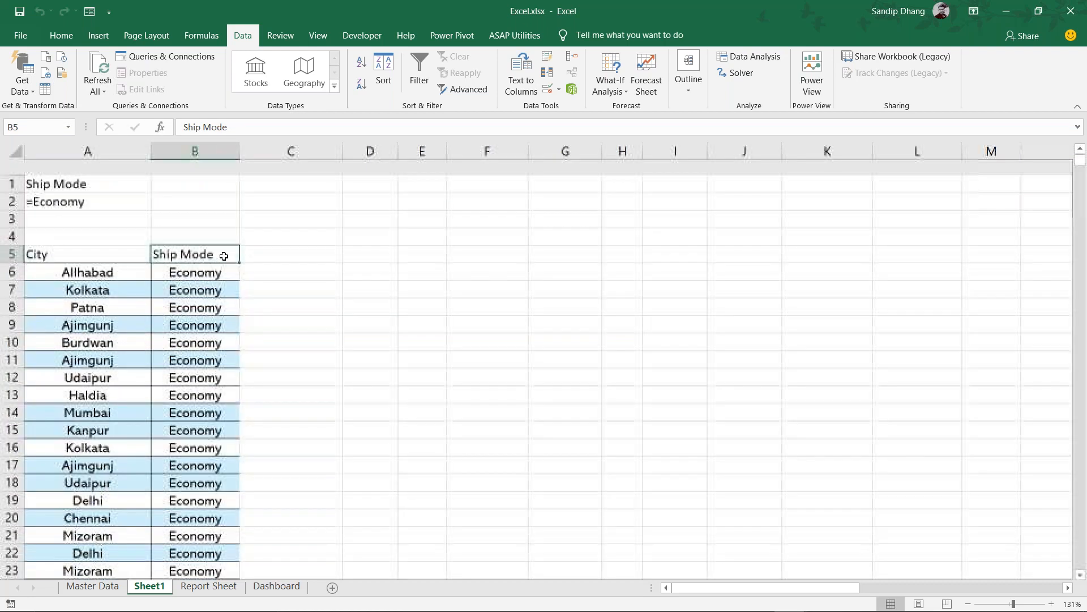
click(76, 188)
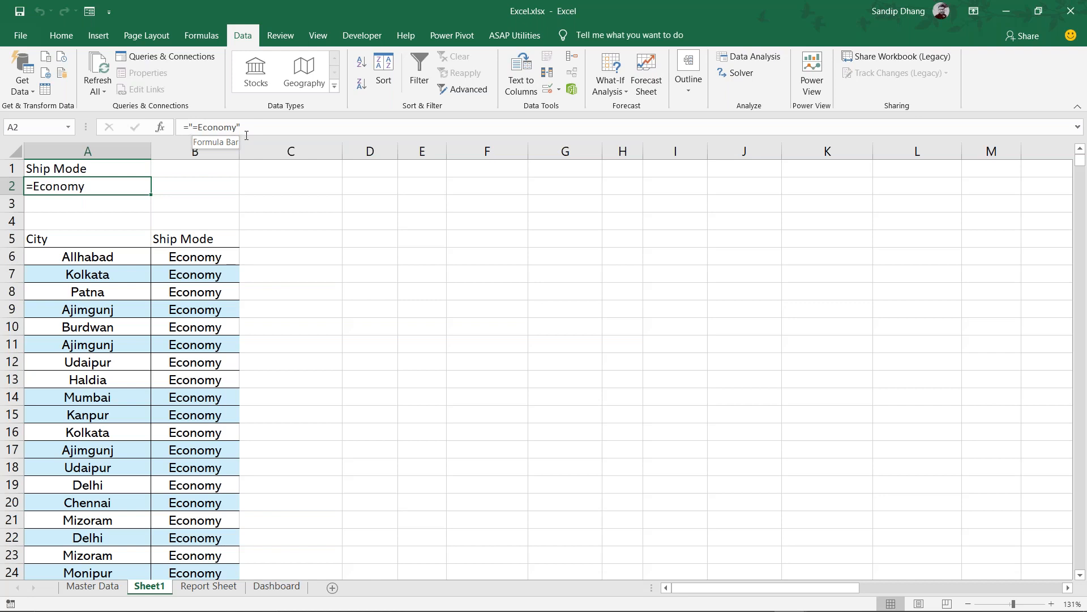
click(264, 188)
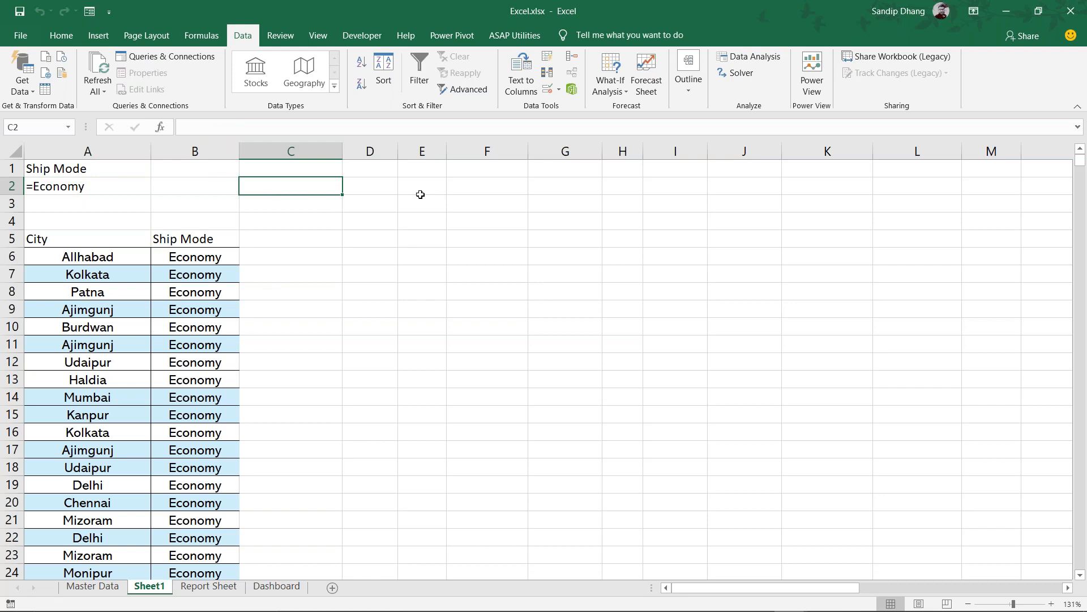
text(*?~)
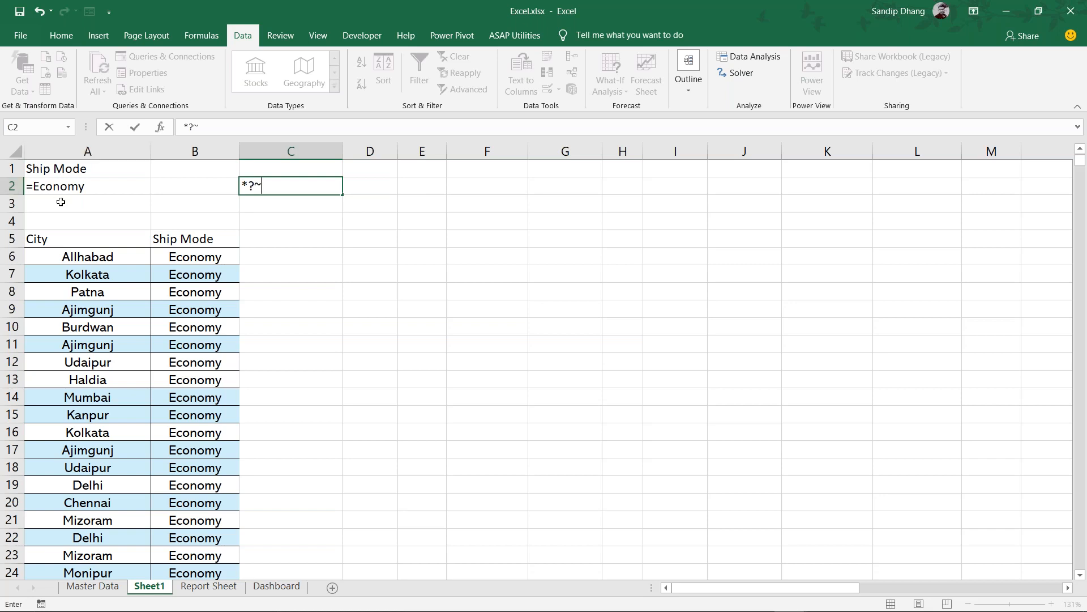
key(BackSpace)
key(BackSpace)
click(196, 186)
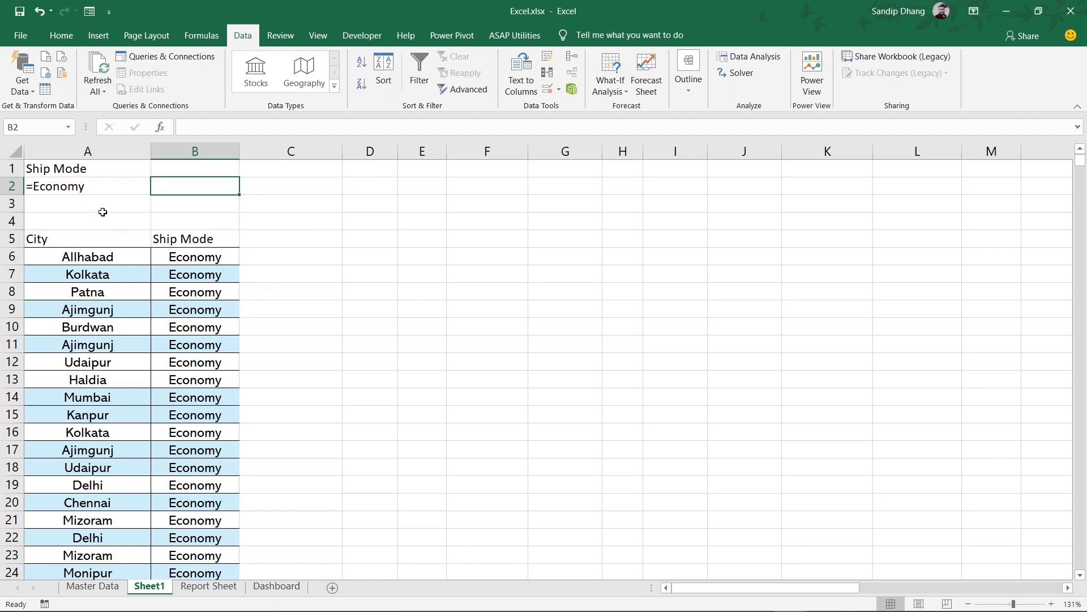
Enter the logic notes "and" in F8 and "or" in F9, beside the extracted results
mouse_move(75, 165)
mouse_down()
mouse_move(91, 181)
mouse_move(82, 184)
mouse_up()
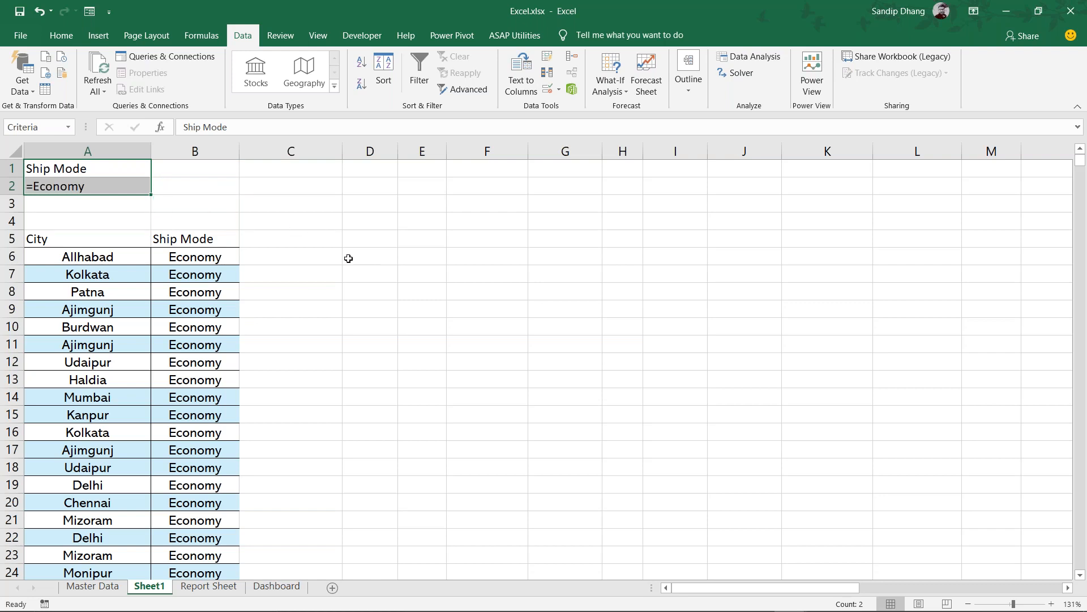
click(400, 252)
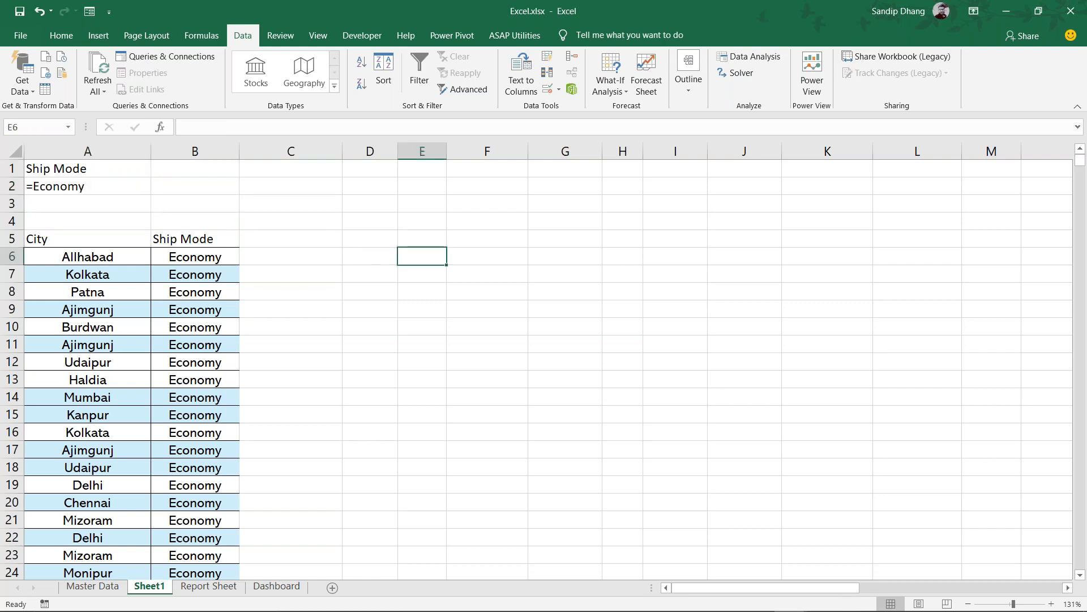
click(465, 291)
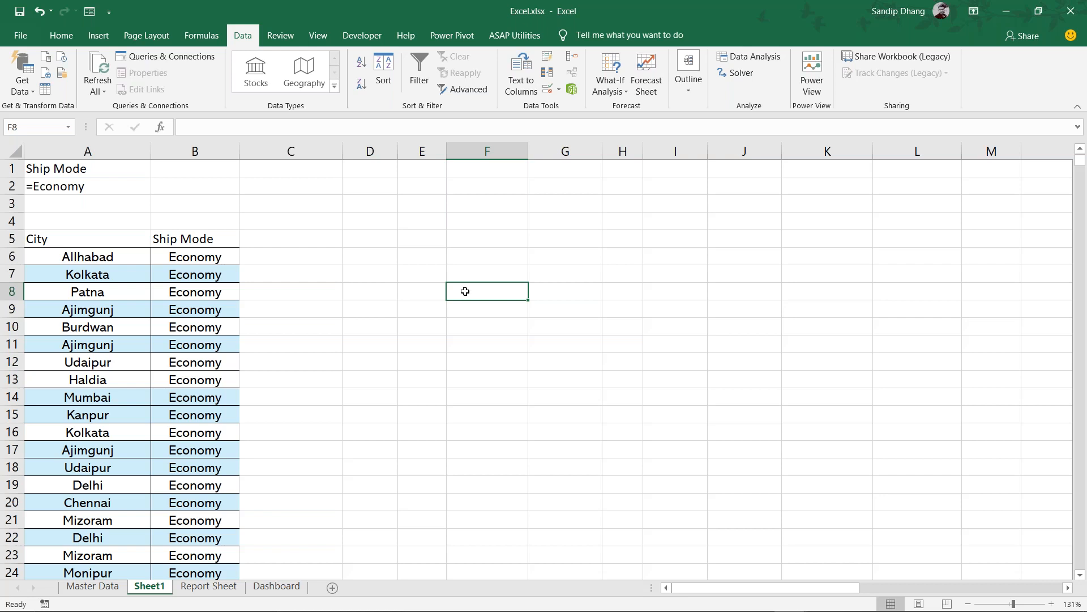
text(and)
key(Return)
text(or)
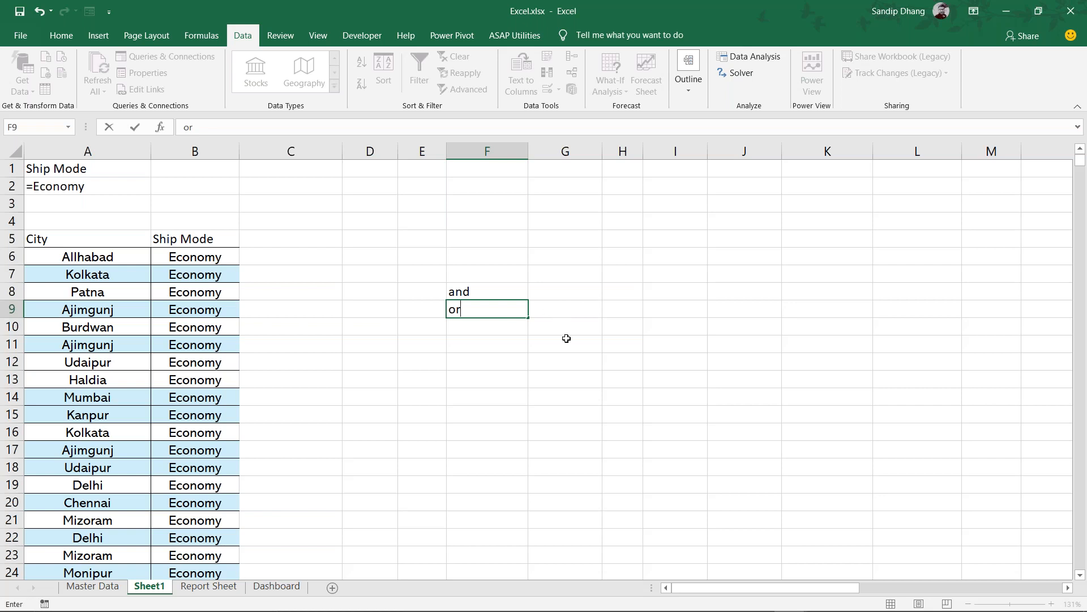
key(Return)
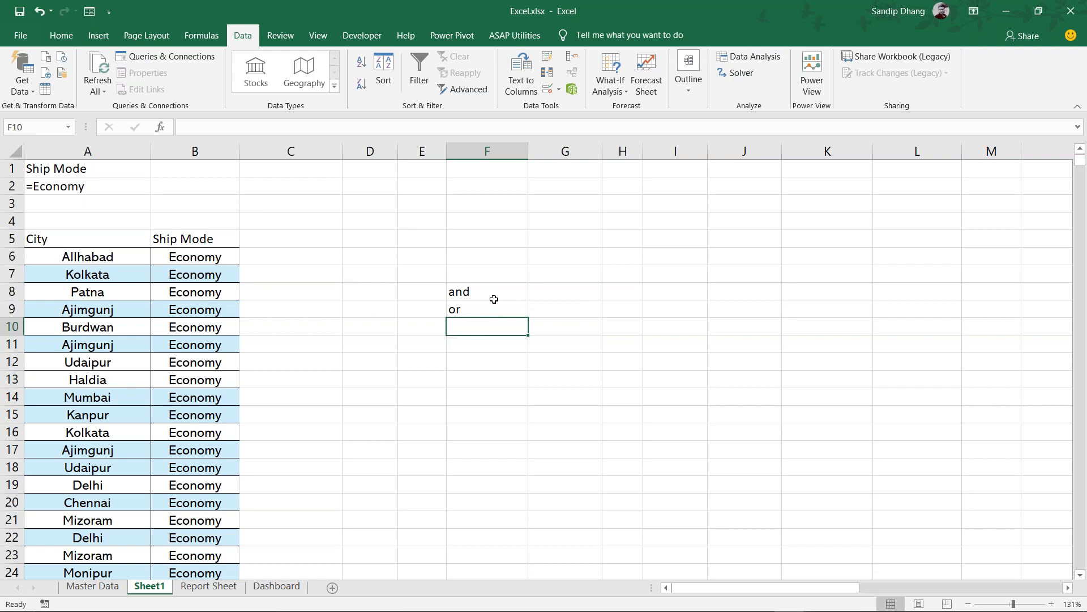
drag(494, 299, 498, 308)
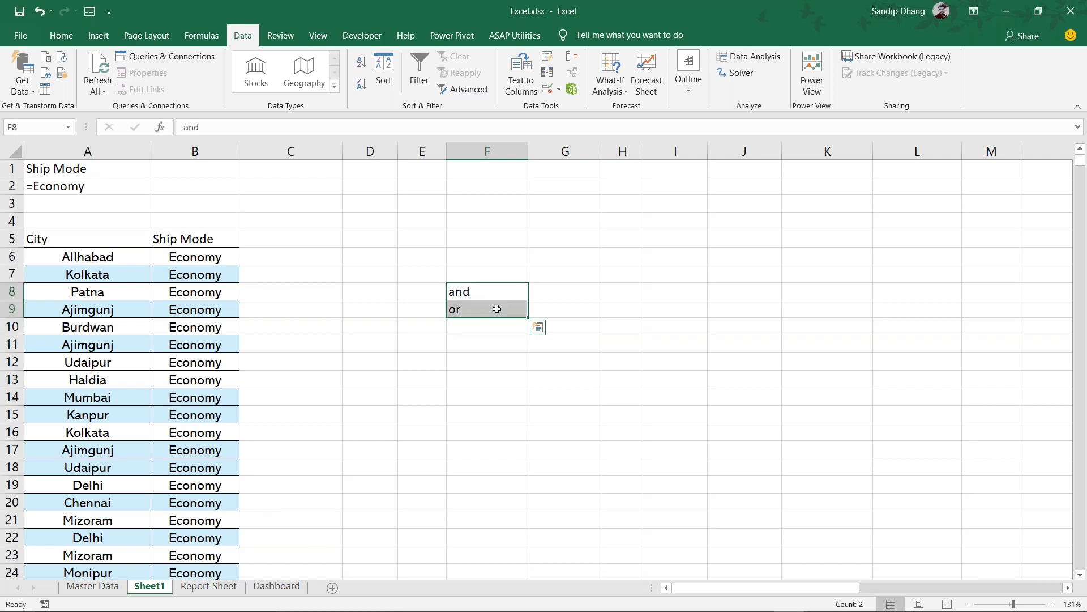
click(518, 376)
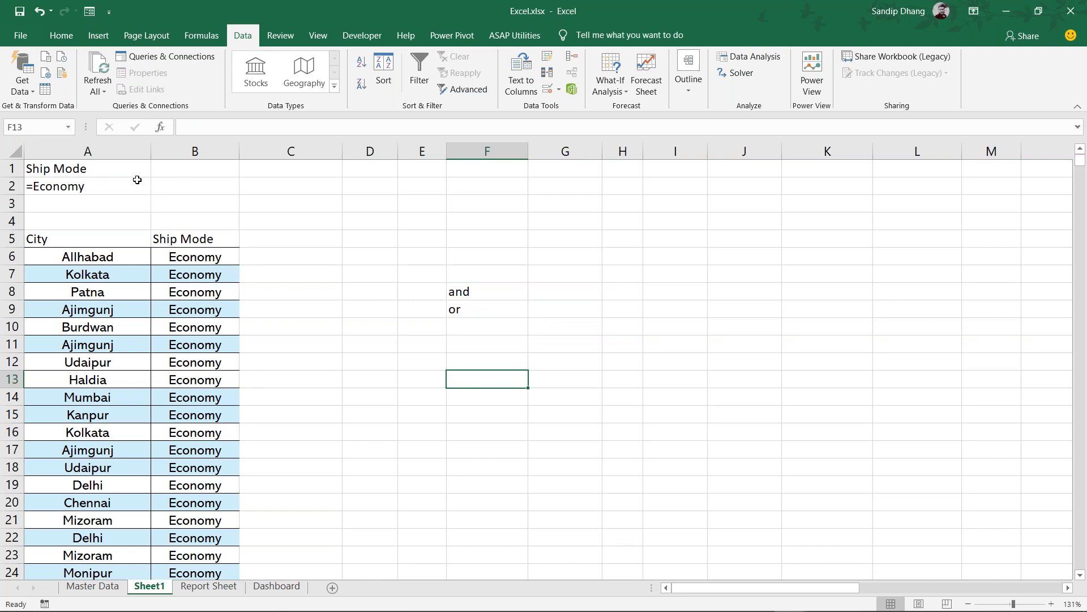
Enter the sample labels "criteria1" in I4 and "criteria 2" in J4, side by side in one row
click(652, 219)
text(crit)
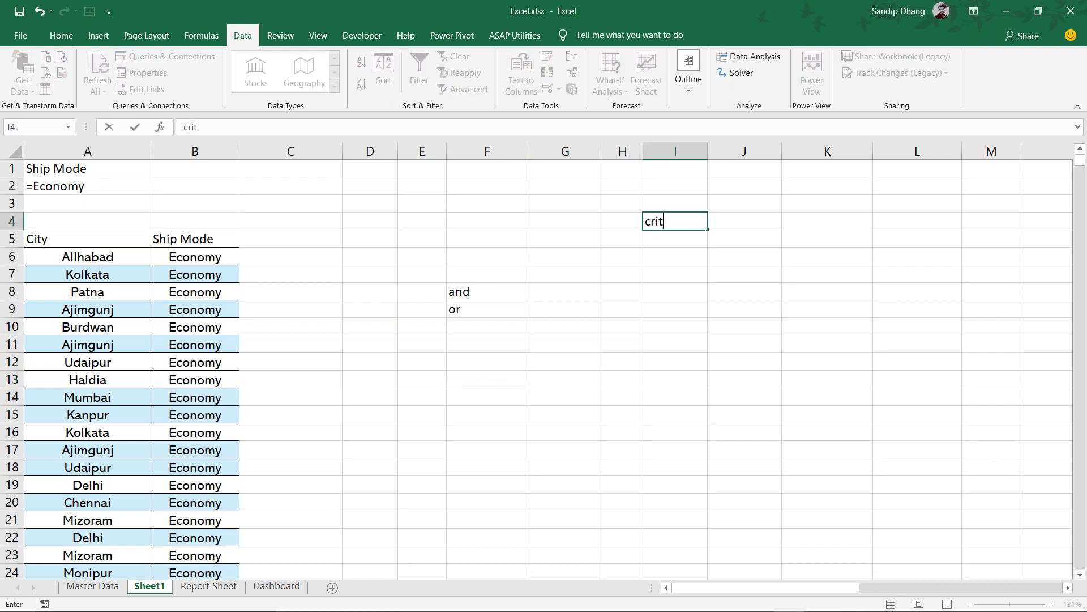
text(eria1)
key(Tab)
text(ci)
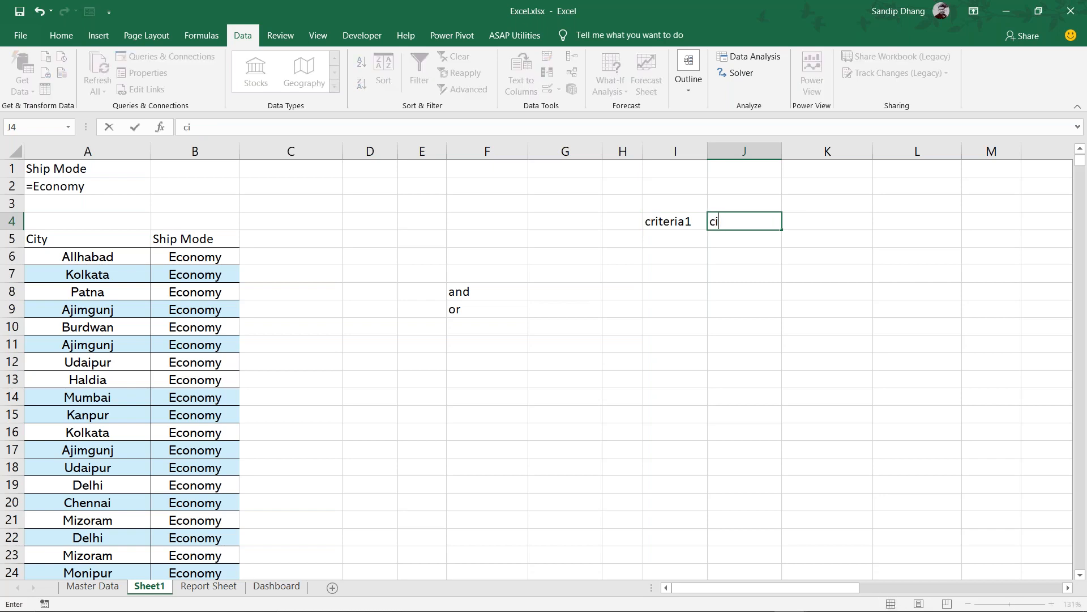
text(riteria 2)
key(Return)
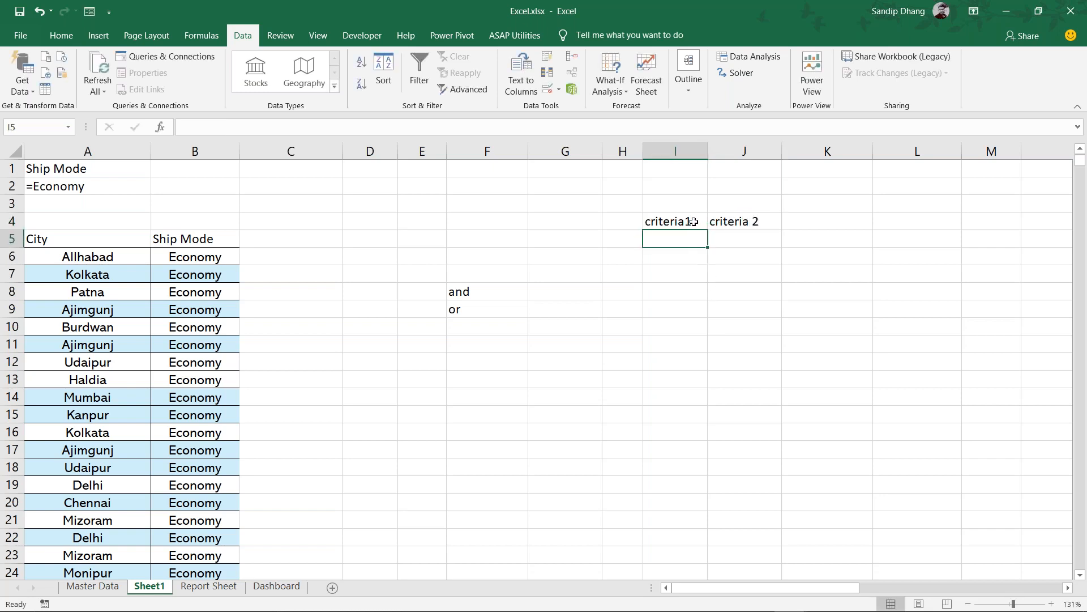
drag(696, 221, 748, 216)
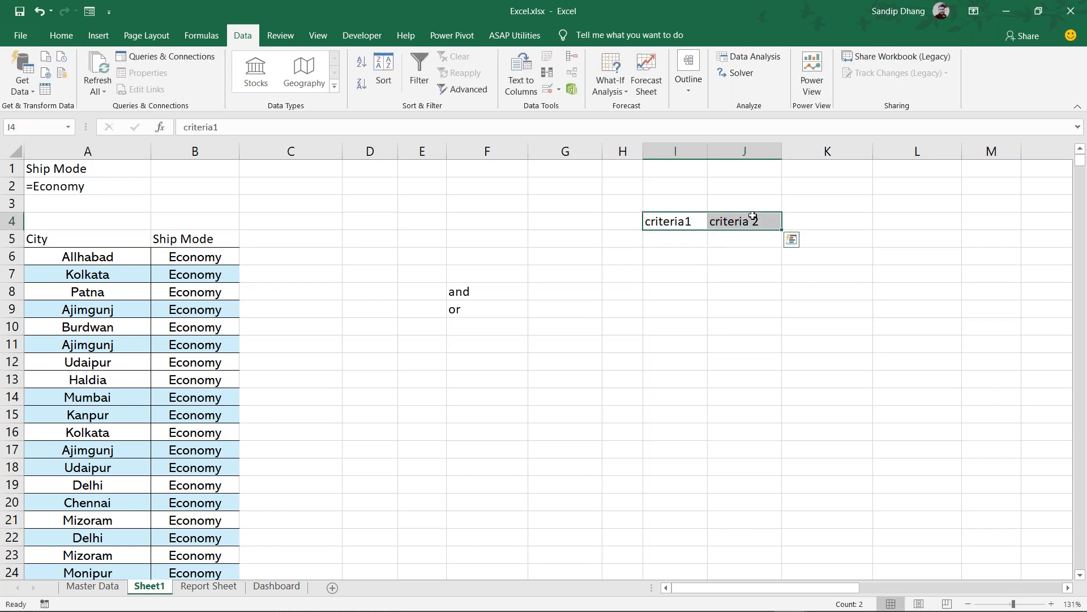
Label the side-by-side criteria with "and" in I3 and select I4:J4
click(693, 202)
text(and)
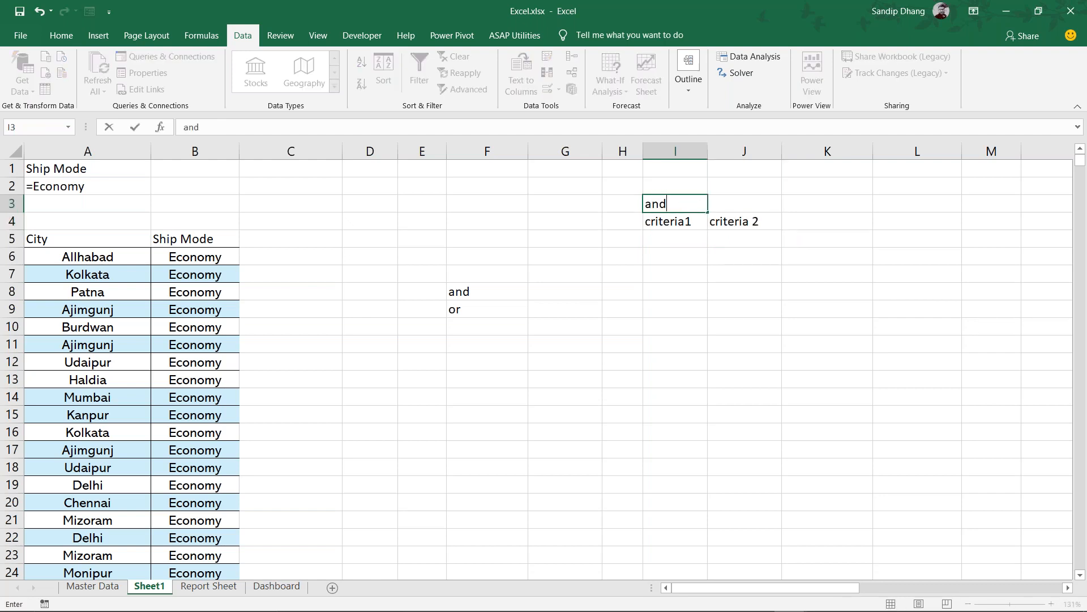
key(Return)
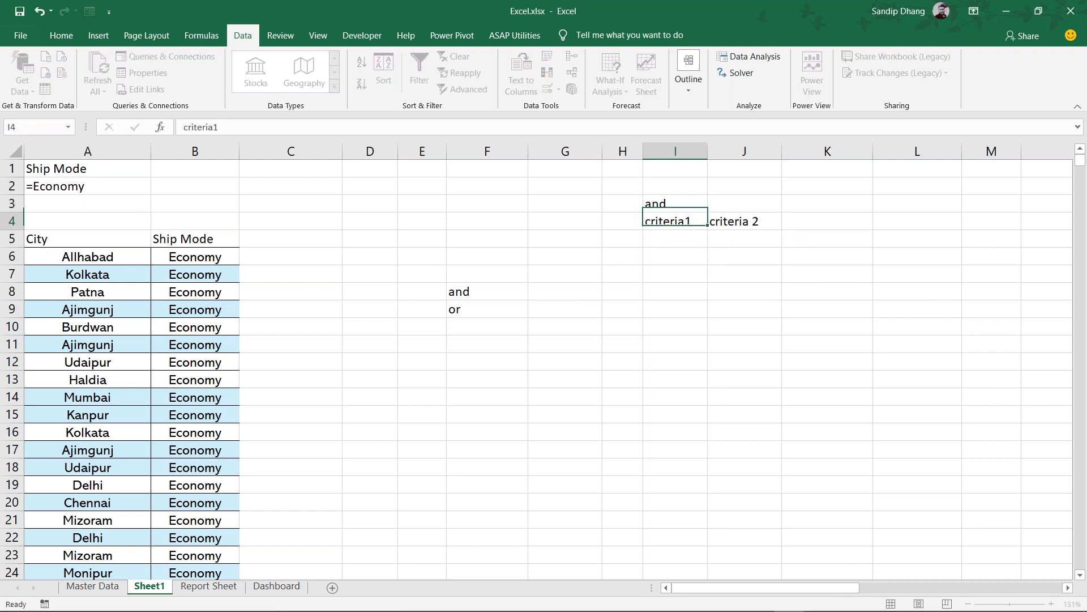
drag(672, 223, 731, 223)
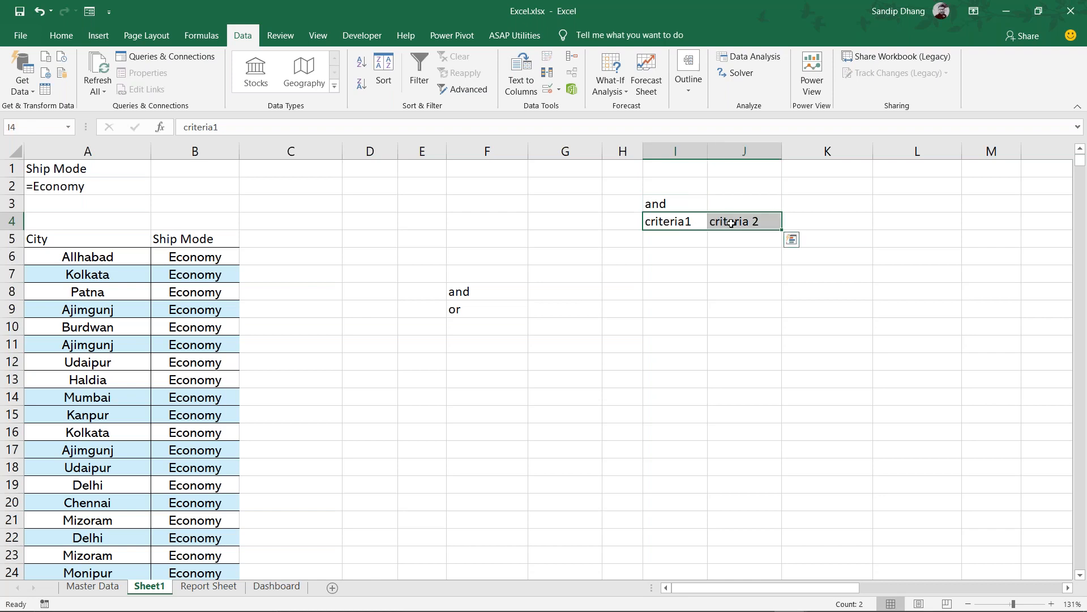
Paste a transposed copy of the two criteria labels into I7:I8 and label them "Or" in I6
key(ctrl+c)
click(686, 270)
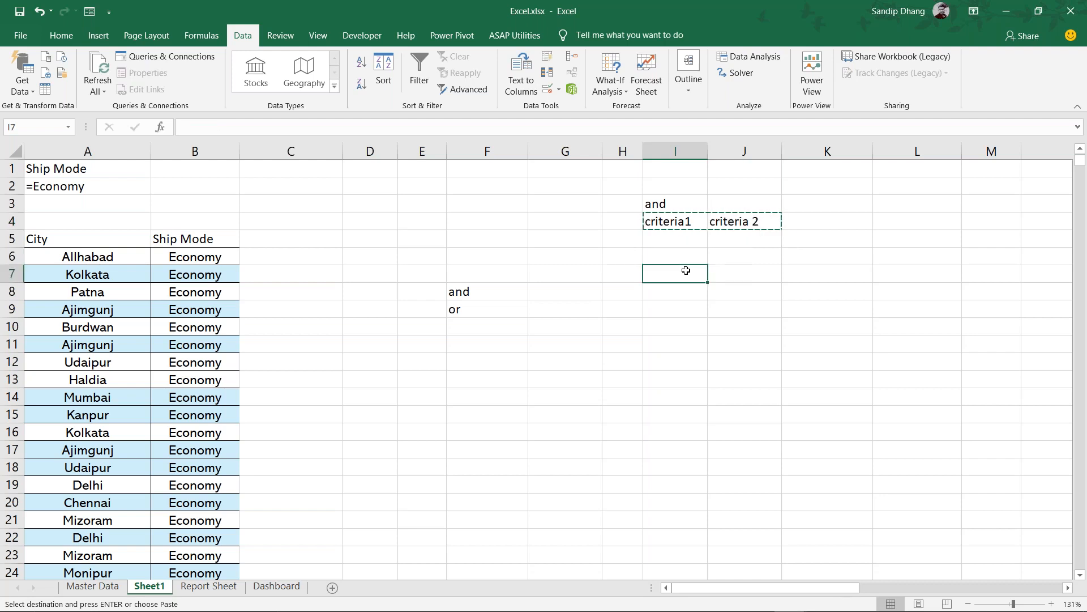
right_click(686, 270)
click(778, 331)
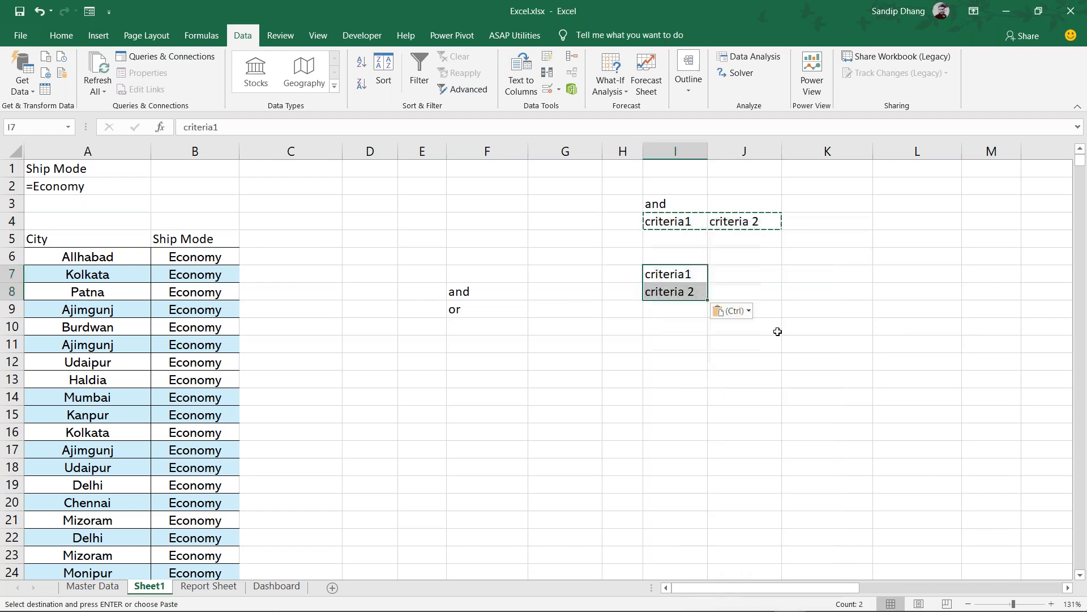
click(679, 260)
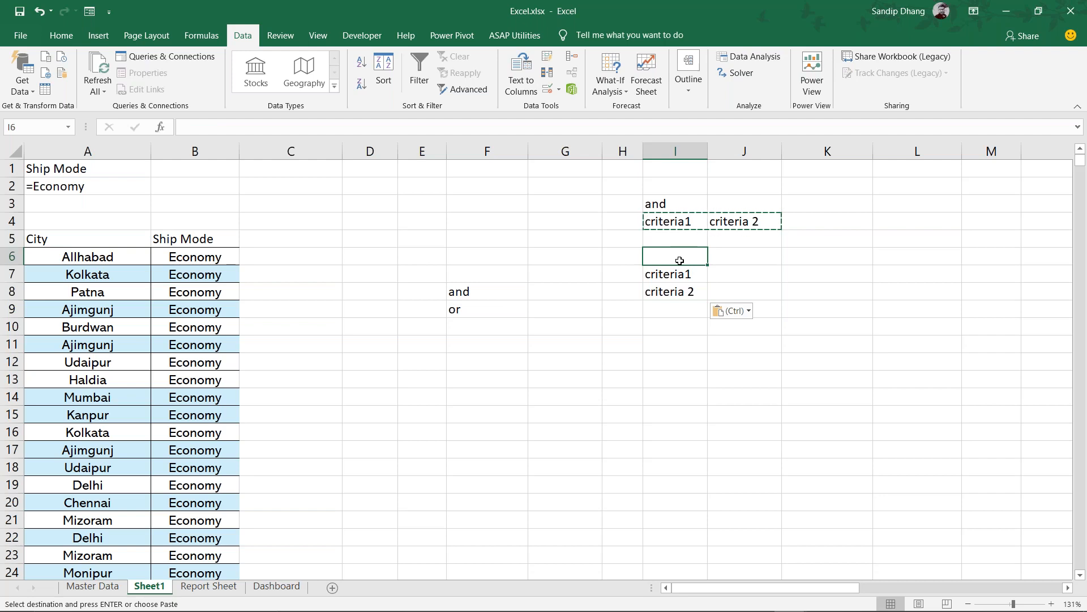
text(Or)
key(Return)
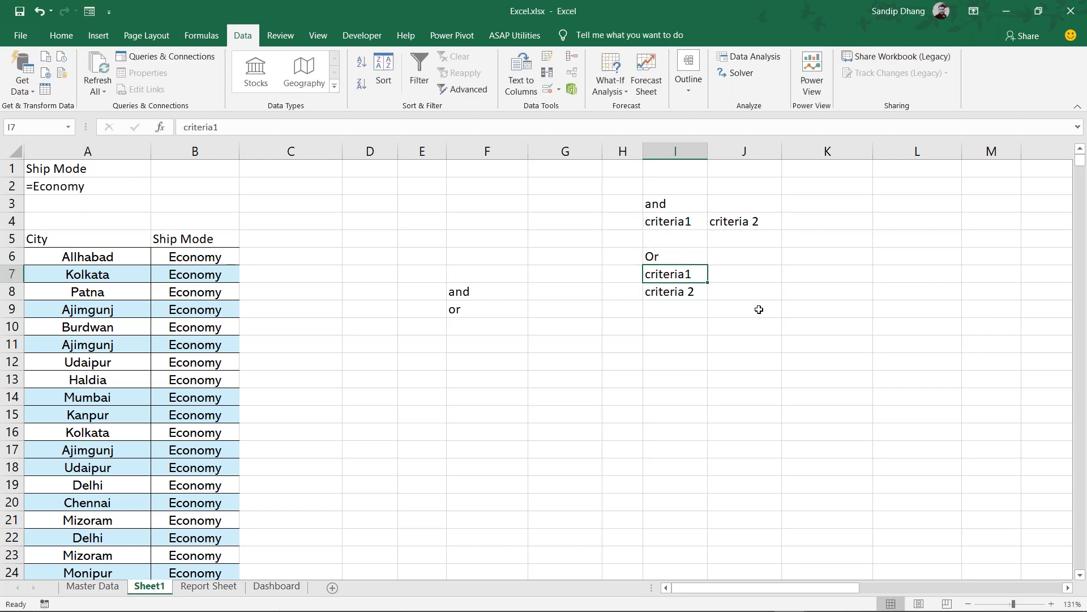
Review the "and" and "Or" criteria layouts, and examine the Ship Mode and Segment values in Master Data
drag(662, 201, 737, 226)
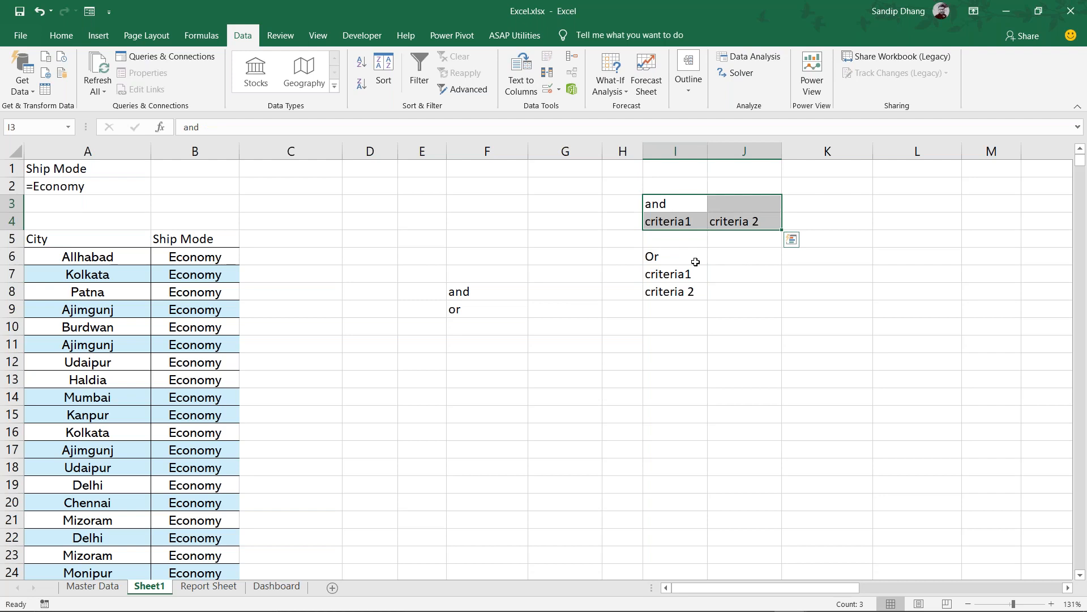
click(695, 262)
key(shift+Down)
key(shift+Down)
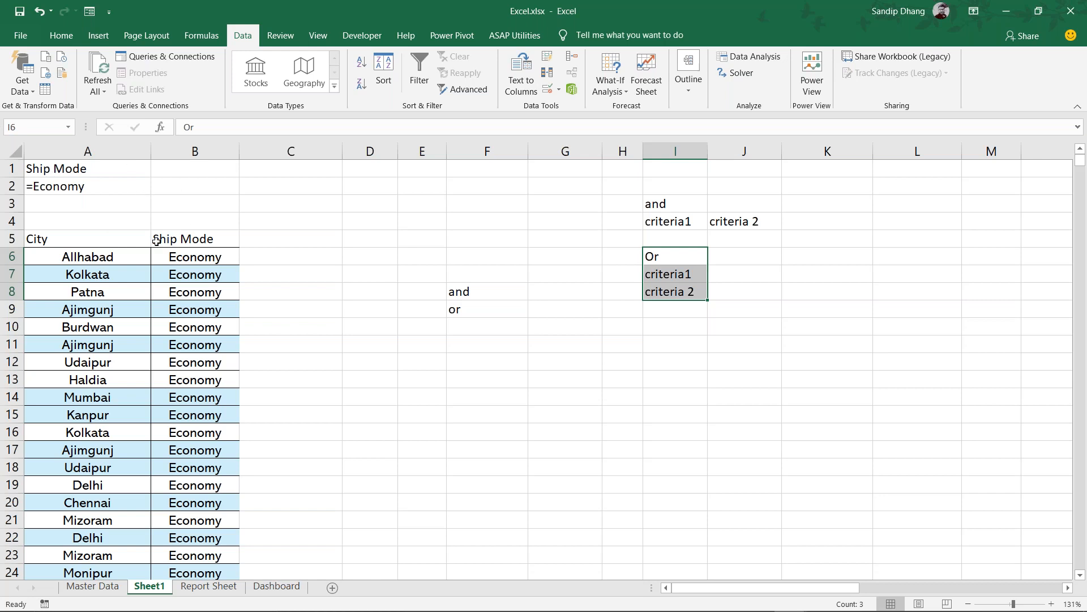
click(91, 588)
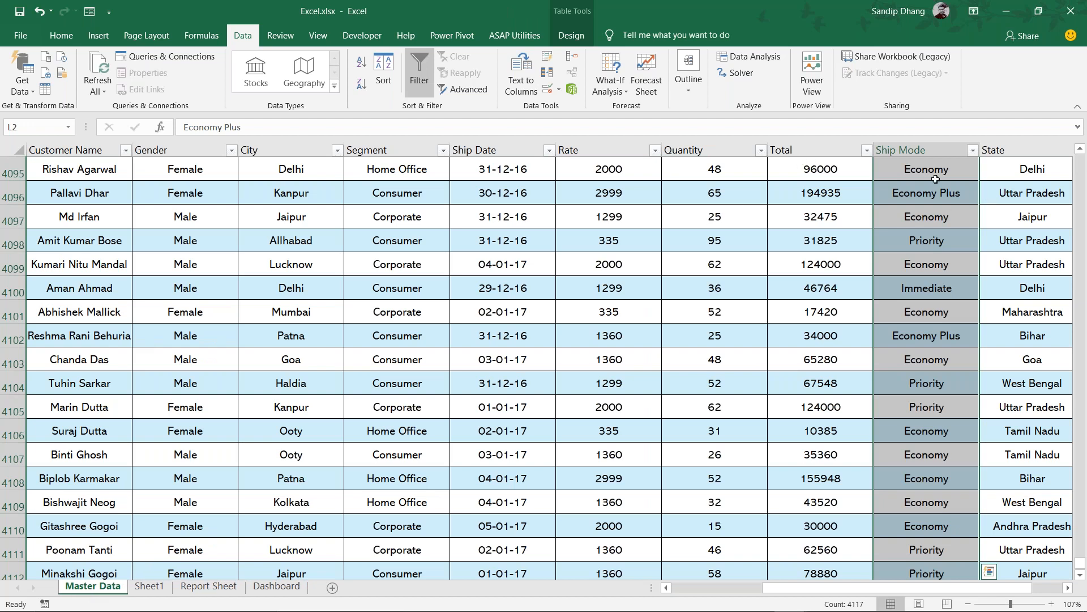
click(919, 169)
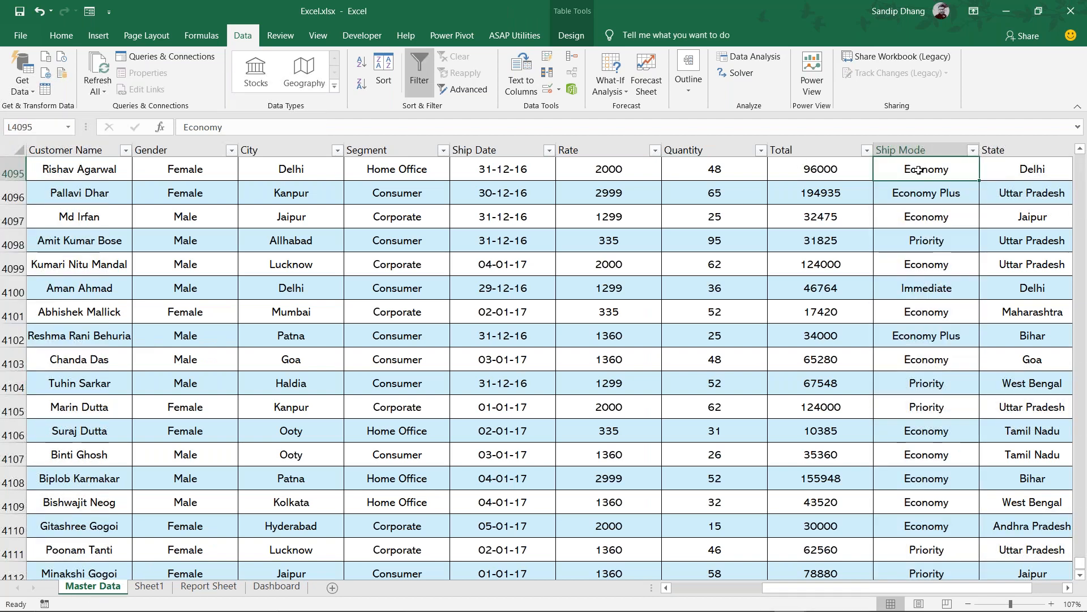
click(389, 168)
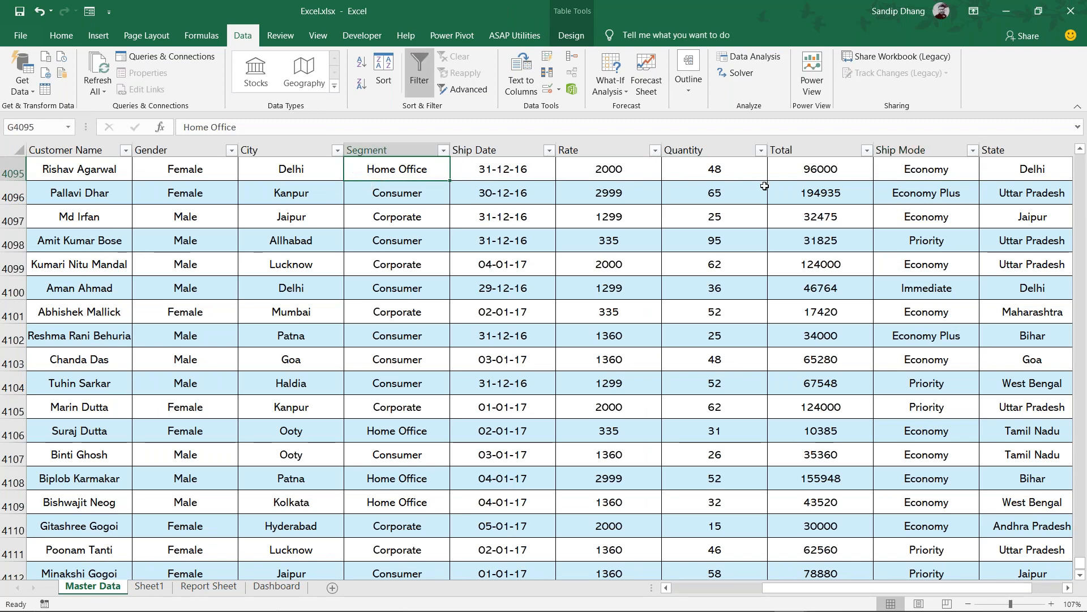
click(412, 219)
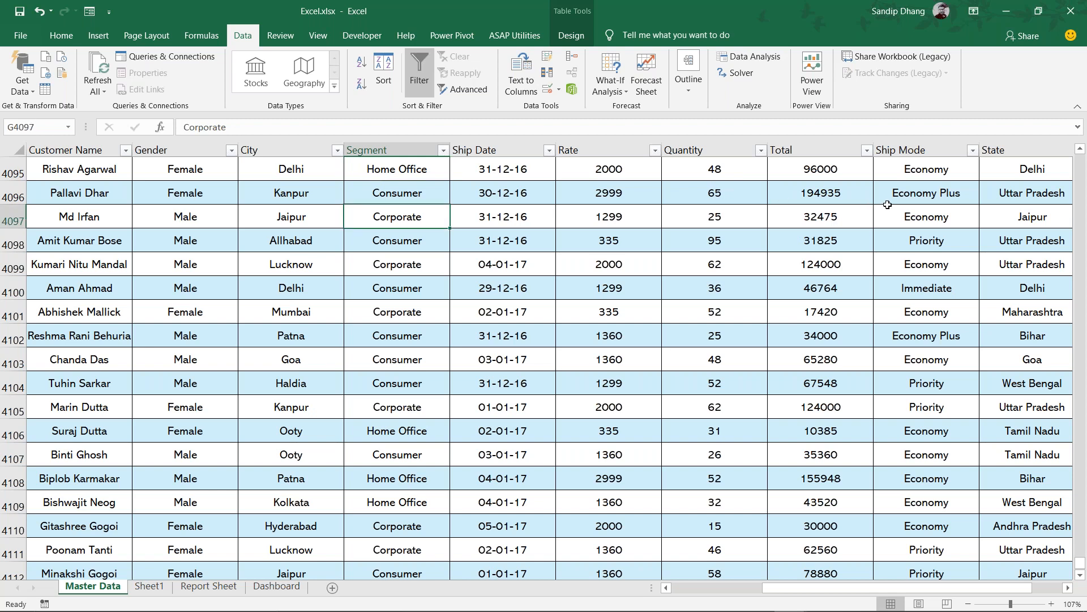
click(935, 234)
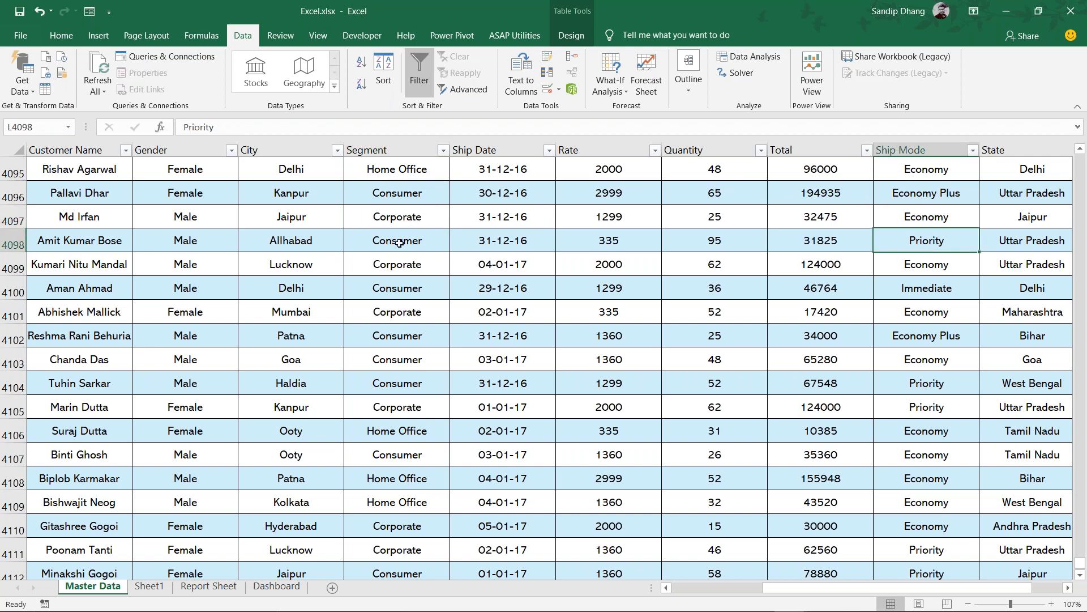
Add a second criterion on Sheet1 beside Ship Mode, with "Segment" in B1 and "Home Office" in B2
click(149, 586)
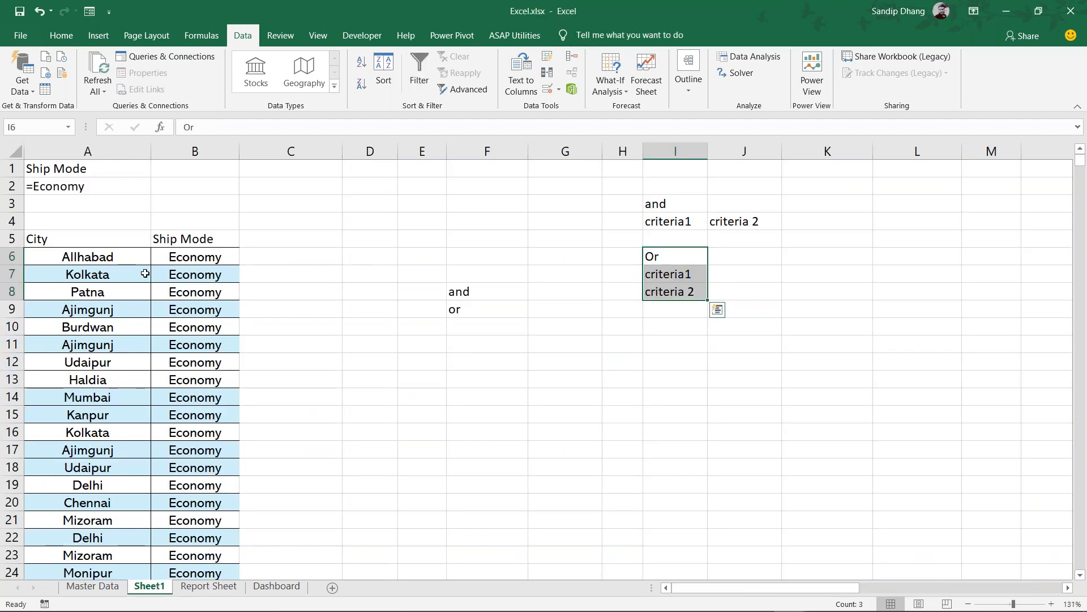
click(206, 167)
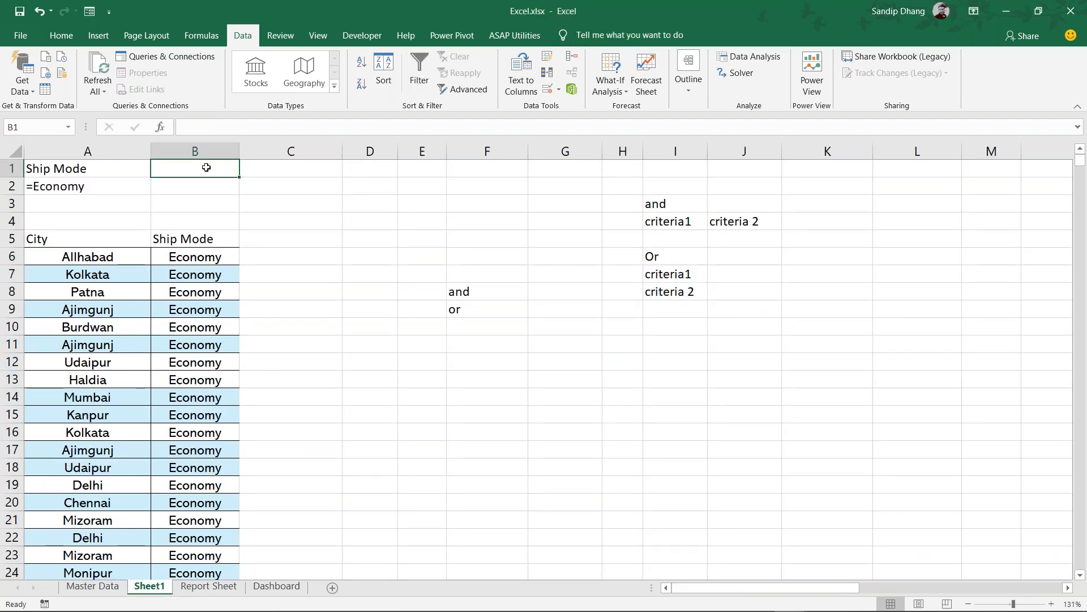
text(Segment)
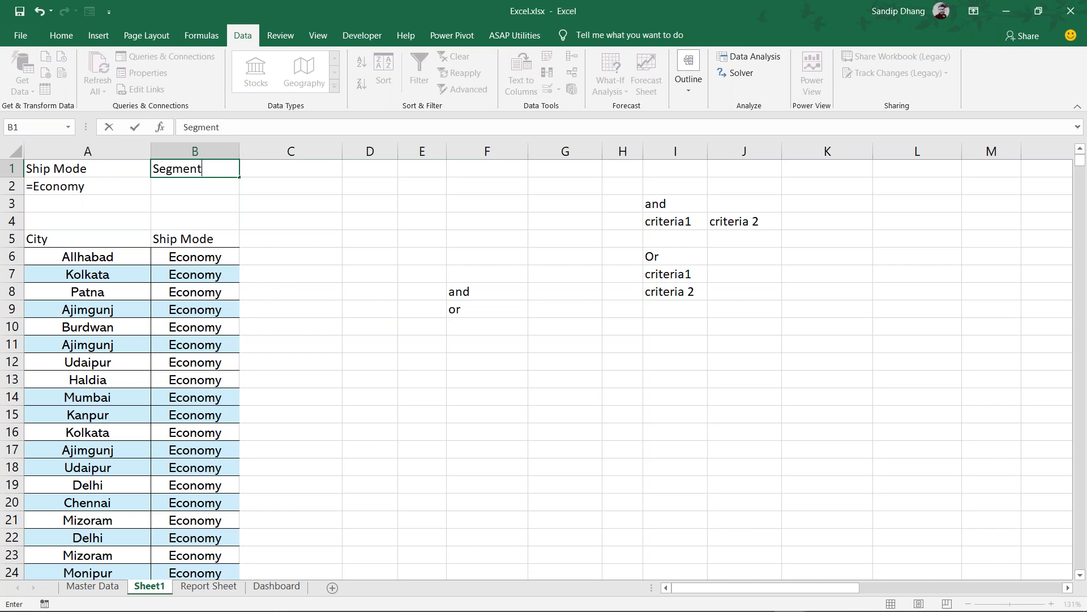
key(Return)
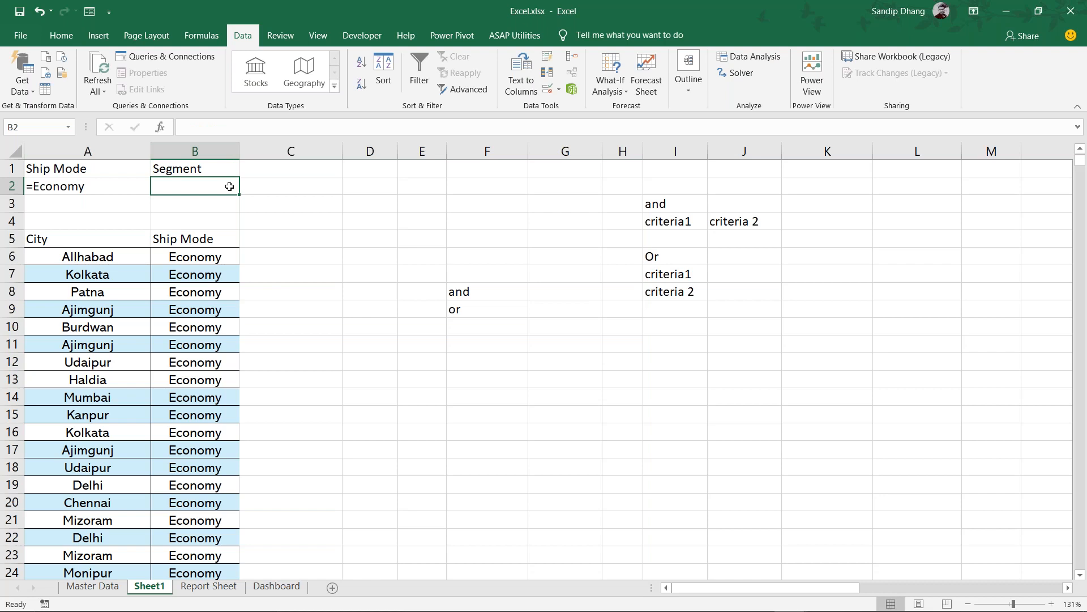
text(Home )
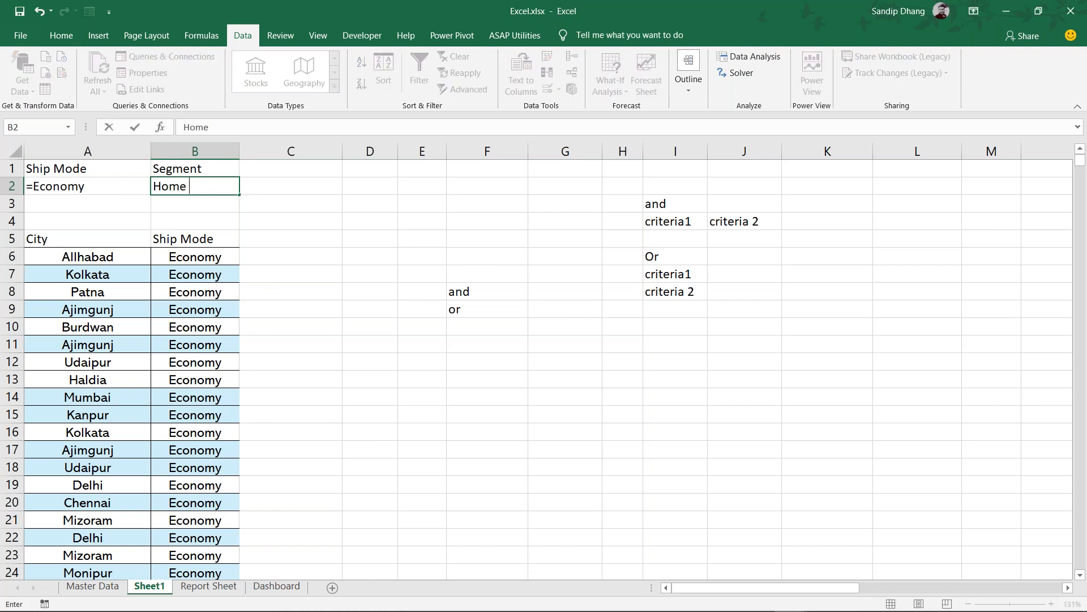
text(Office)
key(Return)
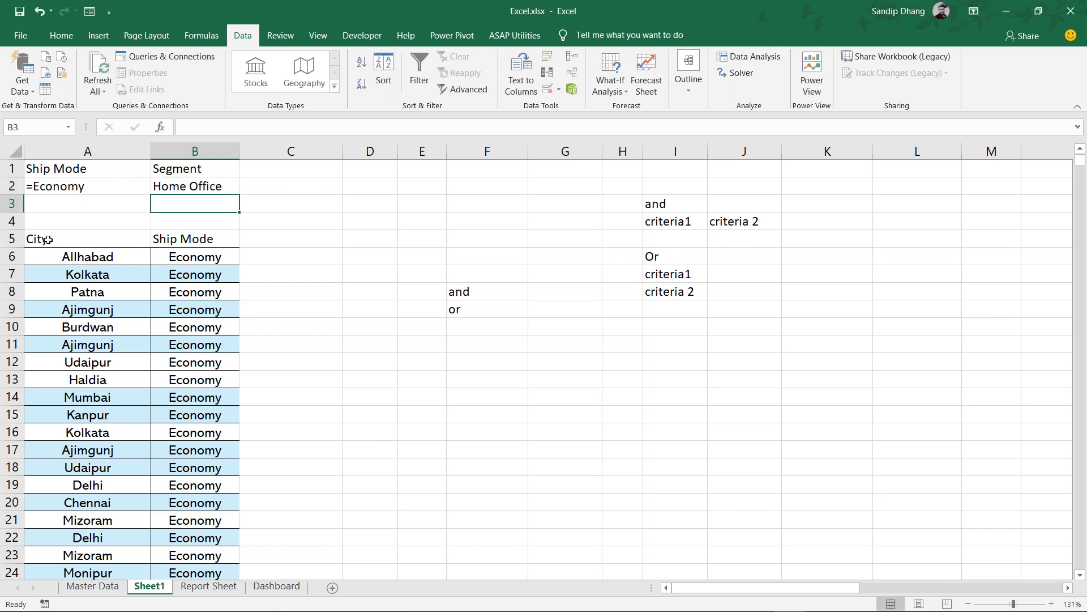
Clear the previous extraction results on Sheet1 from row 6 downward
click(12, 257)
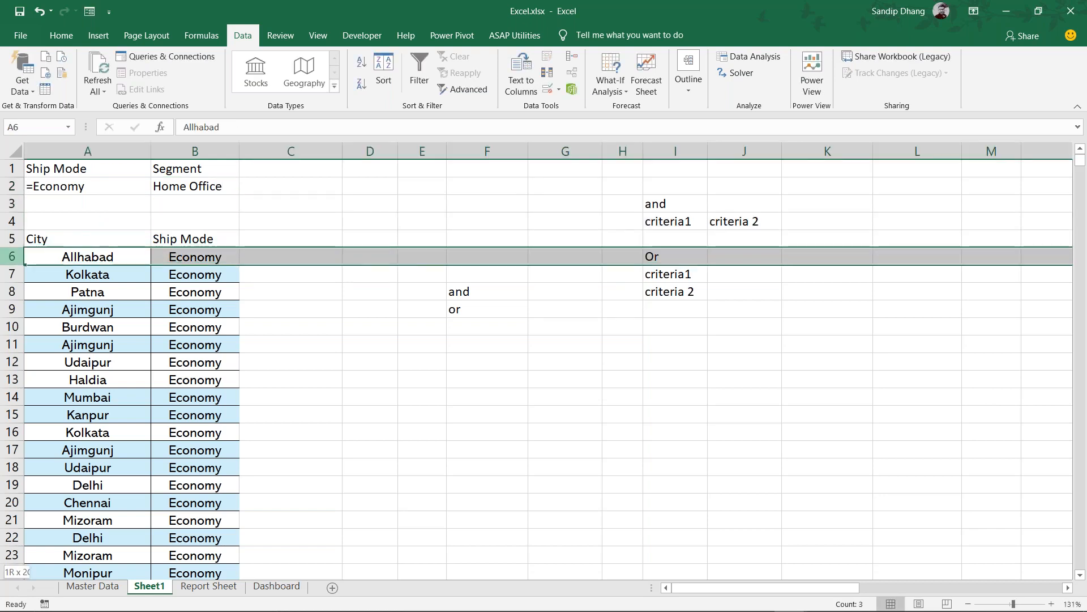
key(ctrl+shift+Down)
key(ctrl+BackSpace)
key(Delete)
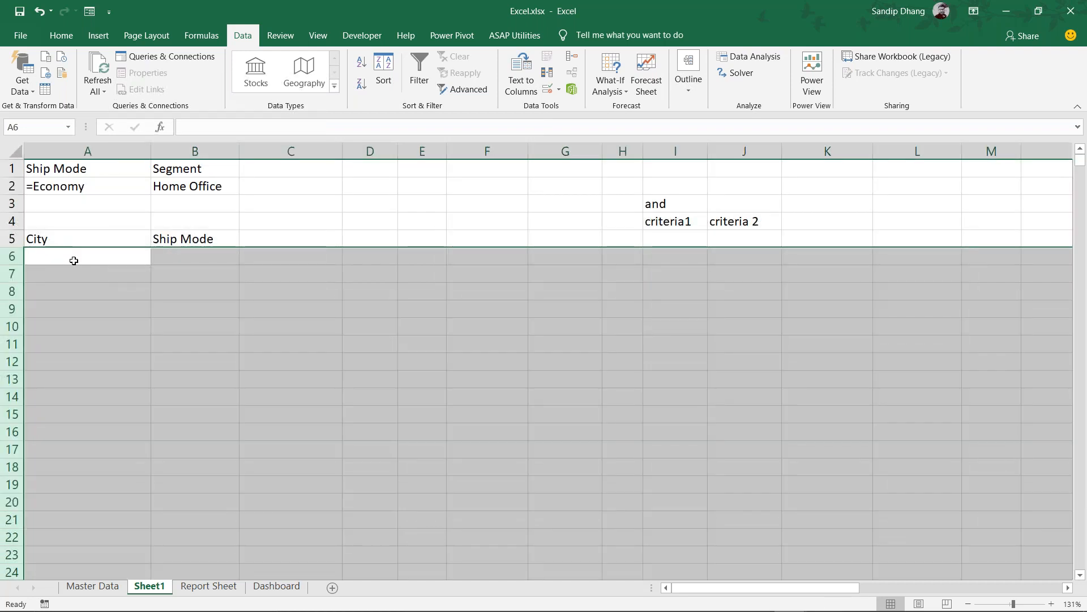
Add the output heading "Segment" in C5, after City and Ship Mode
click(77, 237)
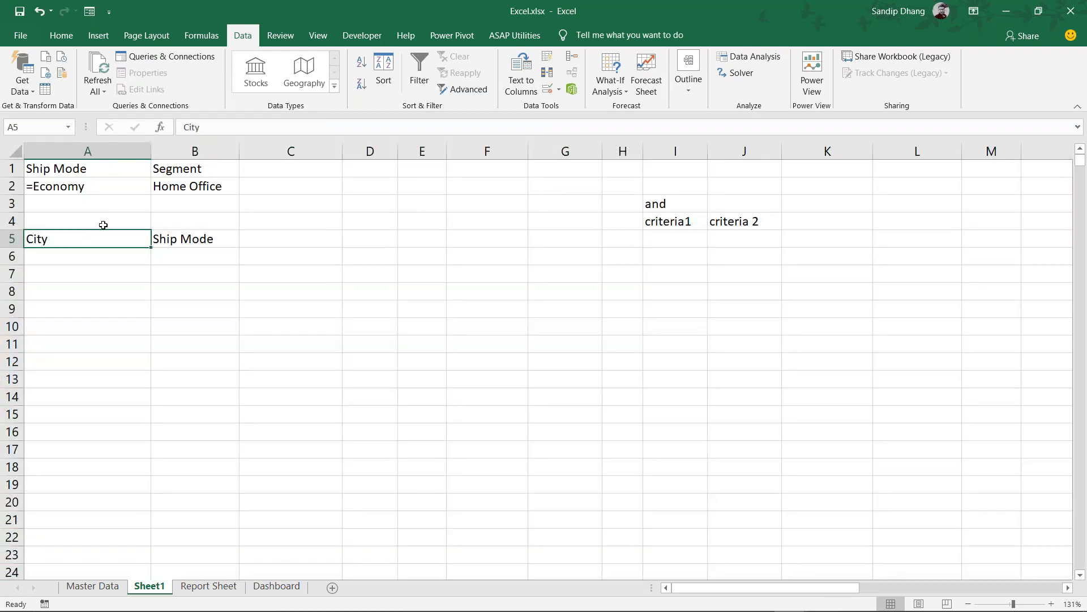
click(287, 238)
text(Segment)
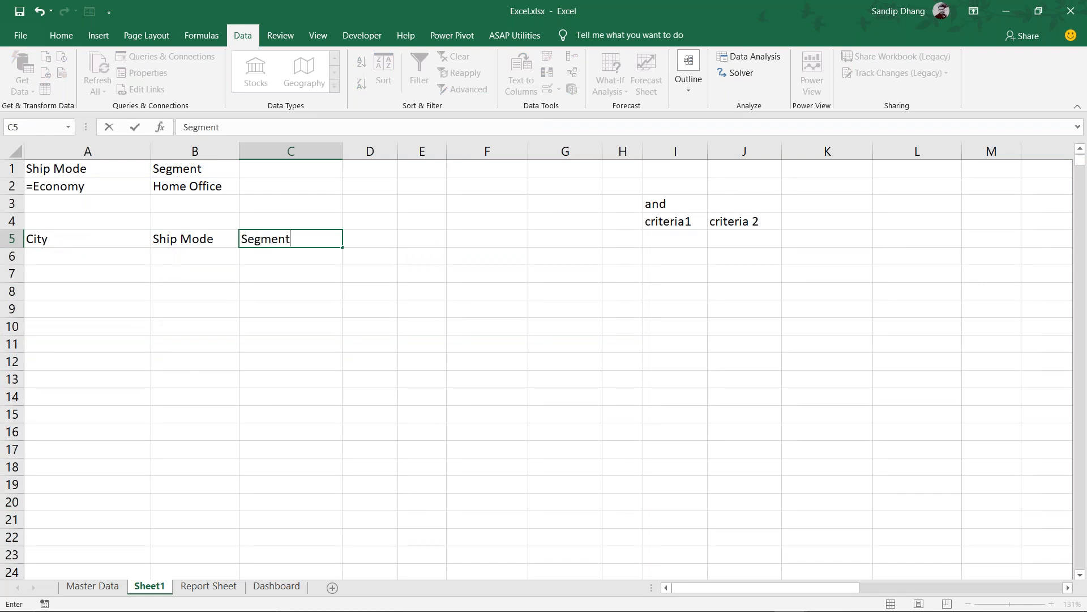
key(Return)
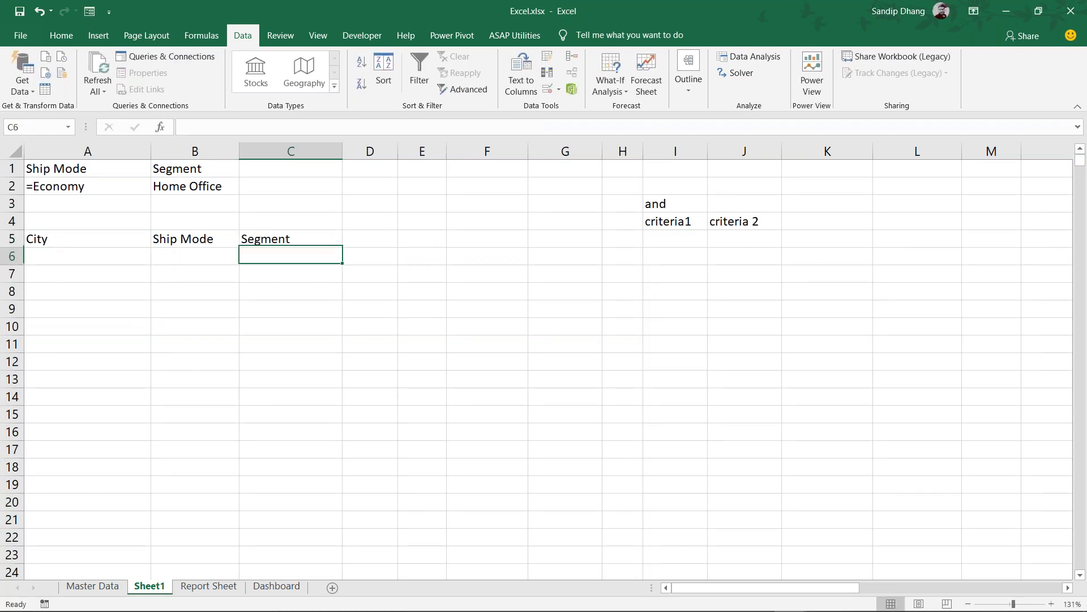
click(127, 255)
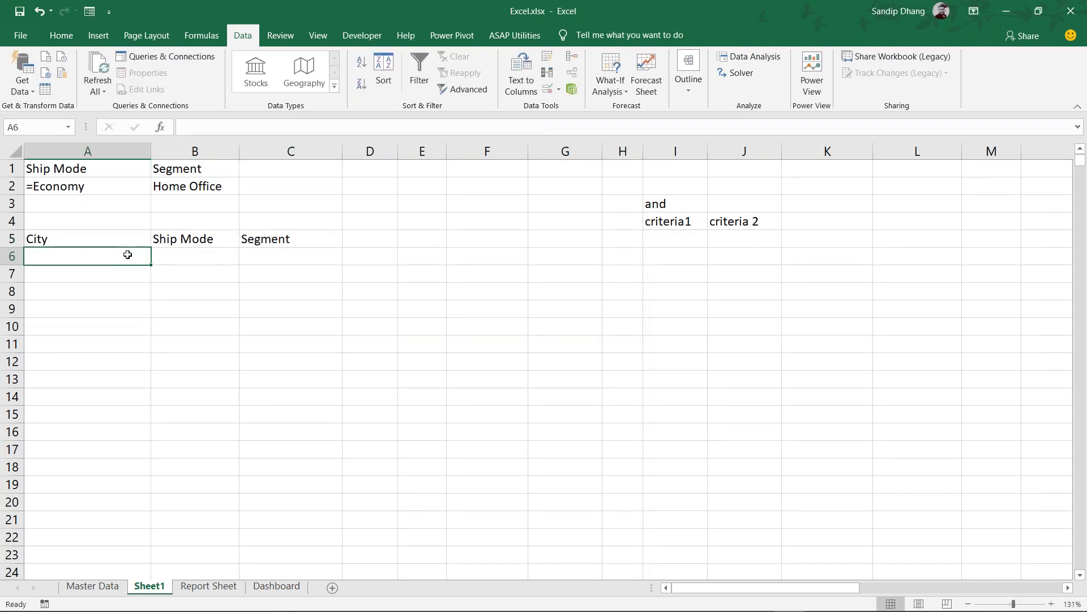
Set up an Advanced Filter copying to another location, with list range Data[#All] and criteria range Sheet1!$A$1:$B$2
click(292, 389)
click(481, 91)
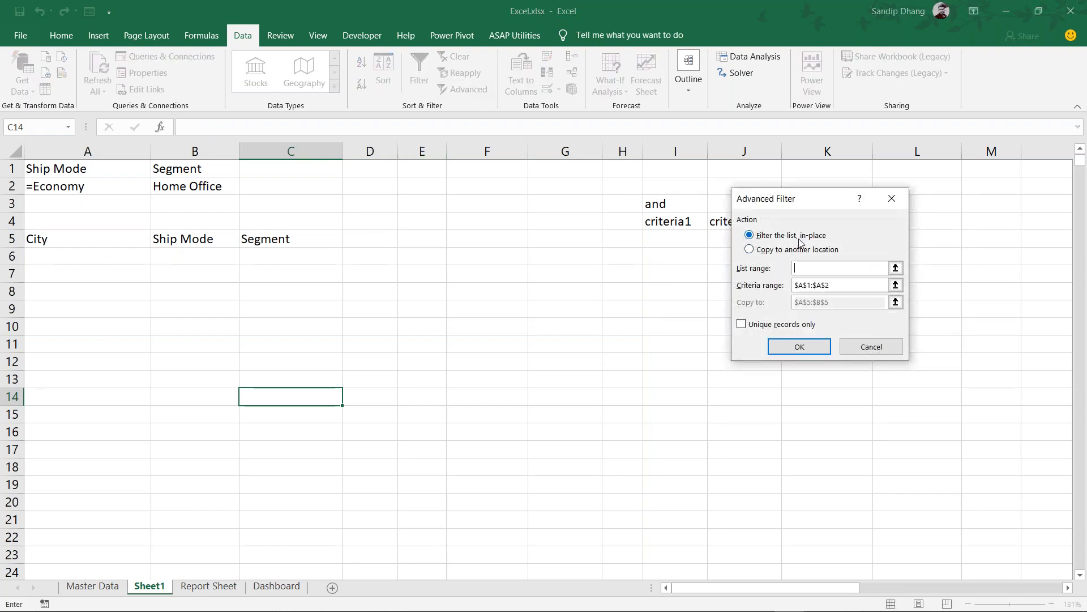
click(801, 252)
click(811, 268)
text(Data[#All)
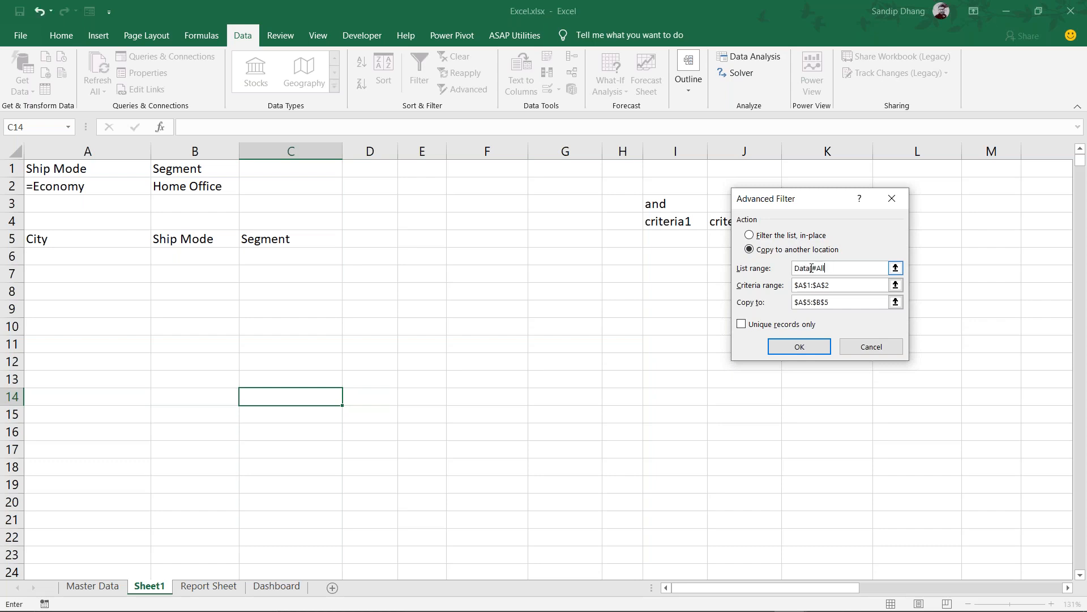
click(850, 287)
drag(848, 286, 754, 287)
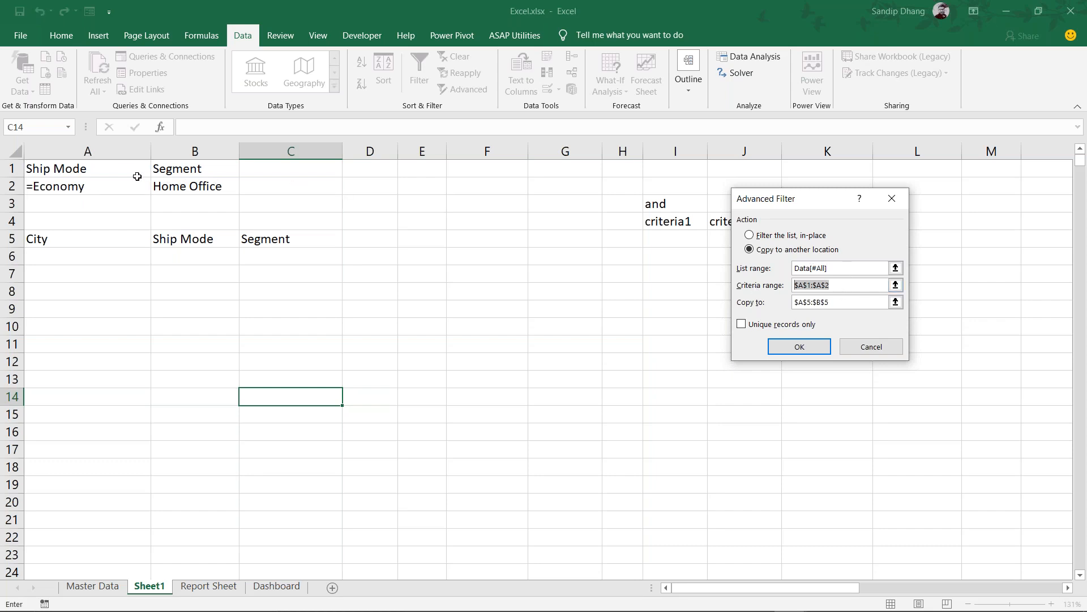
drag(119, 165, 173, 186)
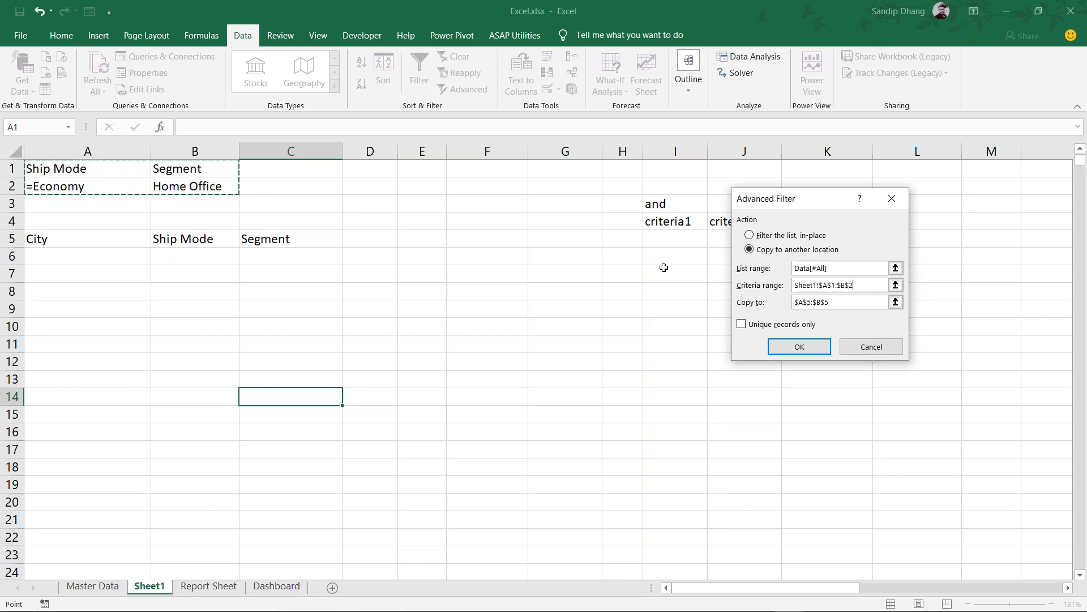
Set the Advanced Filter's copy-to range to Sheet1!$A$5:$C$5 and run the extraction
click(813, 303)
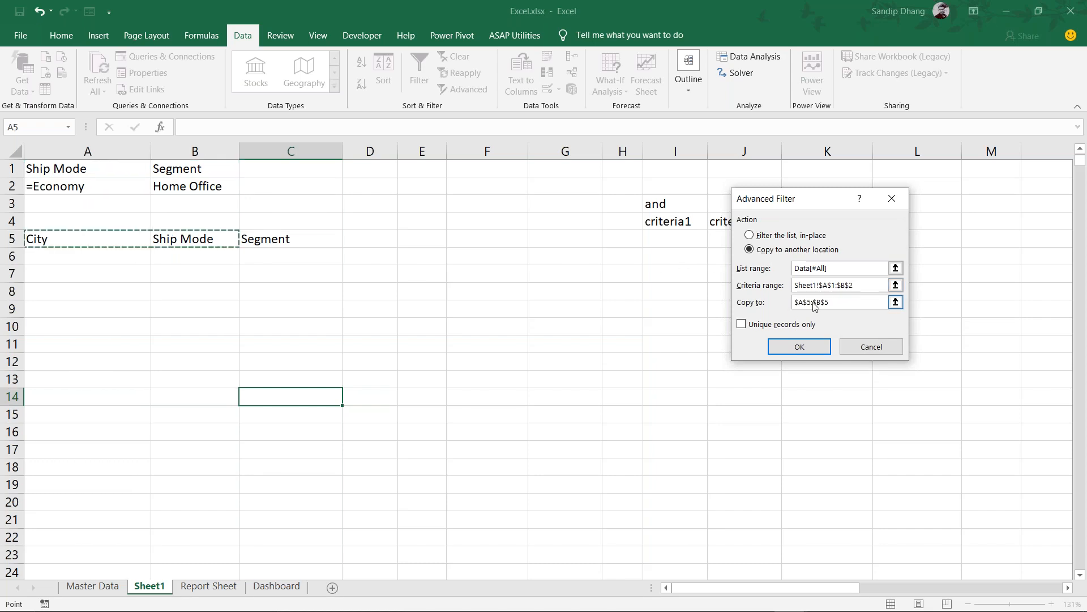
click(761, 305)
key(BackSpace)
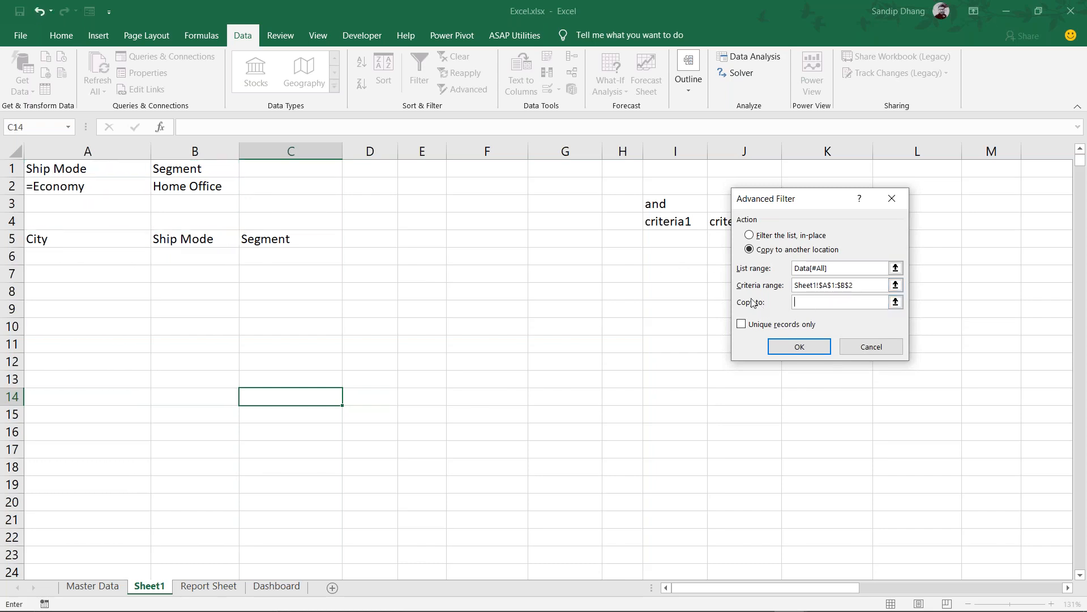
click(118, 234)
drag(117, 234, 329, 236)
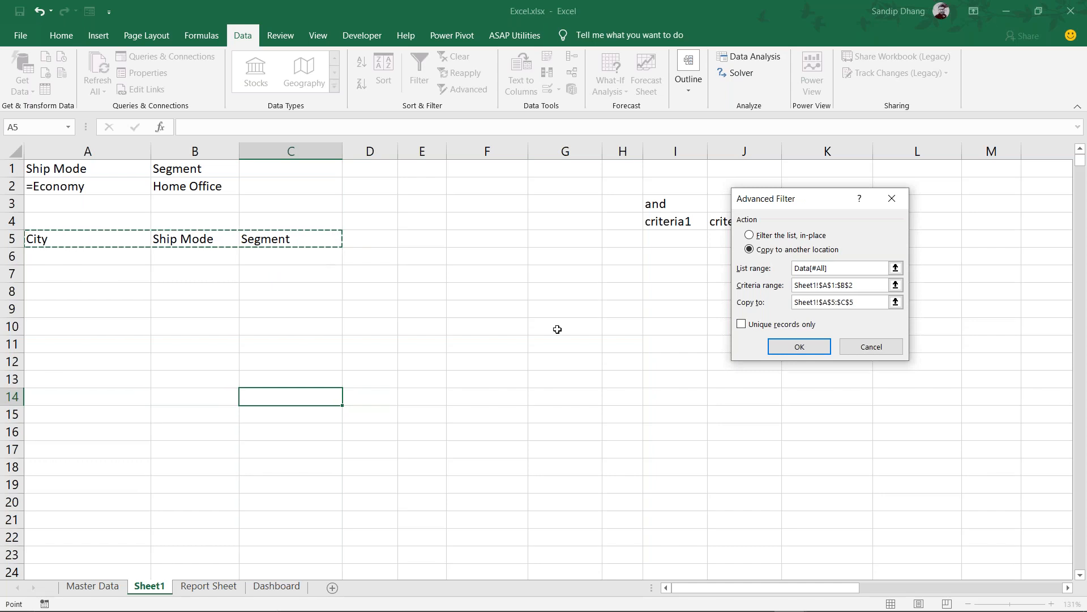
click(818, 351)
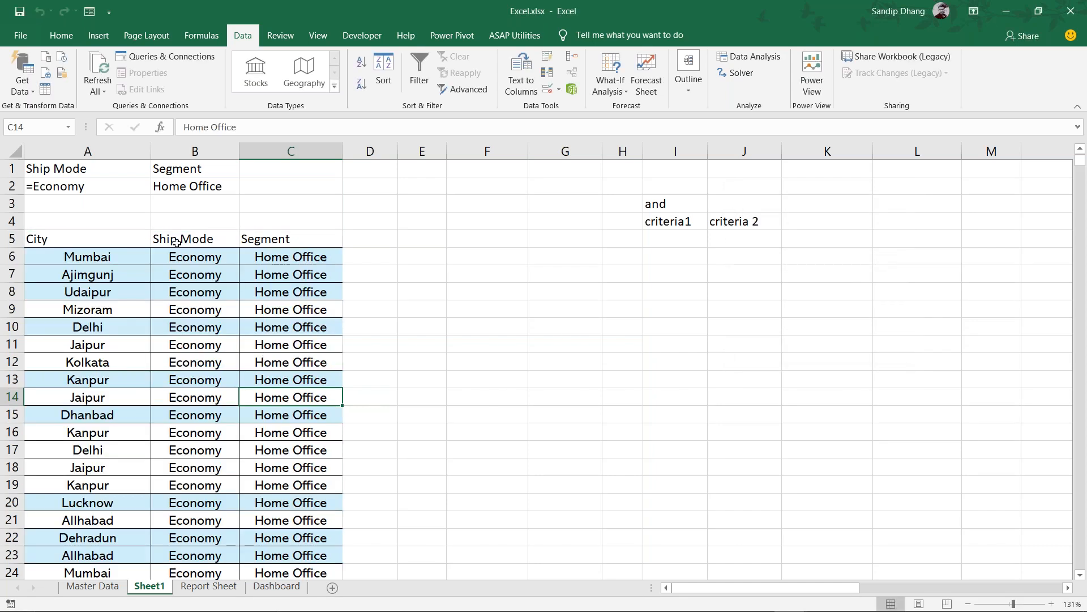
Check the Ship Mode and Segment values down the extracted rows in columns B and C
drag(187, 260, 292, 257)
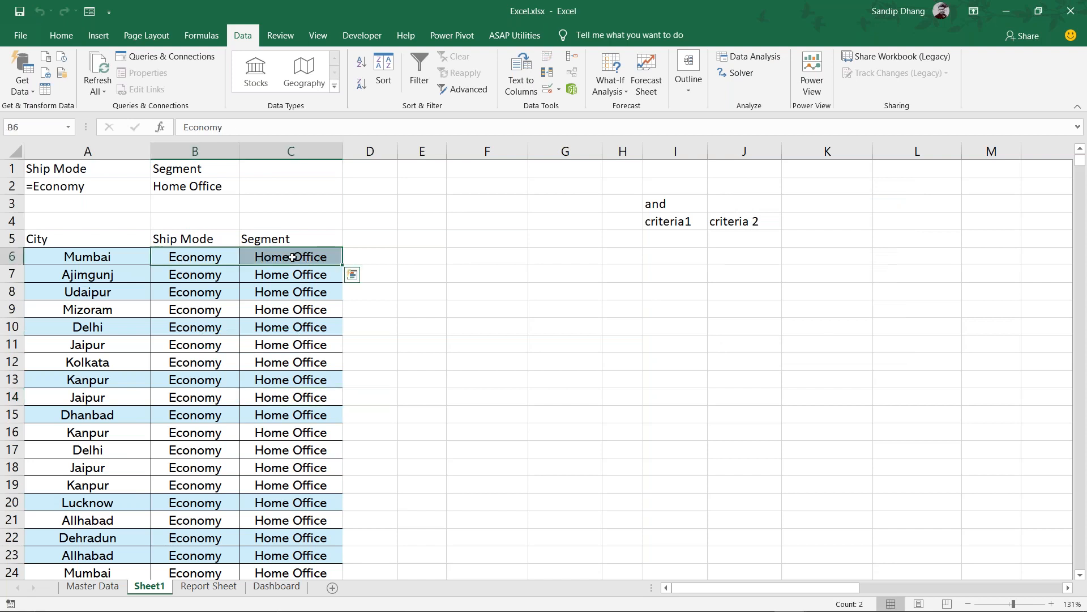
key(Down)
key(Down)
key(Down)
key(Down)
key(Down)
key(Down)
key(Down)
key(Down)
key(Down)
key(Down)
key(Down)
key(Down)
key(Down)
key(Down)
key(Down)
key(Down)
key(Down)
key(Down)
key(Down)
key(Down)
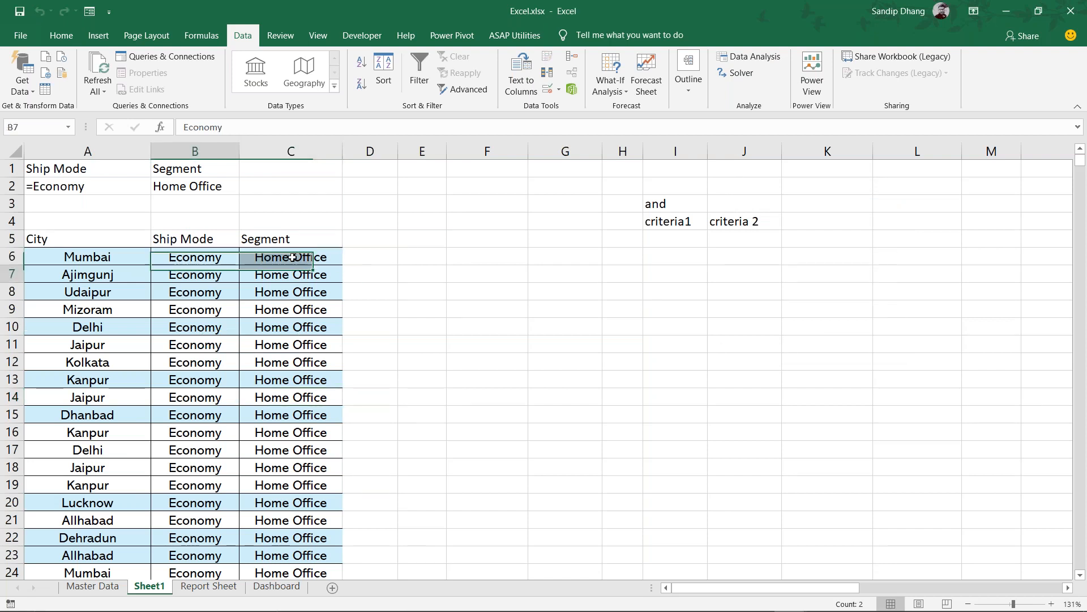
key(Down)
key(Down)
key(Down)
key(Down)
key(Down)
key(Down)
key(Down)
key(Down)
key(Down)
key(Down)
key(Down)
key(Down)
key(Down)
key(Down)
key(Down)
key(Down)
key(Down)
key(Down)
key(Down)
key(Down)
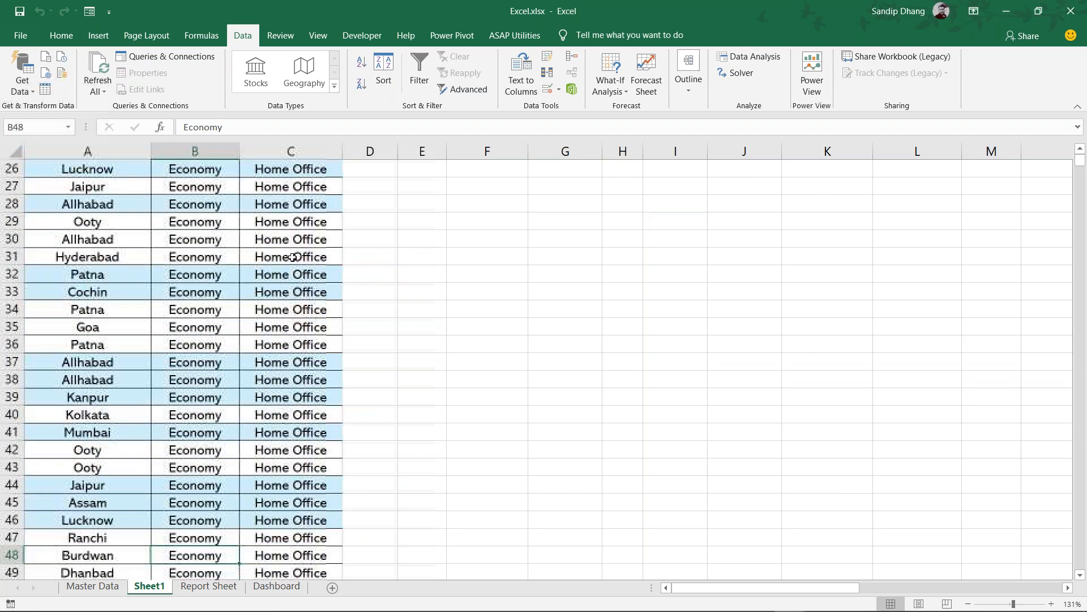
key(Down)
key(Down)
key(Down)
key(Down)
key(Down)
key(Down)
key(Down)
key(Down)
key(Down)
key(Down)
key(Down)
key(Down)
key(Down)
key(Down)
key(Down)
key(Down)
key(Down)
key(Down)
key(Down)
key(Down)
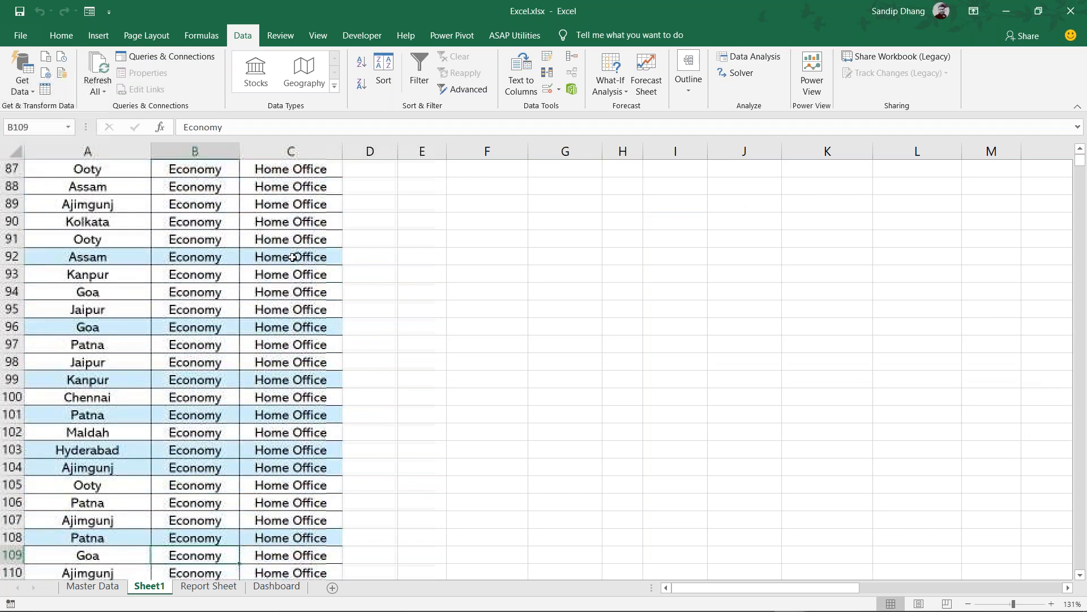
Check the end of the extracted rows, then move the "Home Office" criterion from B2 to B3 for an OR condition
key(ctrl+Down)
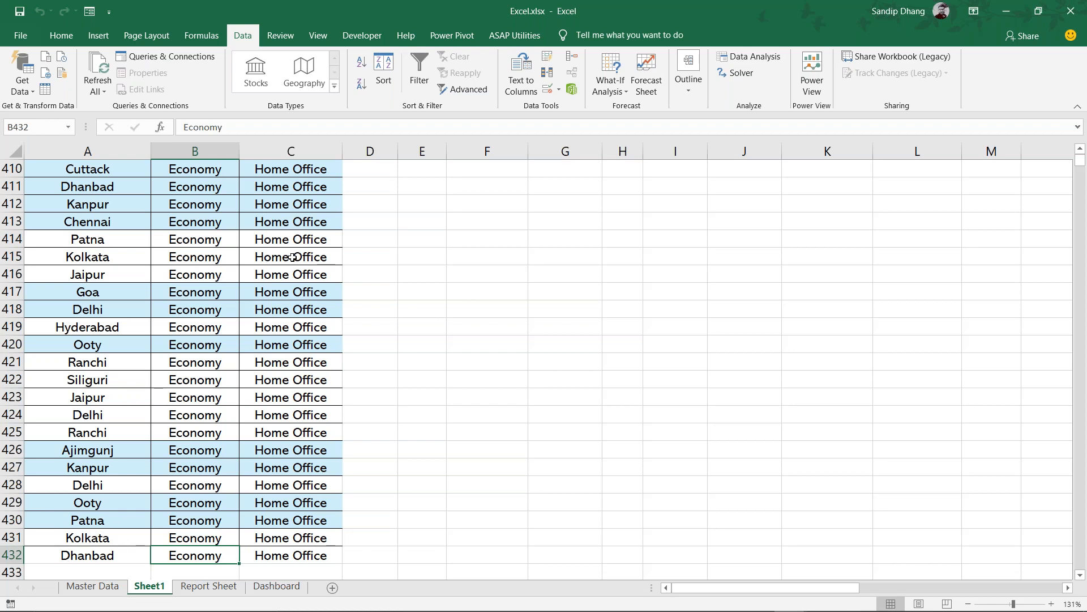
key(ctrl+Up)
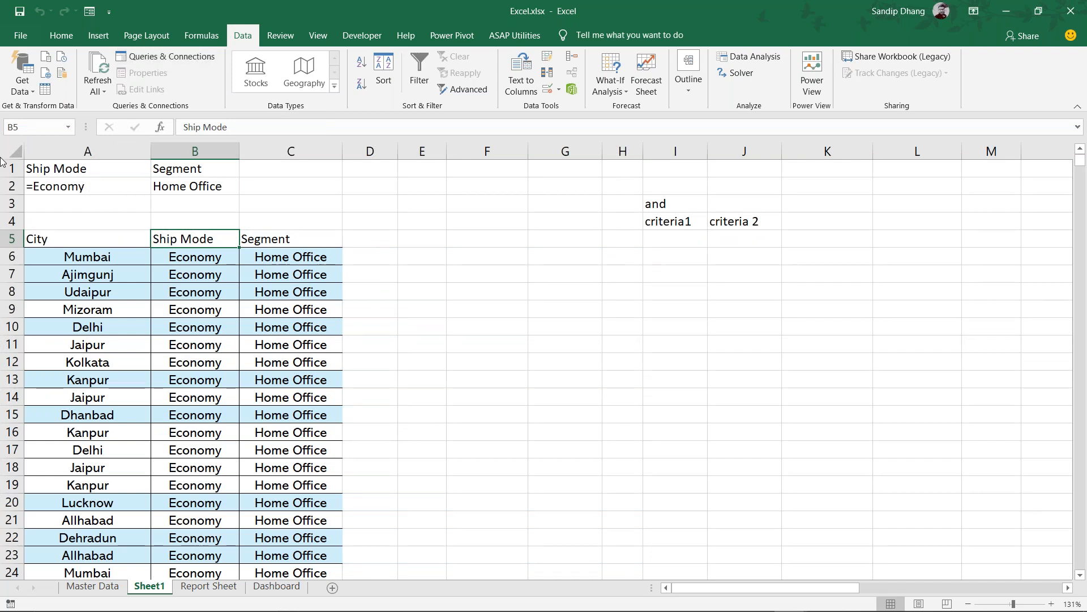
click(44, 189)
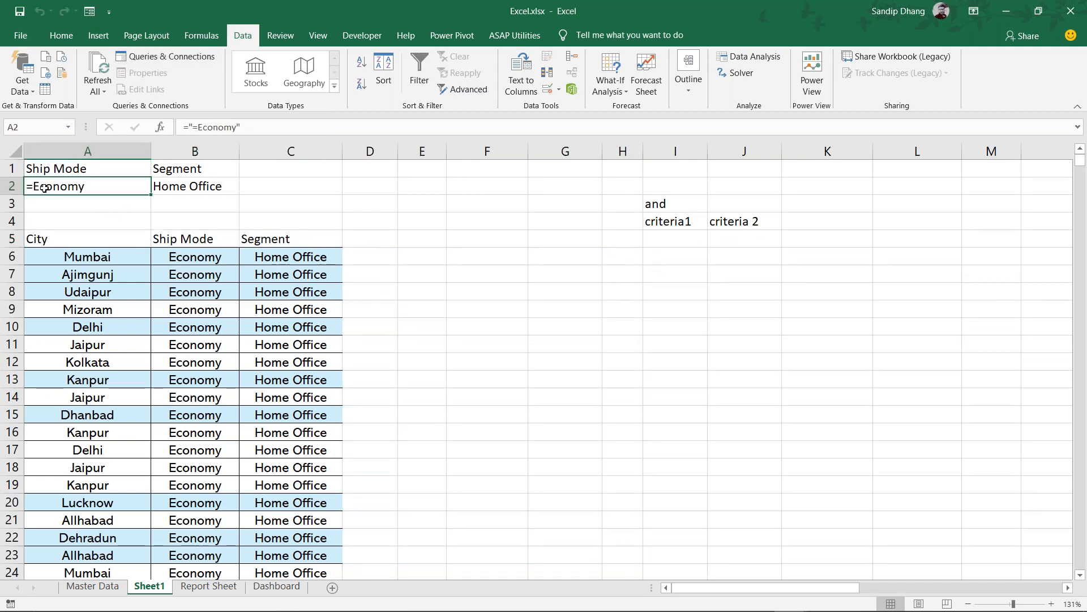
click(181, 169)
click(191, 189)
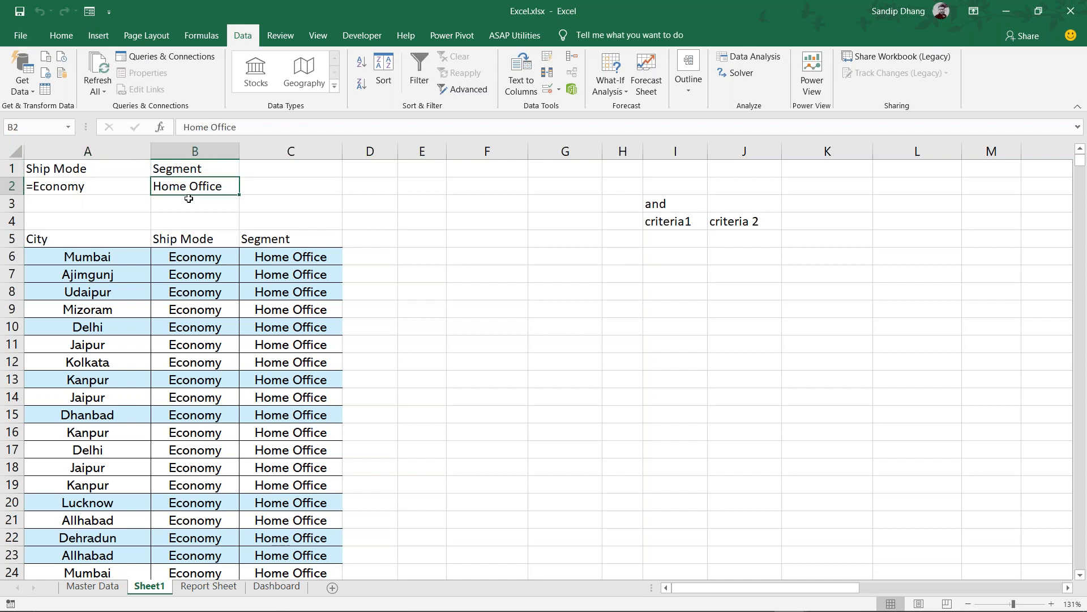
drag(190, 197, 192, 211)
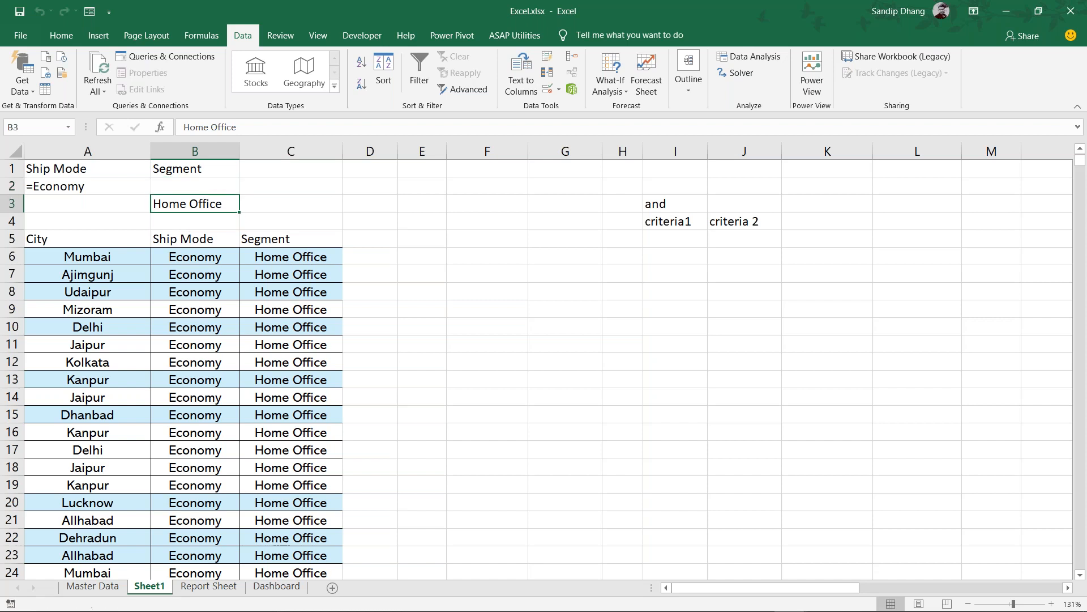
click(369, 215)
Review the criteria layout in A1:B3, including the blank cells beside the Economy and Home Office criteria
drag(91, 165, 177, 208)
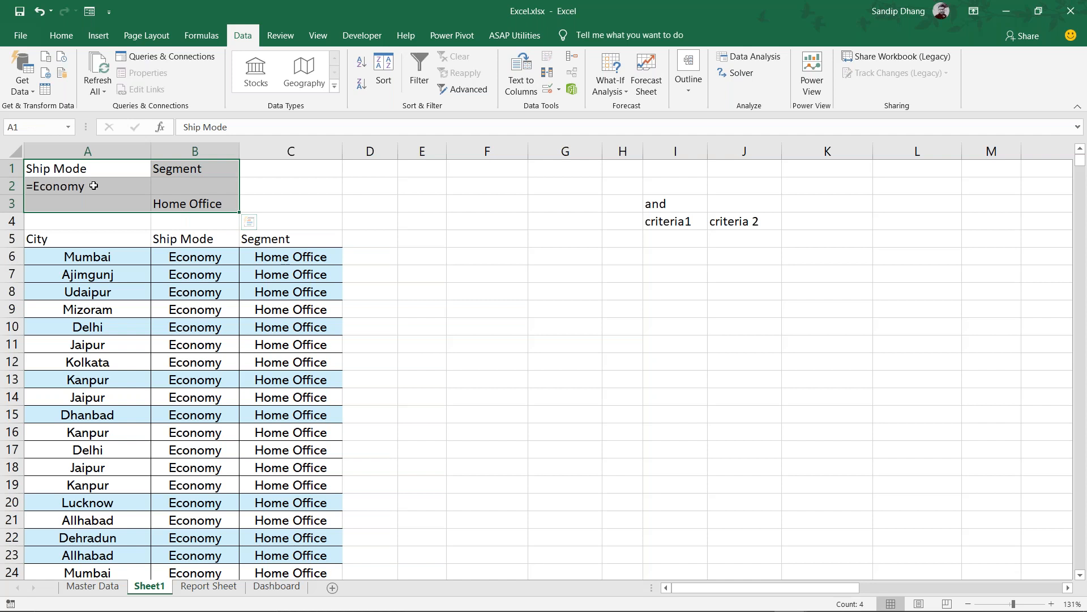
click(164, 187)
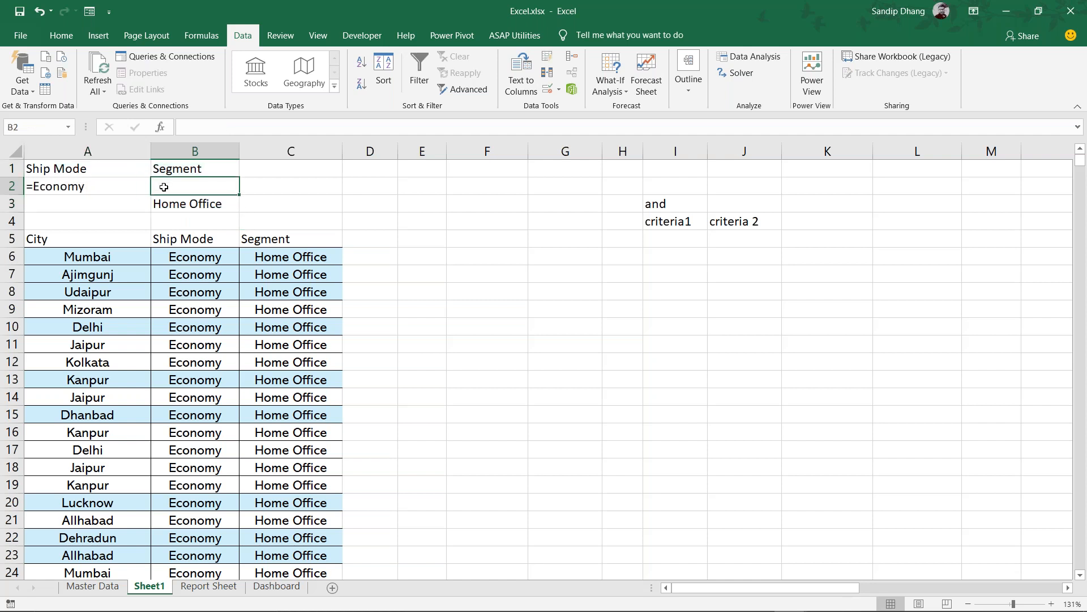
click(106, 186)
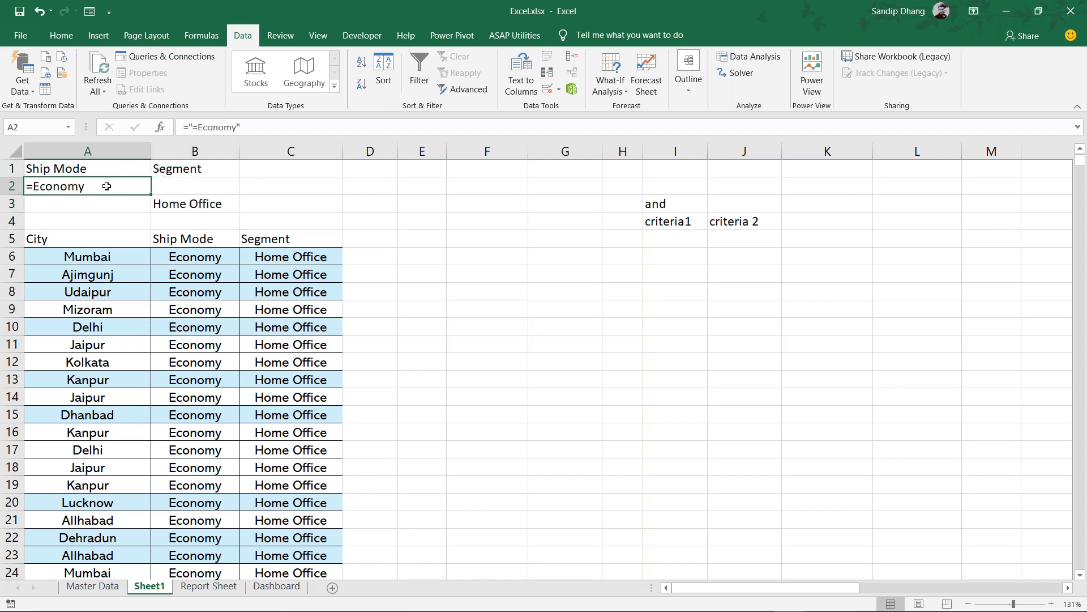
click(80, 204)
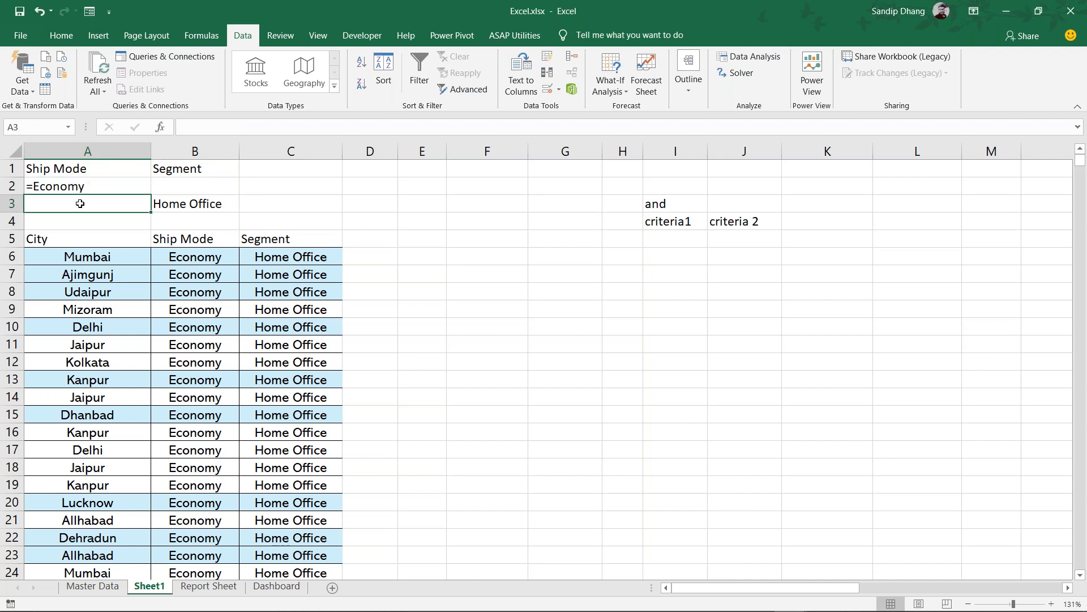
click(172, 195)
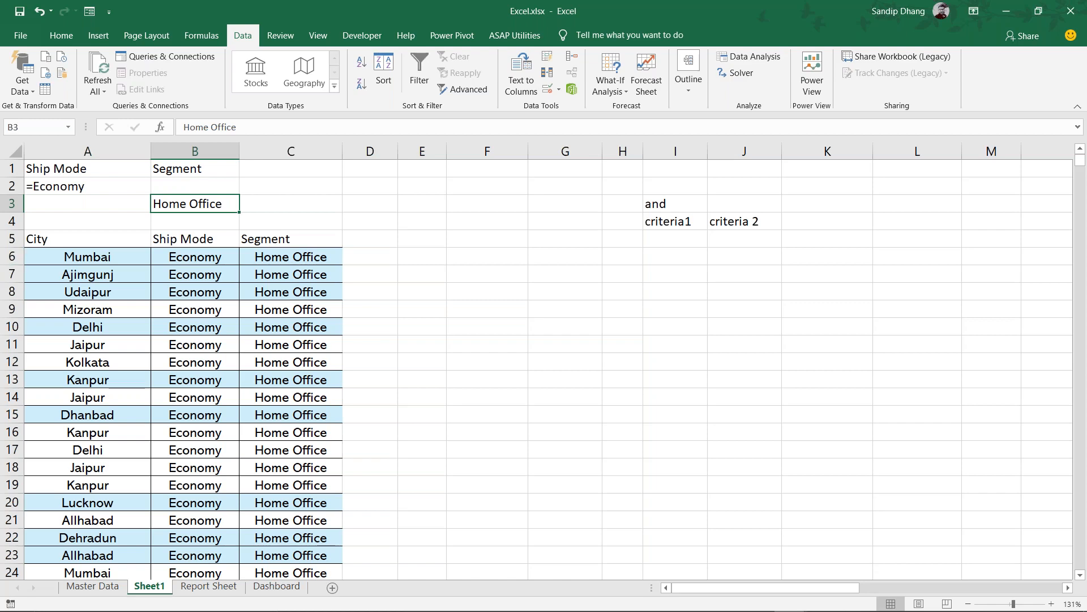
Clear all the previously extracted records from row 6 downward, keeping the headings in row 5
click(10, 256)
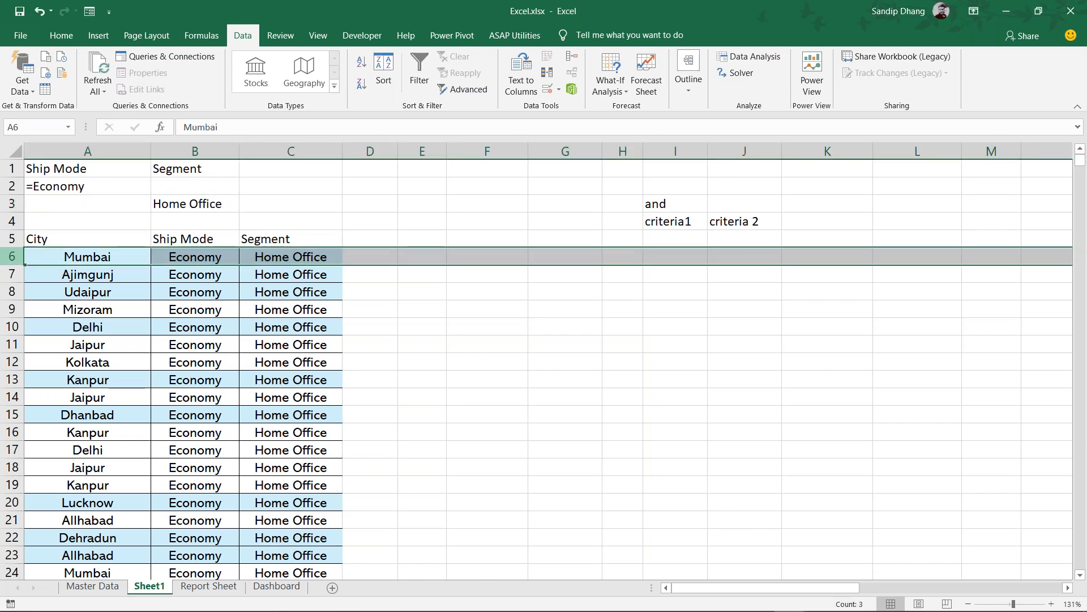
key(ctrl+shift+Down)
scroll(538, 368, up, 5)
key(ctrl+BackSpace)
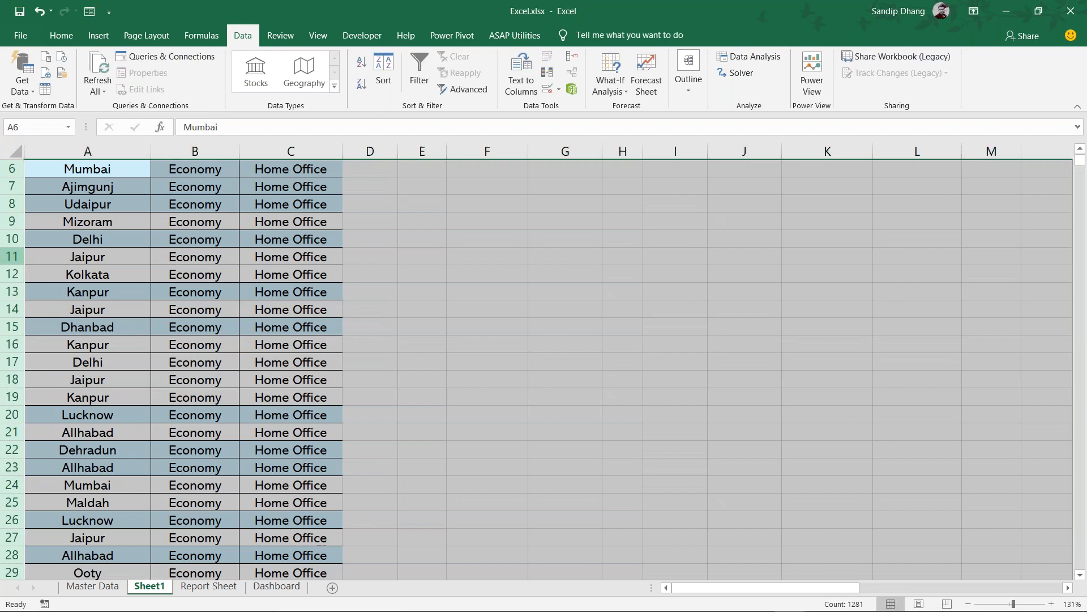
key(Delete)
scroll(138, 236, up, 2)
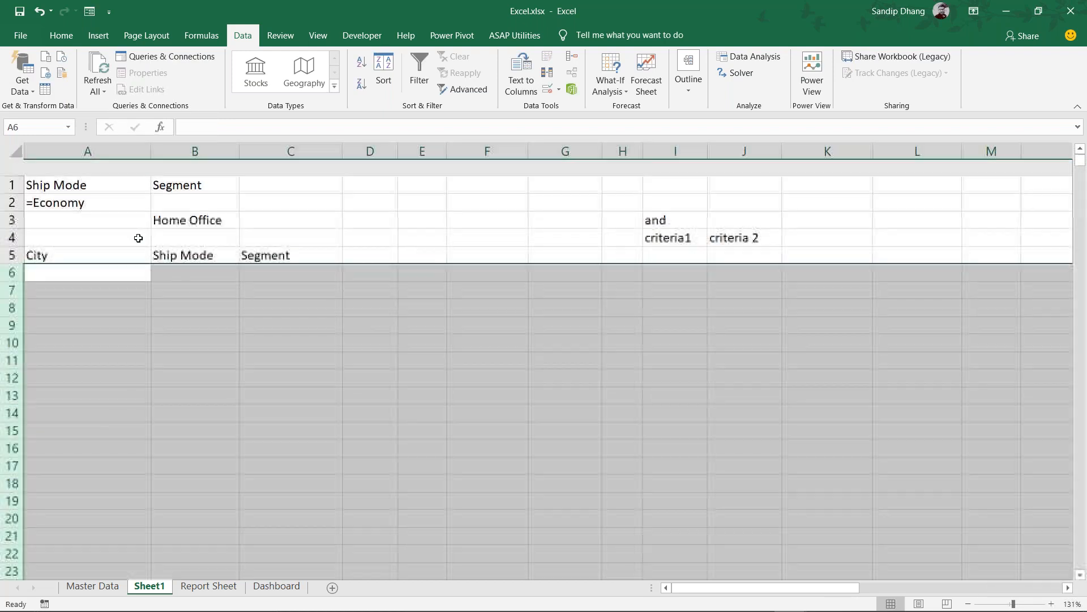
click(148, 309)
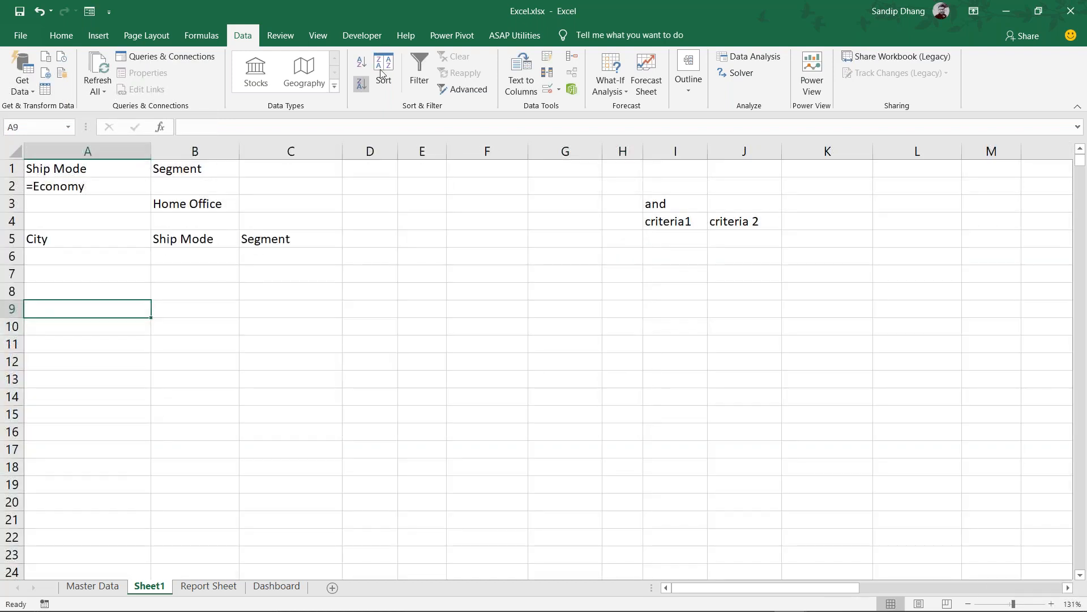
Set up an Advanced Filter copying to another location, with list range Data[#All] and criteria range Sheet1!$A$1:$B$3
click(463, 89)
click(808, 250)
click(808, 267)
text(Data[#All)
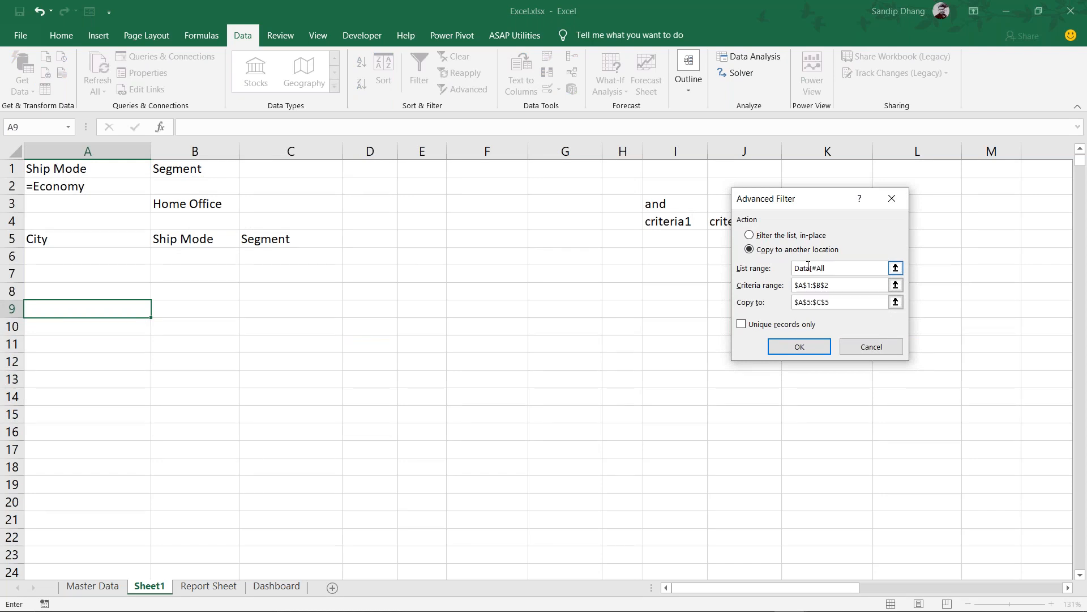
key(Tab)
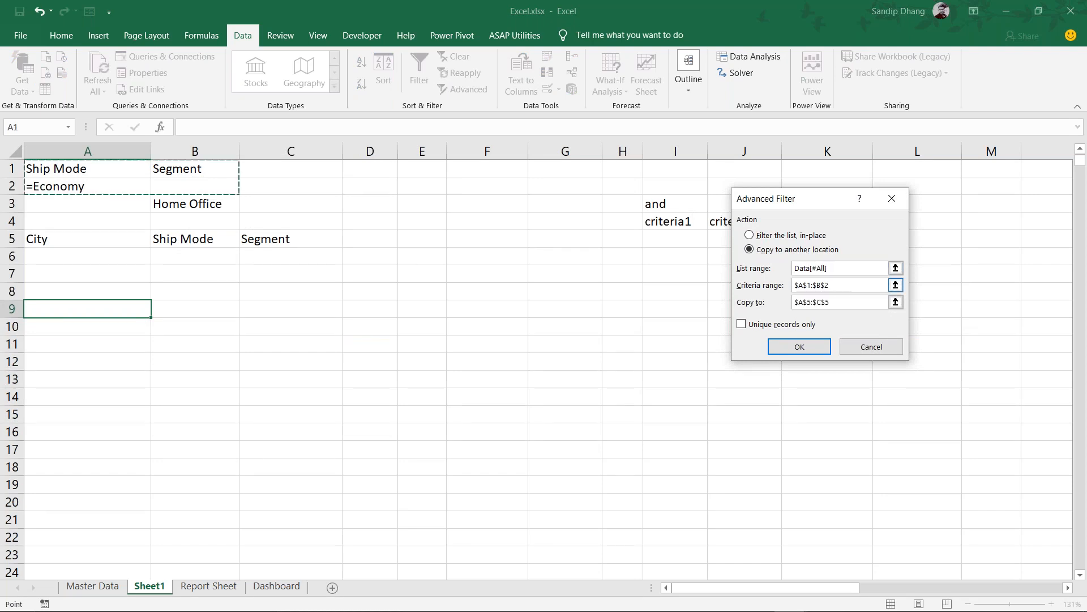
key(BackSpace)
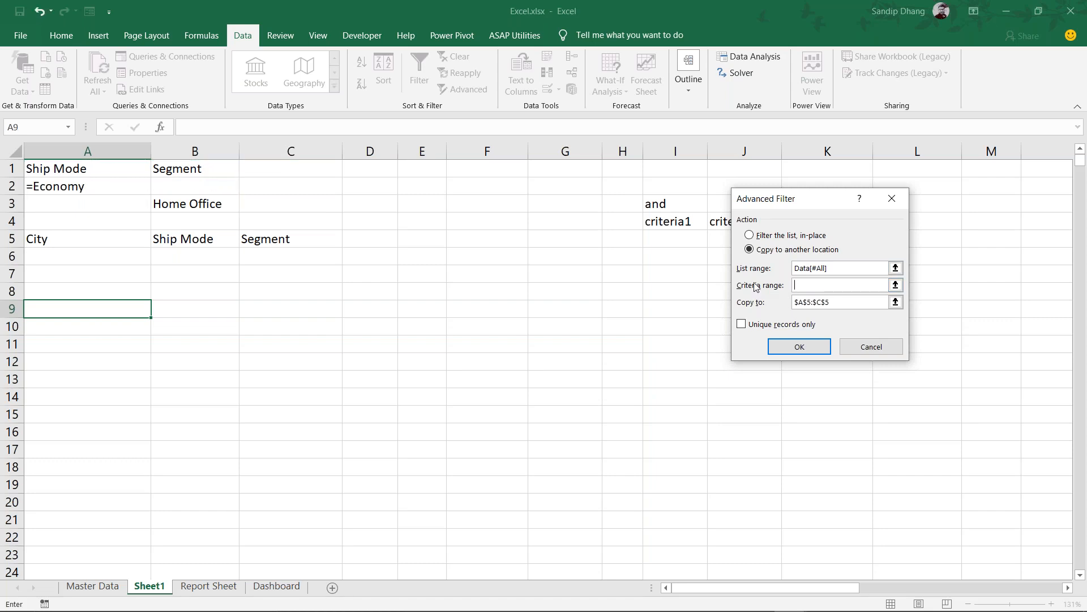
drag(165, 210, 59, 164)
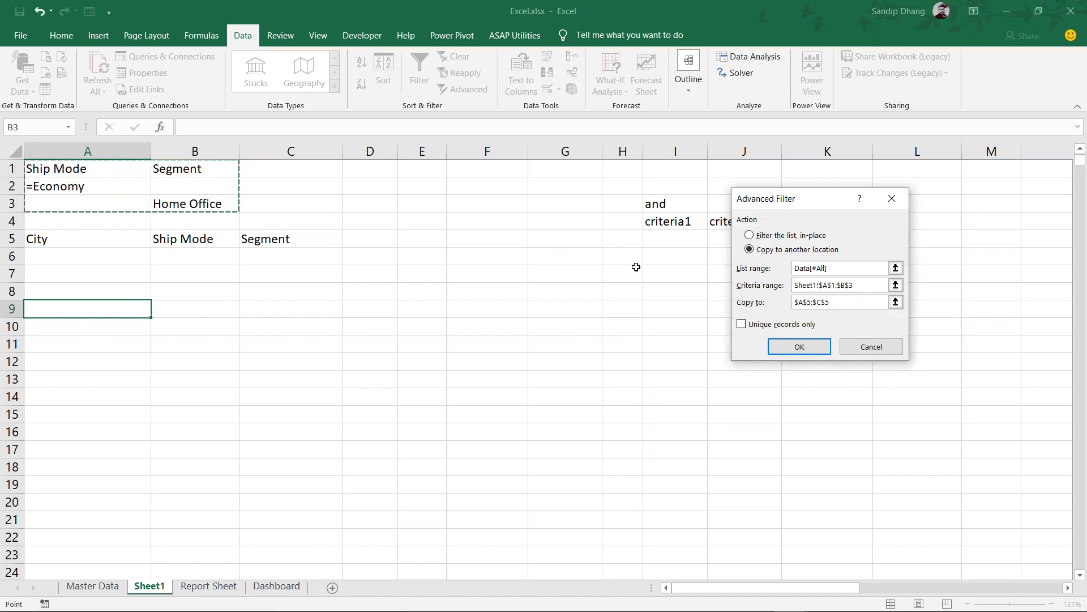
Set the copy-to range to the City, Ship Mode and Segment headings in A5:C5 and run the extraction
drag(843, 301, 793, 302)
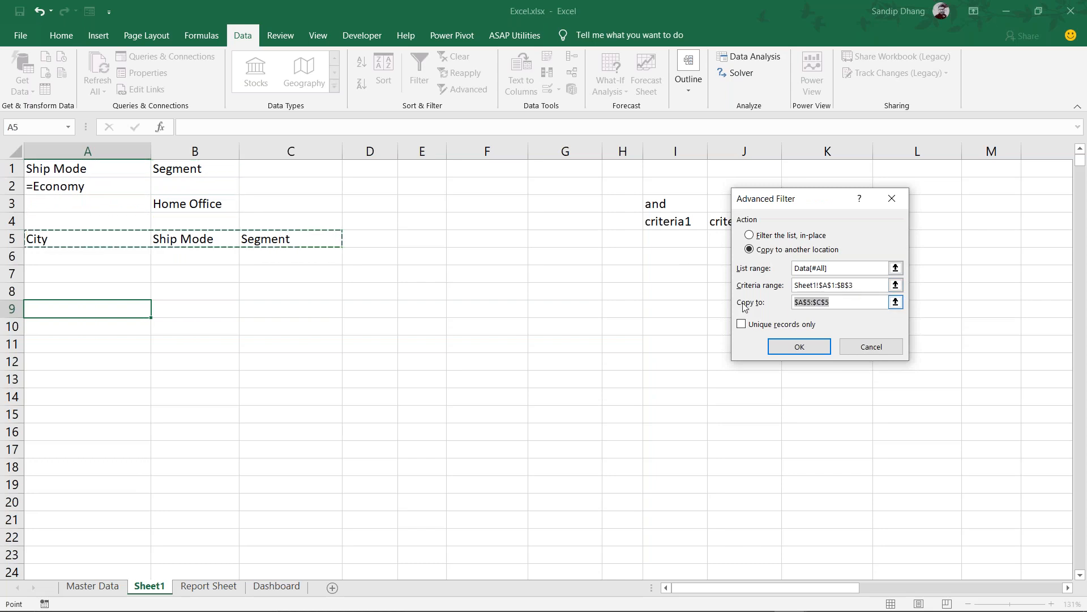
drag(97, 239, 337, 239)
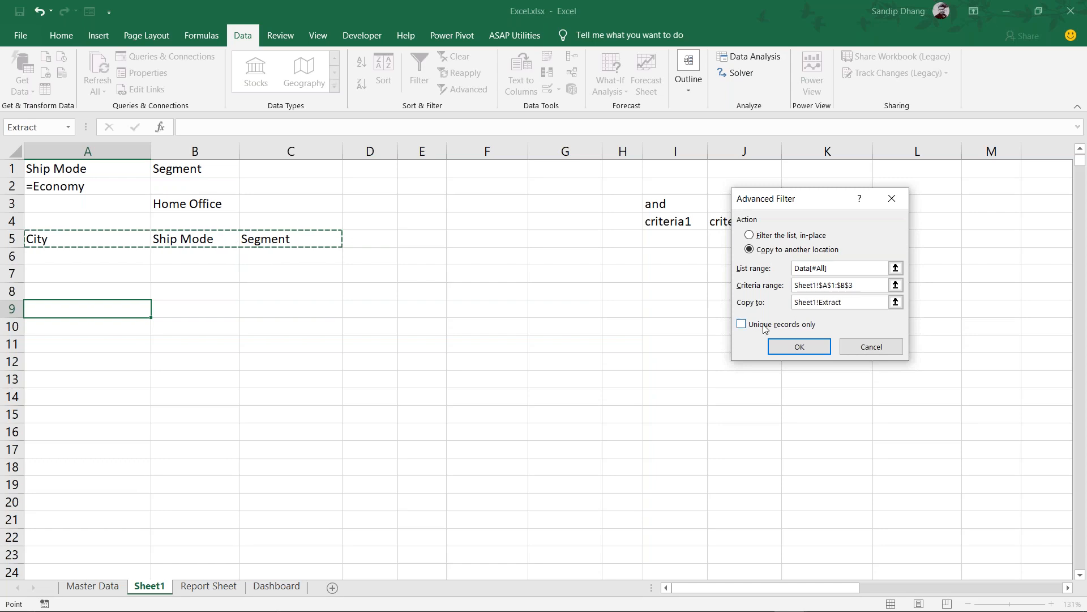
click(797, 347)
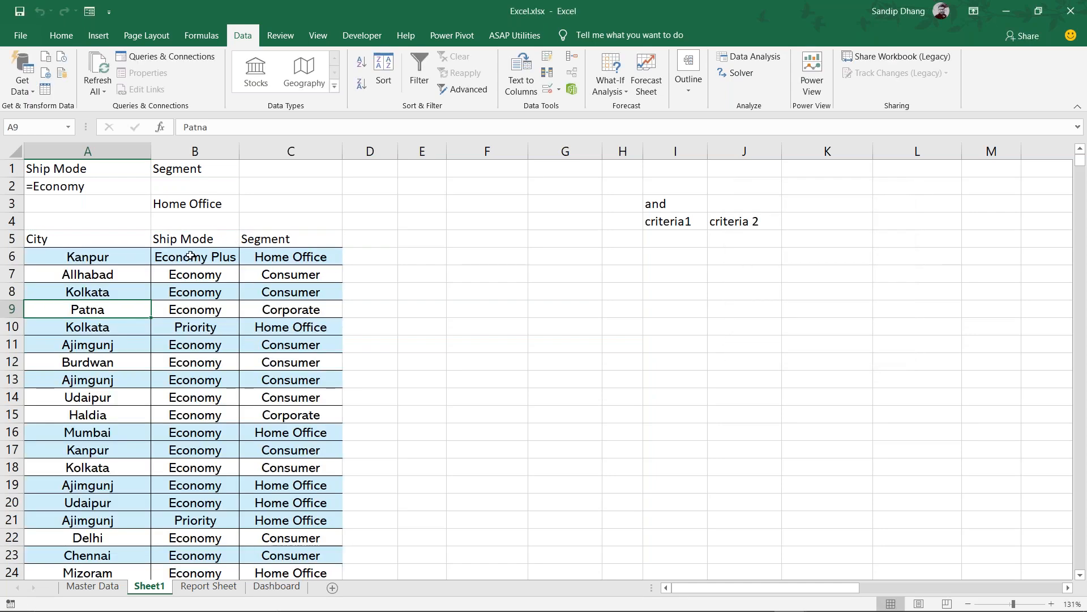
Check the Ship Mode and Segment values in rows 6 to 10 against the OR criteria
click(191, 256)
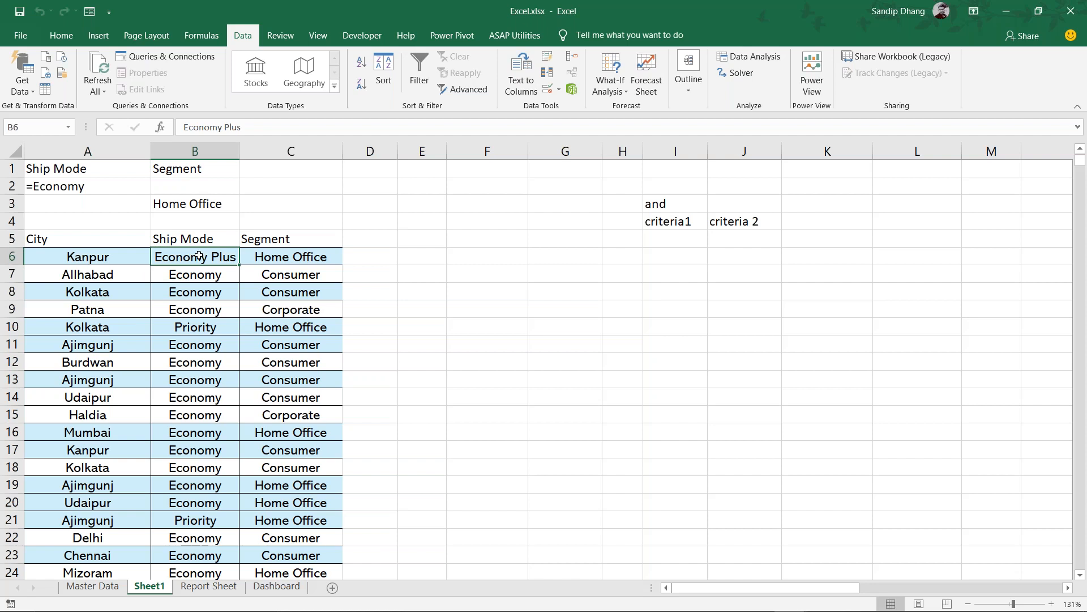
click(283, 252)
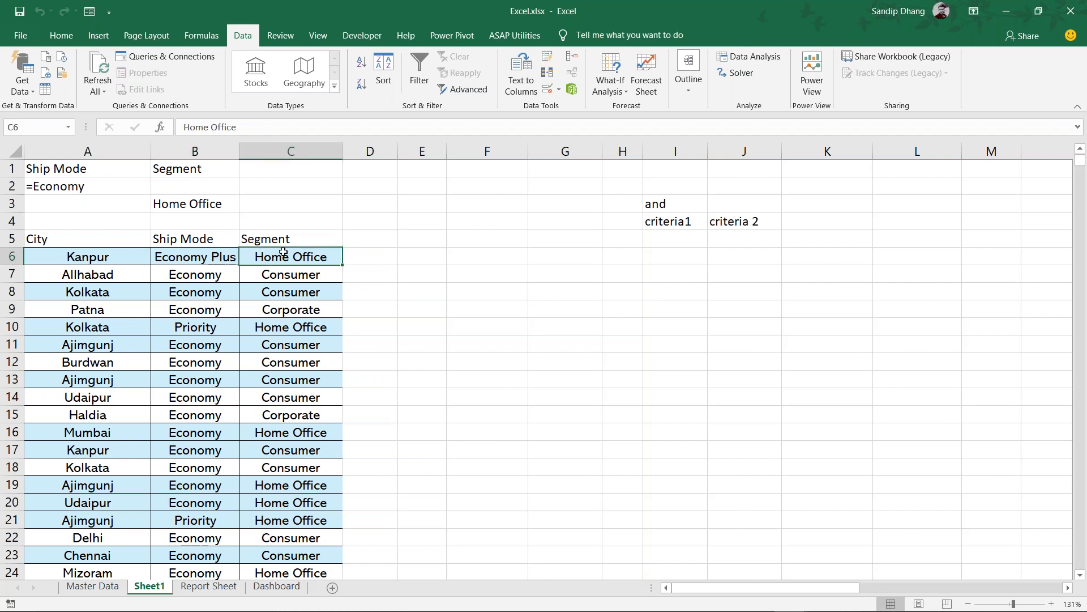
click(277, 277)
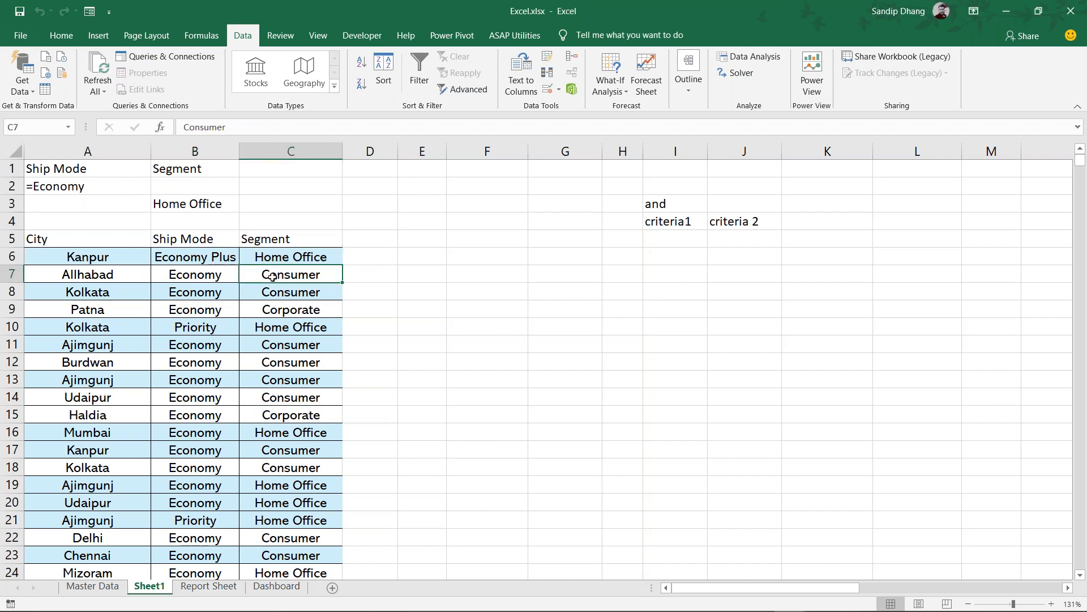
click(218, 277)
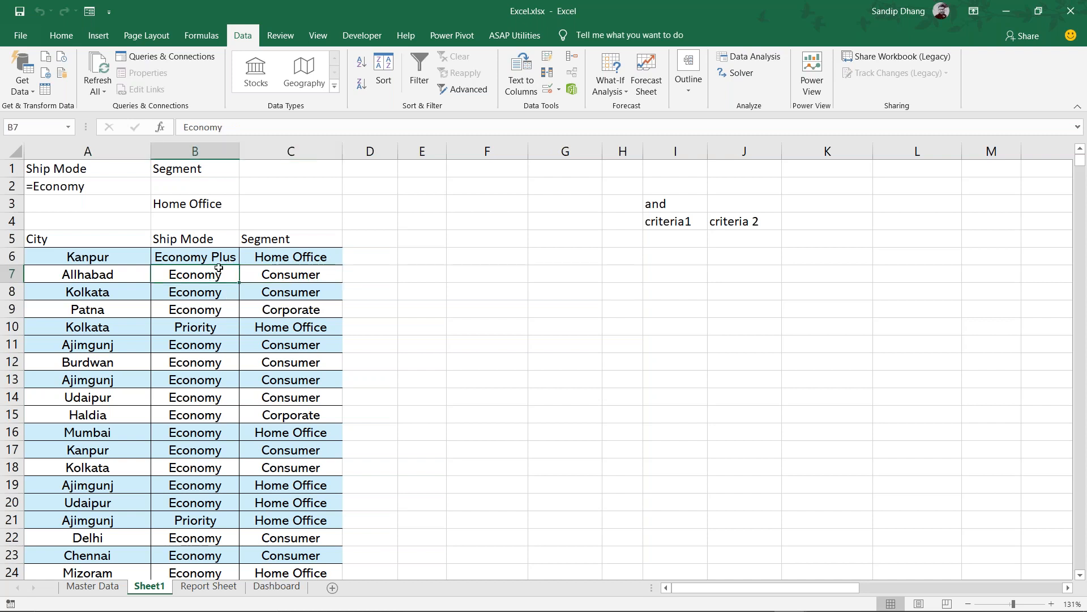
drag(216, 287, 214, 309)
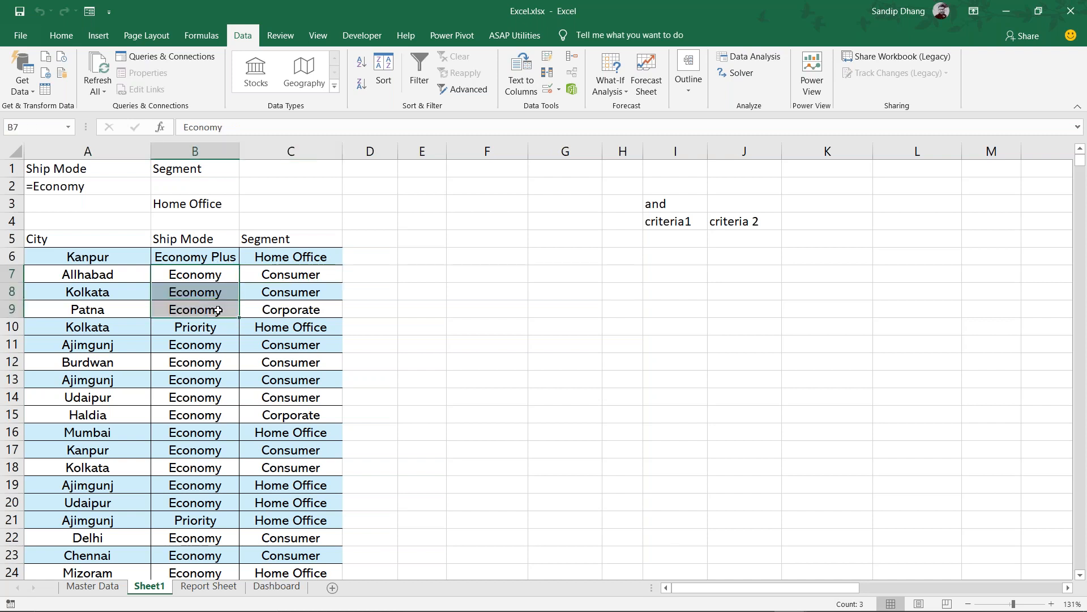
click(290, 322)
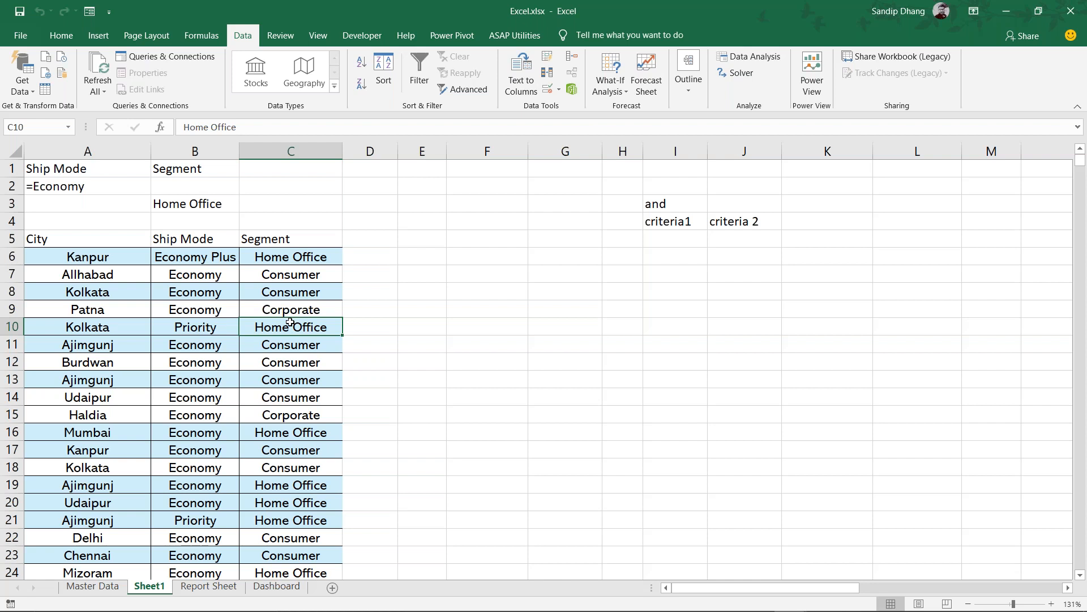
Examine the Master Data columns, especially Gender and City, and compare them with the criteria on Sheet1
click(87, 586)
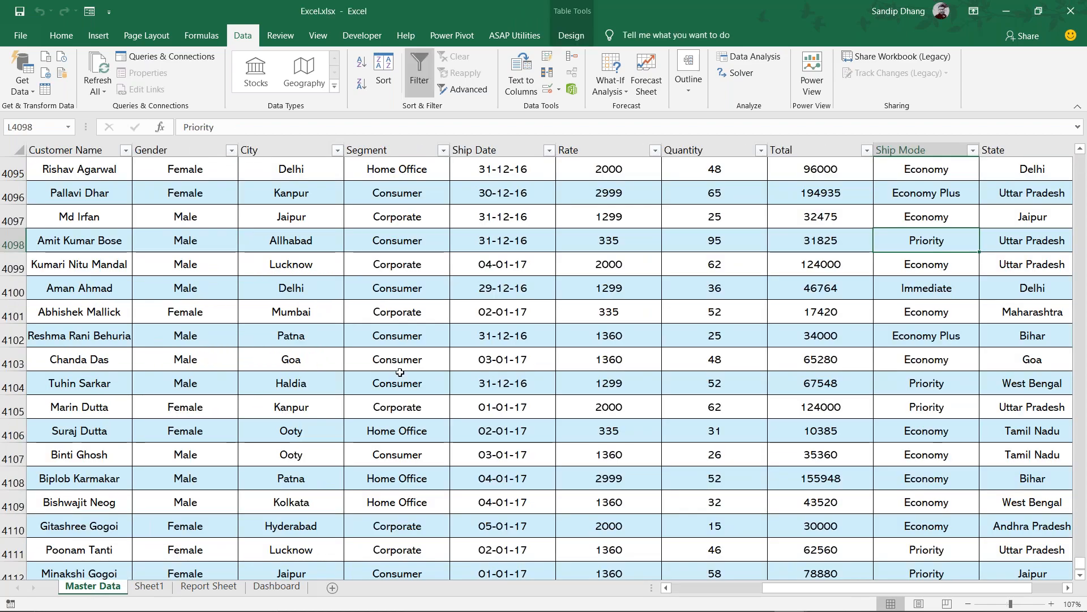
scroll(400, 372, right, 3)
scroll(400, 372, left, 6)
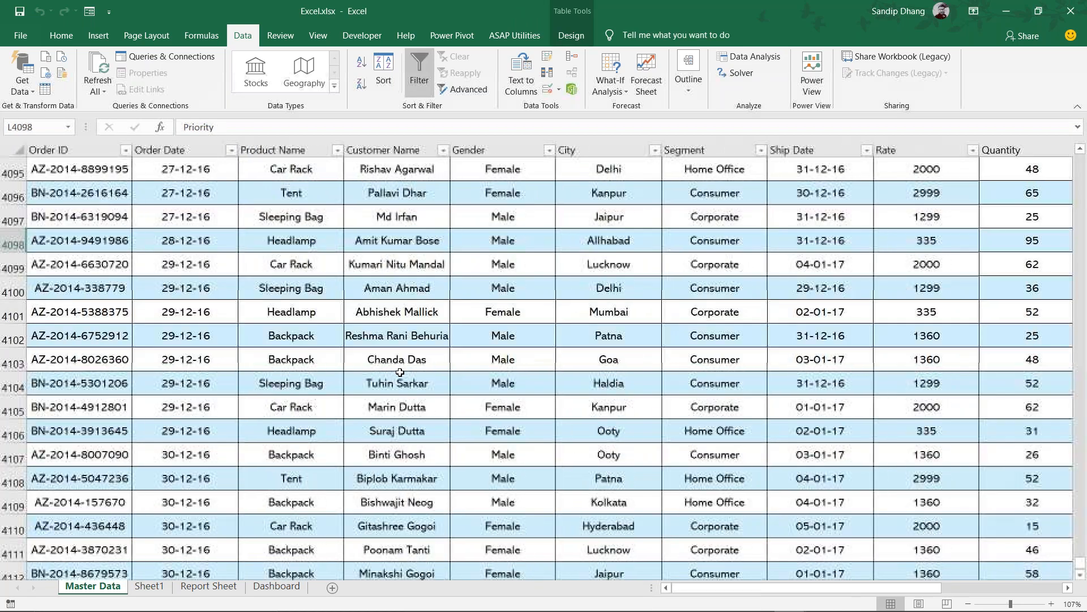
scroll(400, 372, up, 20)
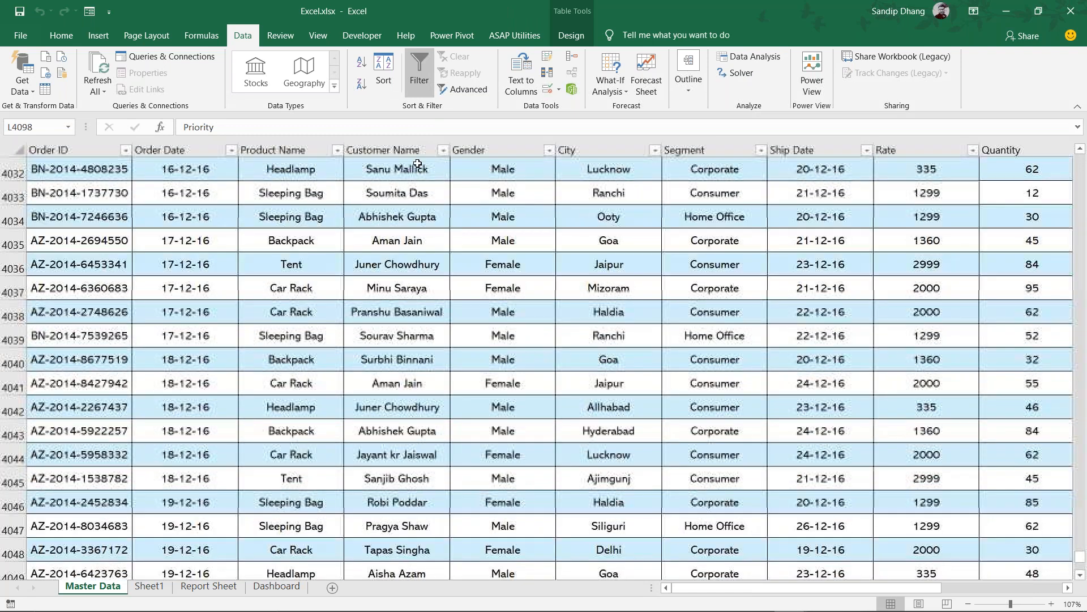
click(417, 148)
click(491, 147)
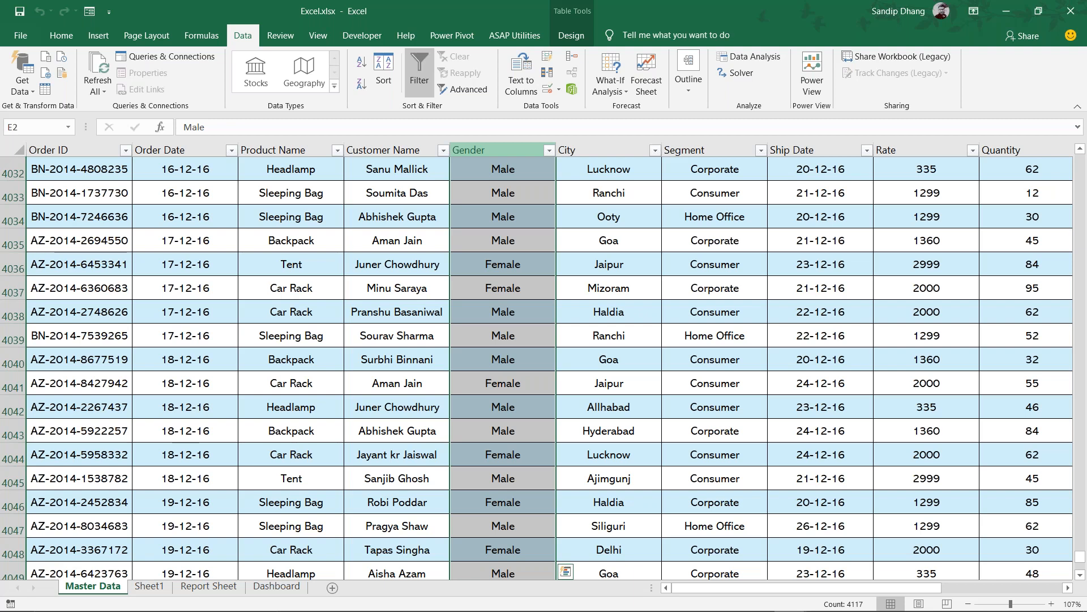
click(590, 149)
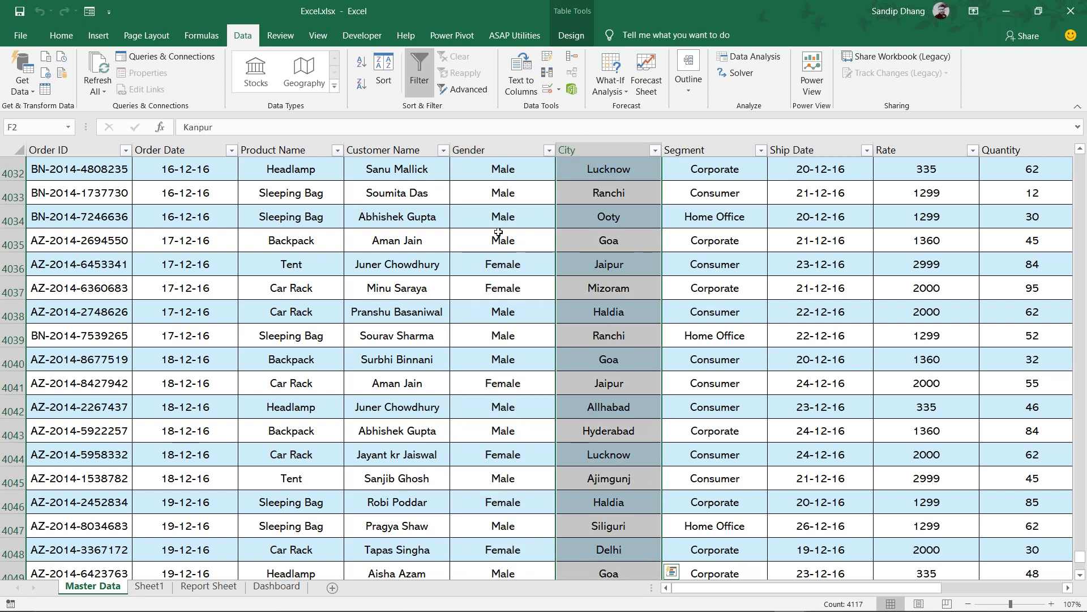
click(493, 149)
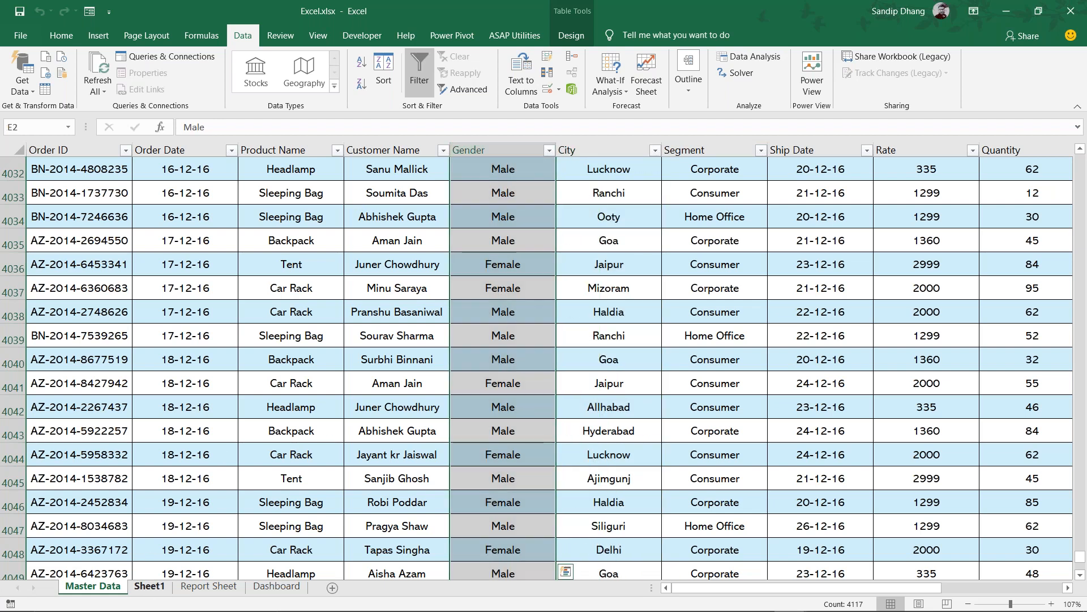
click(149, 586)
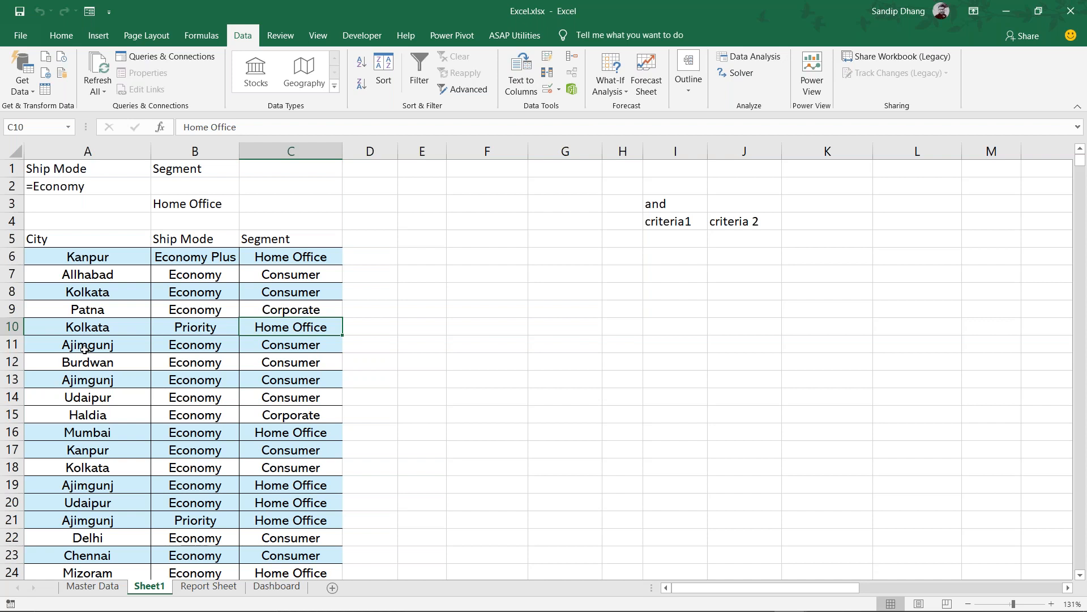
click(93, 586)
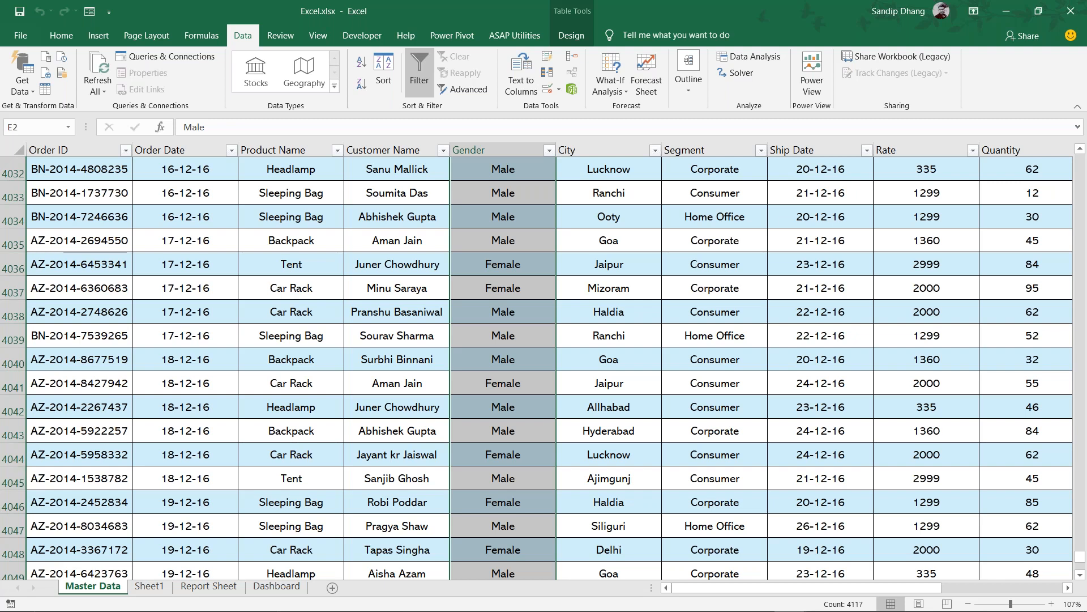
Return to the first record of Master Data, and go back to the extracted headings on Sheet1
click(167, 374)
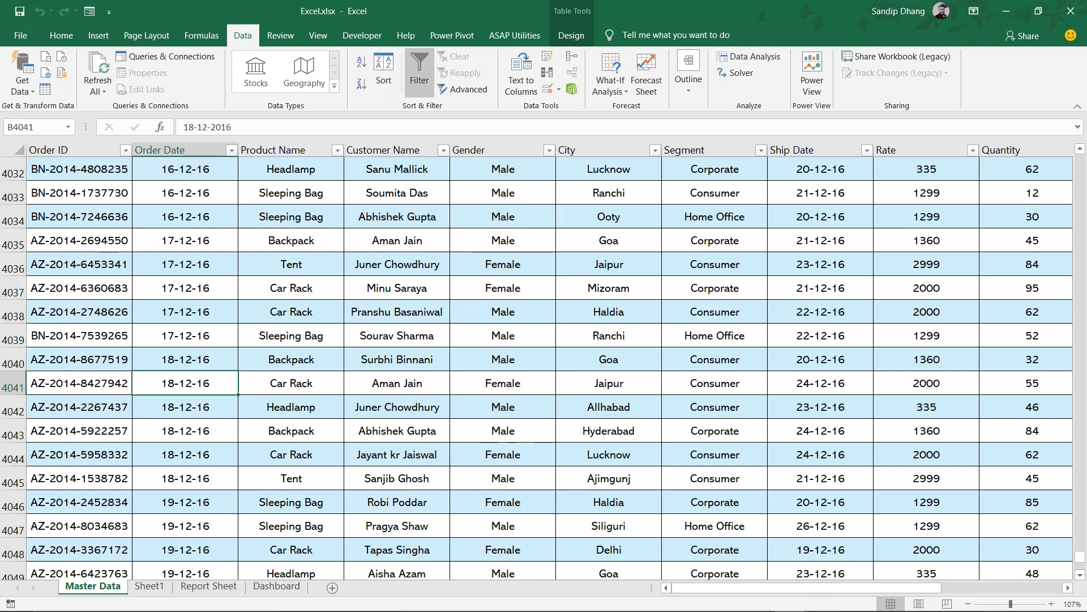
key(ctrl+Up)
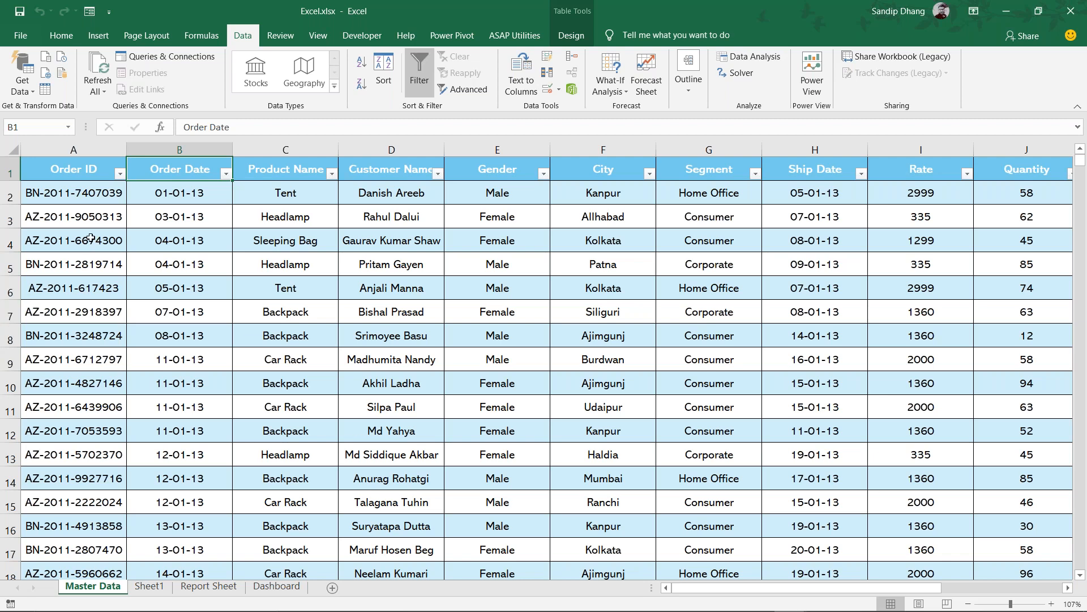
click(56, 193)
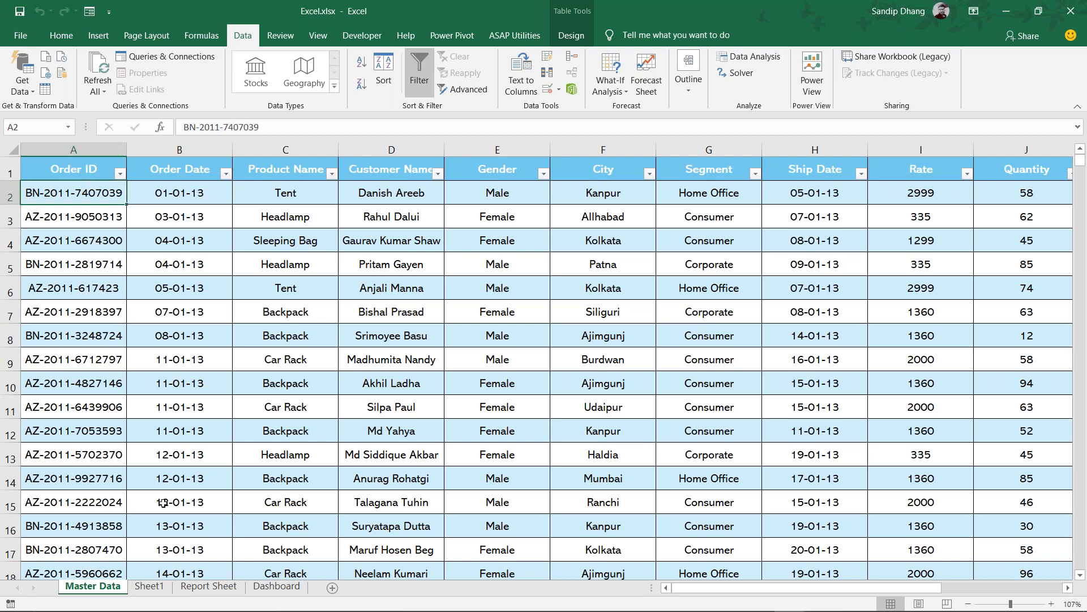
click(150, 587)
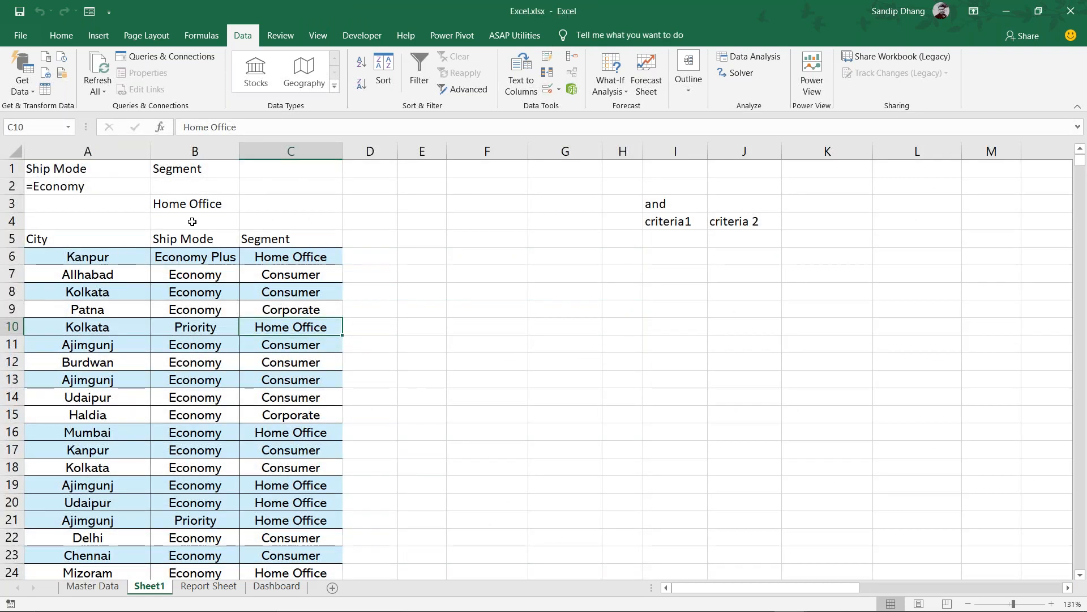
click(253, 240)
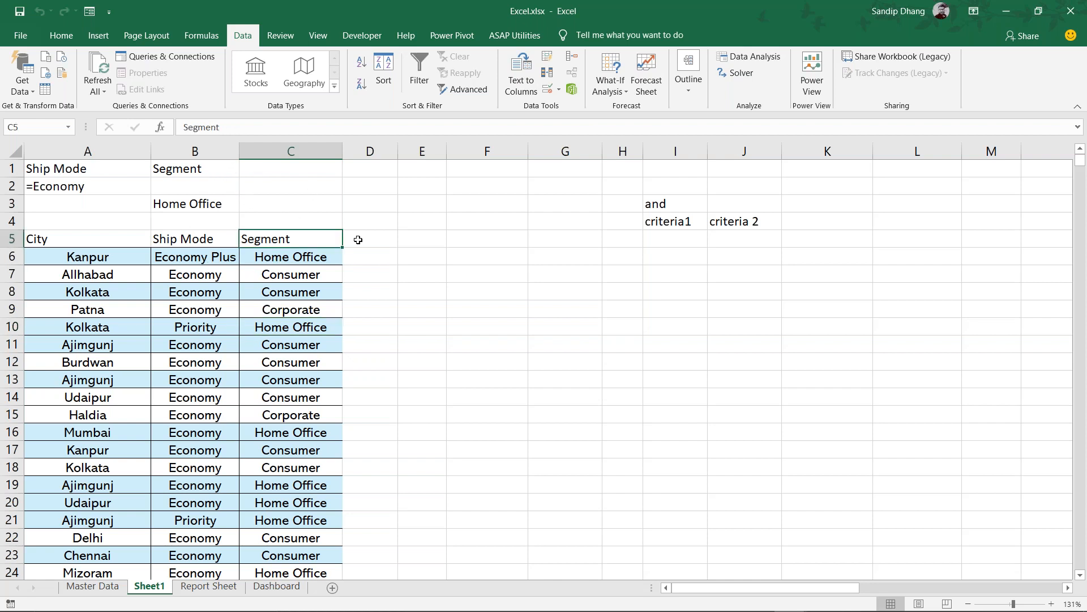
Set up an Advanced Filter copying to another location, with list range Data[#All] and criteria range Sheet1!$B$1:$B$2
click(566, 307)
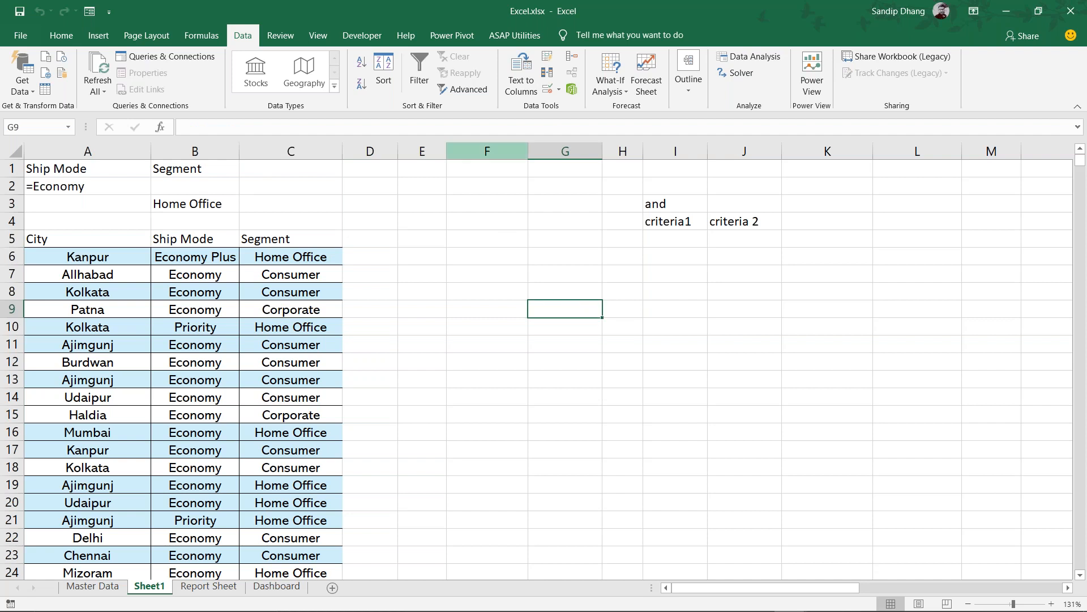
click(460, 87)
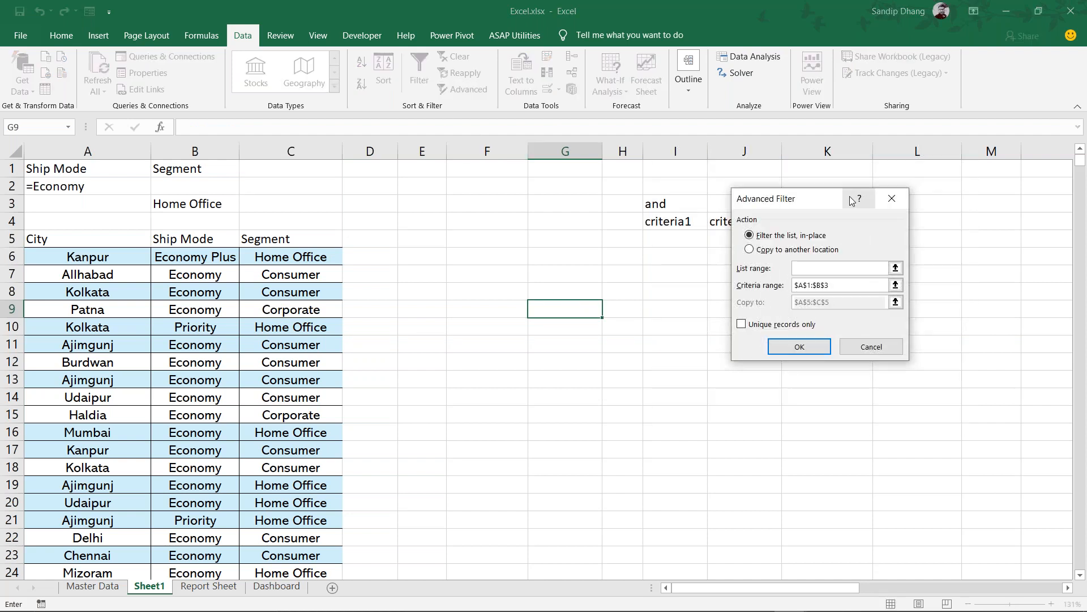
click(823, 249)
click(819, 269)
text(Data[#All)
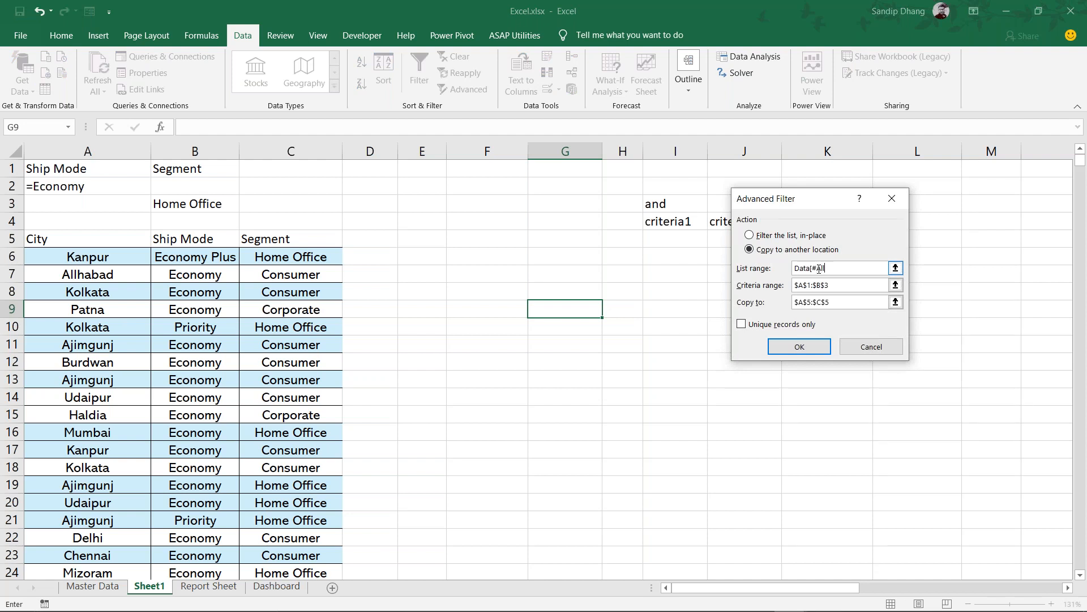
key(Tab)
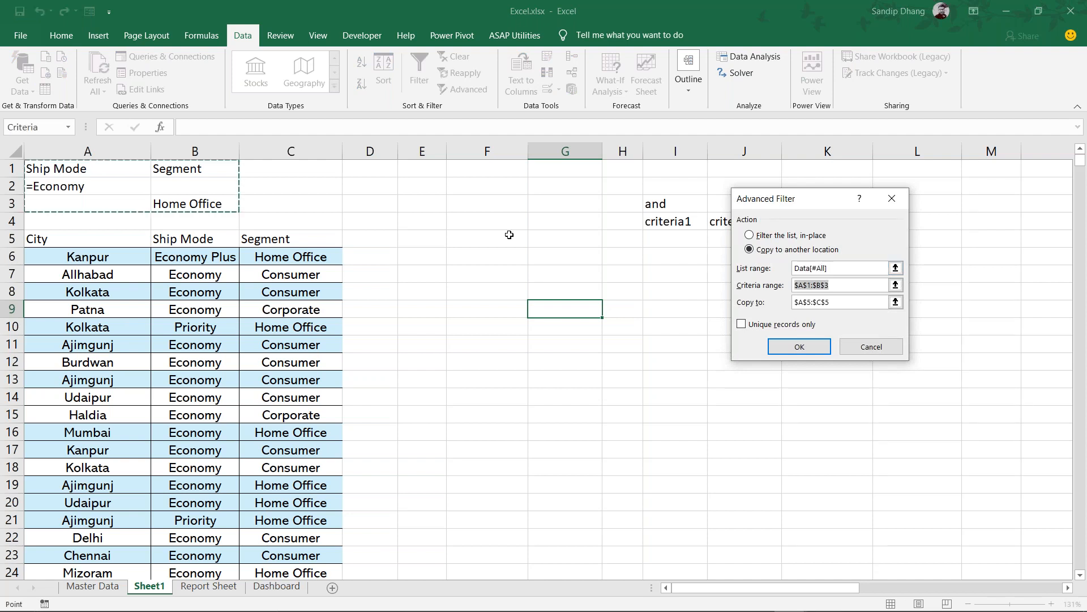
click(214, 176)
drag(214, 175, 216, 180)
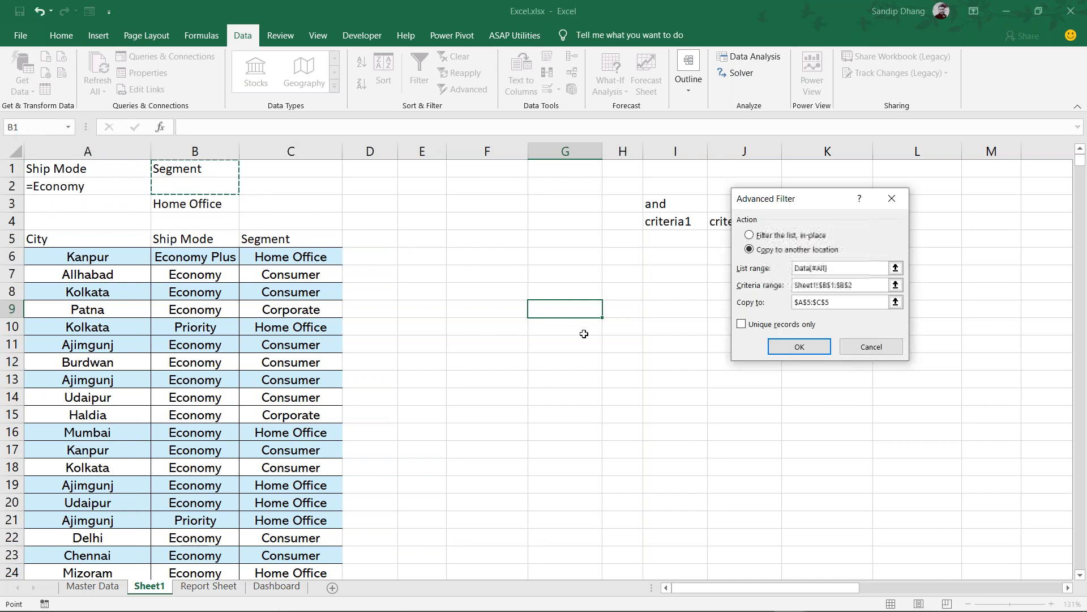
Replace the copy-to range with cell G7 on Sheet1, restrict to unique records only, and run the extraction
key(Tab)
key(BackSpace)
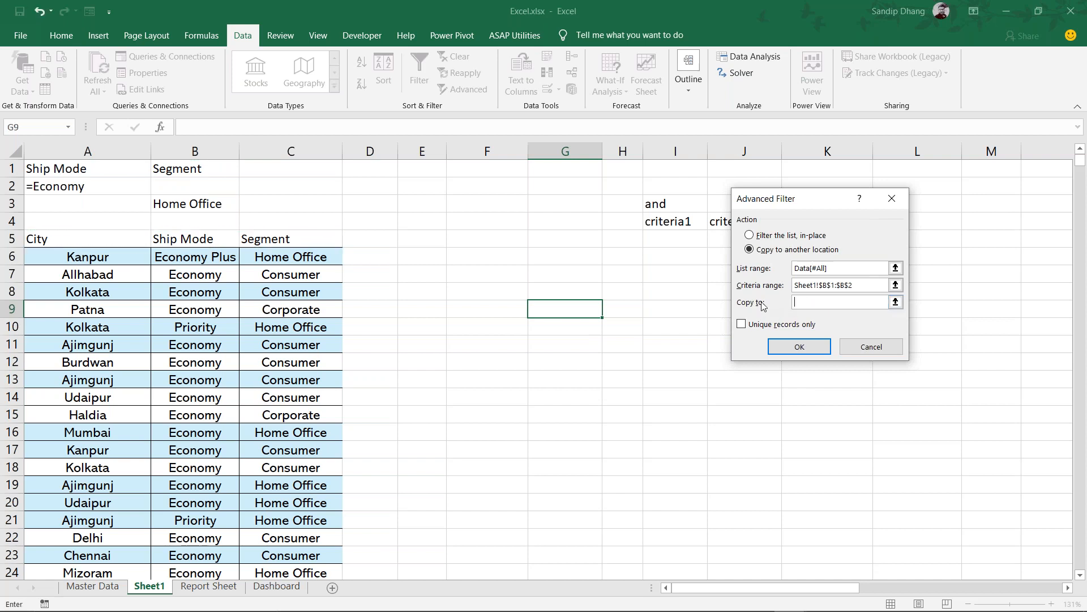
click(581, 277)
click(781, 326)
click(799, 346)
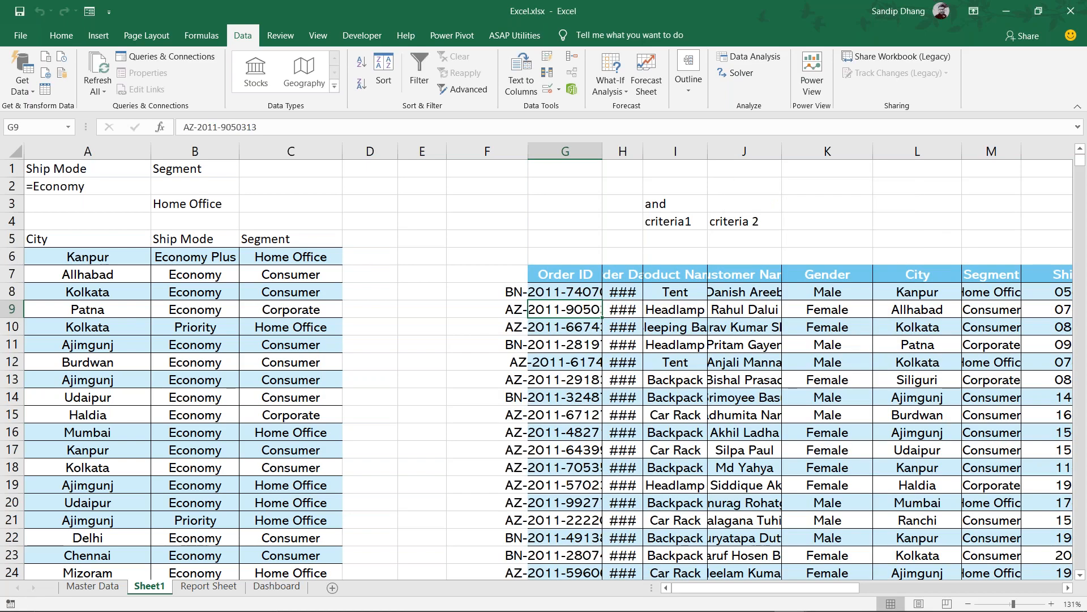
Examine the columns of the extracted table starting at G7, from Order ID through State
scroll(548, 362, right, 6)
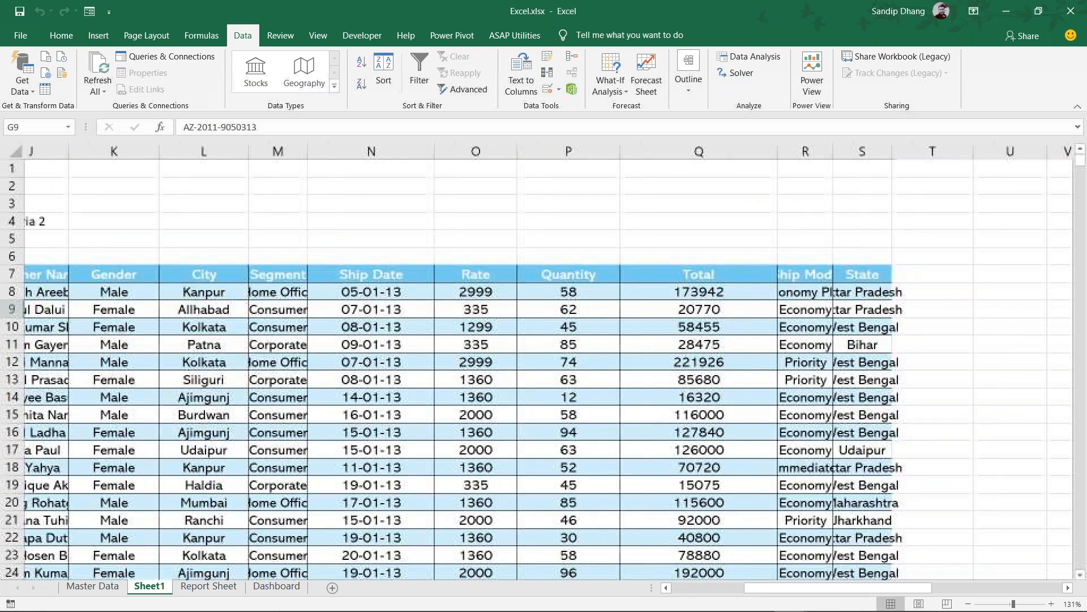
scroll(824, 309, down, 2)
scroll(533, 364, up, 2)
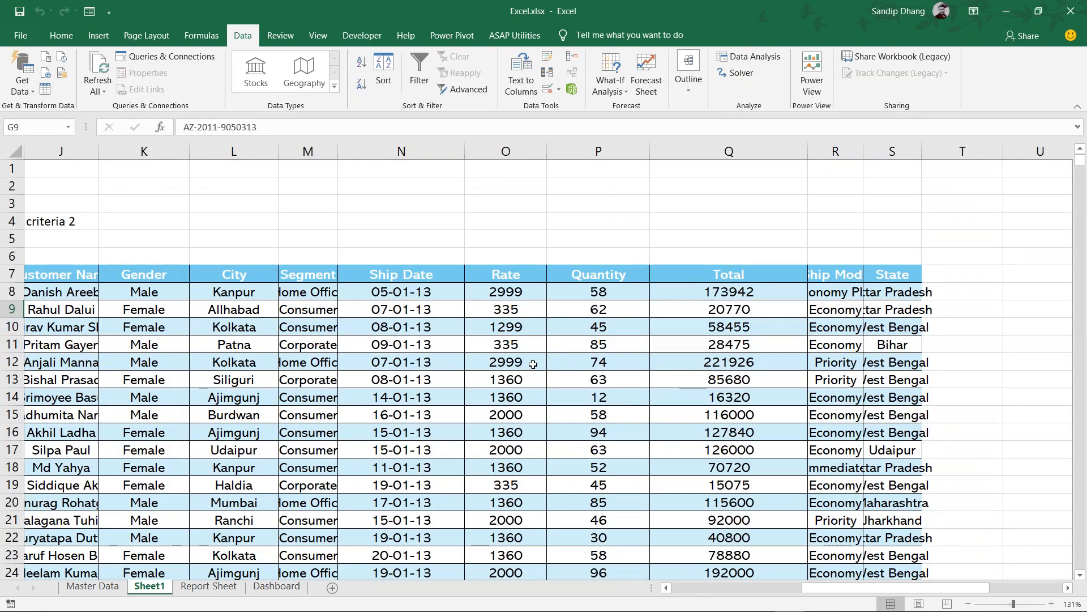
scroll(533, 365, left, 6)
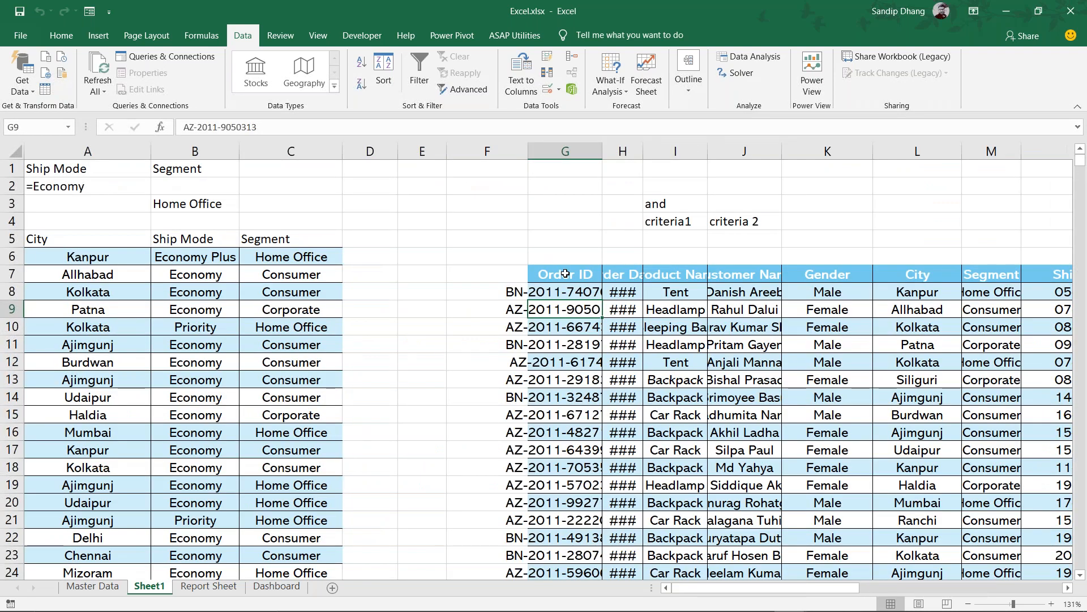
Delete the whole extracted table starting at the Order ID heading in G7
click(566, 273)
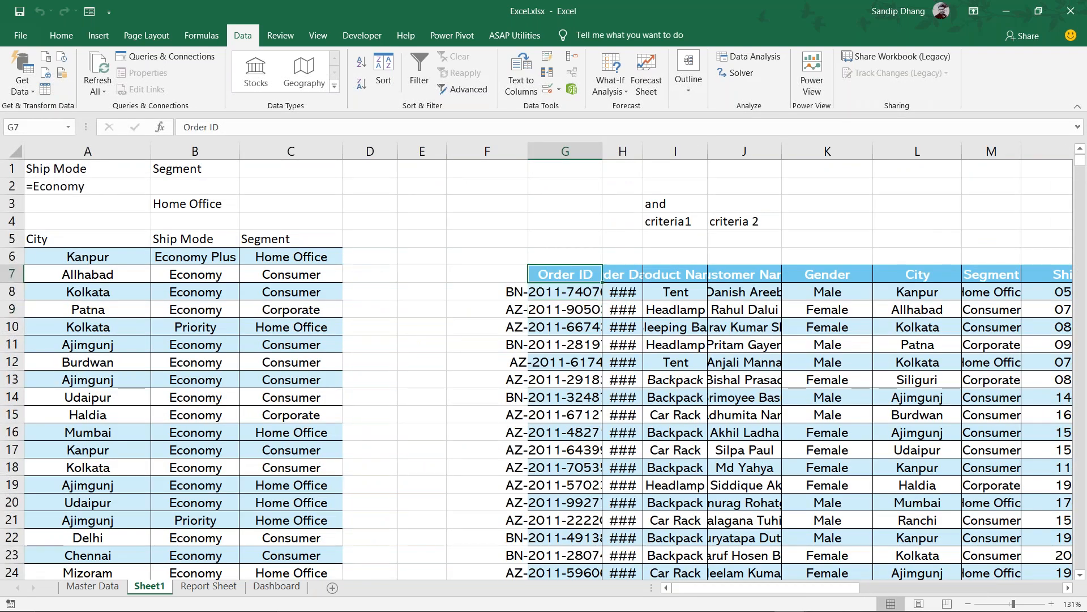
key(ctrl+shift+Down)
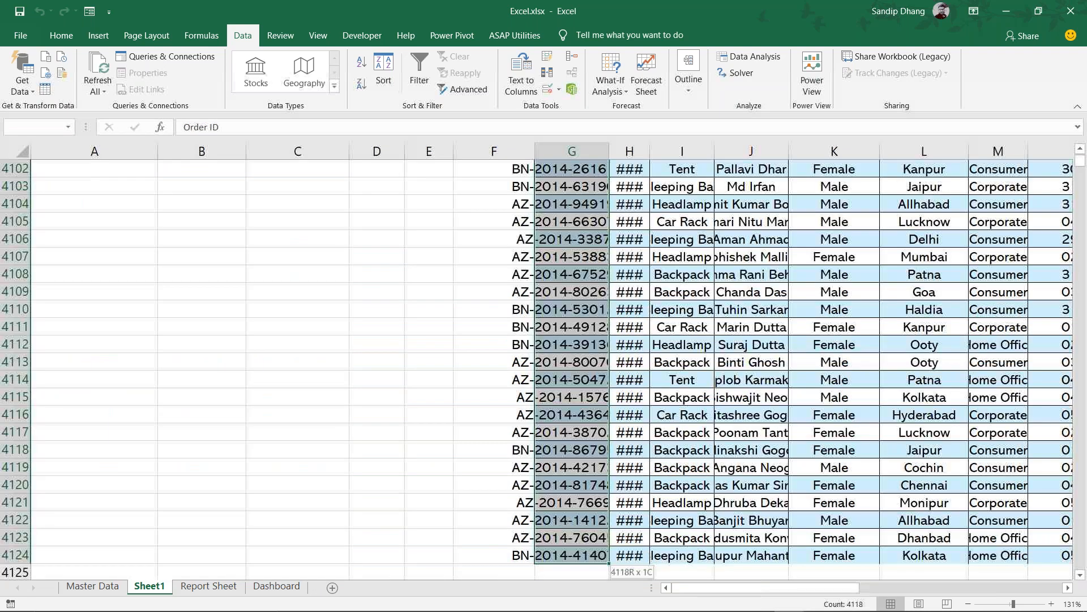
key(ctrl+shift+Right)
key(ctrl+BackSpace)
key(Delete)
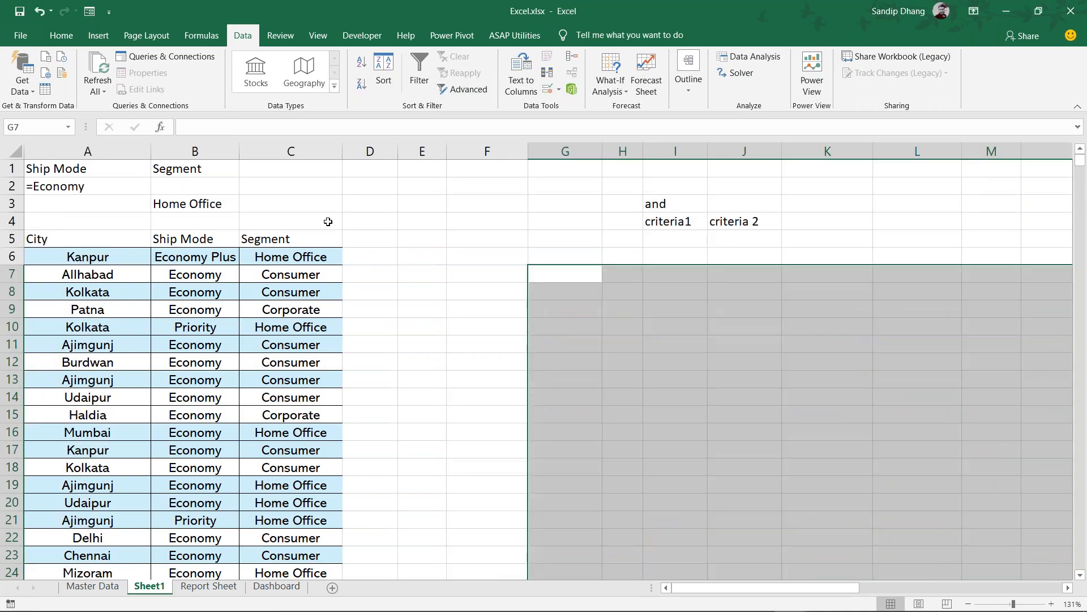
Start an Advanced Filter copying to another location, with the Master Data Segment column, Data[[#All],[Segment]], as list range
click(572, 277)
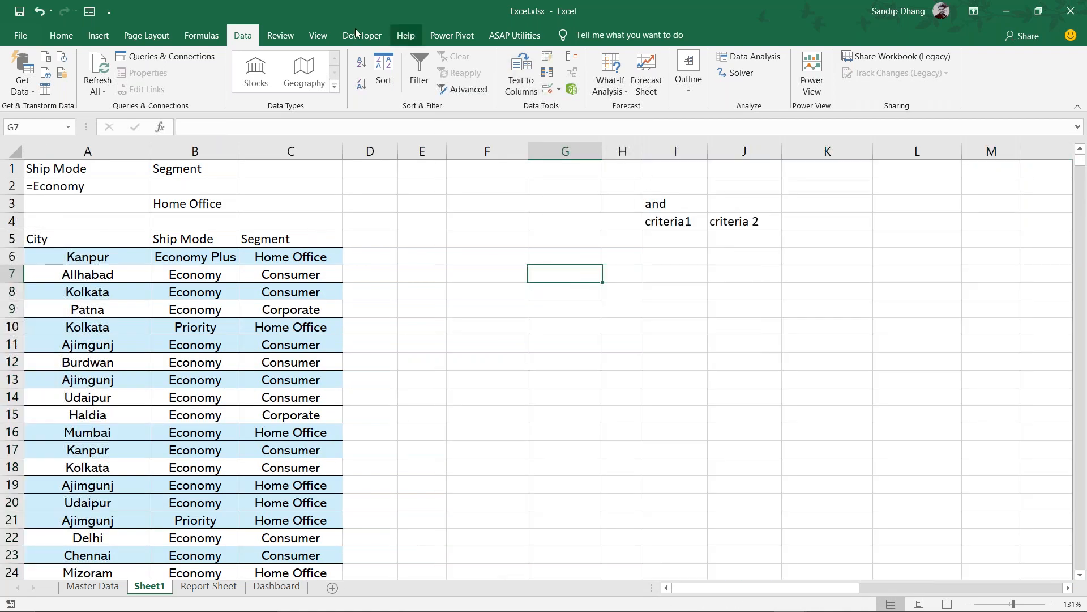
click(469, 90)
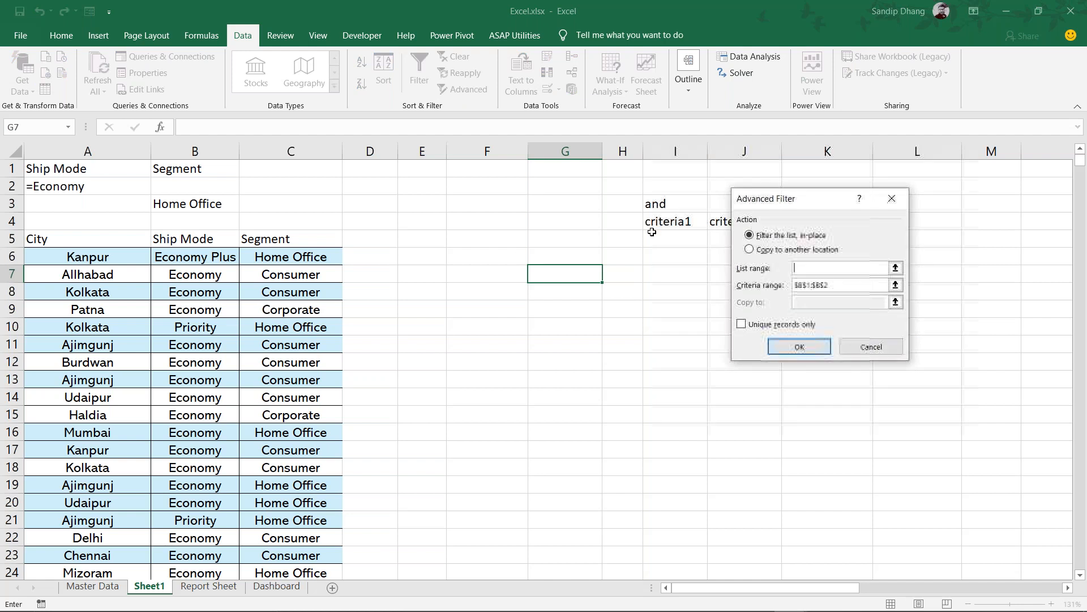
click(798, 250)
click(812, 268)
click(93, 586)
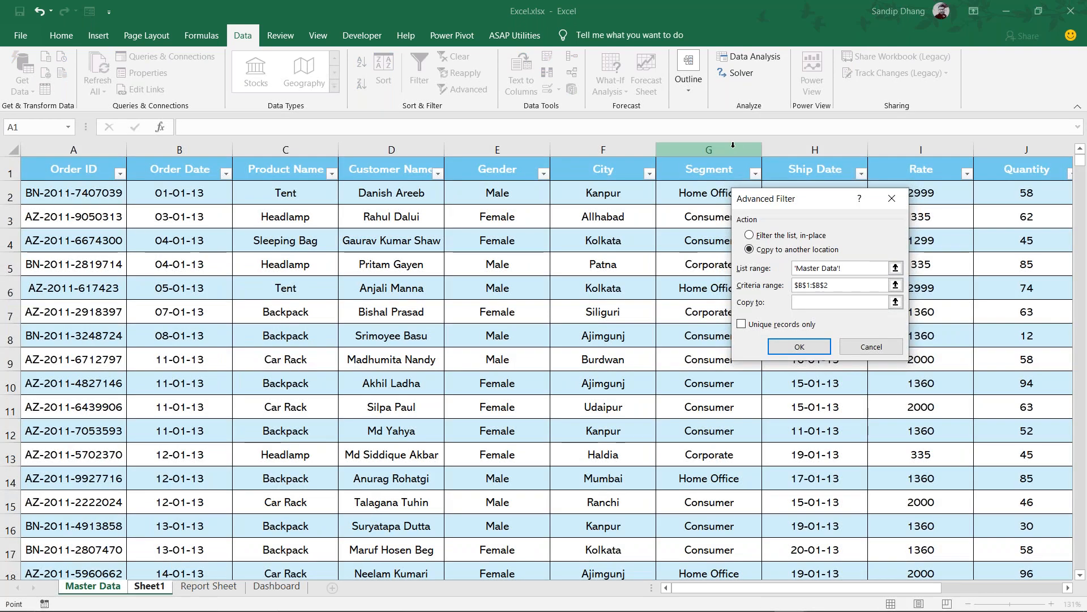
click(732, 166)
key(ctrl+shift+Down)
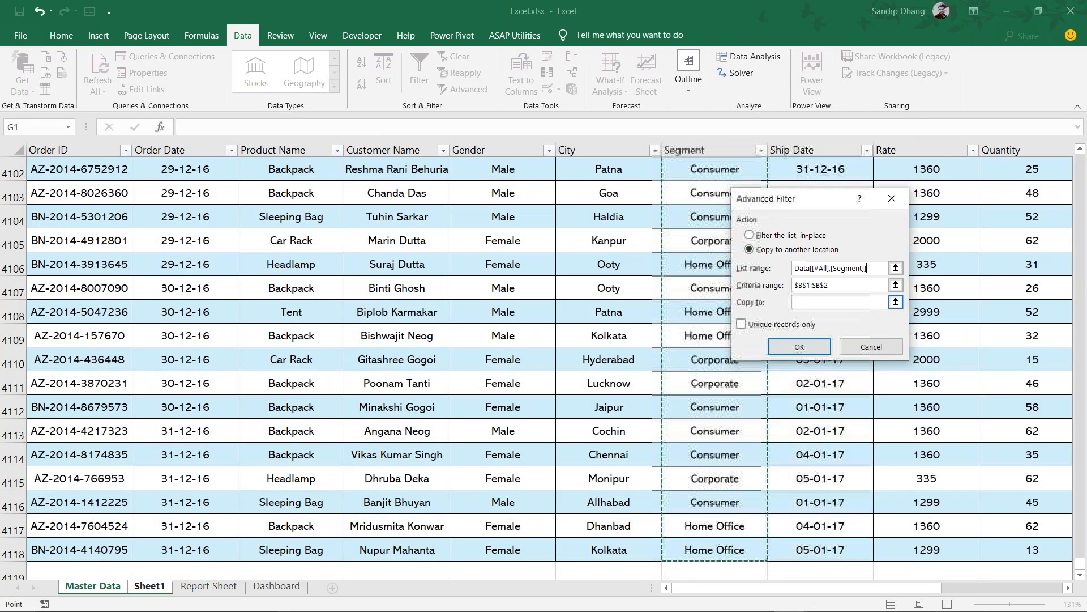
Replace the criteria range with the Segment heading and the blank cell below it, B1:B2 on Sheet1
click(772, 290)
double_click(816, 285)
key(BackSpace)
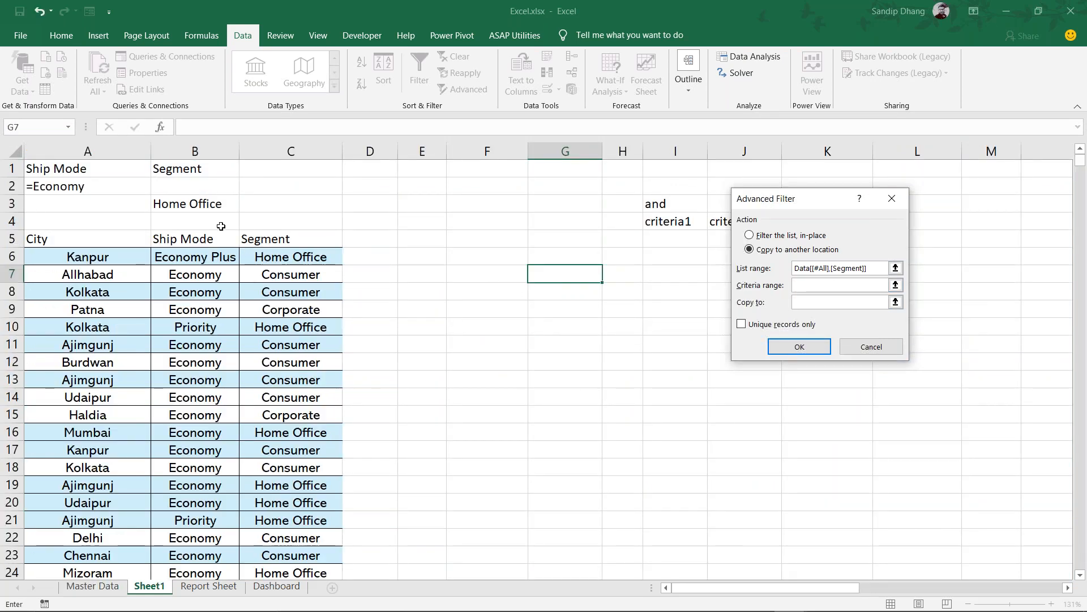
click(214, 171)
drag(215, 176, 216, 179)
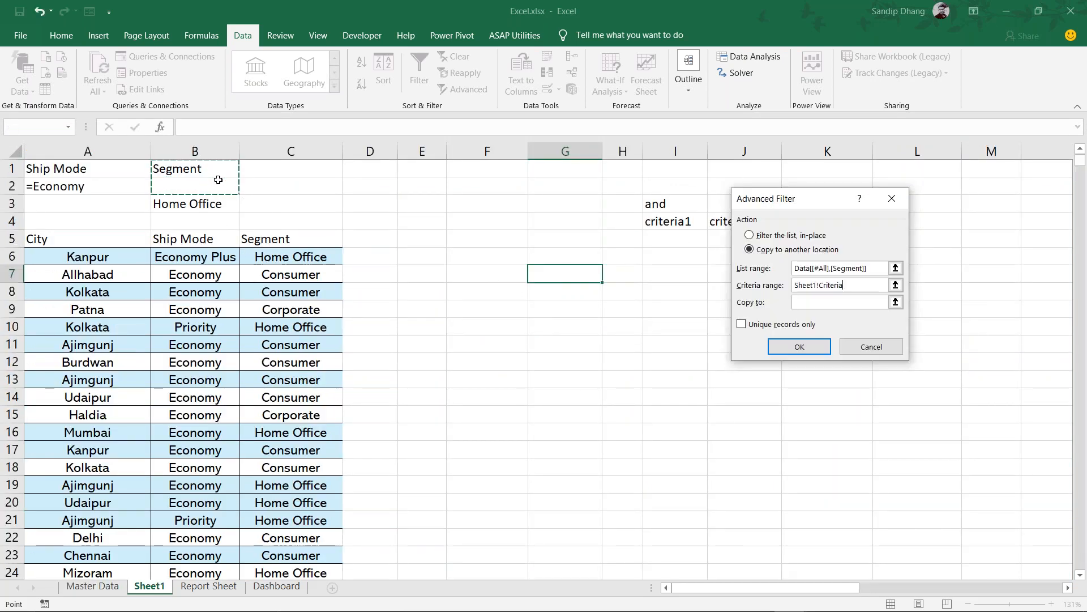
Restrict the filter to unique records only and set its copy-to cell to Sheet1!$G$7
click(848, 300)
click(788, 325)
click(815, 303)
click(566, 272)
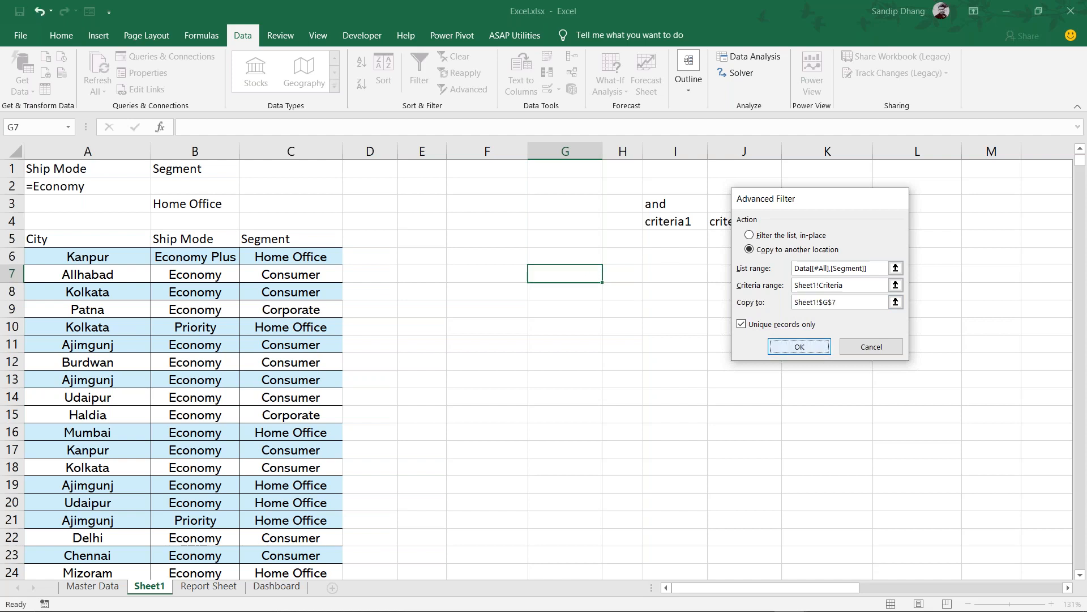
Copy the unique Segment values to G7 with the Advanced Filter and fit column G's width to the list
click(800, 347)
drag(584, 271, 594, 328)
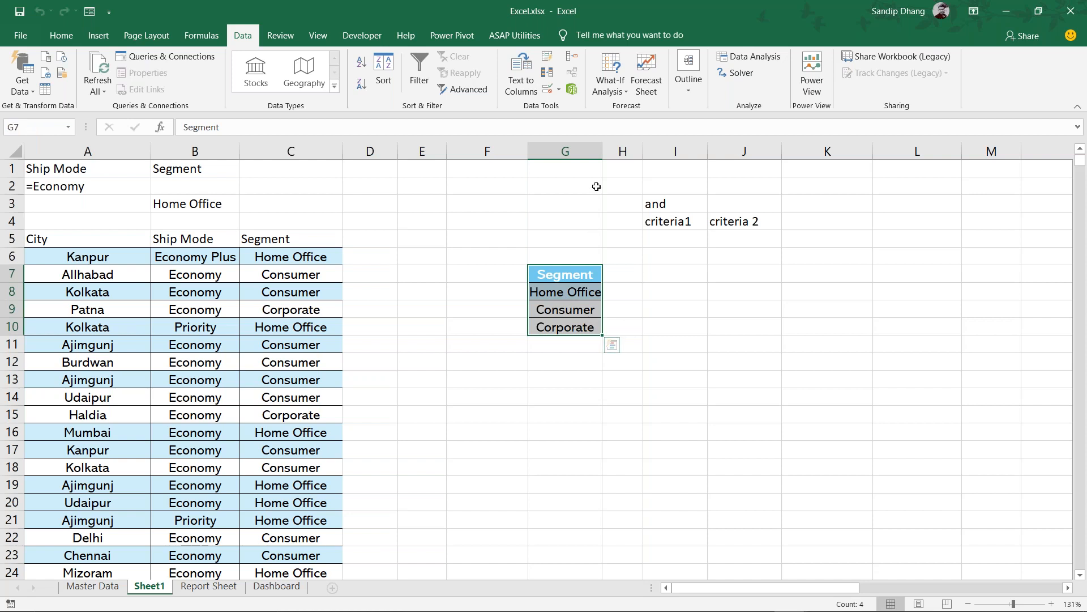
double_click(602, 151)
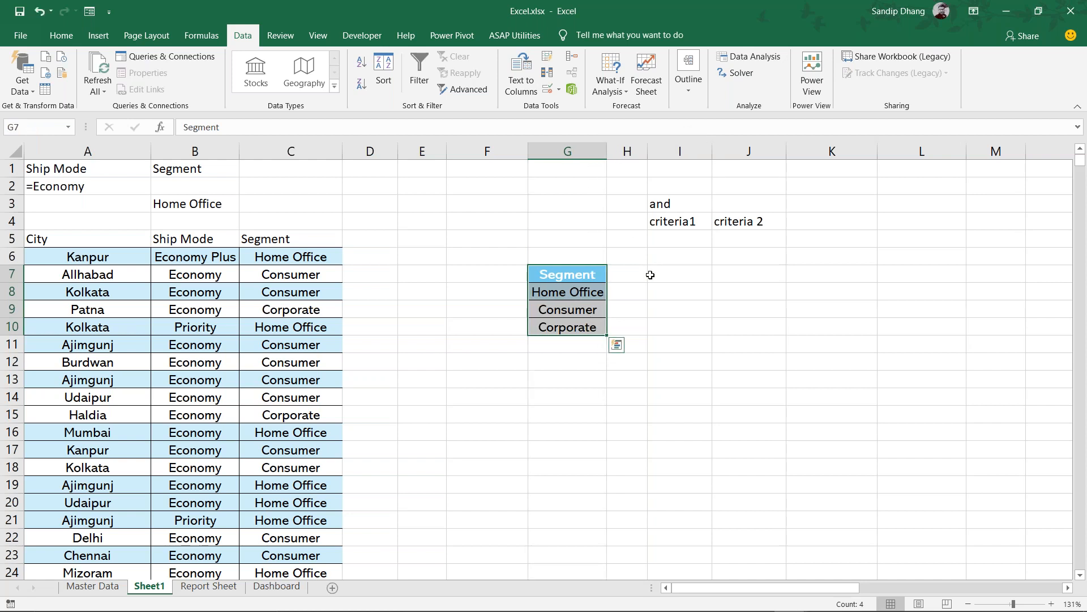
click(637, 291)
text(=sium)
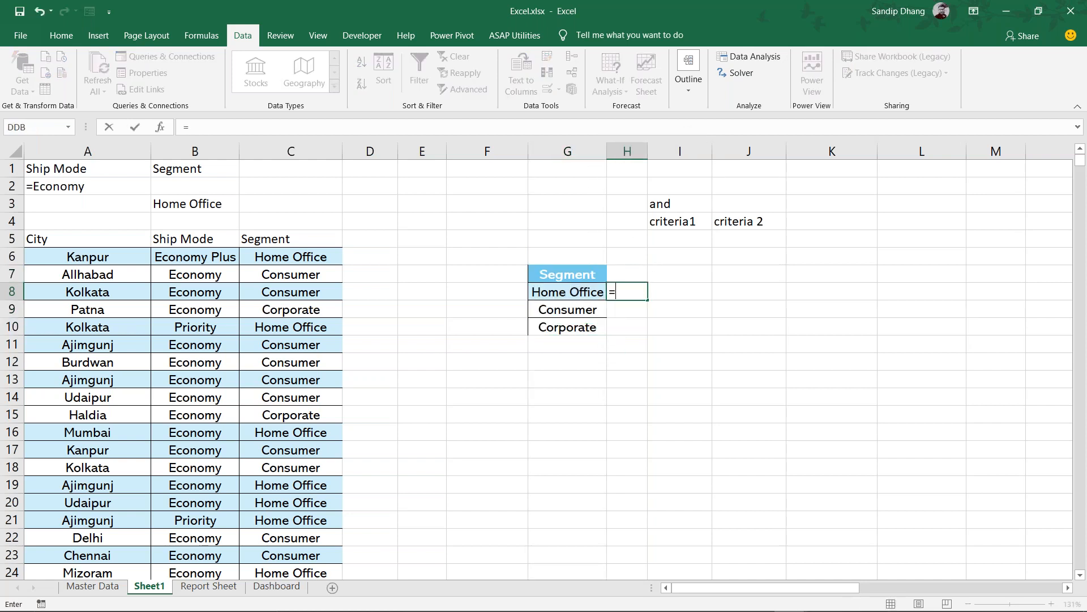
key(BackSpace)
key(BackSpace)
key(BackSpace)
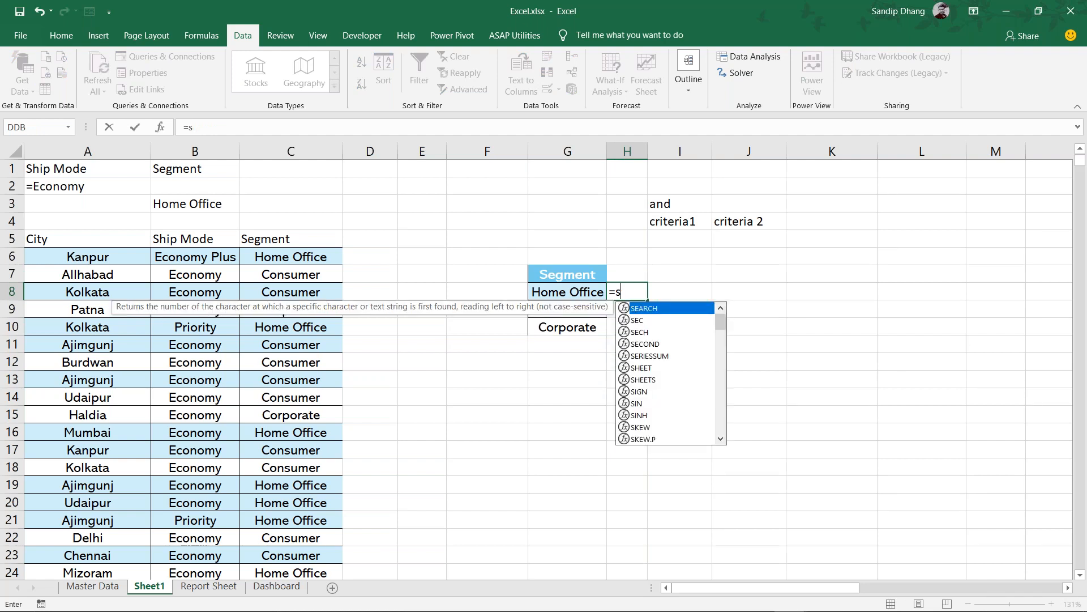
text(umif)
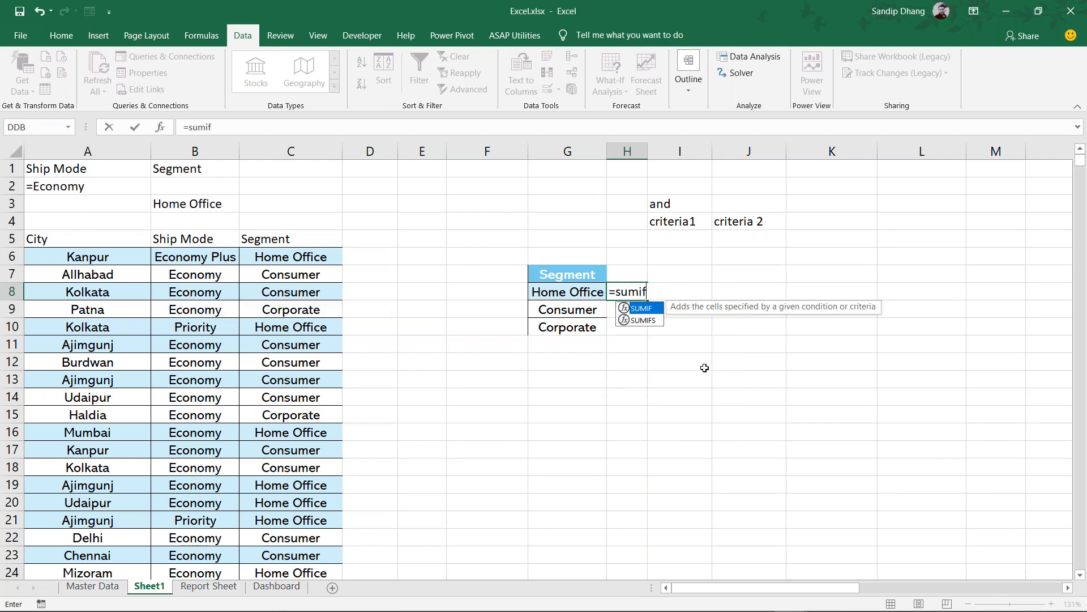
click(646, 320)
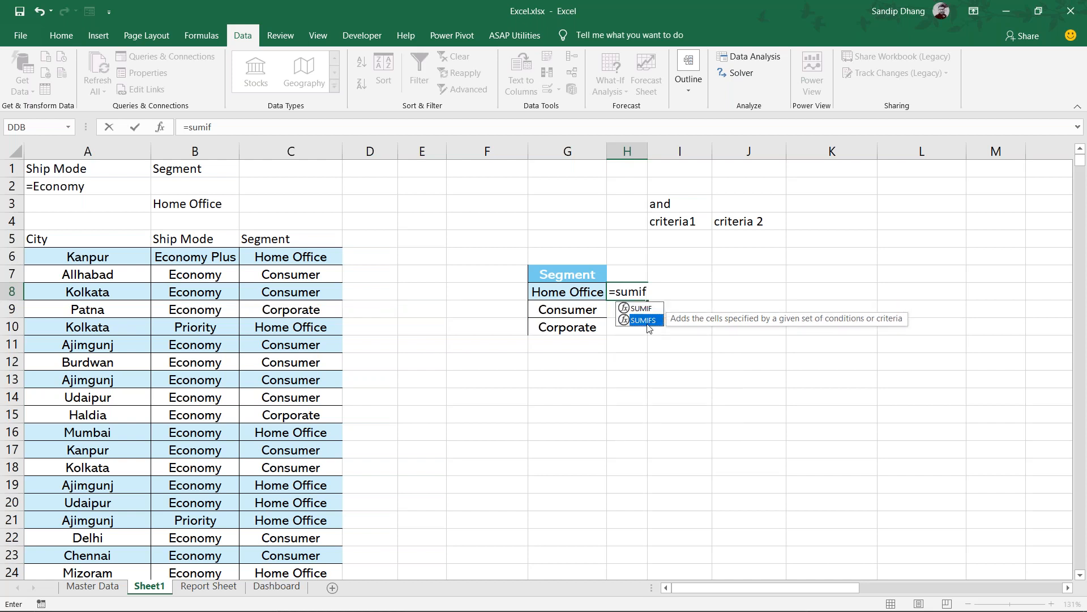
key(Escape)
key(Escape)
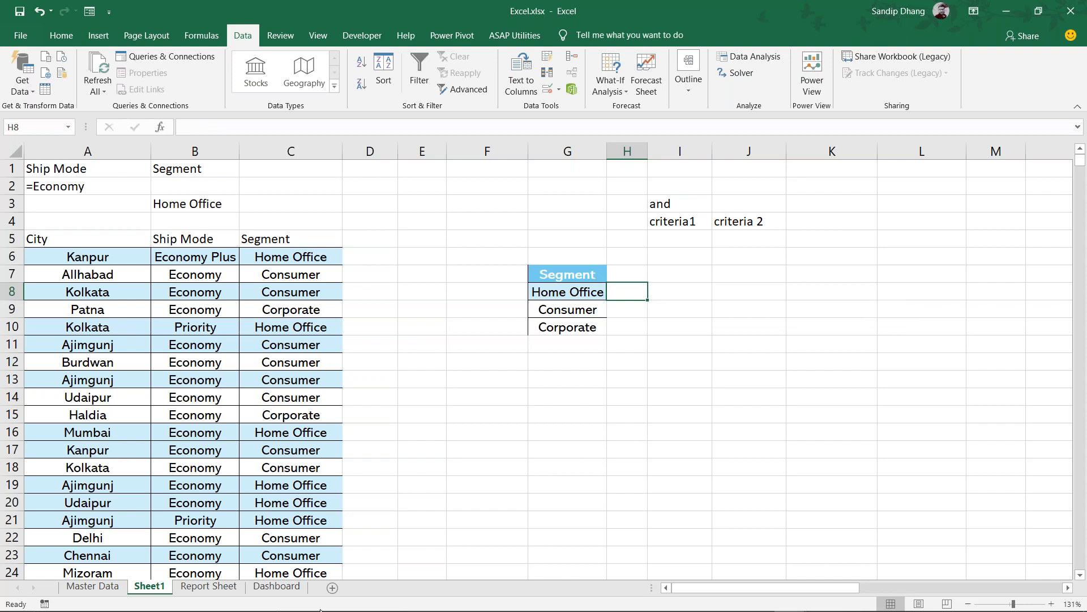
Create a PivotTable from the Data table on the Master Data sheet, placed on a new worksheet
click(113, 593)
click(265, 388)
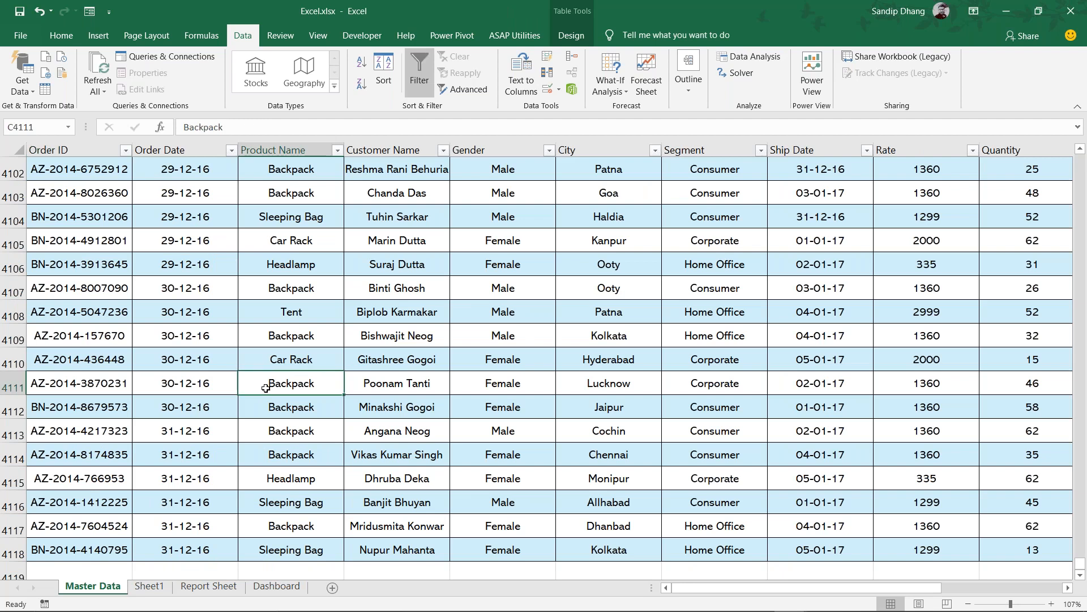
click(339, 329)
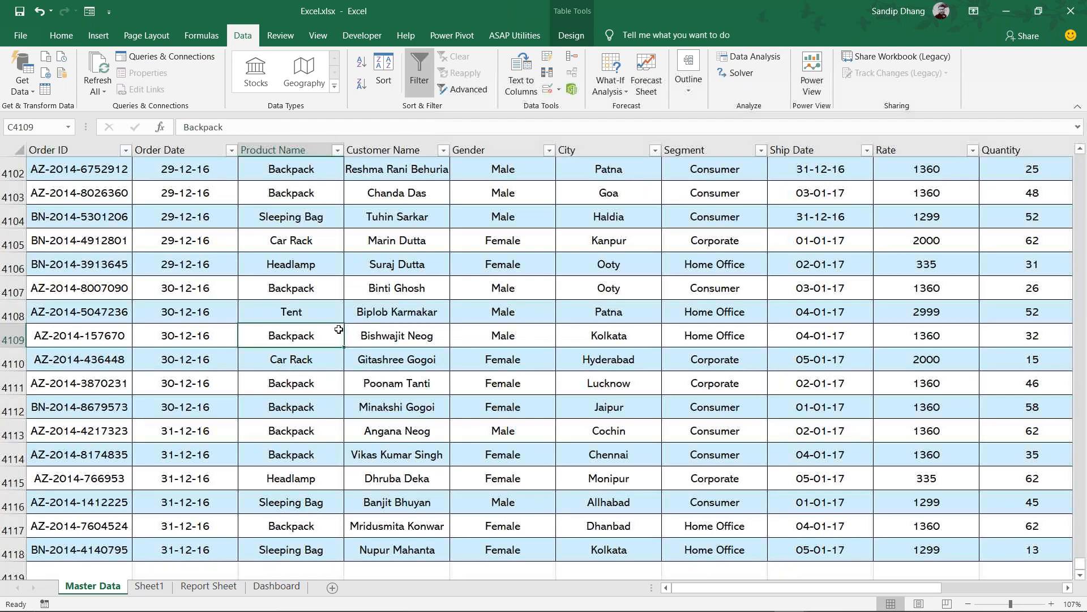
click(90, 41)
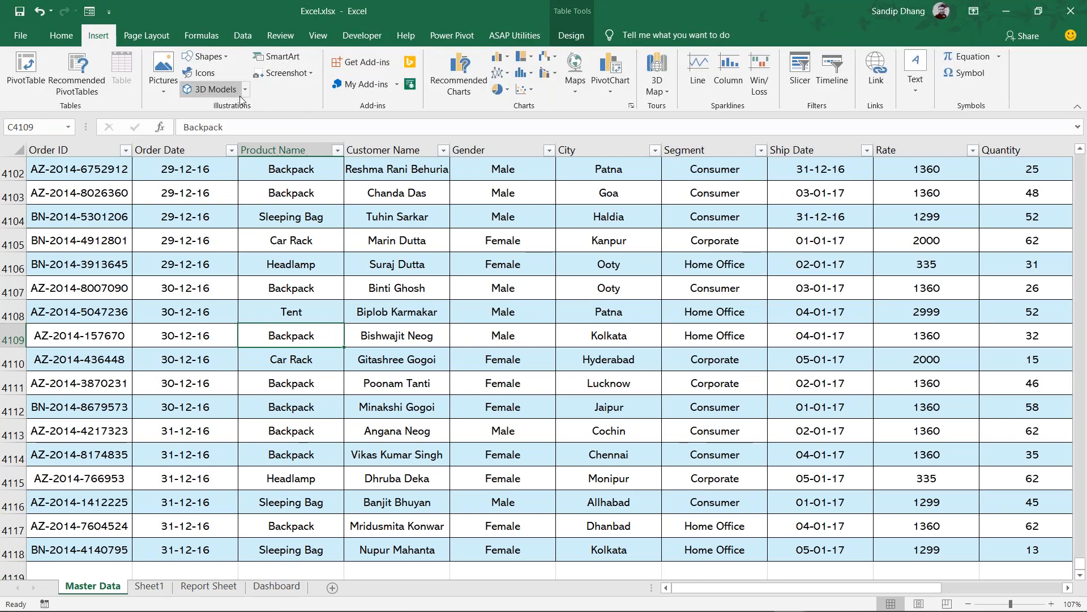
click(25, 71)
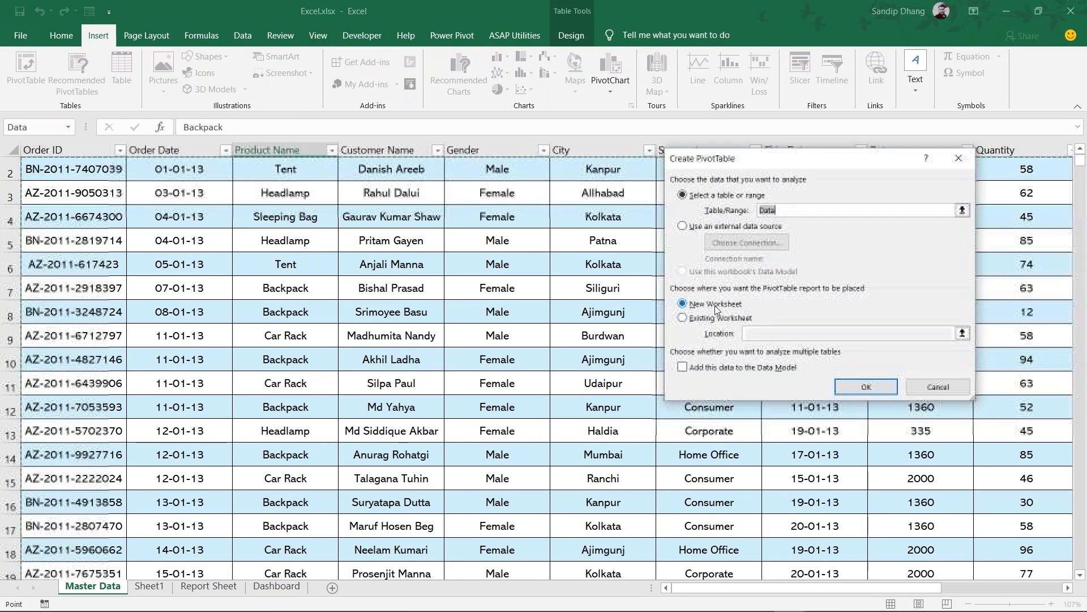
click(857, 388)
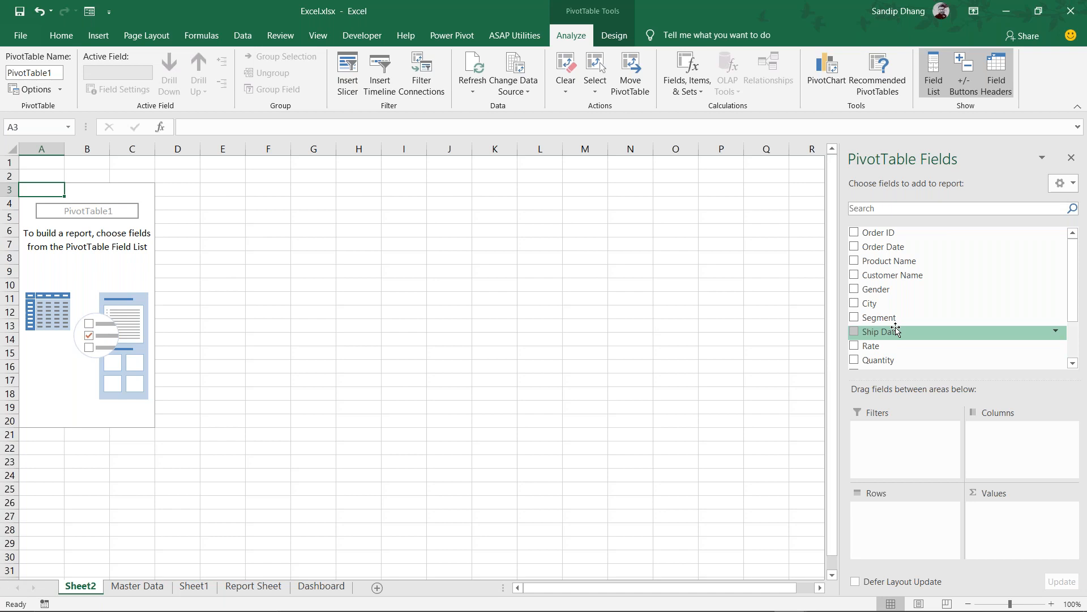
Add Segment and State as row fields and the sum of Total as values in the PivotTable
scroll(895, 331, down, 2)
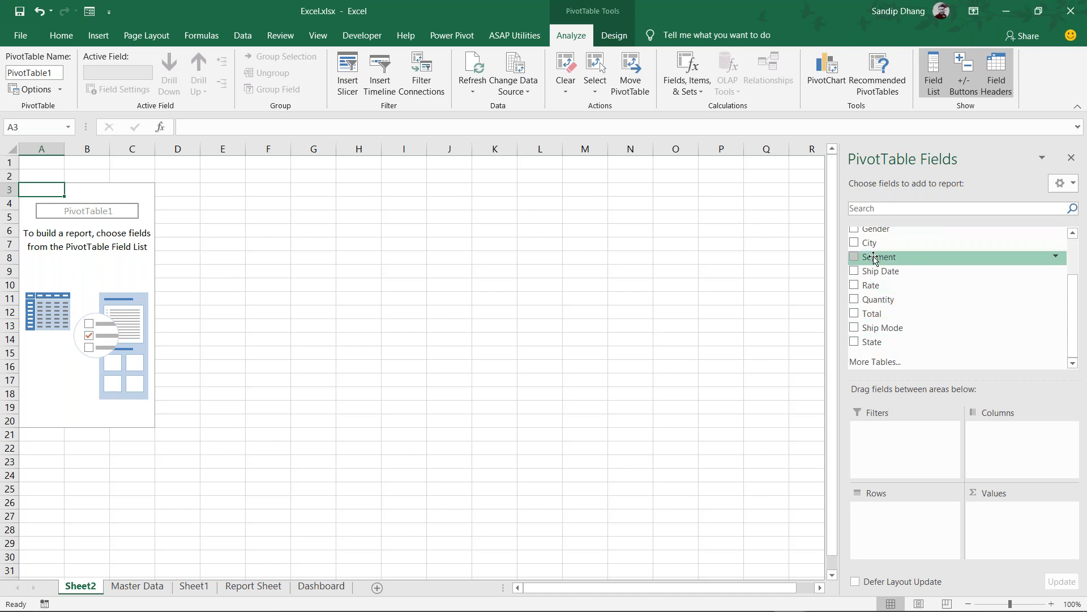
click(855, 257)
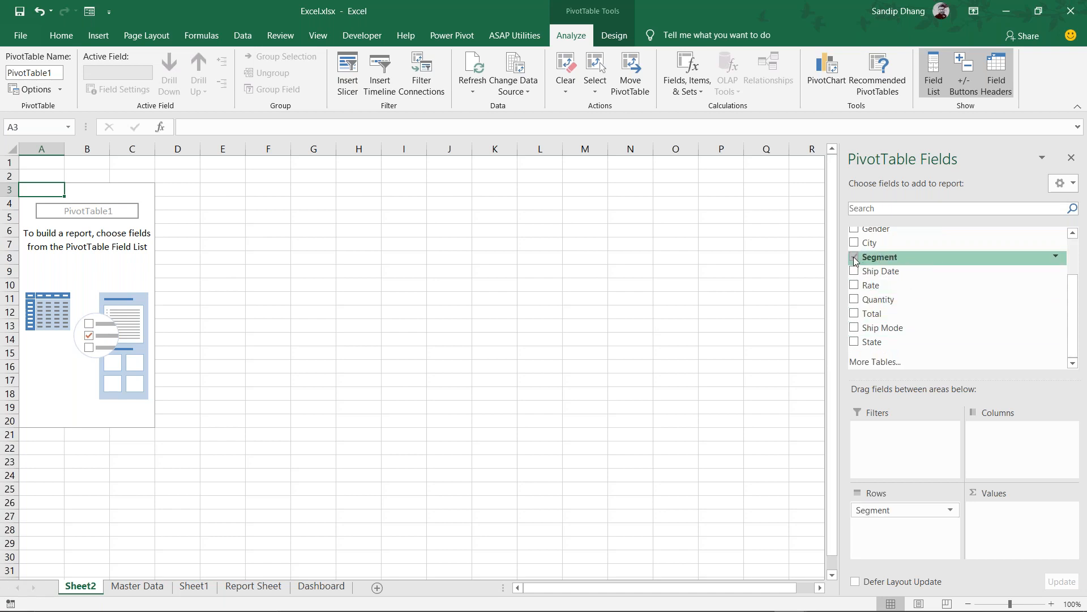
click(855, 313)
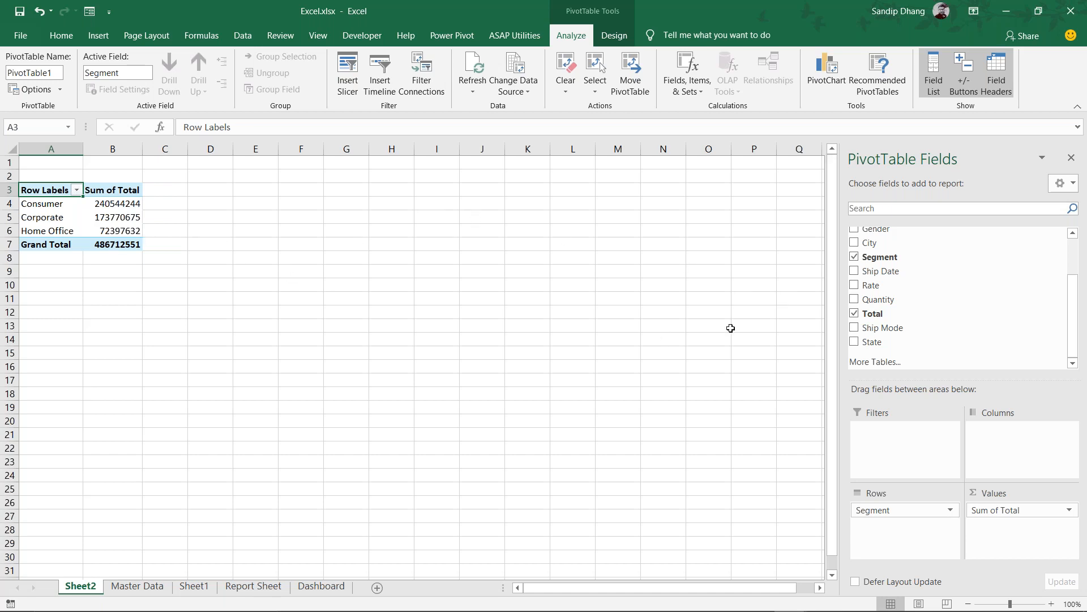
click(854, 342)
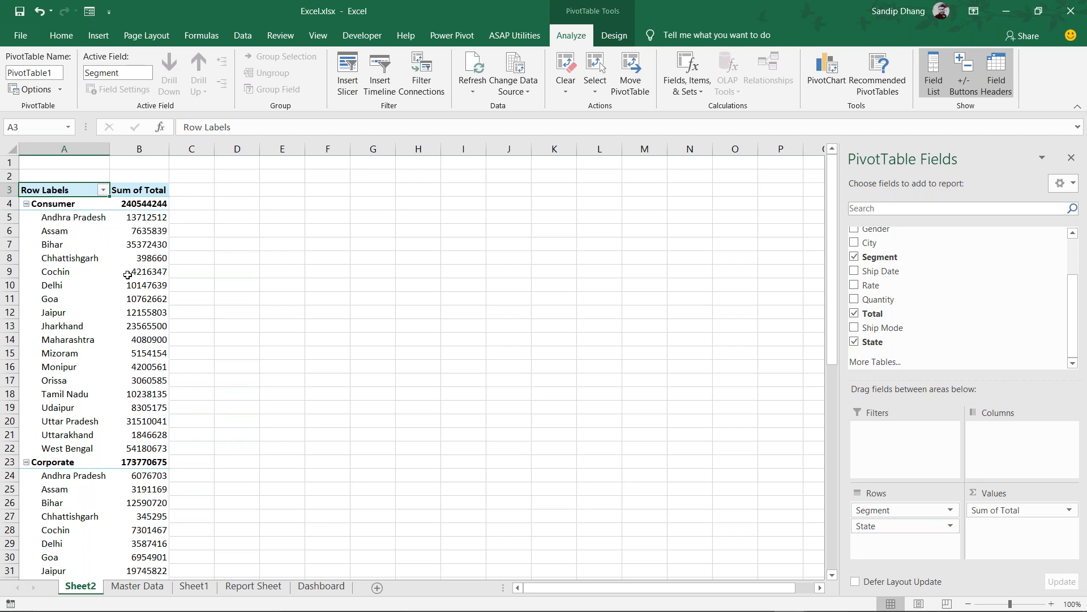
Replace Total with the sum of Quantity in the PivotTable values and check the Consumer quantities by state, including West Bengal
click(143, 218)
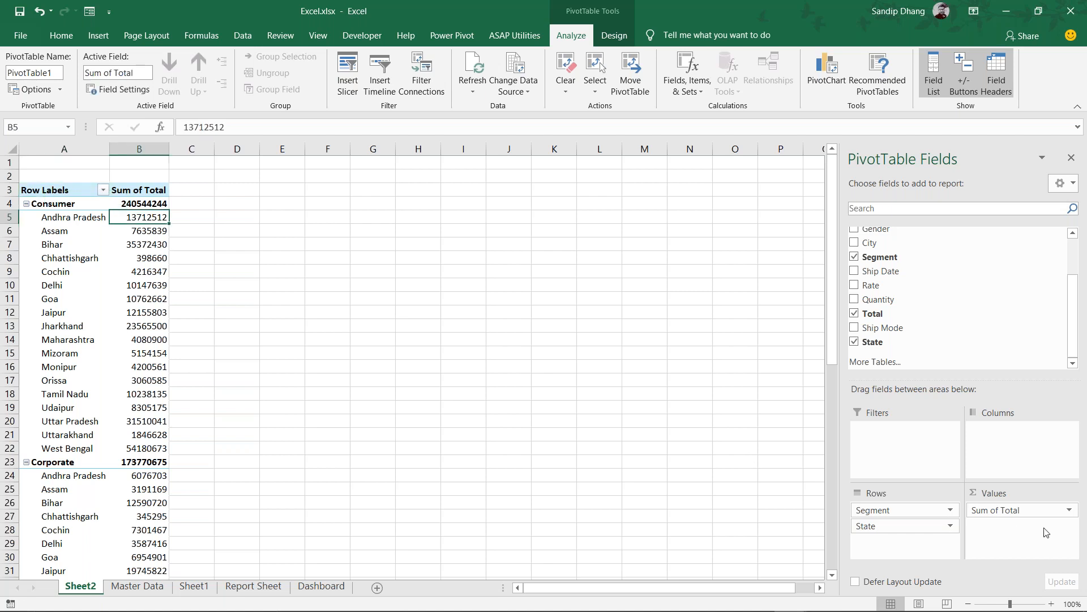
drag(1035, 512, 736, 453)
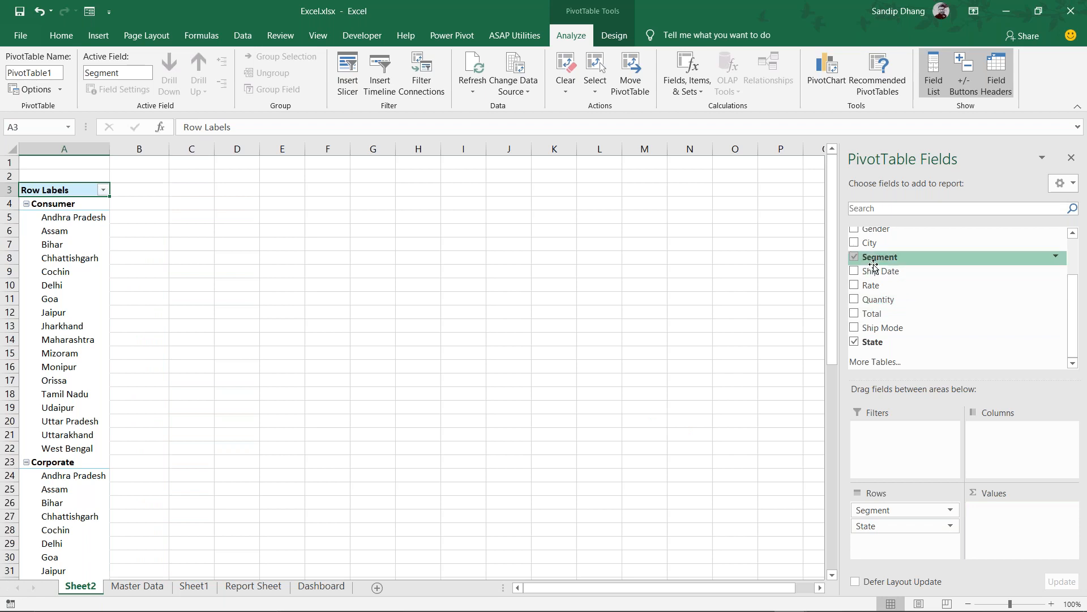
drag(887, 304, 1031, 512)
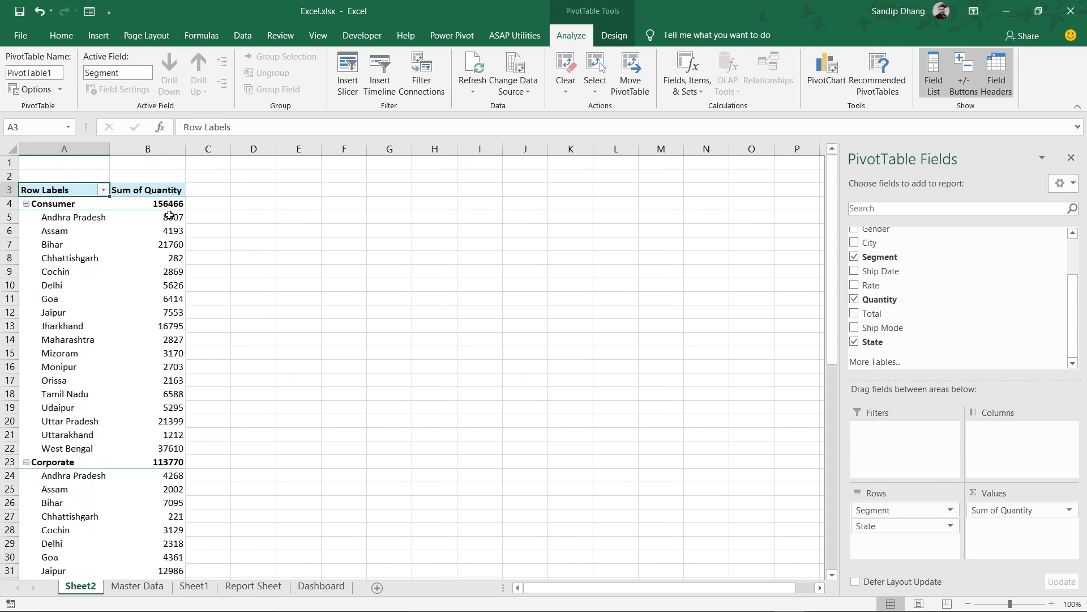
drag(169, 214, 181, 408)
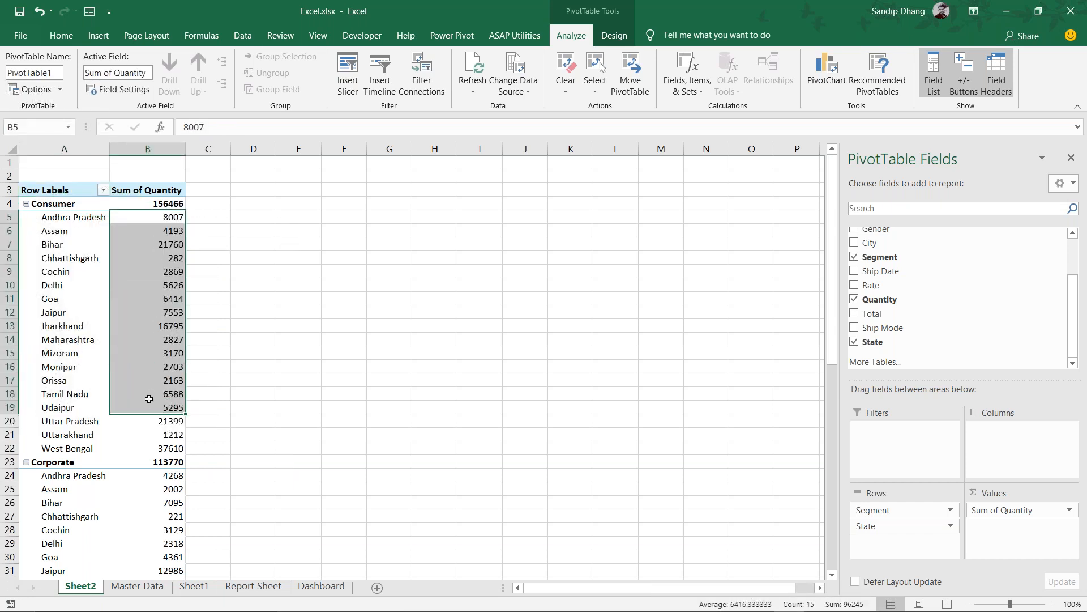
click(86, 451)
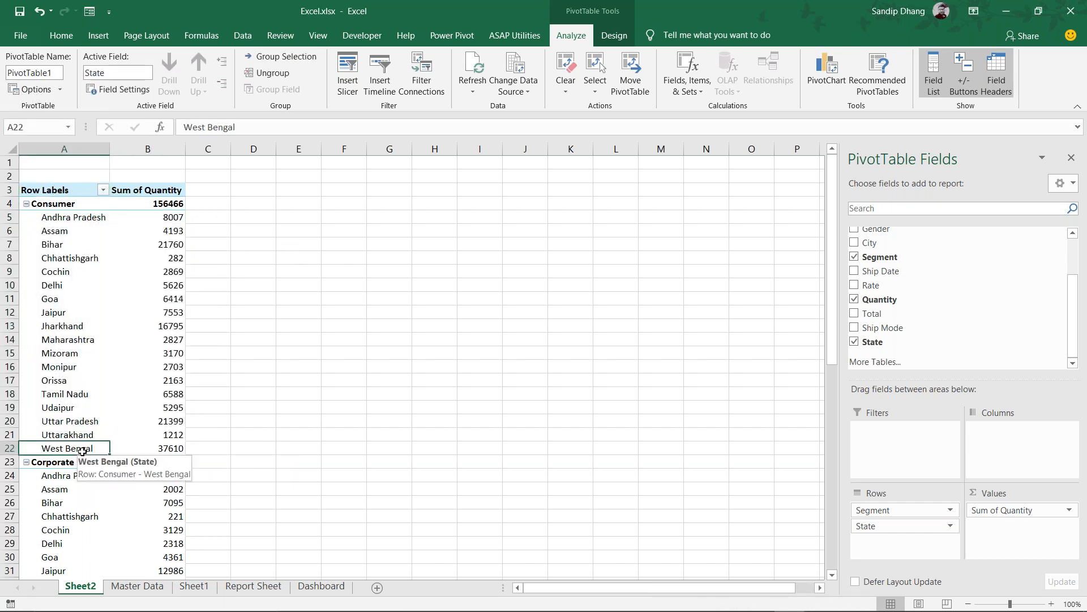
click(151, 447)
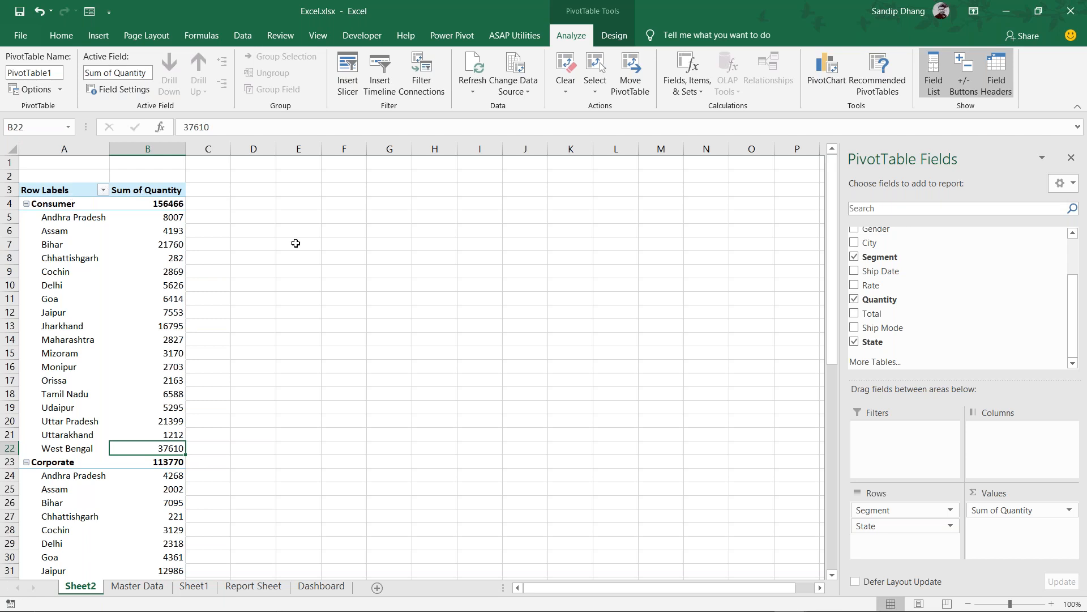
Move the Segment field from the PivotTable's rows to its columns, keeping State as the row field
click(854, 259)
click(853, 259)
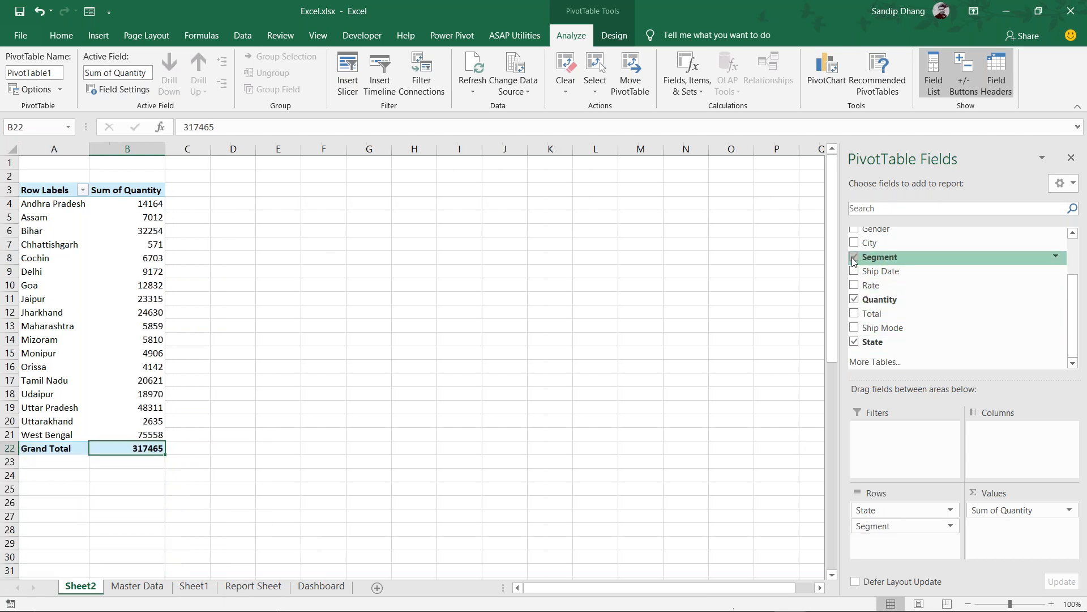
click(854, 260)
click(853, 259)
click(853, 259)
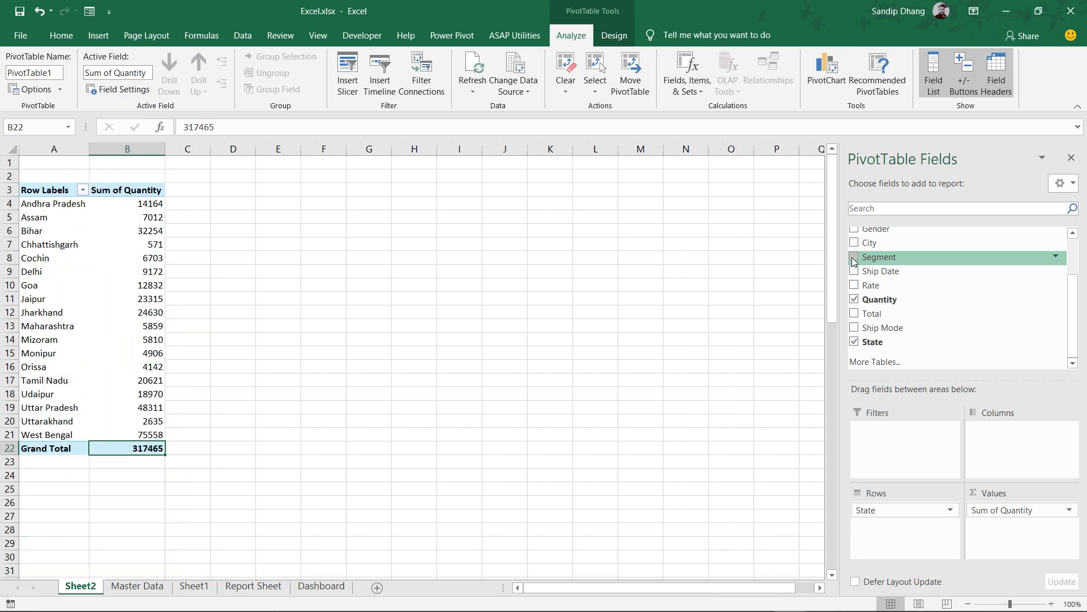
drag(906, 262, 1025, 453)
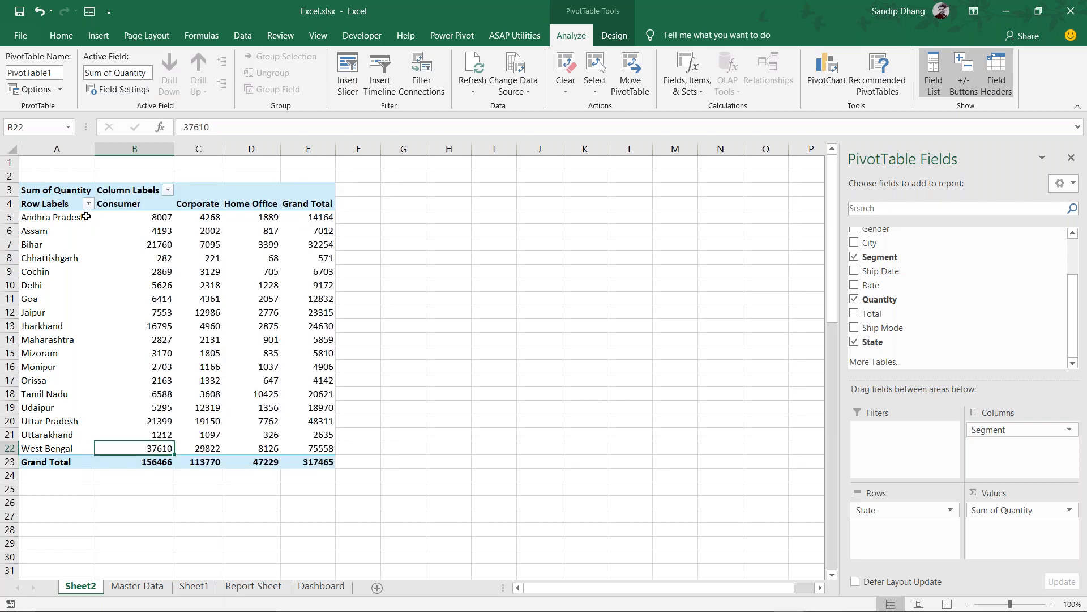
Examine the quantities for each state by segment and the row grand totals in the PivotTable
drag(86, 217, 297, 448)
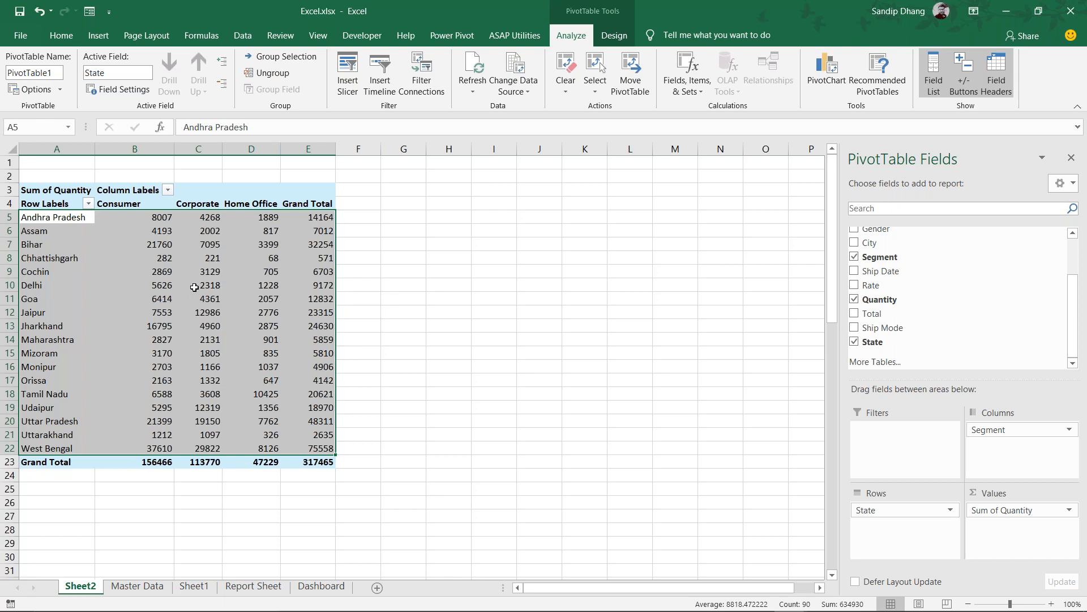
mouse_move(195, 287)
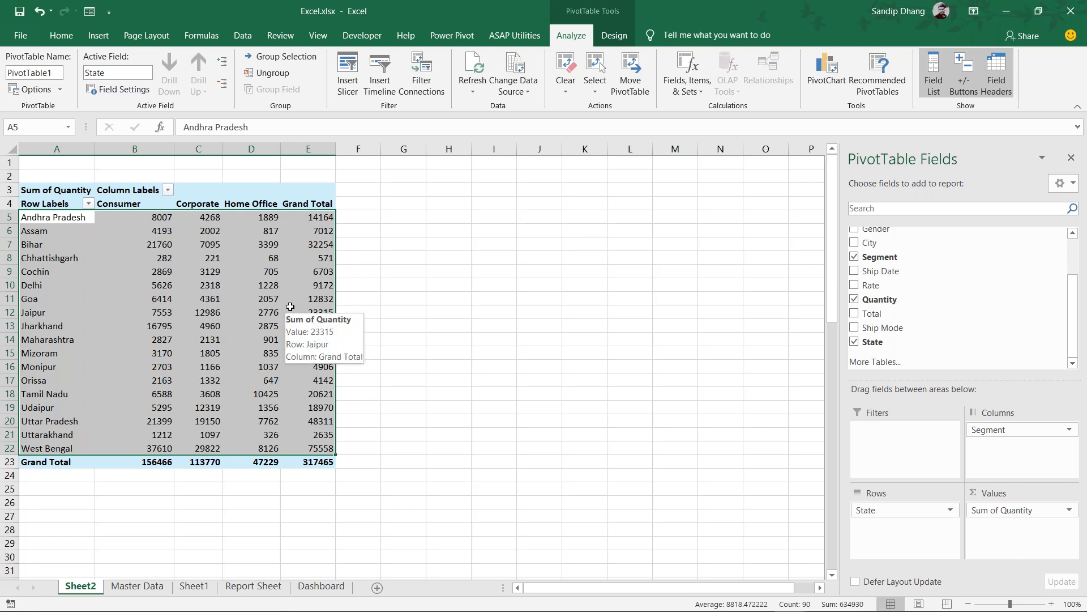
mouse_move(299, 263)
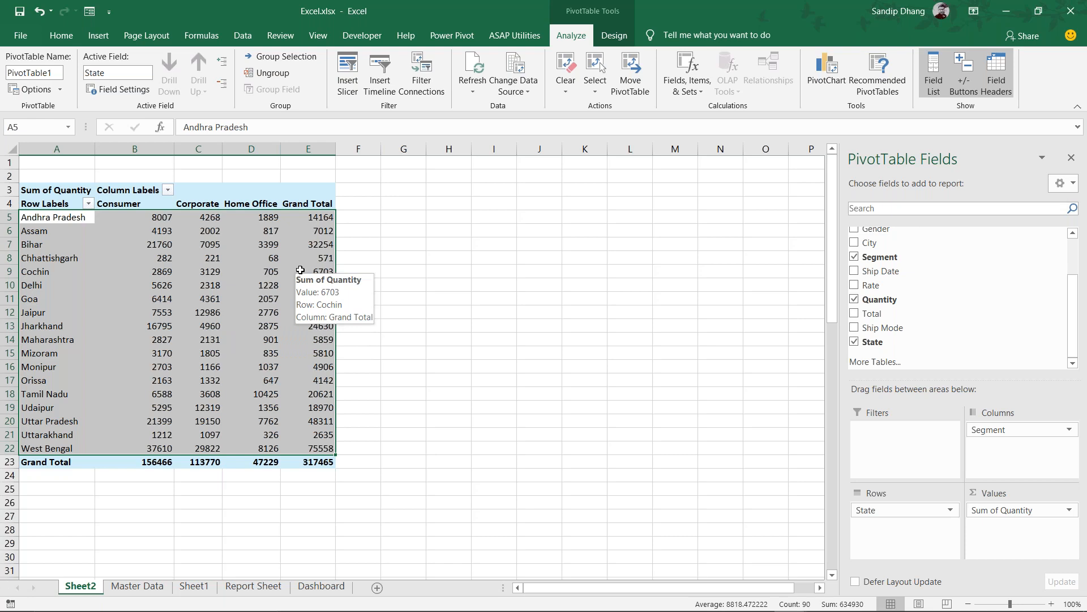
mouse_move(166, 300)
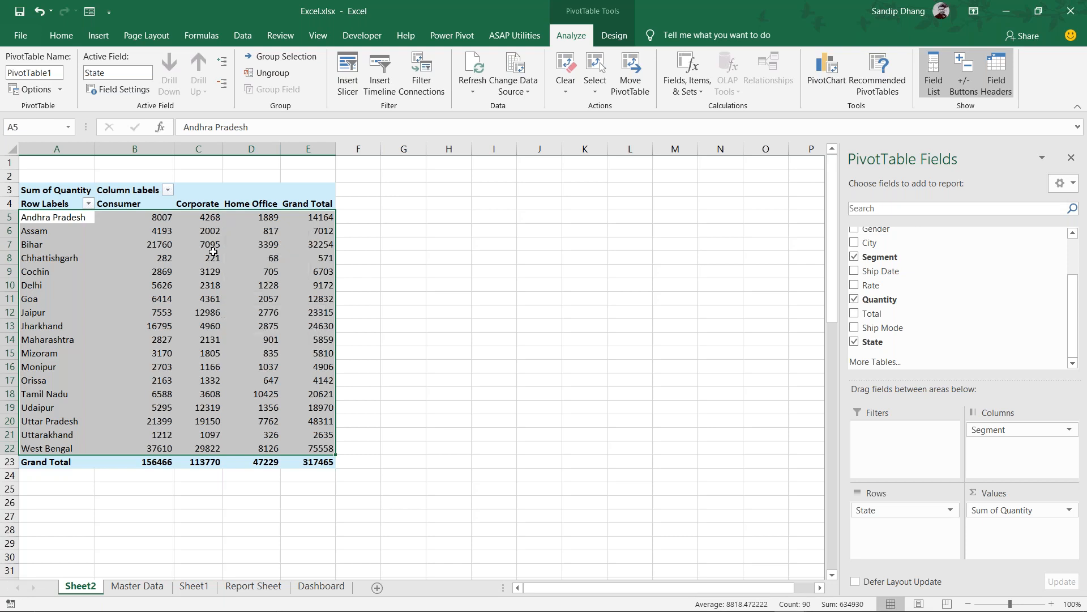
mouse_move(206, 268)
click(224, 284)
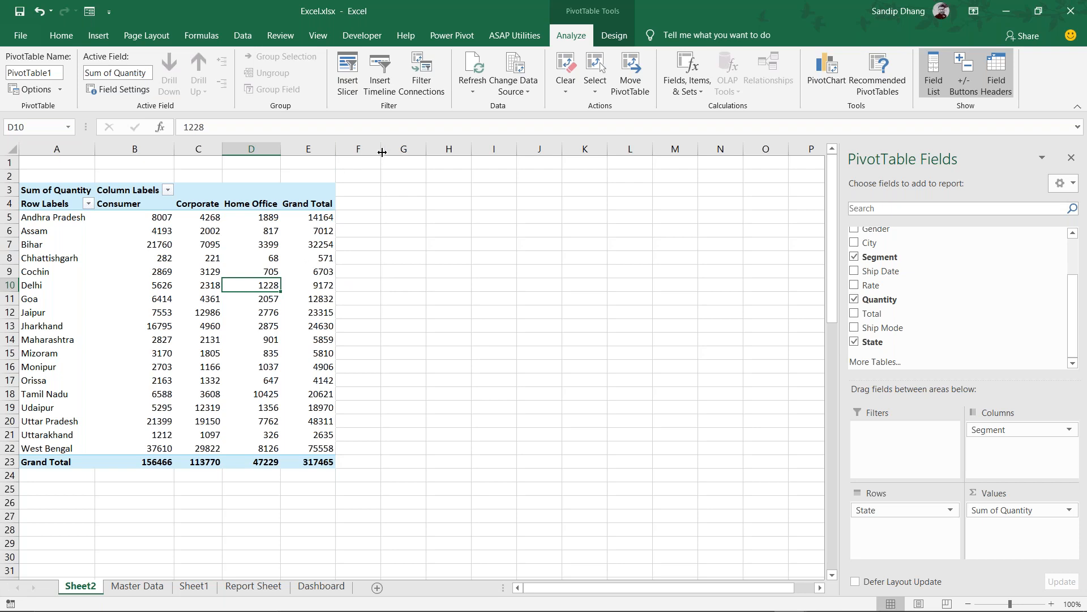
Refresh all PivotTable data in the workbook
click(479, 89)
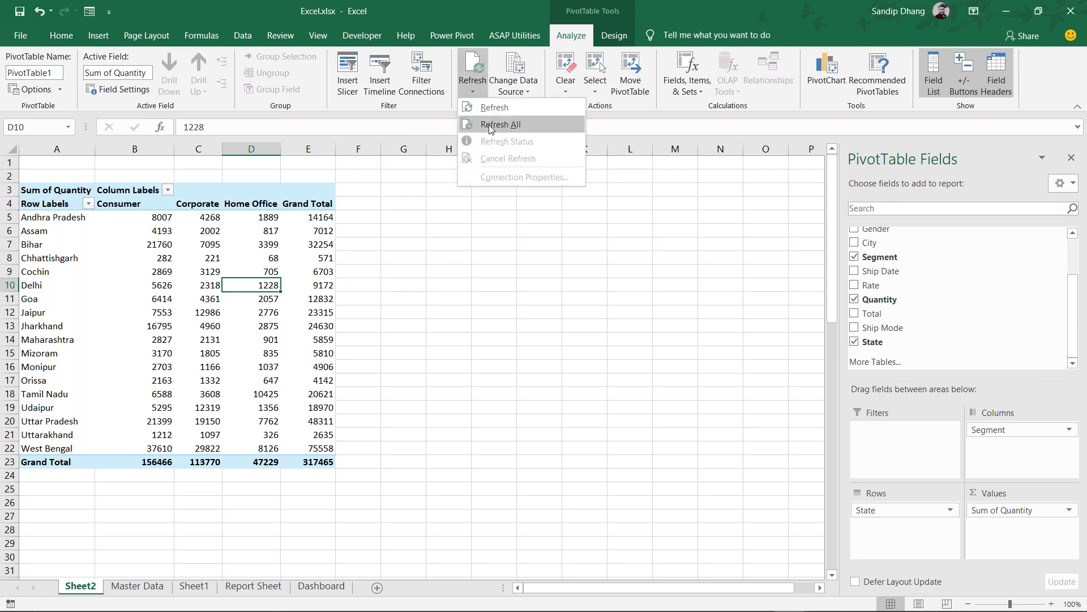
click(493, 124)
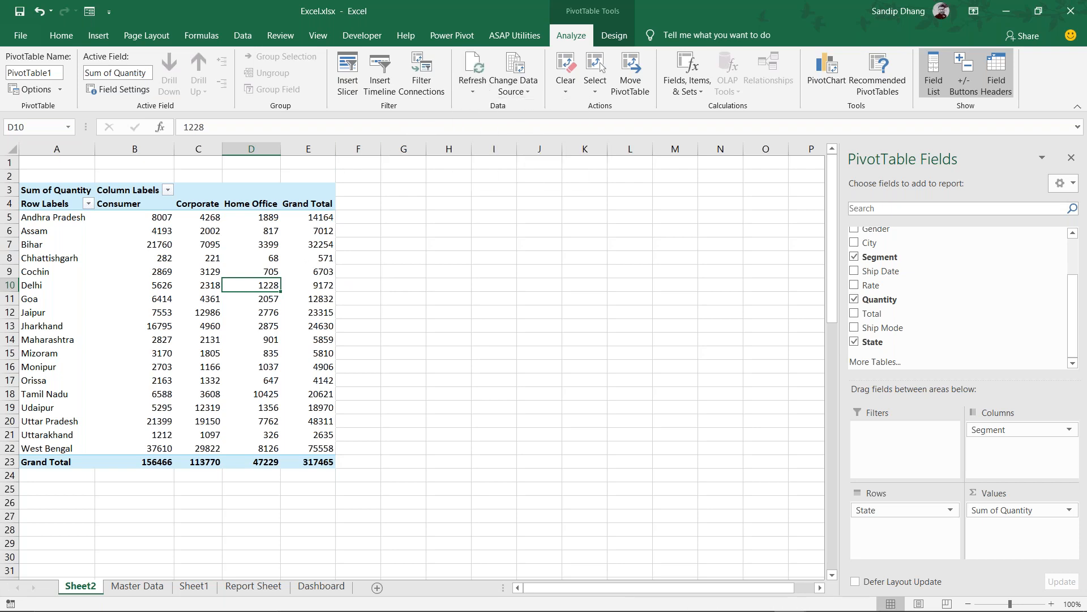
click(474, 94)
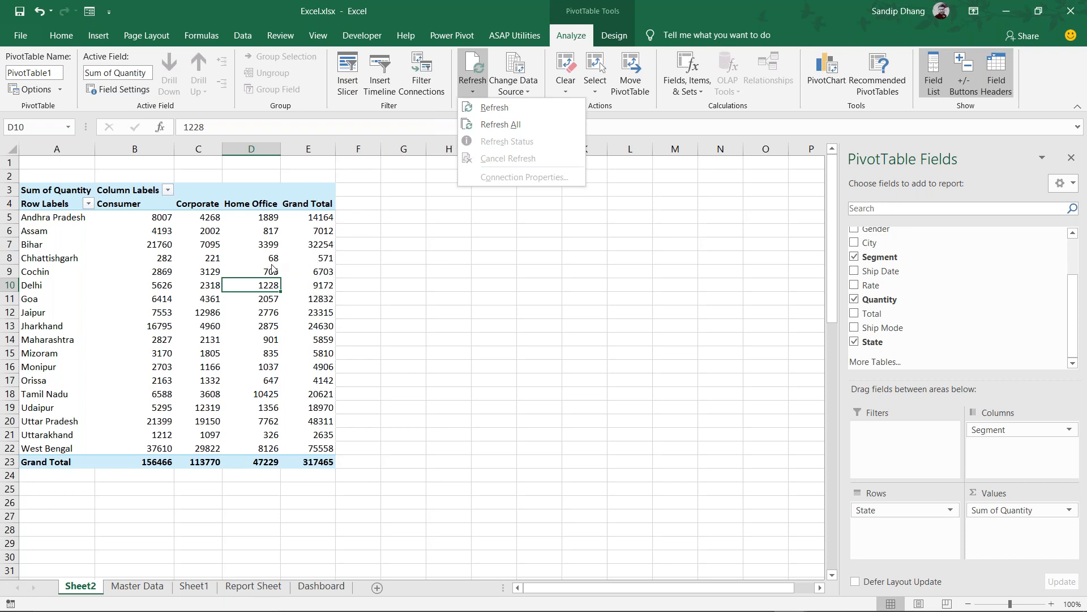
key(Escape)
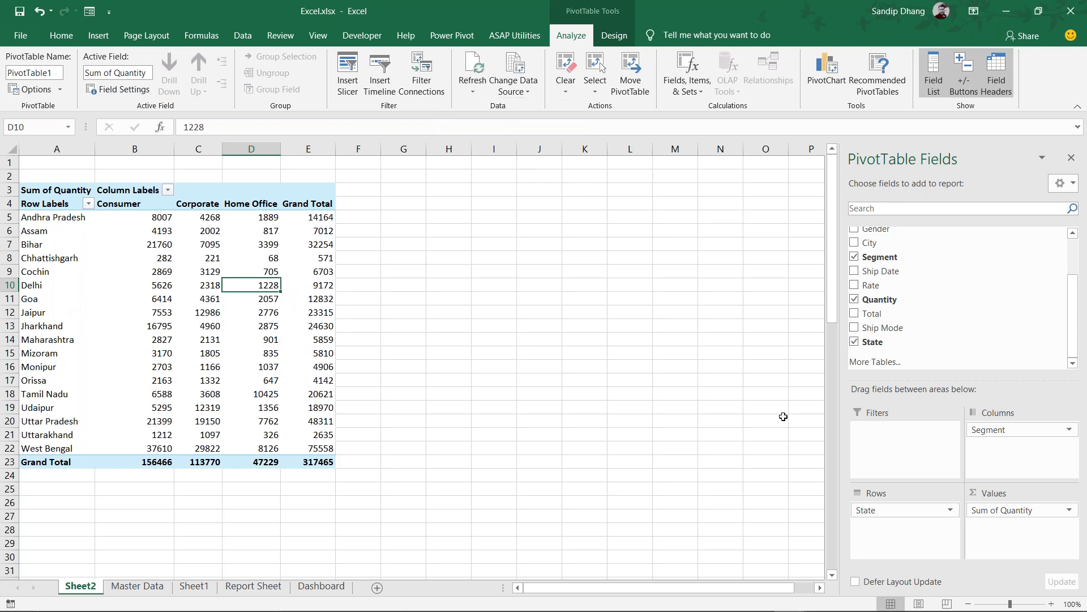
Move the Segment field from the PivotTable's columns to its rows, nested beneath State
drag(1014, 434, 905, 530)
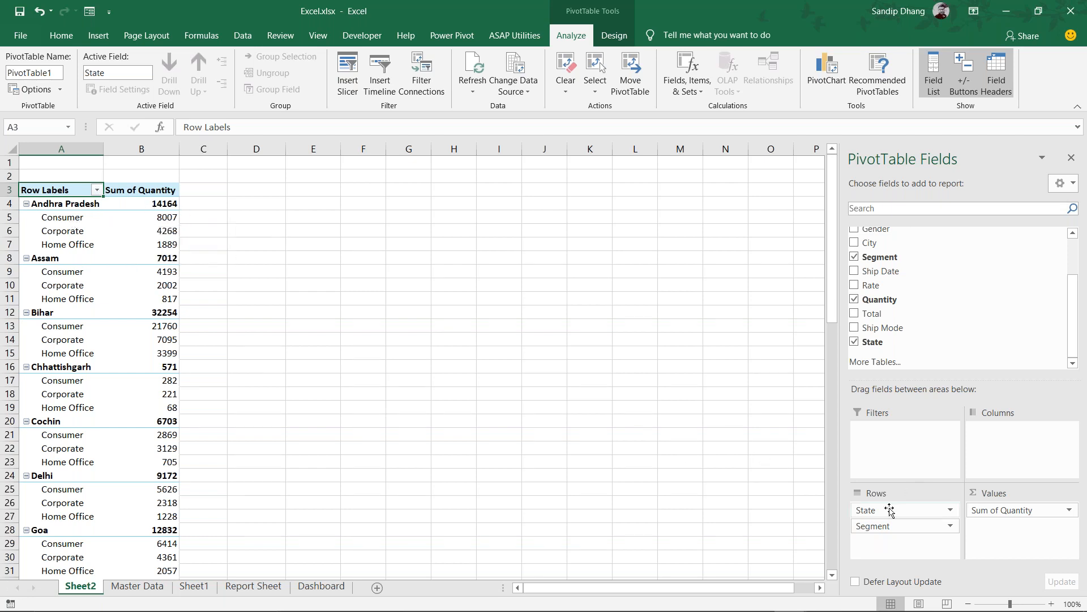
Nest the State field beneath Segment in the PivotTable's rows and show the report in Outline Form
drag(889, 510, 936, 541)
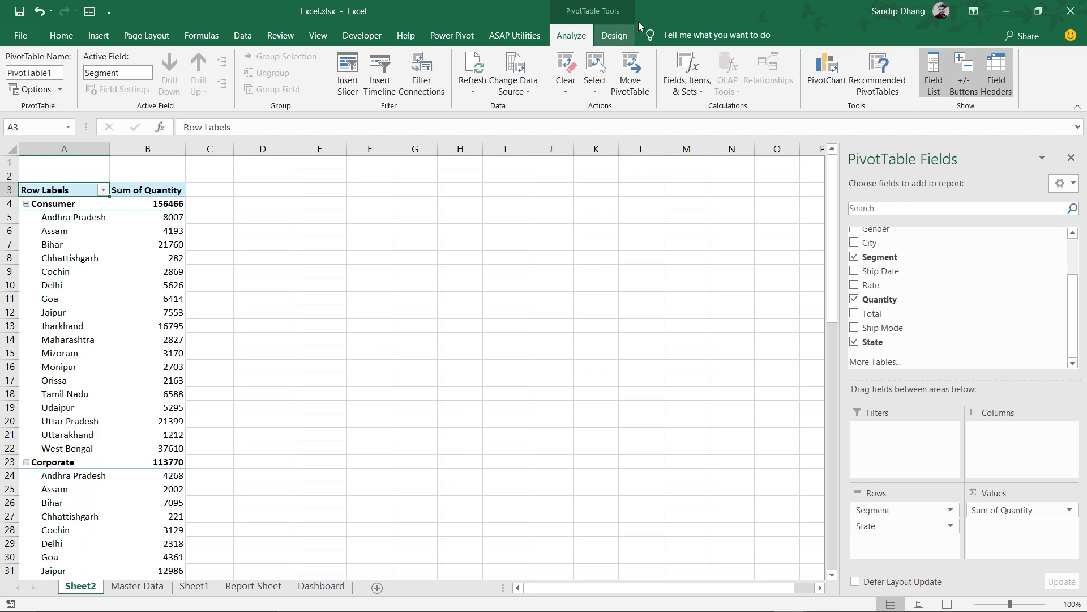
click(617, 38)
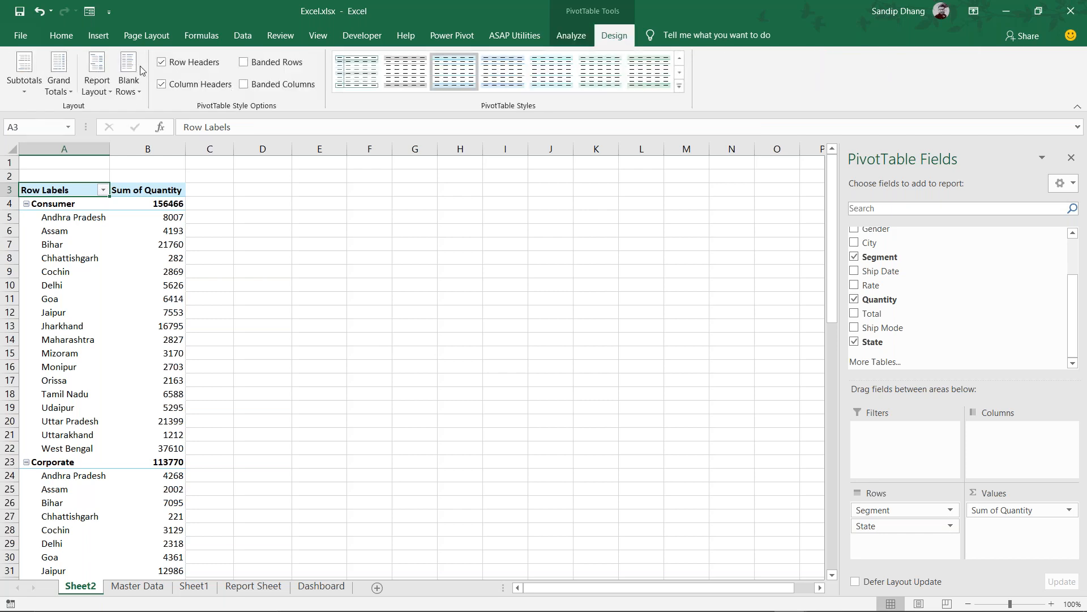
click(95, 83)
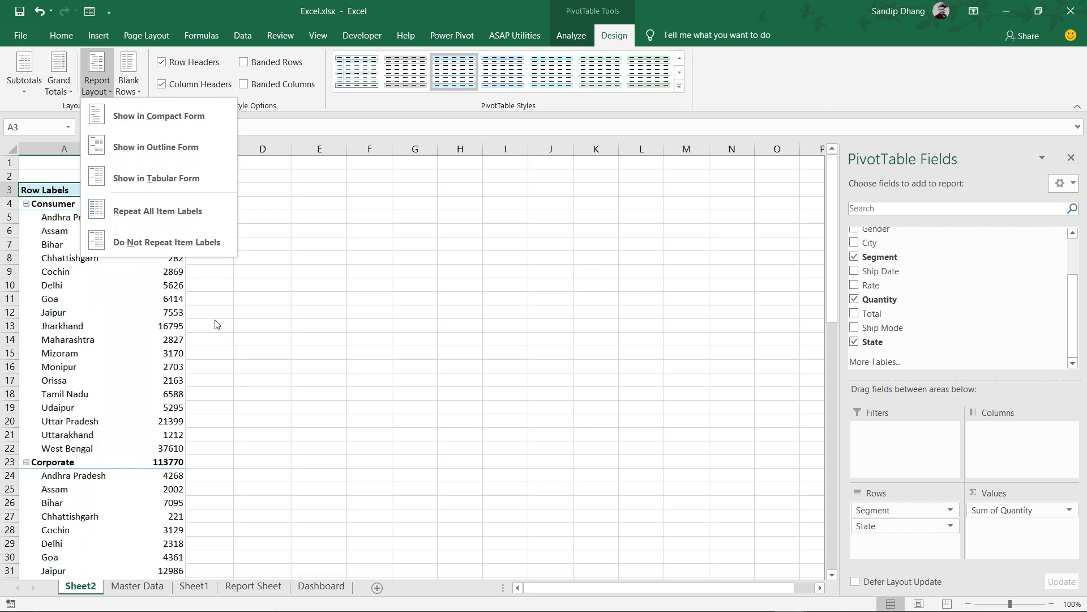
click(168, 150)
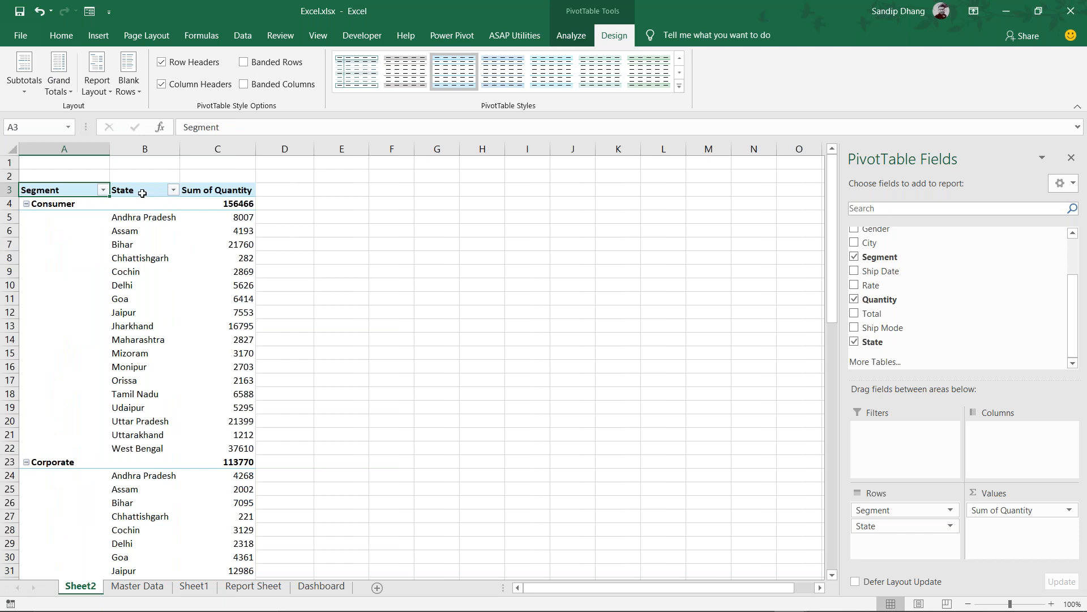
click(142, 193)
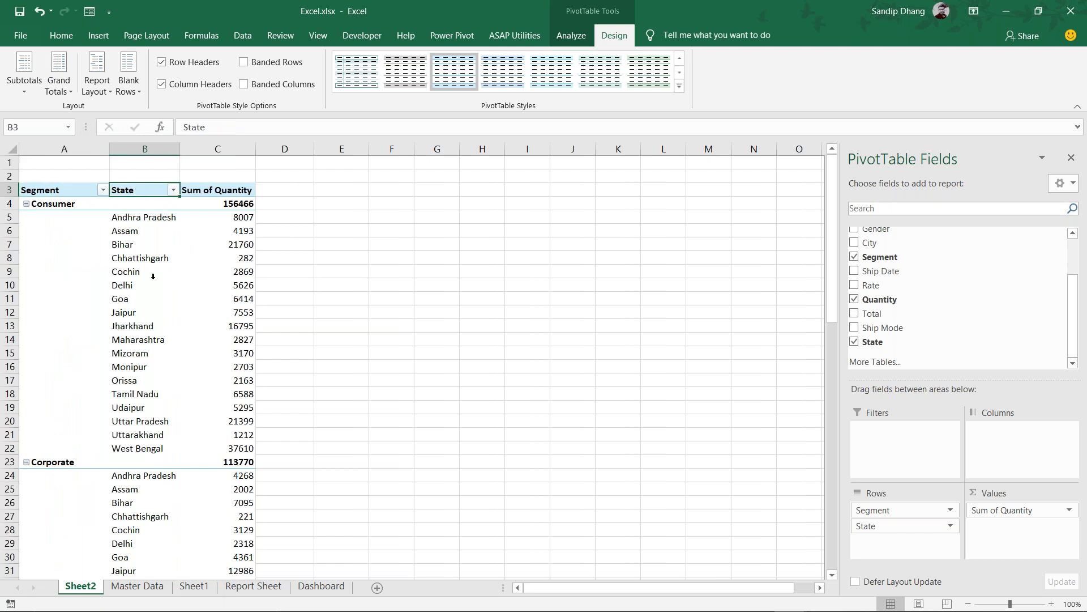
click(40, 202)
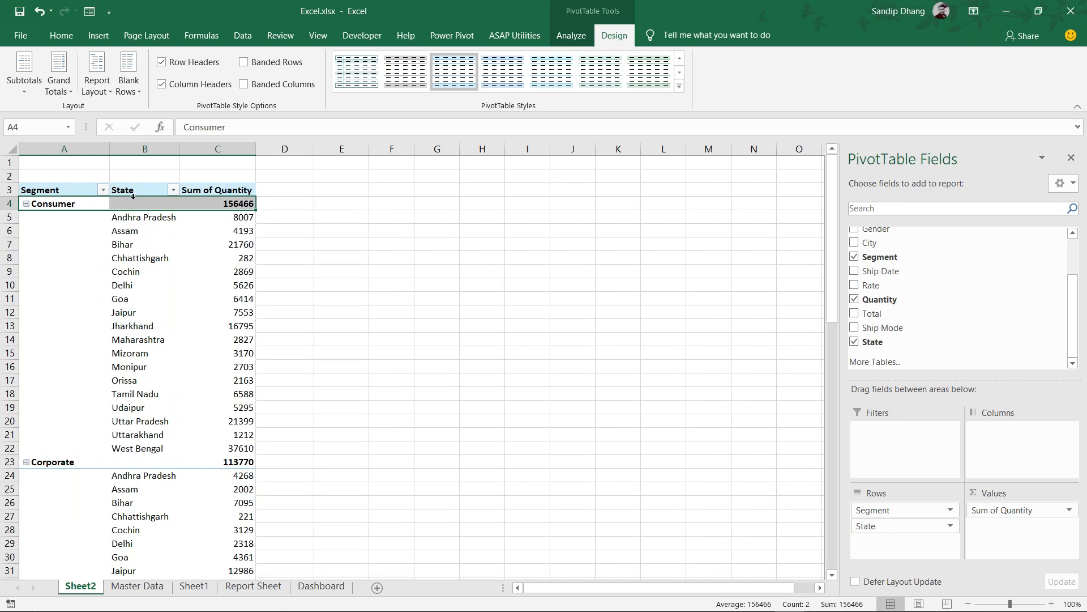
Show the report in Compact Form and remove the State field from the PivotTable's rows
click(101, 84)
click(158, 118)
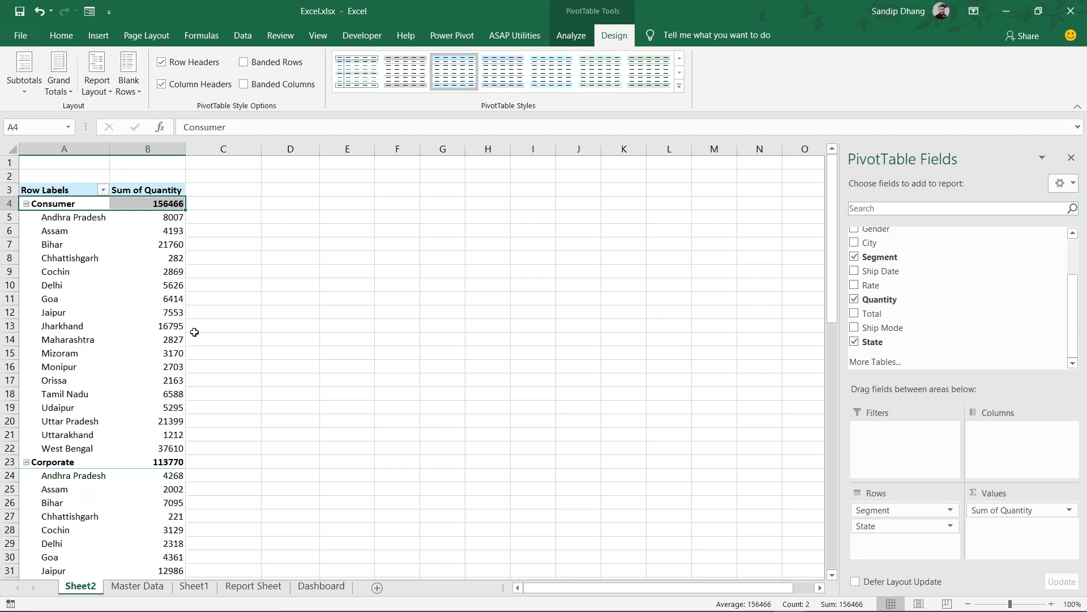
drag(888, 527, 535, 371)
click(94, 222)
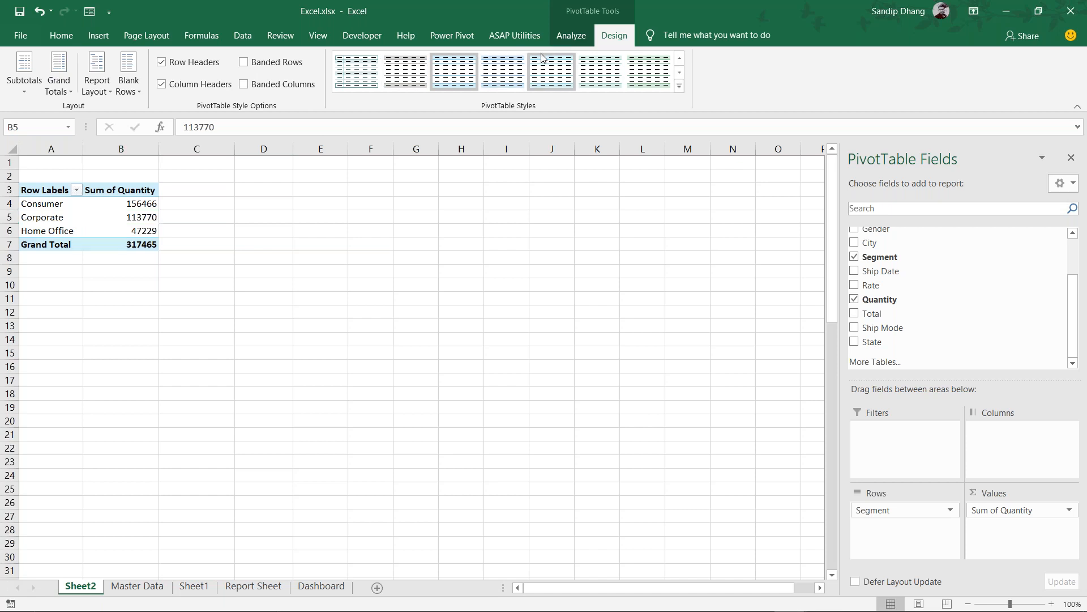
Insert a Doughnut PivotChart of the segment quantities and place it beside the PivotTable
click(571, 31)
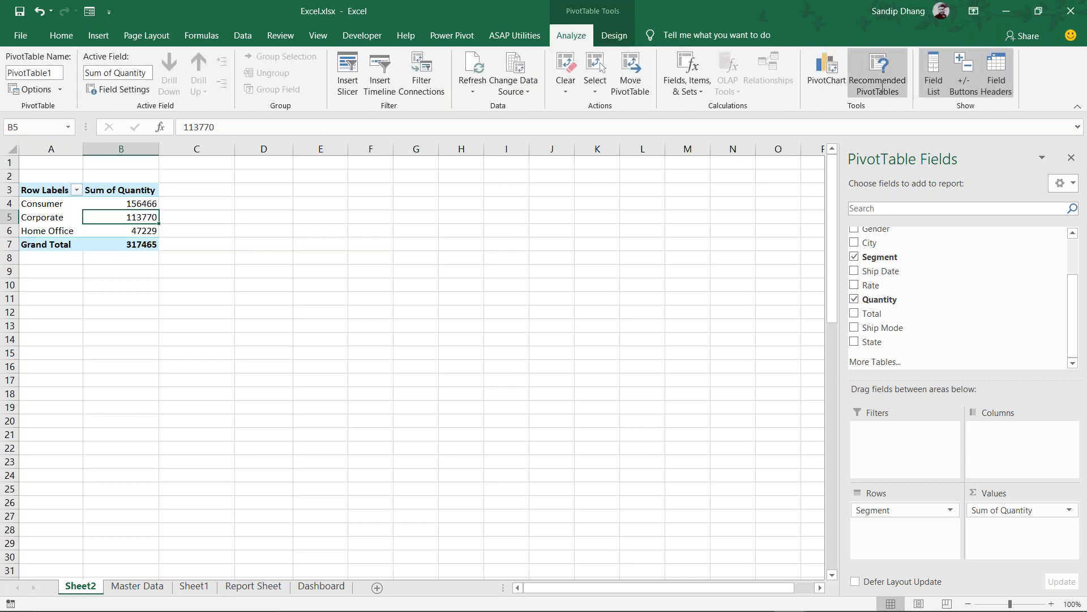
click(812, 76)
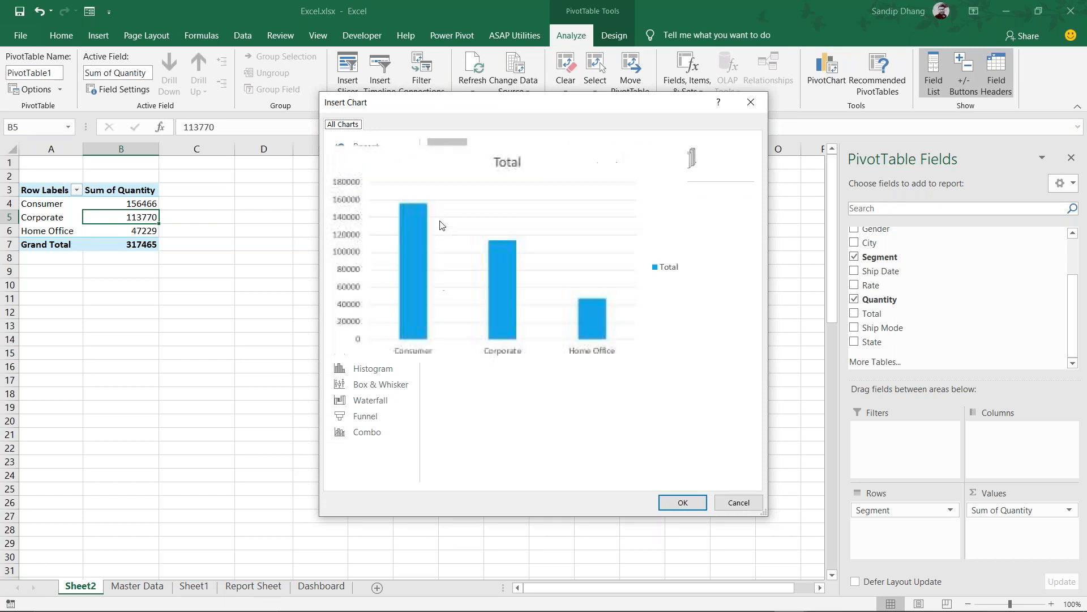
click(379, 209)
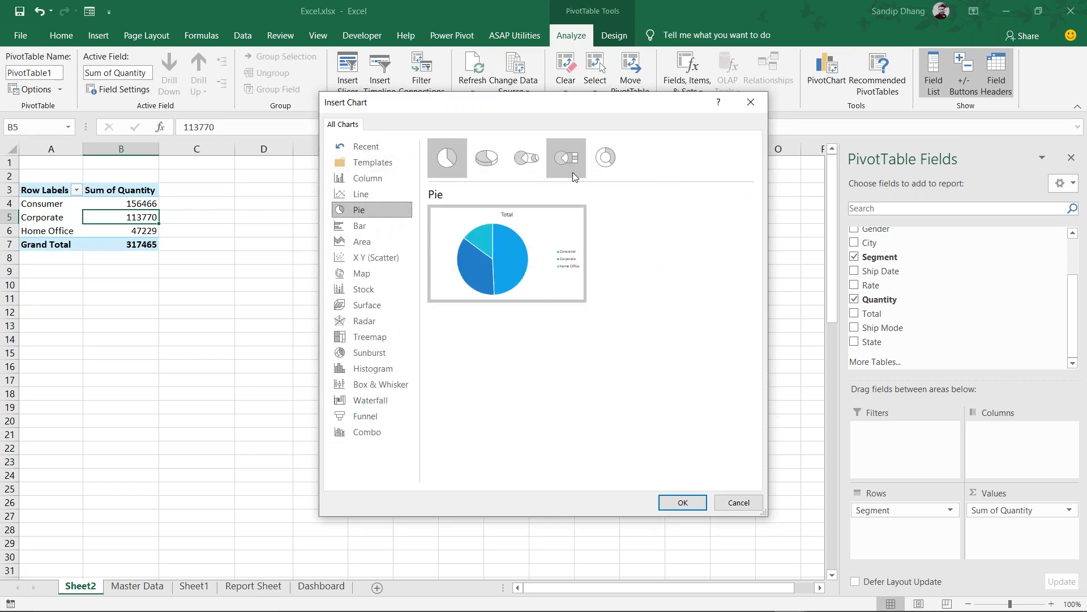
click(595, 165)
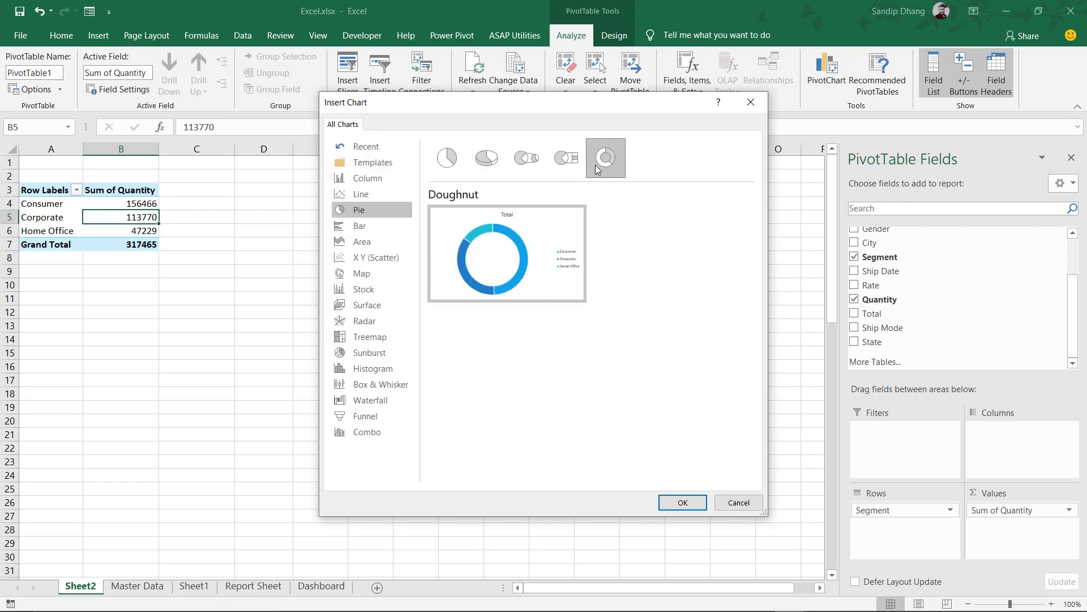
click(683, 503)
drag(505, 301, 472, 230)
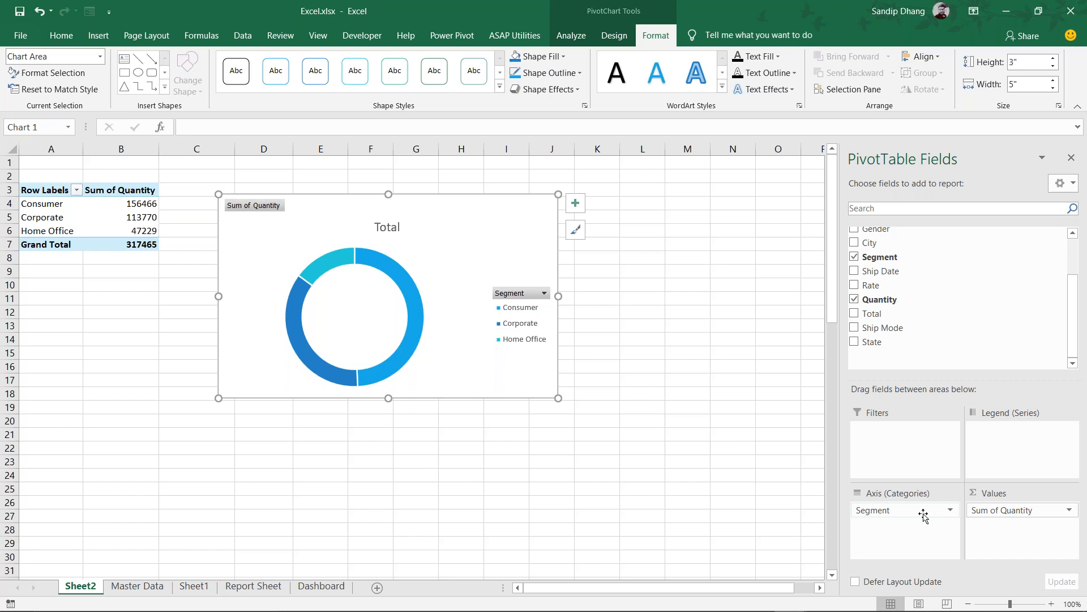
Replace Segment with Ship Mode as the PivotChart's category field and move the chart slightly upward
drag(923, 514, 786, 410)
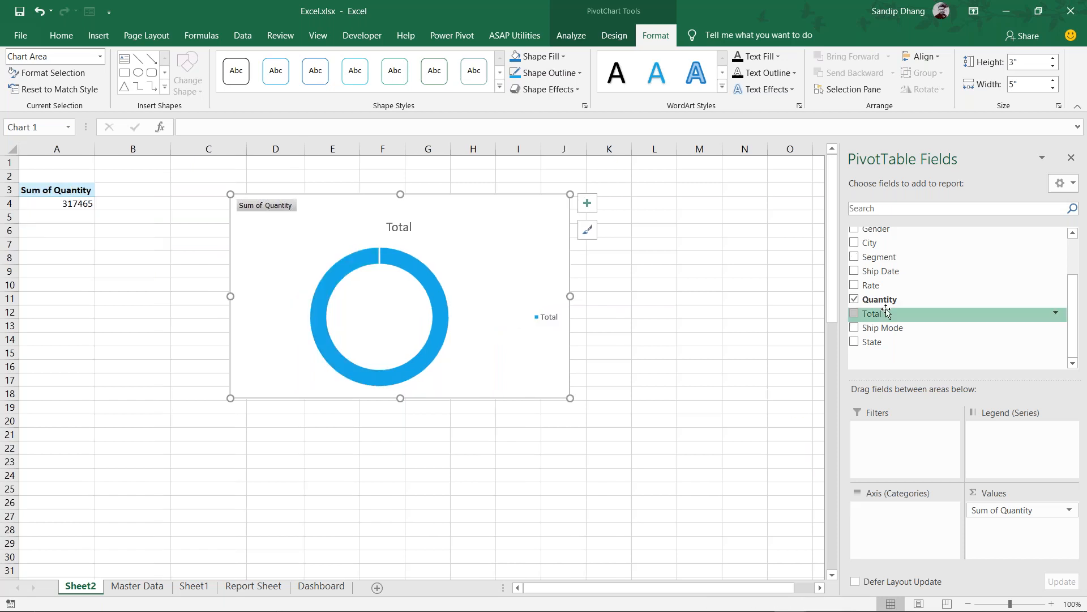
drag(894, 327, 935, 551)
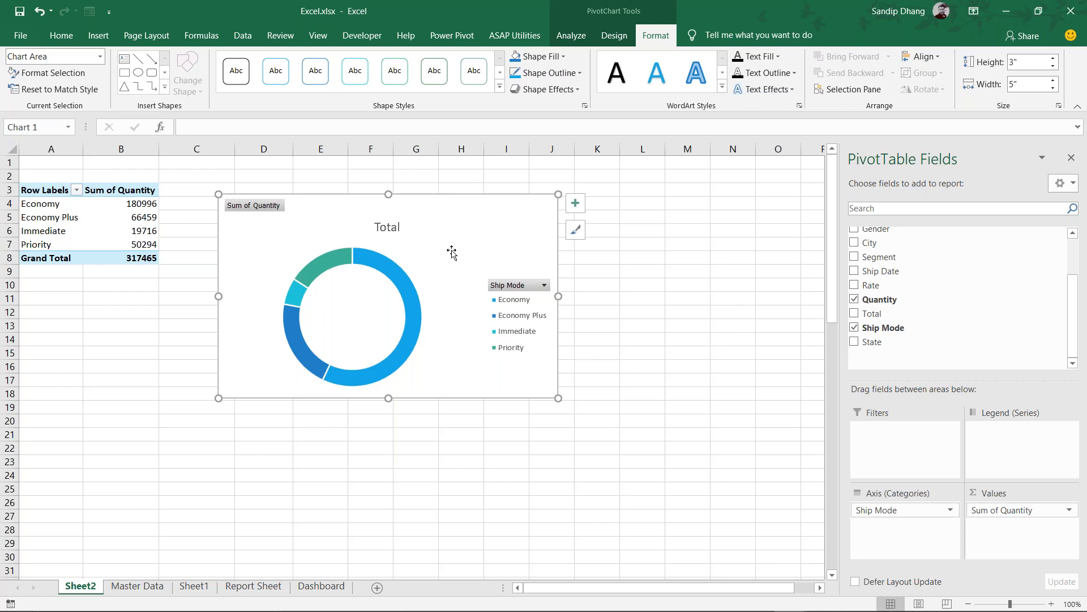
drag(488, 212, 485, 183)
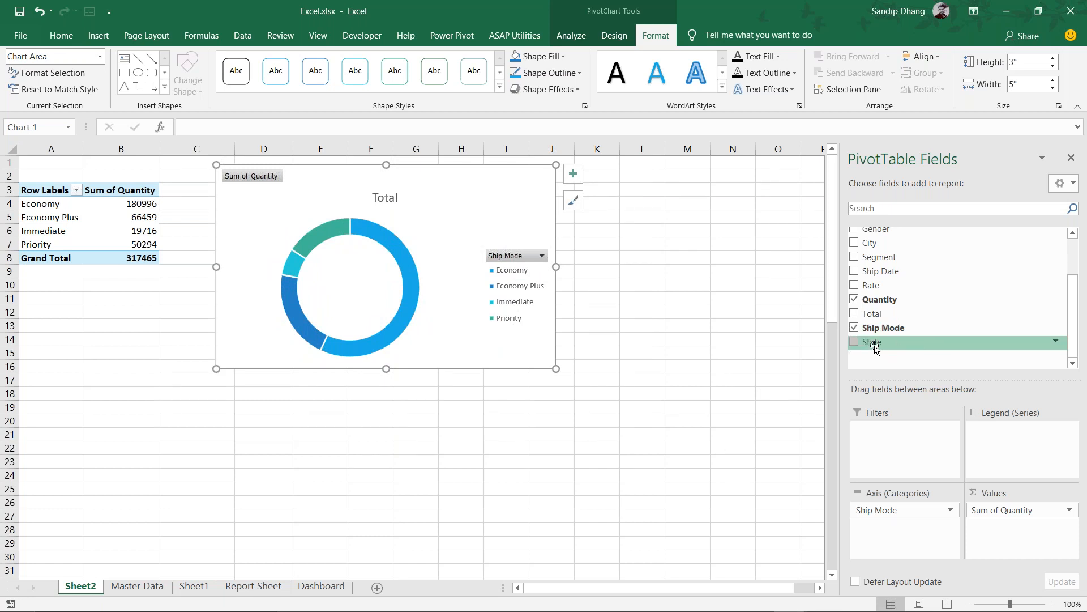
Add State as a report filter and restrict it to Tamil Nadu, Udaipur and West Bengal
drag(876, 347, 910, 482)
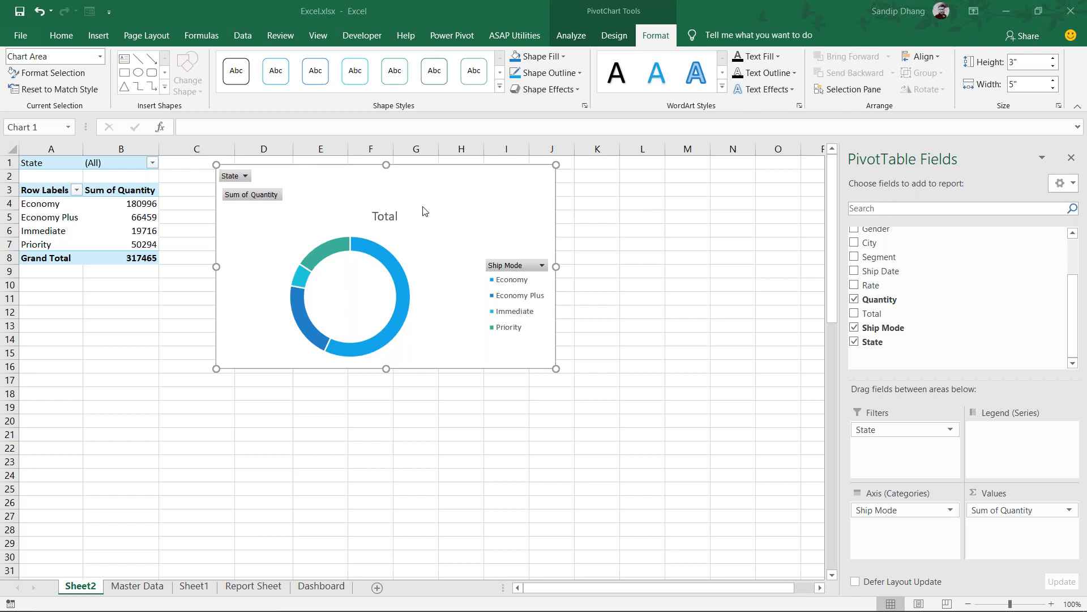
click(63, 163)
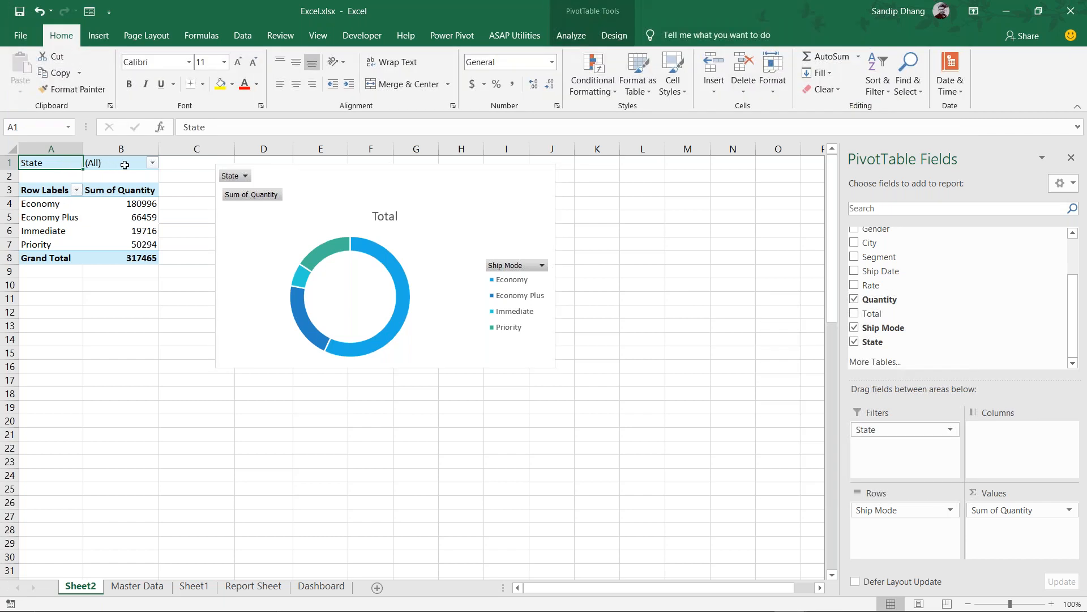
click(152, 163)
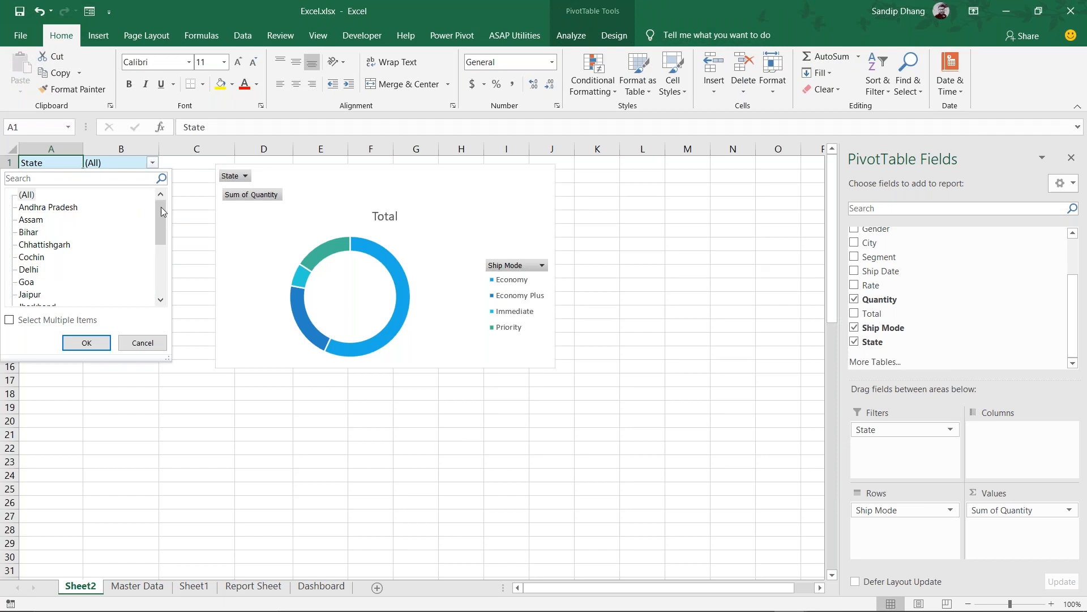
scroll(151, 286, down, 4)
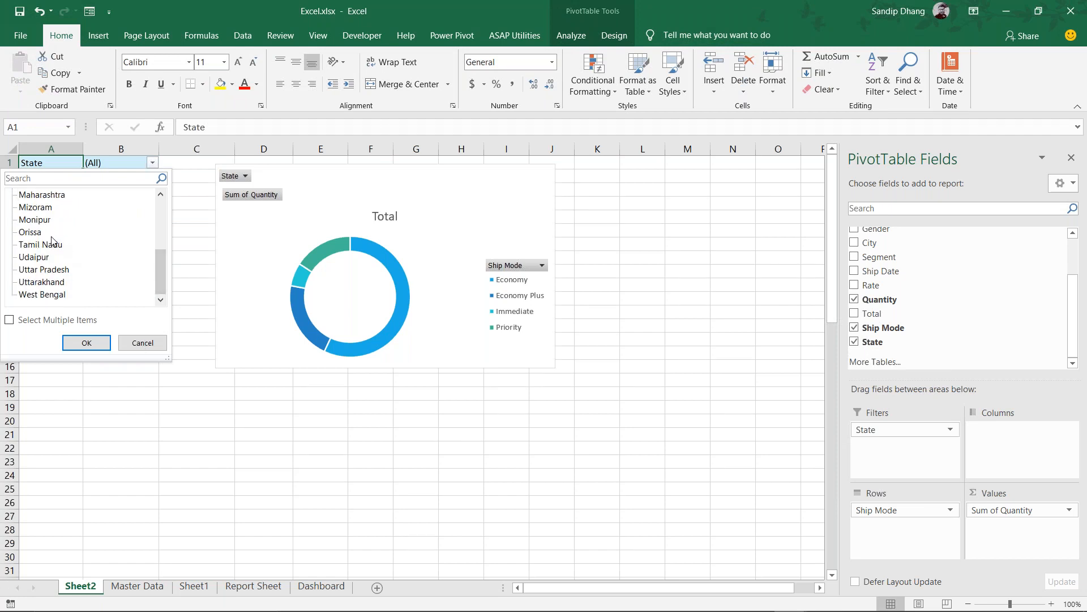
click(49, 295)
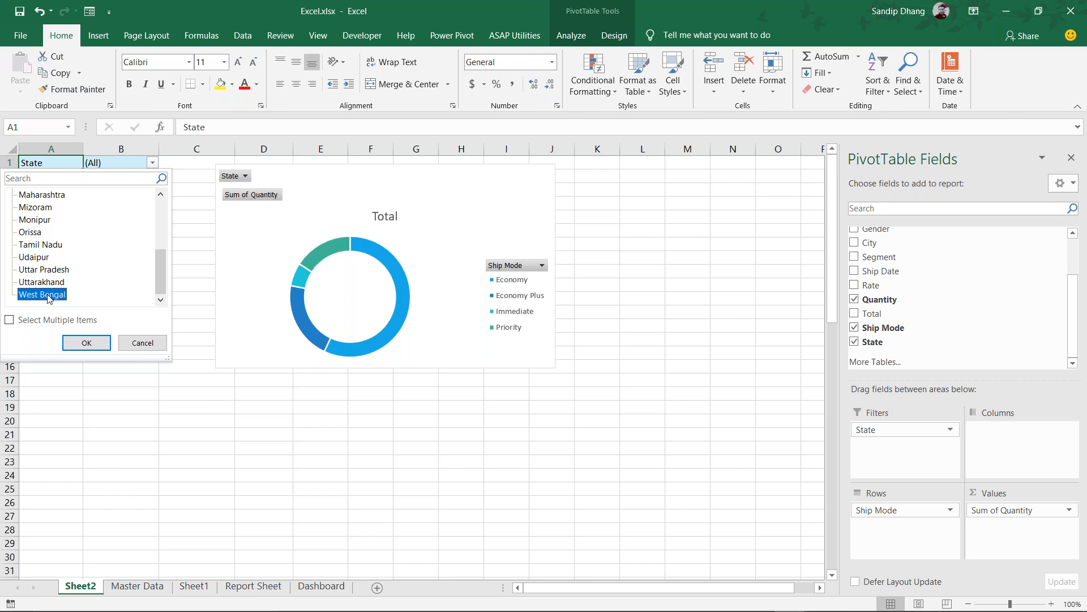
click(10, 321)
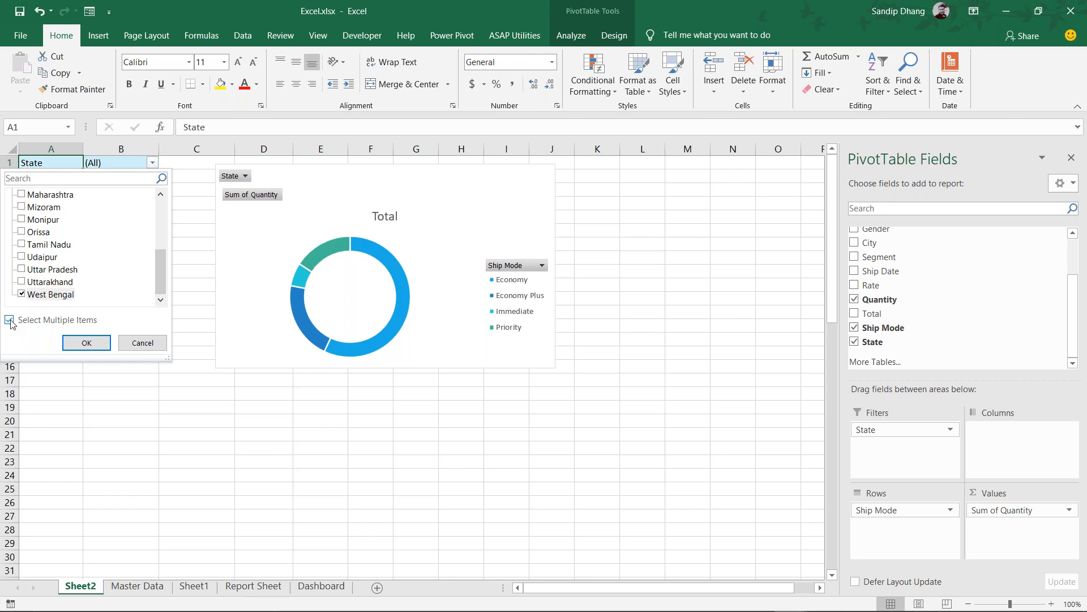
click(23, 244)
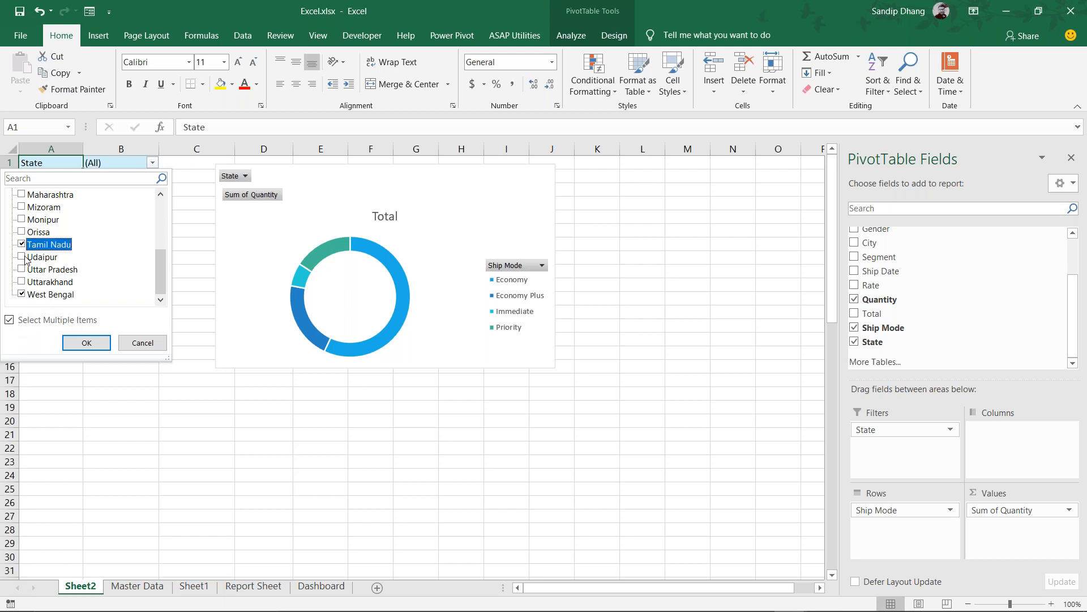
click(24, 258)
click(87, 342)
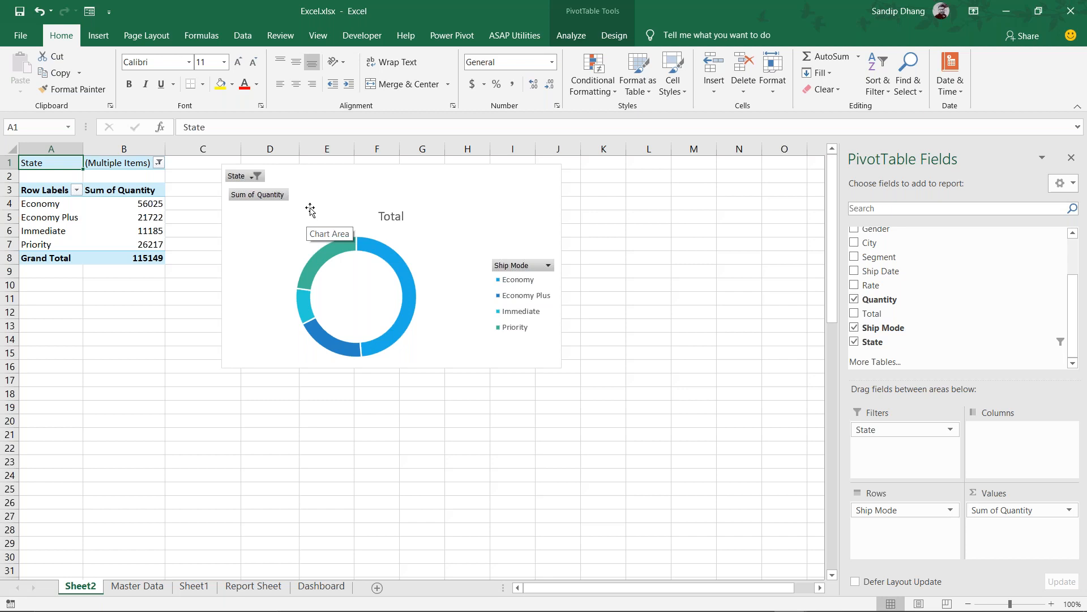
click(278, 245)
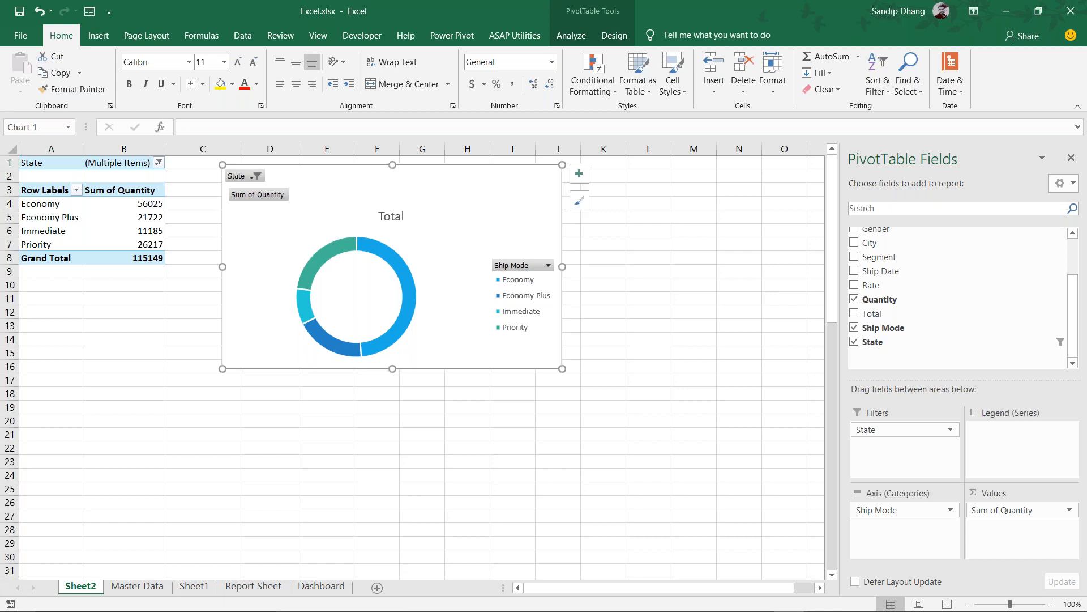
click(236, 453)
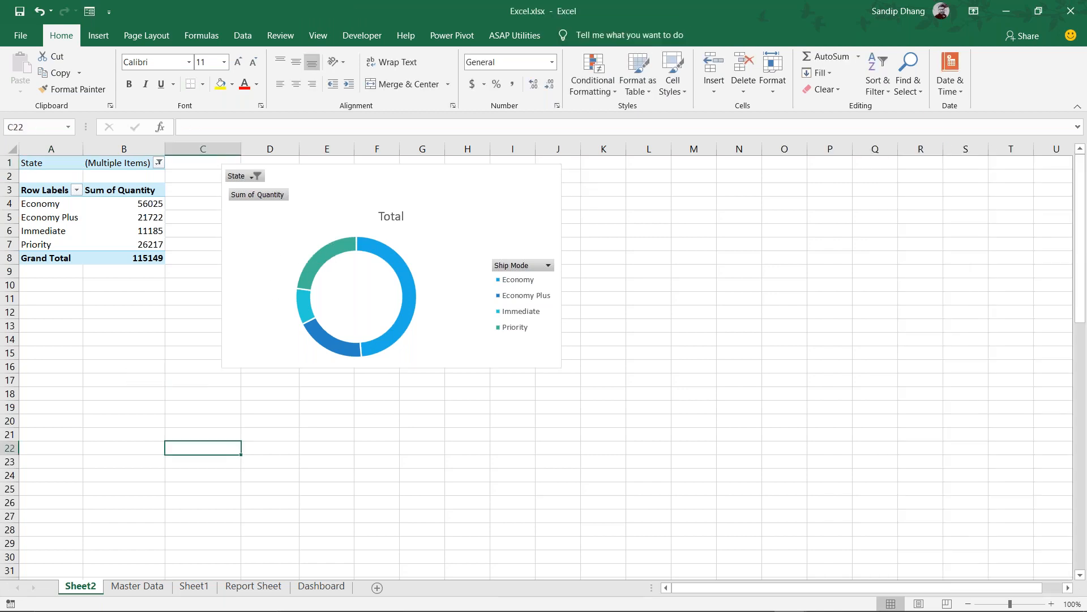
click(249, 364)
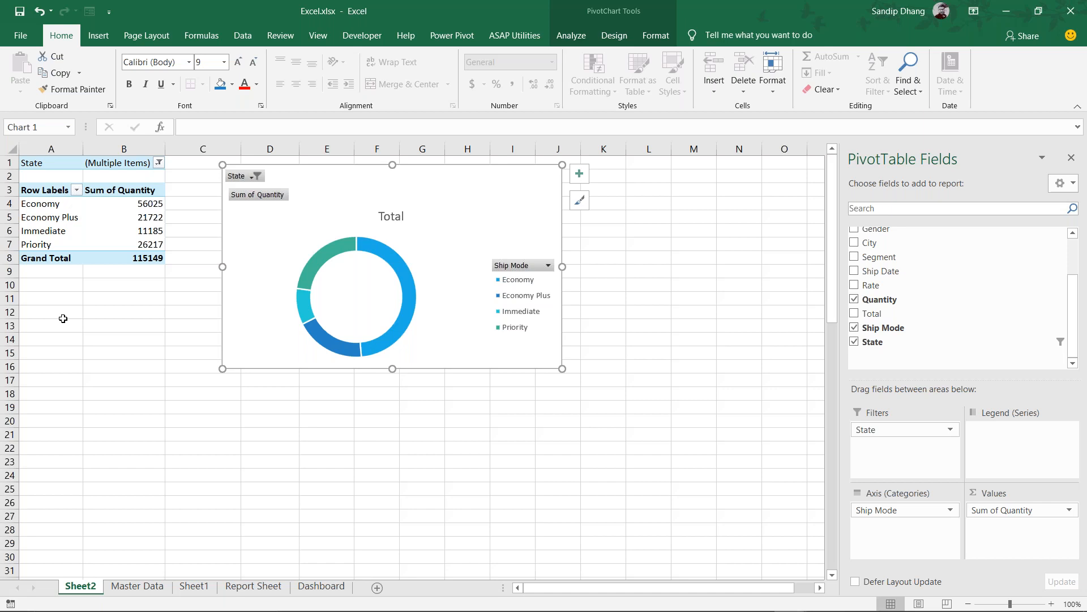
Enter the notes Slicer and Timeline in cells A12 and A13 and clear them again
click(63, 318)
text(Slicer)
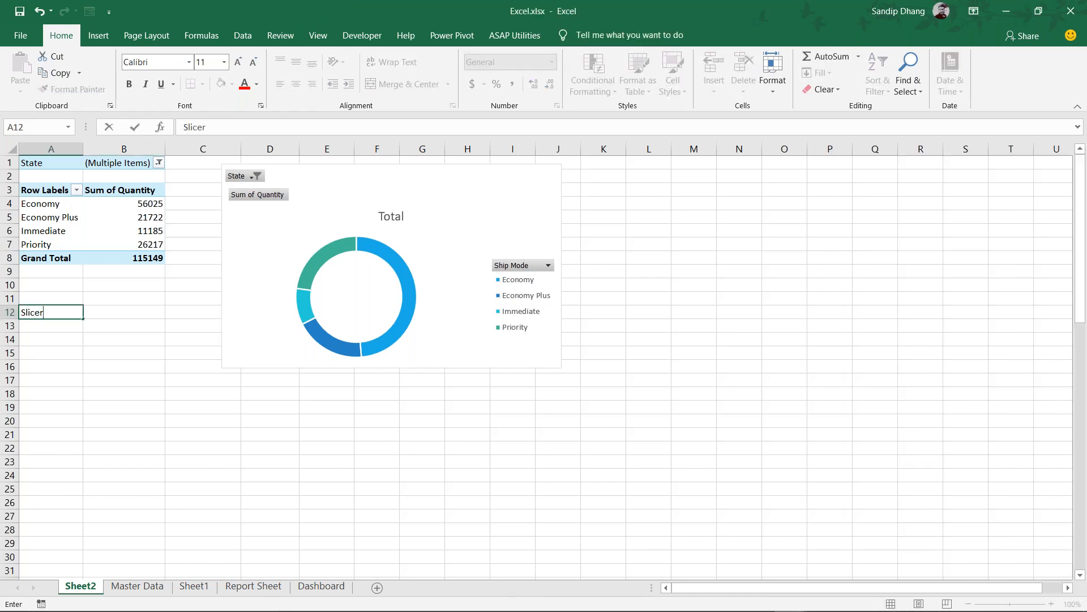
key(Return)
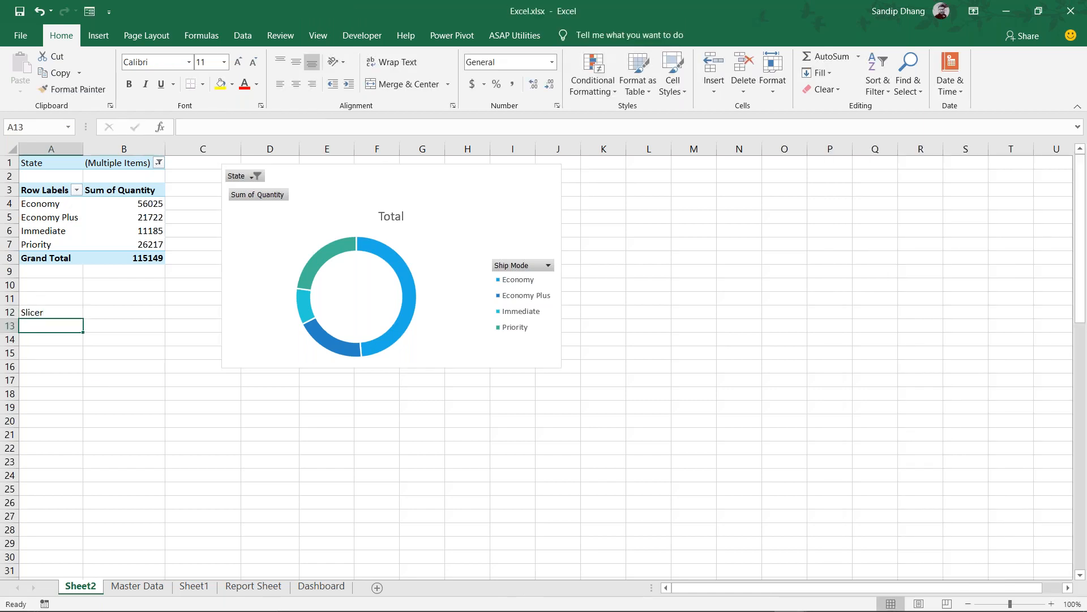
text(Timeline)
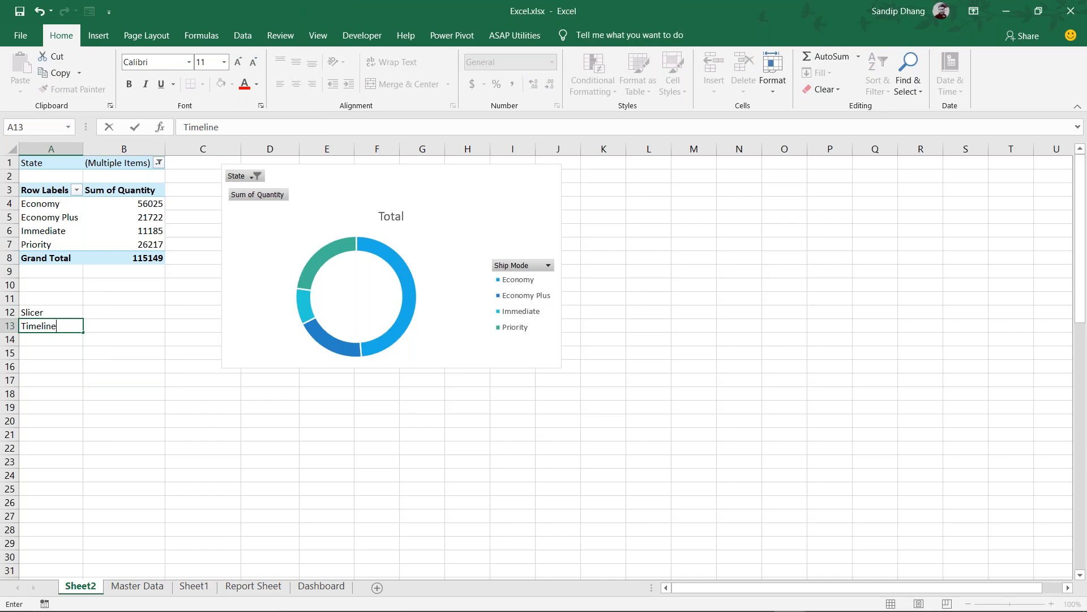
key(Return)
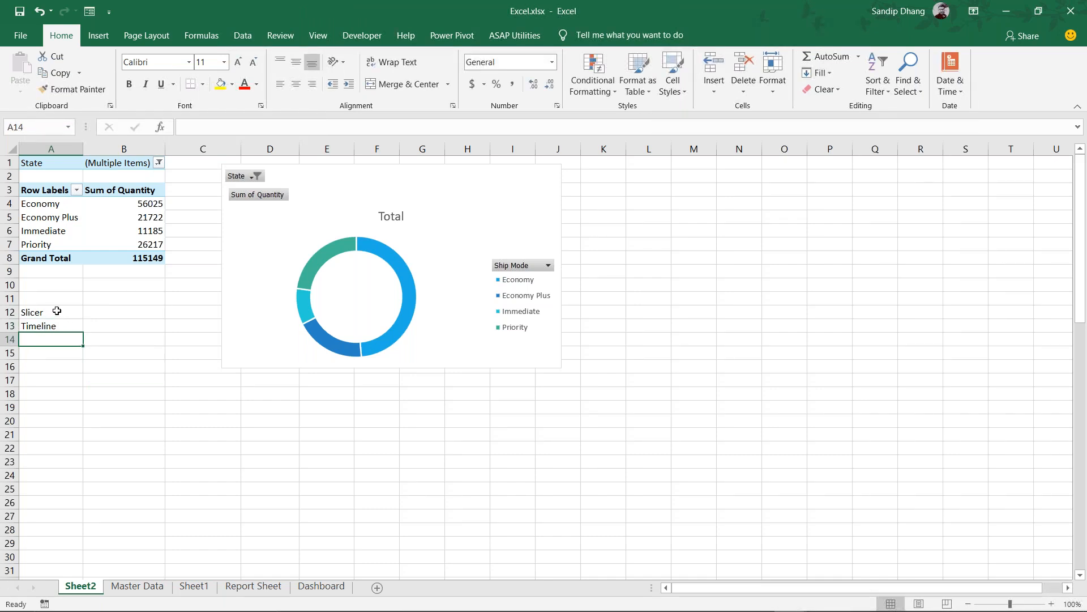
drag(56, 311, 60, 346)
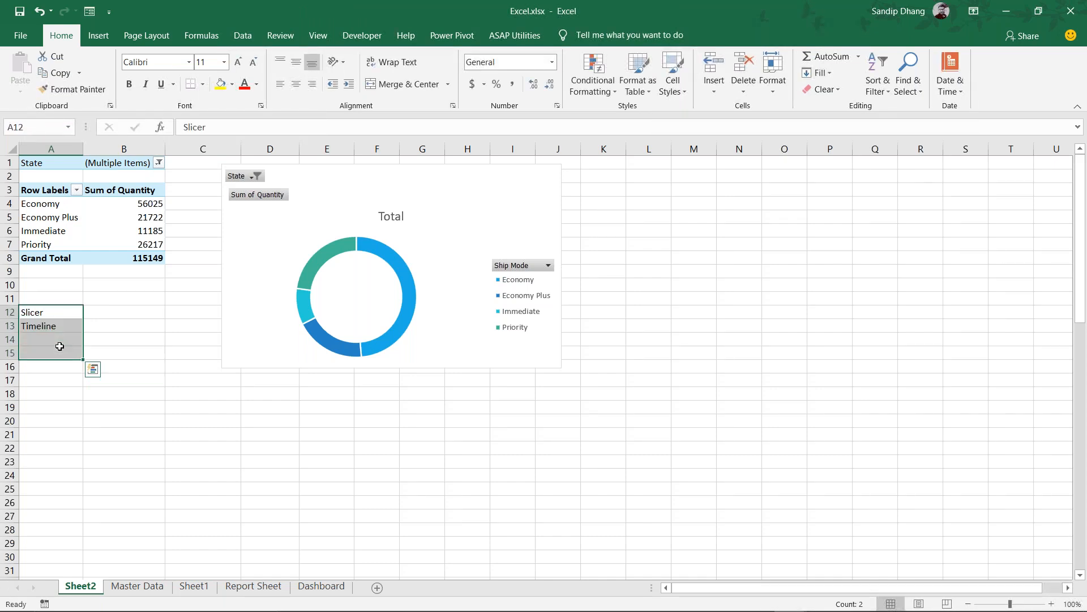
key(Delete)
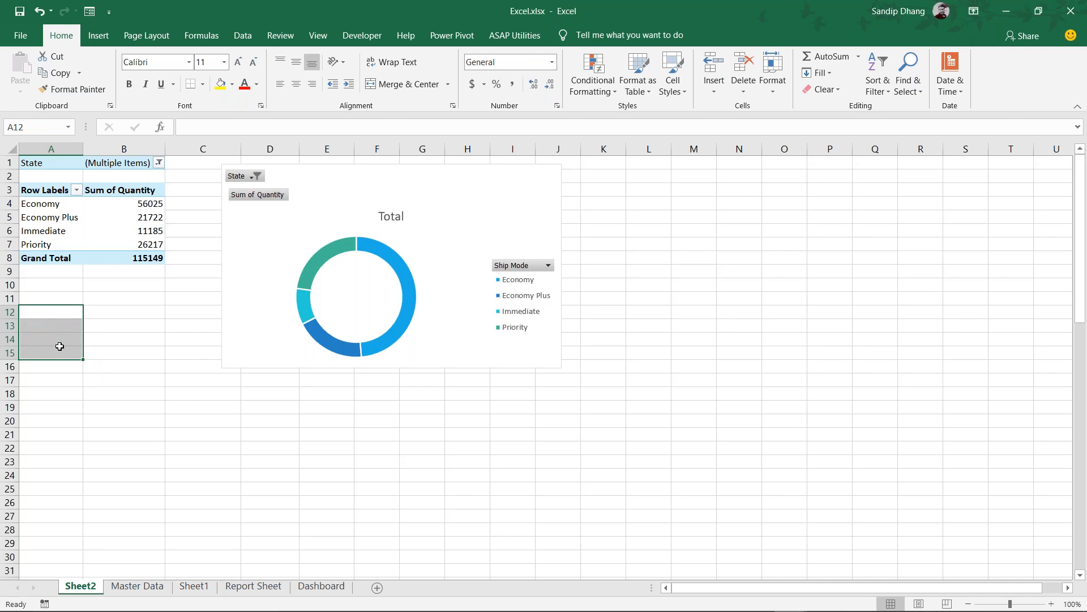
Remove the State field from the PivotChart's report filters
click(245, 249)
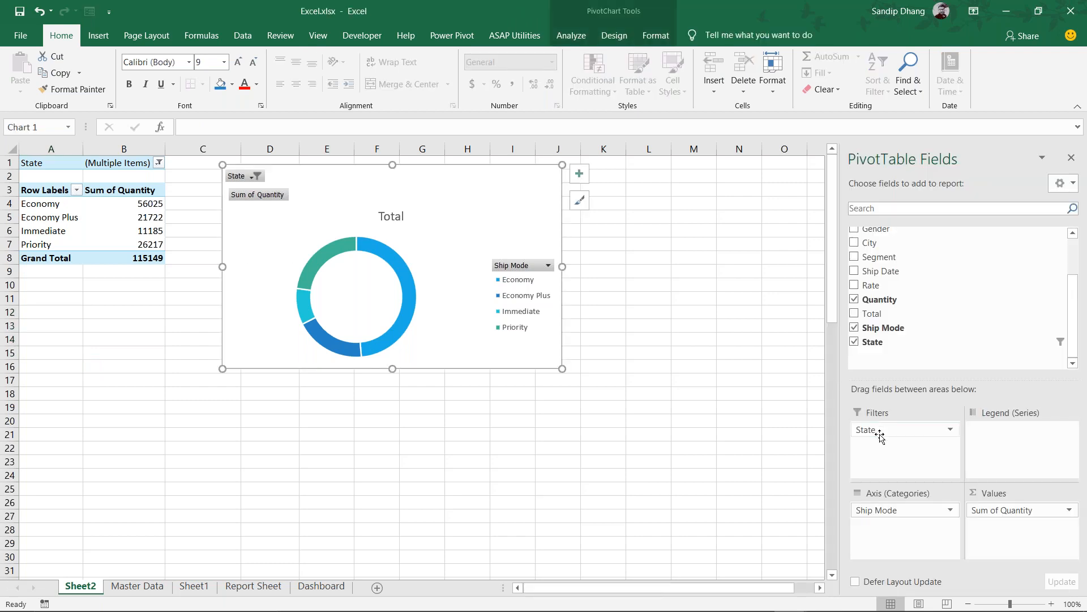
drag(880, 436, 787, 346)
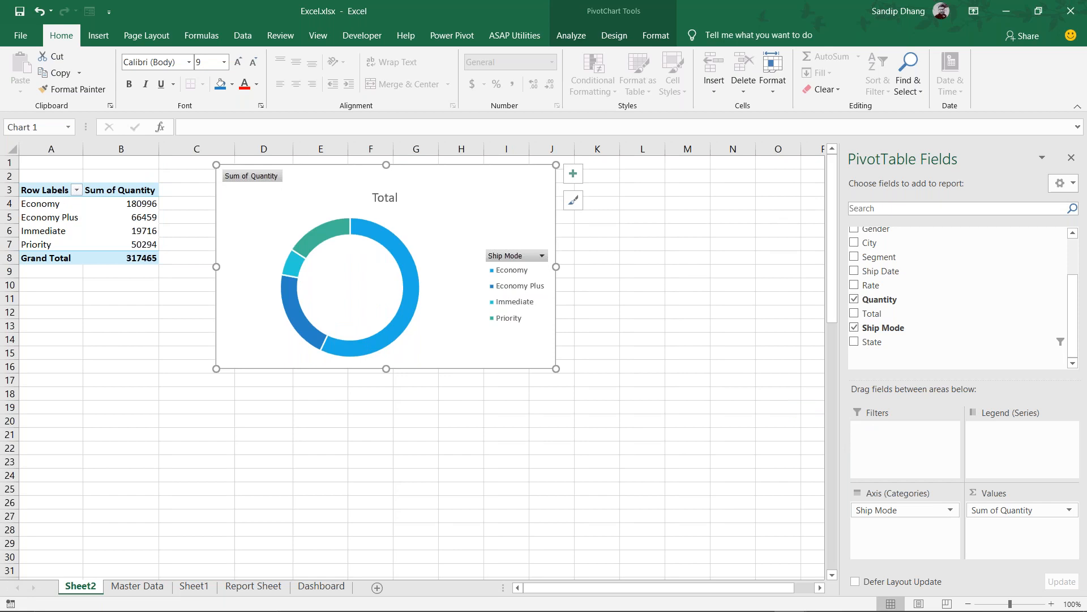
Insert a slicer for the State field on the PivotChart and place it beside the chart
click(580, 40)
click(110, 35)
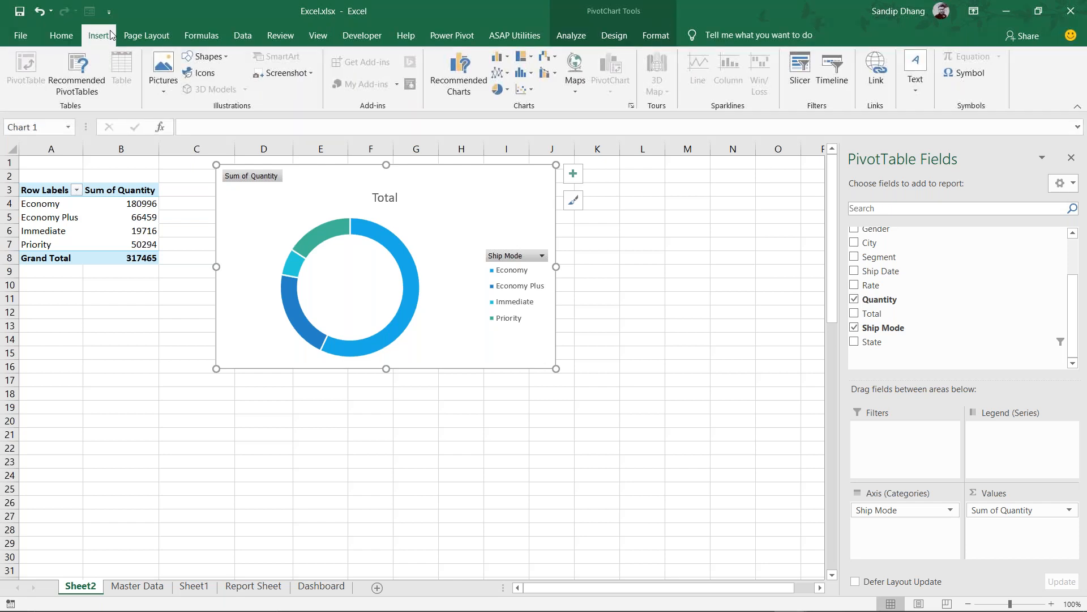
click(580, 40)
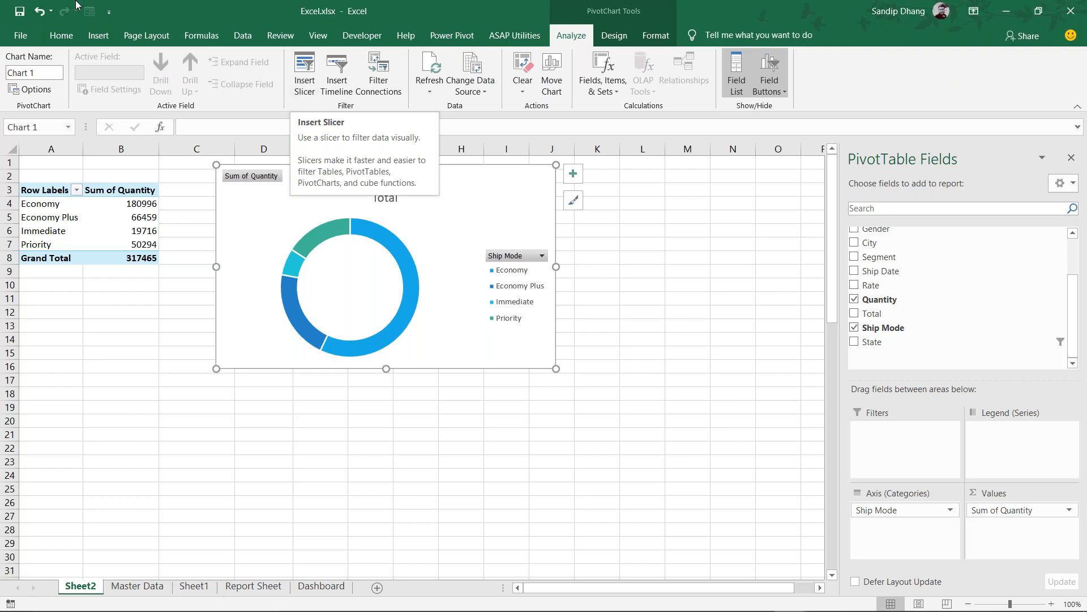
click(91, 37)
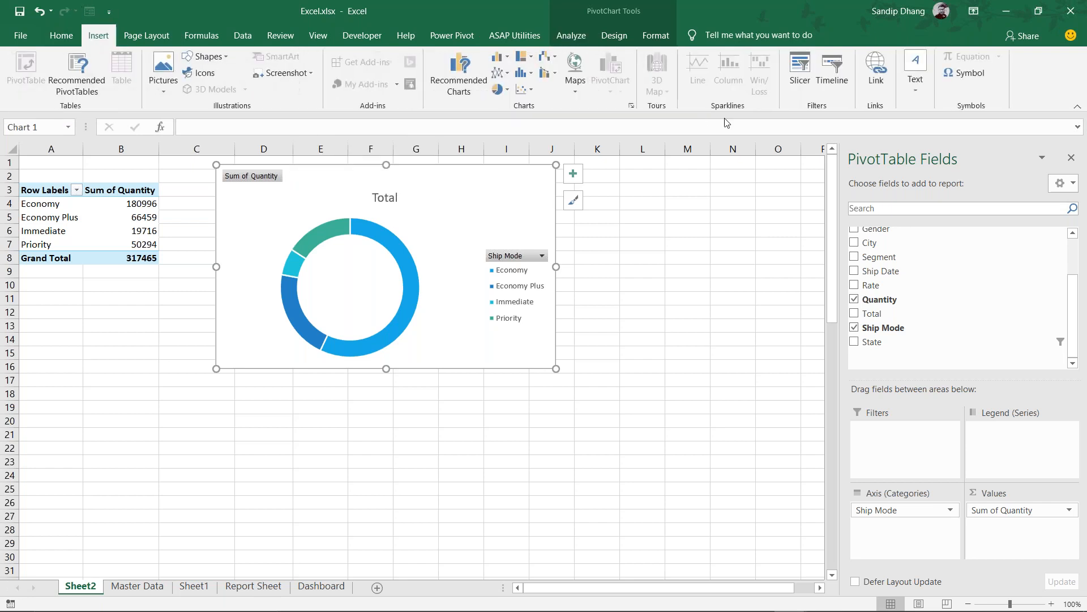
click(798, 71)
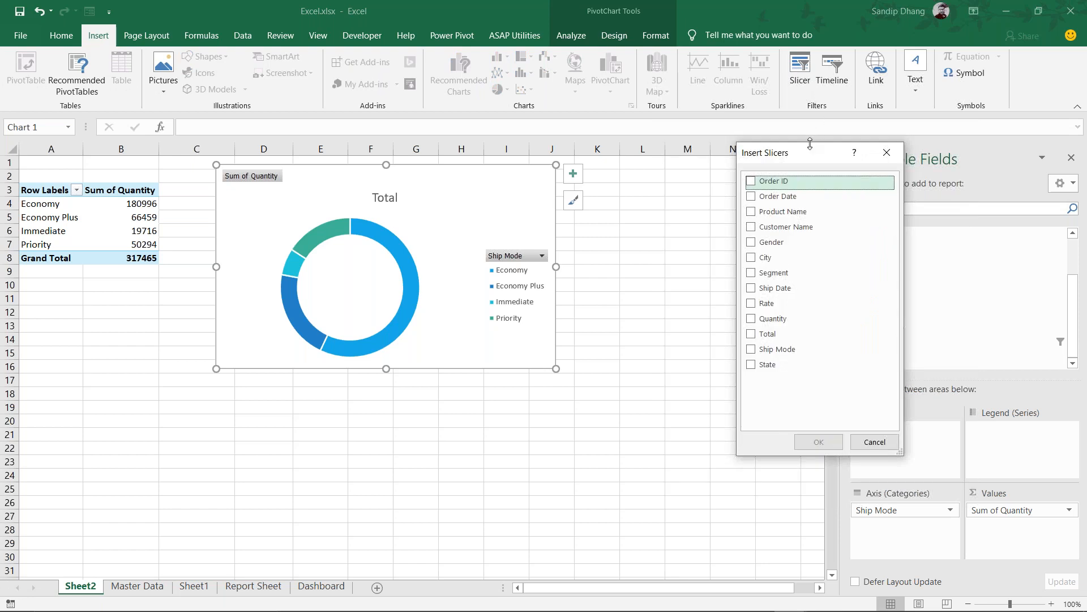
drag(797, 159, 705, 154)
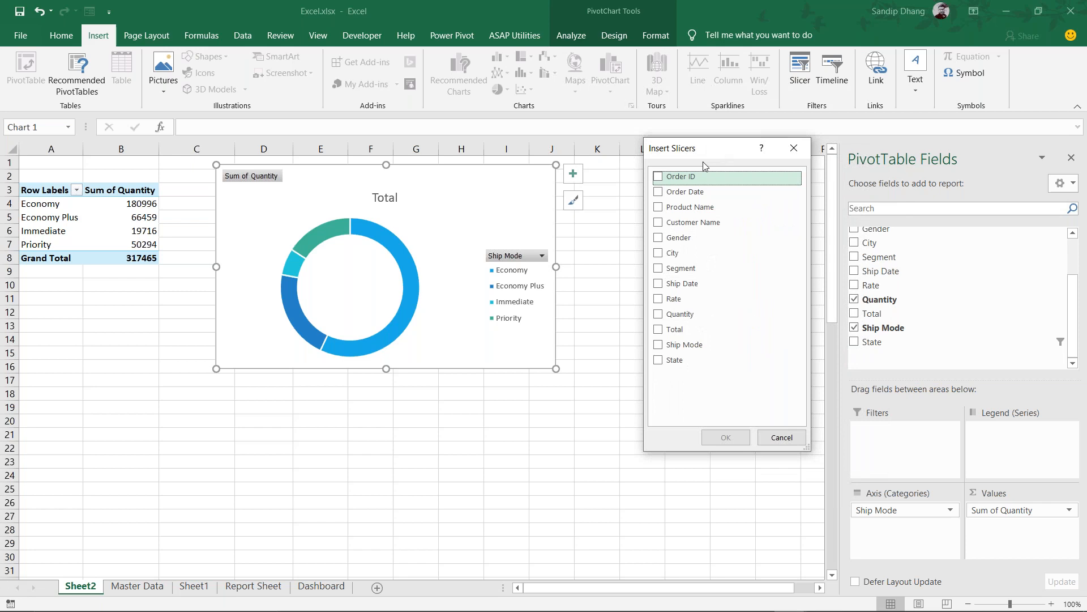
click(665, 365)
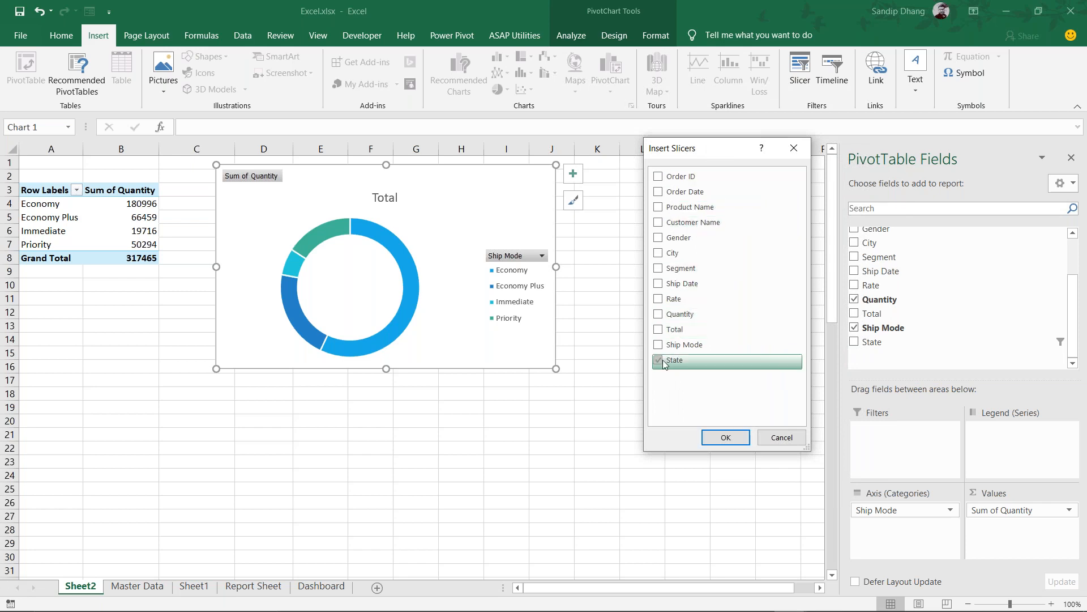
click(726, 438)
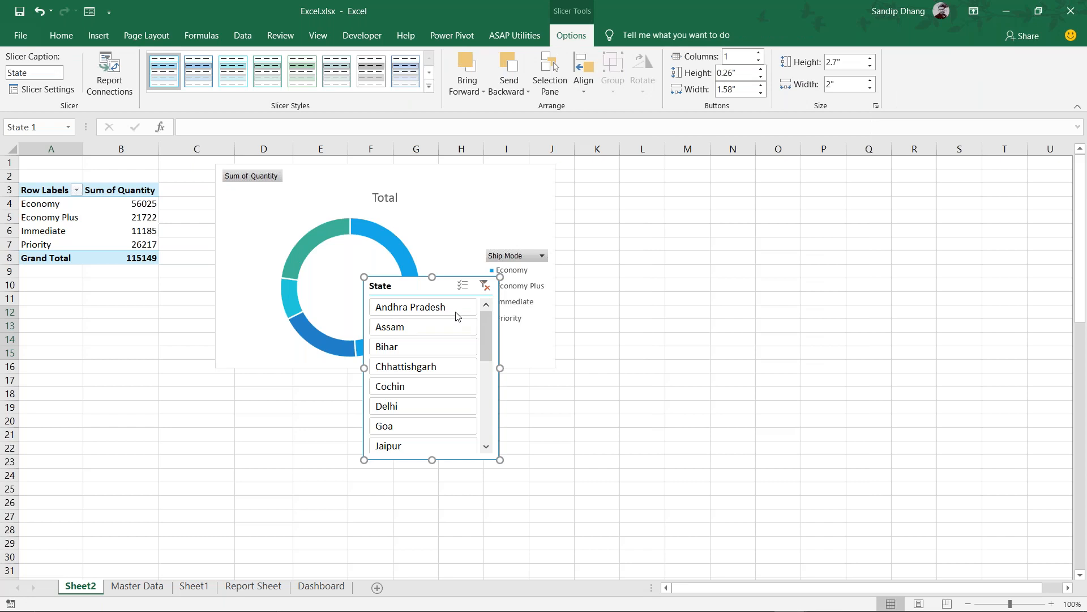
drag(415, 283, 637, 199)
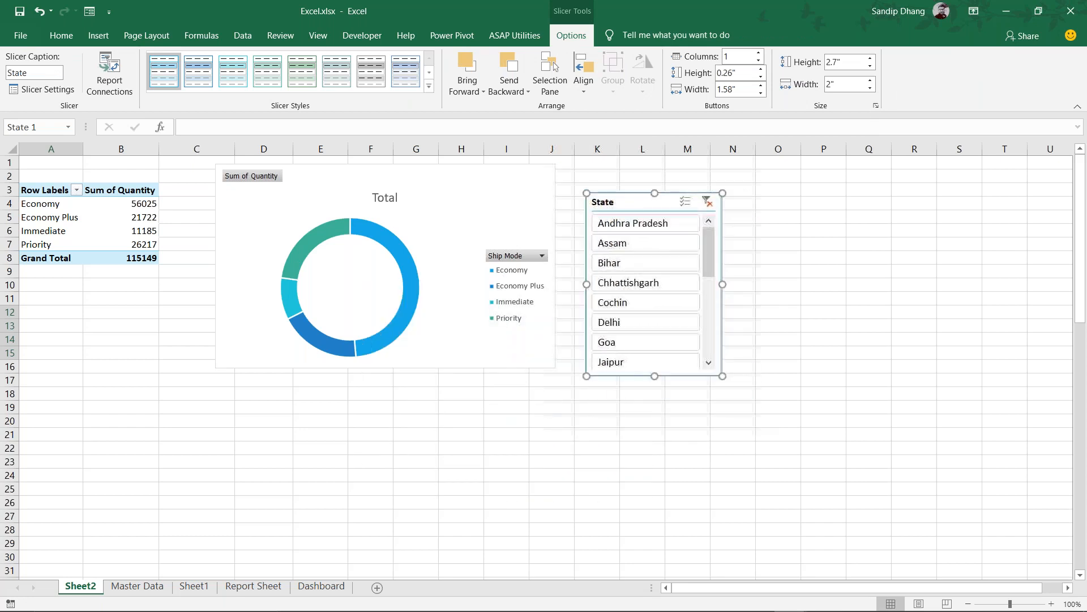
Clear the State slicer's filter and enlarge the slicer to about 4.55" high and 3.19" wide, shifting it slightly upward
click(708, 201)
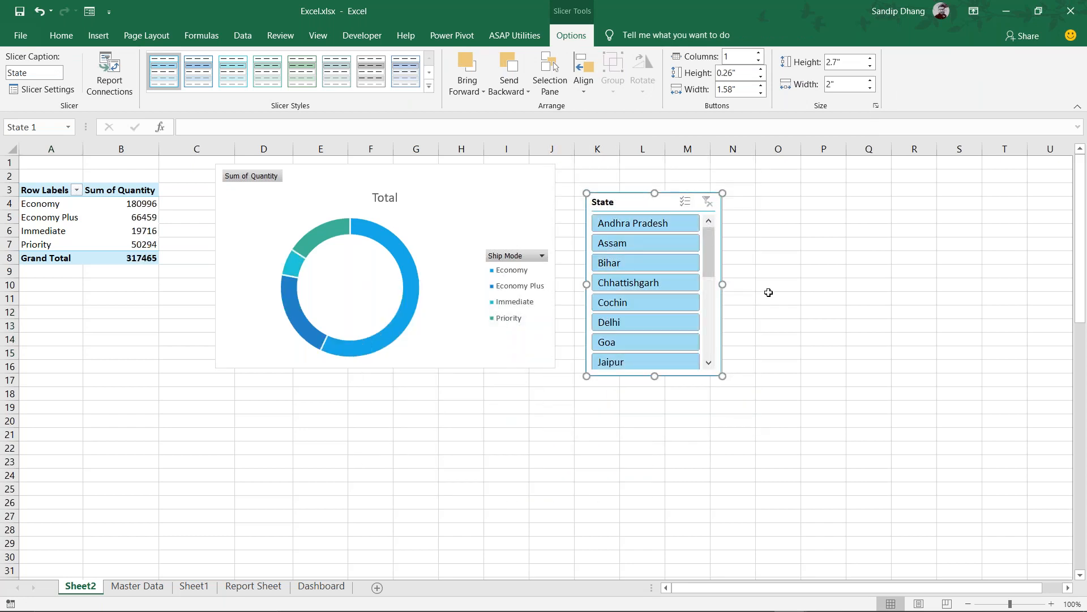
drag(655, 376, 661, 493)
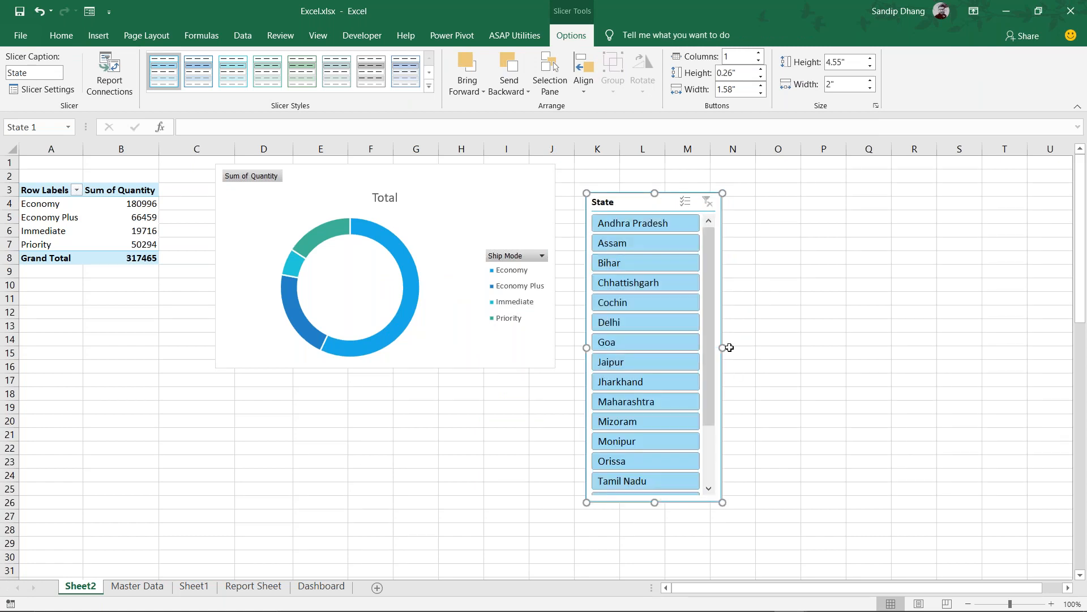
drag(728, 347, 810, 347)
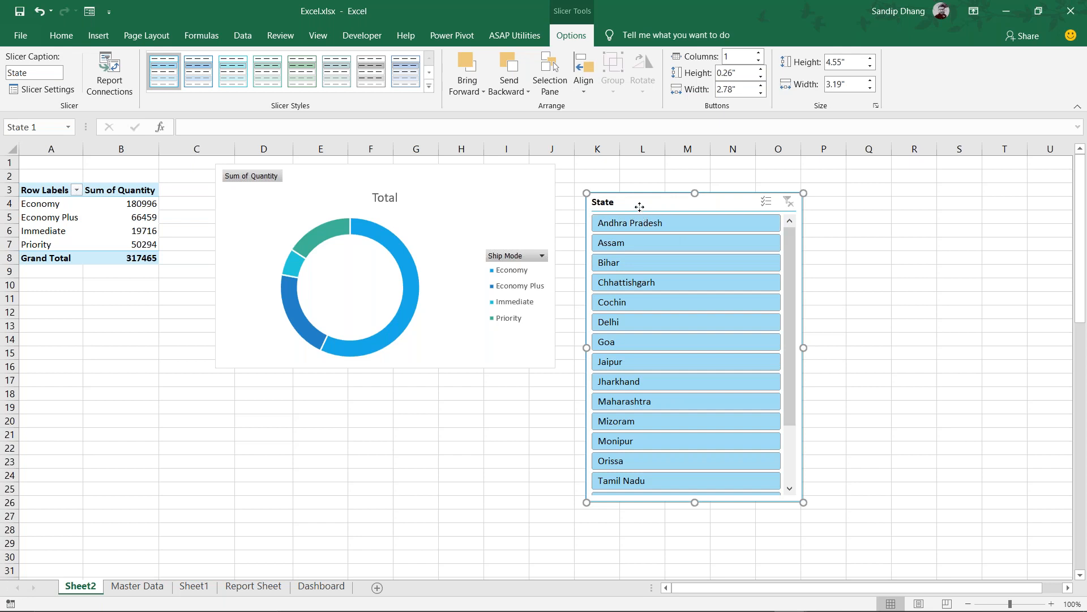
drag(636, 204, 632, 177)
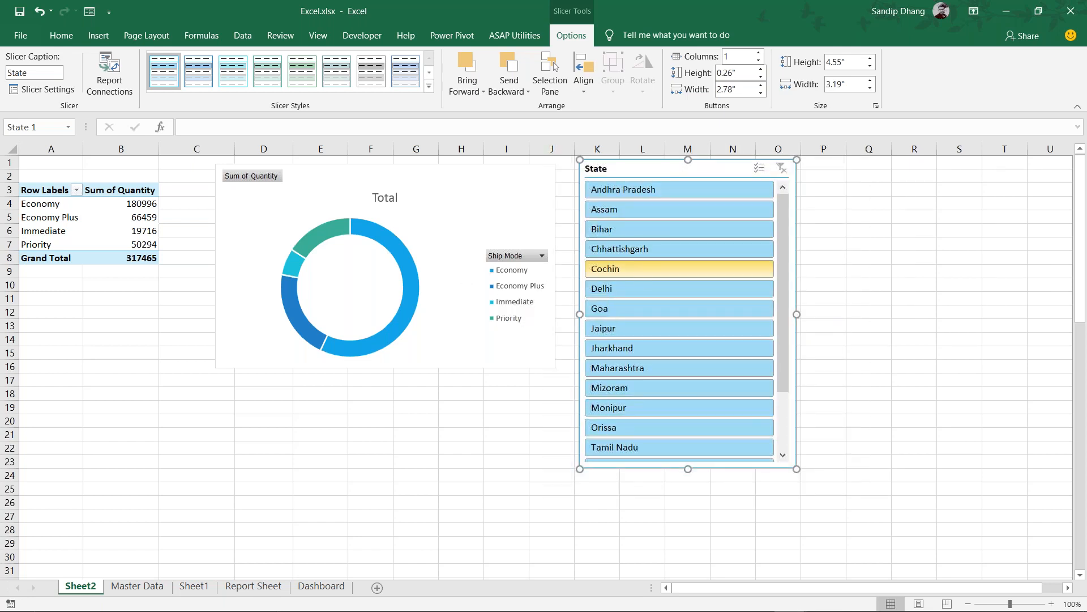
Filter the PivotChart with the State slicer by Andhra Pradesh, Bihar, Chhattishgarh, Delhi, Goa and Monipur, one state at a time
click(671, 193)
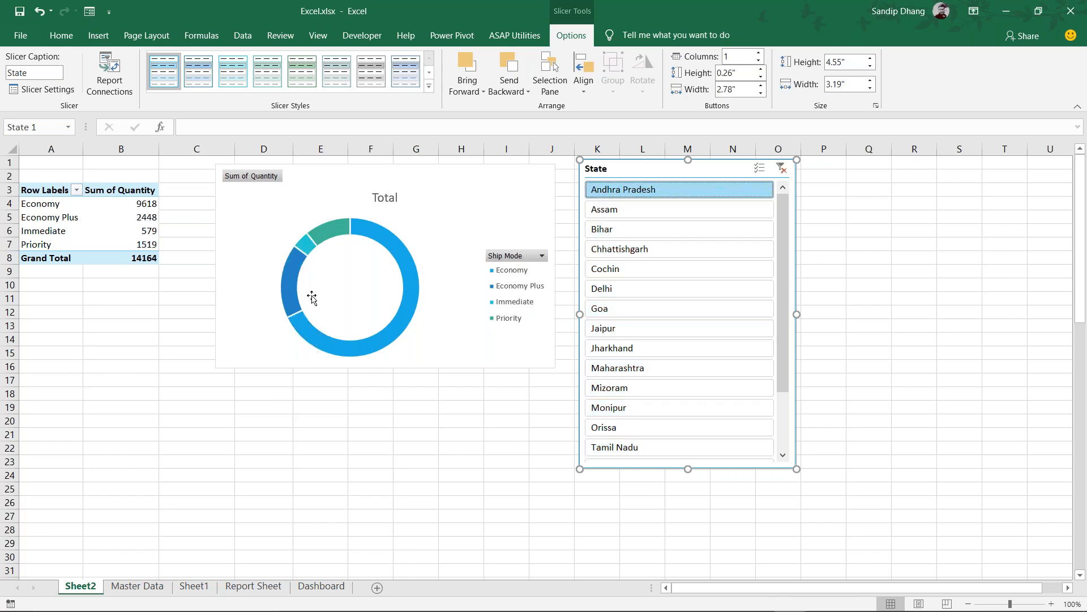
click(655, 233)
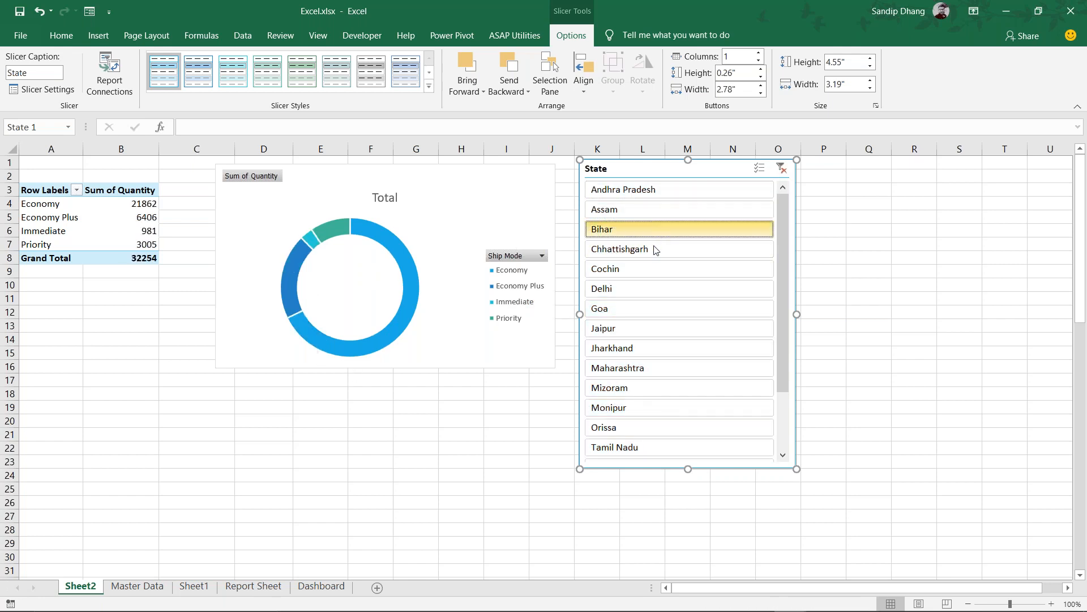
click(655, 252)
click(651, 290)
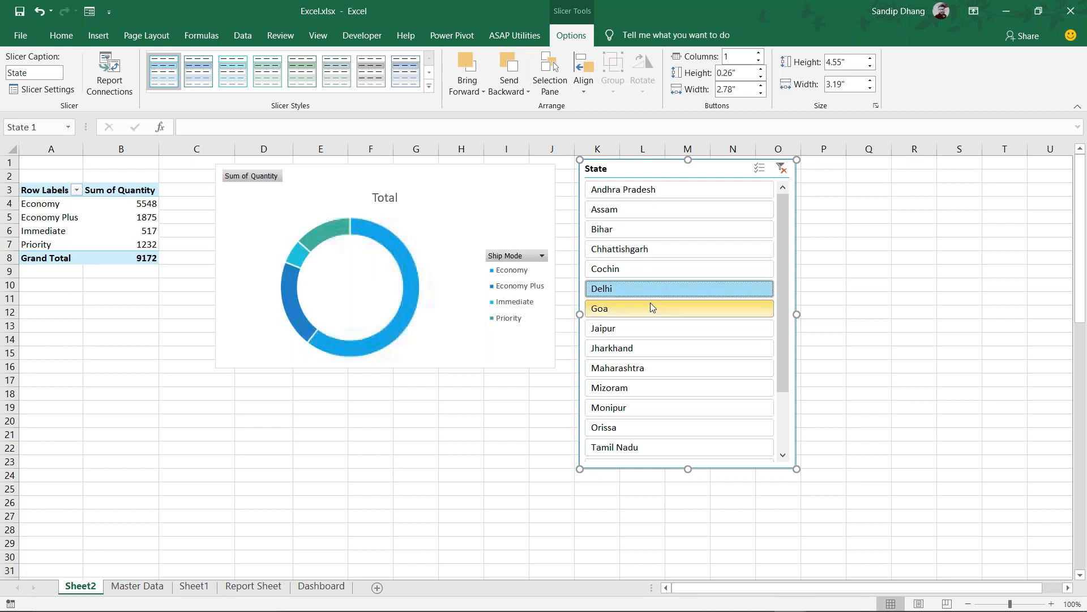
click(651, 308)
click(671, 405)
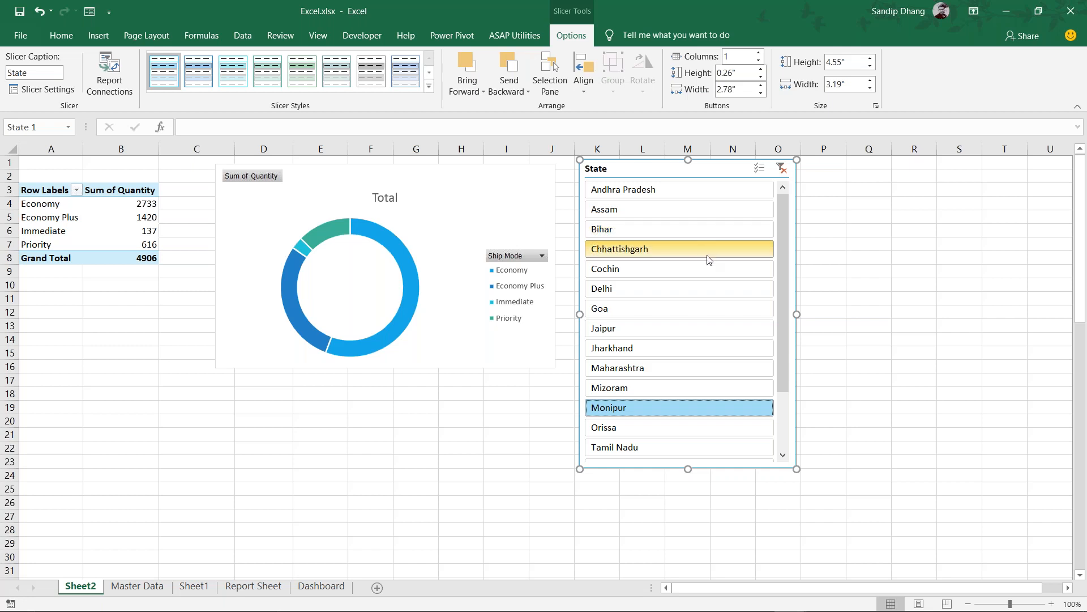
Add Chhattishgarh, Delhi and Jaipur to the Monipur selection in the State slicer
ctrl+click(643, 260)
ctrl+click(650, 289)
ctrl+click(652, 332)
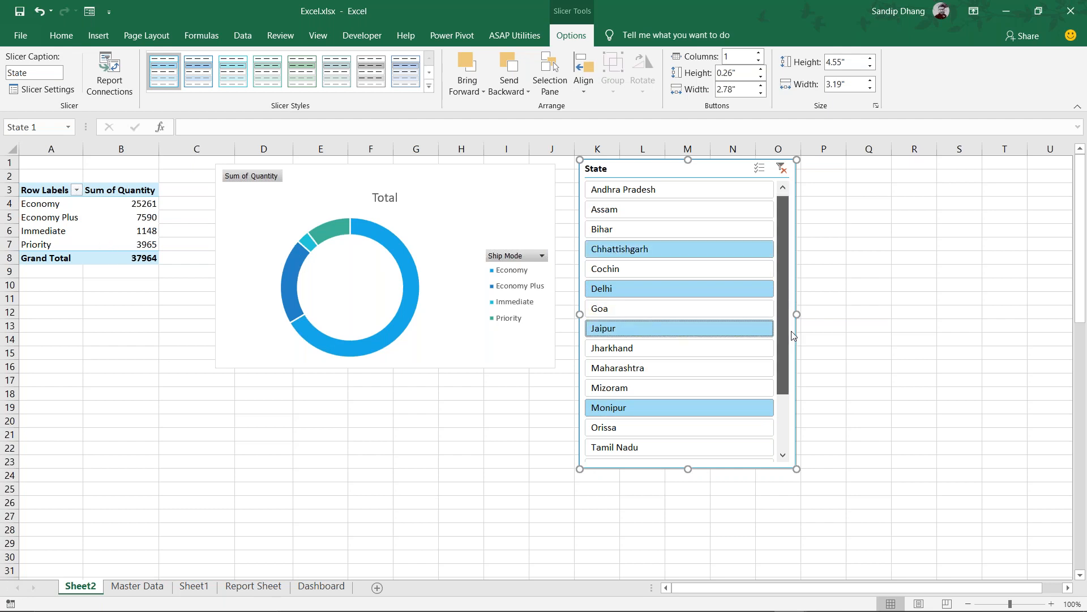
scroll(792, 335, down, 4)
scroll(782, 246, up, 4)
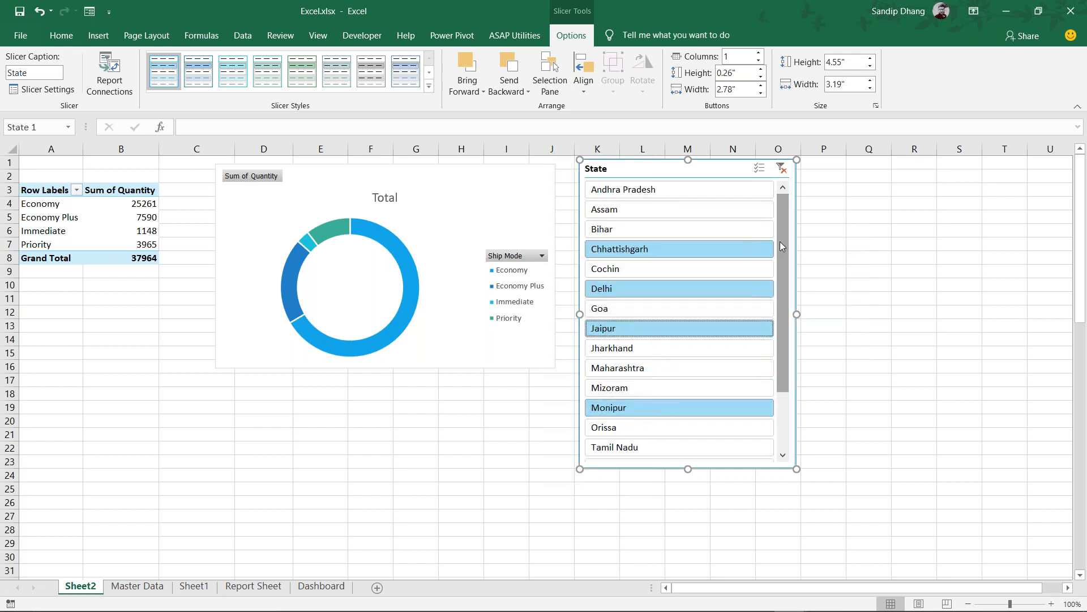
Move the State slicer up against the chart and filter by Andhra Pradesh, Chhattishgarh, Goa, Maharashtra and Monipur in turn
drag(638, 166, 620, 171)
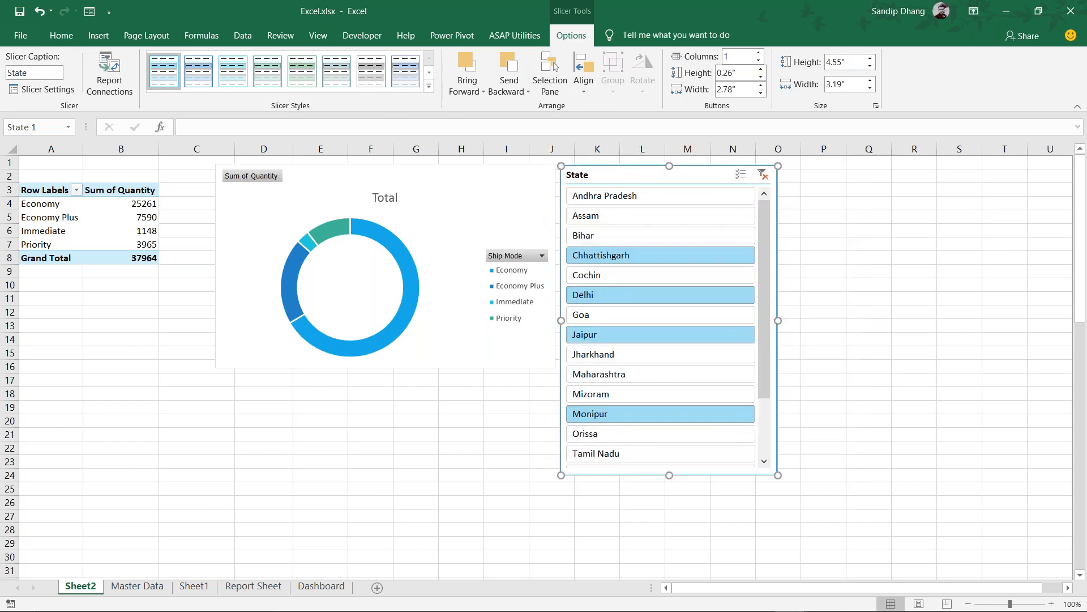
click(633, 203)
click(637, 256)
click(639, 315)
click(648, 375)
click(648, 419)
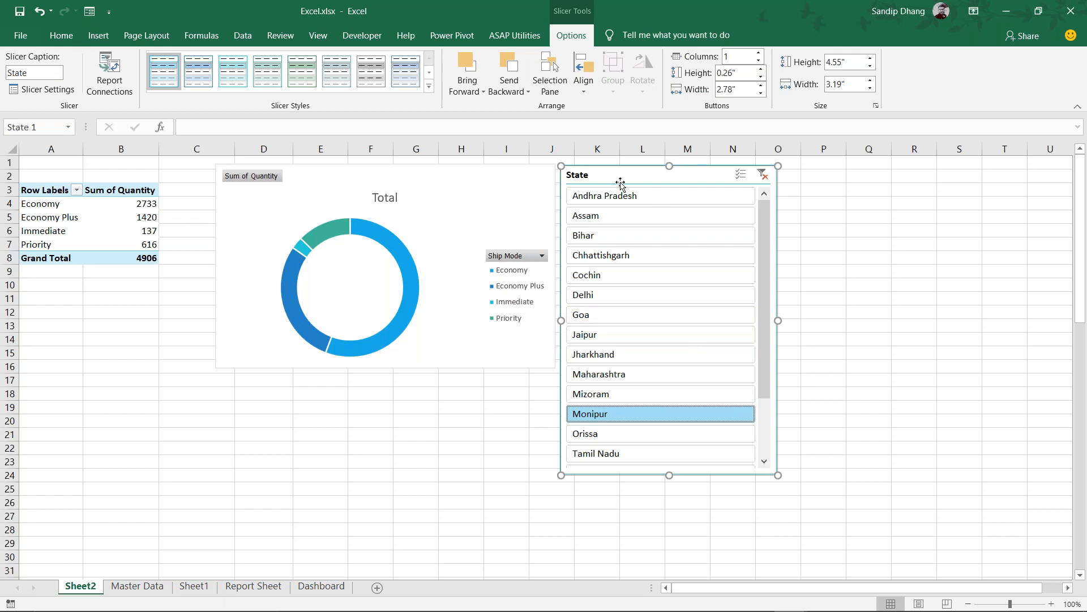
Move the State slicer farther away from the chart, starting near column L, and narrow it to about 2.15"
drag(633, 172, 745, 169)
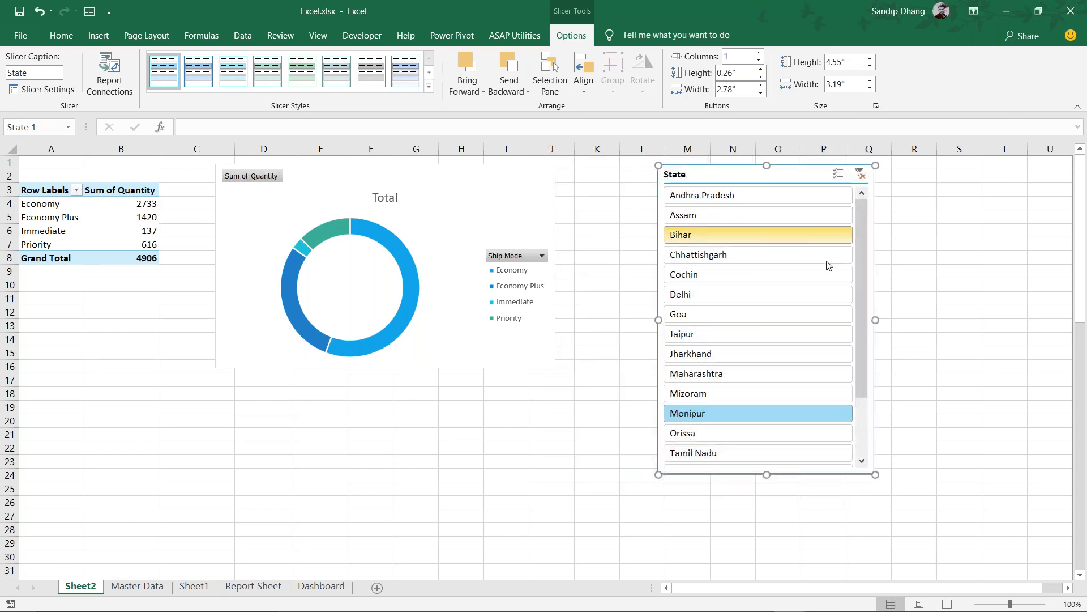
drag(879, 319, 805, 320)
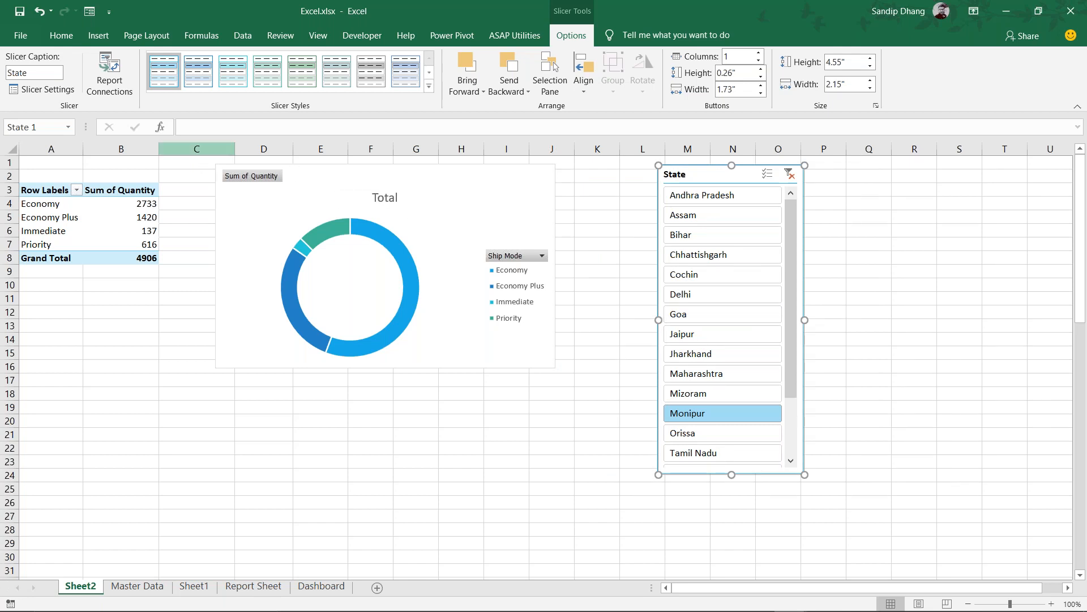
Try a light turquoise style on the State slicer, followed by the dark green style
click(236, 79)
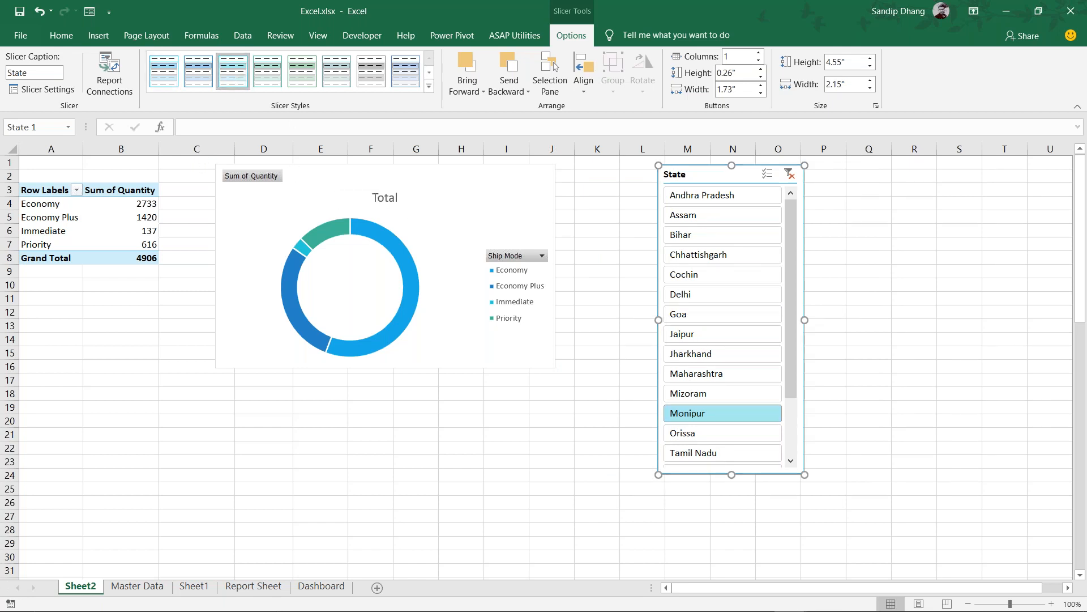
click(429, 86)
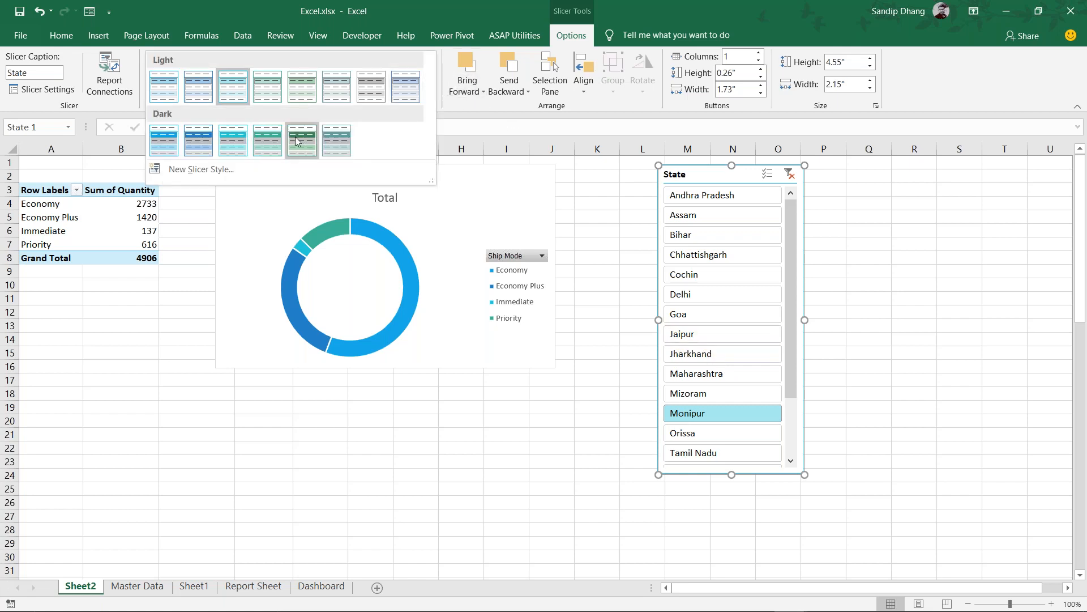
click(300, 140)
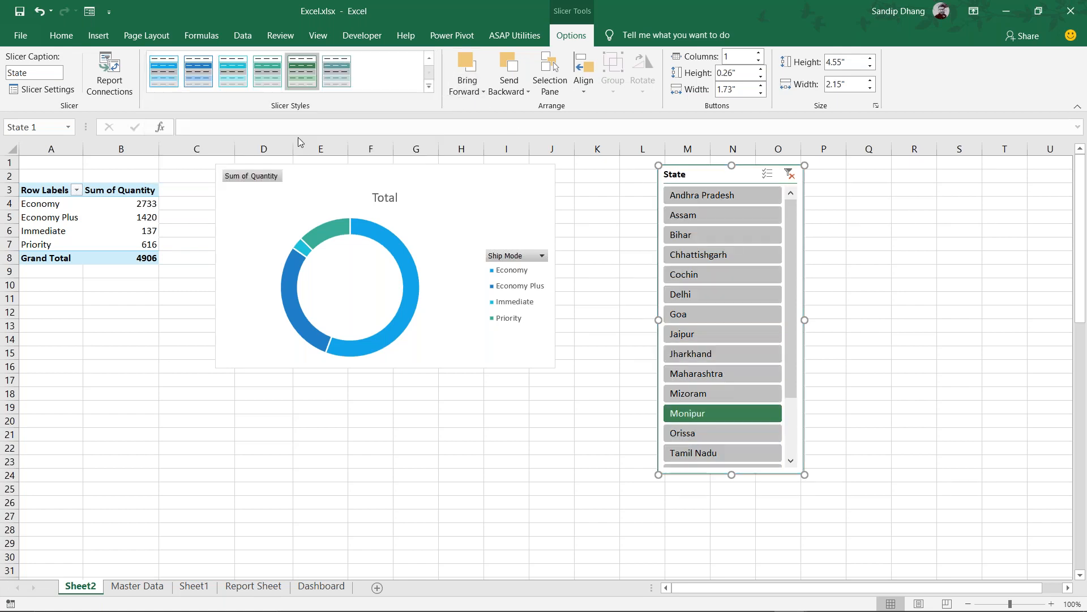
Switch the State slicer's filter between single states, including Goa, Chhattishgarh, Jharkhand and Jaipur
click(736, 307)
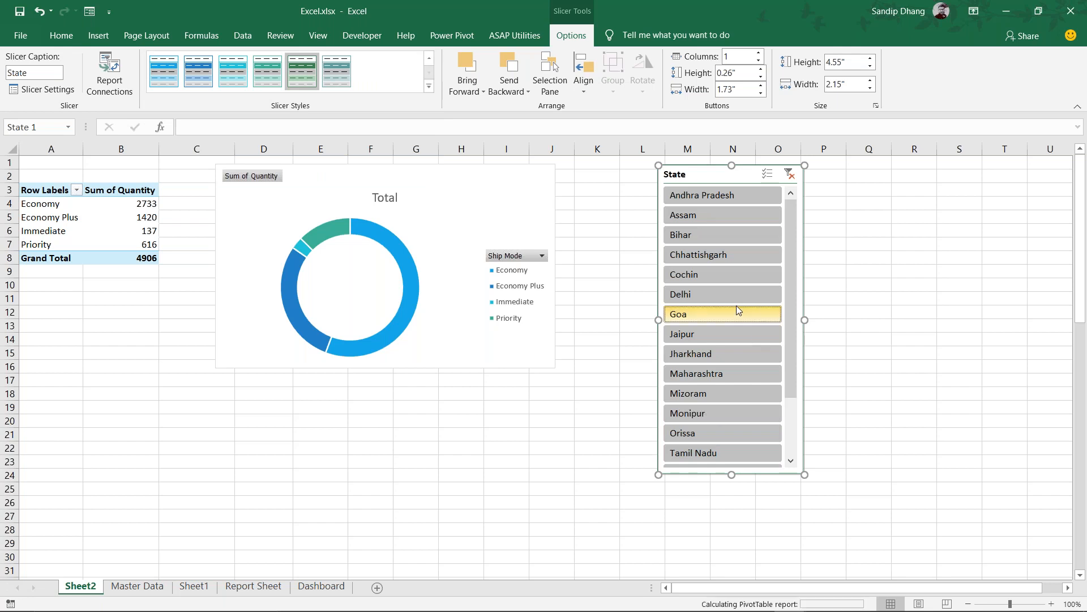
click(728, 256)
click(728, 354)
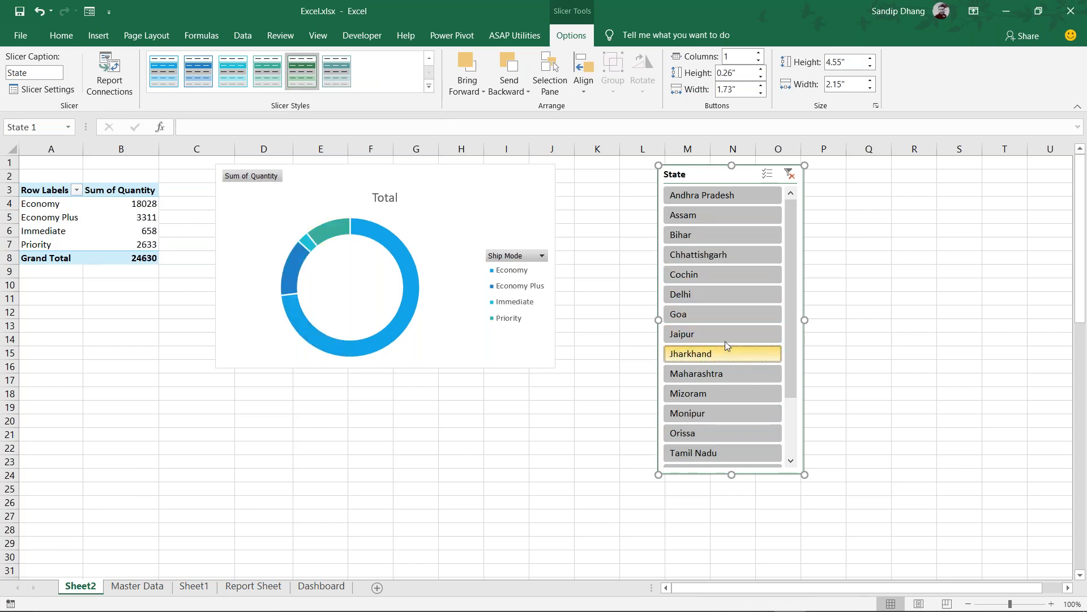
click(727, 249)
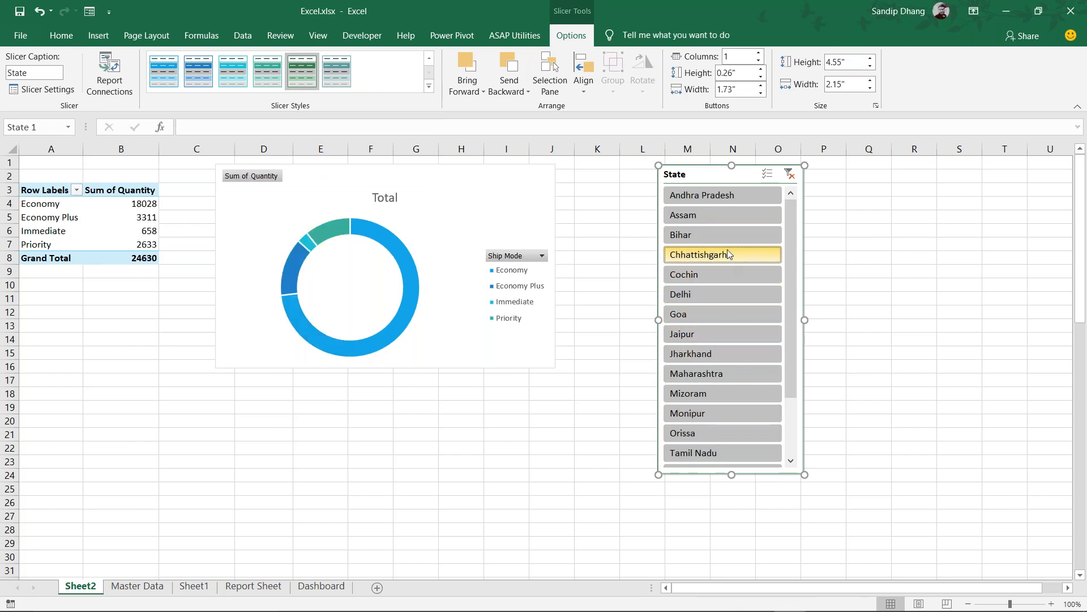
click(727, 336)
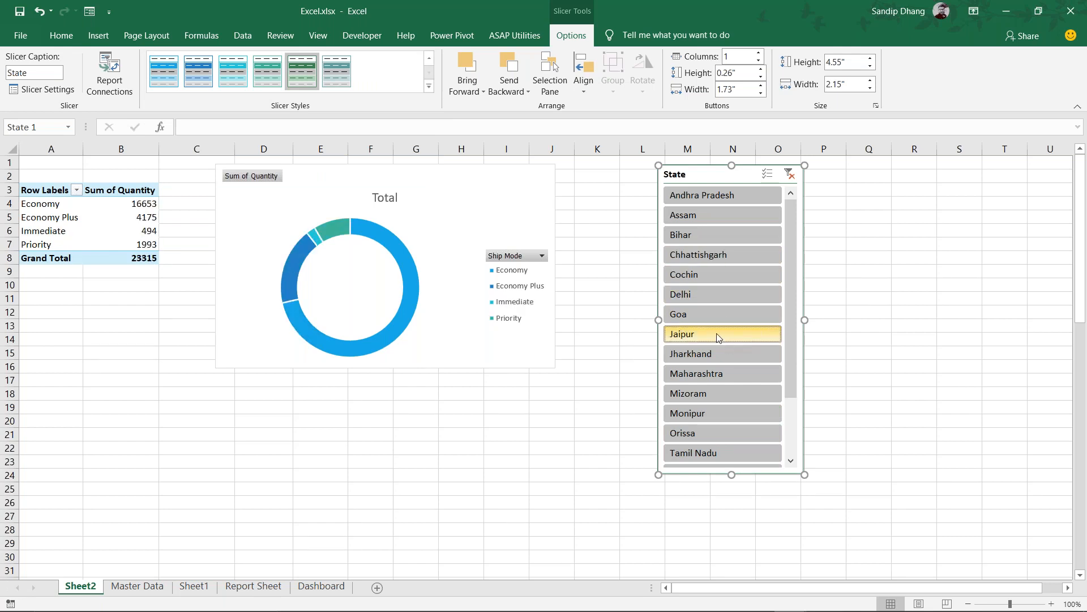
Try two dark blue styles on the State slicer and settle on the first light blue style
click(205, 69)
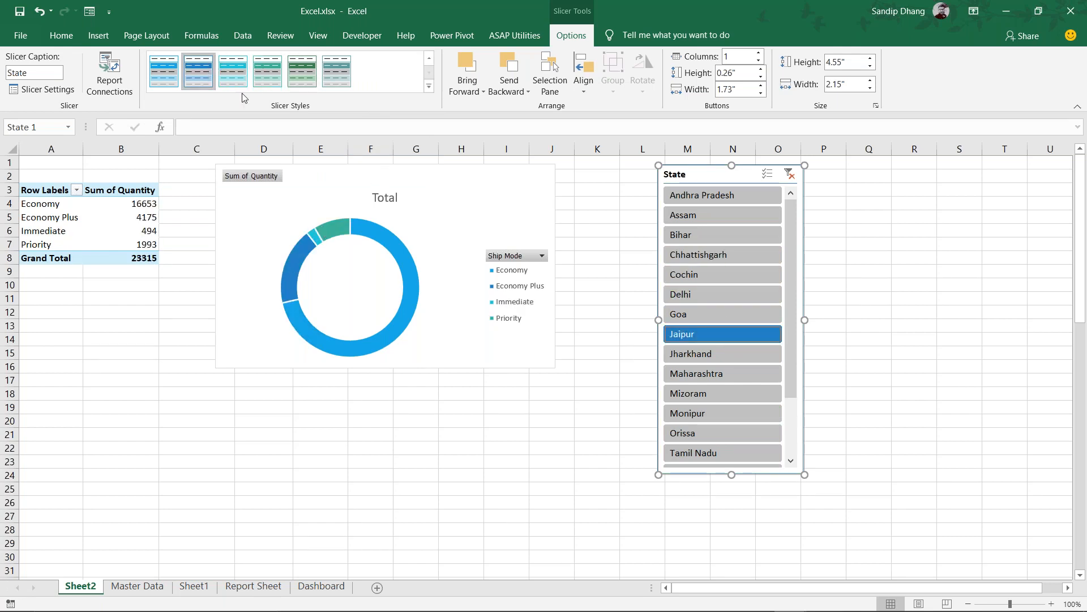
click(165, 69)
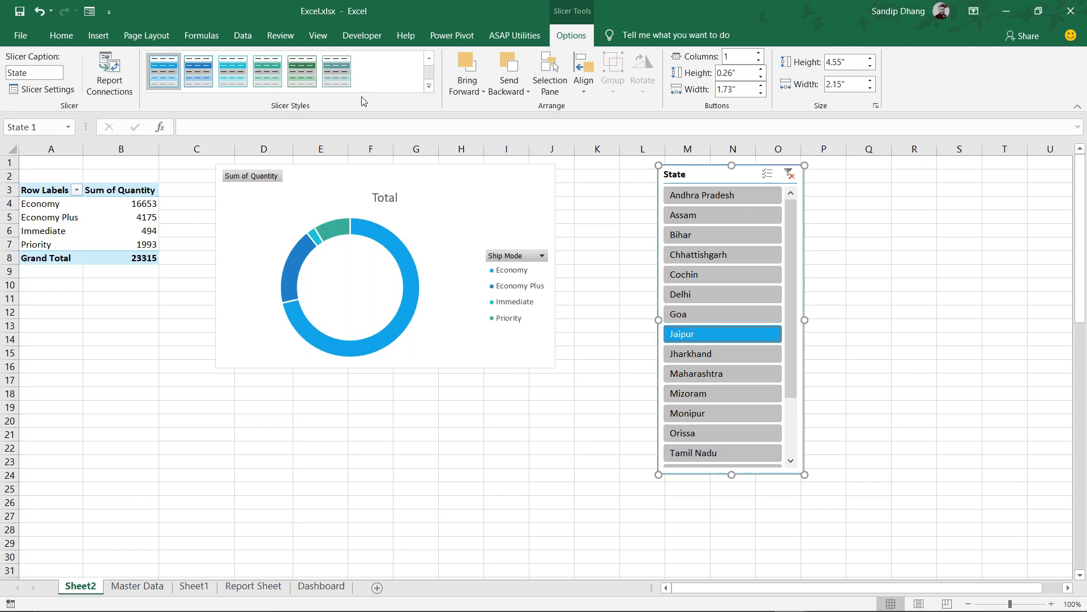
click(429, 87)
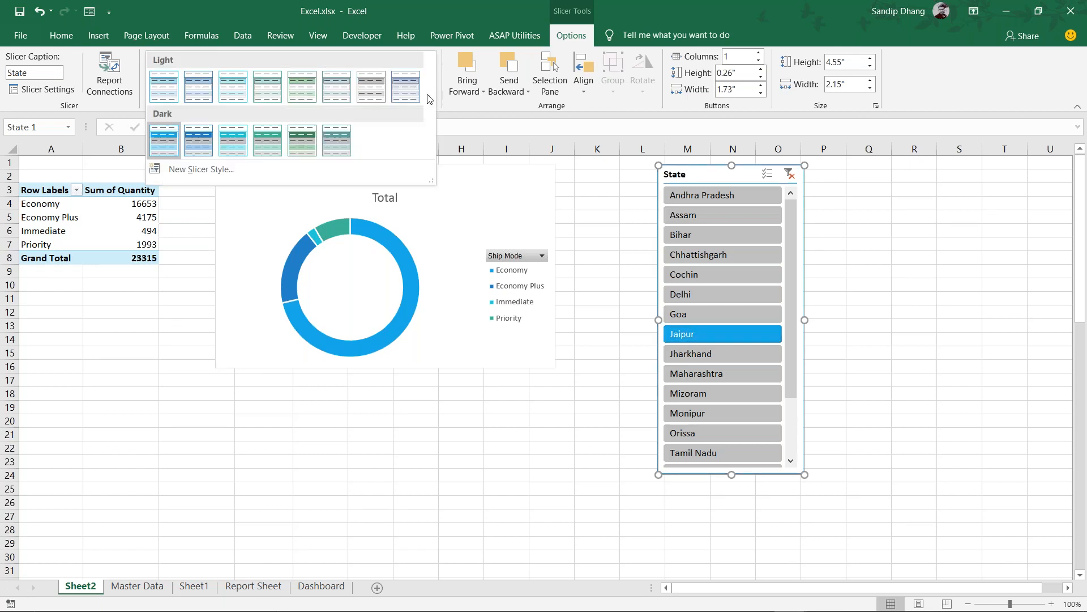
click(175, 83)
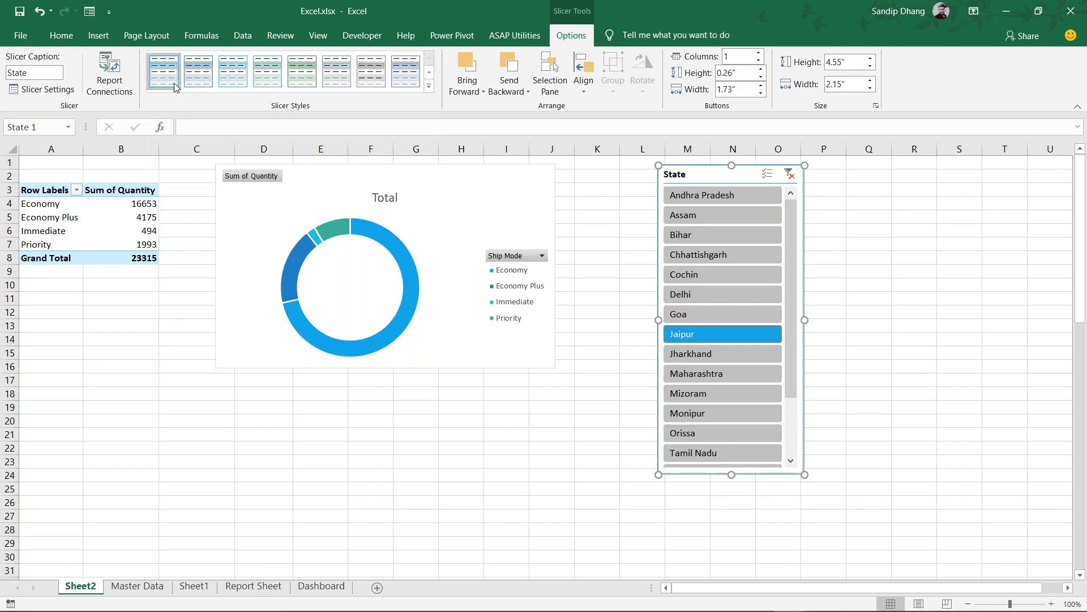
Filter the PivotChart by Chhattishgarh in the State slicer and deselect the slicer
click(737, 254)
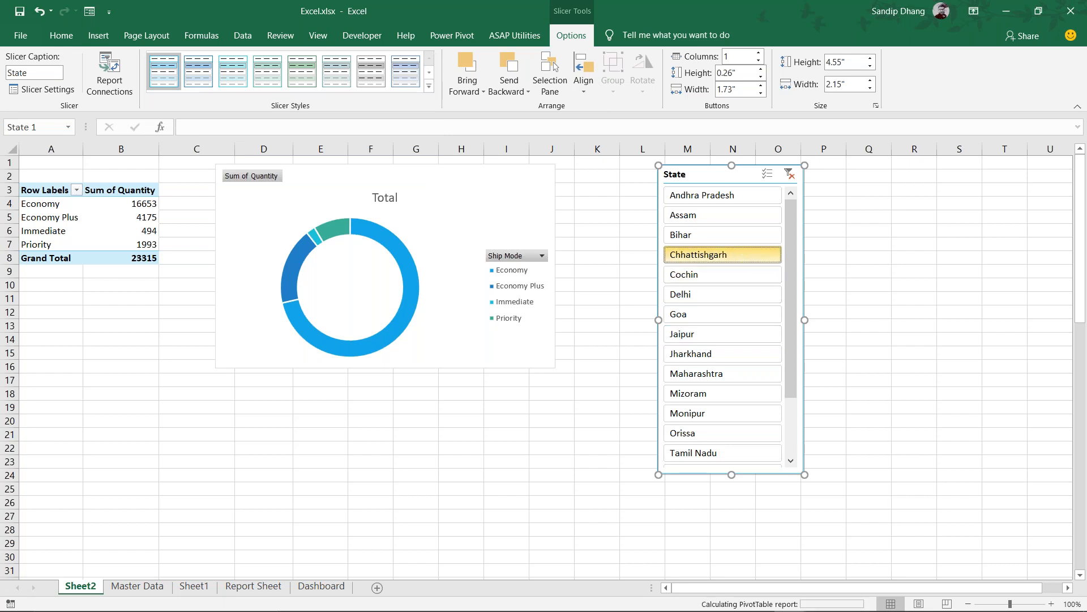
click(562, 397)
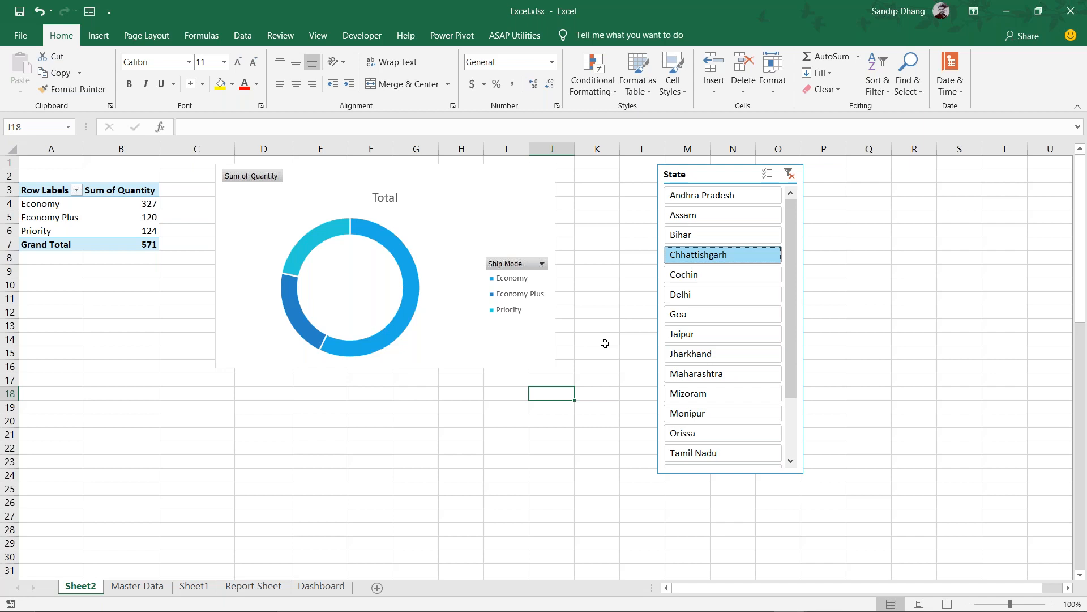
Insert an Order Date timeline for the PivotChart and place it directly beneath the chart
click(499, 227)
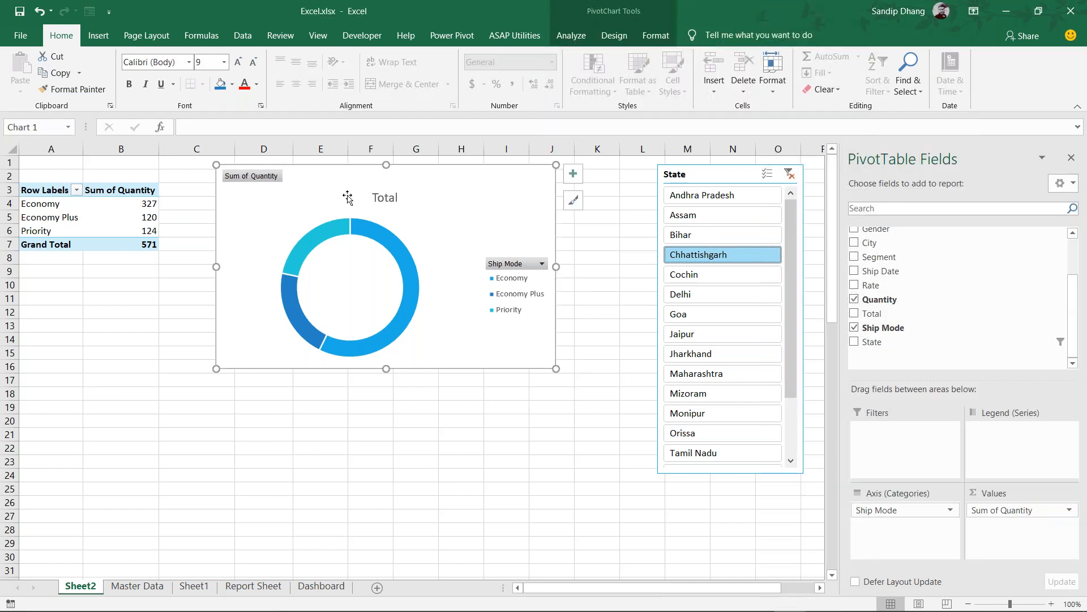
click(122, 236)
click(286, 214)
click(571, 35)
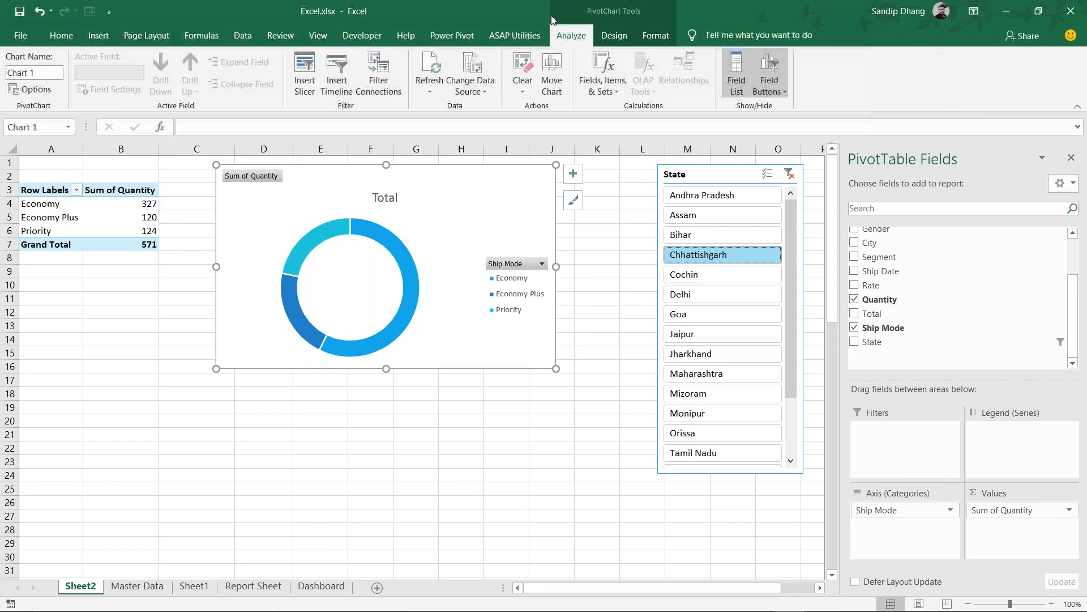
click(99, 36)
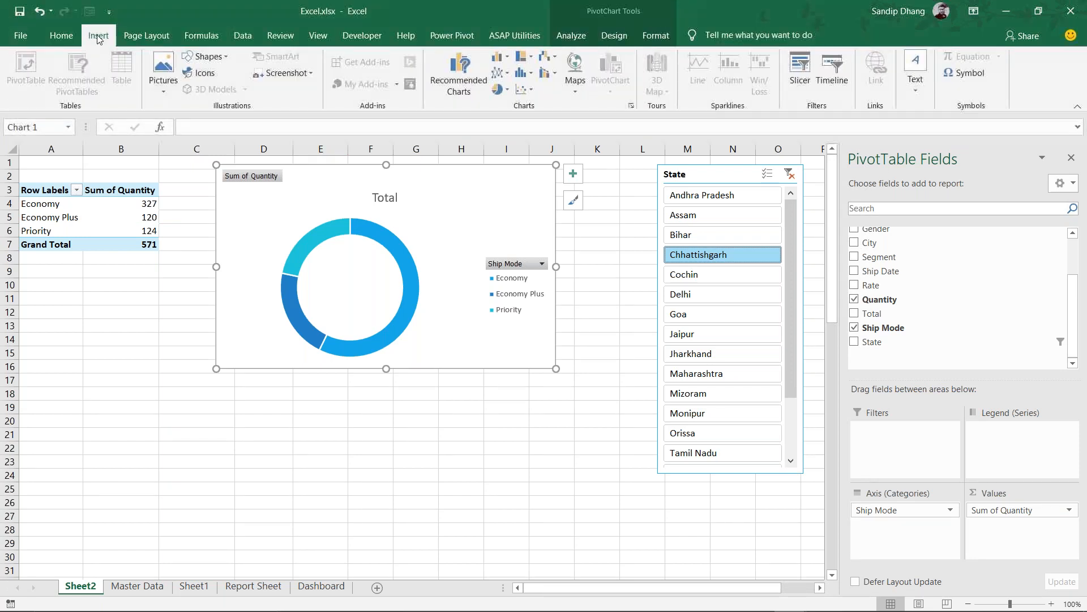
click(571, 36)
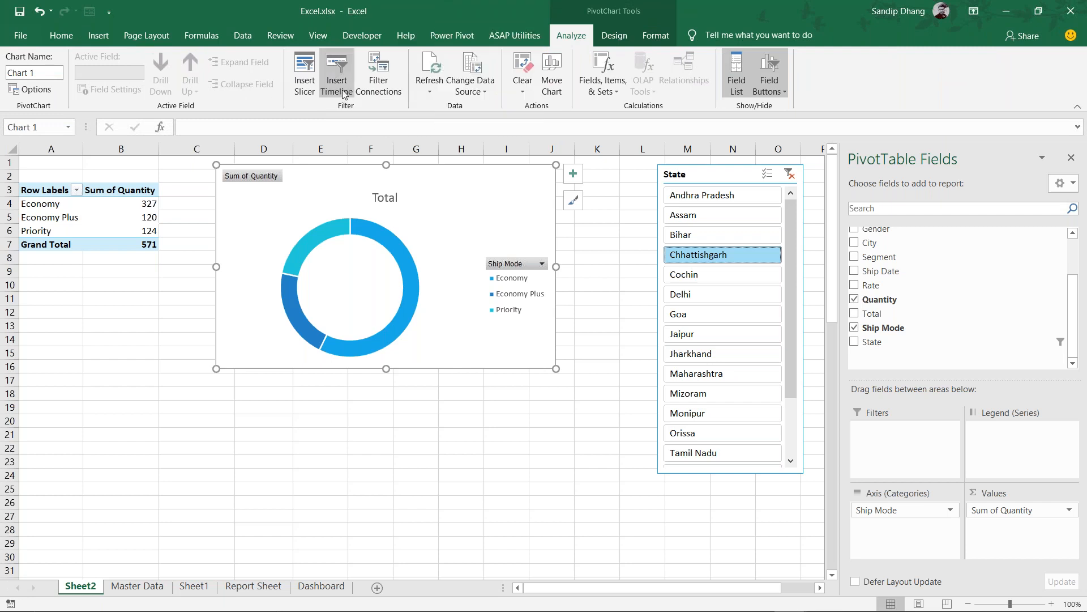
click(342, 90)
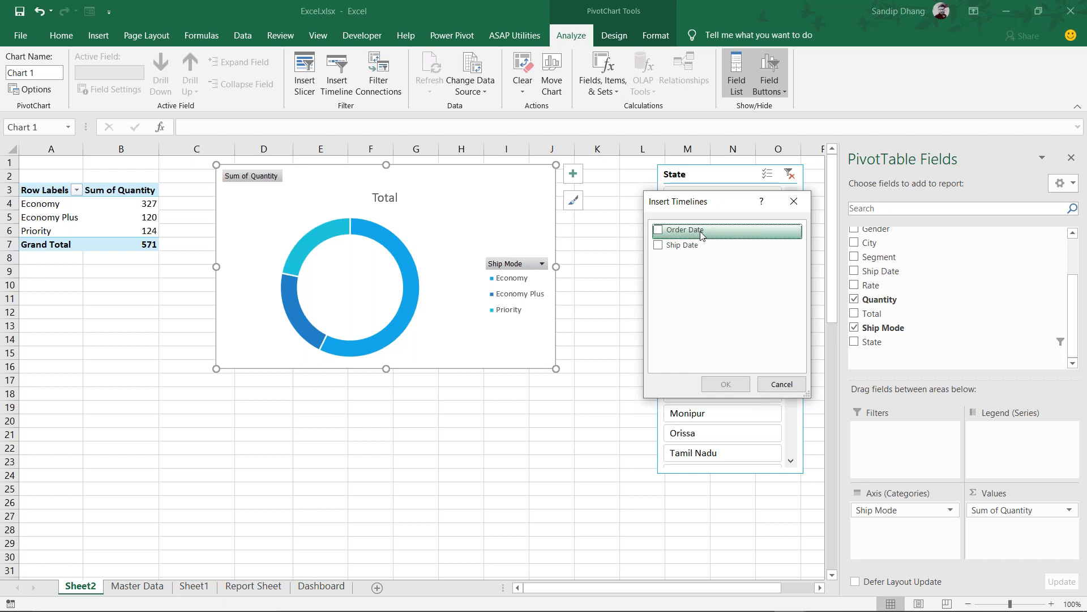
click(660, 231)
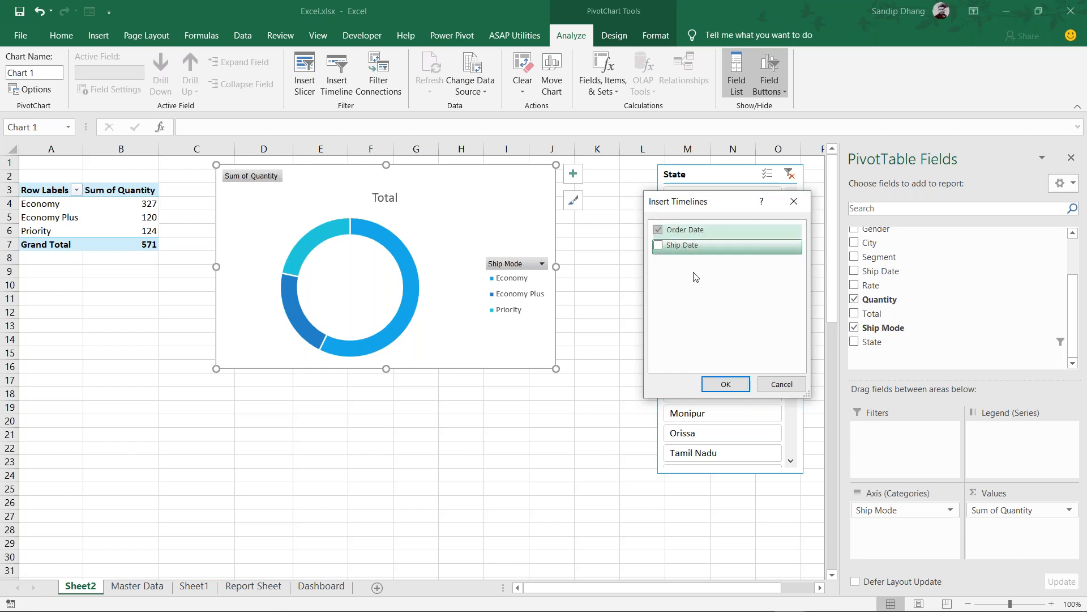
click(728, 384)
drag(449, 328, 358, 381)
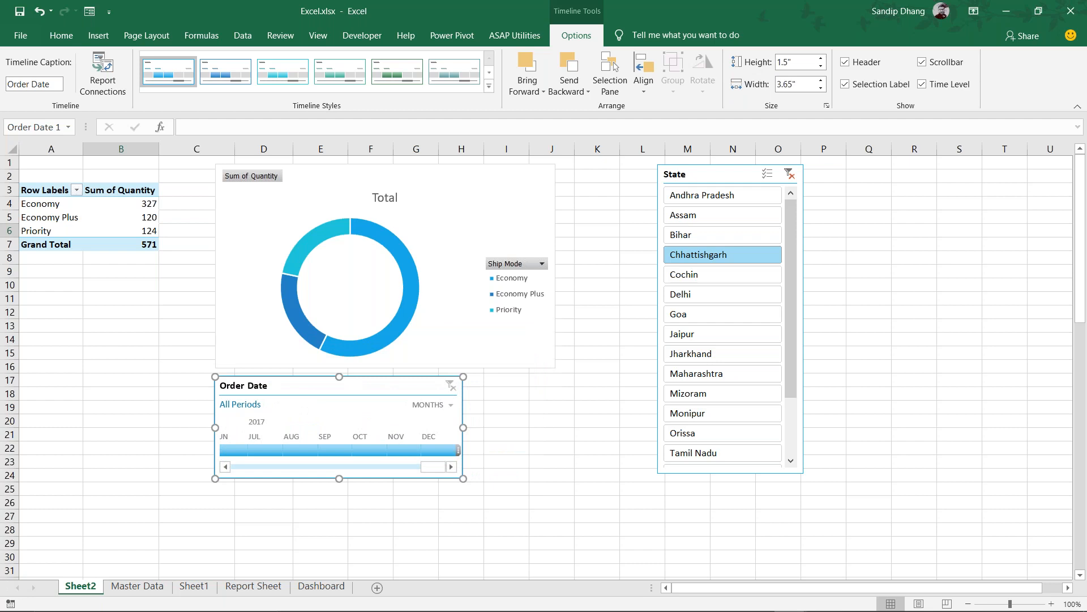
Try to filter by September 2017 on the Order Date timeline, then delete the timeline
click(351, 127)
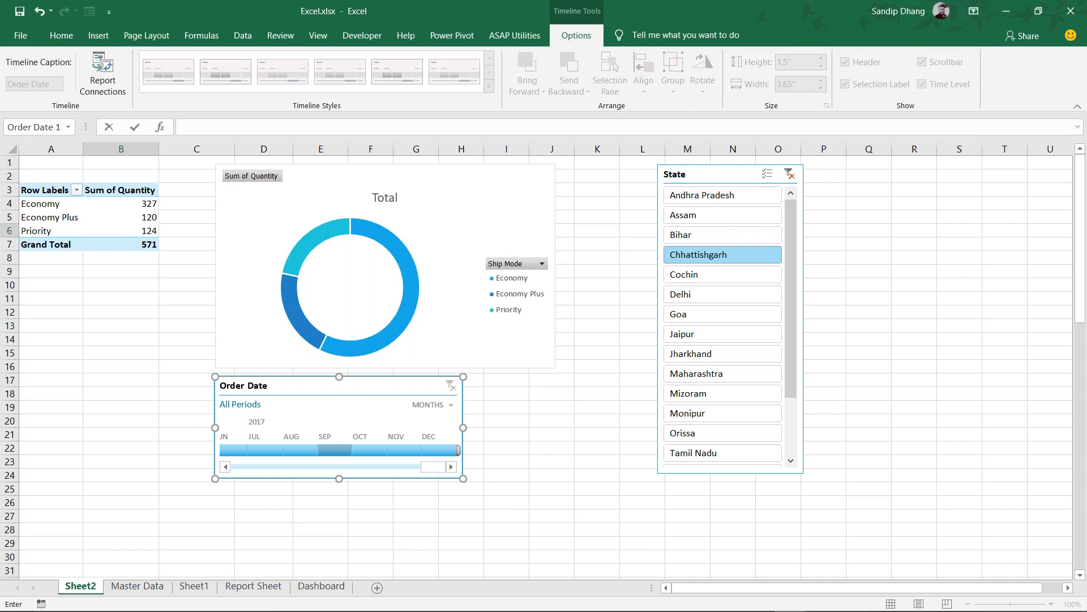
click(334, 450)
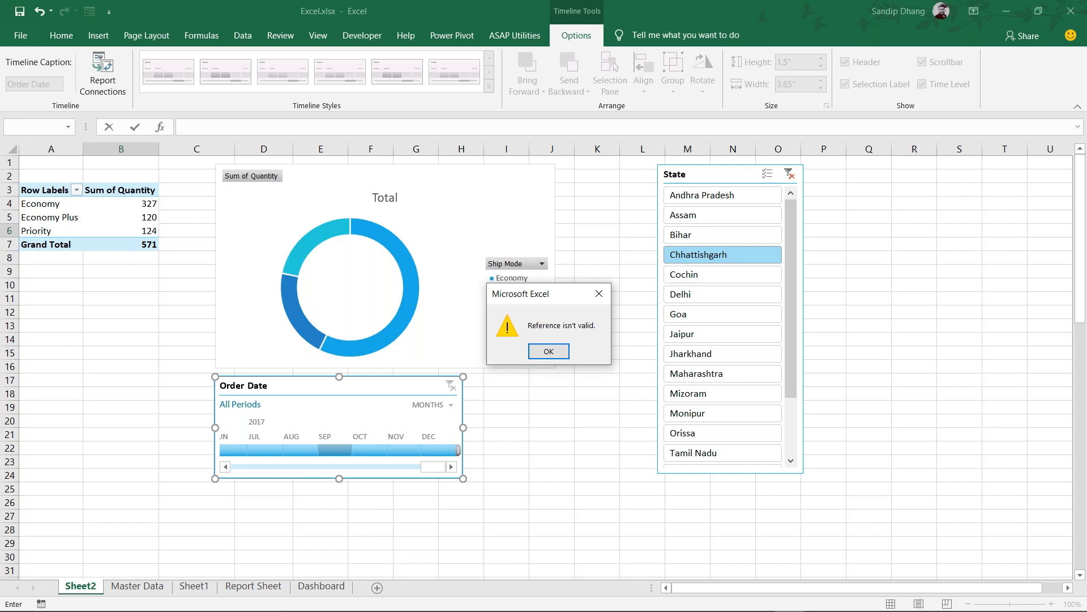
click(599, 293)
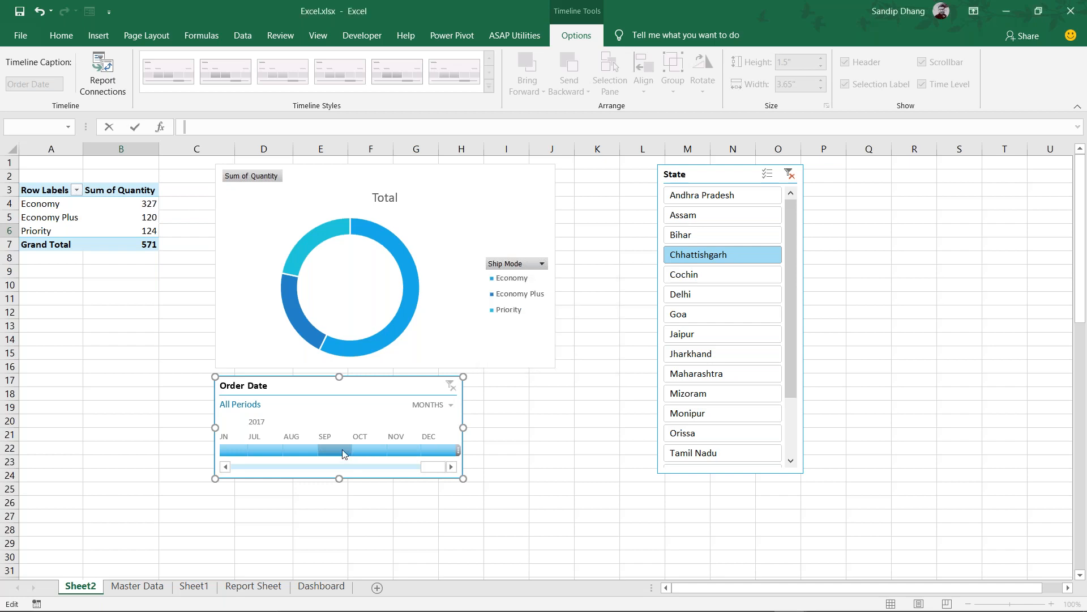
click(328, 450)
key(Return)
click(365, 401)
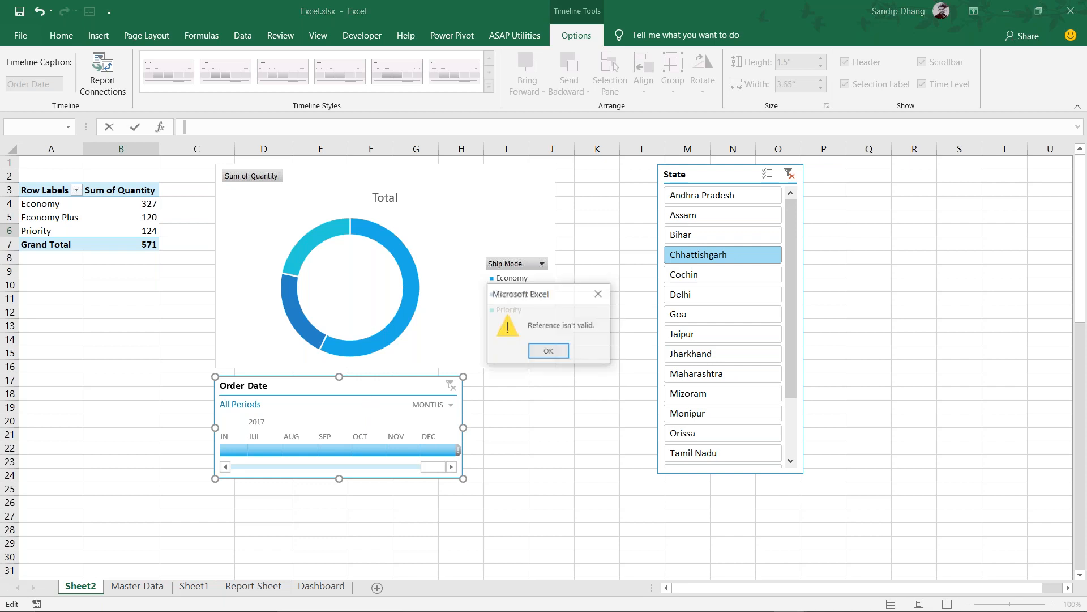
click(557, 352)
key(Return)
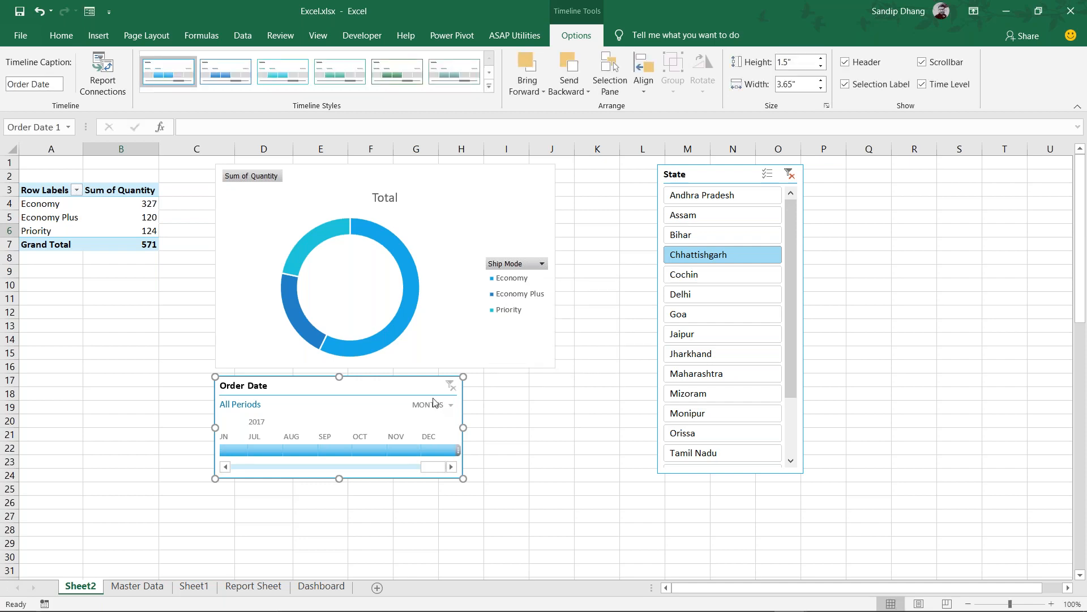
key(Delete)
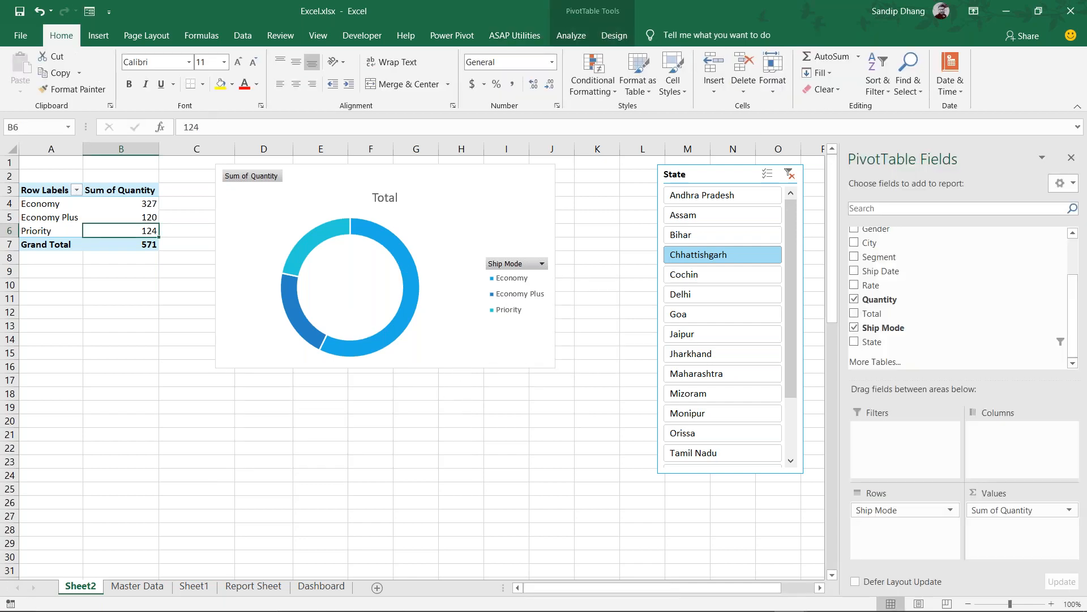
Insert an Order Date timeline for the PivotTable, filtered to December 2017, and move it below the chart
click(563, 36)
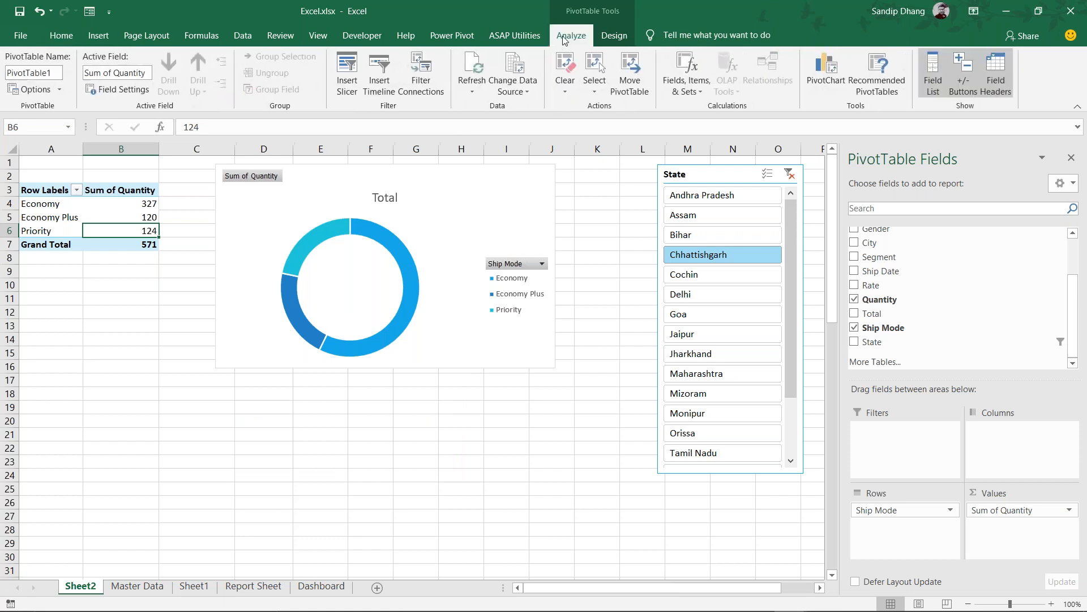
click(374, 67)
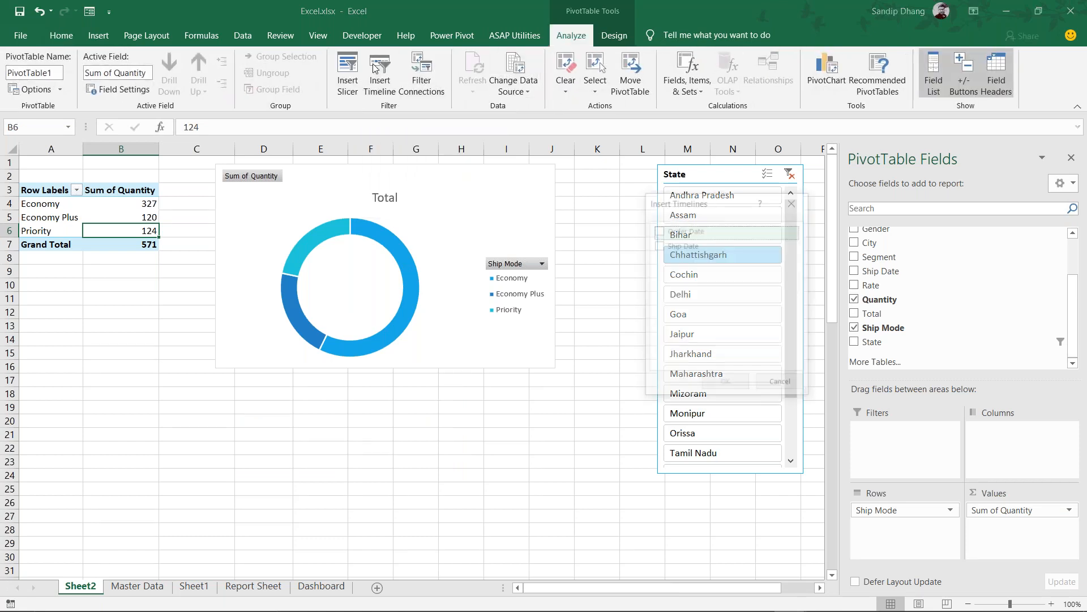
click(659, 230)
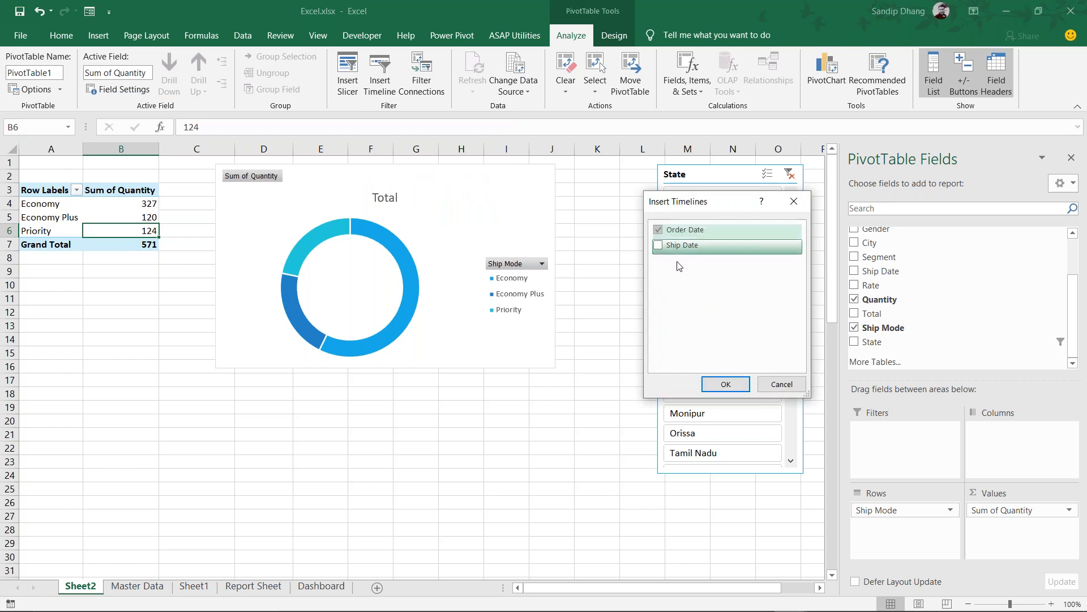
click(725, 384)
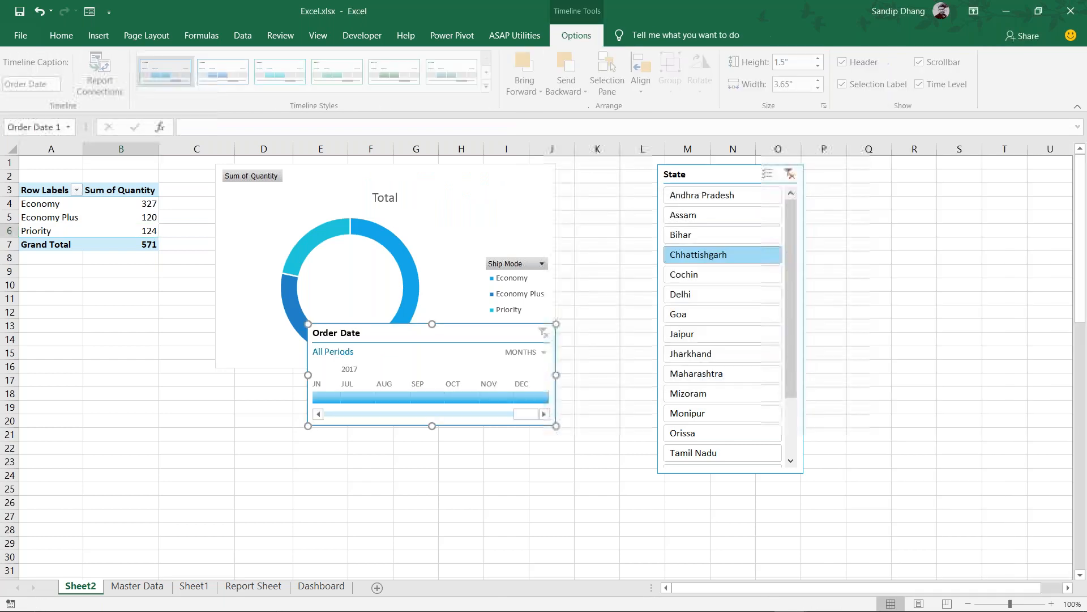
click(520, 399)
drag(476, 338, 349, 440)
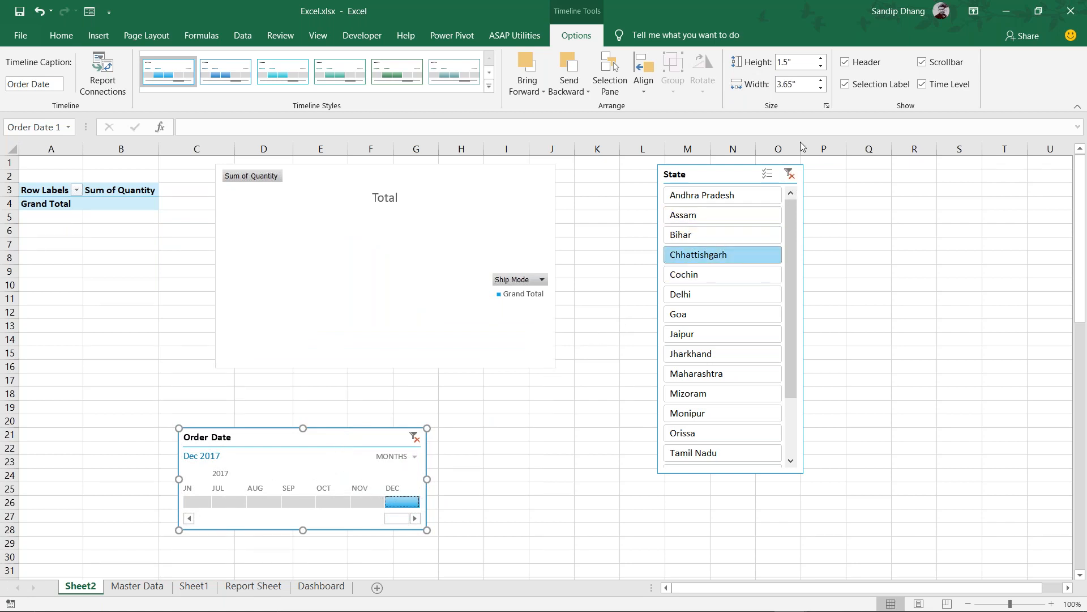
Clear the State slicer's filter and filter the Order Date timeline to October 2017
click(790, 174)
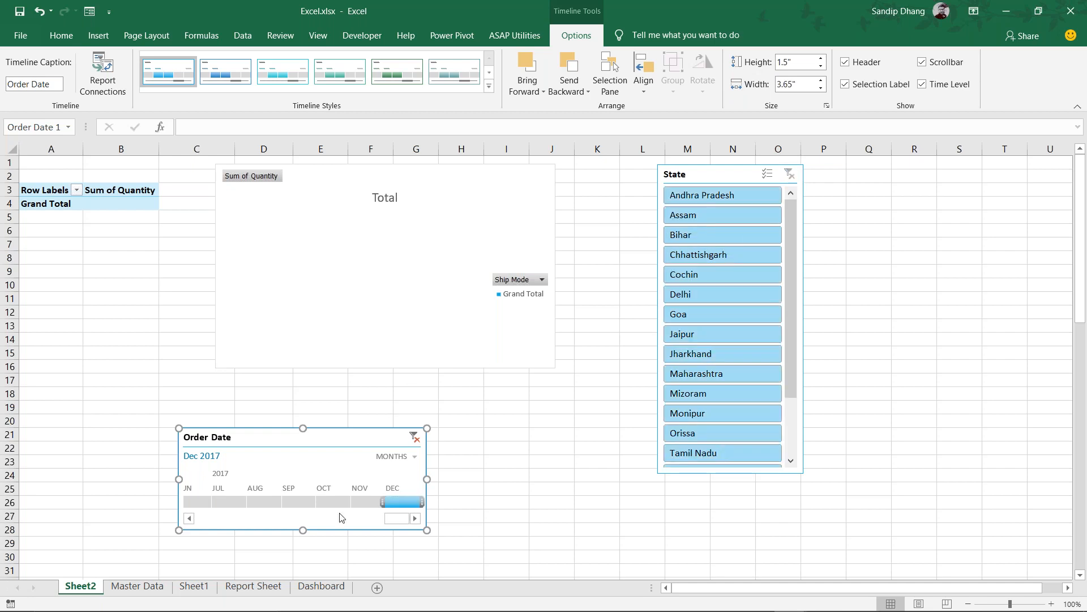
click(326, 500)
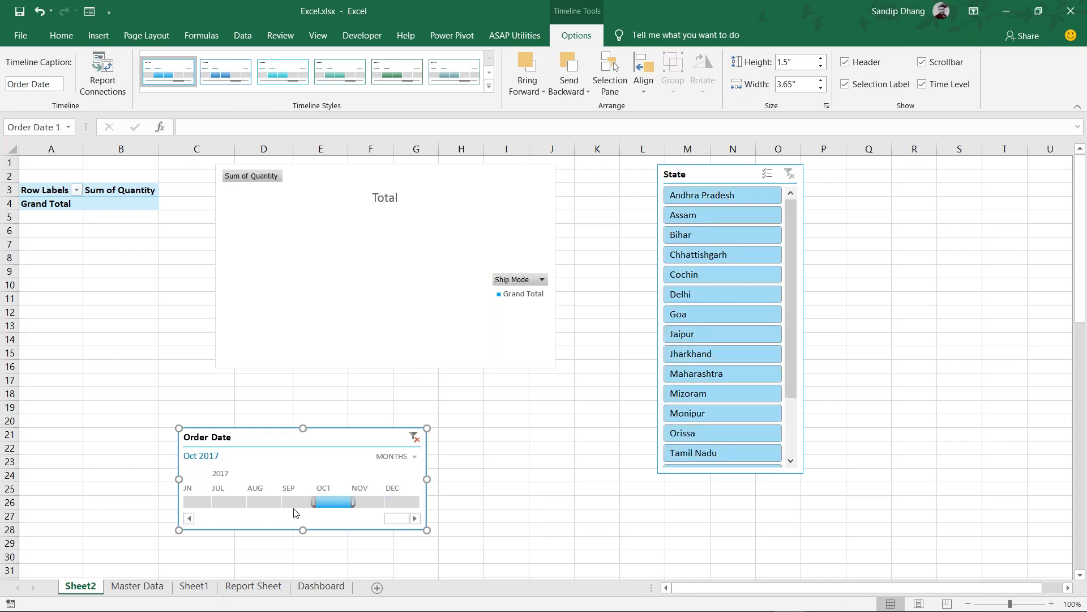
Switch the Order Date timeline to years and filter by single years, including 2016, 2014, 2013 and 2017
click(413, 456)
click(410, 475)
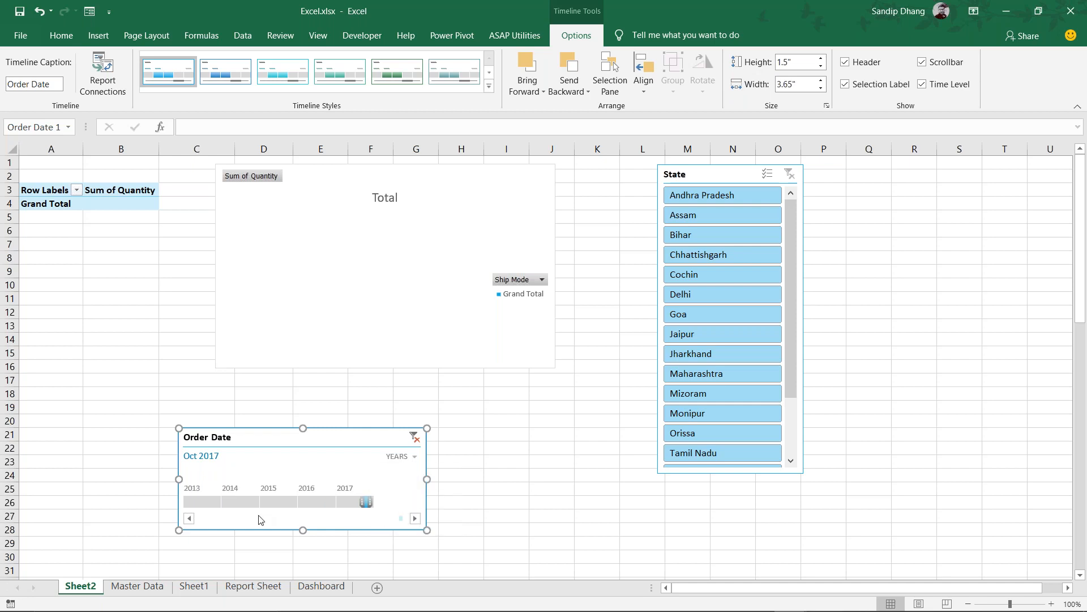
click(328, 501)
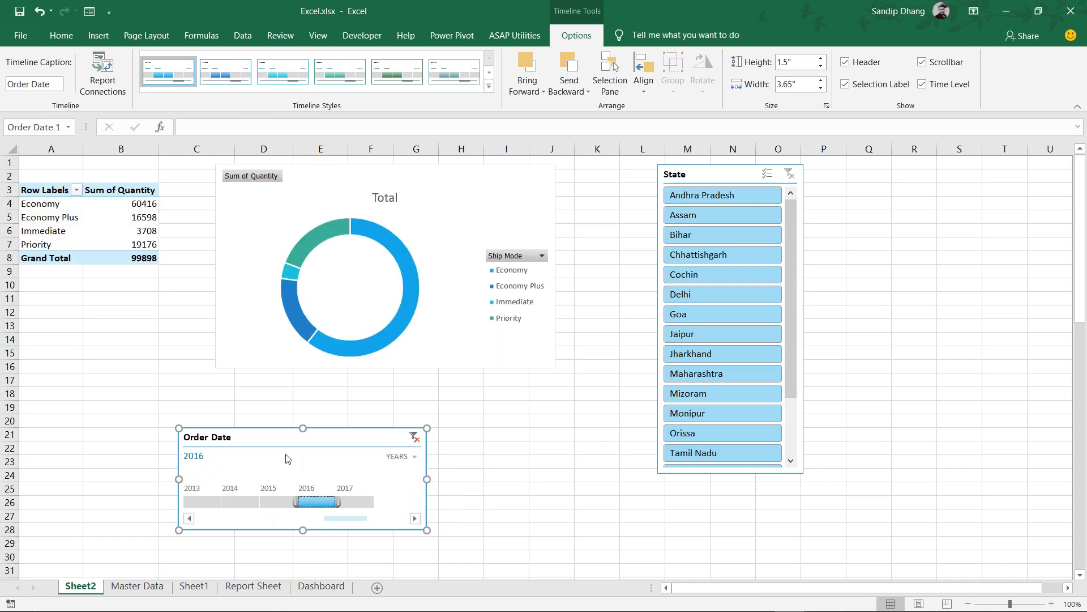
click(246, 500)
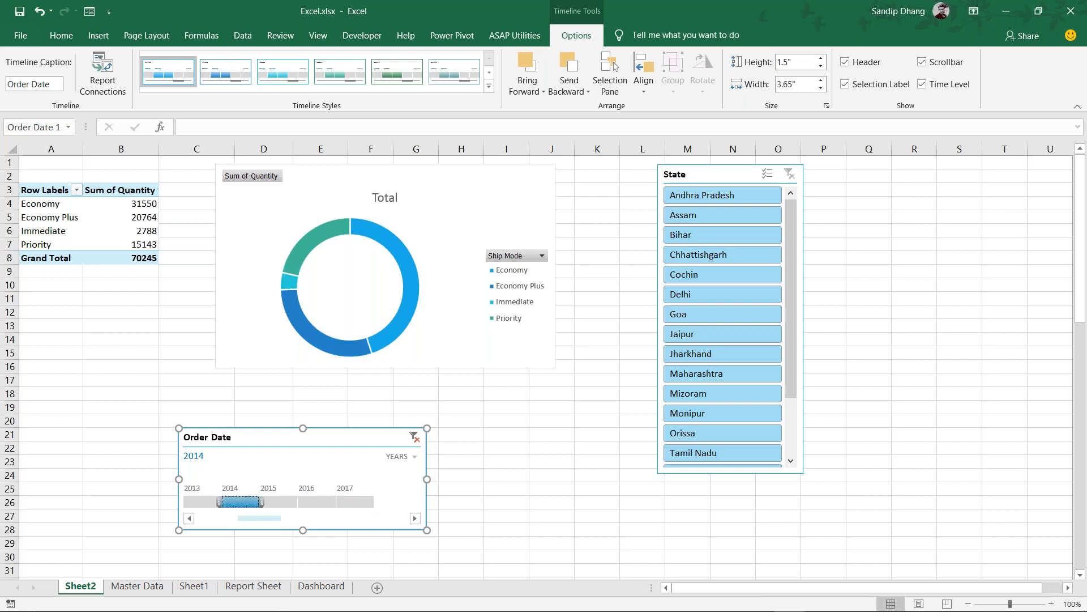
click(205, 503)
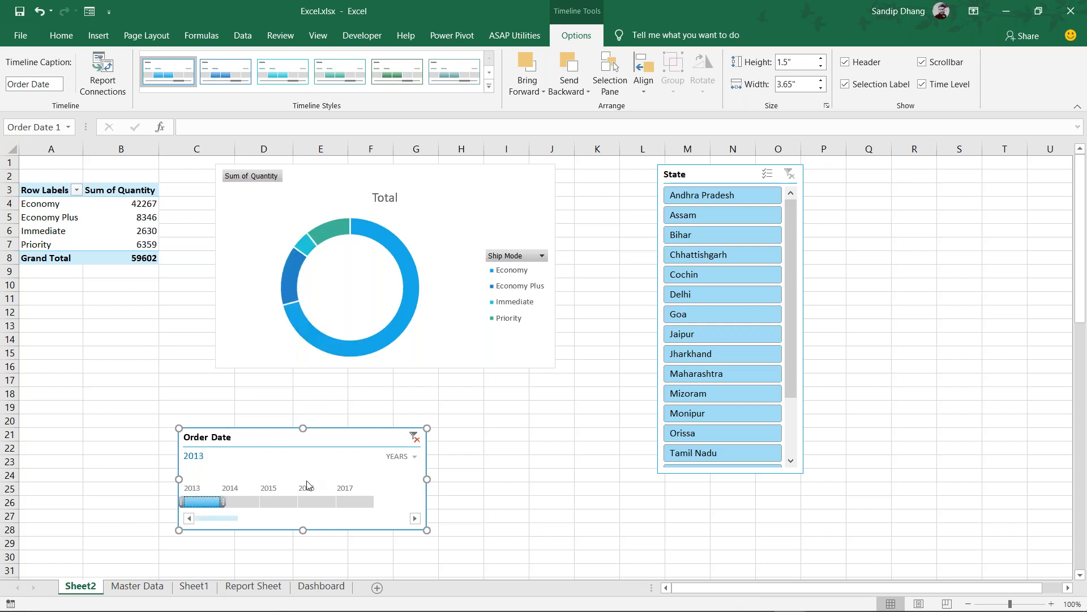
click(306, 502)
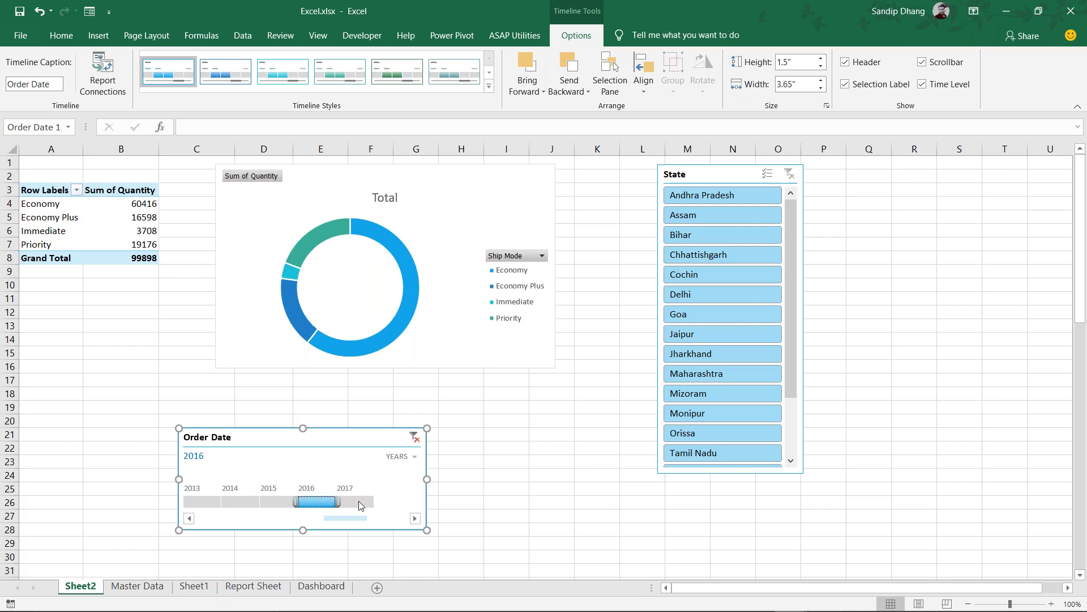
click(361, 503)
click(315, 498)
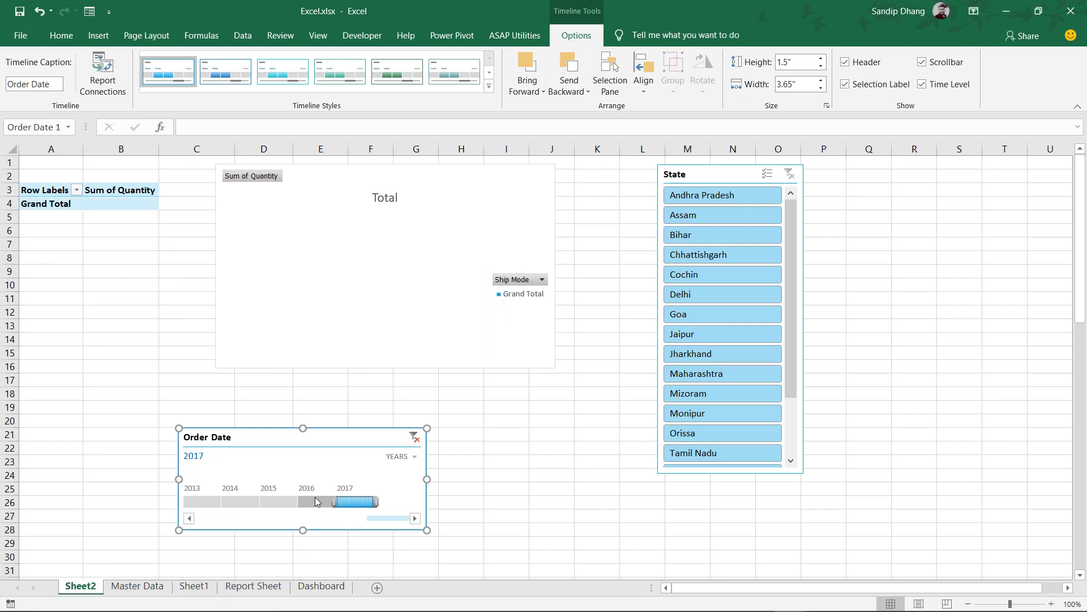
click(346, 502)
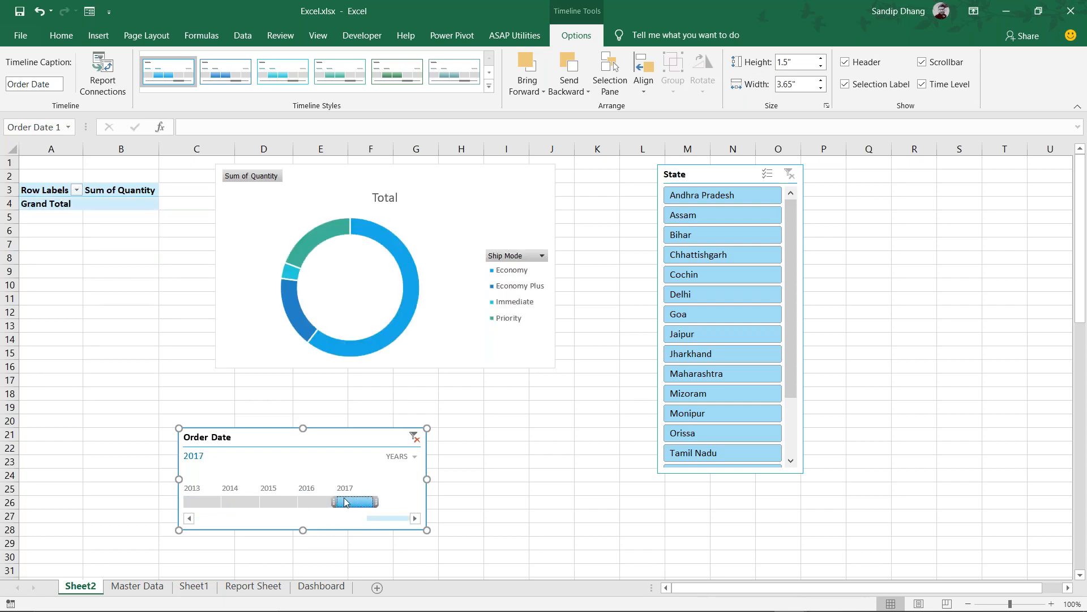
Examine the order dates in the Master Data sheet, glance at Sheet1 and return to Sheet2
click(151, 587)
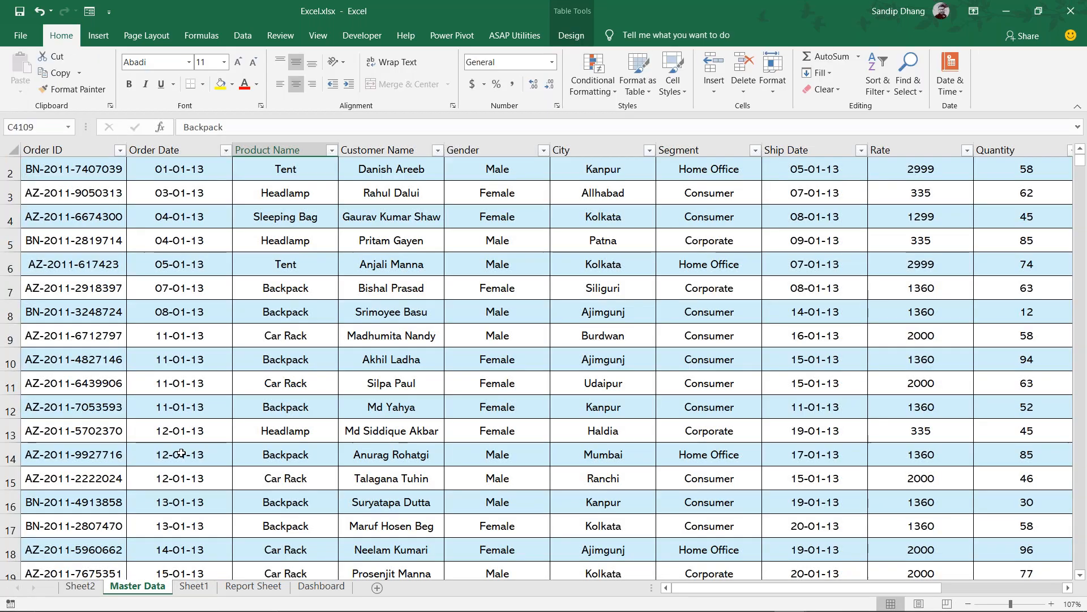
scroll(181, 452, down, 5)
scroll(182, 453, down, 3)
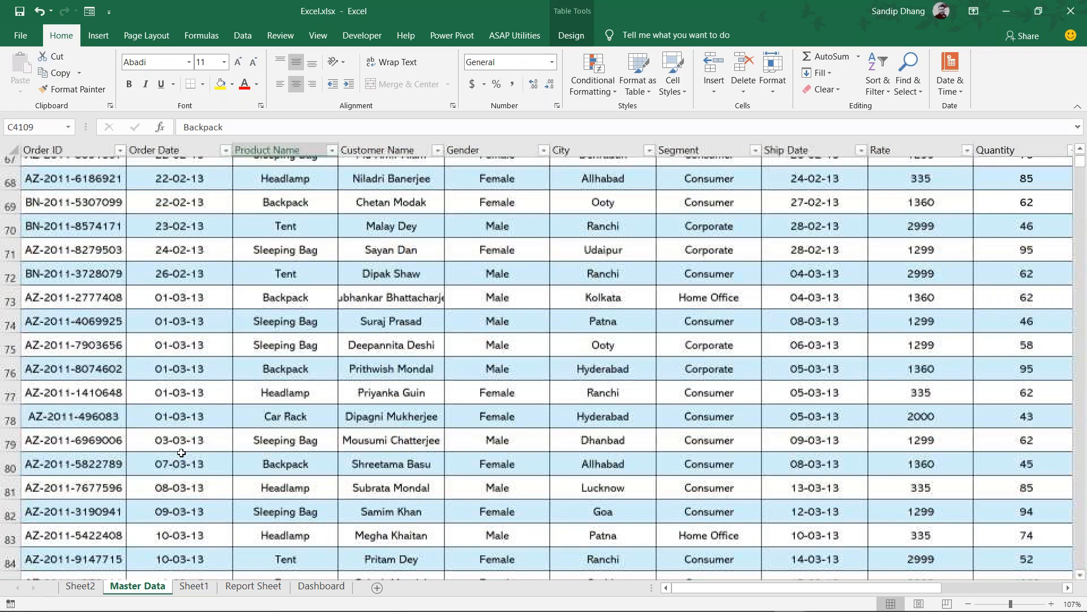
click(196, 587)
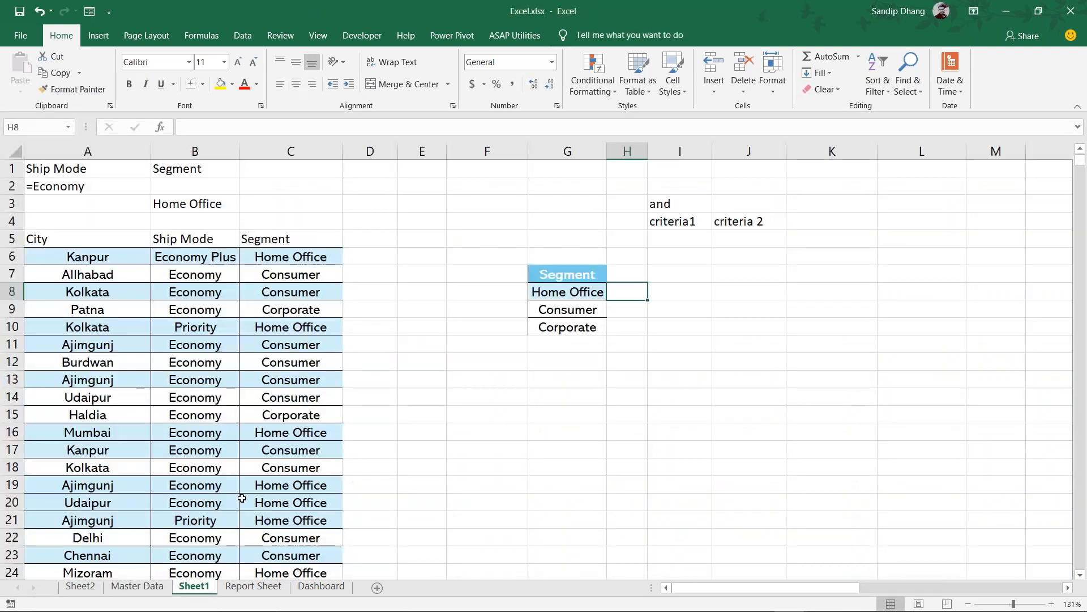
click(81, 587)
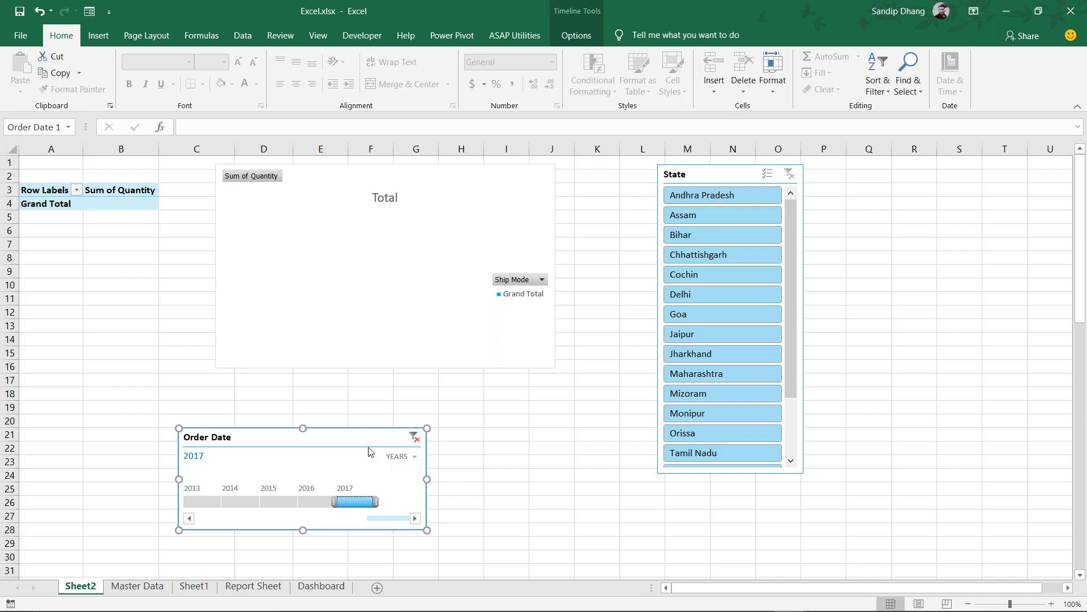
Move the Order Date timeline closer beneath the chart and filter it to 2016
drag(352, 428, 382, 396)
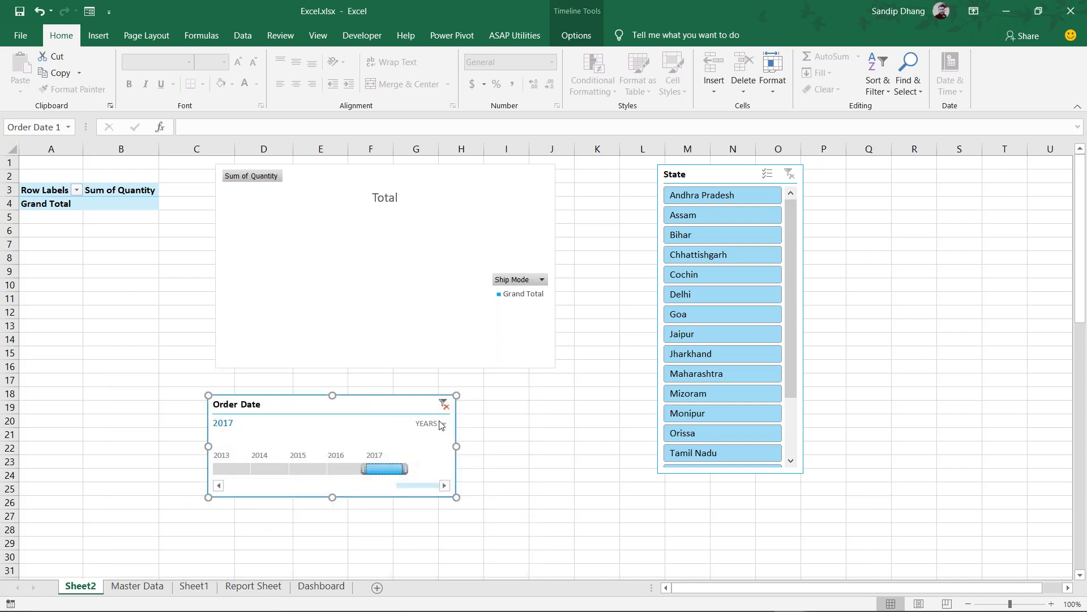
drag(369, 466, 345, 468)
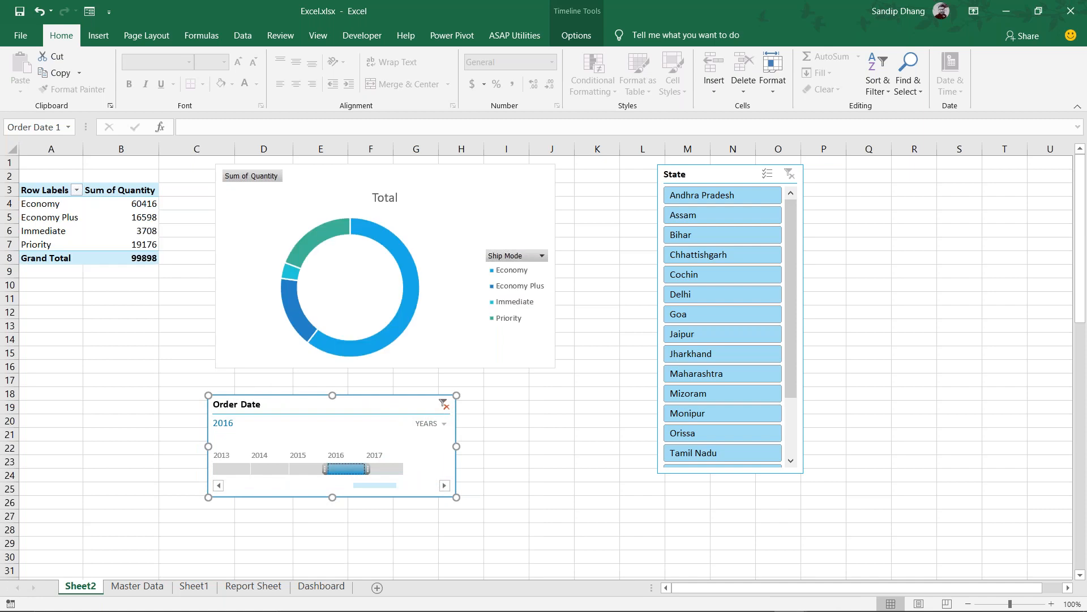
Switch the Order Date timeline to quarters and filter by Q1 2015, Q1–Q2 2015 and all four quarters of 2016
click(445, 425)
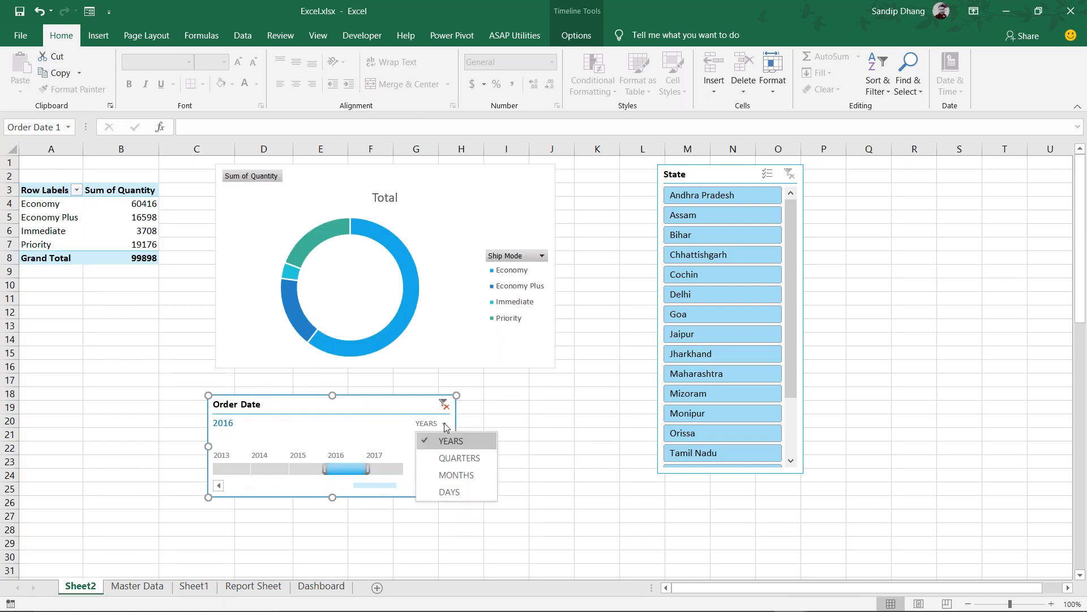
click(442, 459)
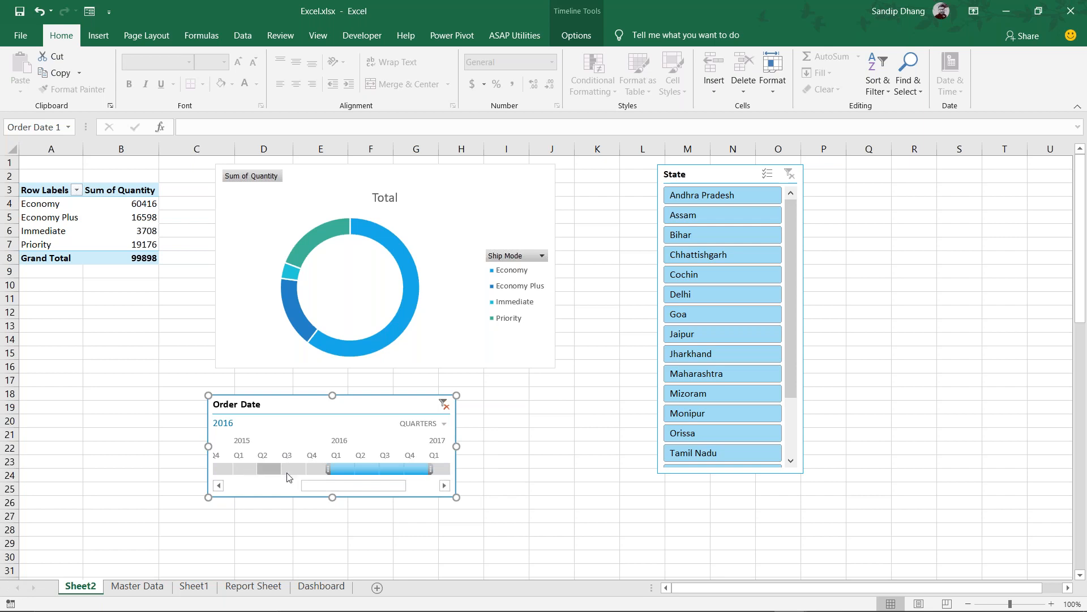
click(245, 469)
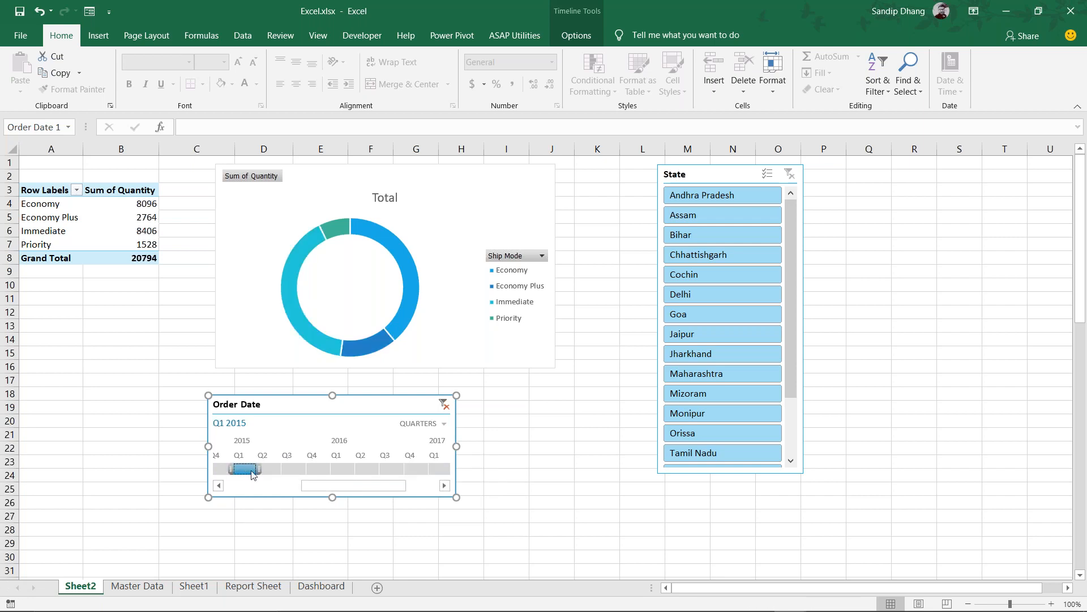
drag(269, 467, 283, 468)
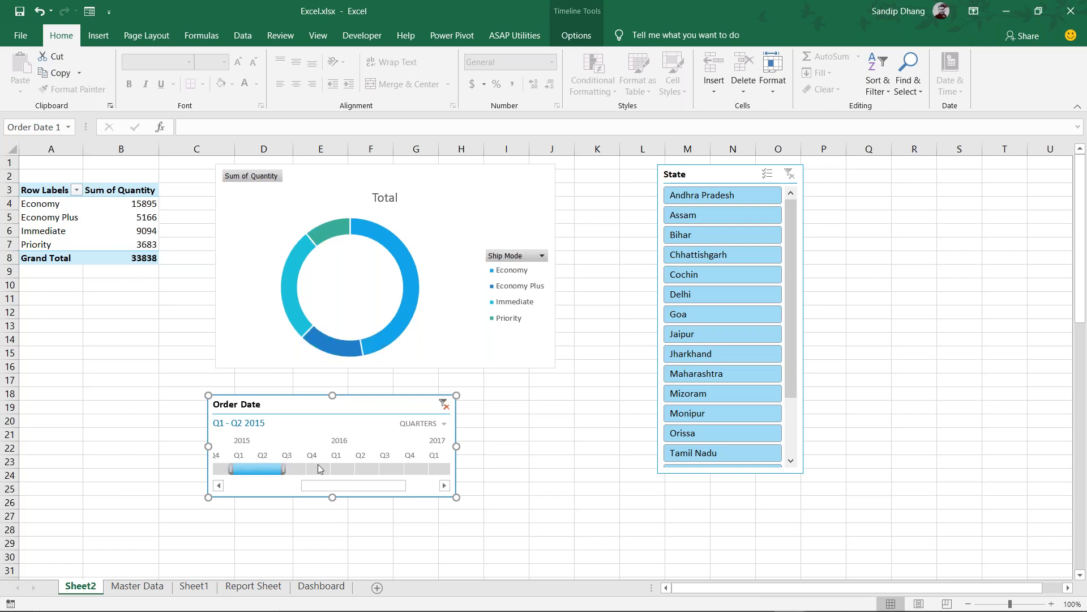
drag(345, 467, 419, 468)
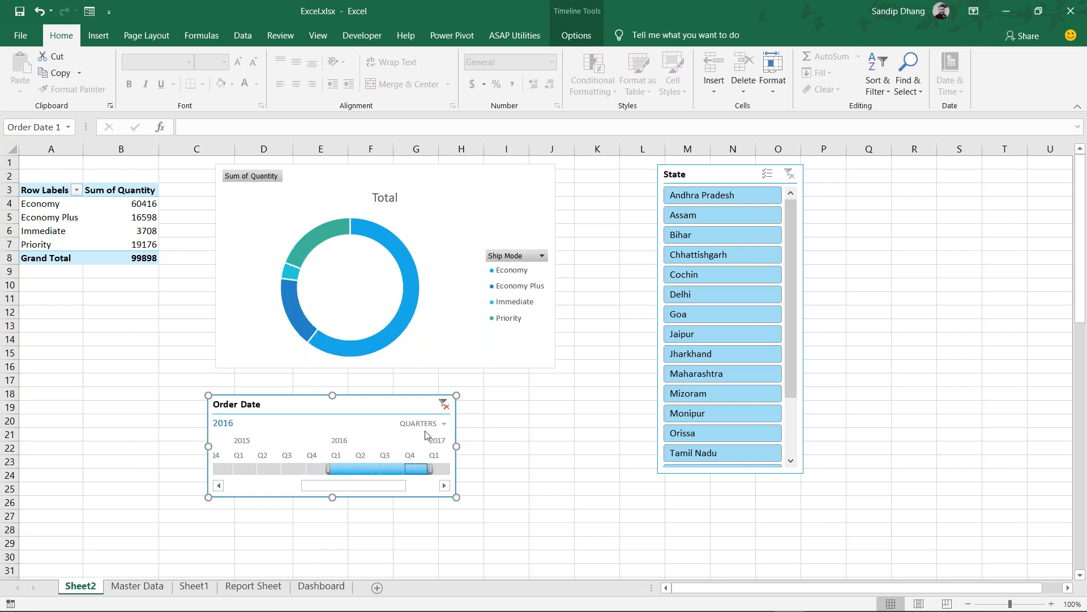
Switch the Order Date timeline to months and filter by single months, including December 2015 and October 2015
click(446, 425)
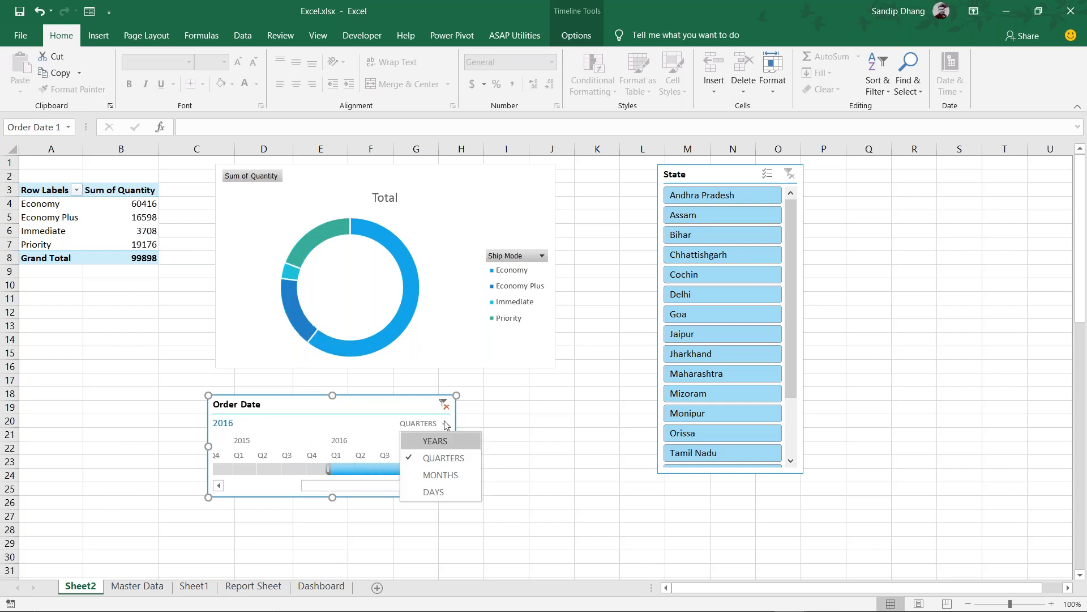
click(444, 473)
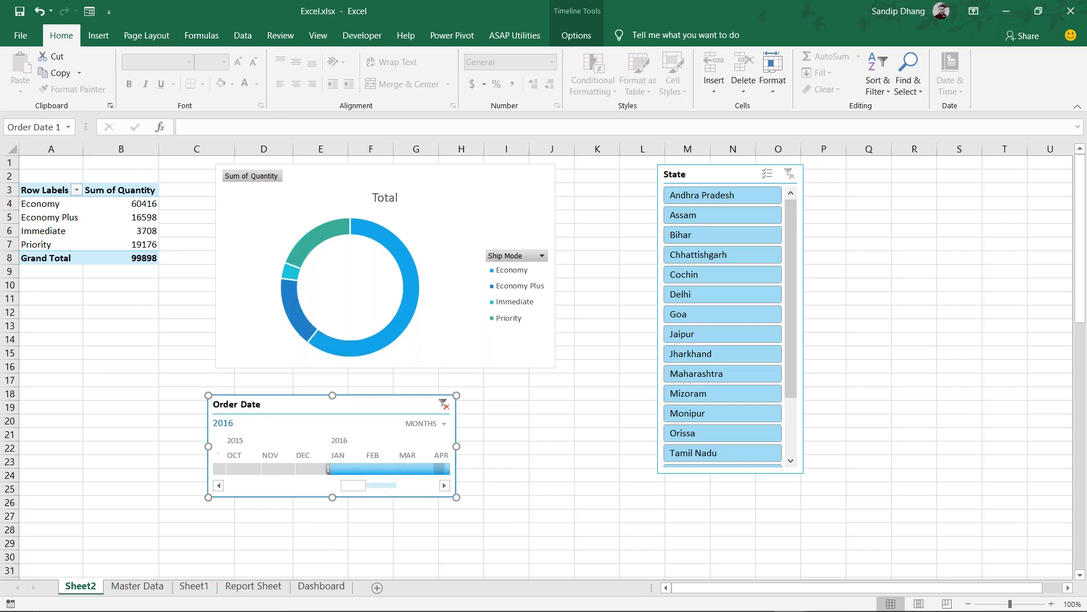
click(237, 467)
click(286, 467)
click(314, 468)
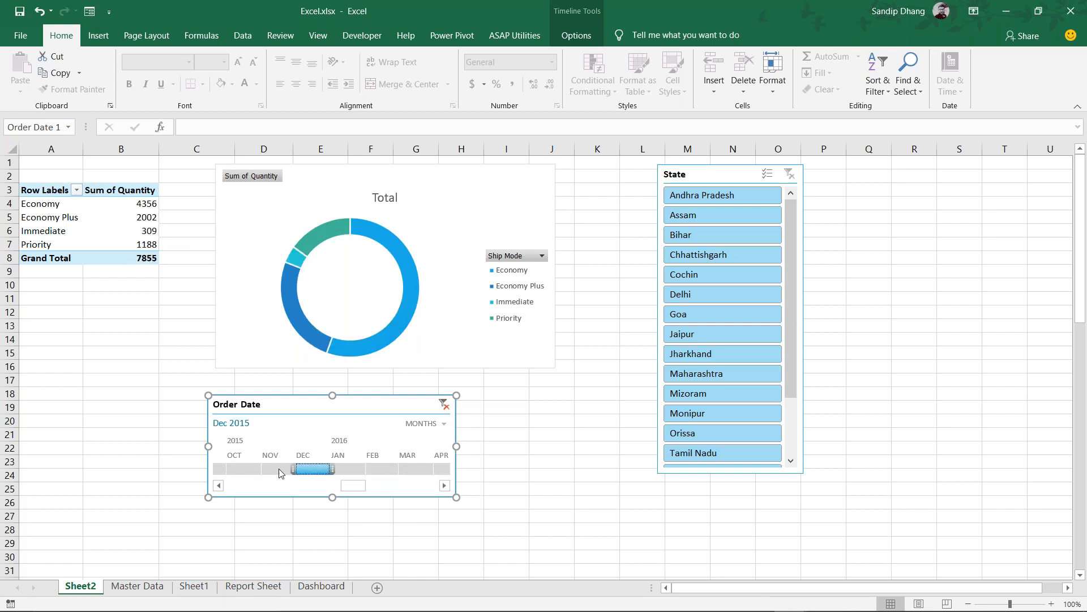
click(250, 469)
Switch the Order Date timeline to days and filter it to October 3, 2015
click(440, 424)
click(422, 491)
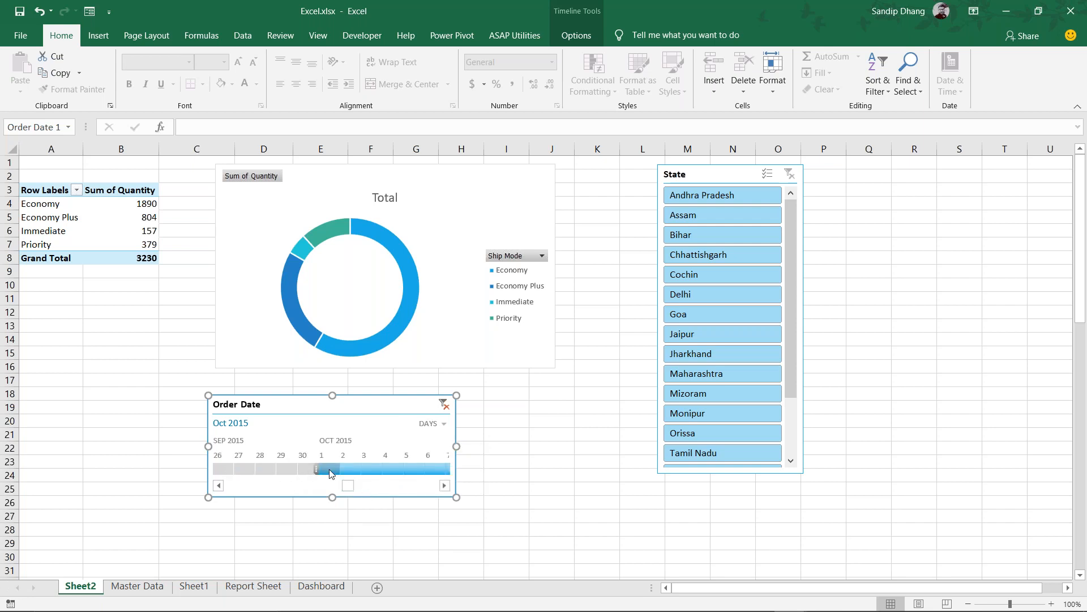
click(351, 469)
click(380, 465)
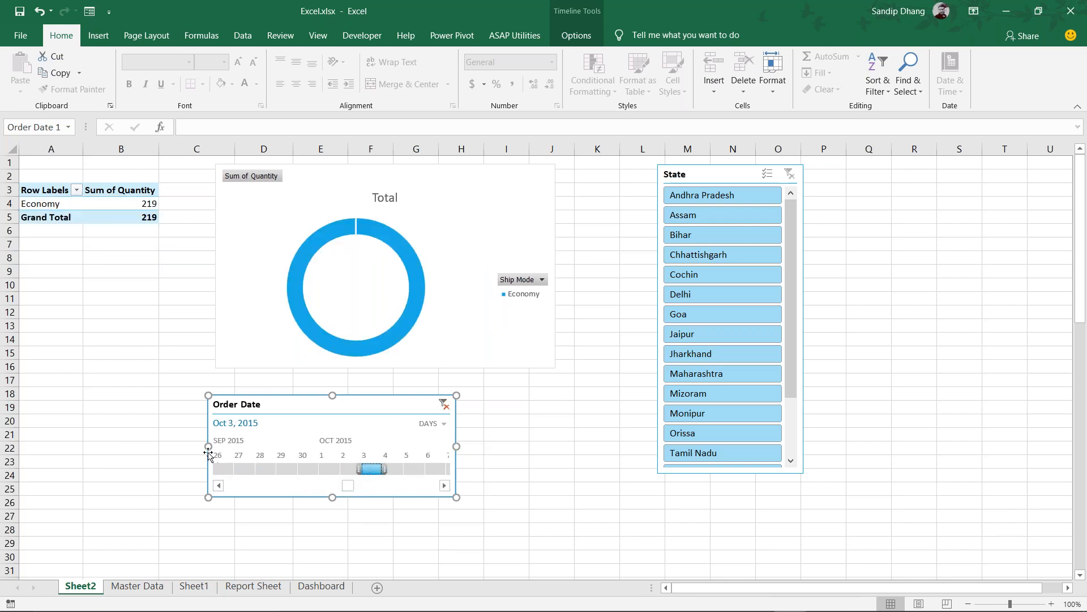
Widen the Order Date timeline on both sides, and filter it by year to 2016
drag(208, 446, 25, 447)
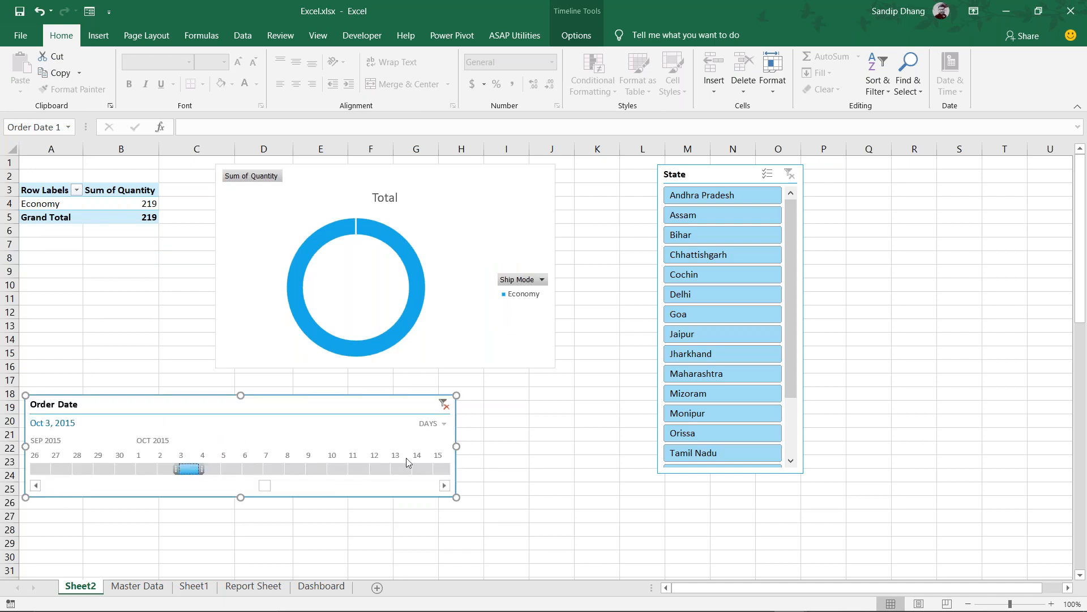
drag(457, 447, 564, 447)
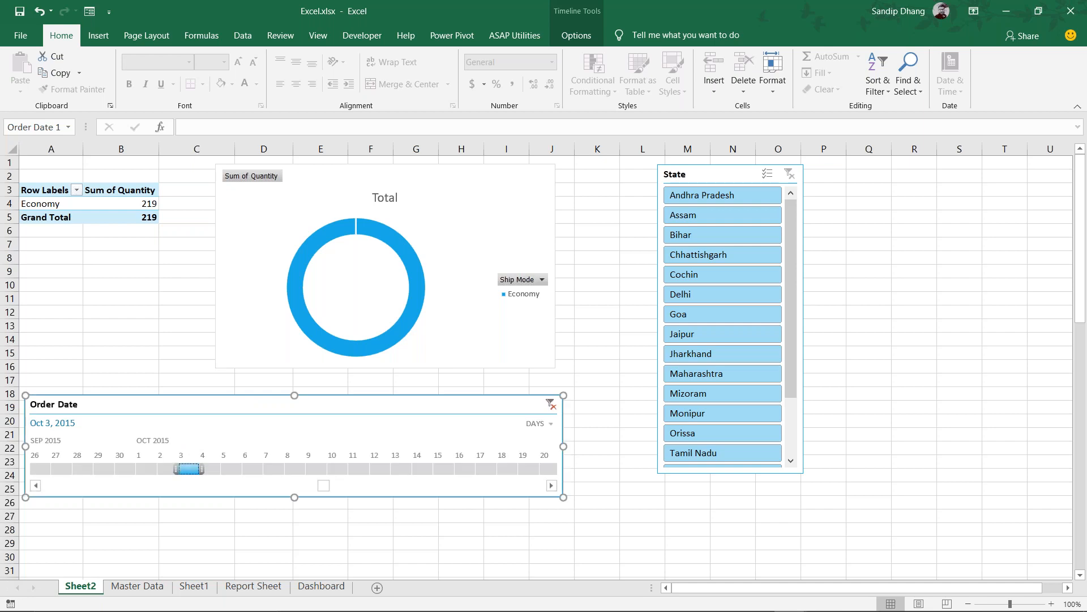
click(551, 424)
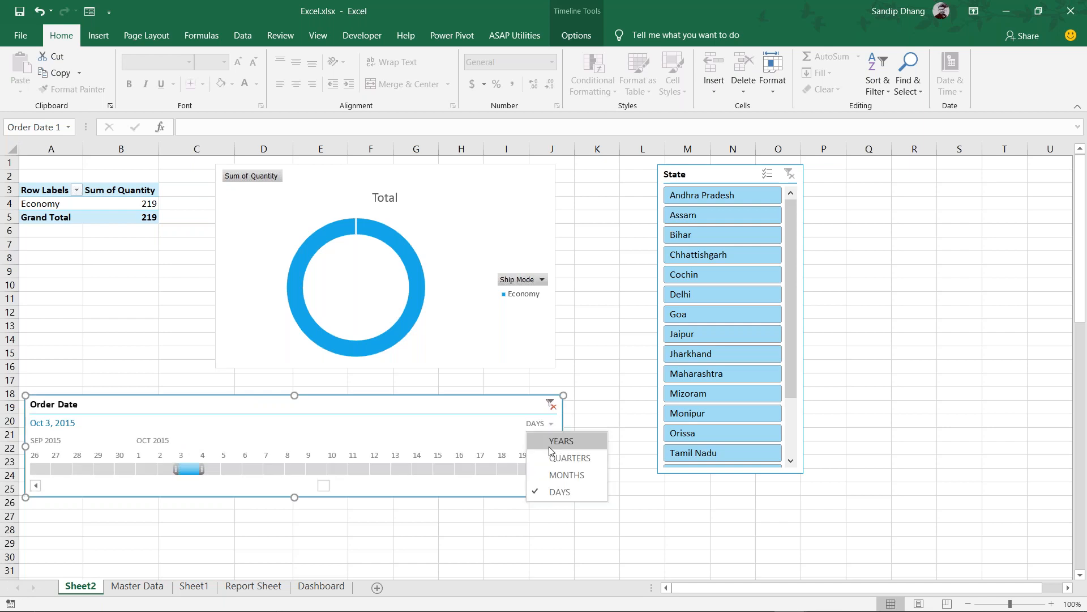
click(549, 443)
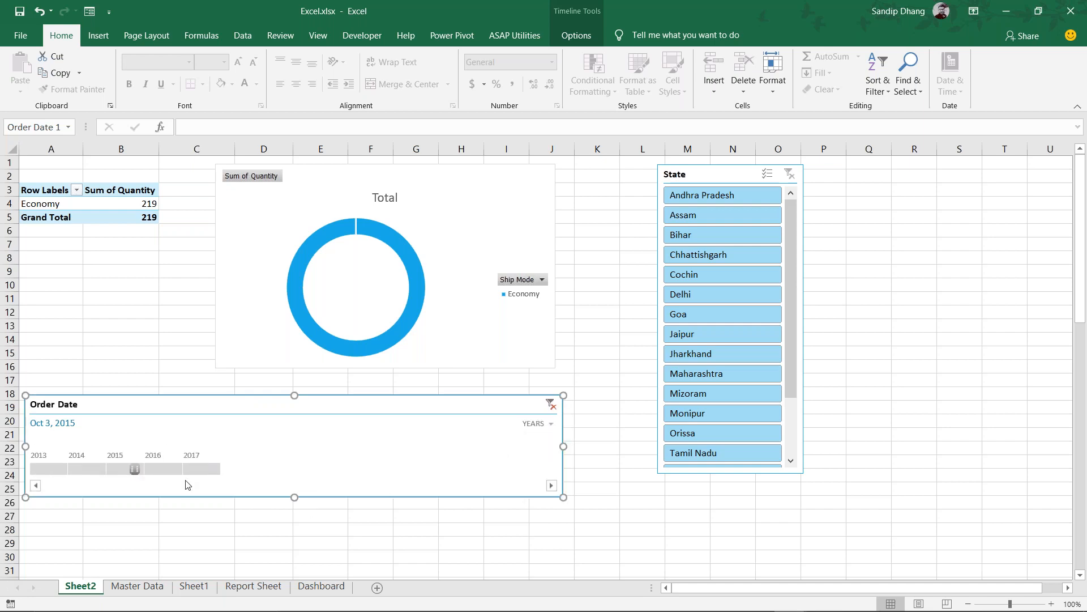
click(163, 468)
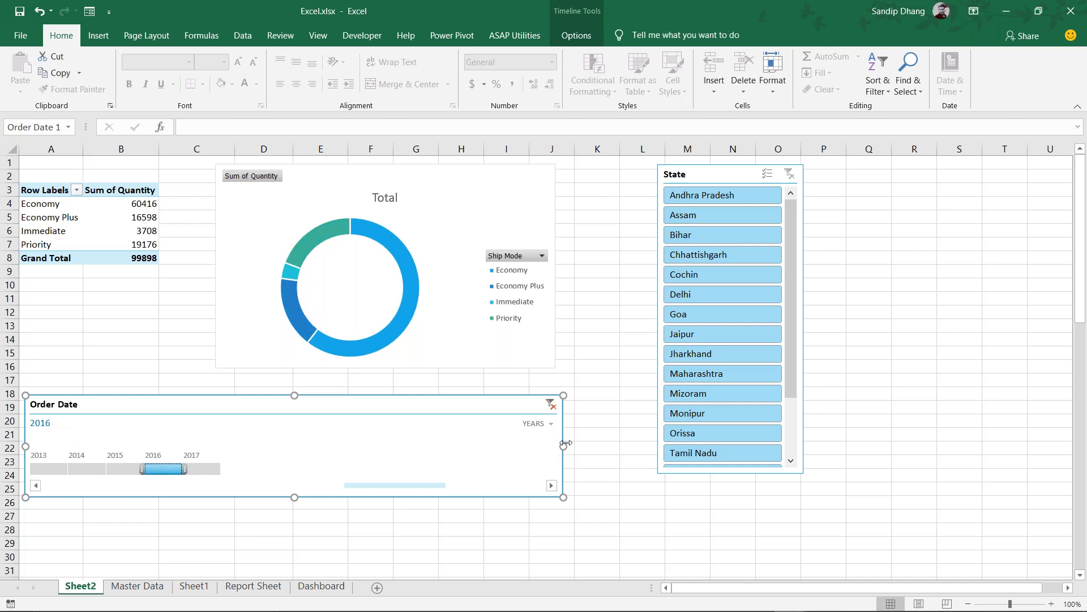
Narrow the Order Date timeline and place it directly beneath the doughnut chart, aligned with the chart's left edge
drag(561, 447, 262, 447)
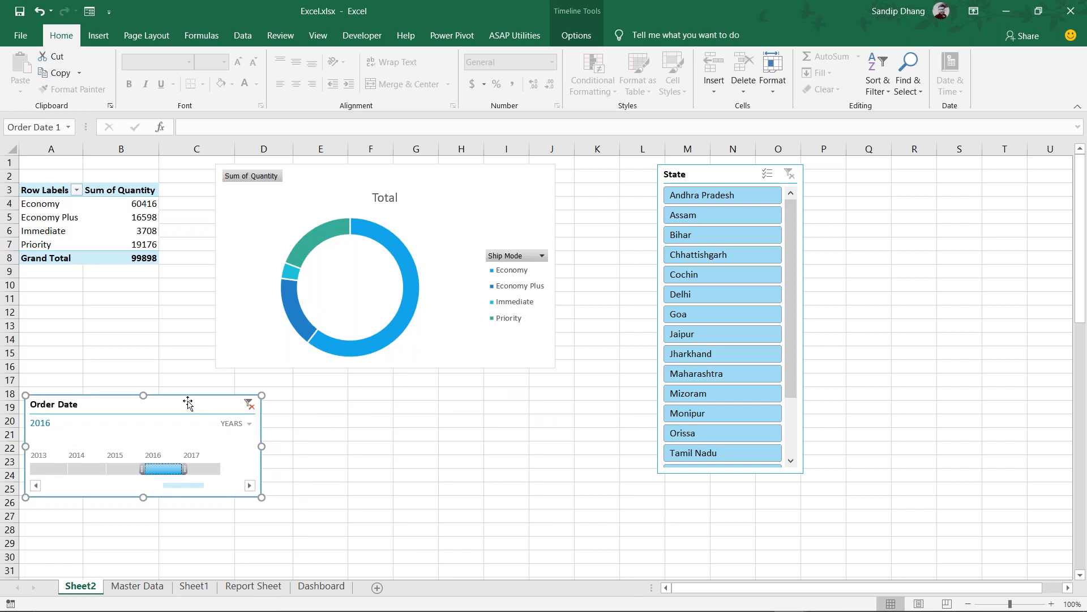
drag(192, 401, 383, 379)
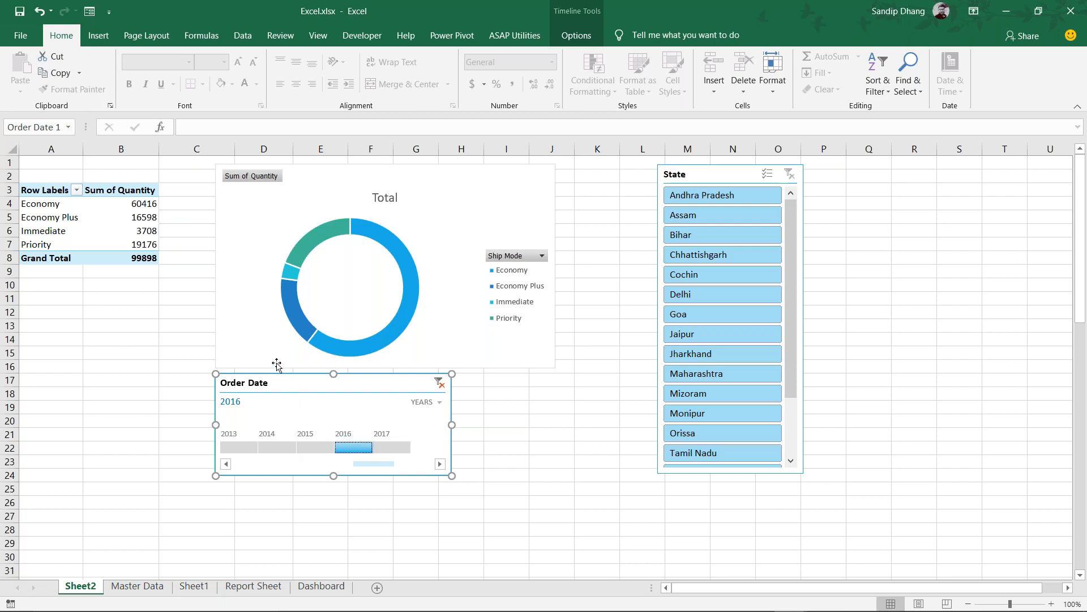
mouse_move(319, 380)
mouse_down()
mouse_move(365, 382)
mouse_move(319, 385)
mouse_up()
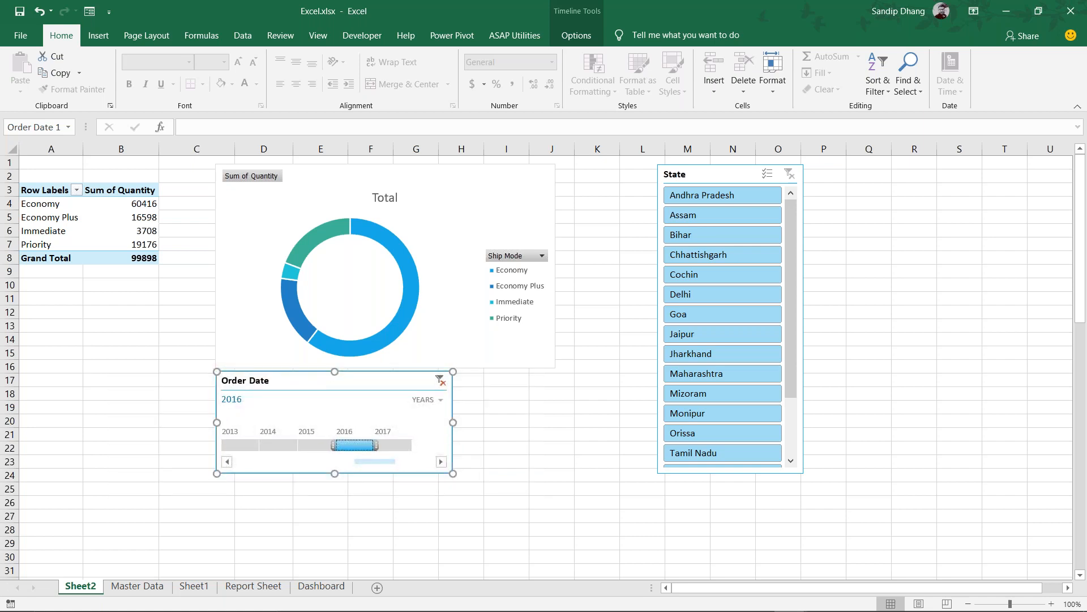
Delete the Order Date timeline and the State slicer from Sheet2
key(Delete)
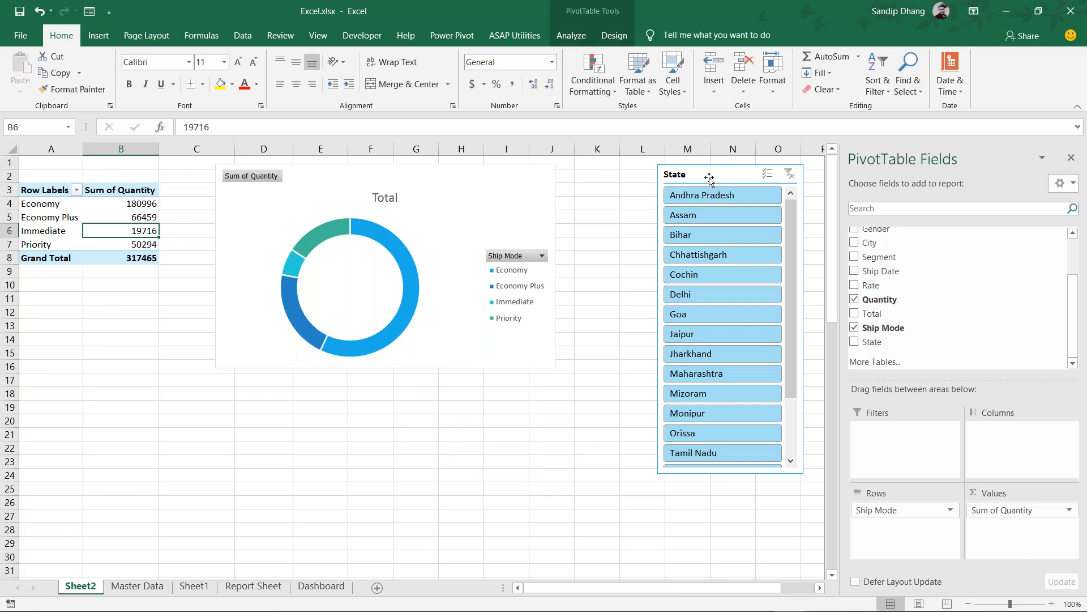
click(704, 174)
key(Delete)
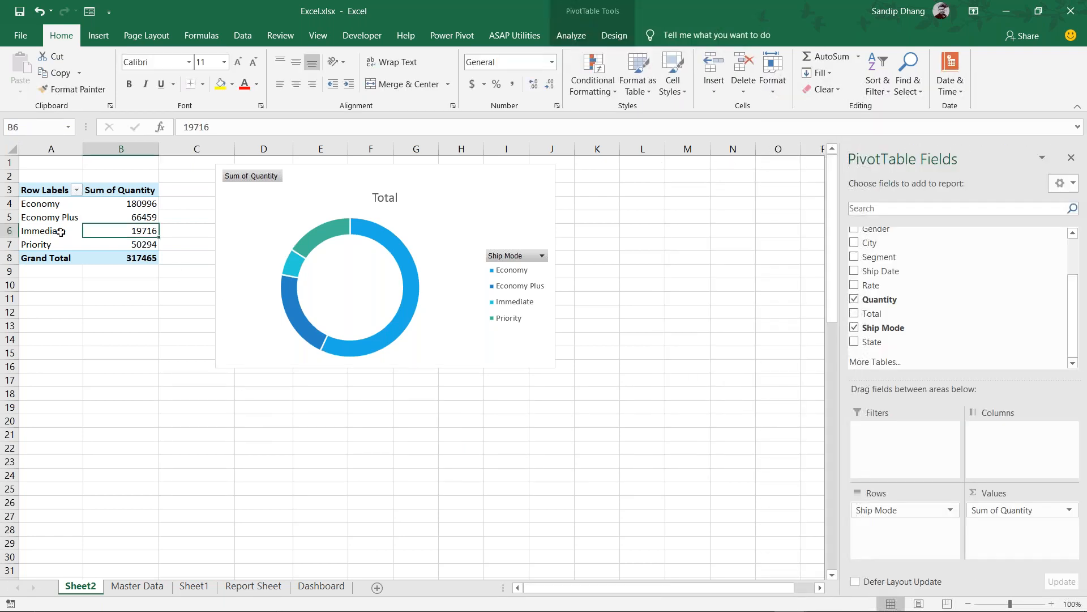
Copy the ship mode PivotTable in A3:B8 and paste the copy at cell A16
drag(34, 190, 130, 252)
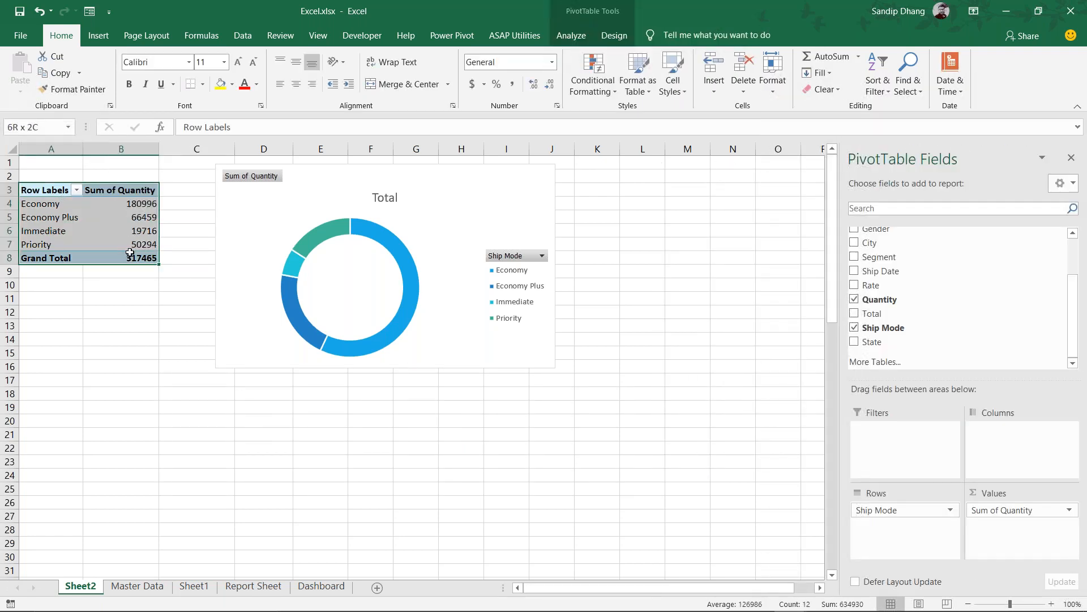
key(ctrl+c)
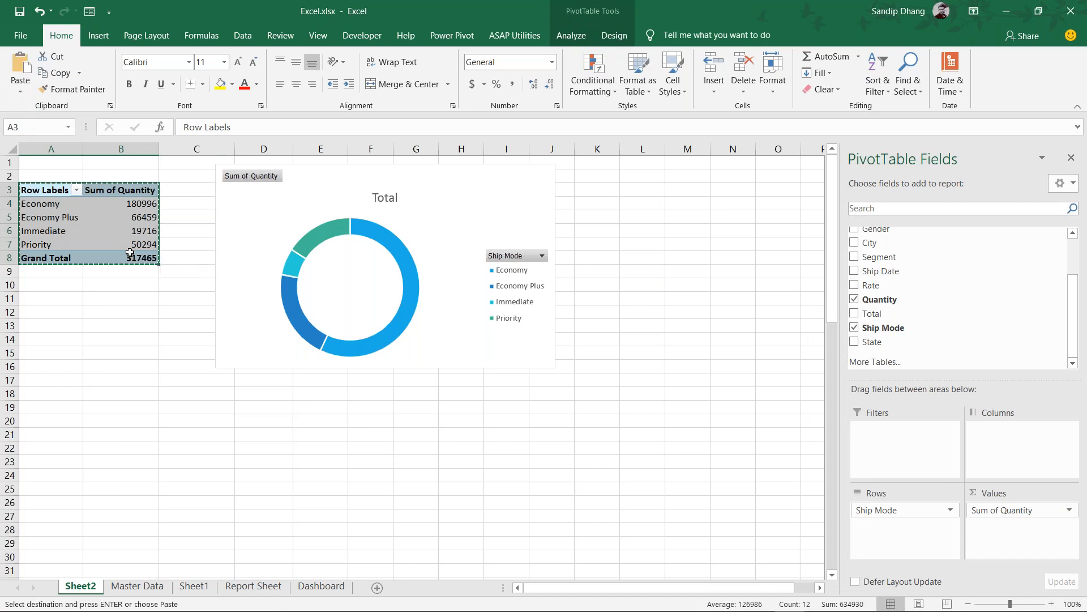
click(43, 367)
key(Return)
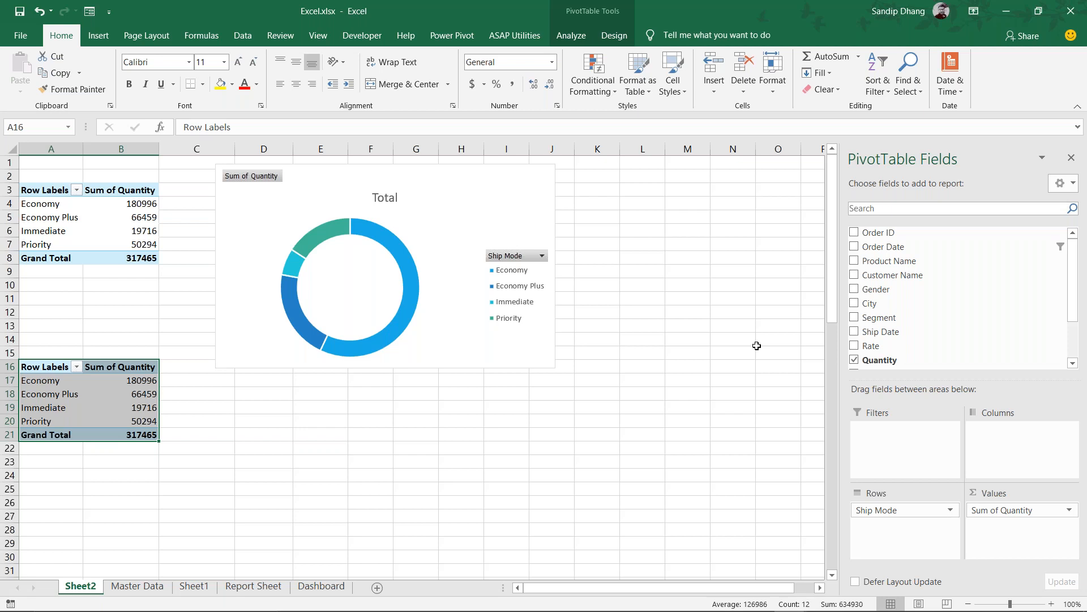
Replace Ship Mode with Product Name as the row field of the copied PivotTable
drag(888, 513, 734, 448)
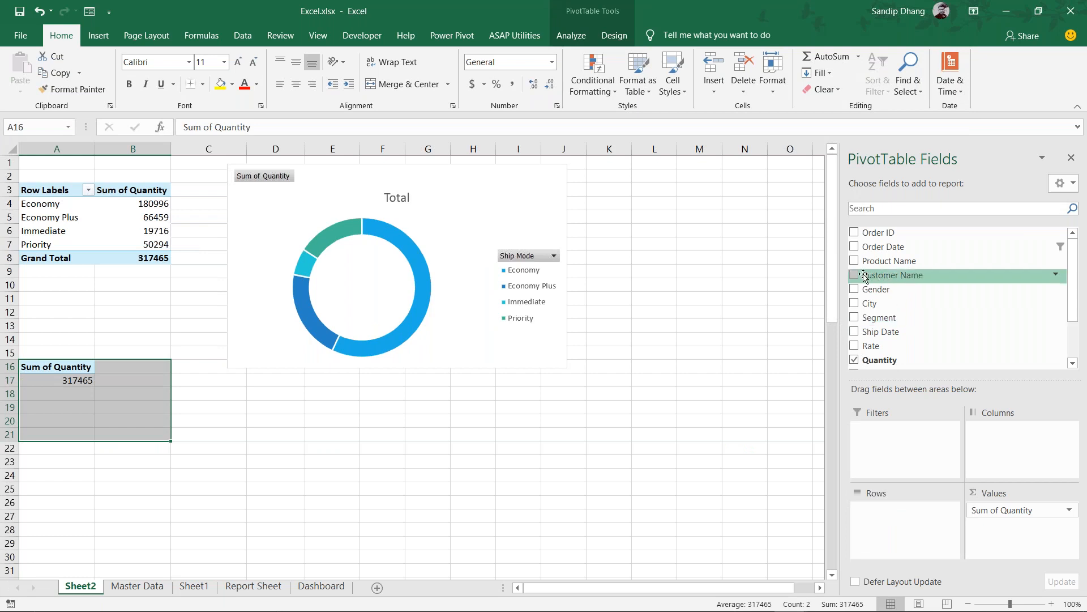
drag(870, 262, 901, 508)
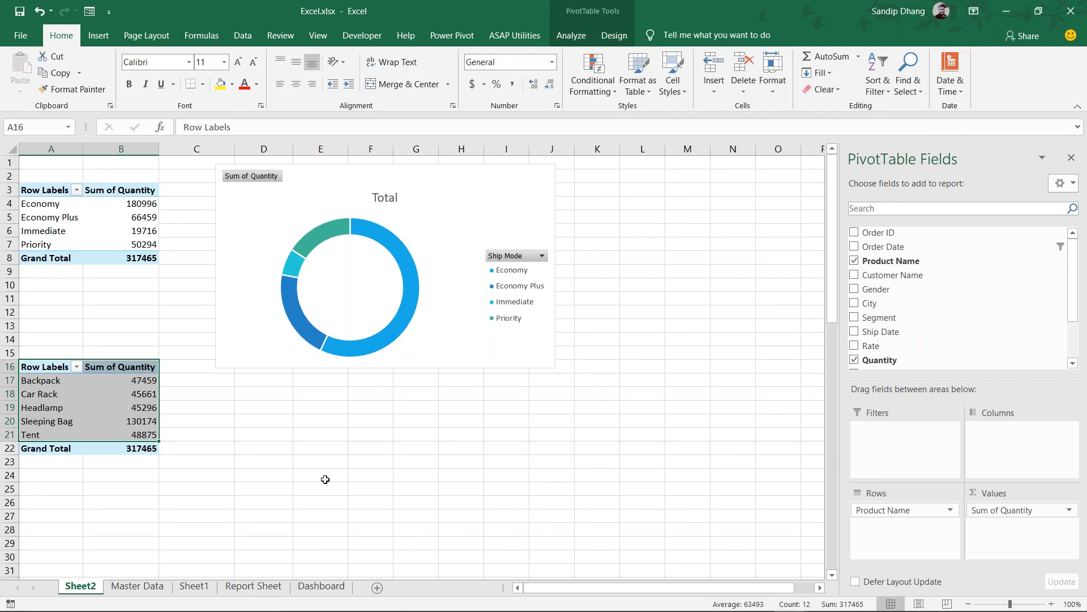
click(272, 424)
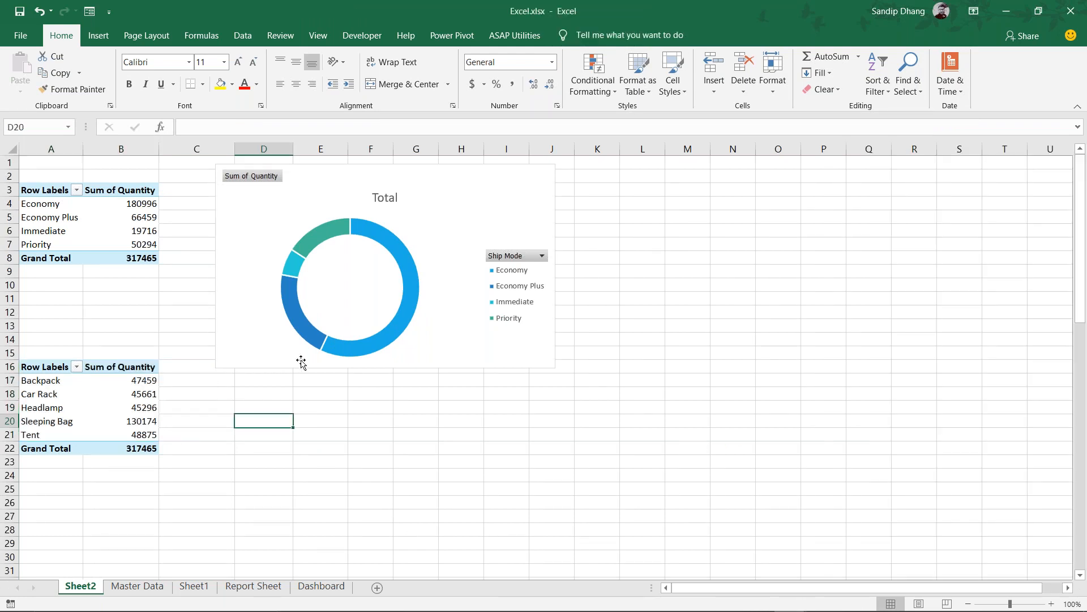
Insert a column PivotChart from the product name PivotTable and place it beneath the doughnut chart
click(52, 403)
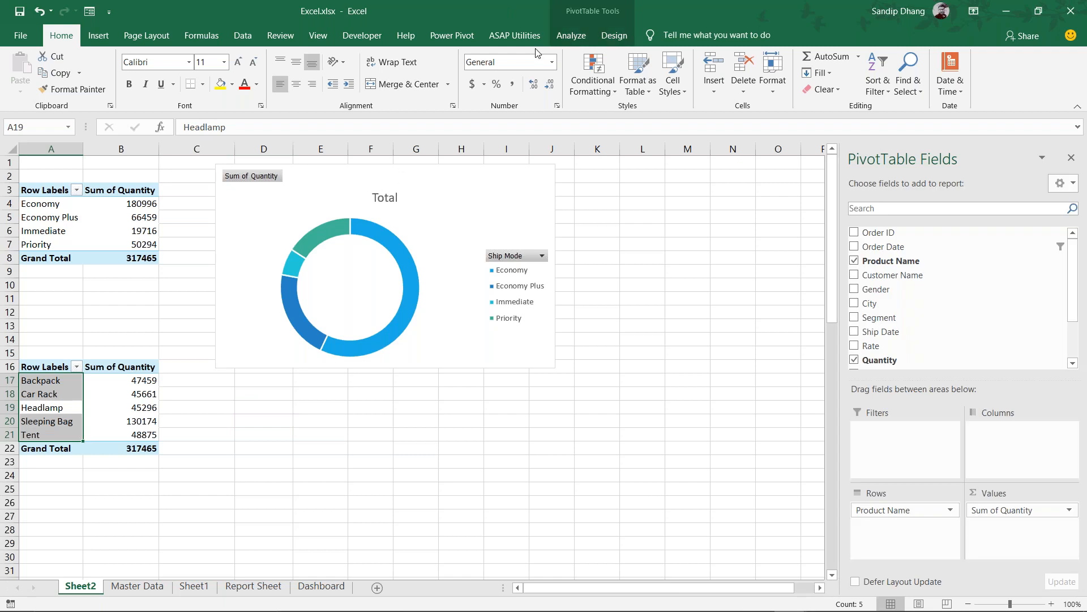
click(580, 35)
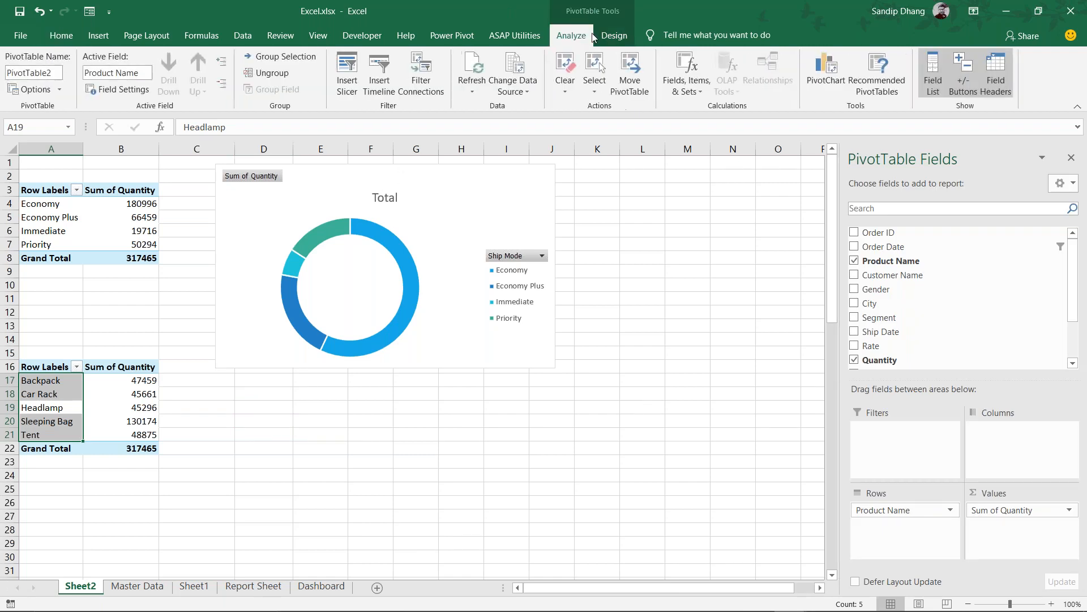
click(817, 84)
mouse_move(492, 241)
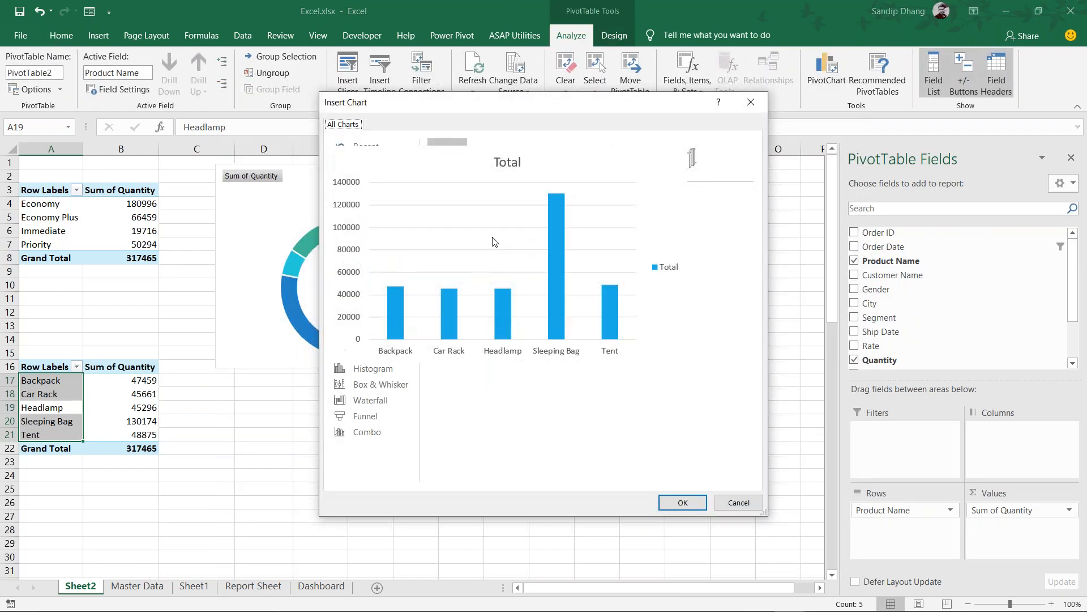
click(675, 504)
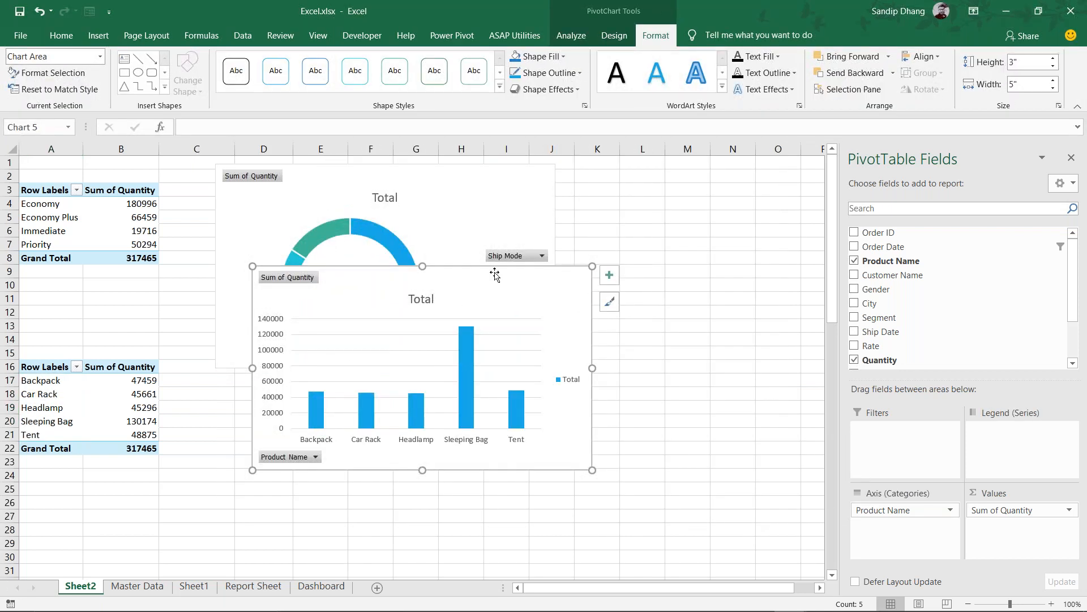
drag(466, 311, 408, 420)
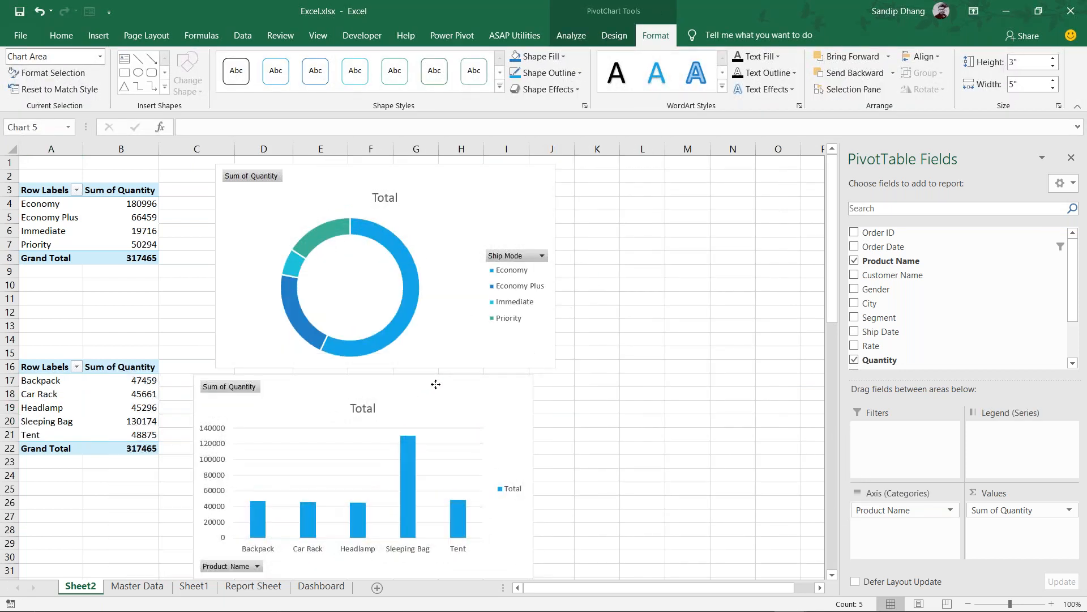
Insert a State slicer for the ship mode doughnut chart and place it beside the chart at its legend side
click(440, 310)
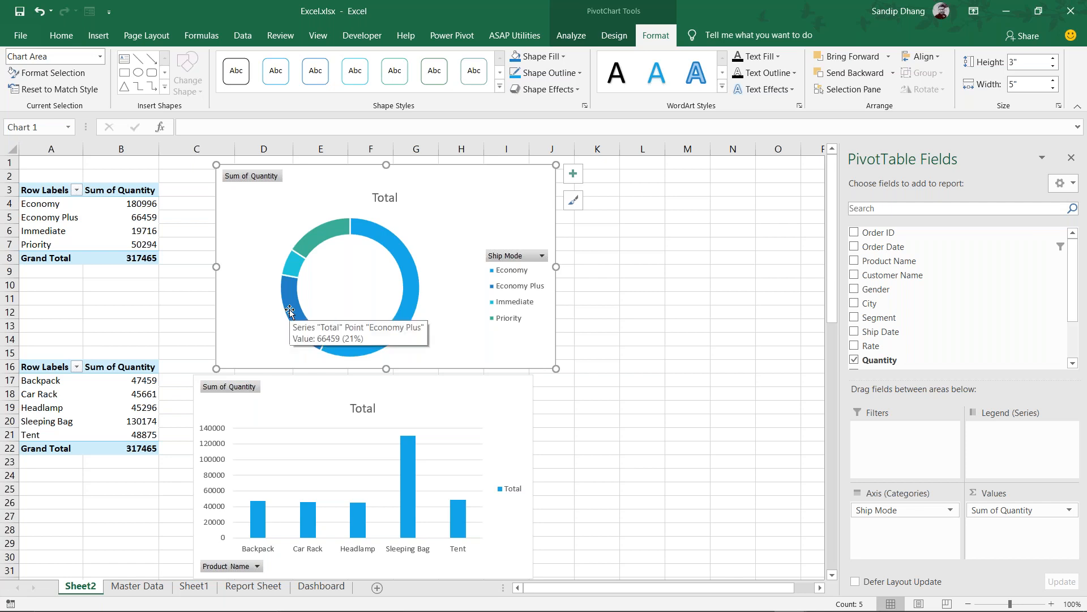
click(572, 35)
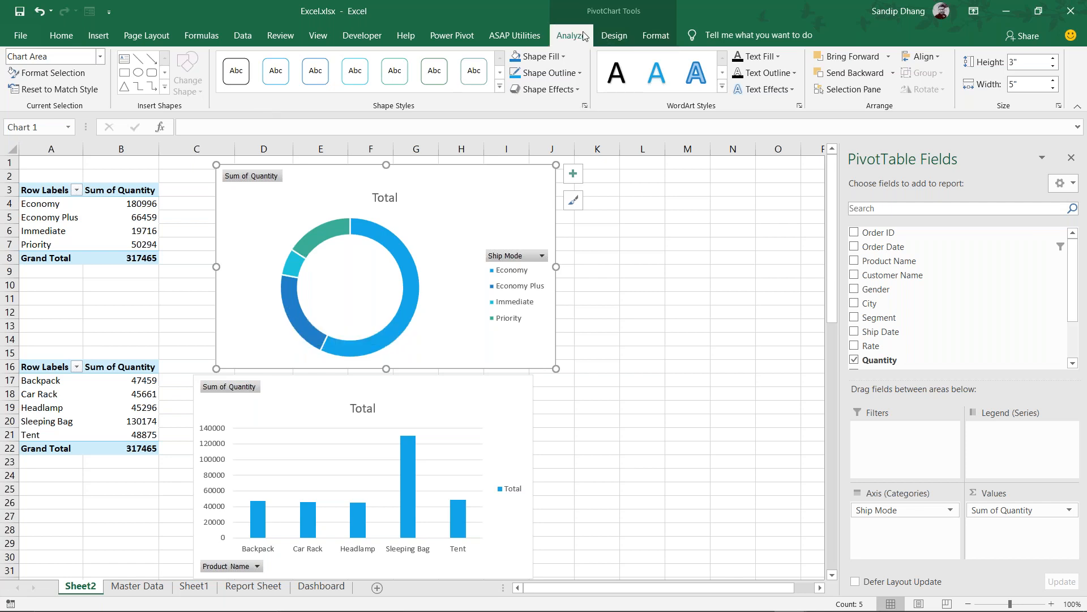
click(306, 70)
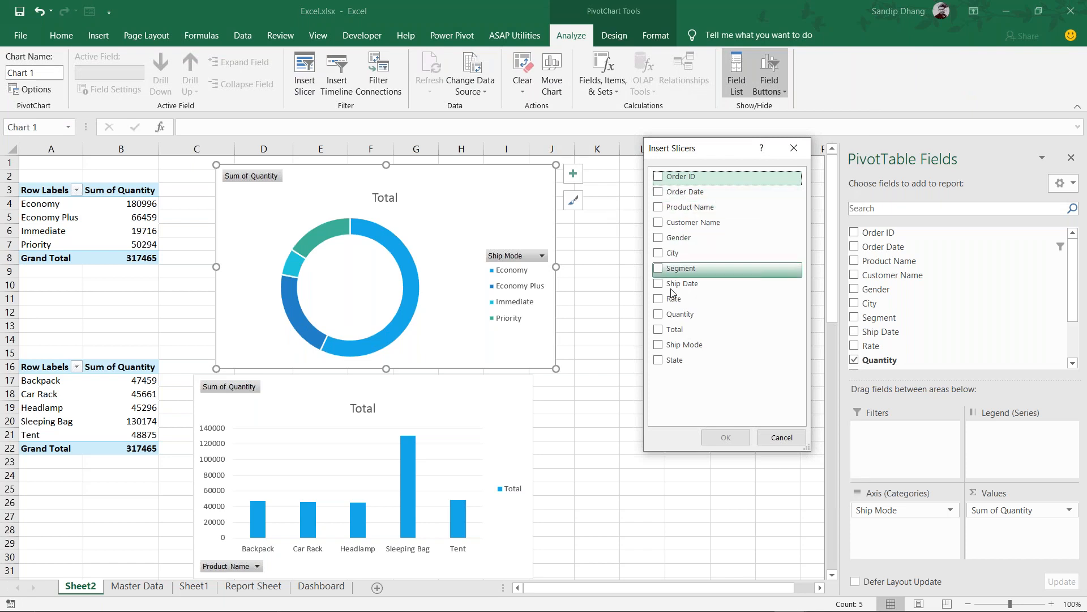
click(658, 360)
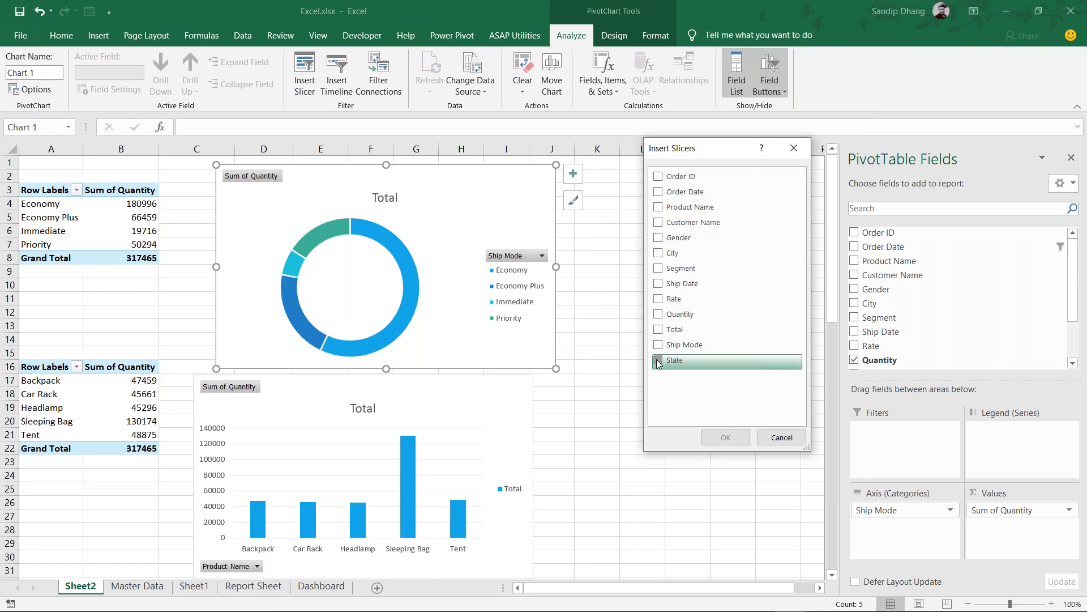
click(727, 438)
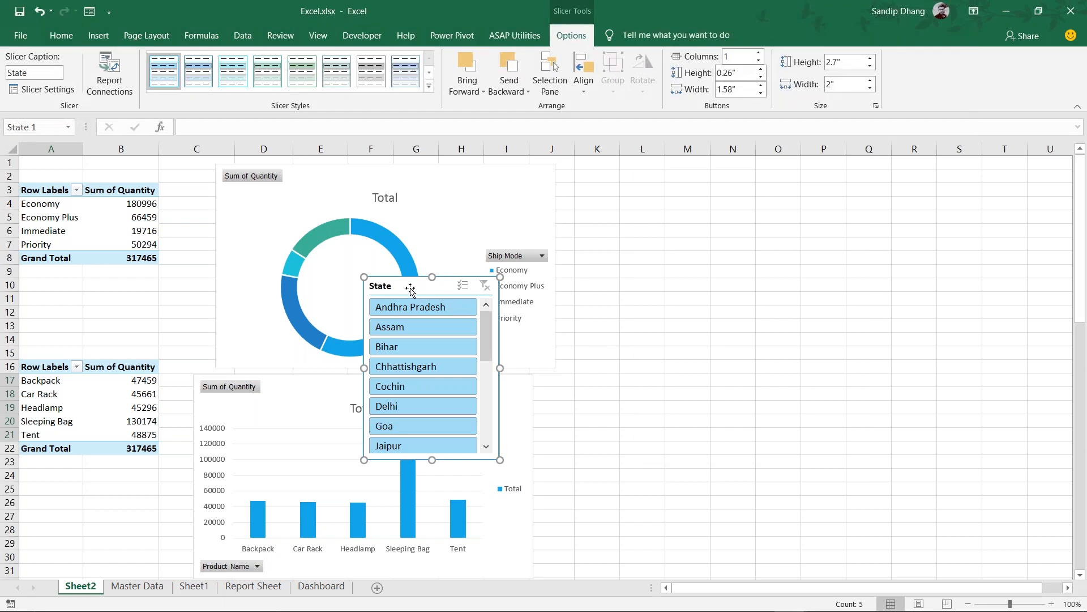
drag(418, 288, 611, 221)
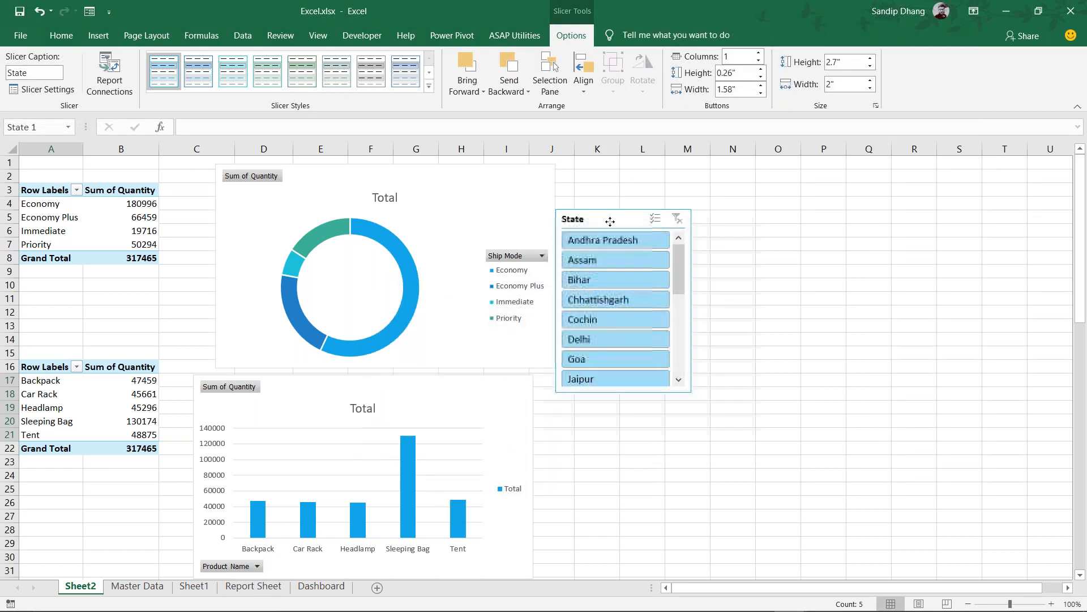
Filter by several states in turn with the State slicer, ending on Cochin, and move the slicer slightly further from the charts
click(644, 279)
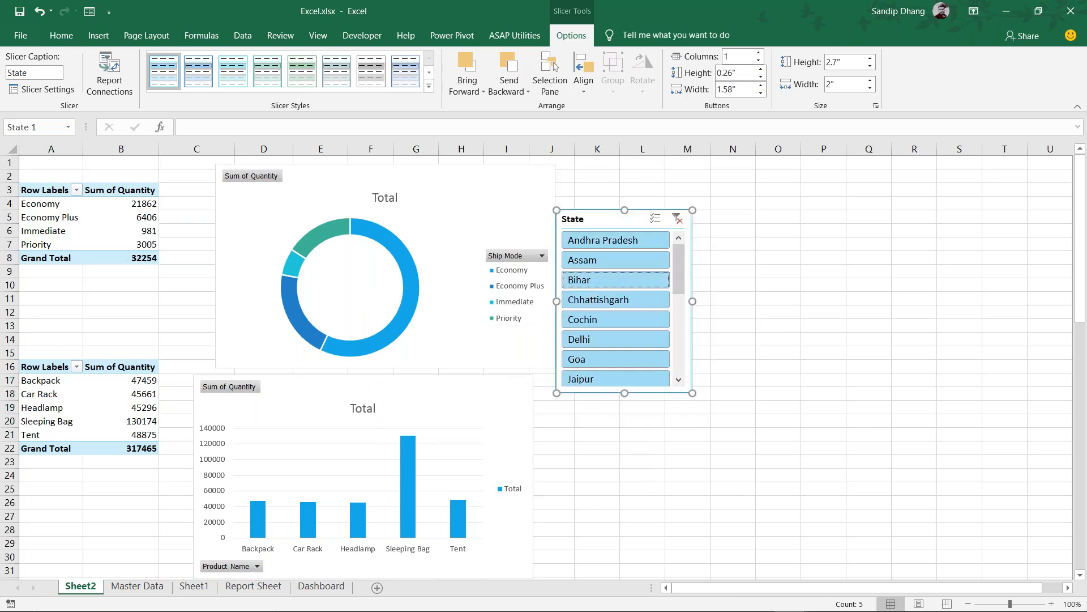
click(635, 262)
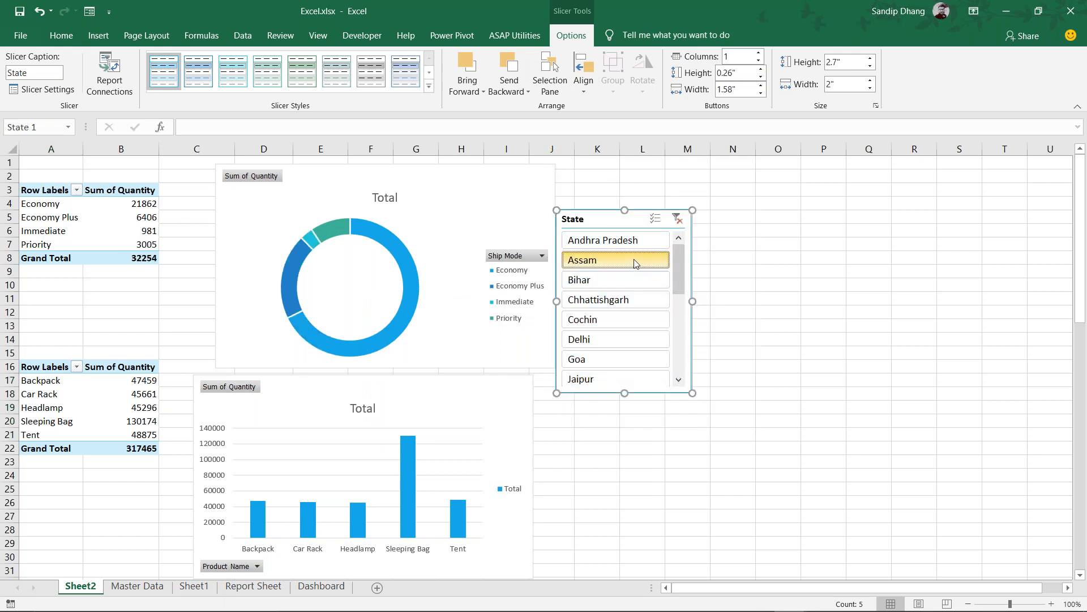
click(629, 299)
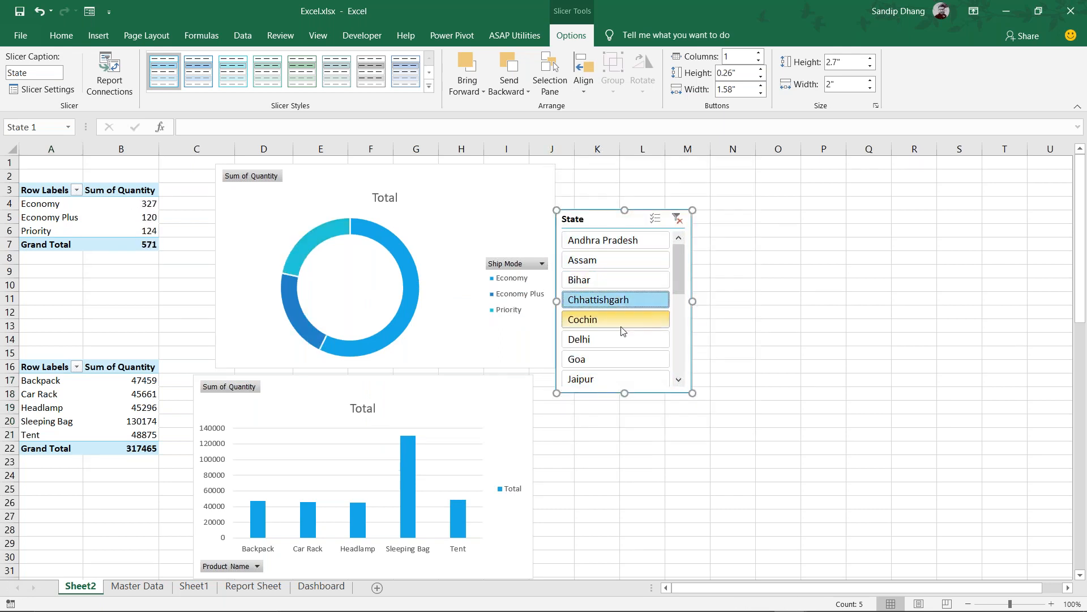
click(625, 357)
click(628, 284)
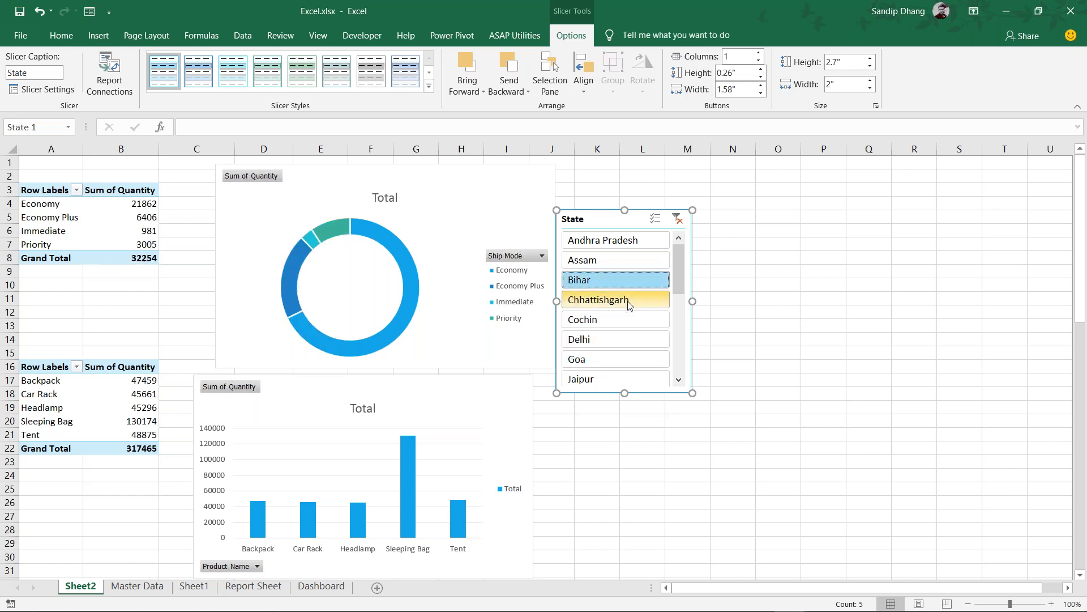
click(628, 317)
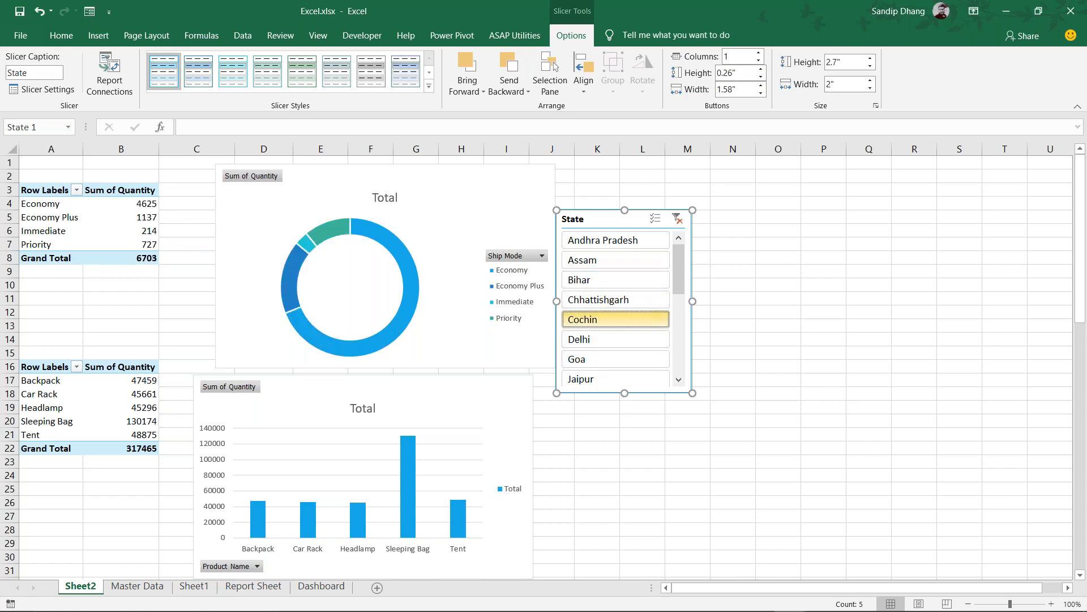
click(630, 339)
click(611, 386)
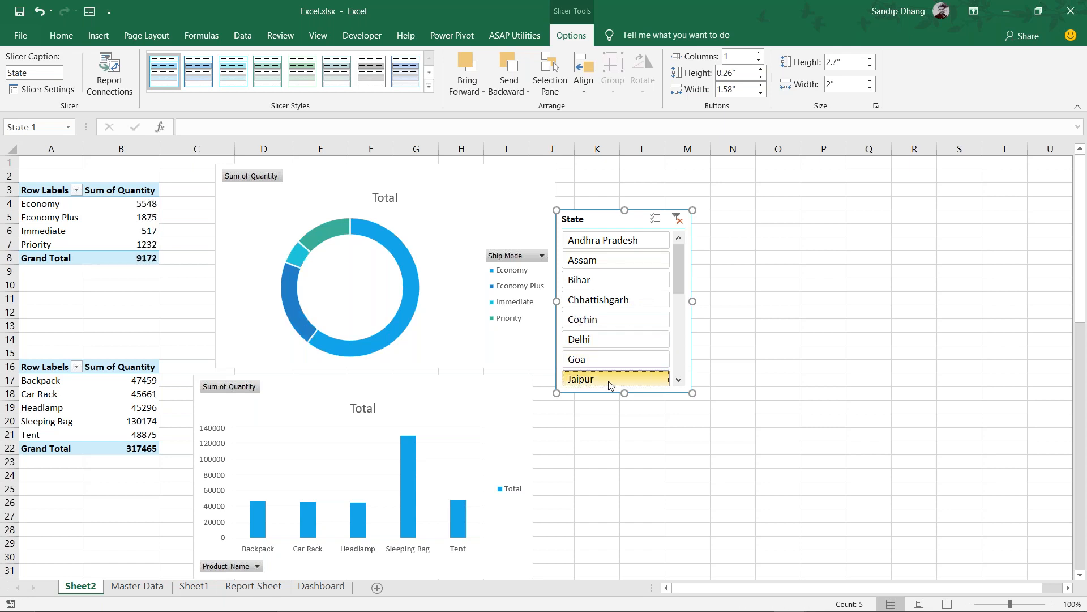
click(617, 318)
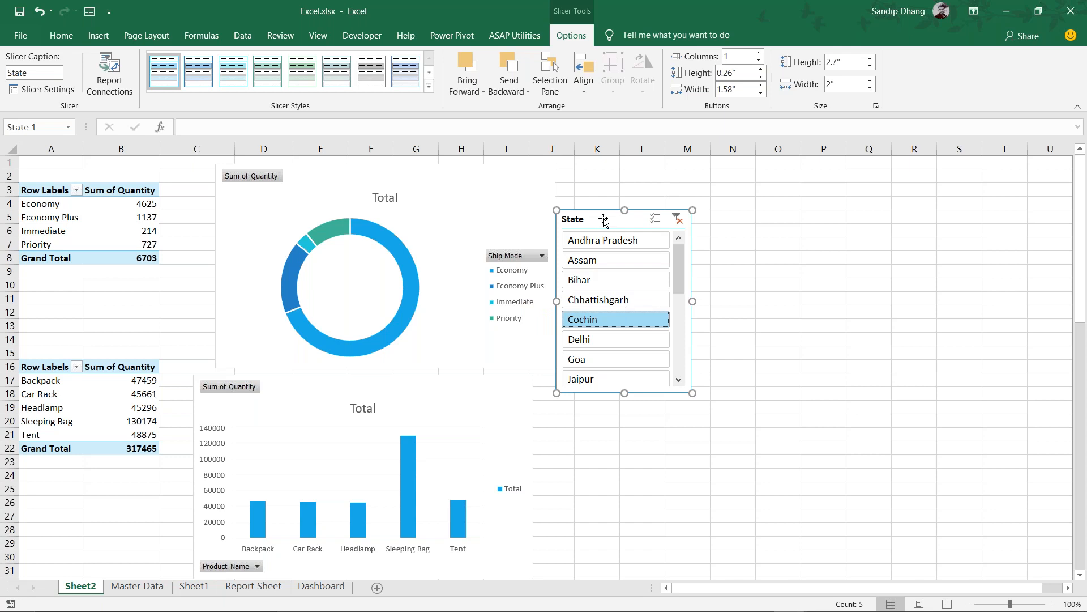
drag(603, 220, 626, 217)
mouse_move(359, 227)
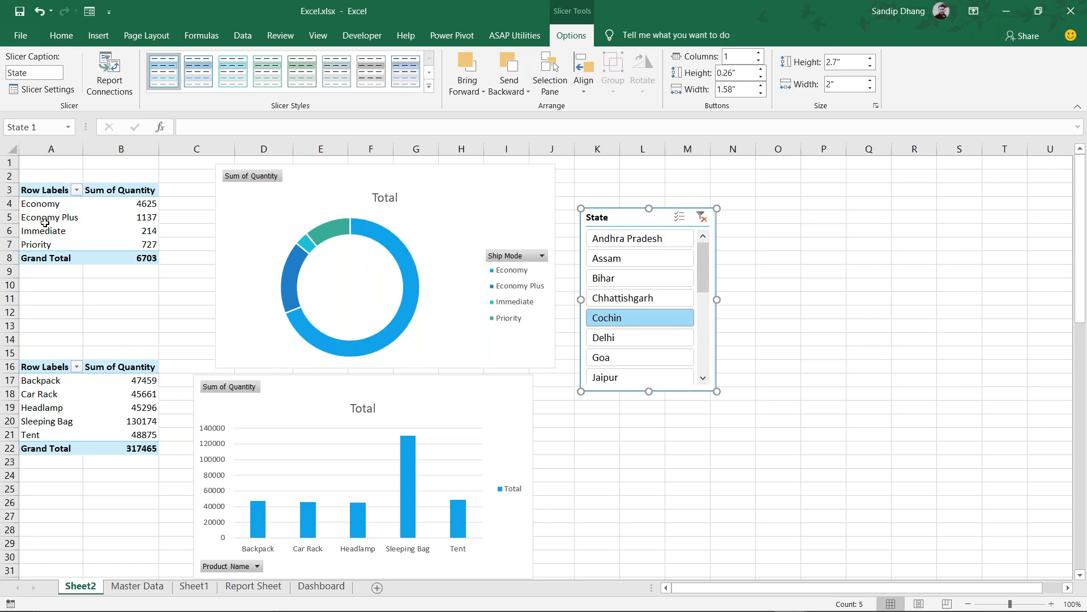
Examine which PivotTables are listed and linked in the State slicer's report connections, without changing any
right_click(631, 219)
click(634, 203)
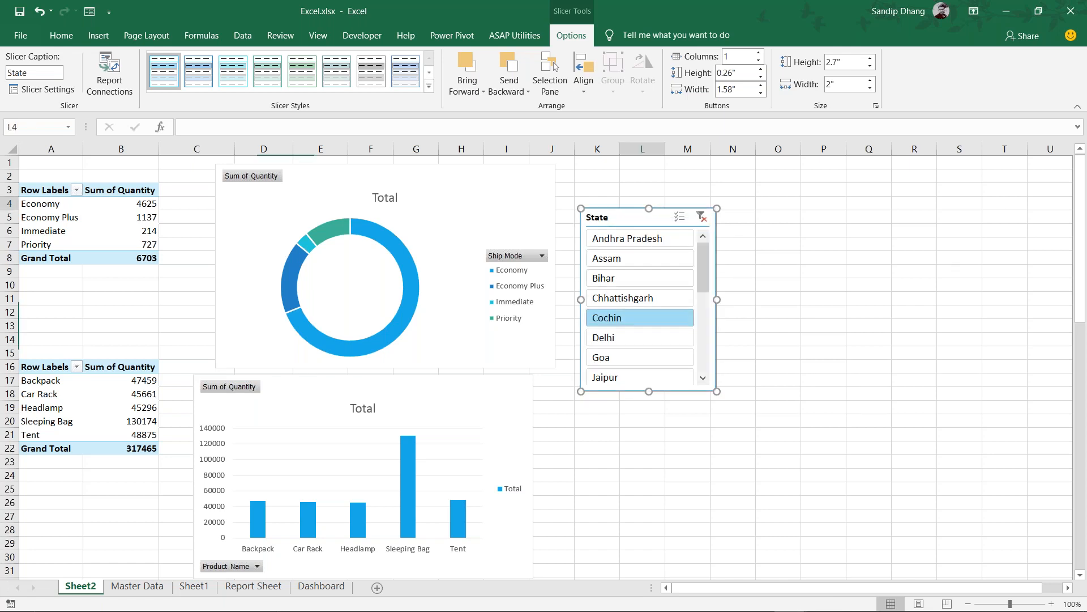
right_click(632, 215)
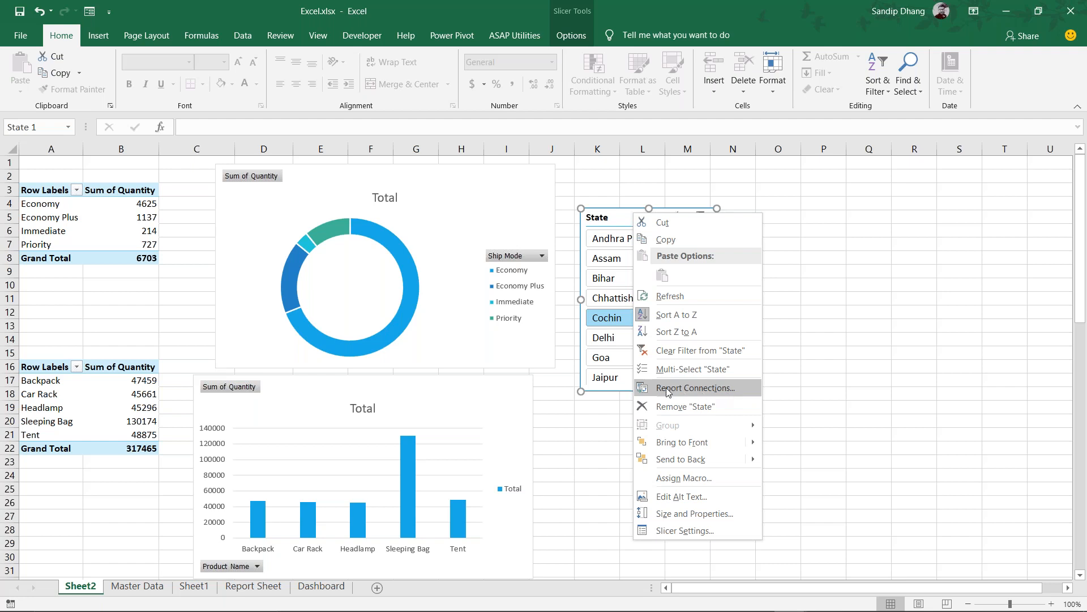
click(692, 391)
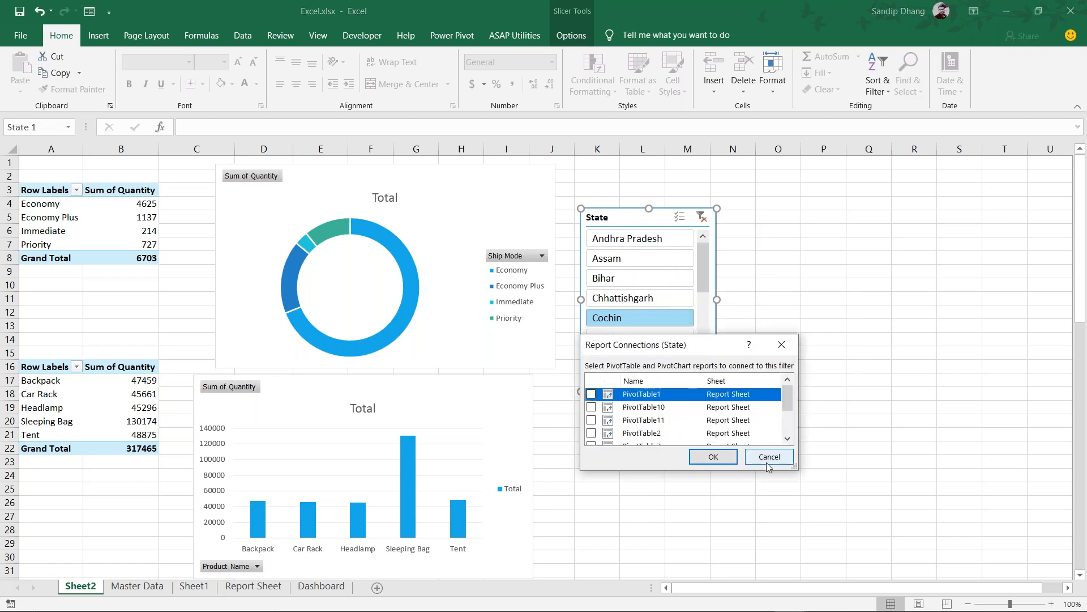
drag(793, 468, 896, 531)
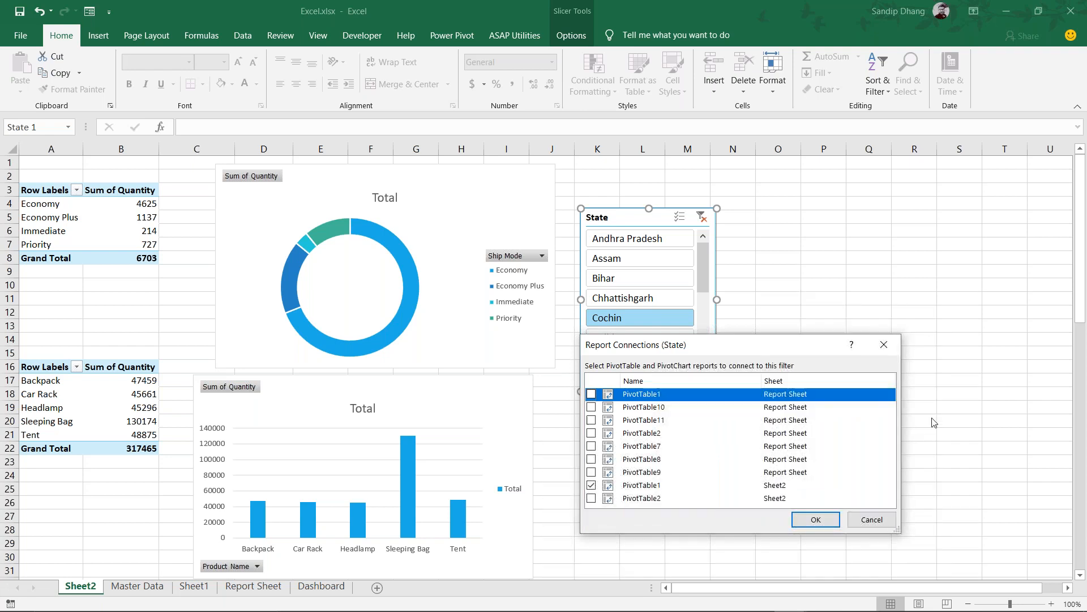
click(883, 345)
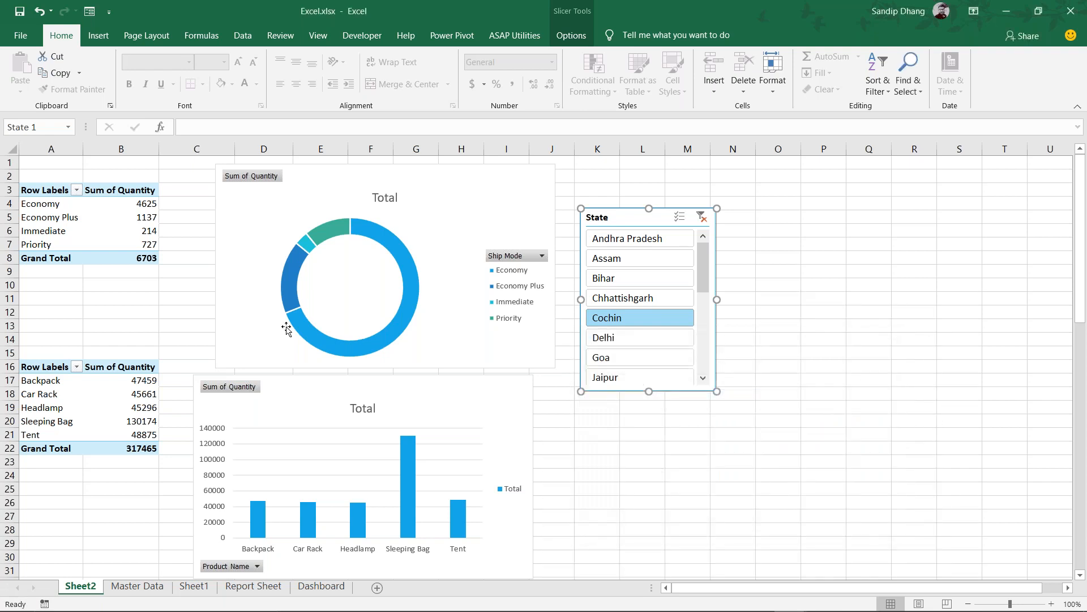
Rename the ship mode PivotTable as sm and the product name PivotTable as pn
click(89, 217)
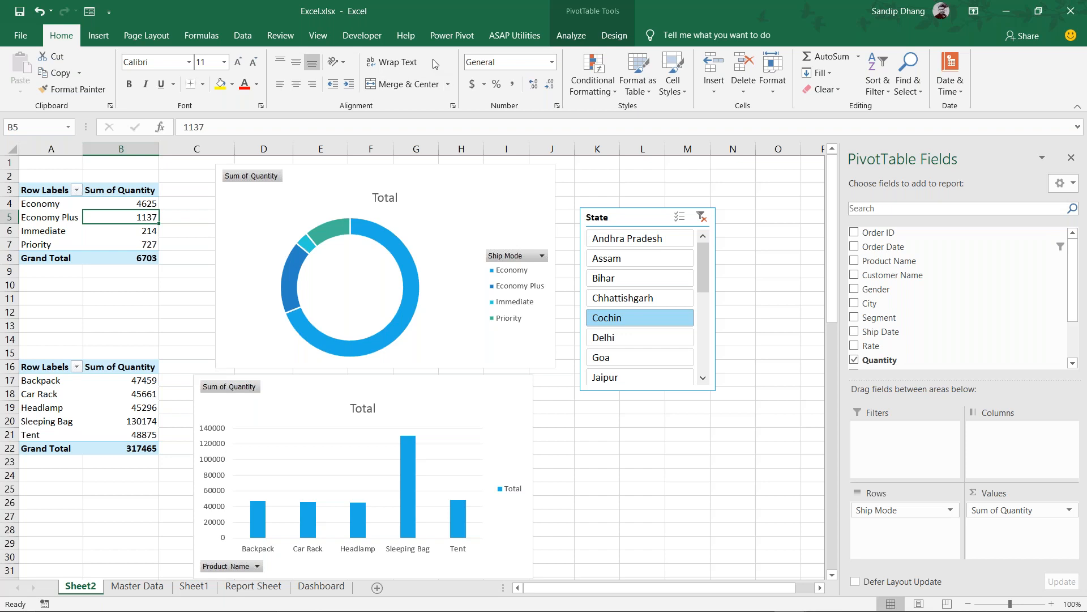
click(571, 35)
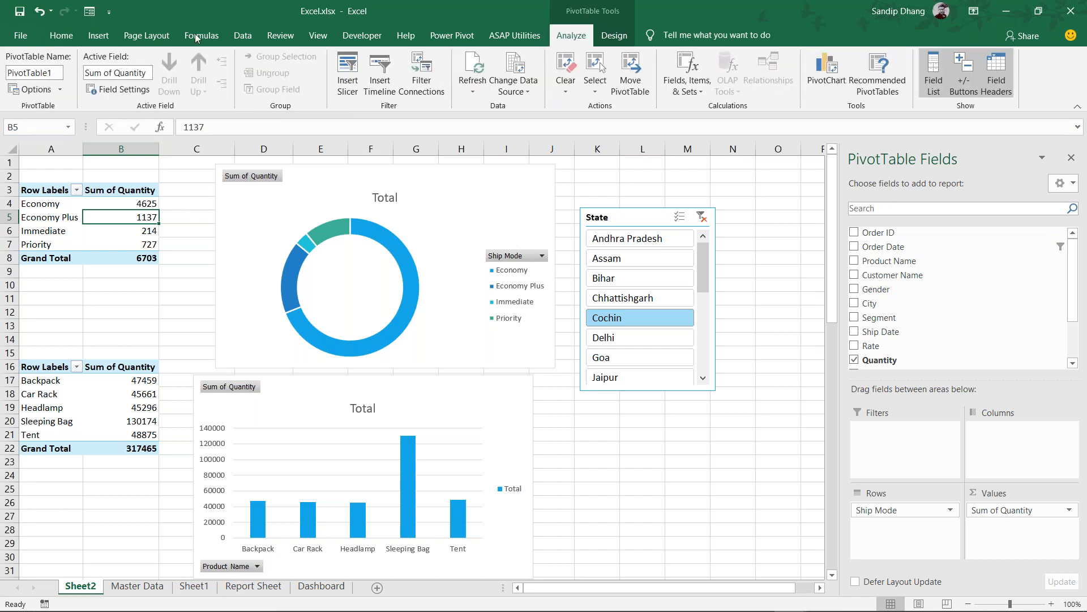
click(58, 72)
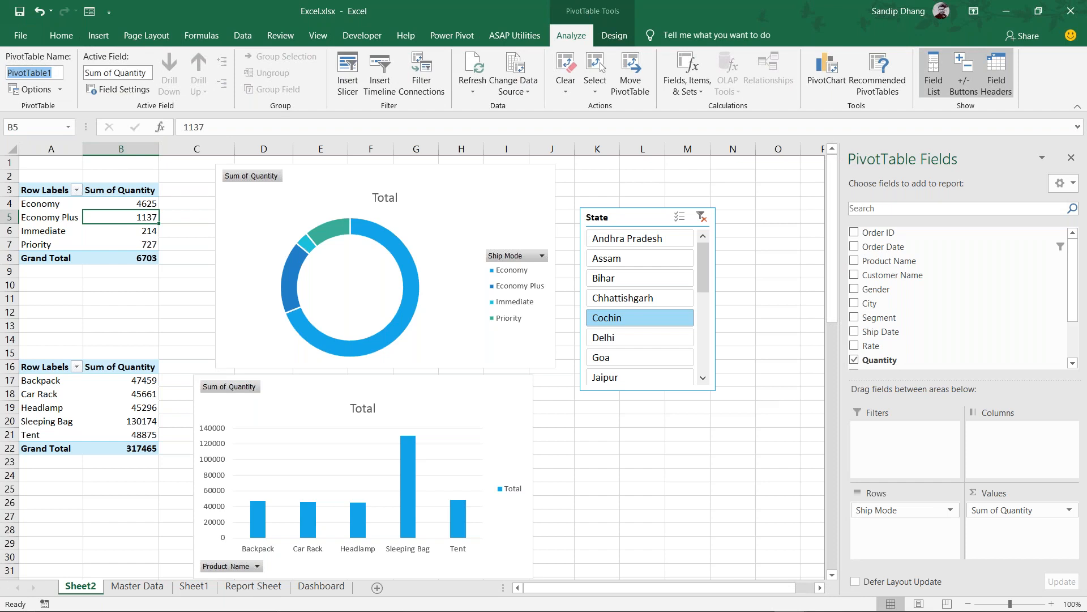
text(sm)
click(65, 402)
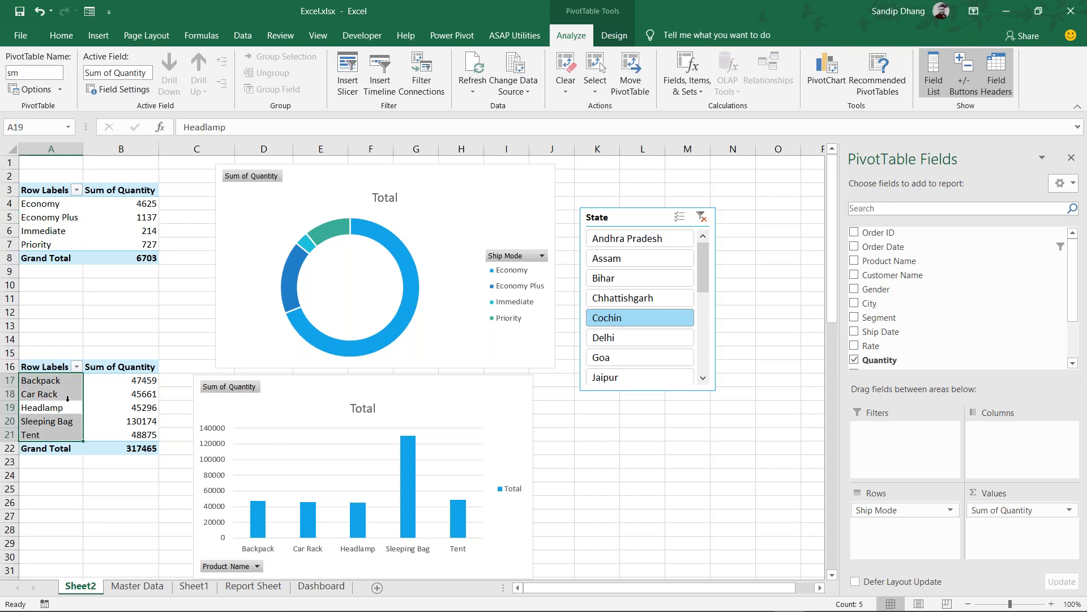
click(50, 73)
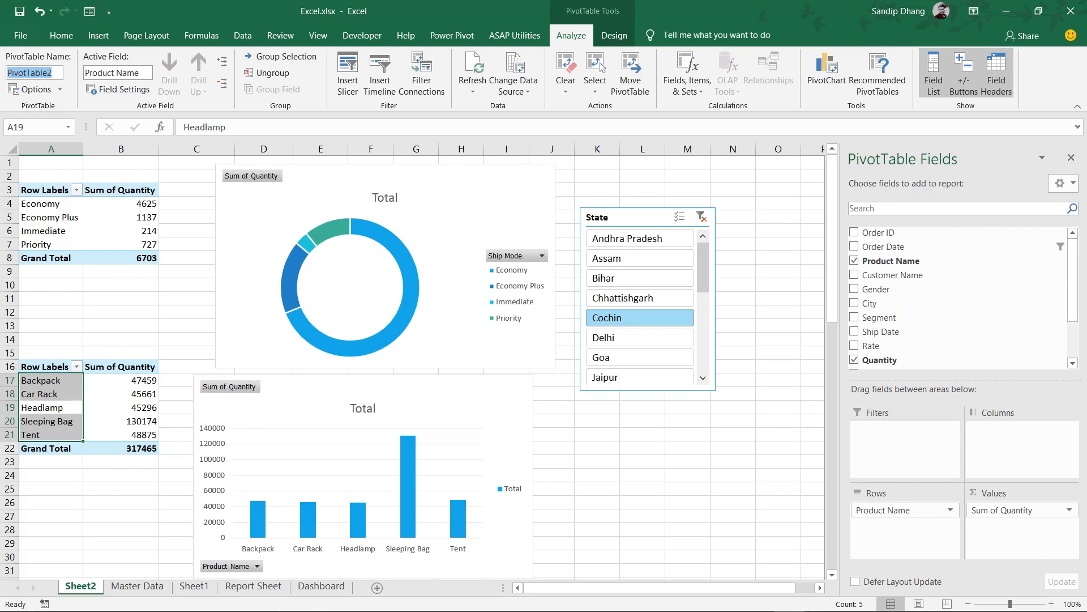
text(pn)
Connect the State slicer to the pn PivotTable on Sheet2 in addition to sm
click(634, 221)
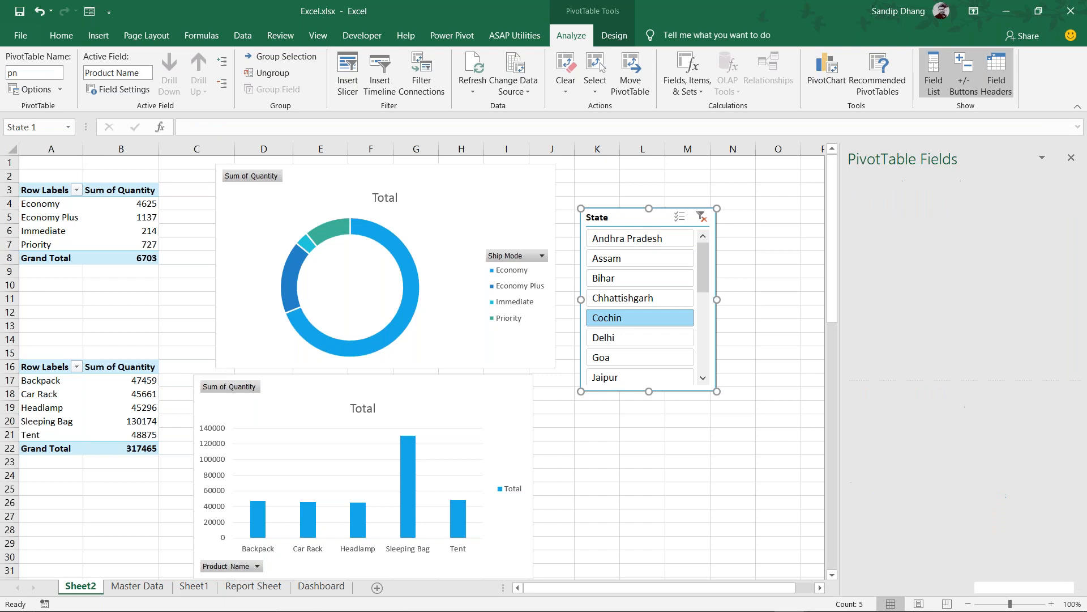
right_click(637, 222)
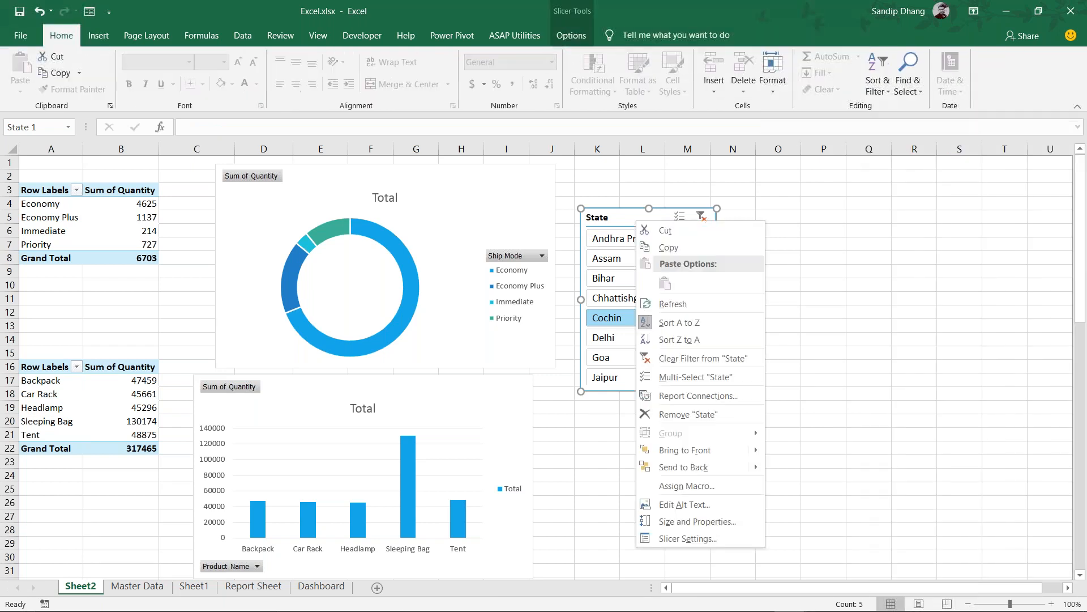
click(706, 397)
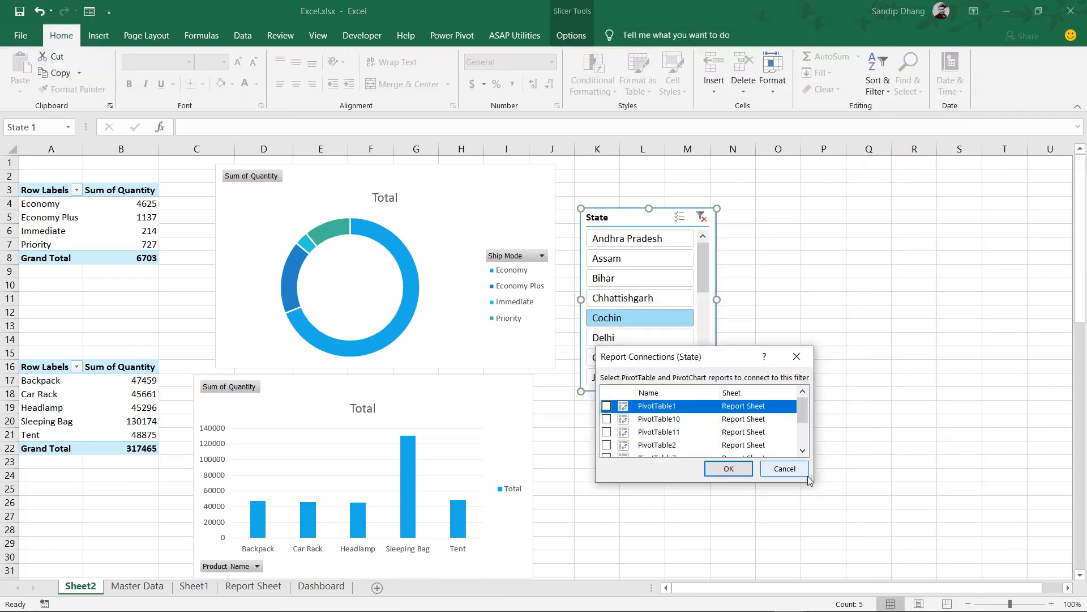
drag(810, 480, 915, 547)
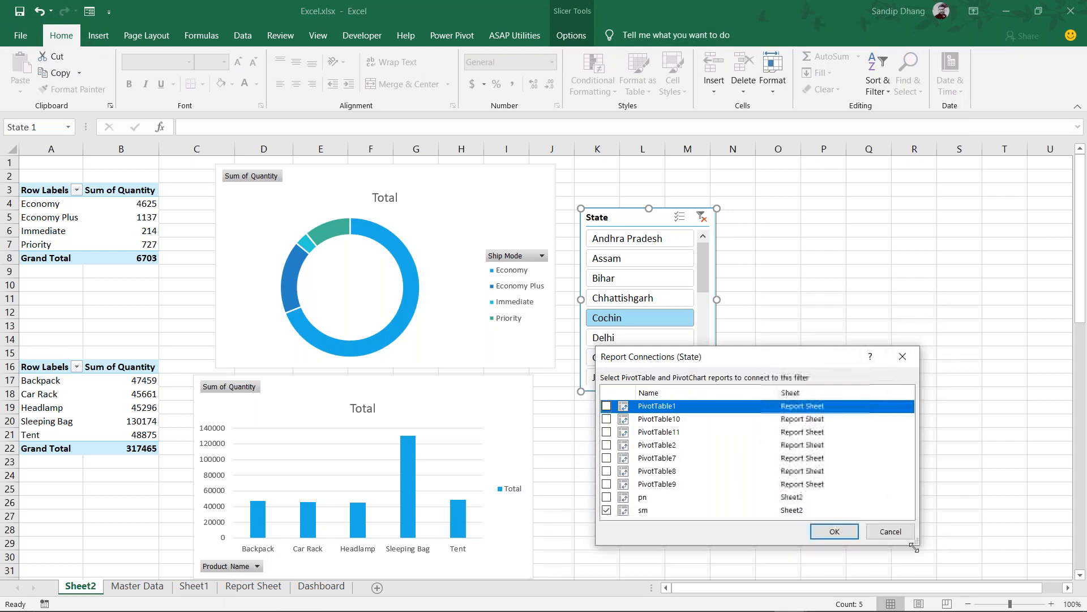
click(607, 496)
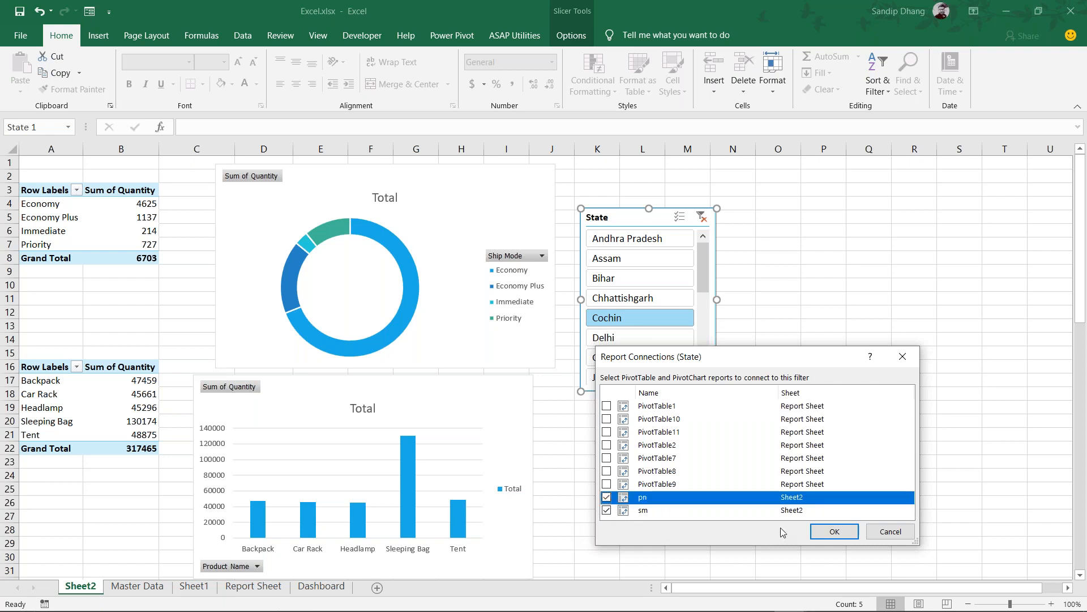
click(840, 532)
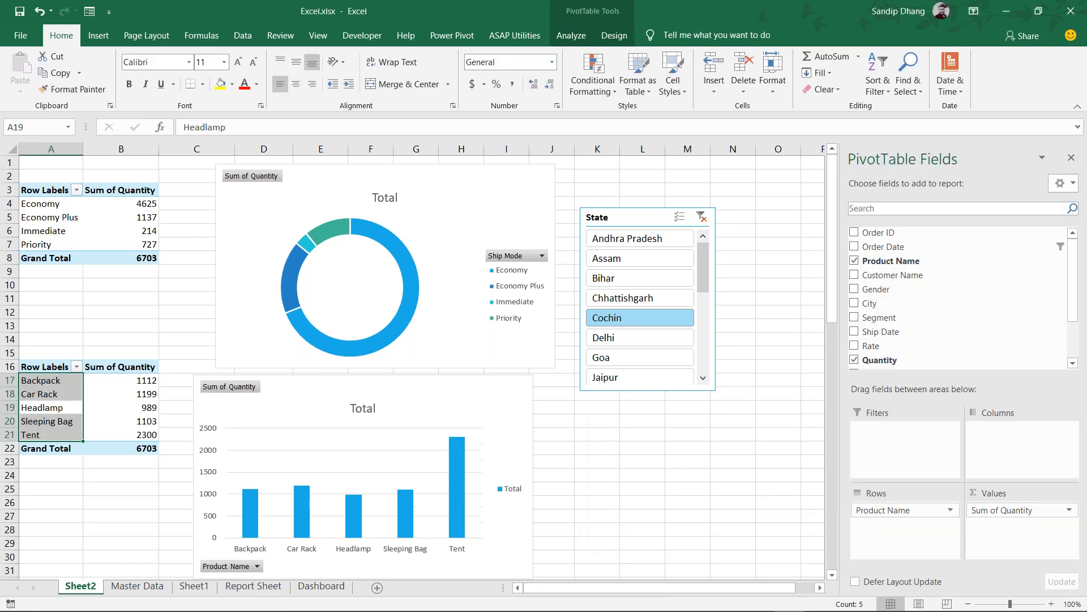
click(725, 462)
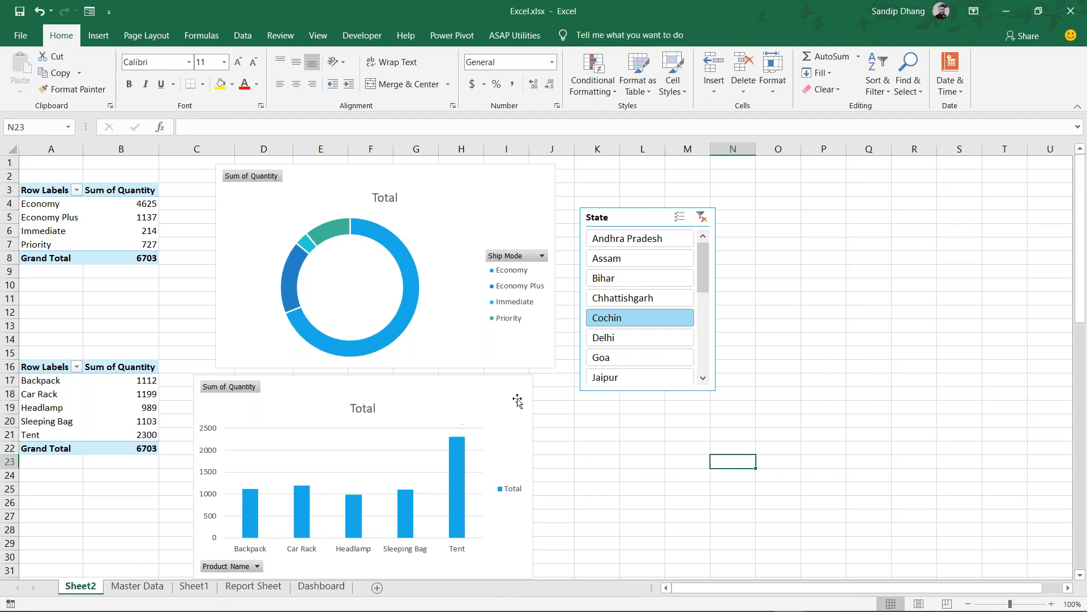
Filter both PivotTables and charts by Goa, Bihar, Cochin and Andhra Pradesh in turn with the State slicer, ending on Delhi
click(621, 361)
click(623, 279)
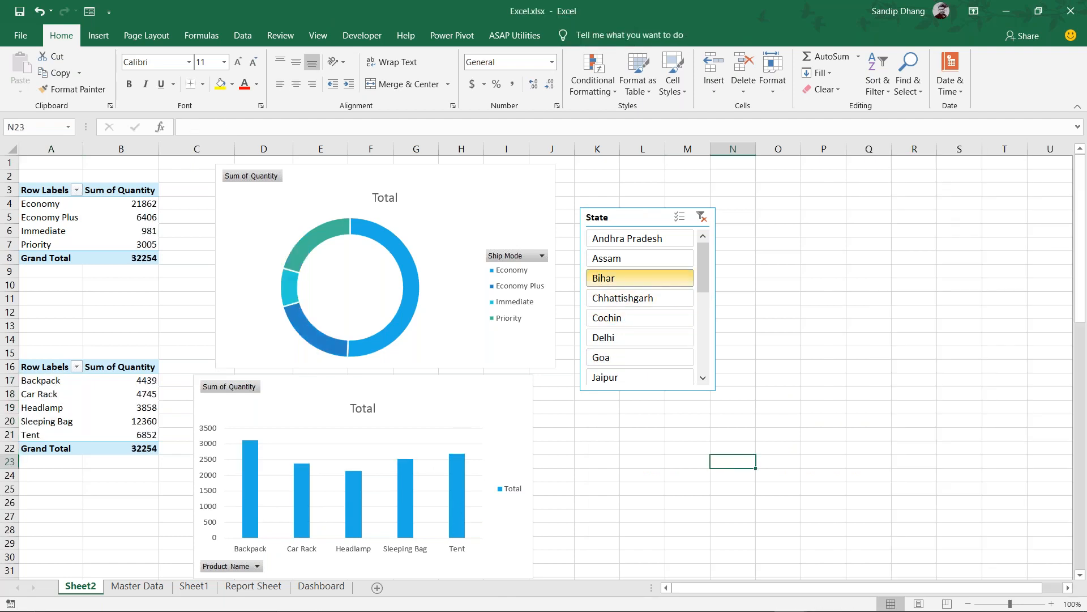
click(635, 320)
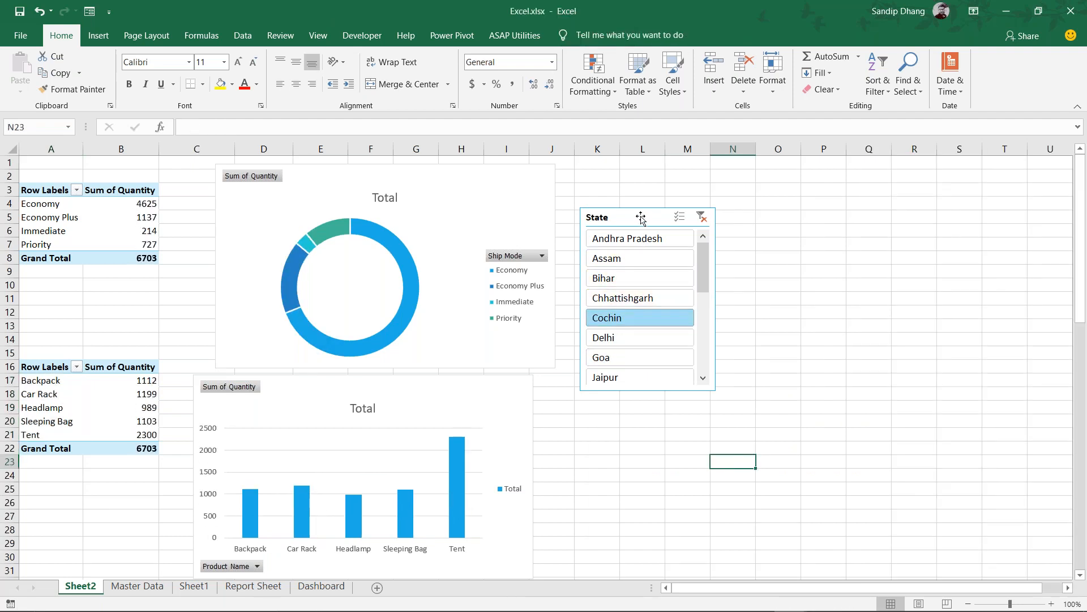
click(635, 238)
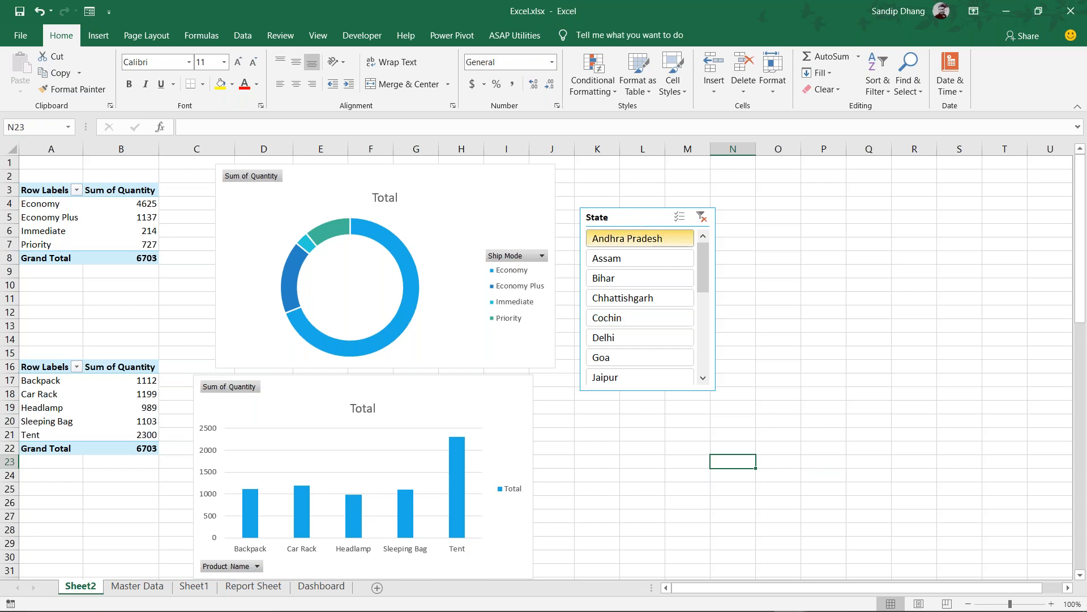
click(633, 337)
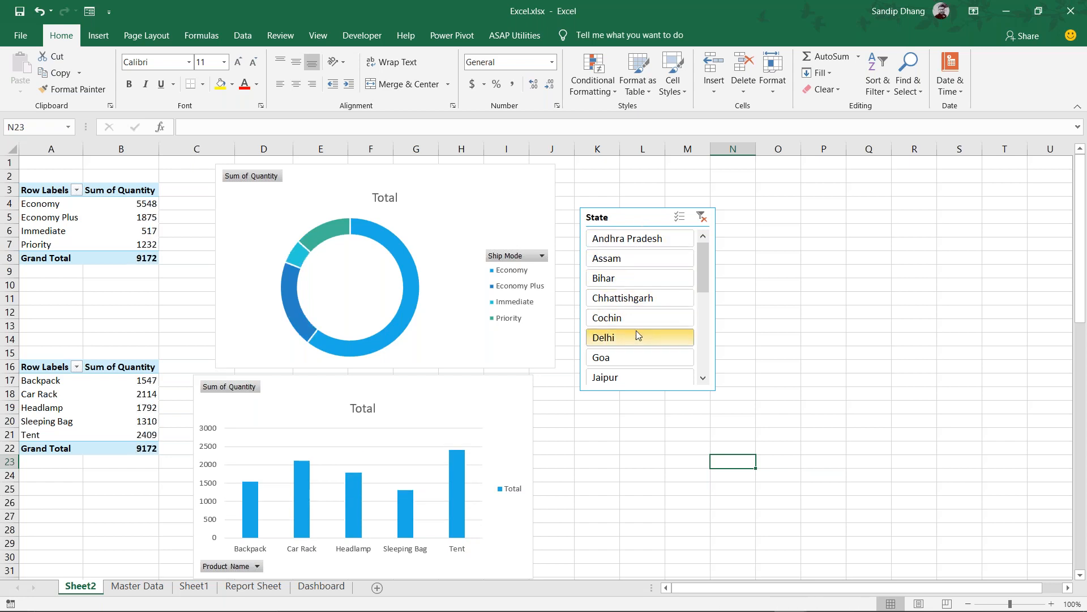
Filter both PivotTables and charts by Goa, Jaipur, Bihar, Uttarakhand, West Bengal and Tamil Nadu in turn with the State slicer, ending on Udaipur
click(649, 358)
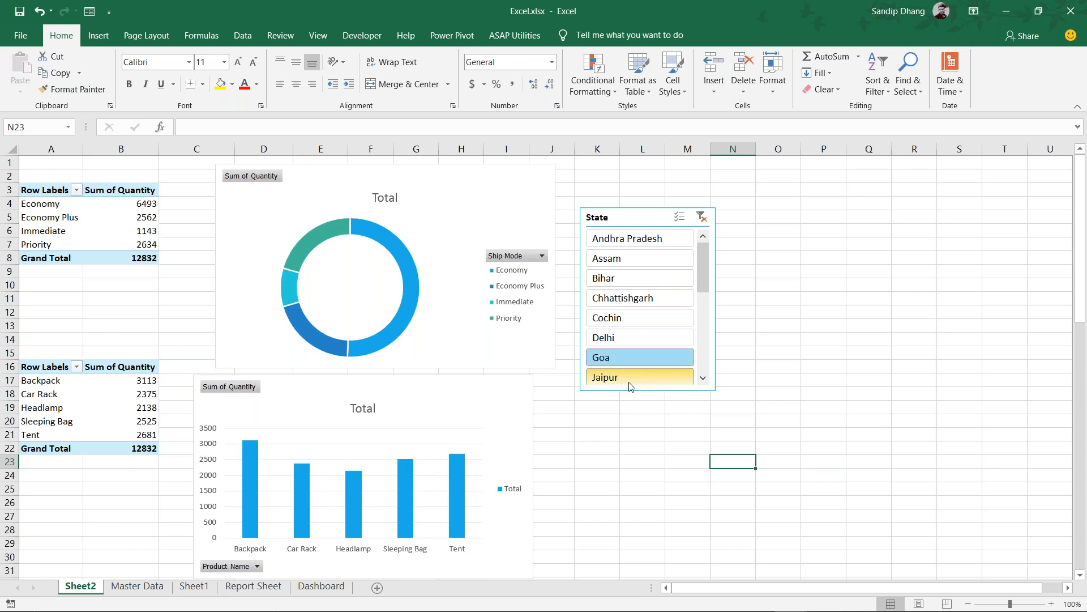
click(631, 378)
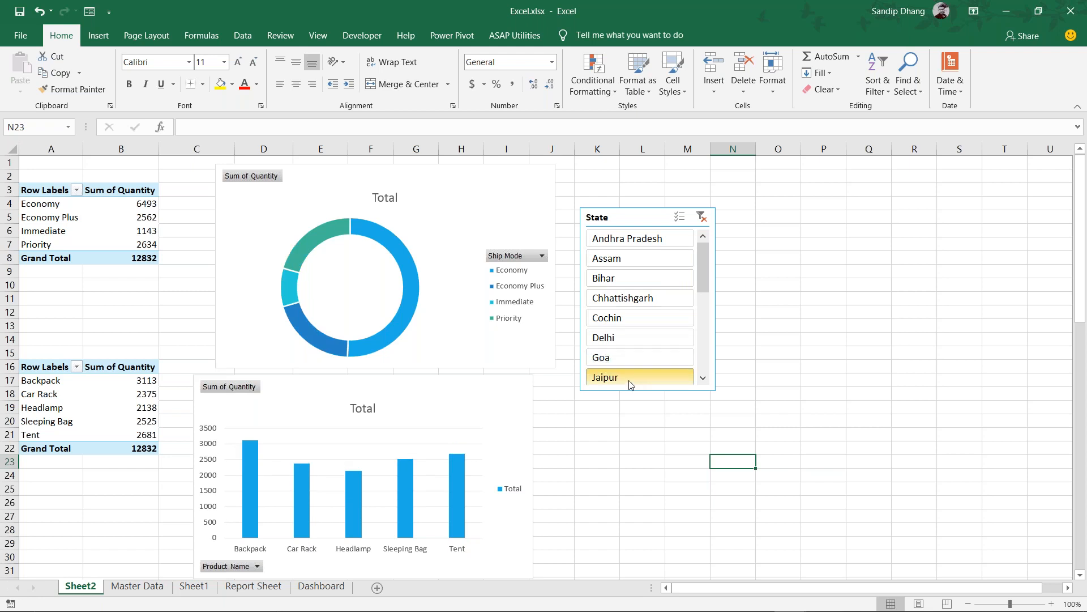
click(639, 278)
drag(705, 276, 705, 358)
click(643, 340)
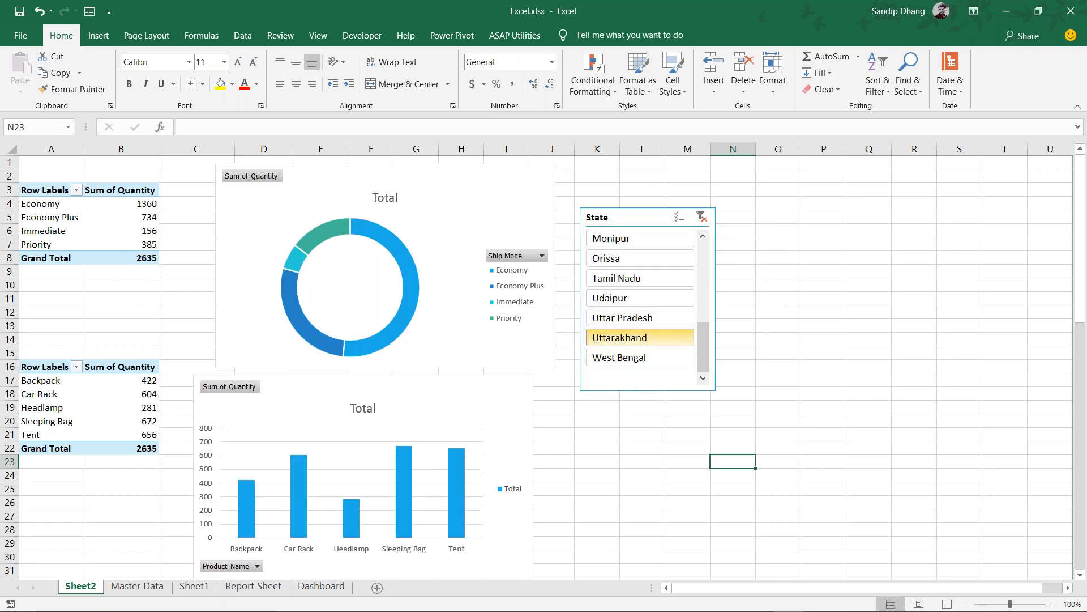
click(635, 360)
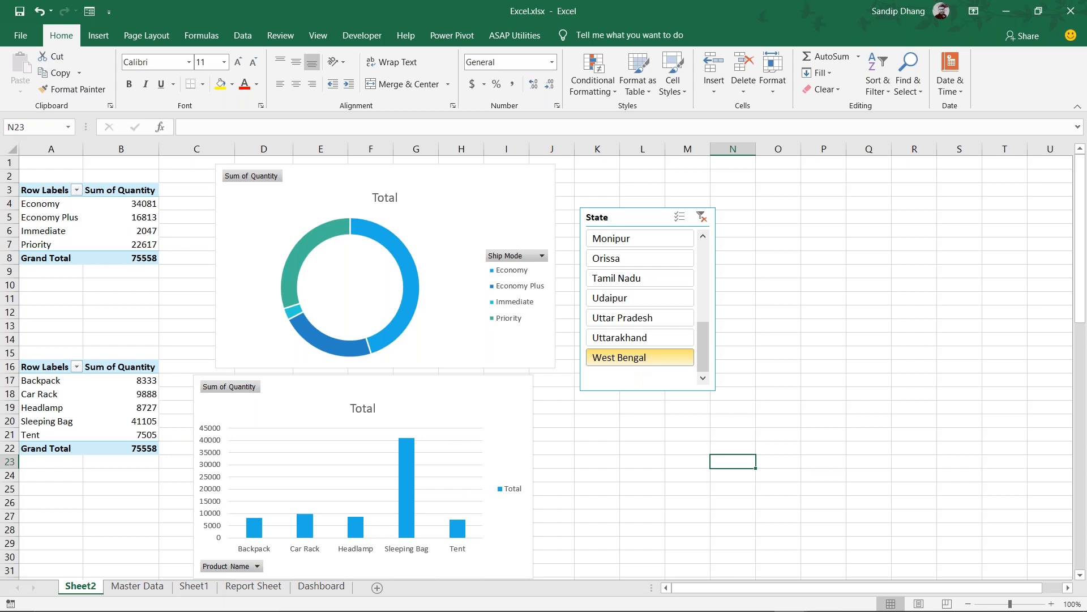
click(637, 279)
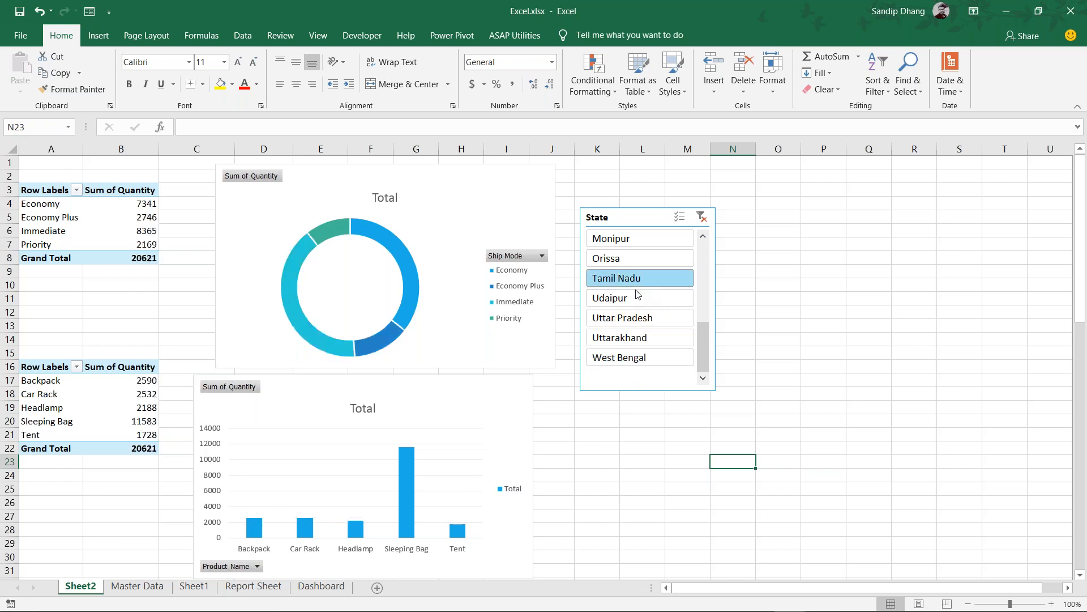
click(637, 299)
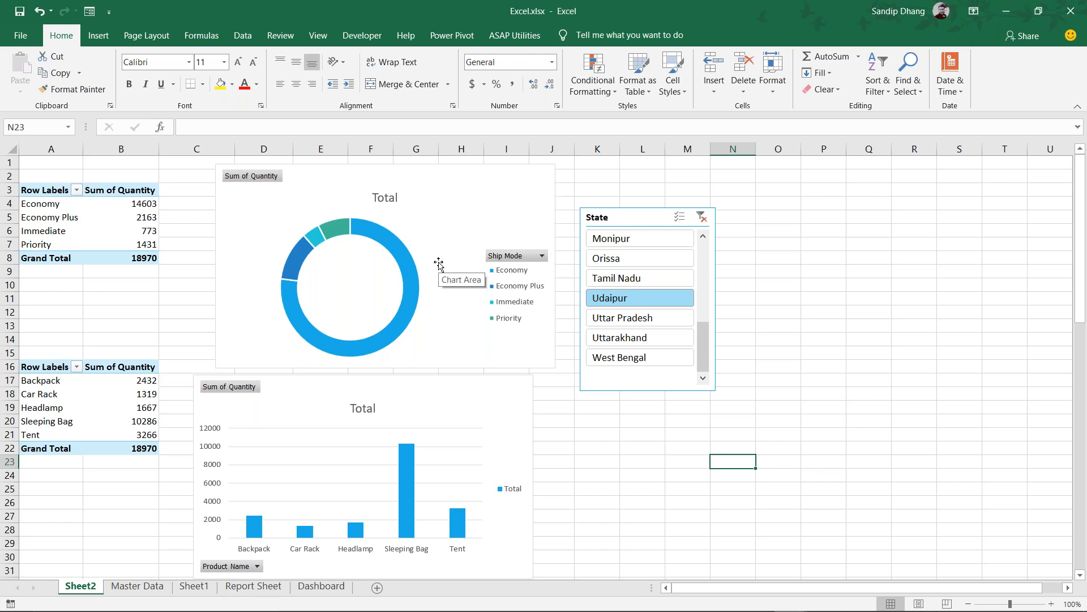
Look over the source table's records and column headings on the Master Data sheet
click(137, 587)
scroll(262, 406, down, 3)
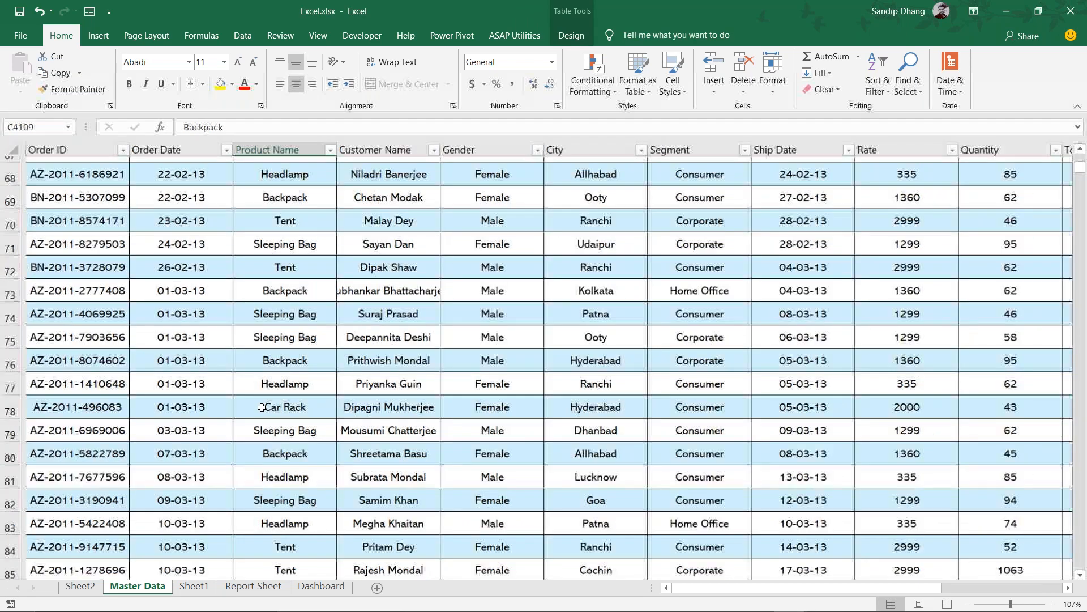
scroll(261, 406, up, 20)
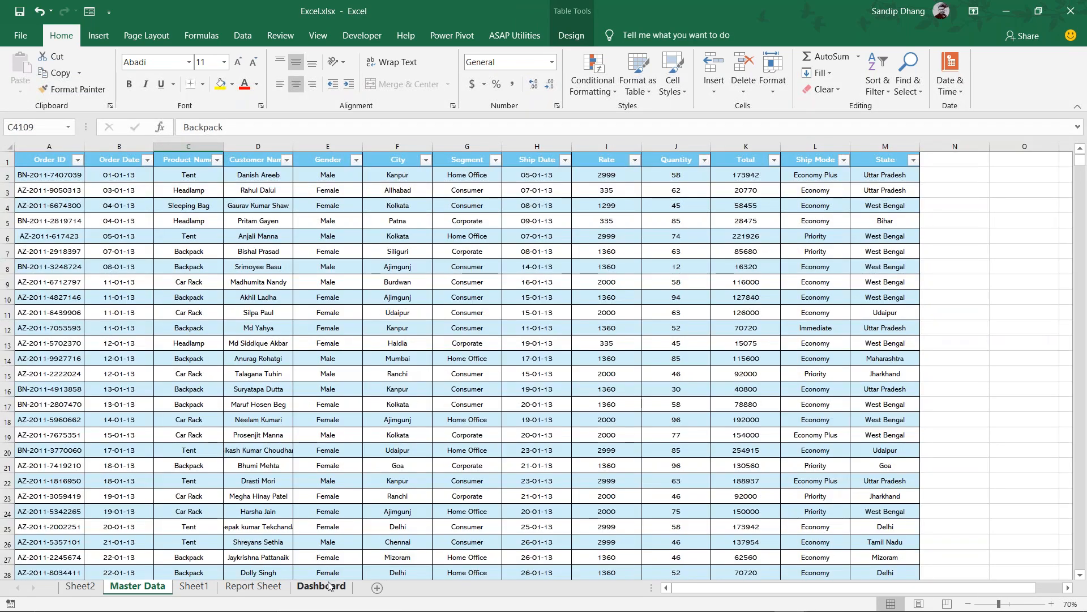
On the Dashboard sheet, check the charts filtered by Andhra Pradesh twice, clearing the State filter each time
click(328, 585)
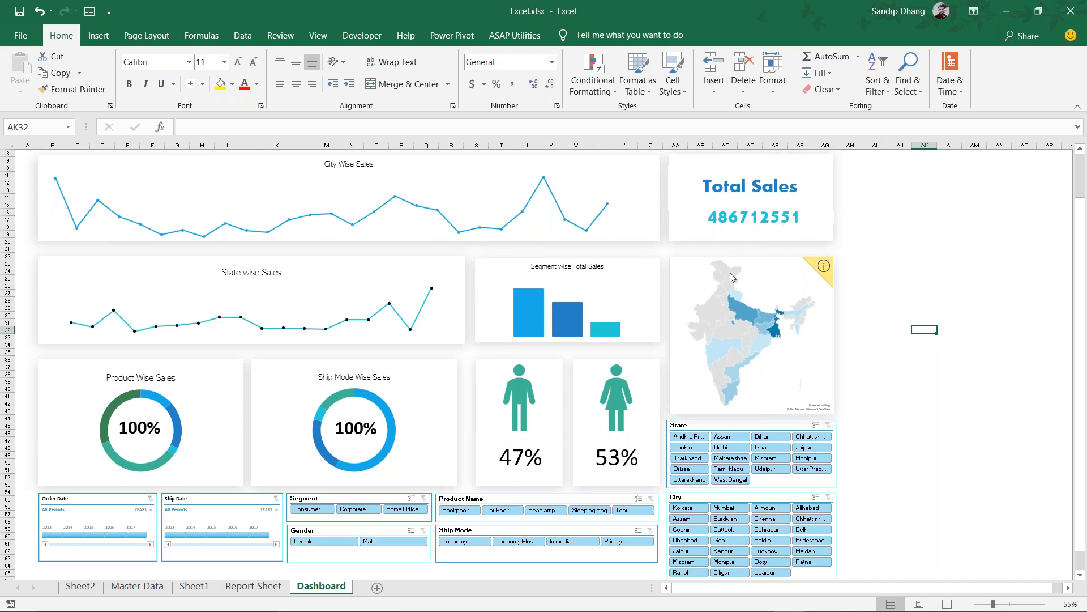
click(687, 436)
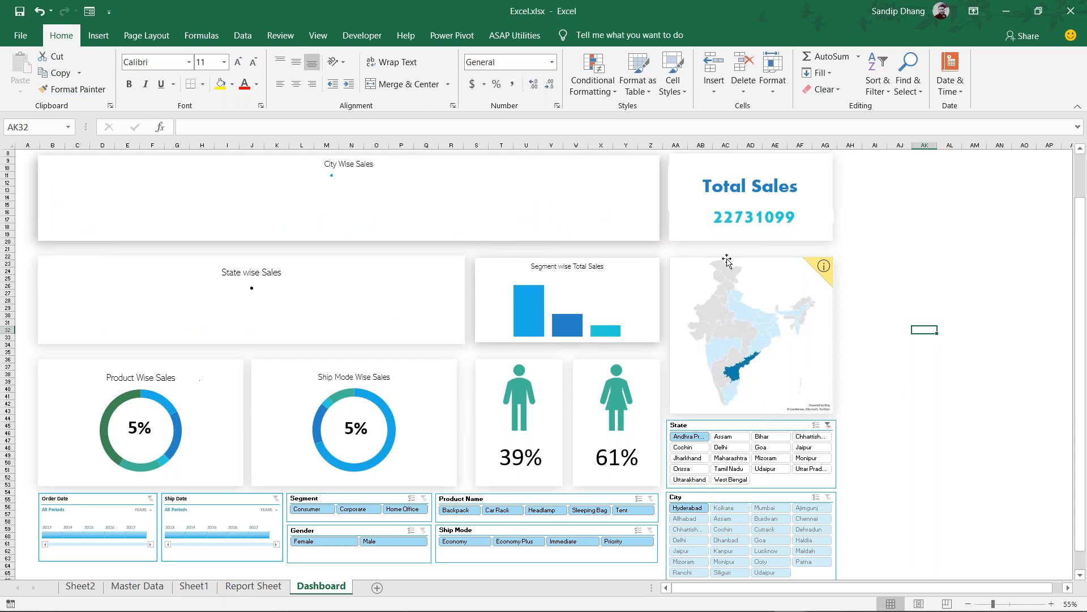
click(828, 425)
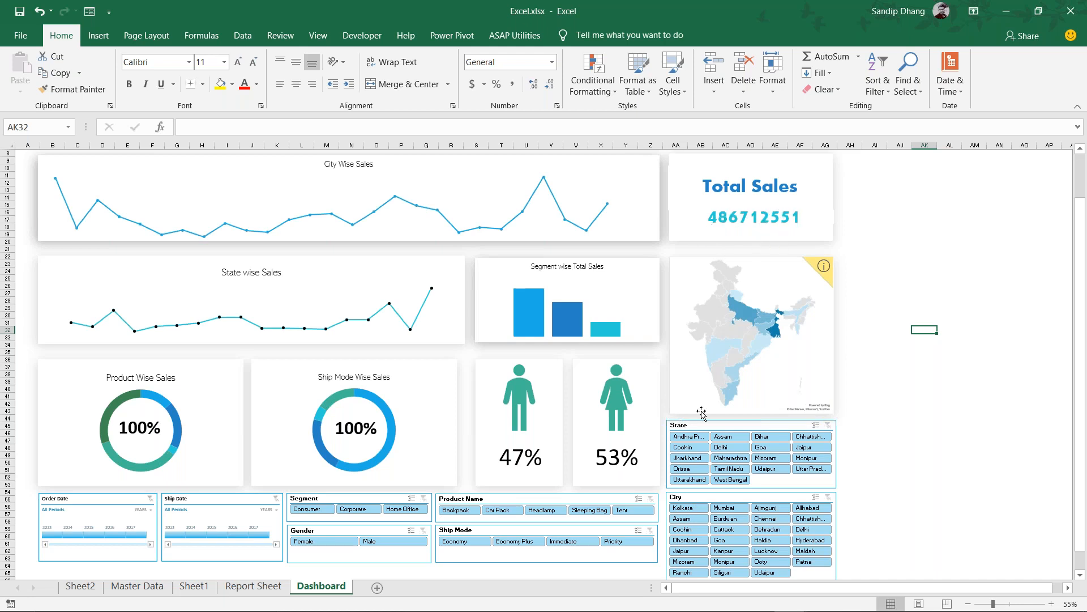
click(690, 436)
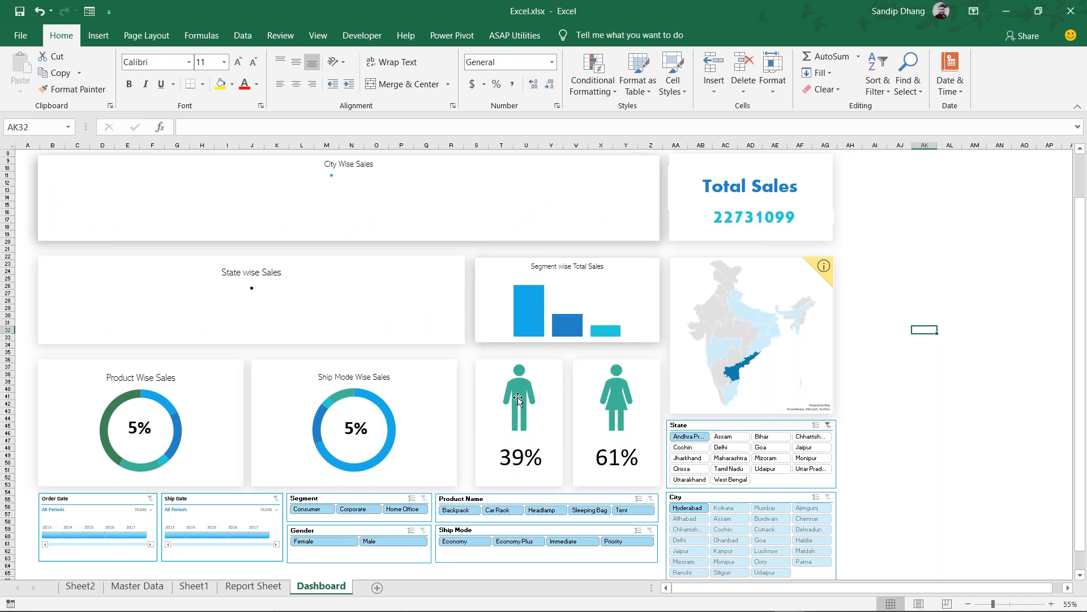
click(828, 426)
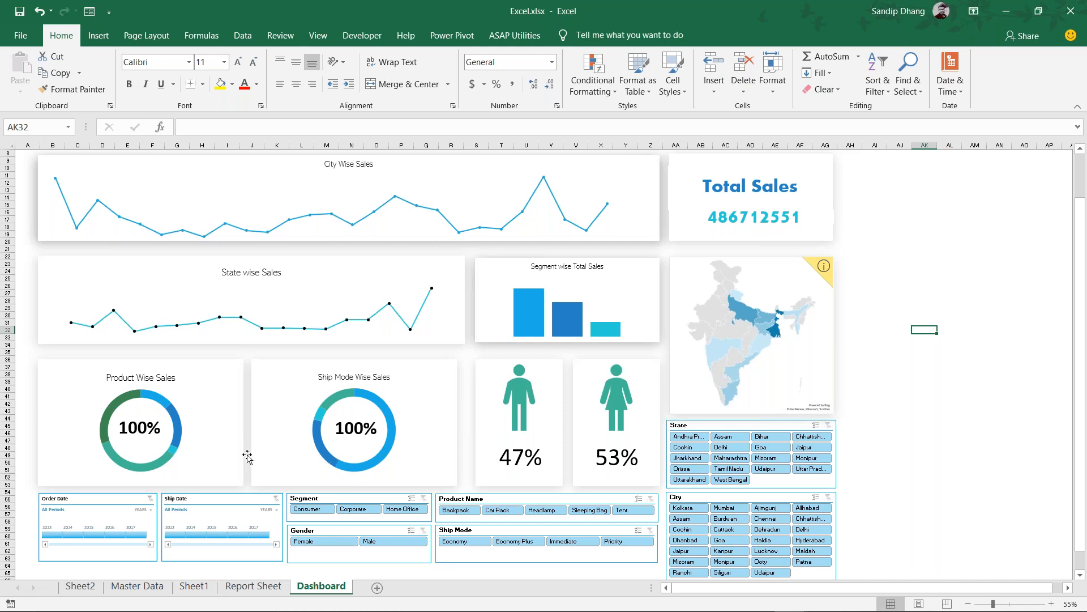
Filter the dashboard to Economy ship mode and view Andhra Pradesh, Assam, Bihar, Chhattisgarh and Jharkhand in turn
mouse_move(382, 447)
click(470, 542)
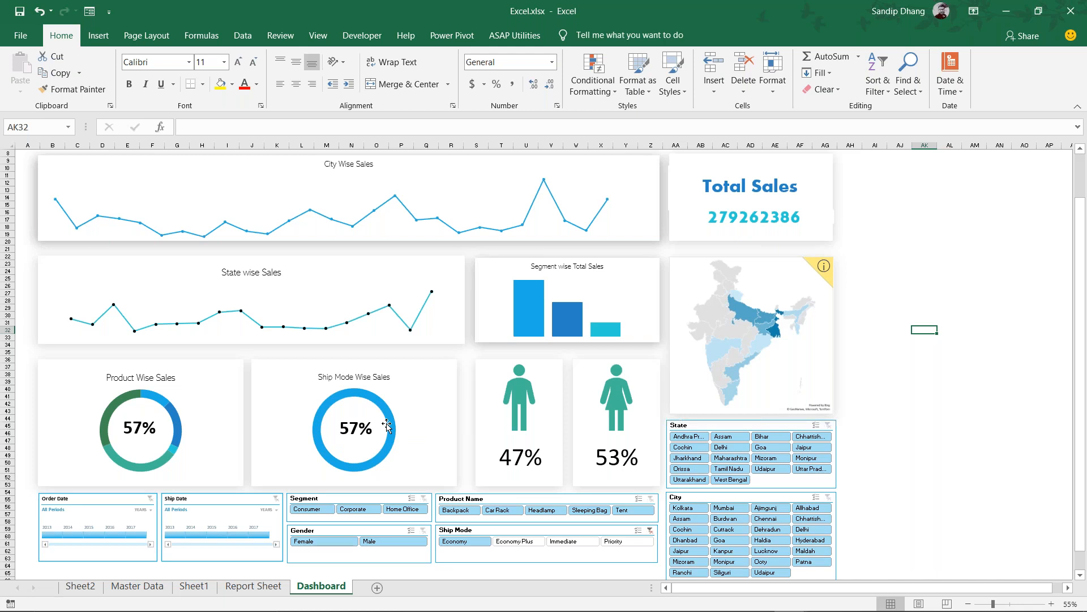
mouse_move(387, 426)
click(697, 441)
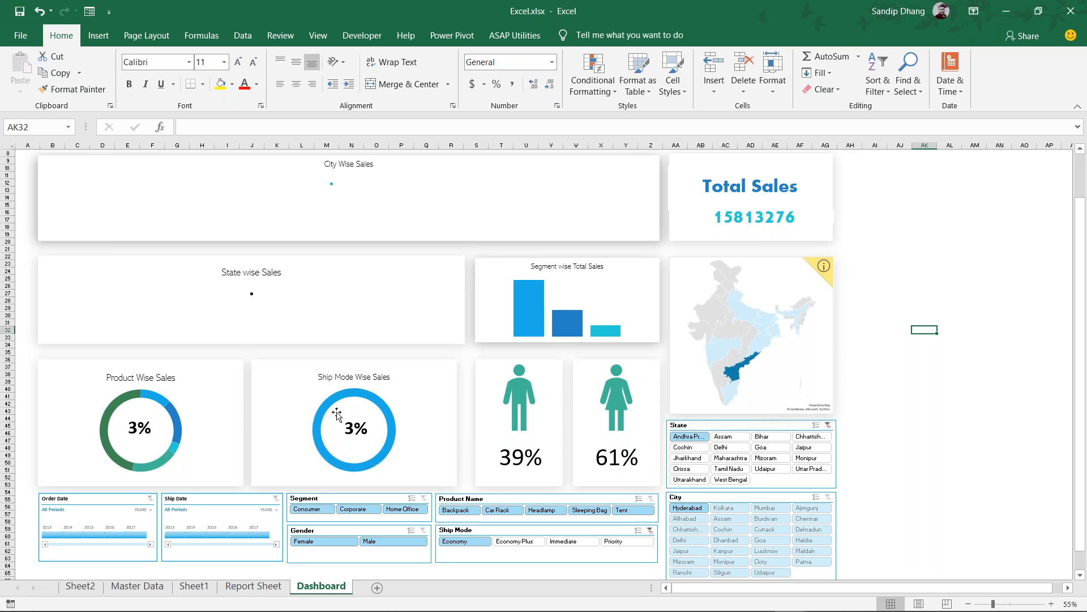
click(723, 436)
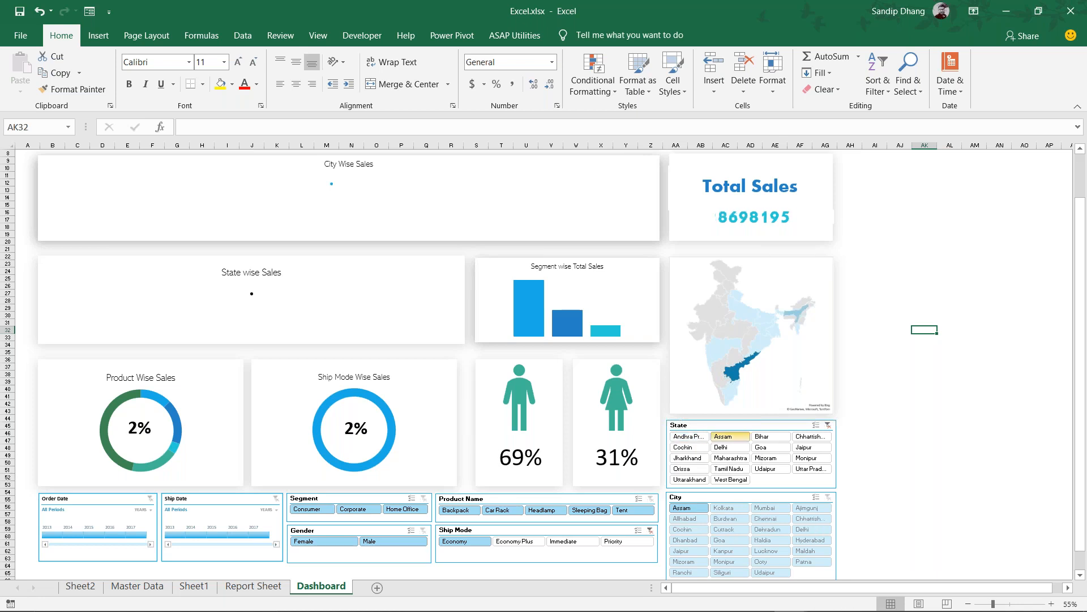
click(768, 439)
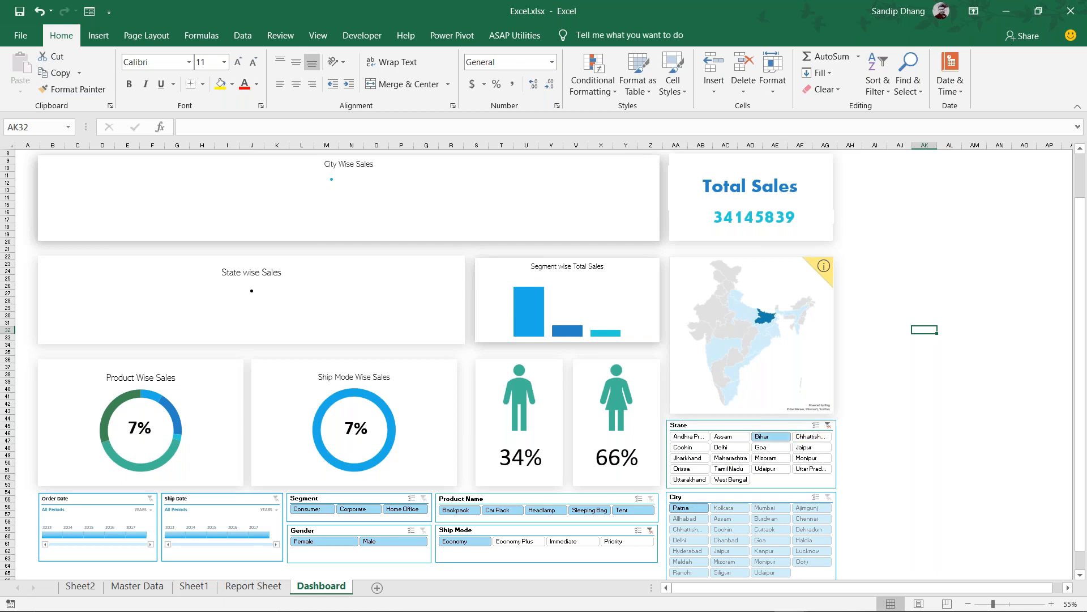
click(811, 437)
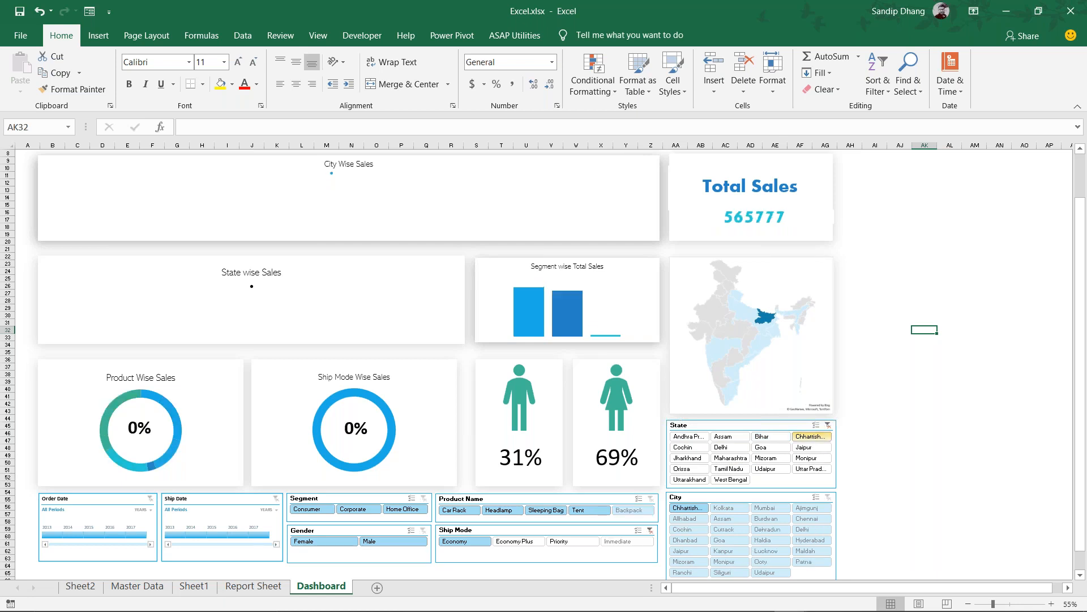
click(706, 459)
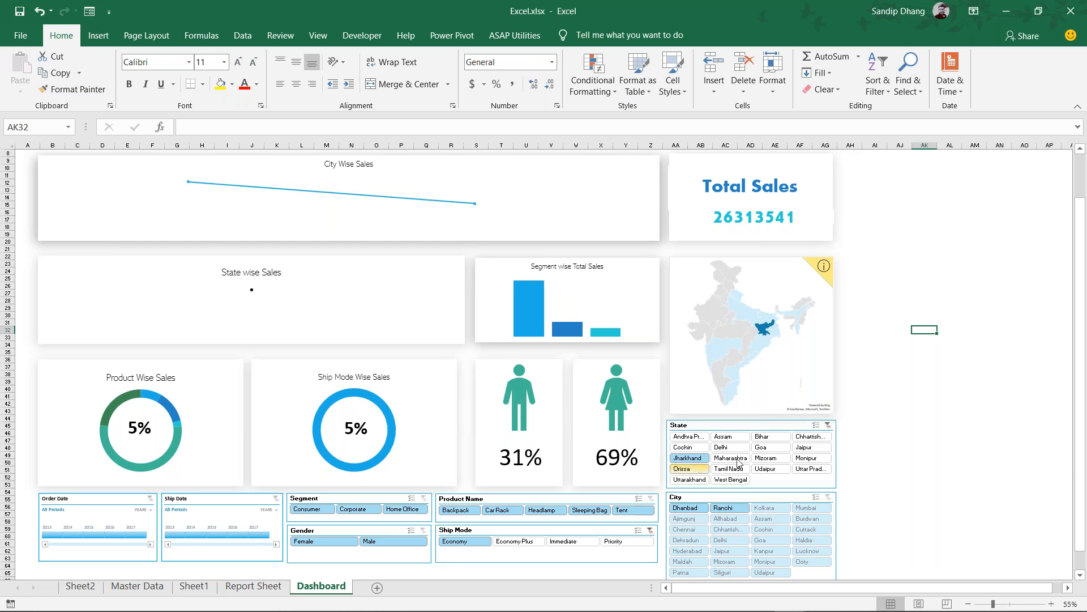
View the Economy figures for West Bengal, Mizoram, Maharashtra, Jaipur and Tamil Nadu, and clear the State and Ship Mode filters
click(731, 479)
click(768, 458)
click(714, 458)
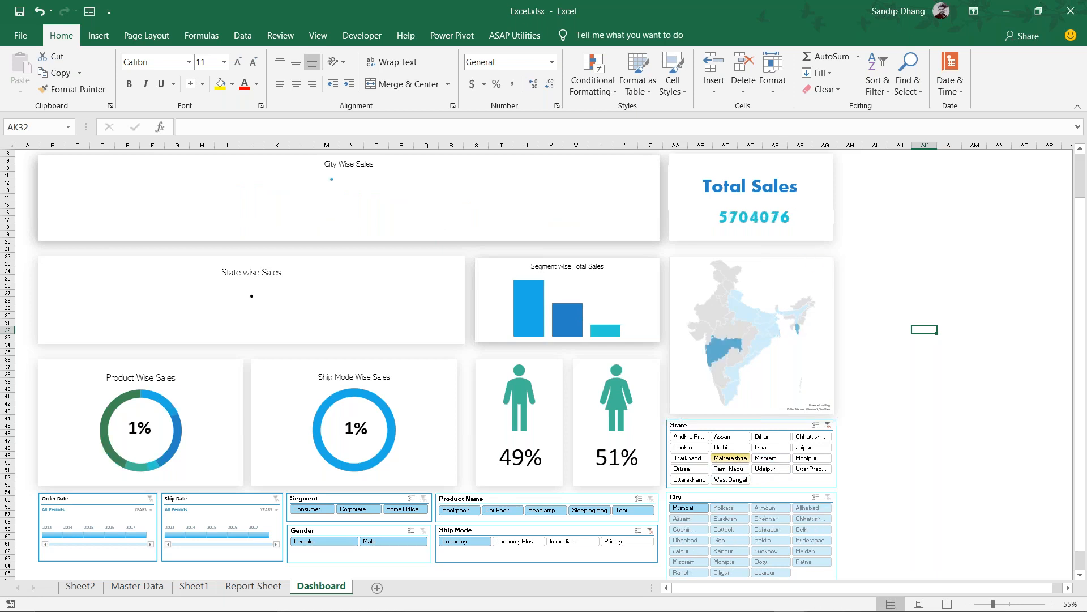
click(810, 448)
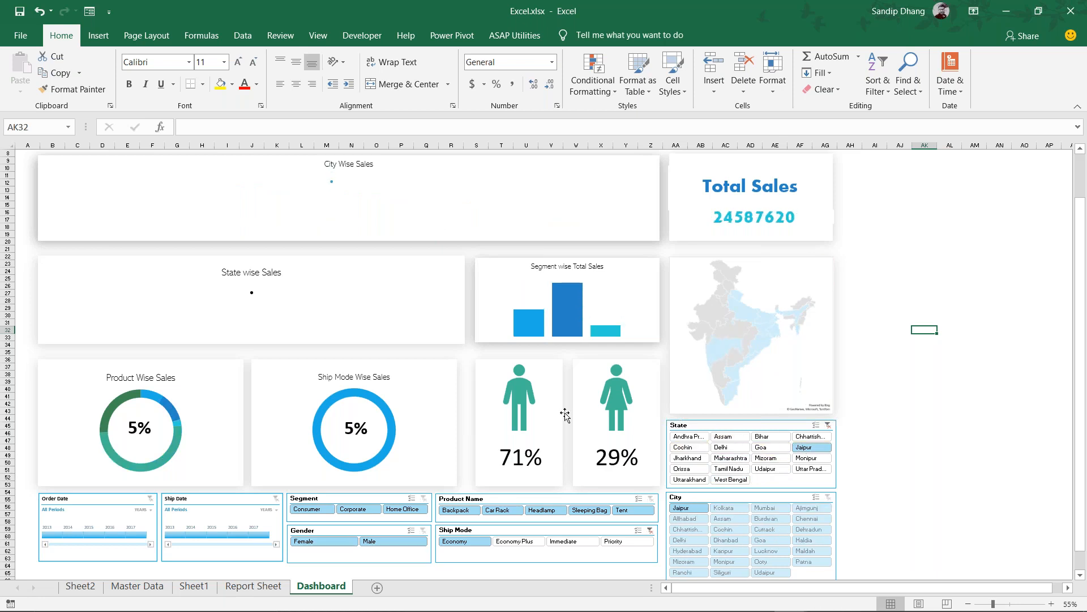
click(730, 469)
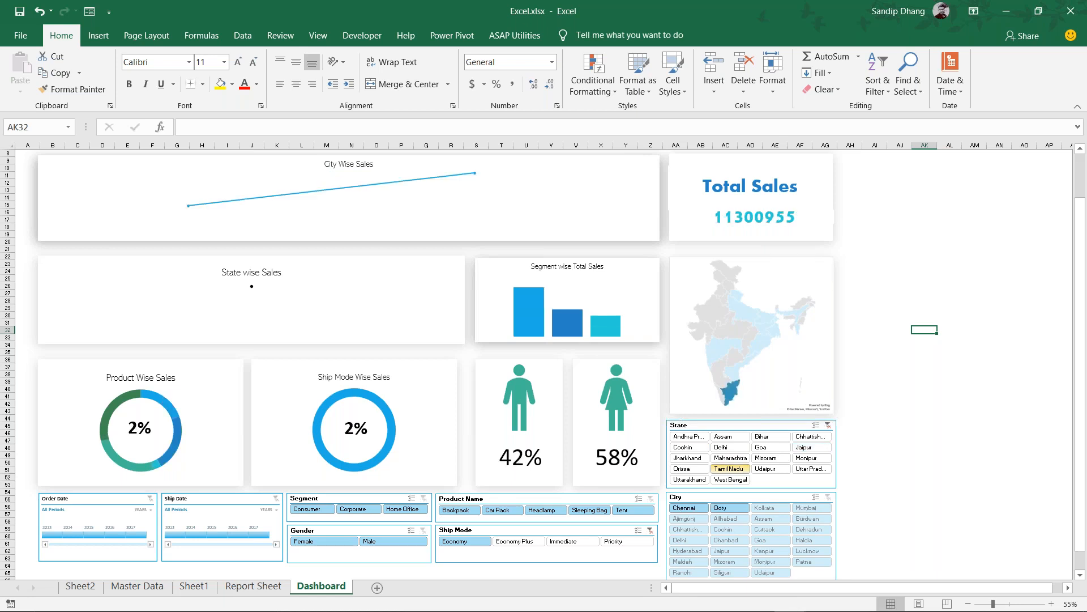
click(828, 425)
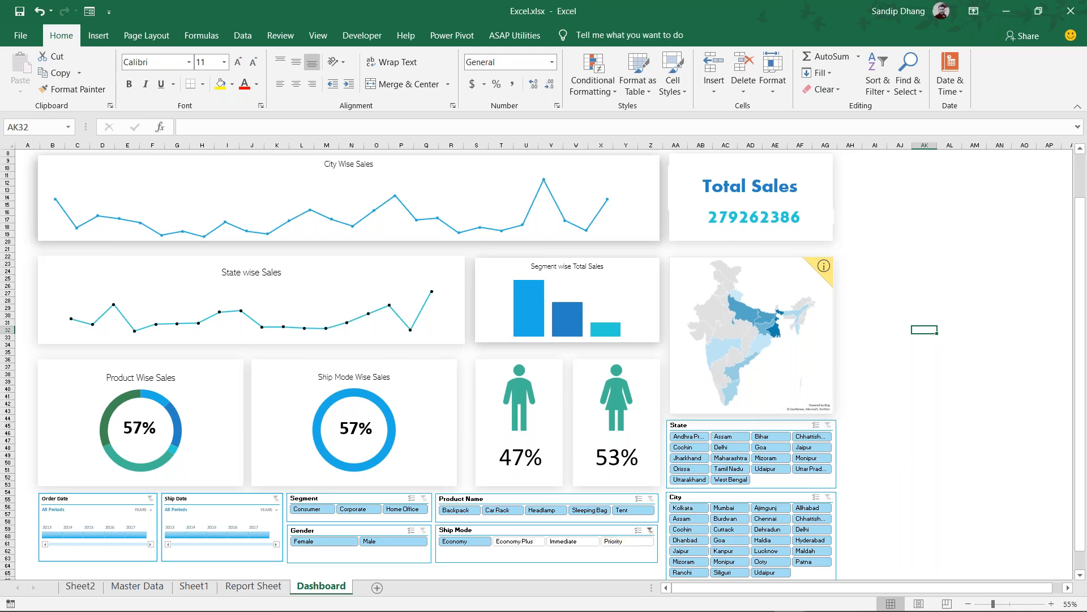
click(650, 530)
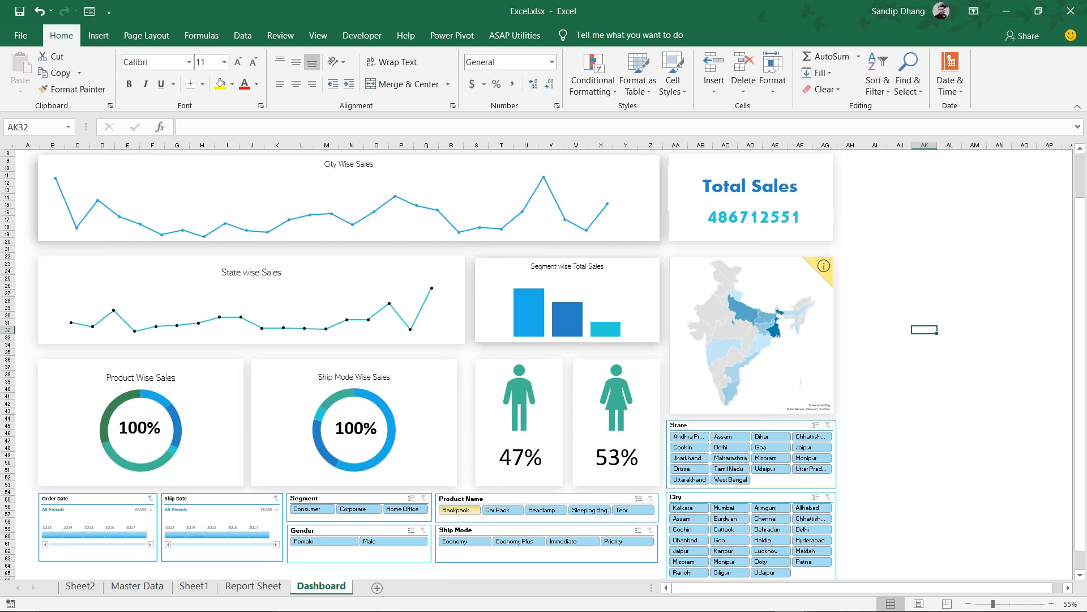
View the dashboard for Backpack with and without the Female filter, then for Car Rack and Sleeping Bag, and clear the Product Name filter
click(459, 510)
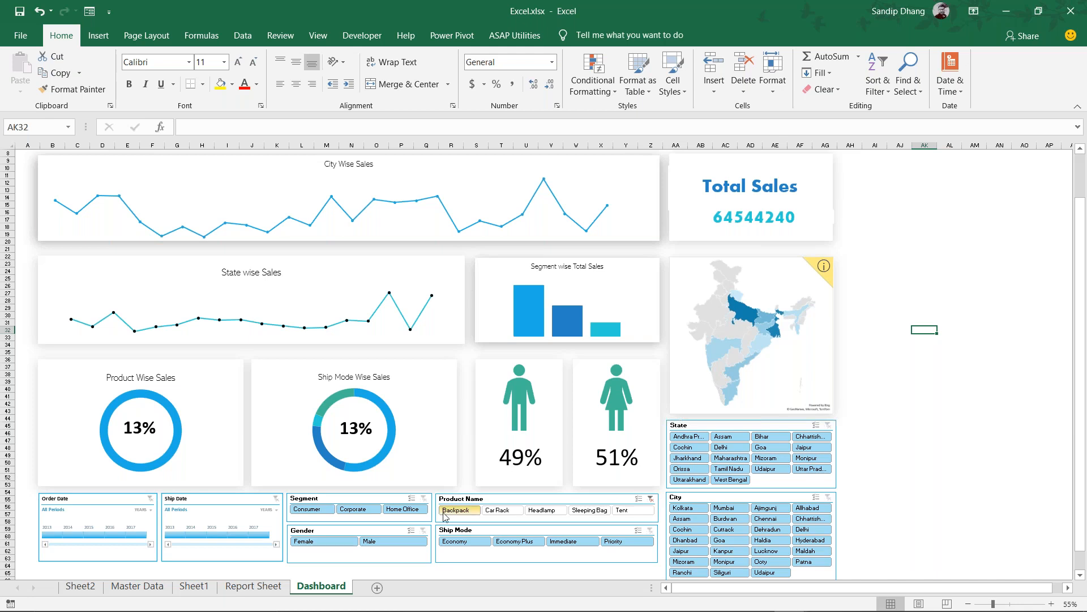
click(346, 542)
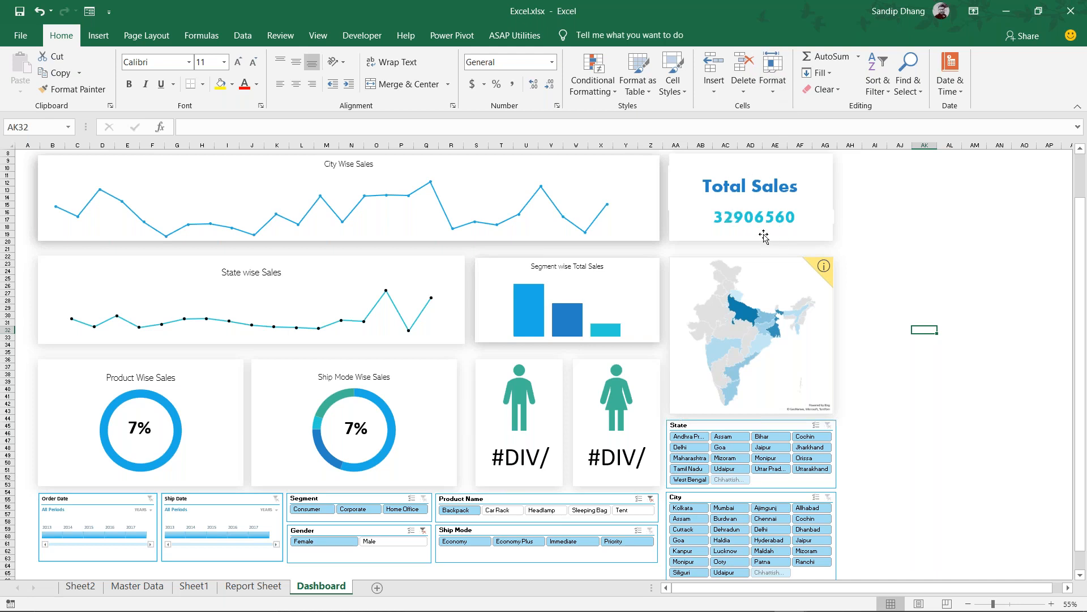
click(423, 530)
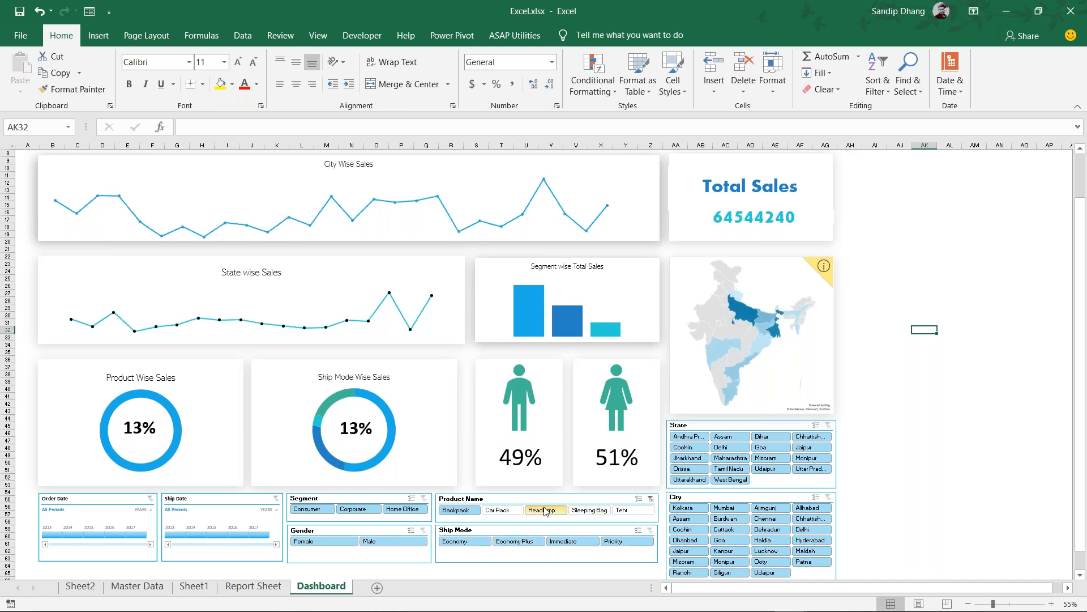
click(506, 512)
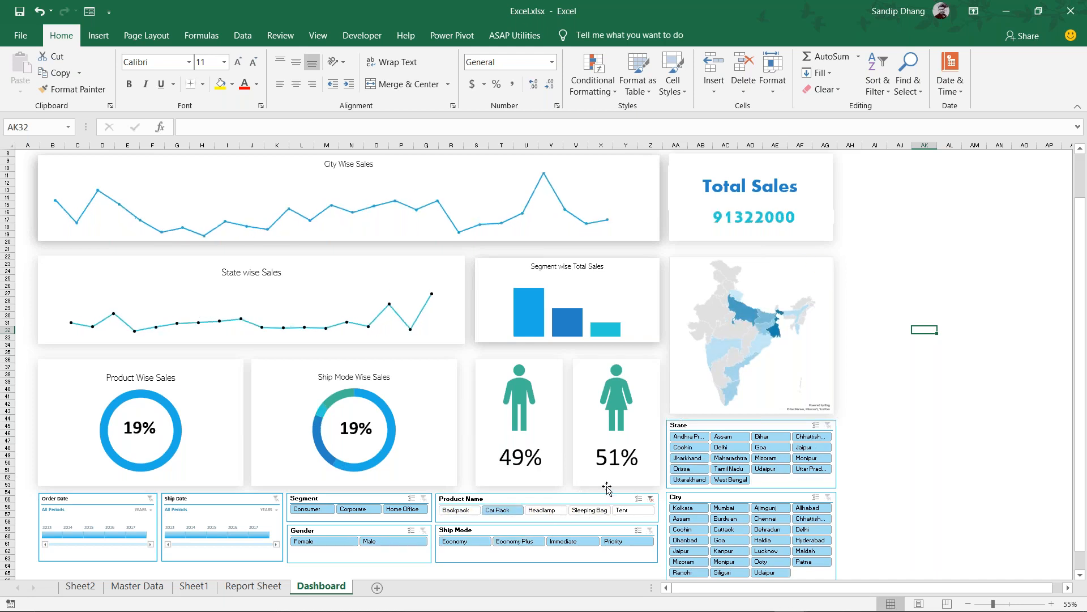
click(575, 511)
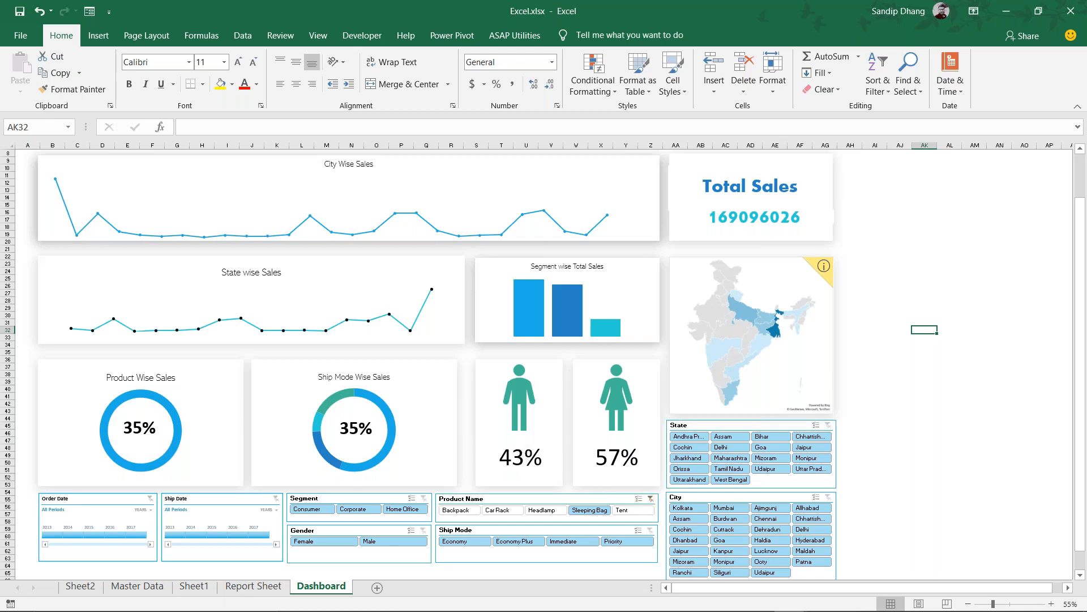
click(651, 499)
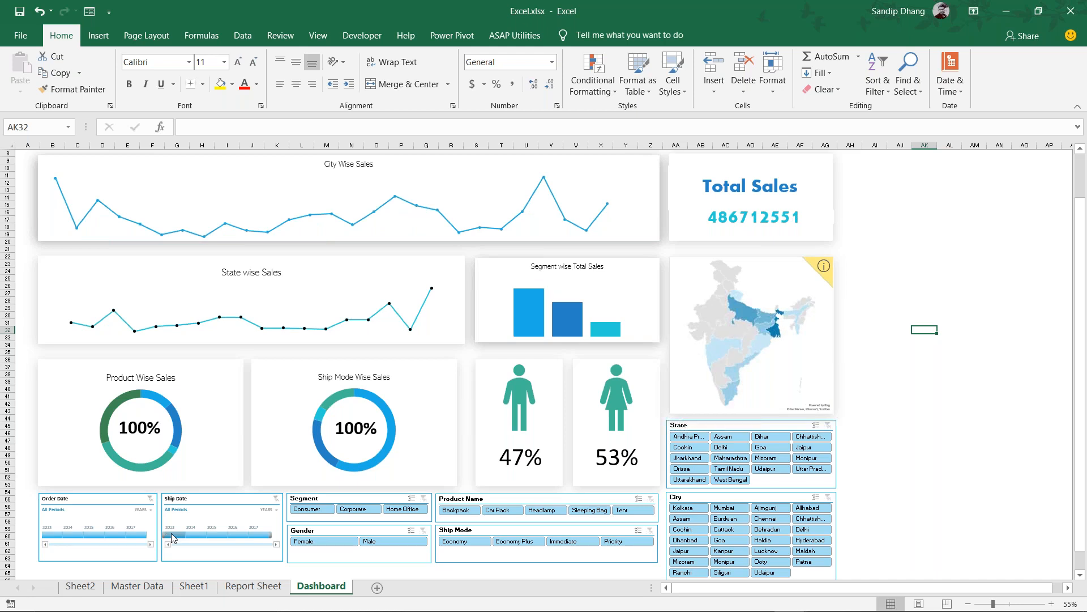
View the dashboard for ship dates in 2015 and in 2016 with the Ship Date timeline, and clear its filter
scroll(173, 537, up, 5)
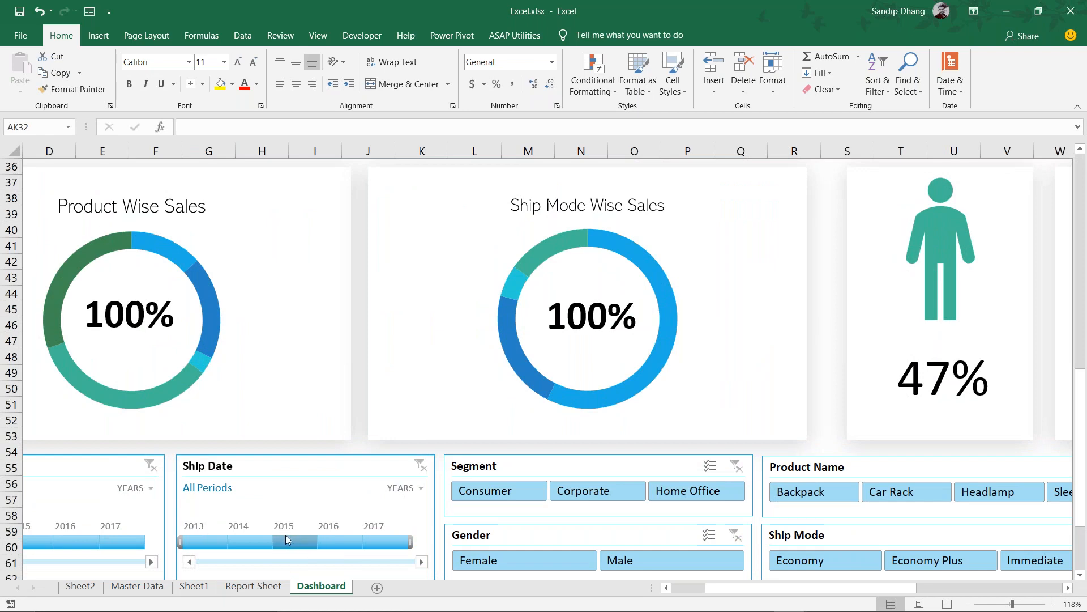
click(285, 539)
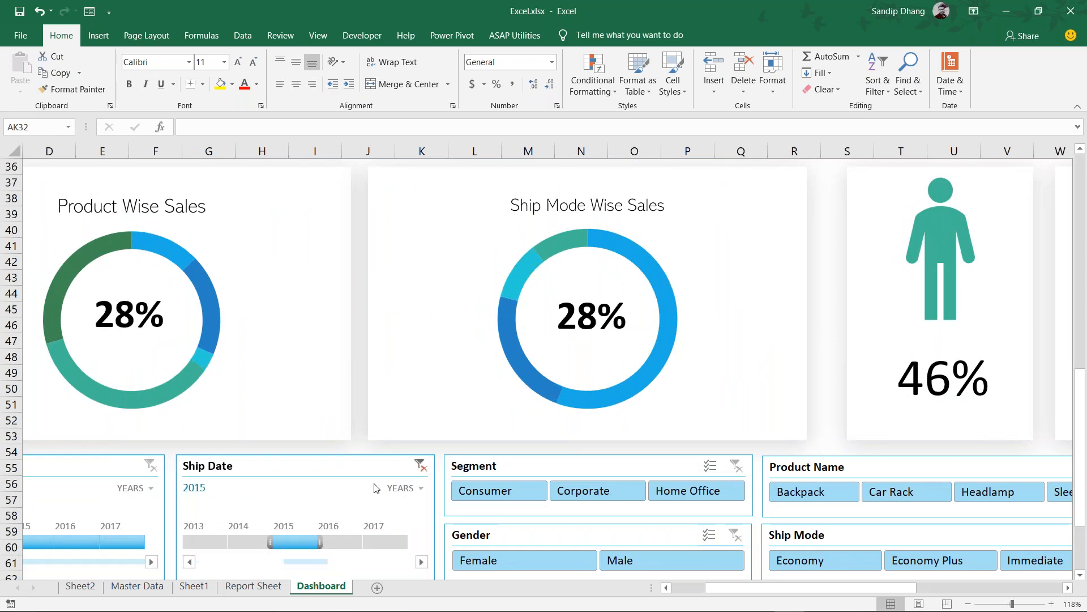
scroll(374, 488, down, 4)
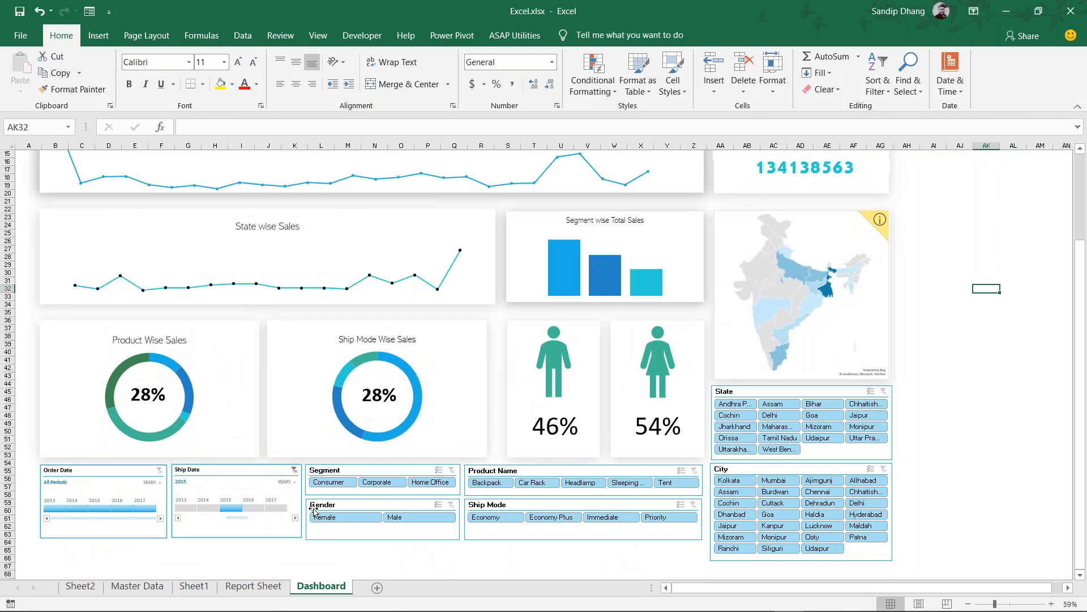
click(254, 508)
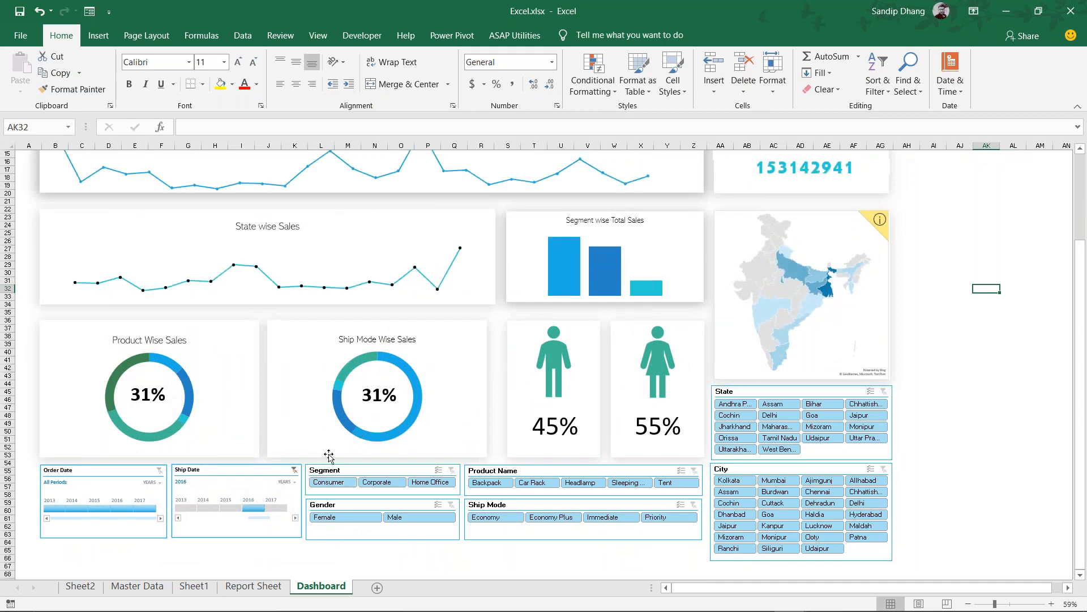
click(295, 470)
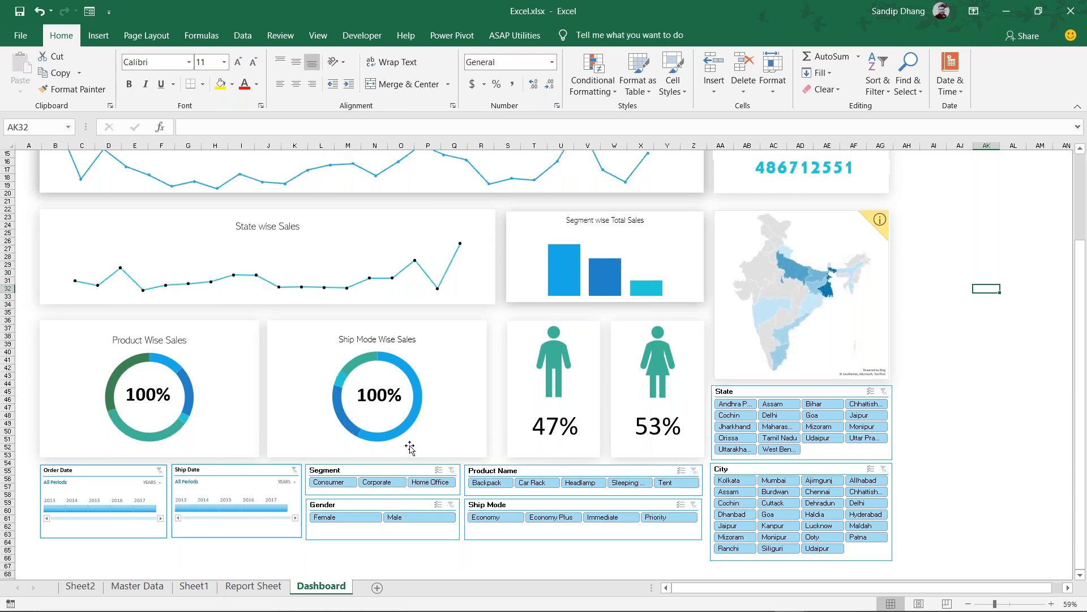
scroll(410, 447, down, 2)
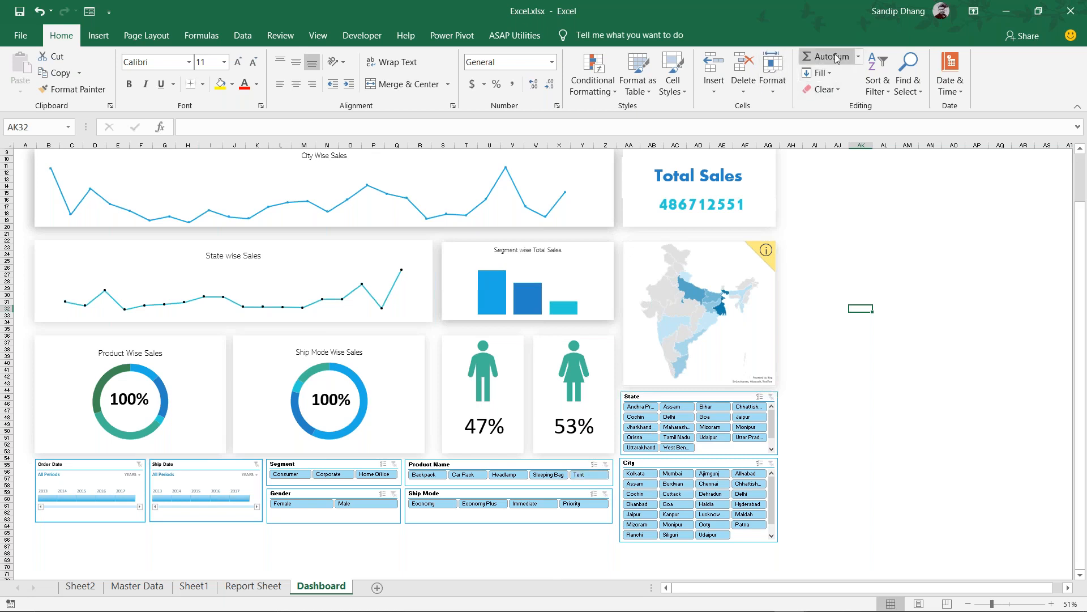
key(alt+Tab)
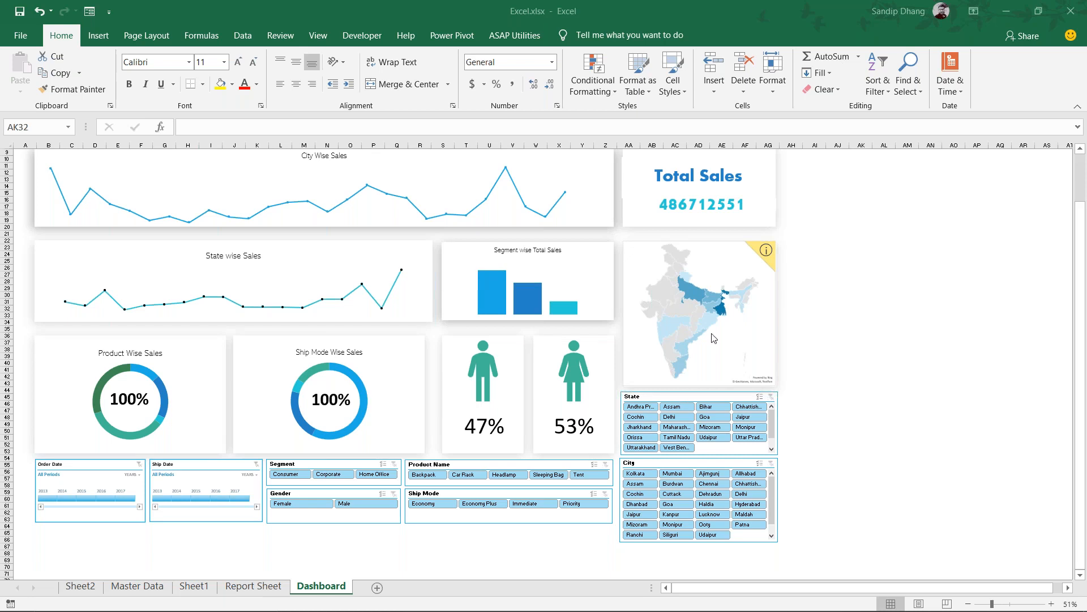
key(alt+Tab)
key(alt+Tab)
key(alt+Tab)
key(alt+Tab)
key(alt+Tab)
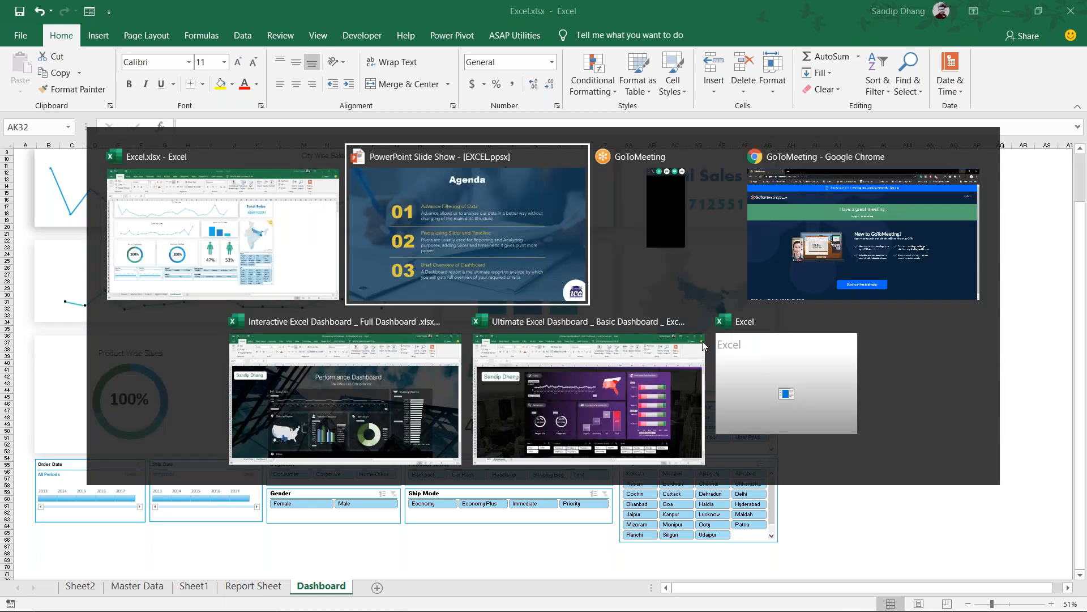
key(Escape)
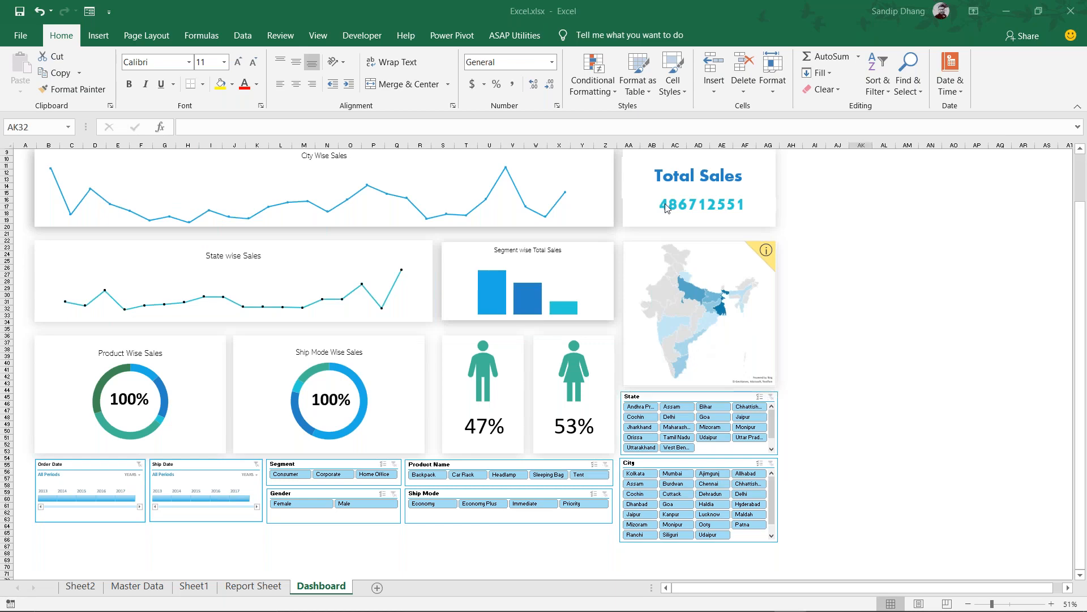
Switch to the Ultimate Excel Dashboard workbook and review its Data sheet from the last records back to the header row
key(alt+Tab)
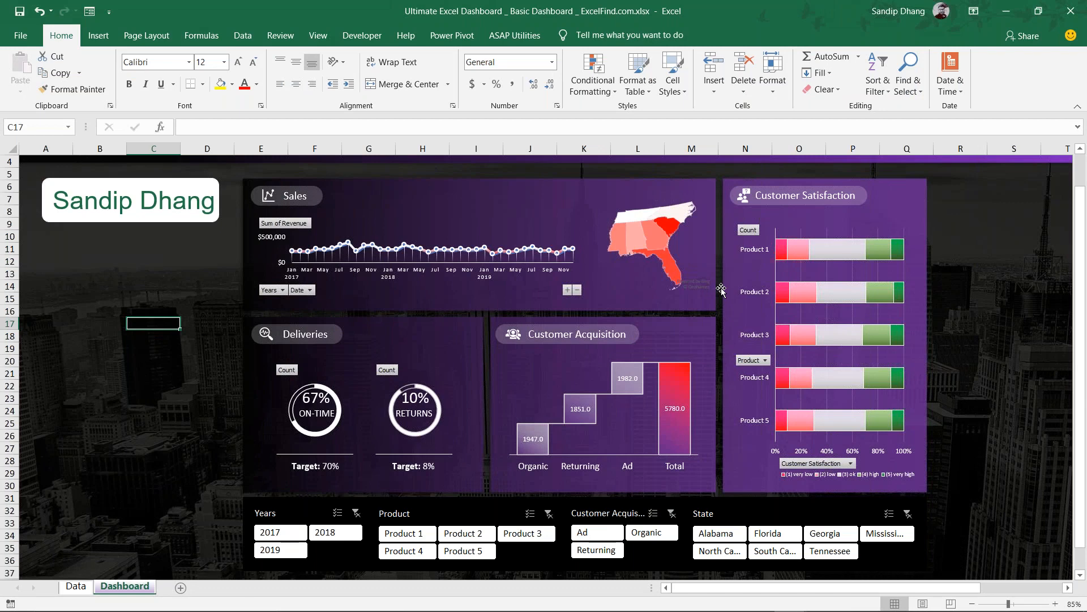
click(77, 587)
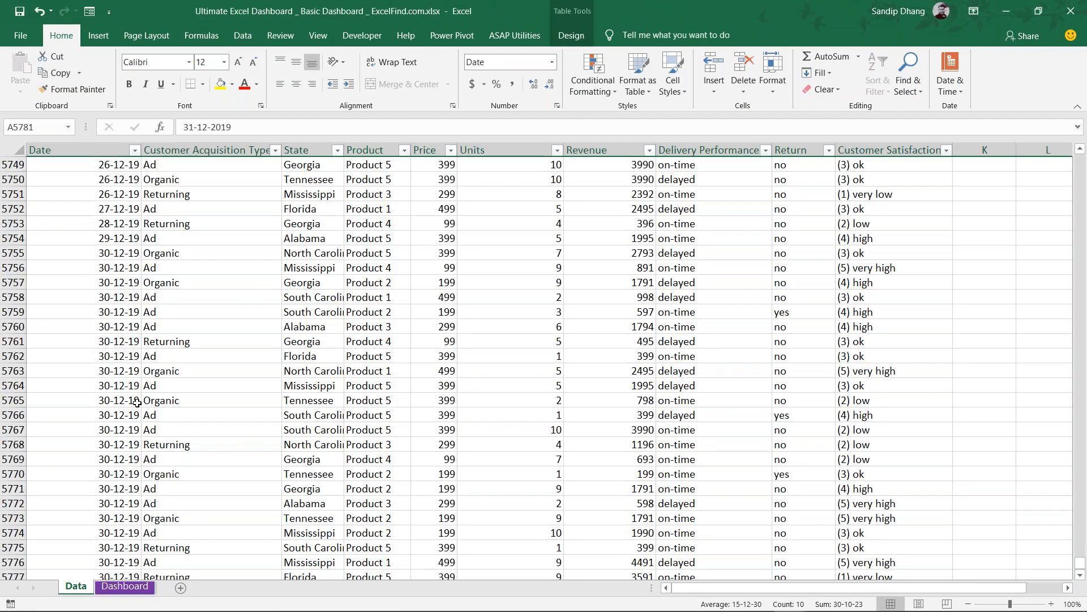
scroll(132, 410, down, 4)
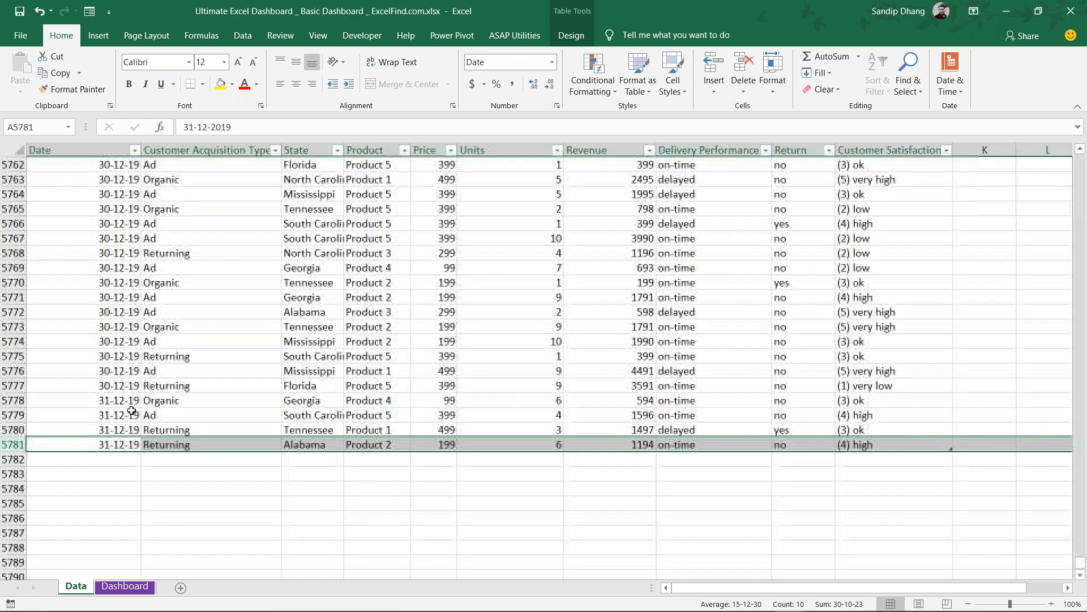
key(ctrl+Home)
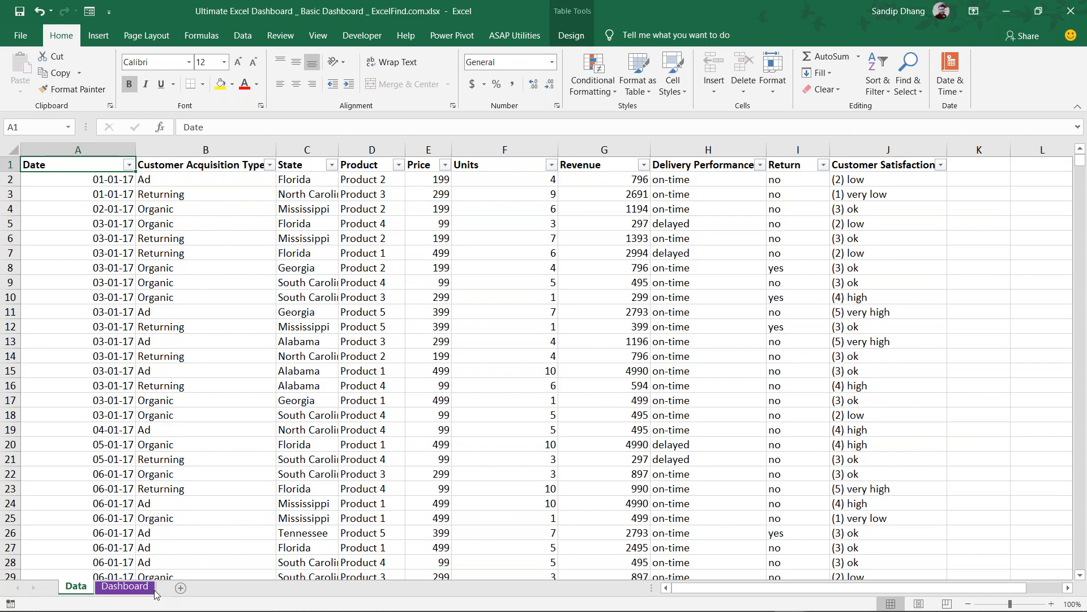
Filter the workbook's Dashboard sheet to Product 1 and check the filter options of the Customer Satisfaction chart
click(126, 587)
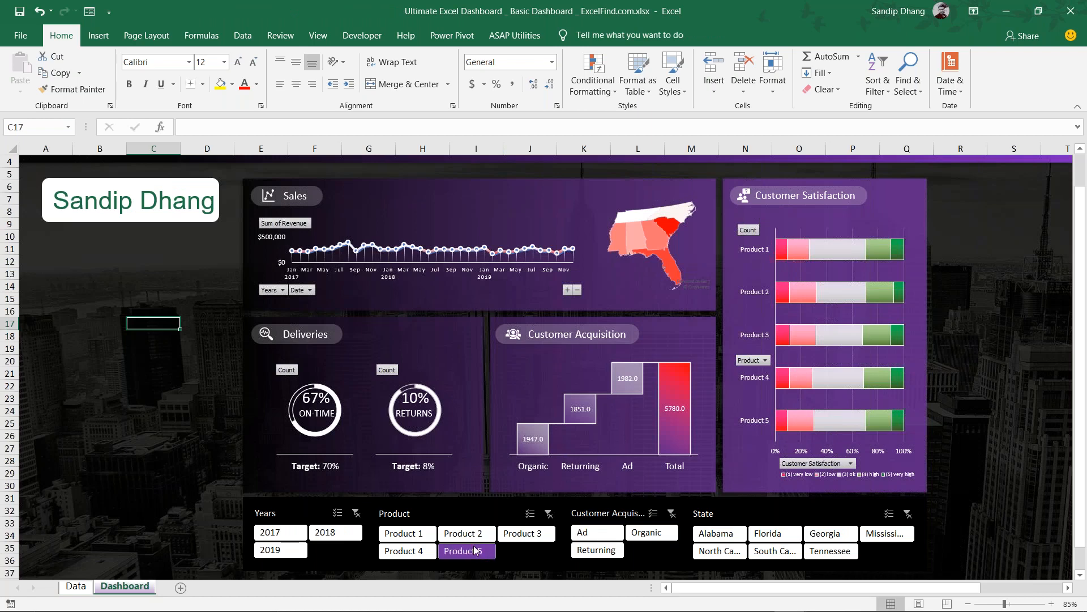
click(420, 540)
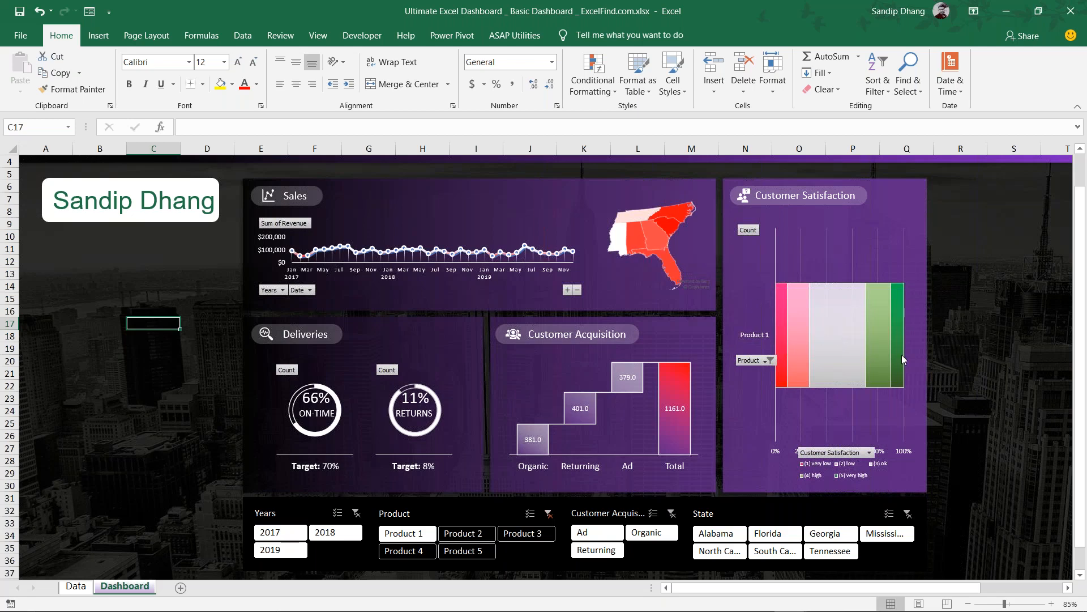
click(867, 452)
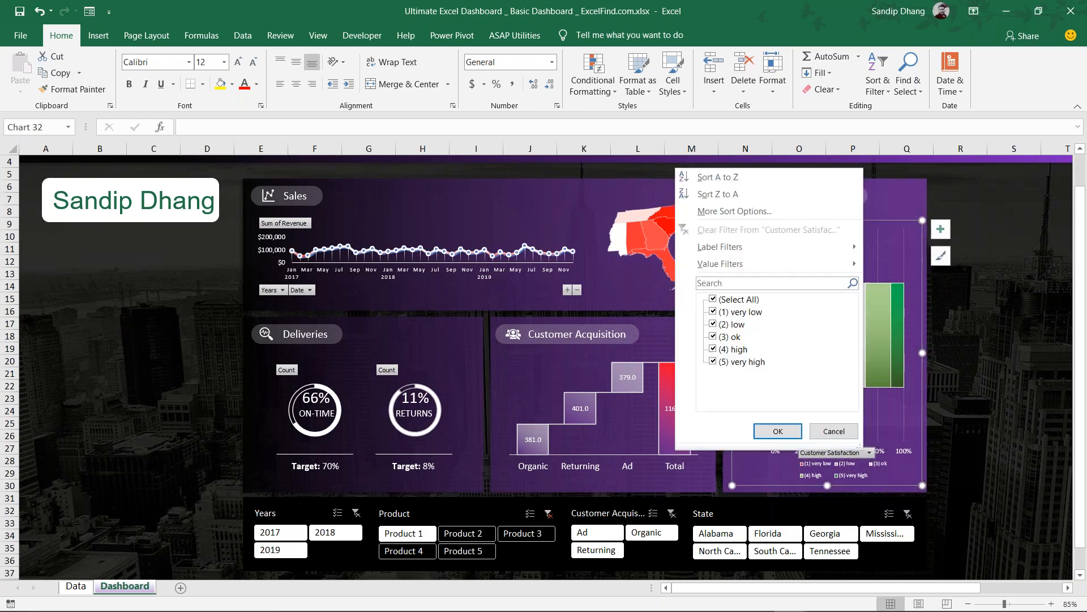
click(839, 433)
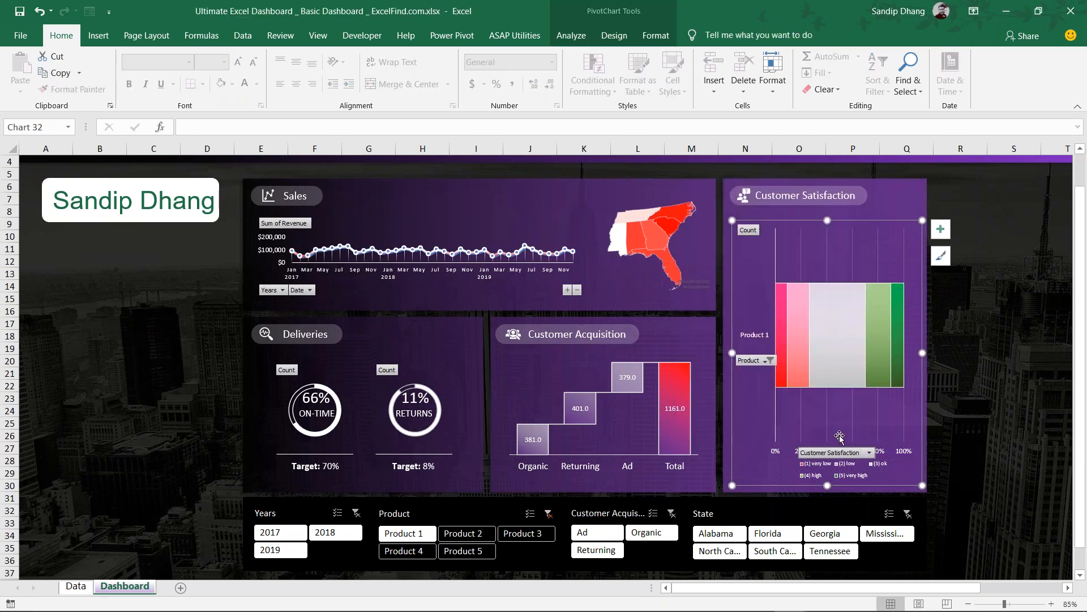
Try shrinking the legend of the Customer Satisfaction chart and stretch it back to about its original height
click(844, 463)
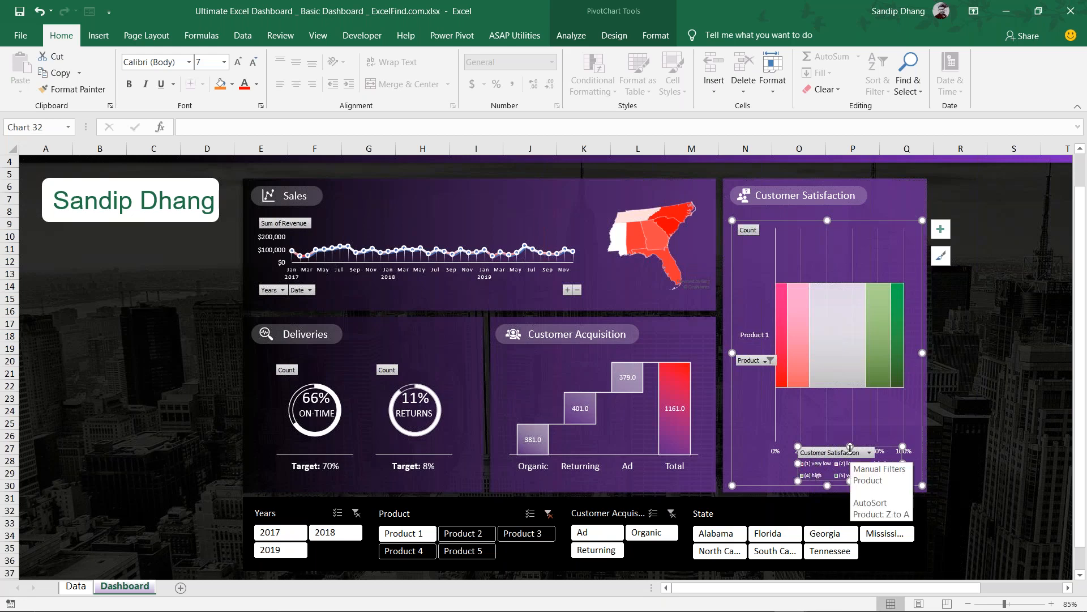
drag(850, 447, 851, 468)
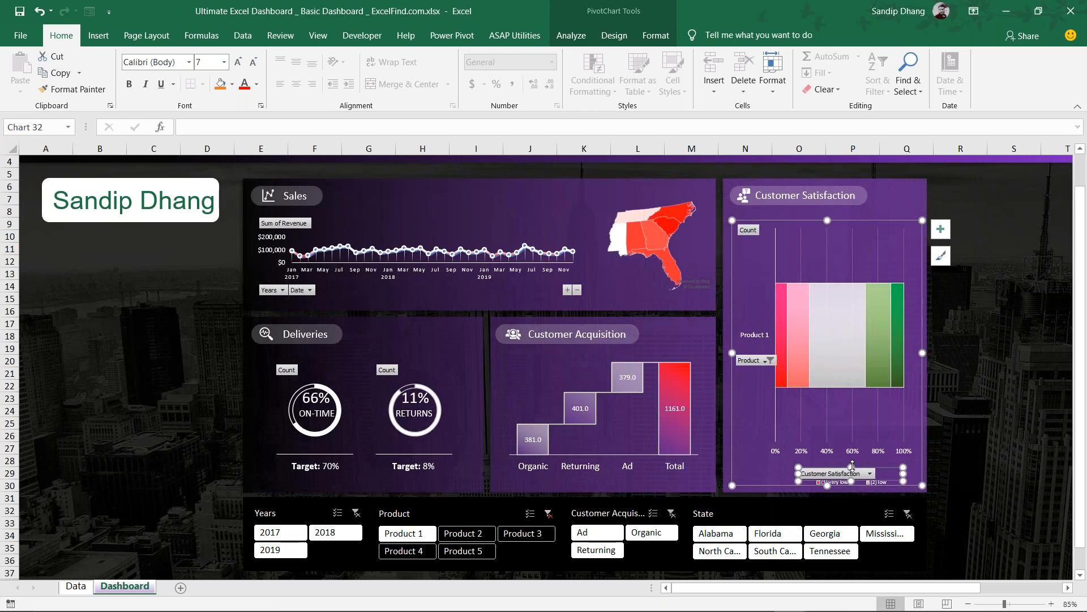
drag(854, 445, 853, 444)
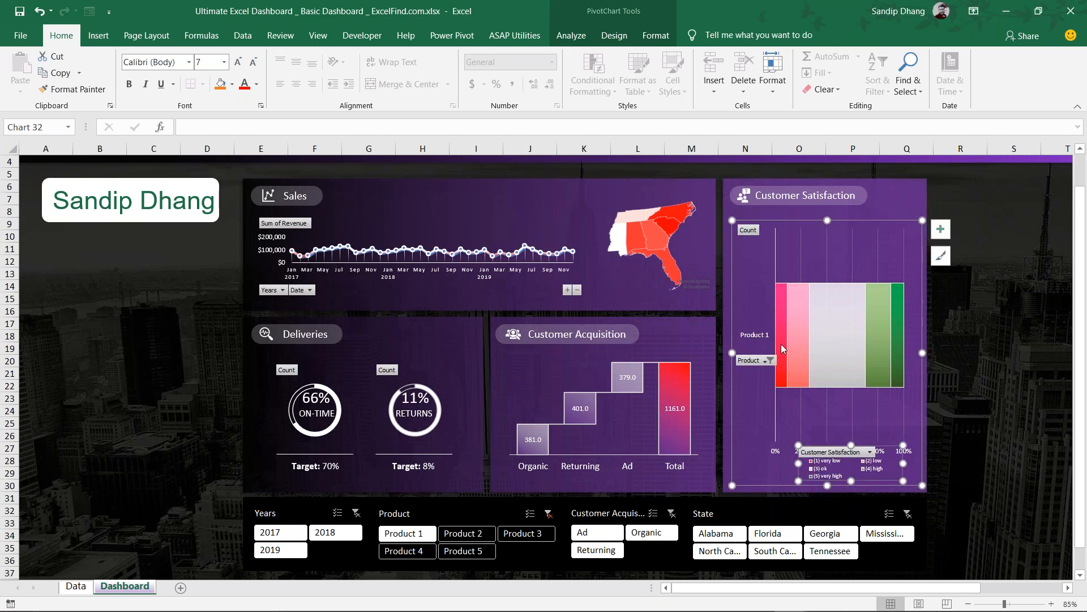
Filter the Product 1 dashboard to the Ad acquisition type and view Florida and North Carolina in turn
mouse_move(784, 349)
mouse_move(901, 360)
click(610, 531)
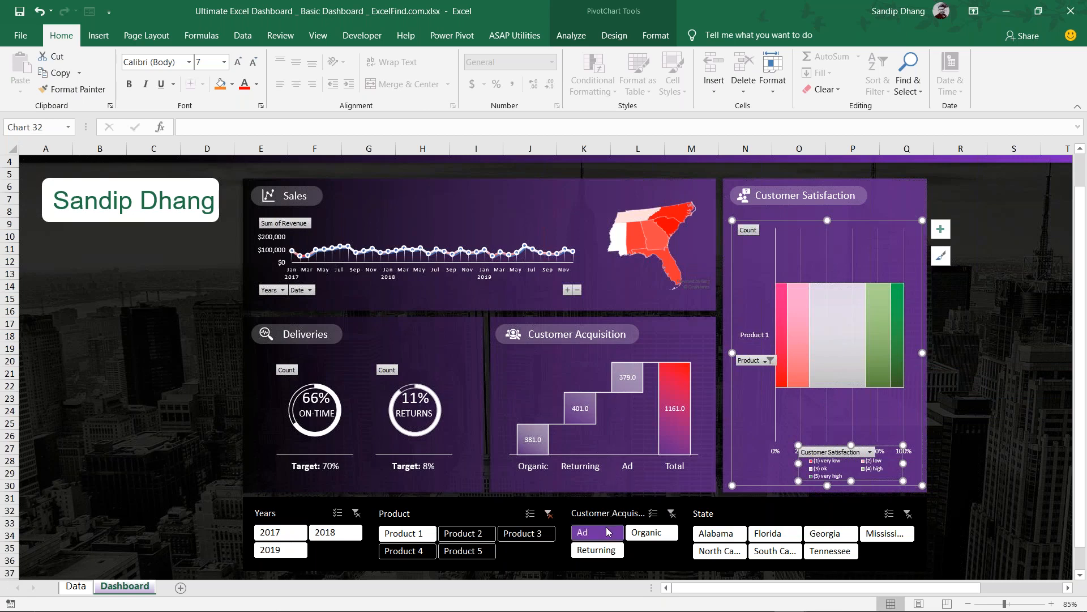
click(768, 533)
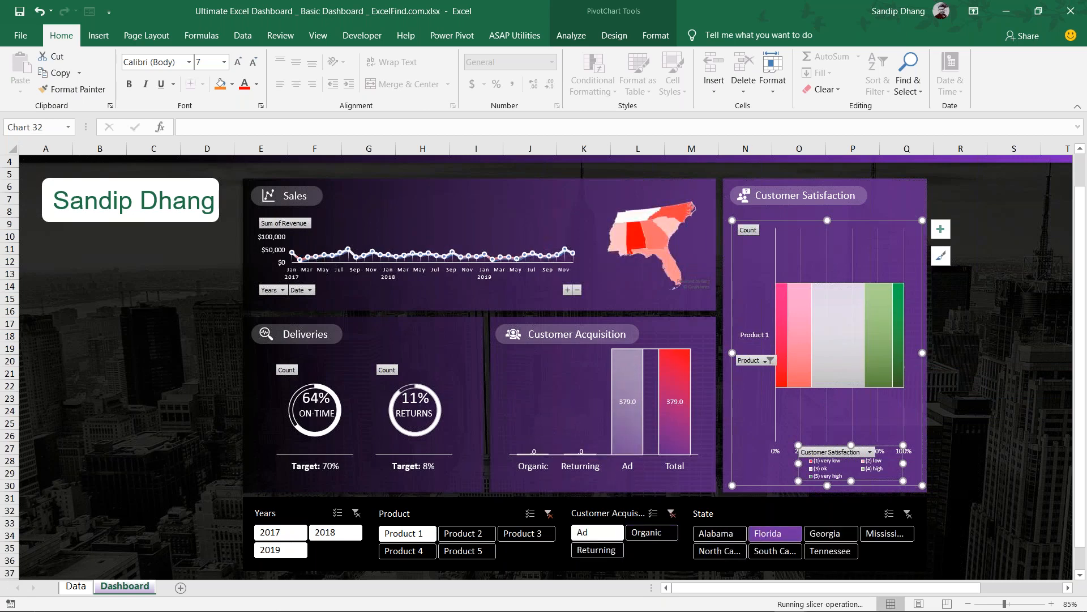
click(734, 551)
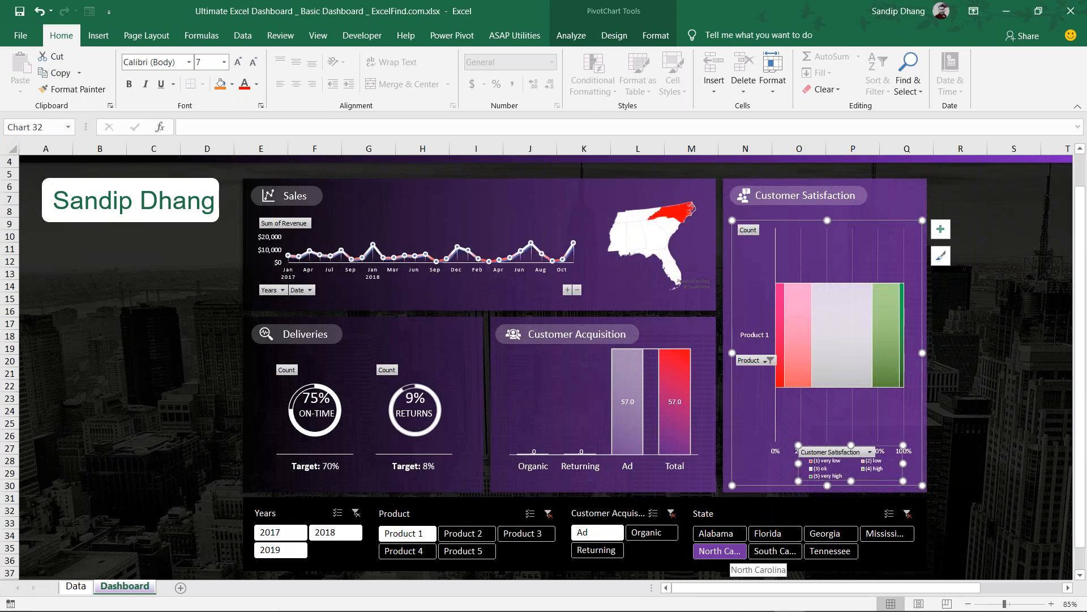
In Excel.xlsx, move the female percentage box off the dashboard, test it with the Priority ship mode, and restore both
key(alt+Tab)
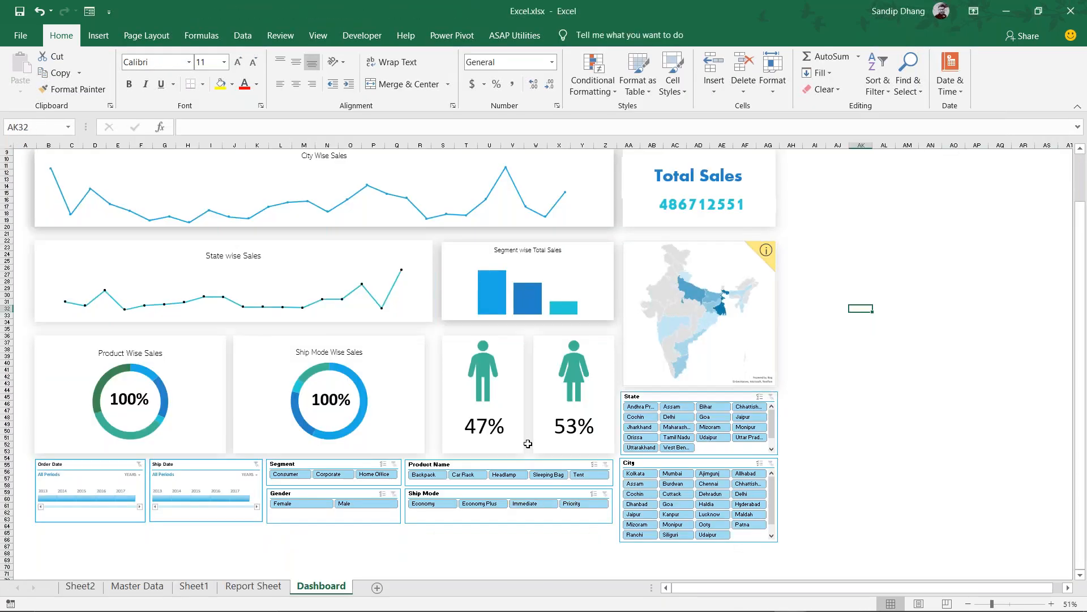
click(571, 431)
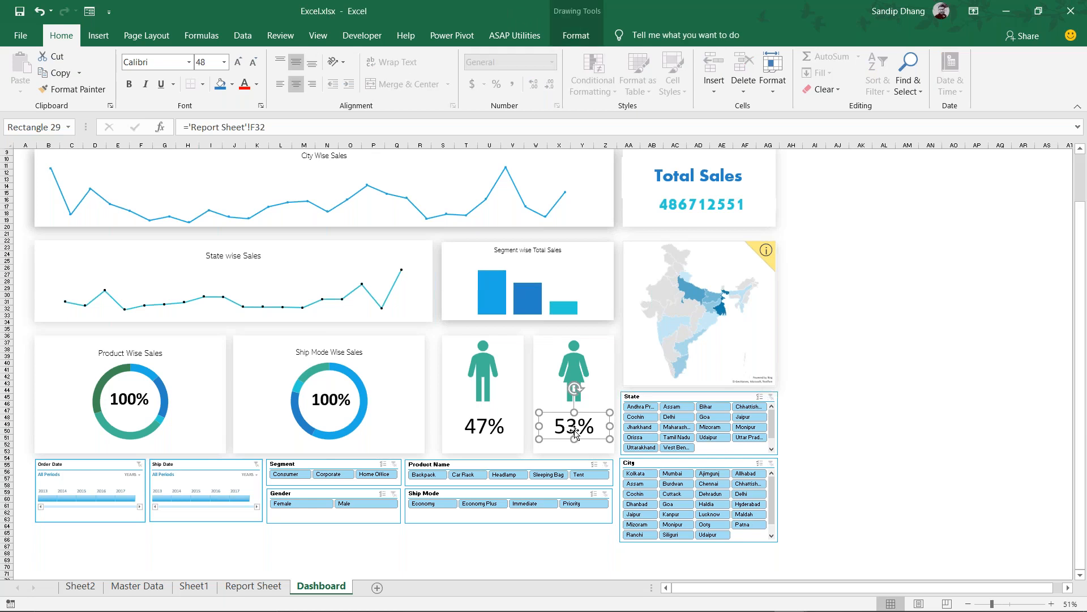
drag(589, 412, 893, 239)
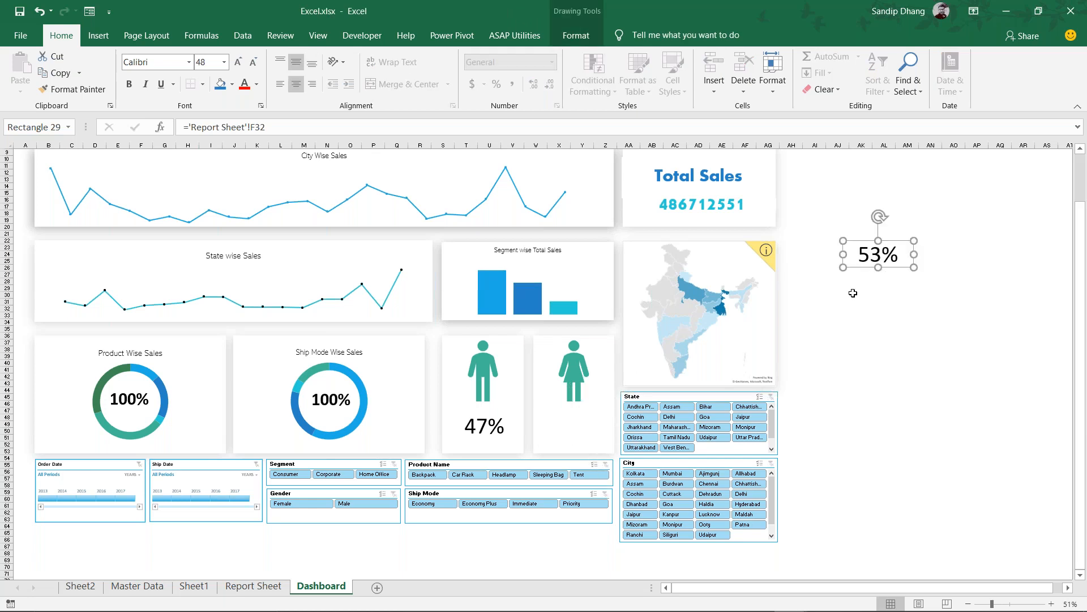
click(575, 504)
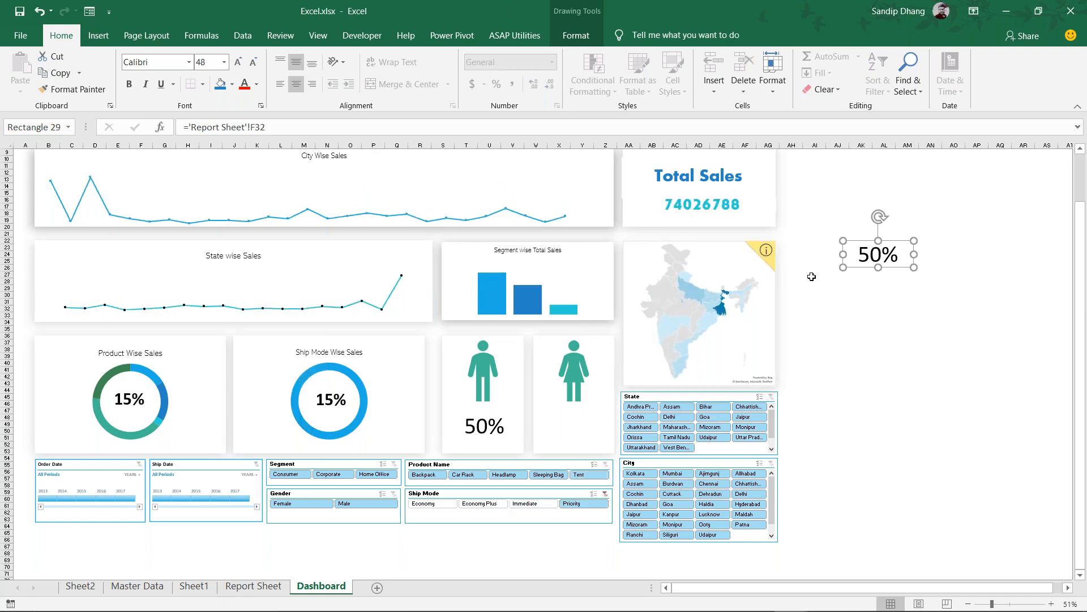
key(ctrl+z)
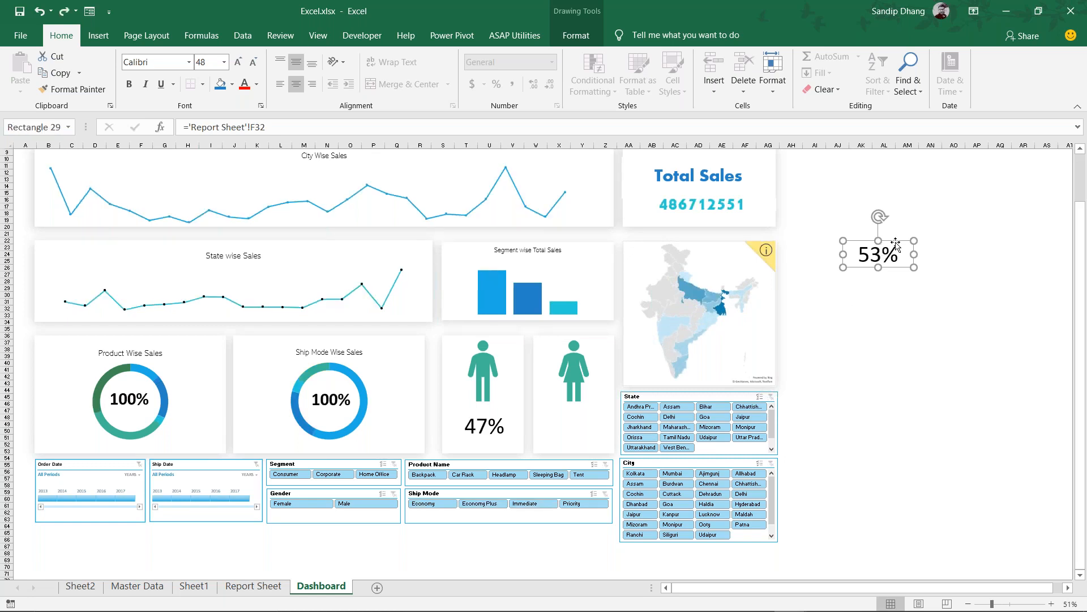
drag(895, 244, 592, 416)
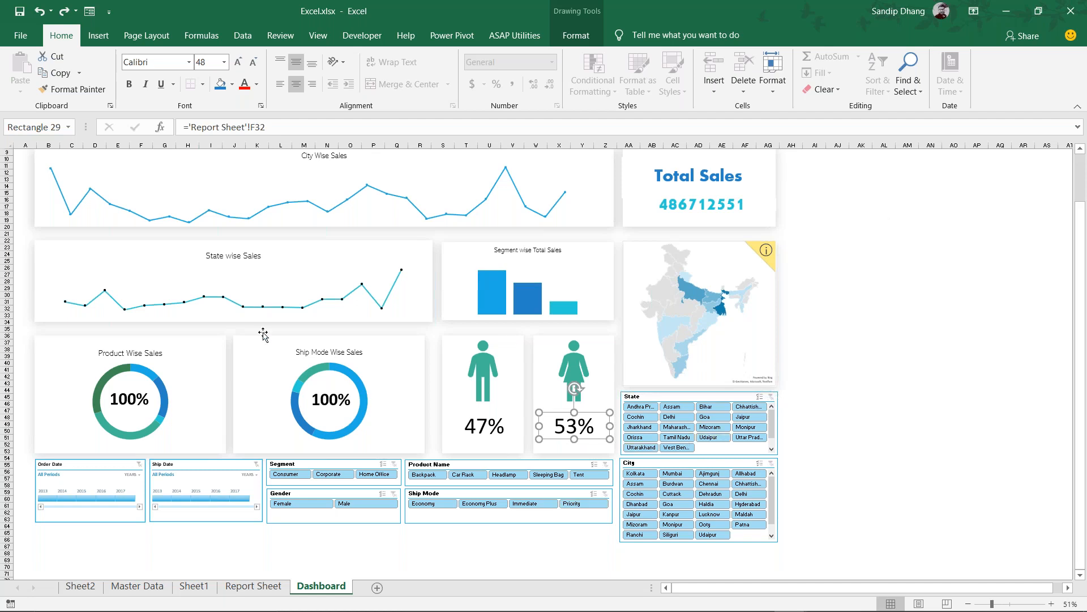
Examine the PivotTables and percentage cells on the Report Sheet that feed the dashboard
click(277, 586)
scroll(391, 349, down, 9)
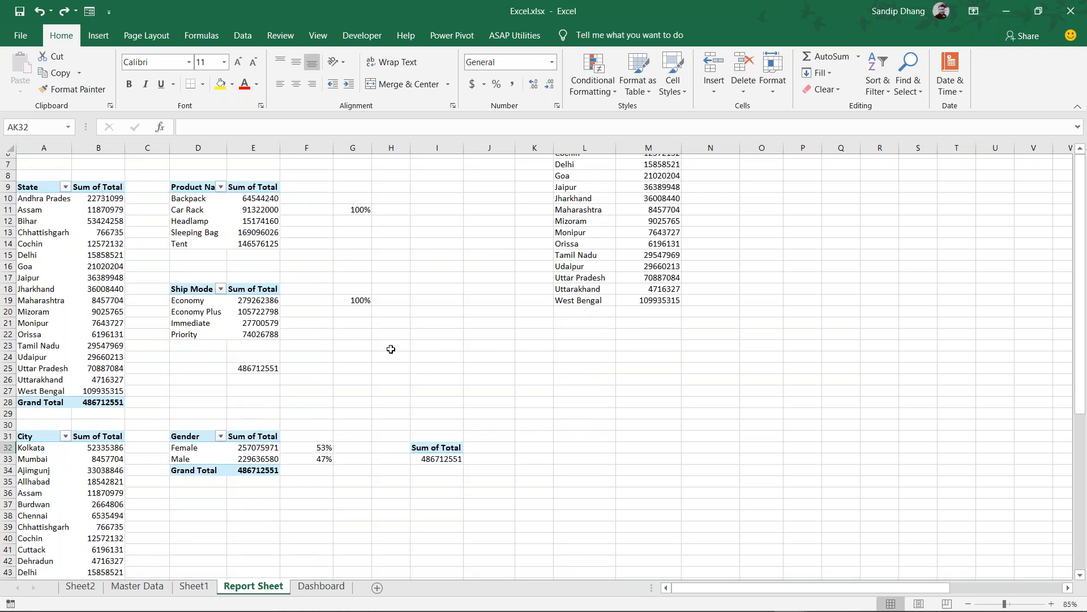
scroll(391, 349, up, 9)
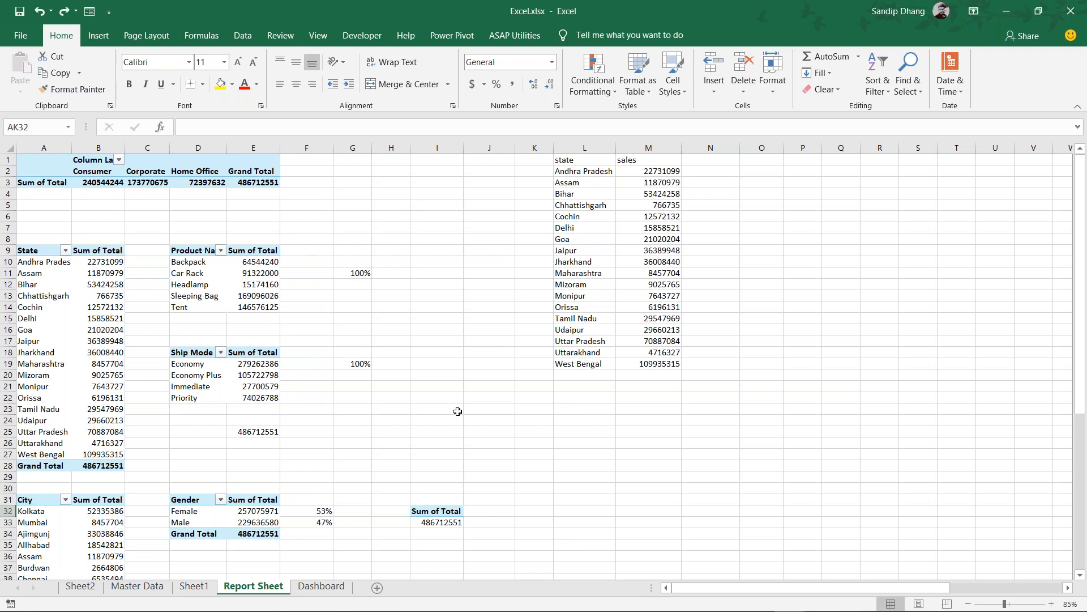
scroll(457, 411, down, 4)
scroll(456, 411, up, 2)
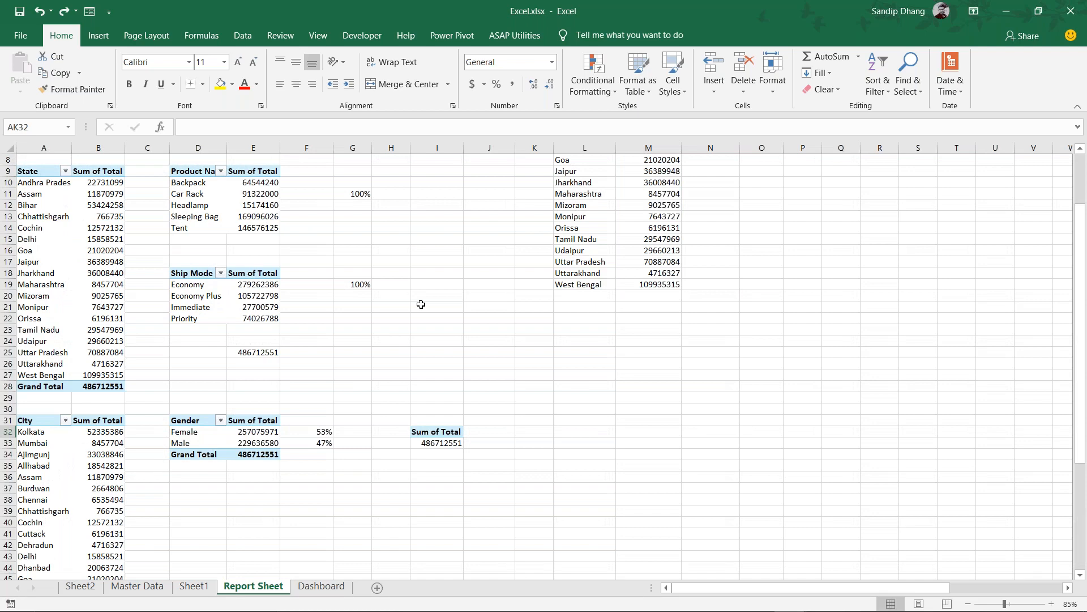
scroll(421, 304, up, 3)
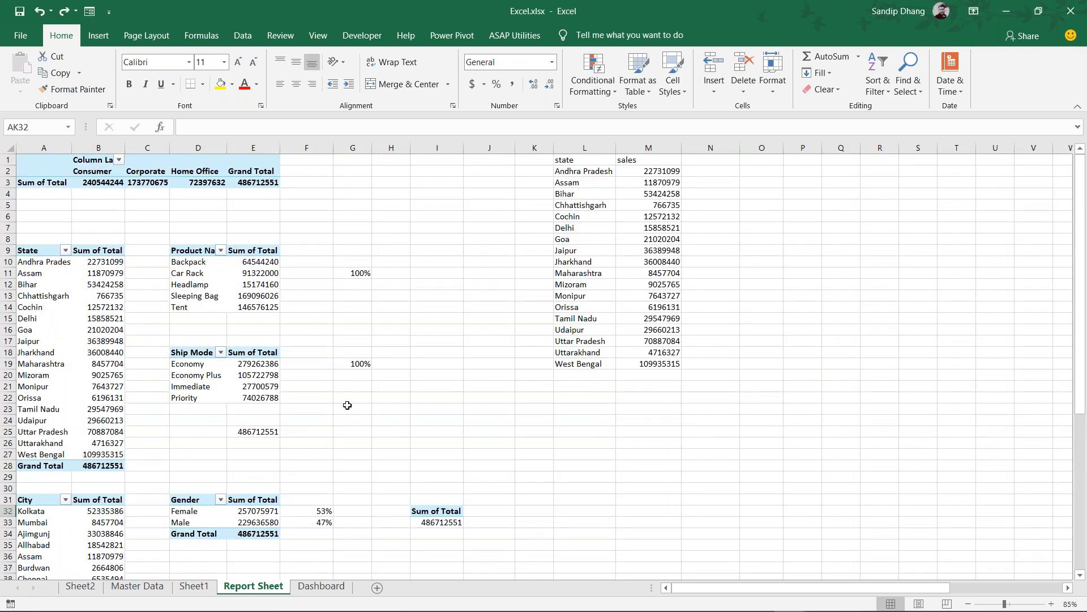
Return to the Dashboard sheet and inspect the Ship Mode chart group, the Total Sales label and the male and female percentage boxes
click(320, 585)
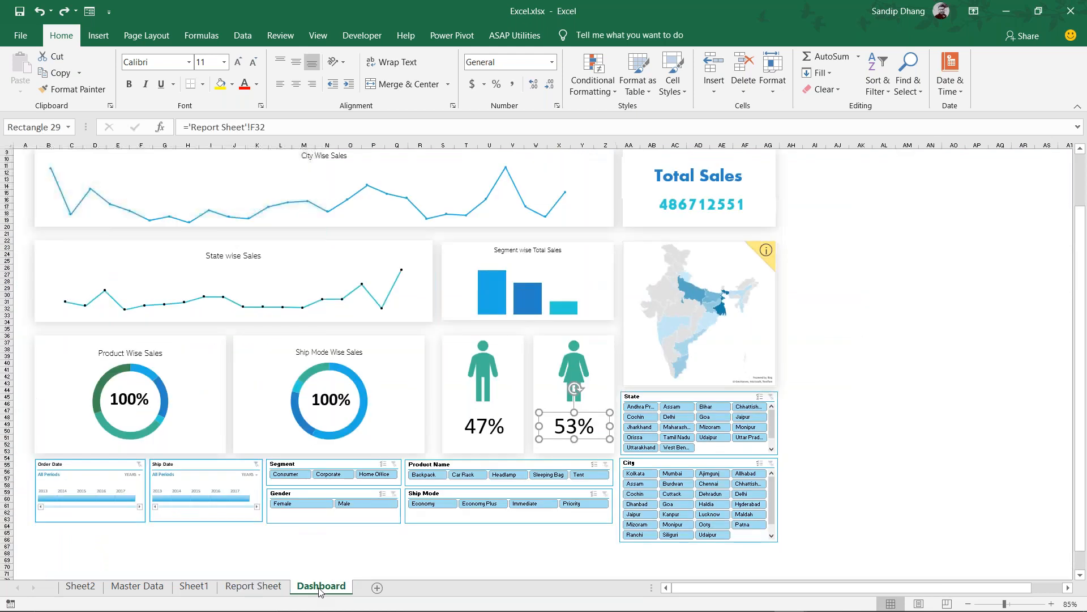
scroll(411, 337, up, 3)
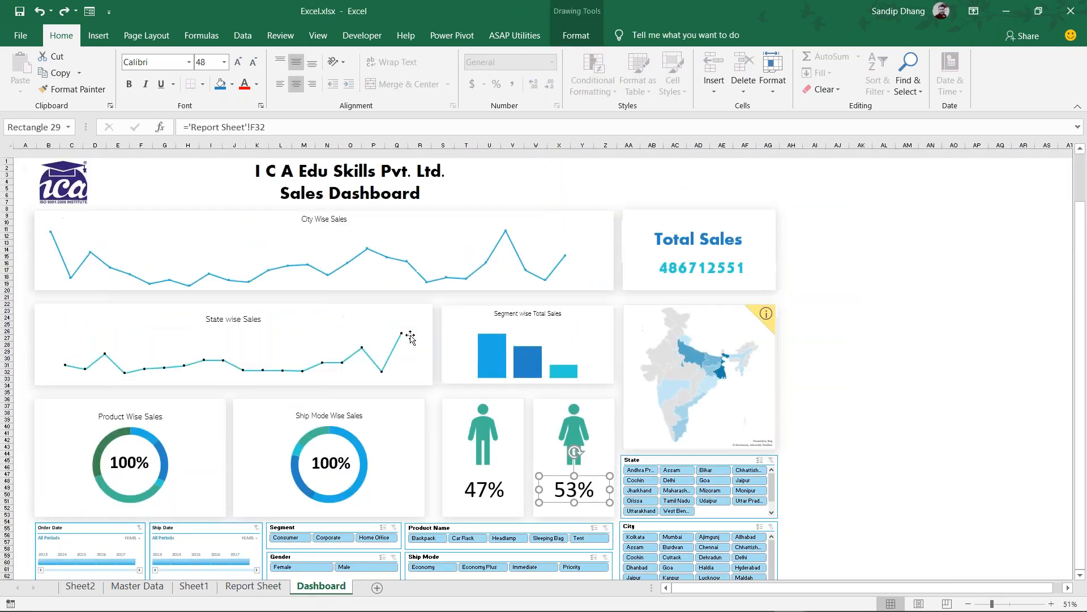
mouse_move(490, 350)
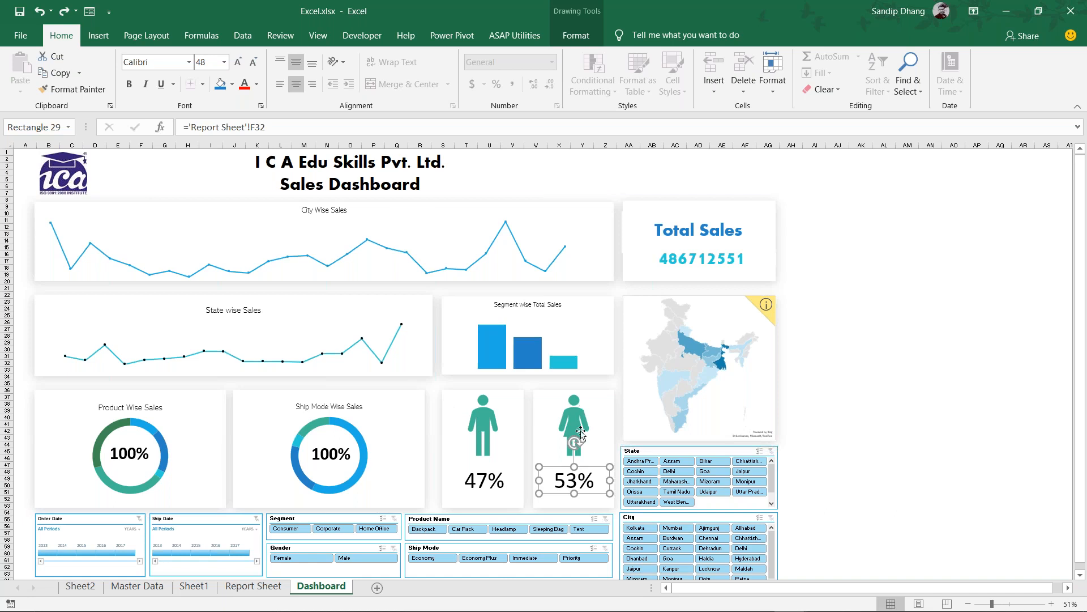
click(386, 424)
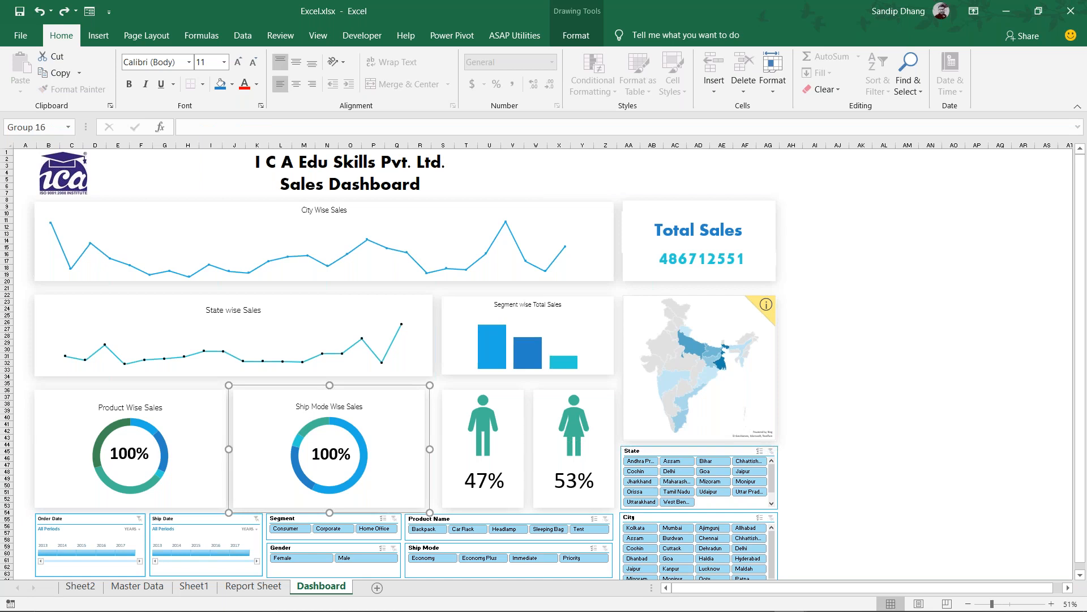
click(651, 222)
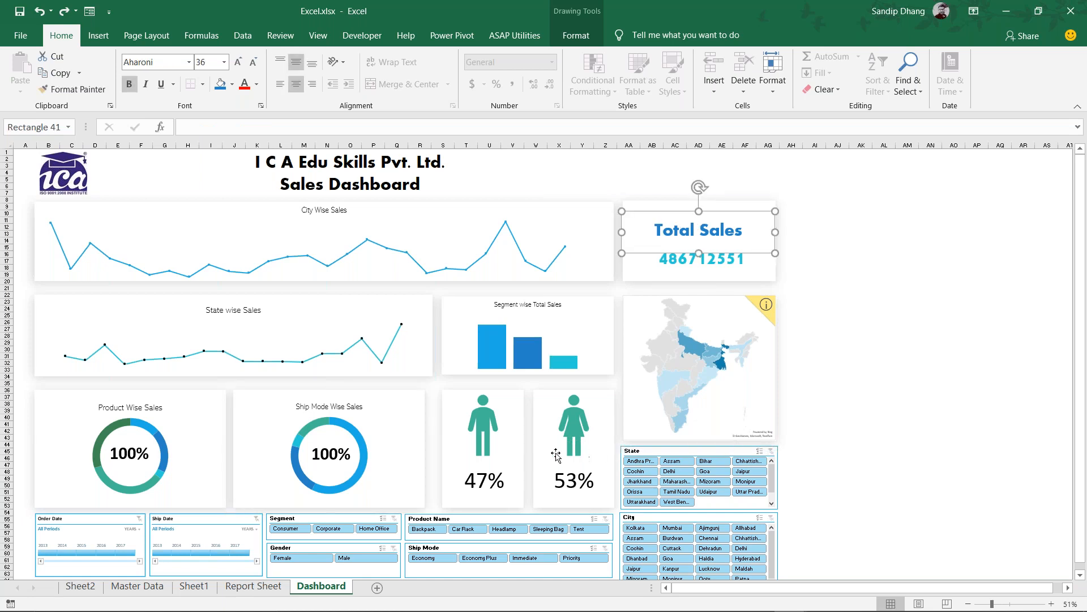
click(501, 470)
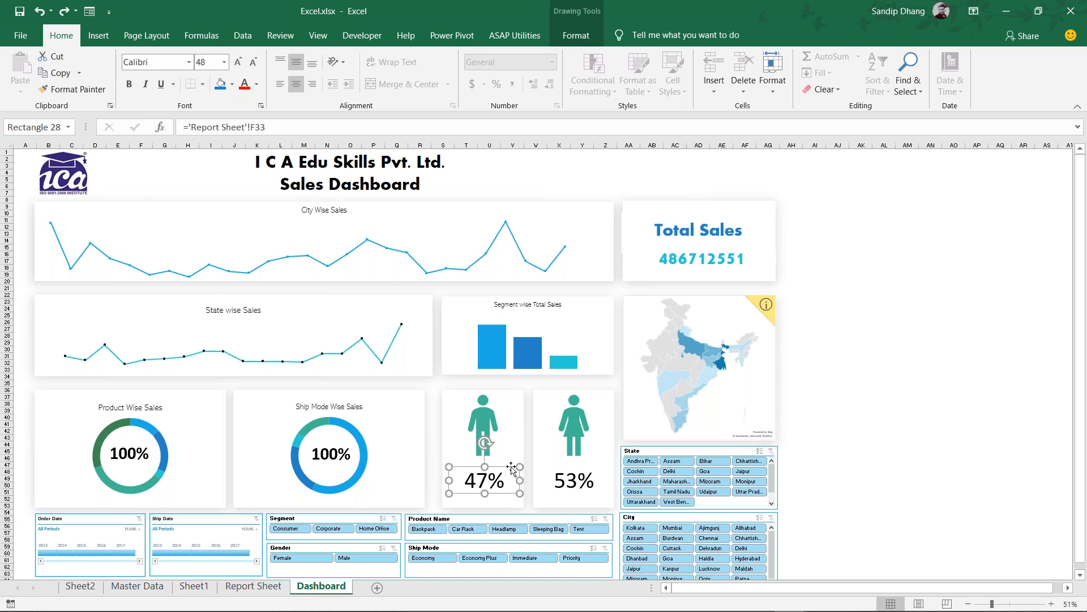
click(577, 474)
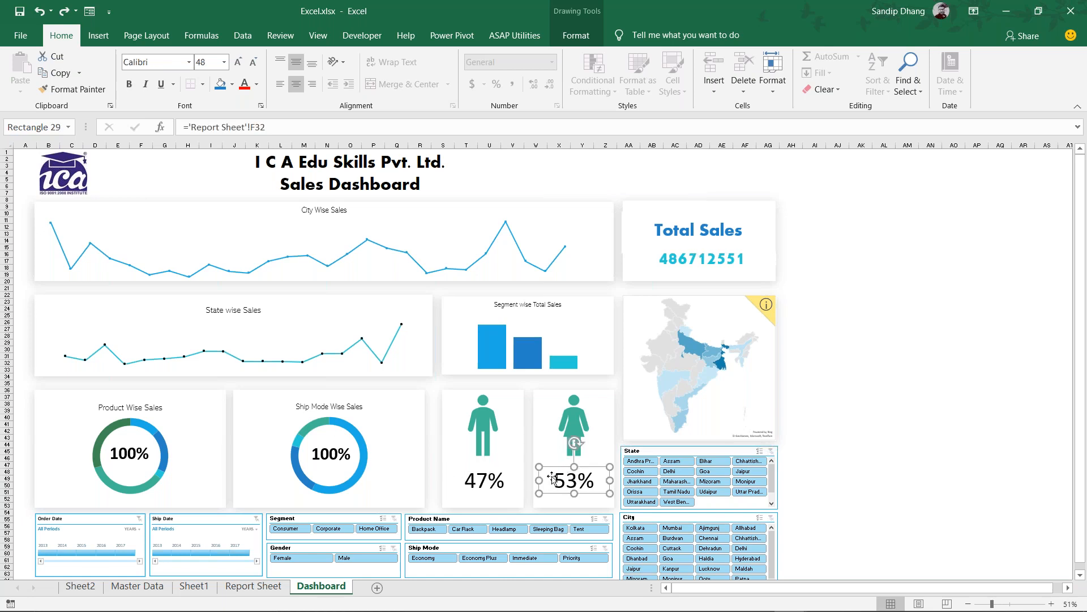
Add a new worksheet after Dashboard and fill all of its cells with white
click(752, 404)
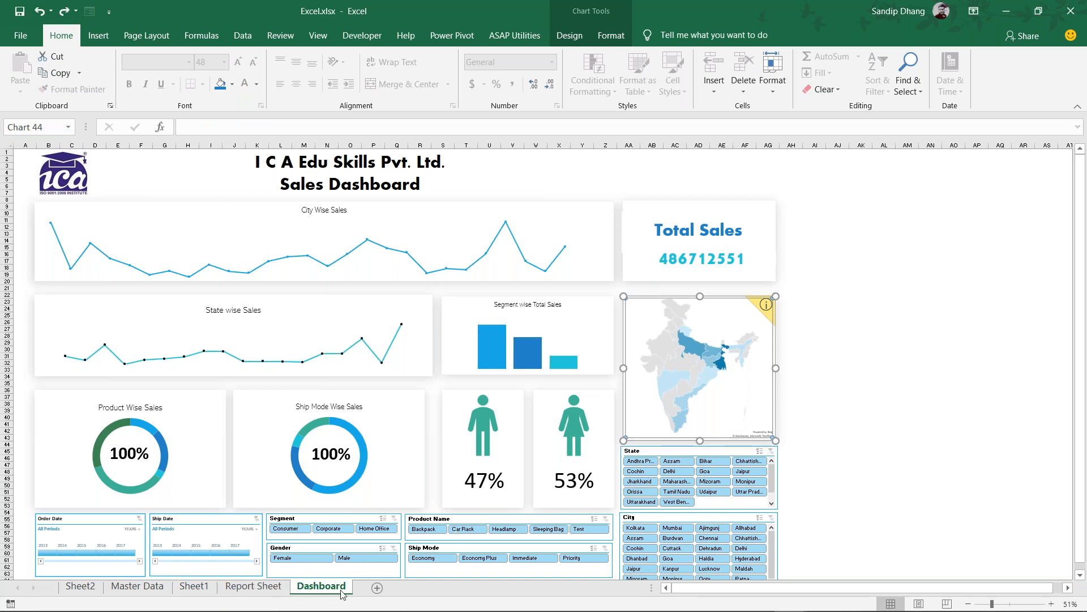
click(379, 588)
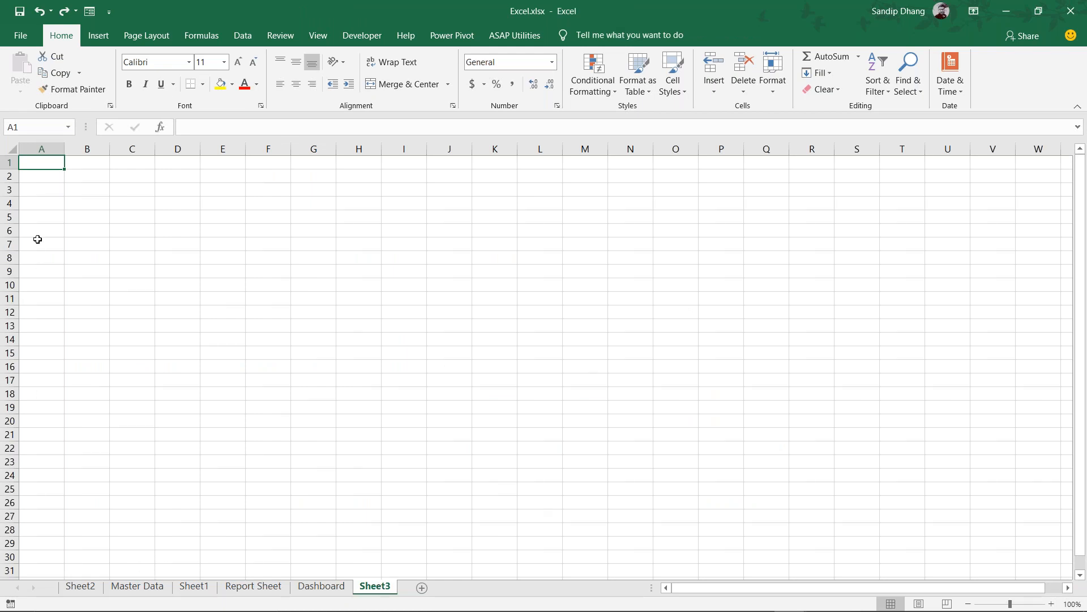
click(10, 150)
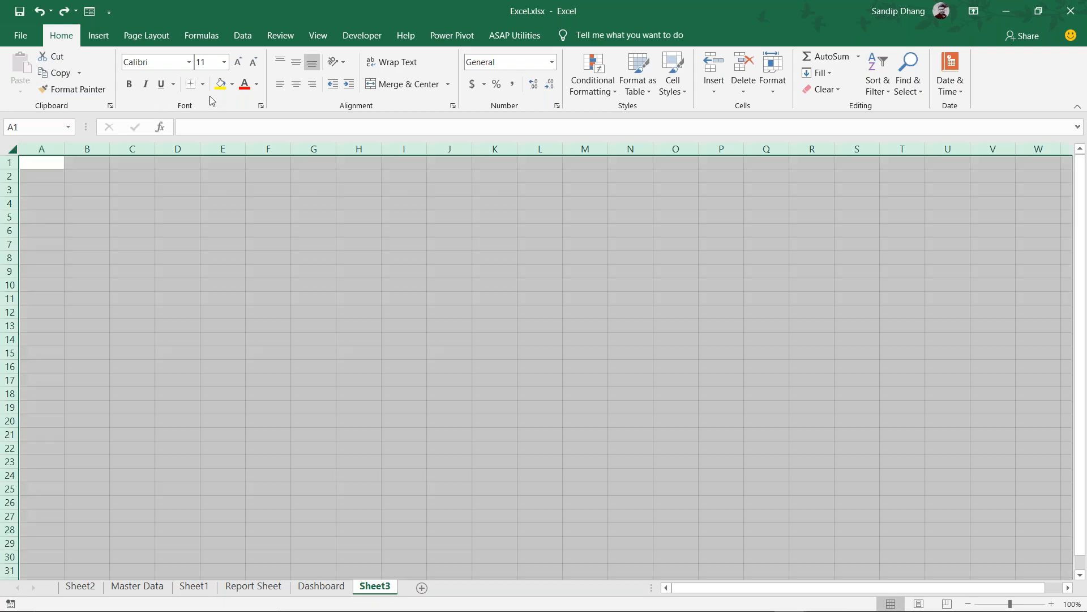
click(232, 85)
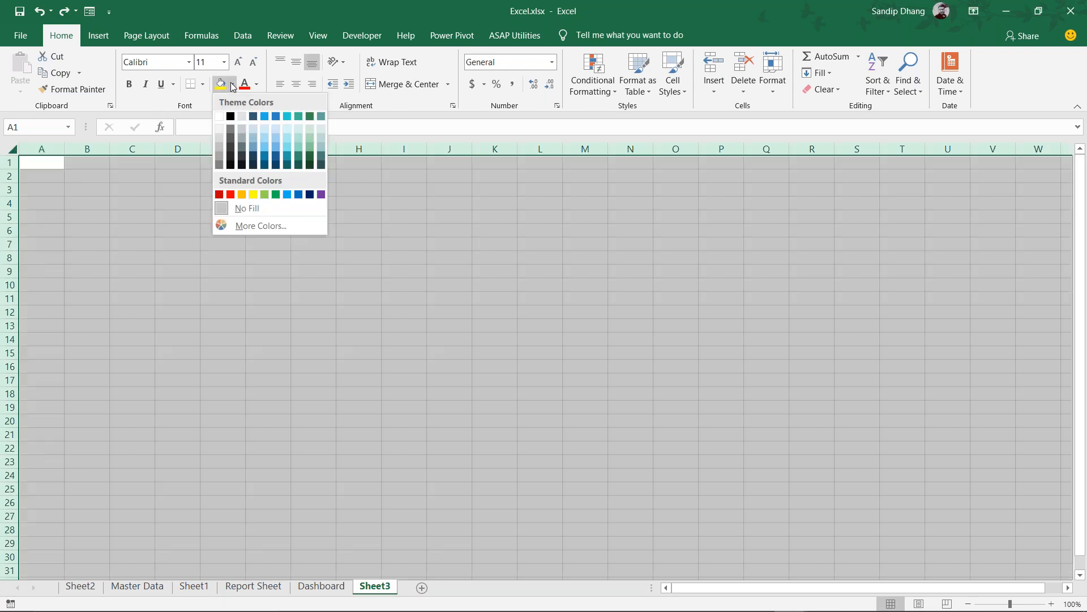
click(220, 116)
click(146, 208)
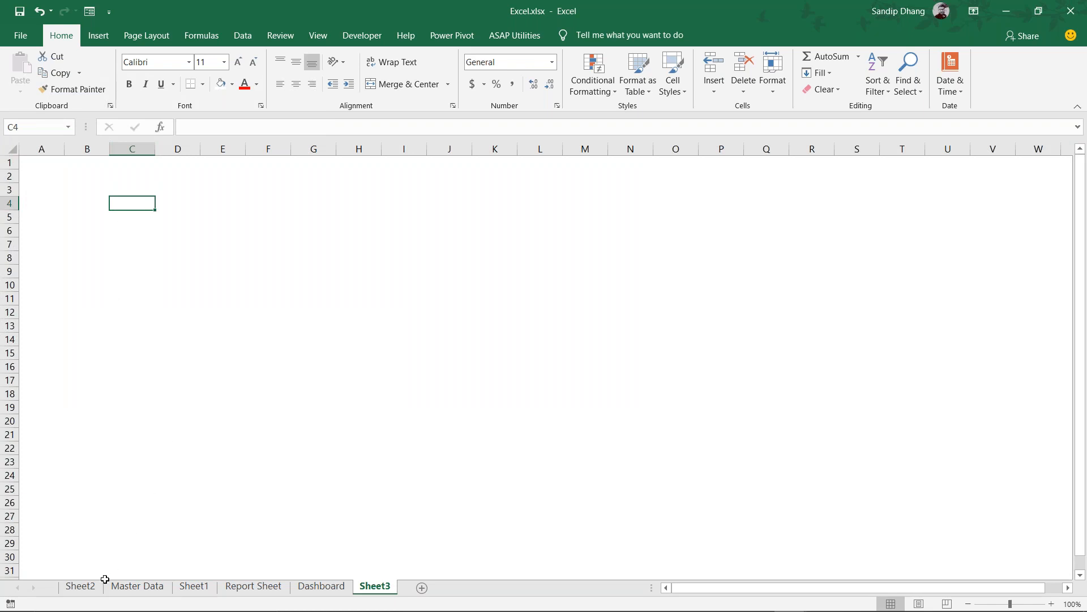
Glance at Master Data, then insert a PivotChart from the Data table at cell A1 of Sheet3
click(137, 588)
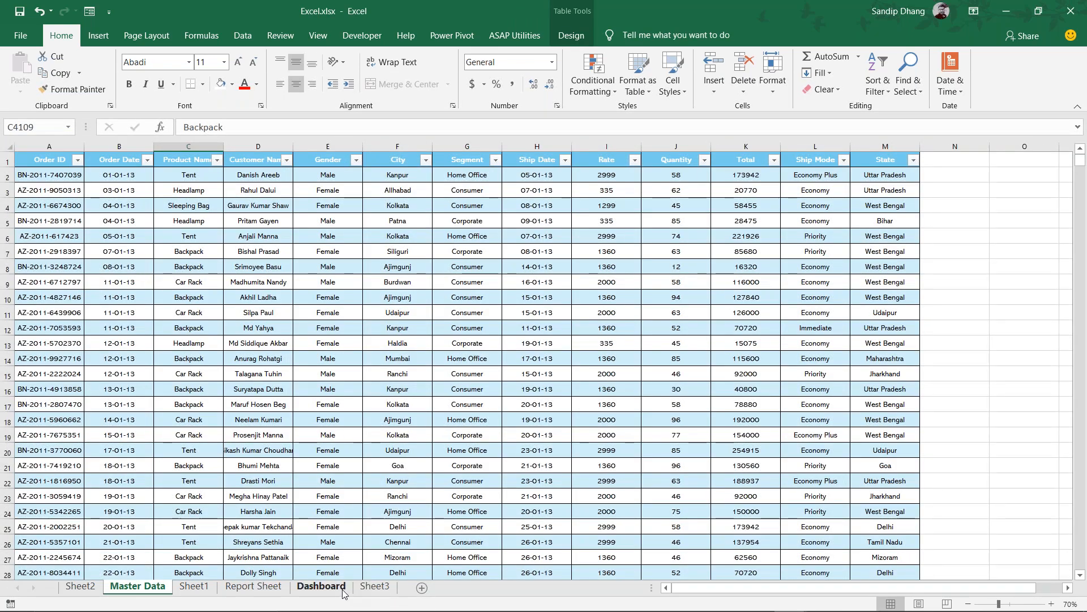
click(374, 587)
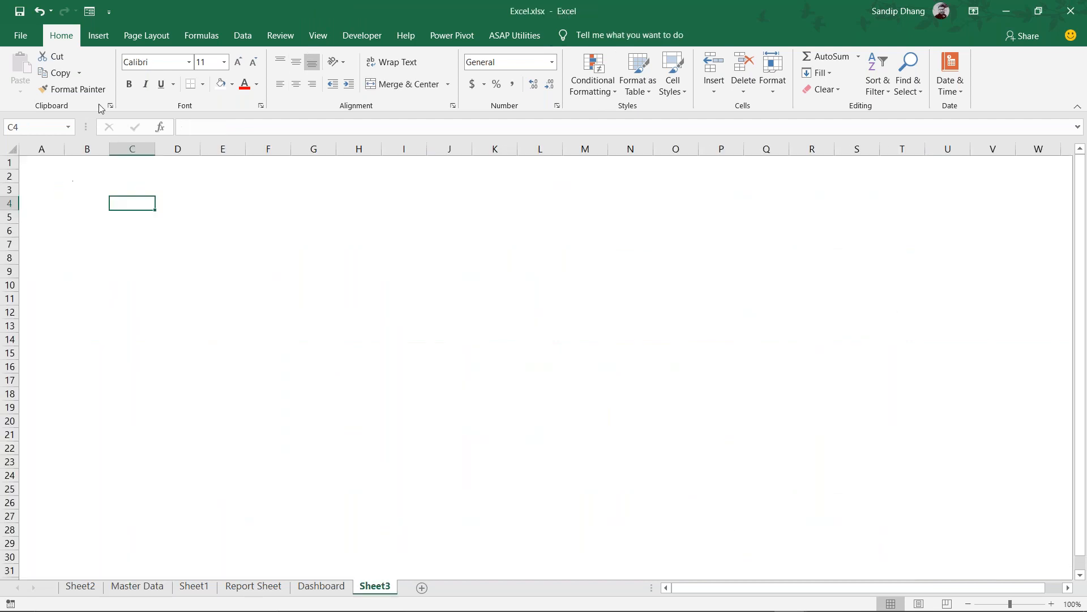
click(111, 41)
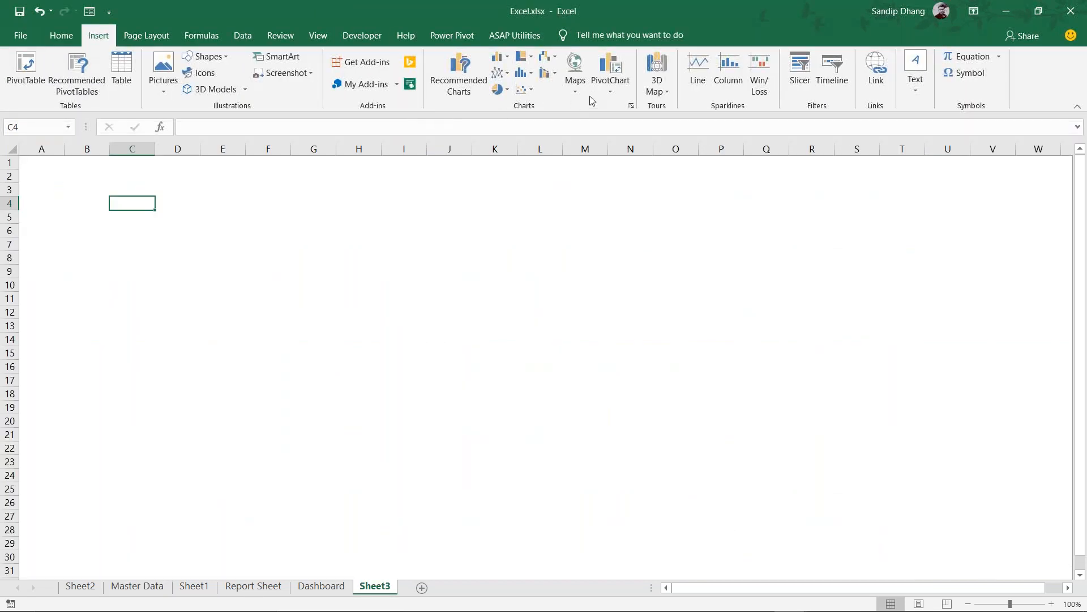
click(602, 81)
click(628, 107)
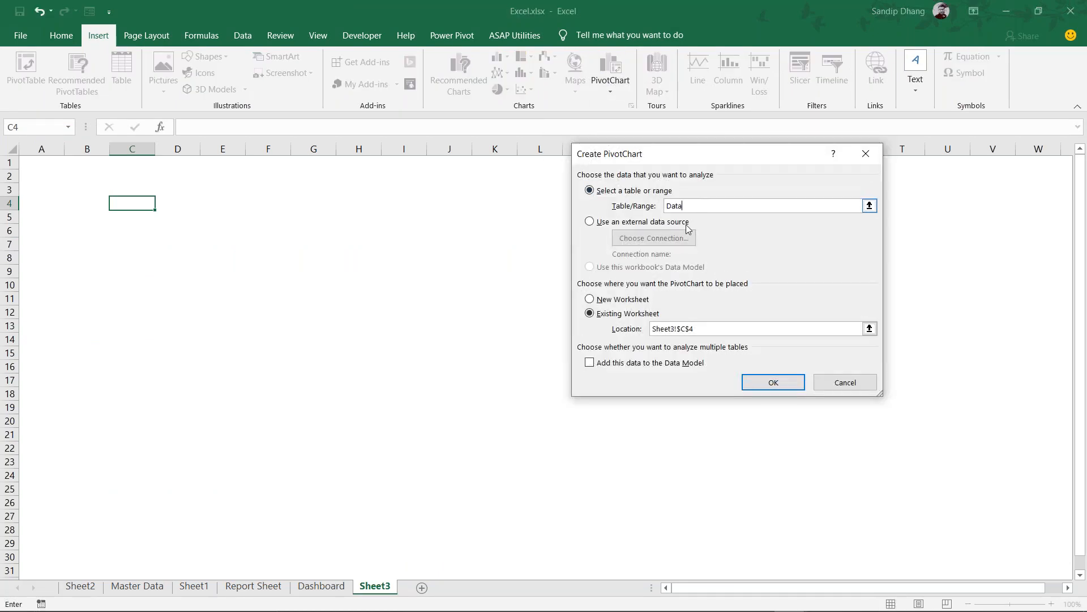
click(714, 329)
drag(715, 329, 650, 321)
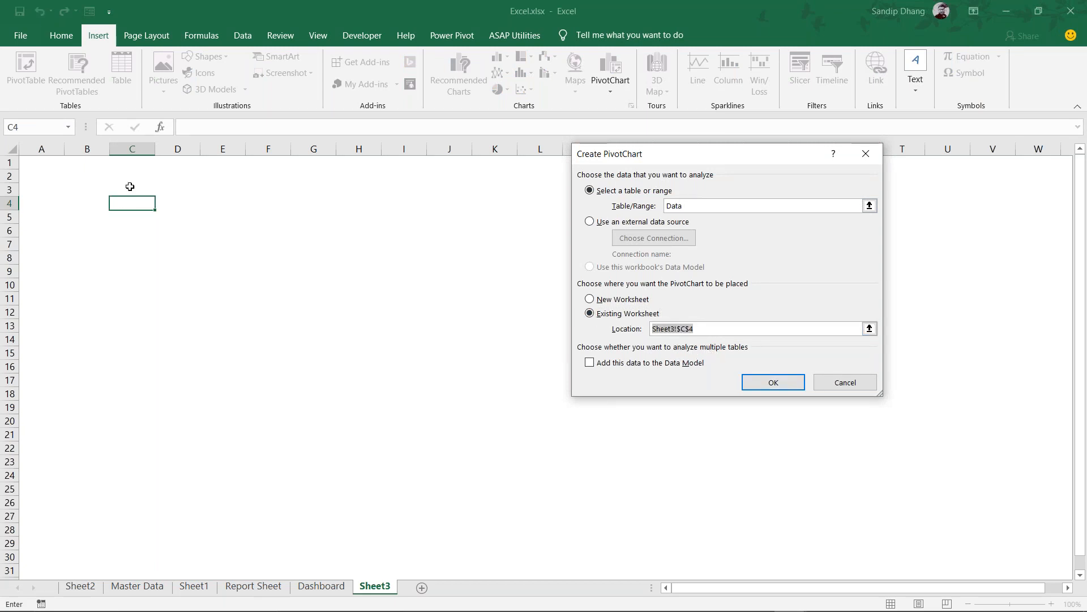
click(53, 159)
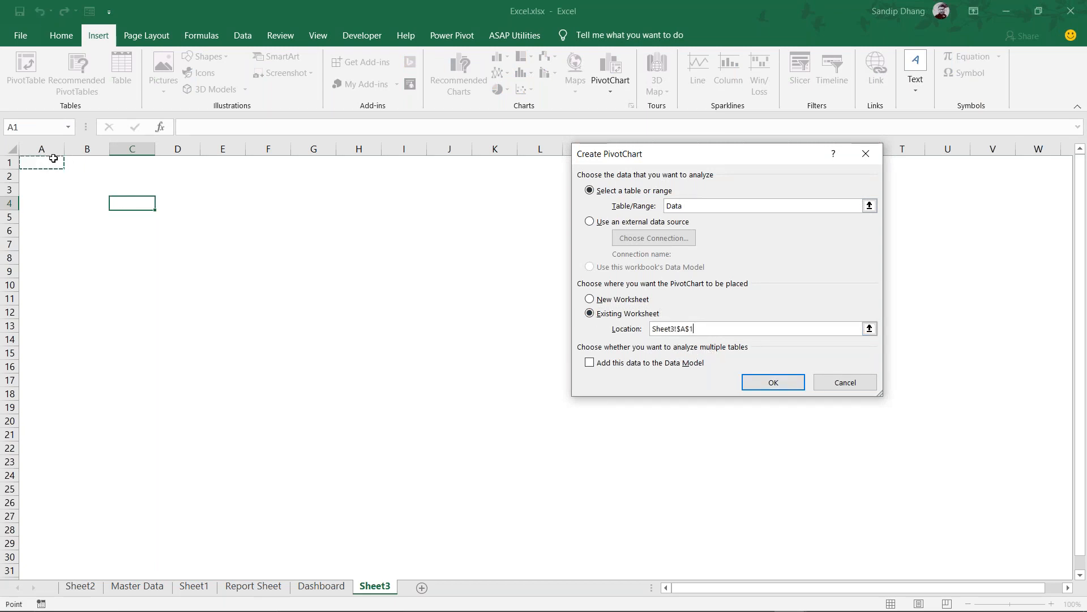
click(792, 388)
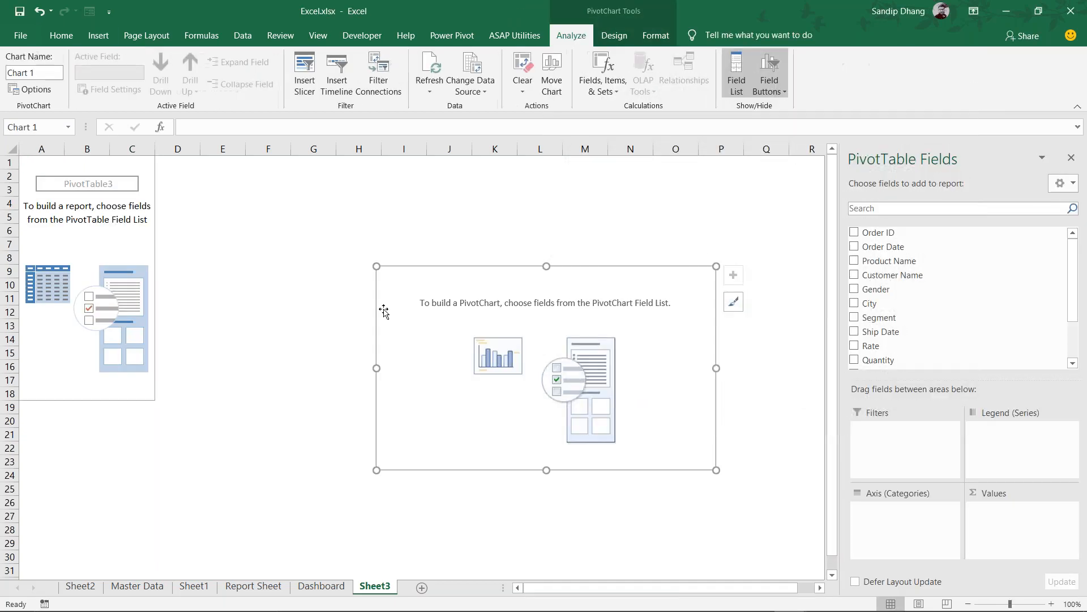
Move the empty PivotChart up beside its PivotTable and plot the sum of Total by Segment
drag(418, 279, 220, 173)
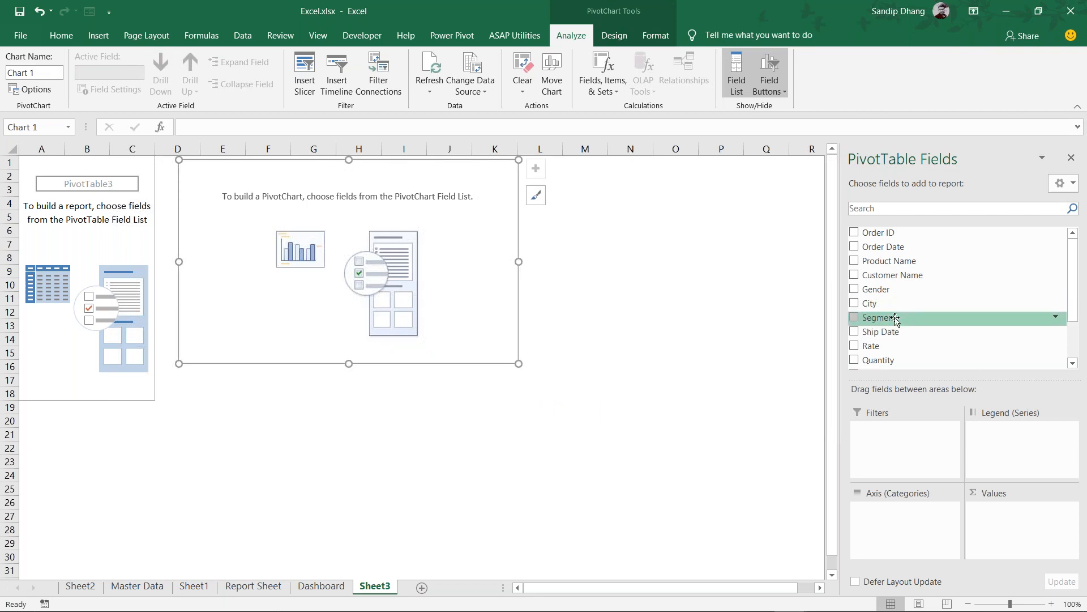
drag(895, 318, 935, 517)
scroll(886, 351, down, 2)
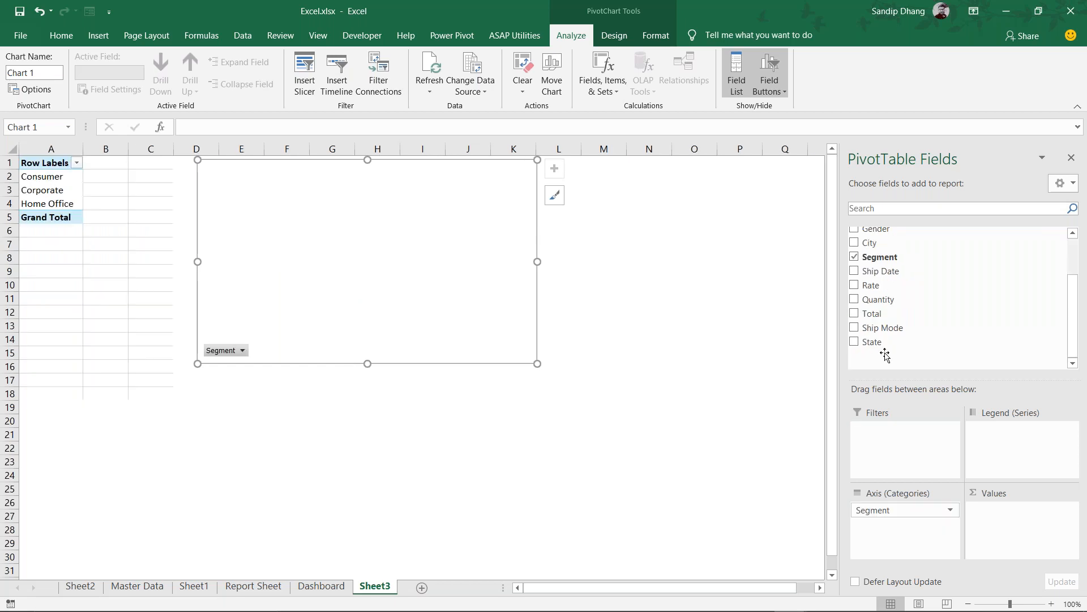
drag(892, 322, 985, 498)
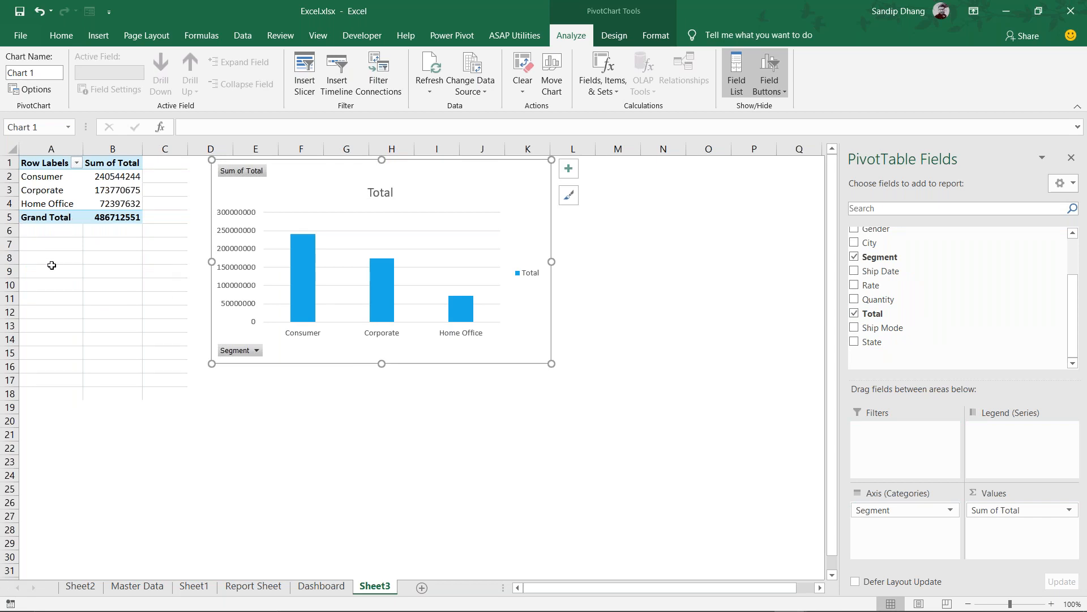
Copy the Segment PivotTable to A9 and replace Segment with Gender as the copy's row field
click(109, 290)
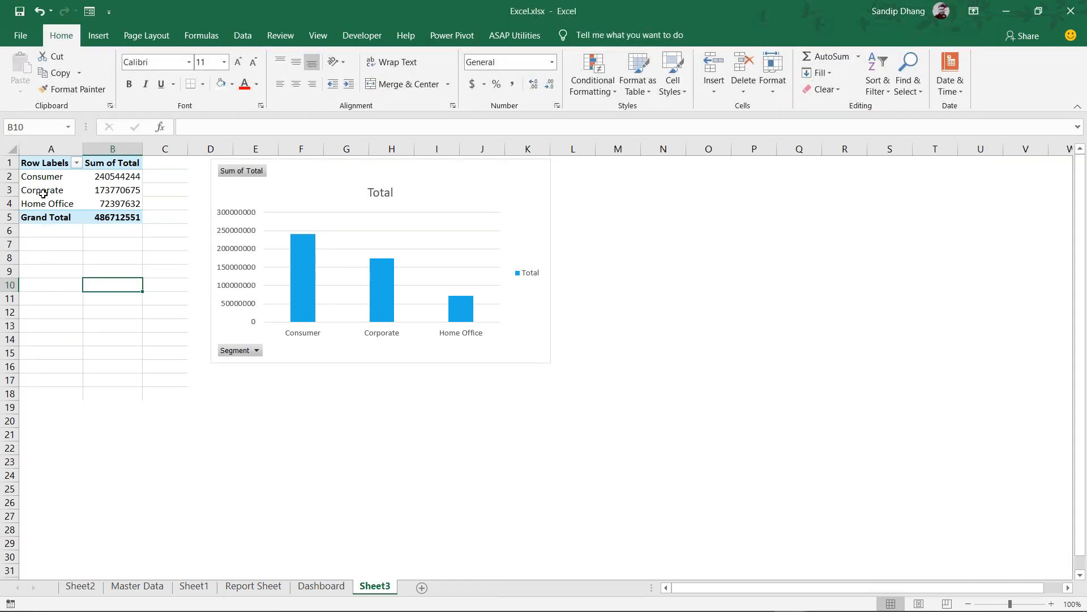
drag(47, 163, 108, 215)
key(ctrl+c)
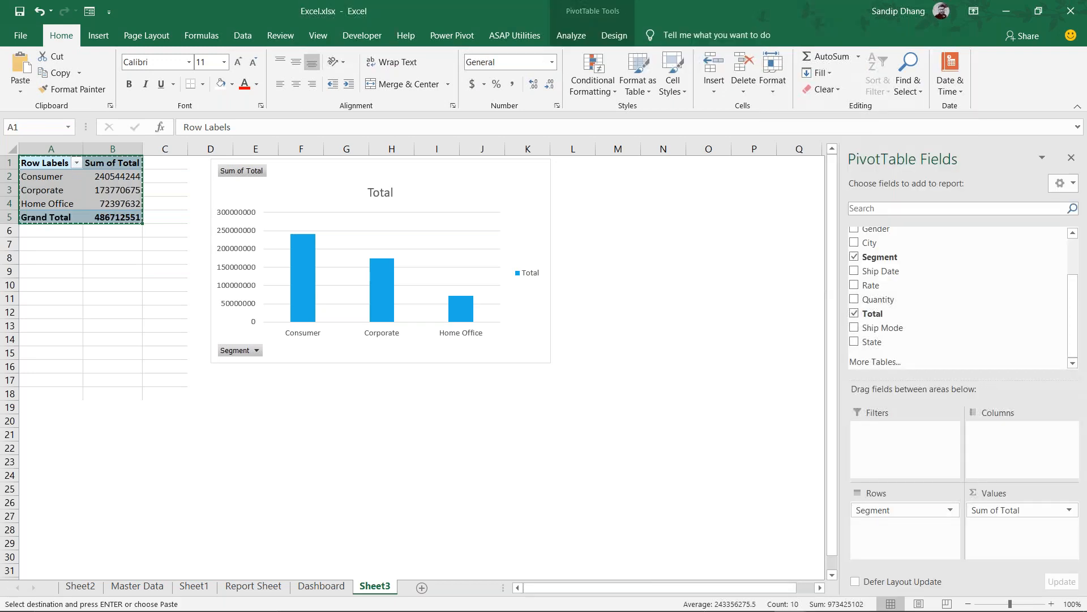
click(49, 272)
key(Return)
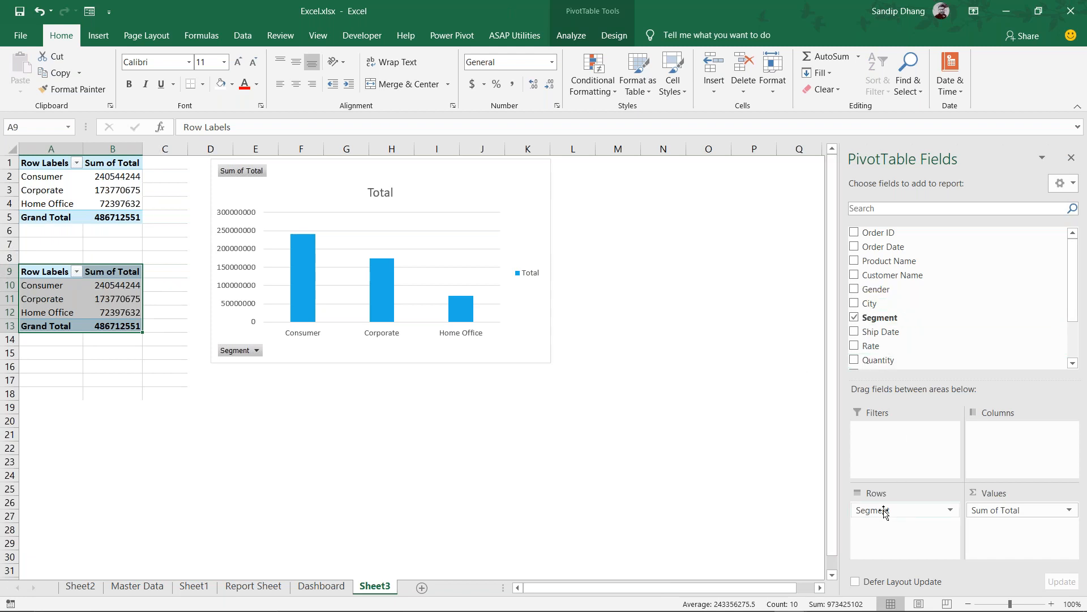
drag(872, 509, 758, 455)
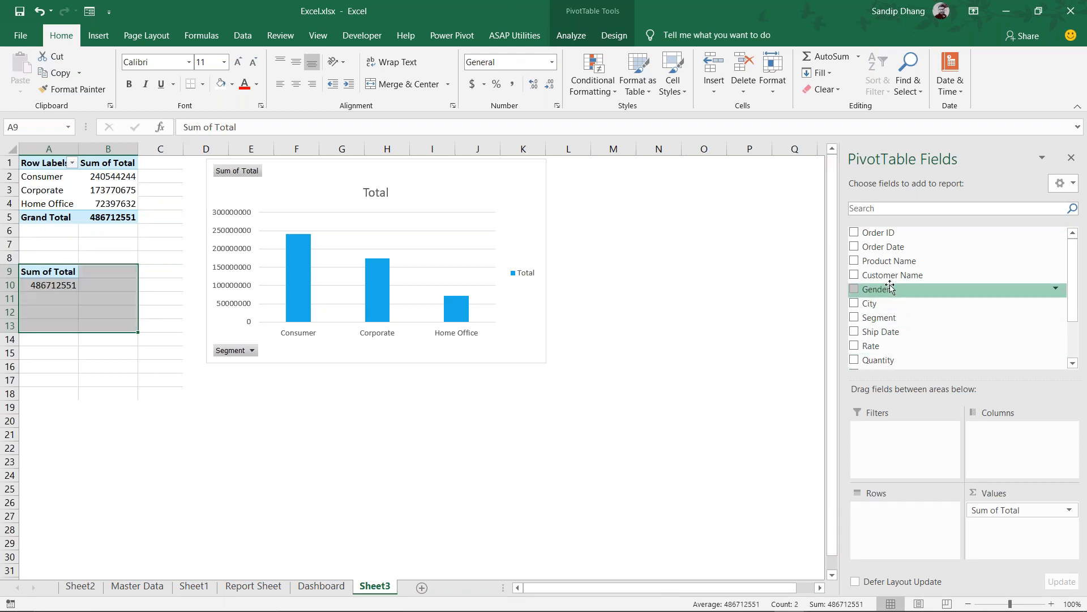
drag(877, 289, 900, 520)
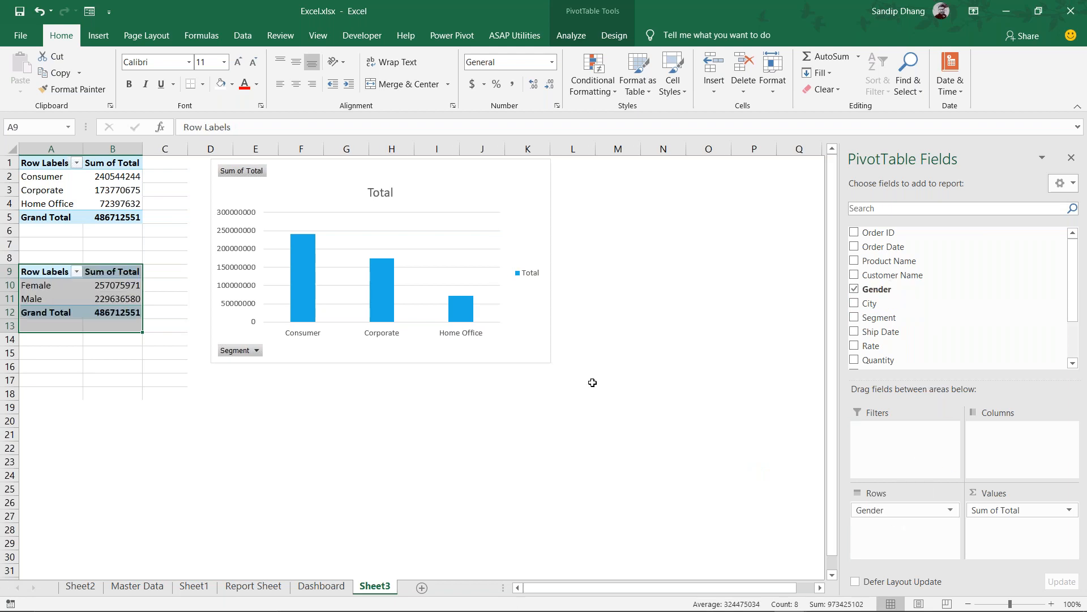
Copy the Gender PivotTable to A14 and replace Gender with Product Name as the copy's row field
key(ctrl+c)
click(50, 339)
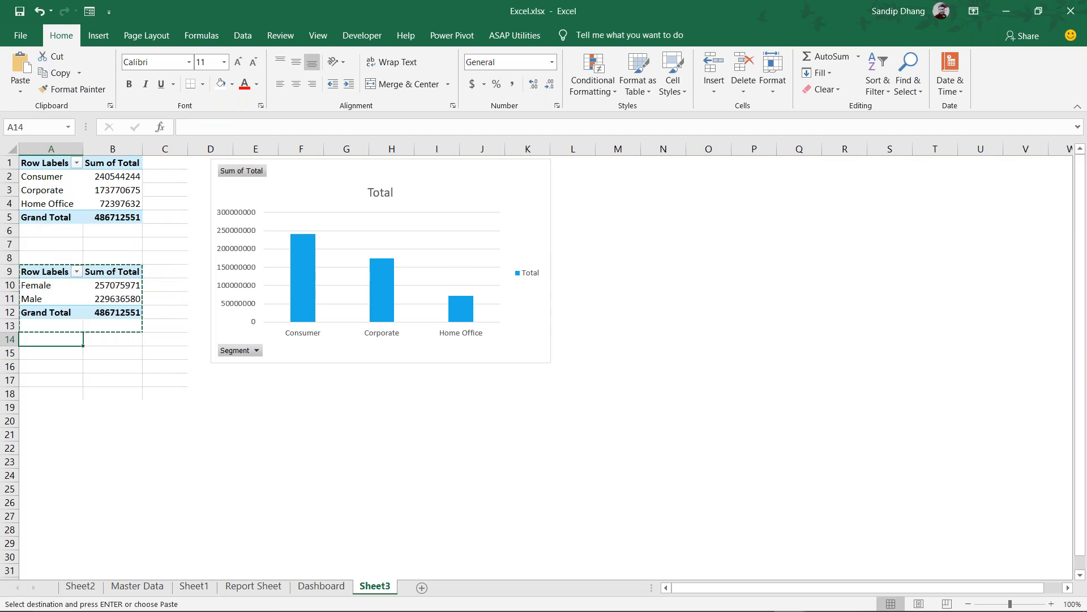
key(Return)
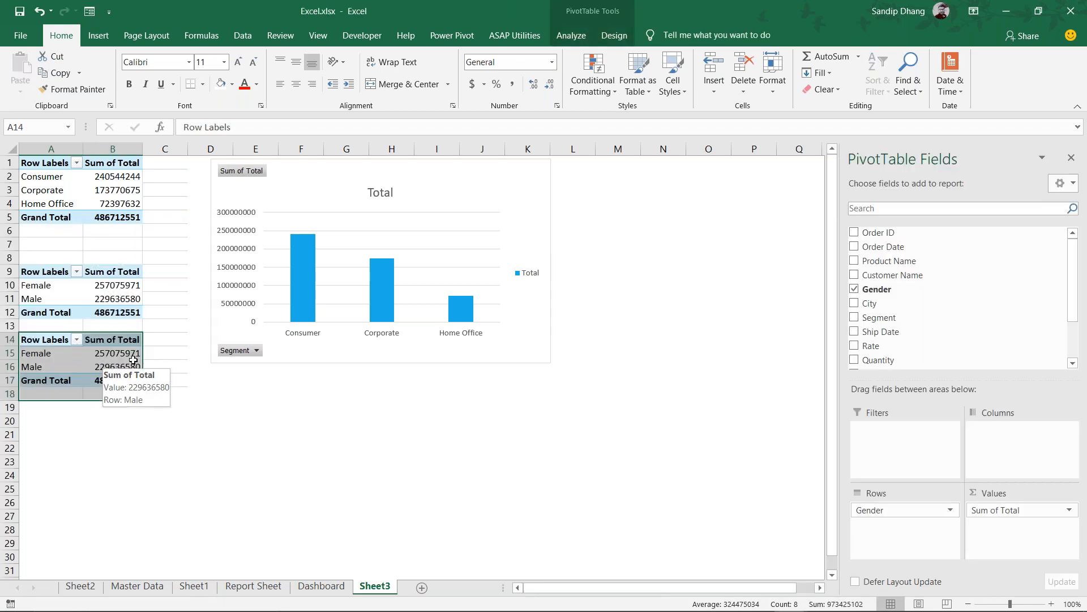
drag(875, 508, 776, 450)
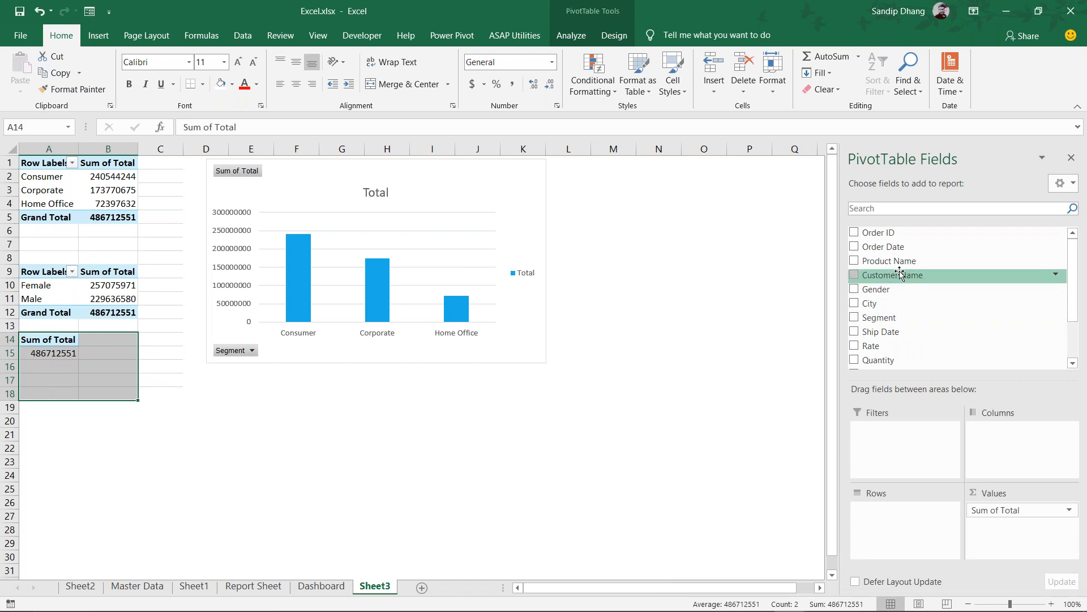
mouse_move(893, 262)
mouse_down()
mouse_move(888, 578)
mouse_move(904, 526)
mouse_up()
drag(136, 400, 136, 401)
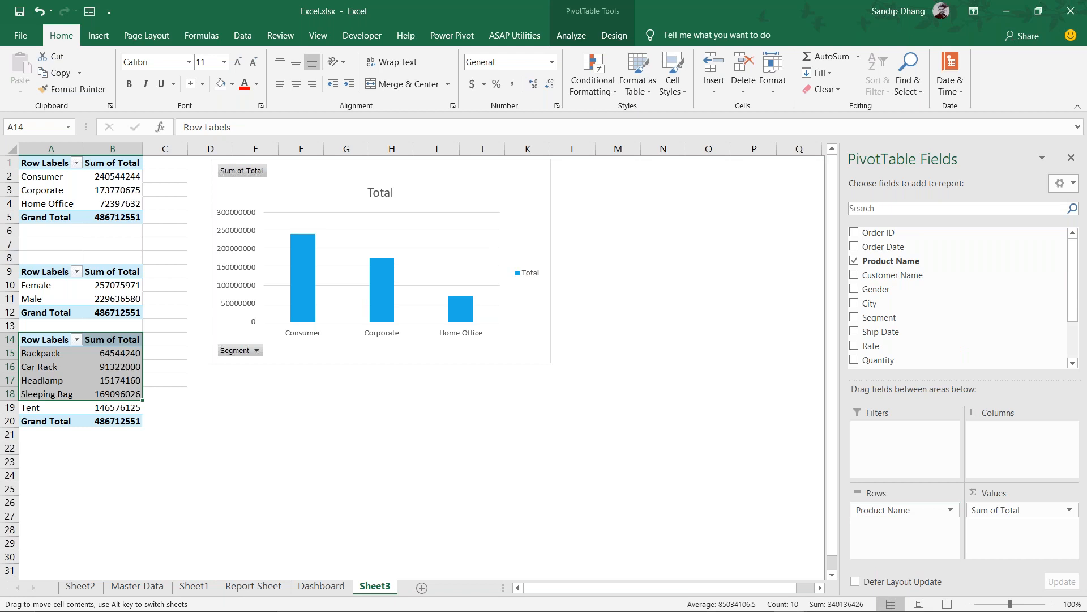
Copy the whole Product Name PivotTable, including its Grand Total row, to A22
click(49, 447)
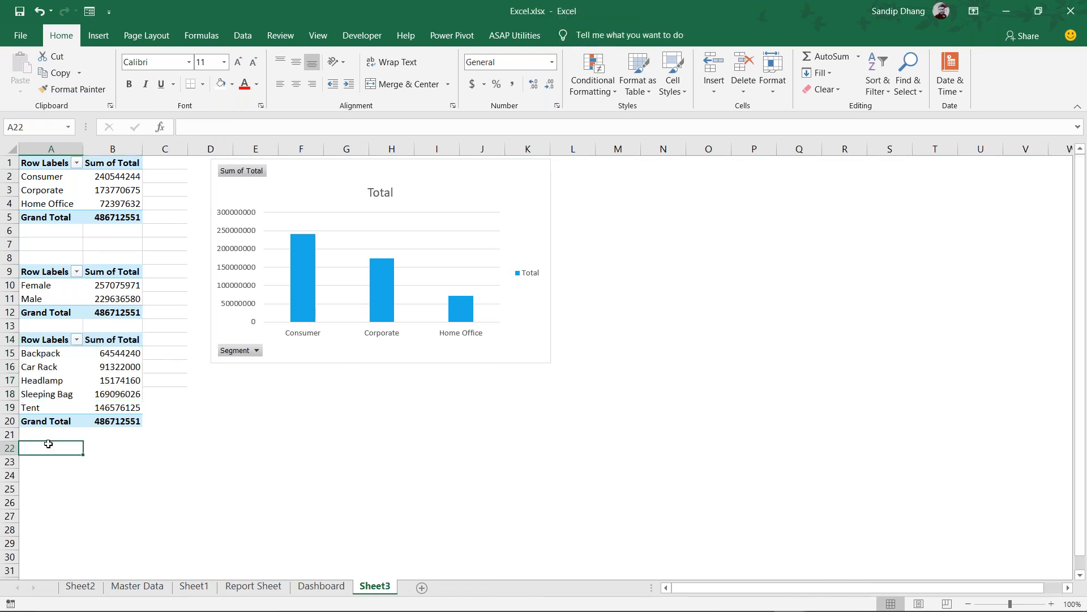
drag(49, 340, 130, 422)
key(ctrl+c)
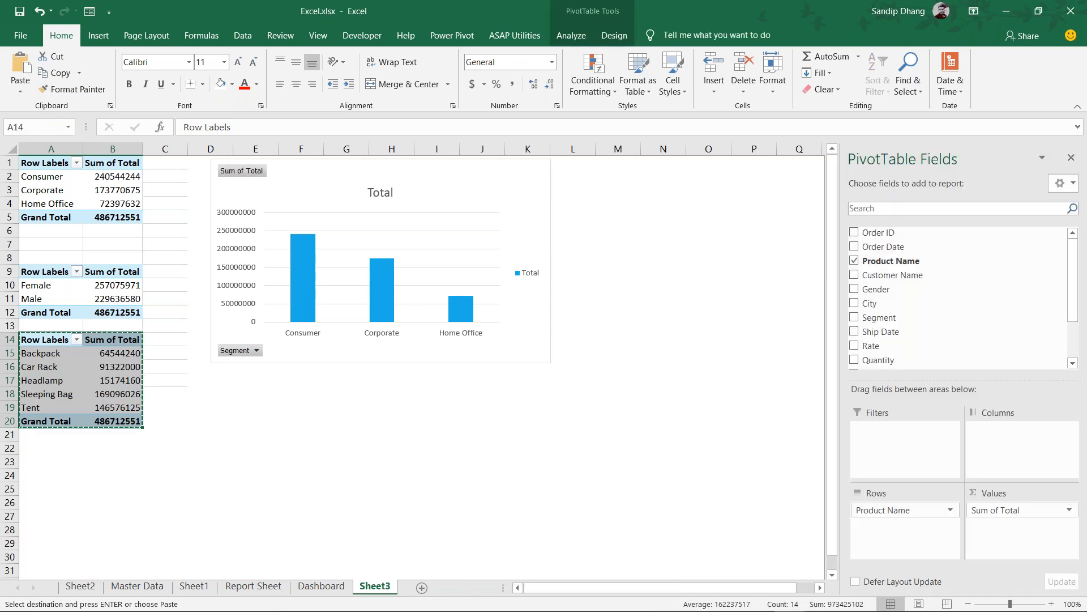
key(Down)
key(Down)
key(Down)
key(Down)
key(Down)
key(Down)
key(Down)
key(Down)
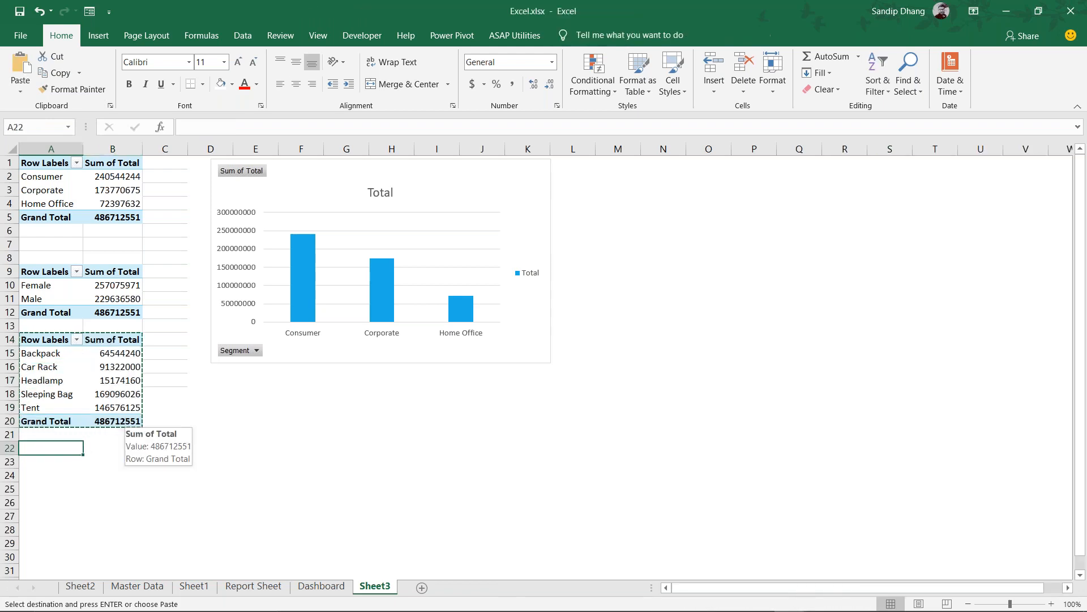
key(Return)
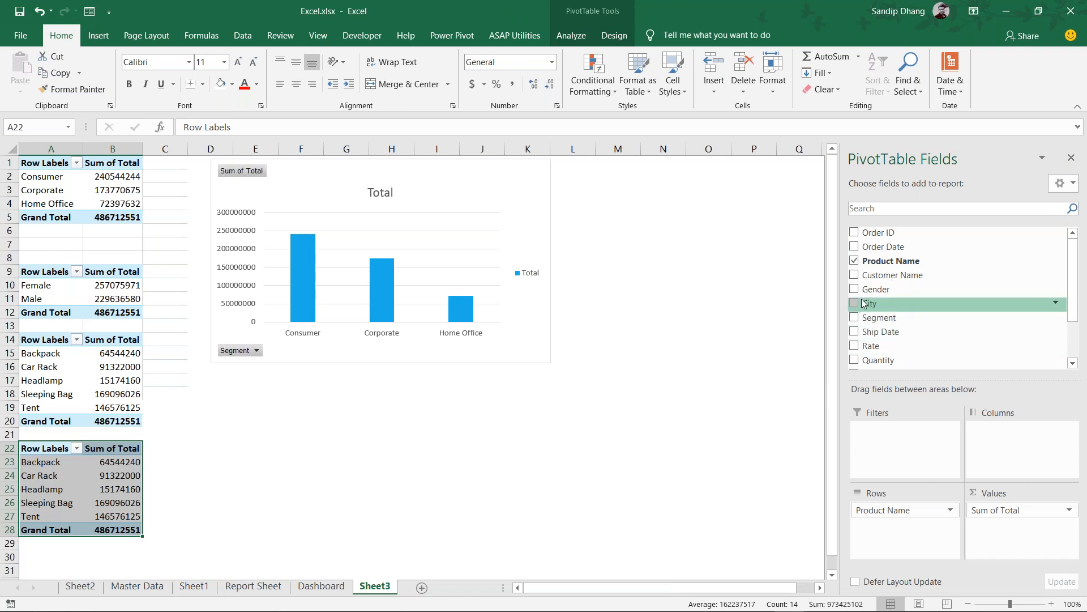
Replace Product Name with State as the row field of the PivotTable at A22
scroll(868, 323, down, 2)
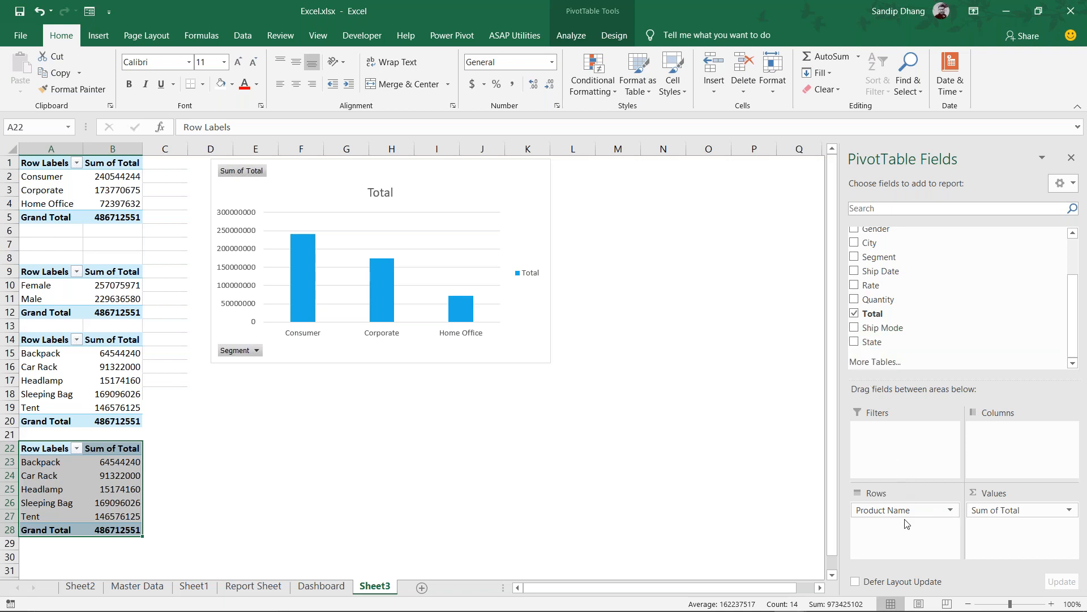
drag(905, 511, 808, 399)
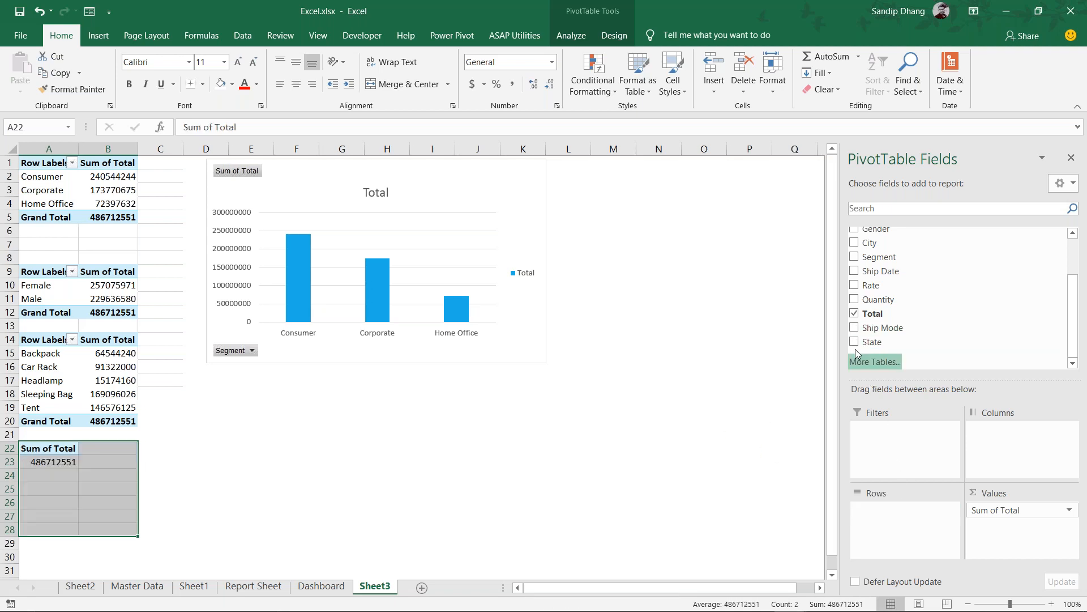
drag(872, 342, 905, 506)
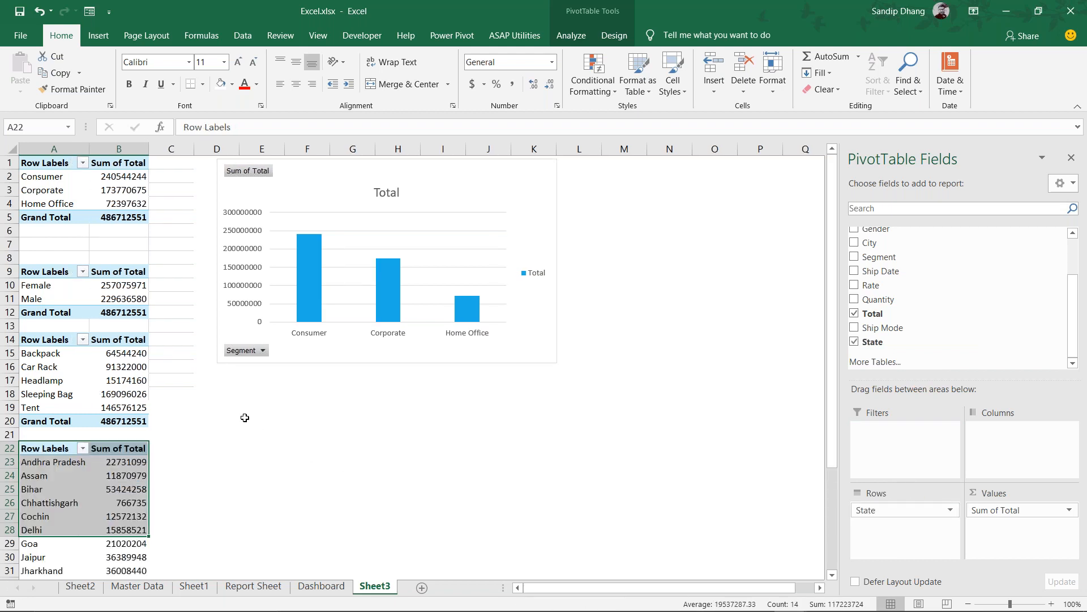
Try pasting the selected part of the State PivotTable at D22, and undo the paste
key(ctrl+c)
click(229, 447)
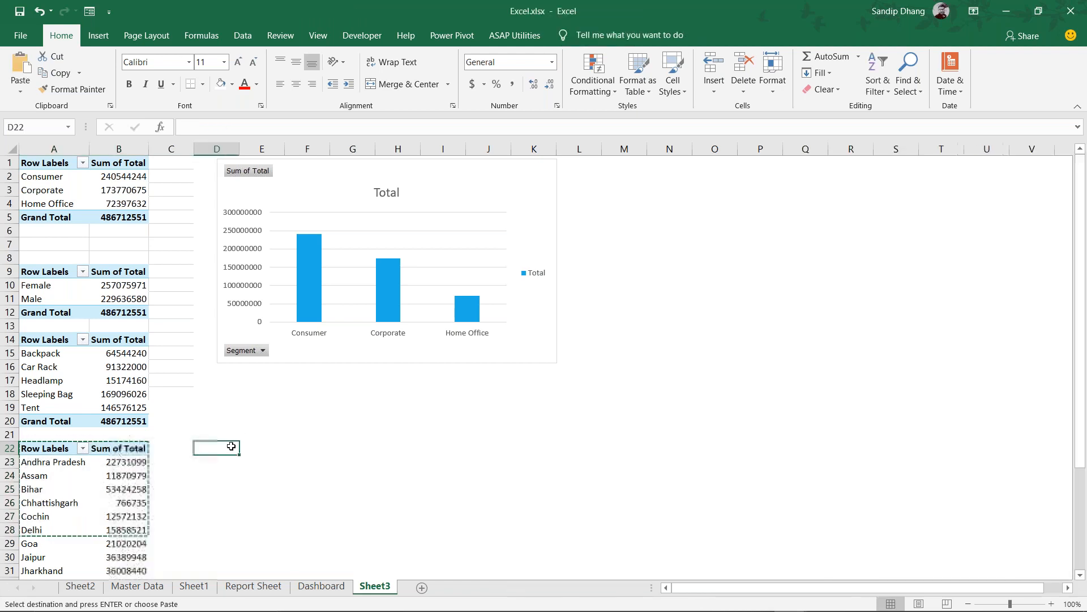
key(ctrl+v)
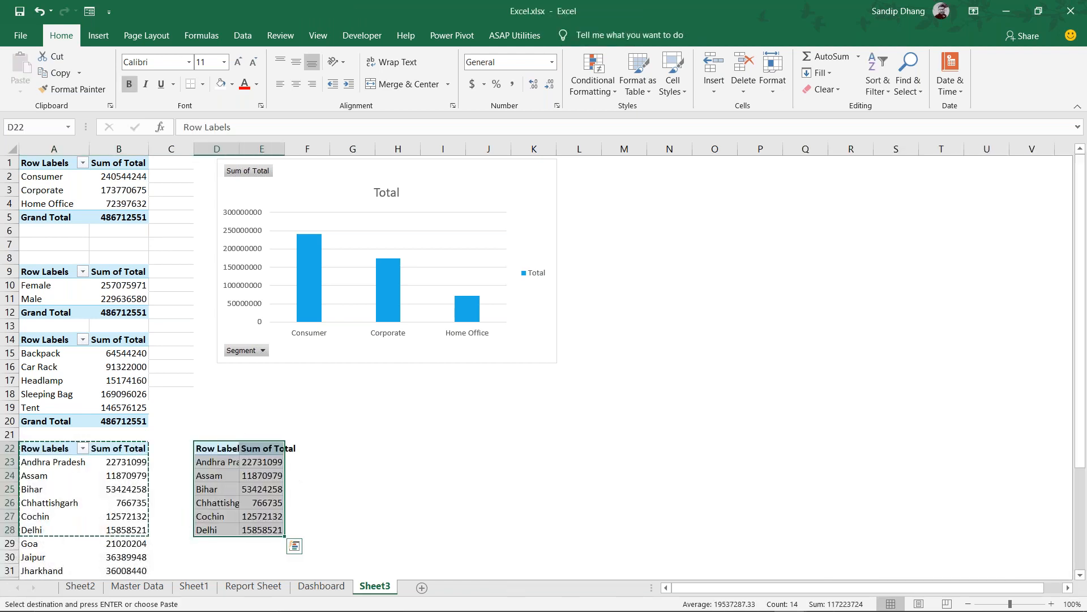
key(ctrl+z)
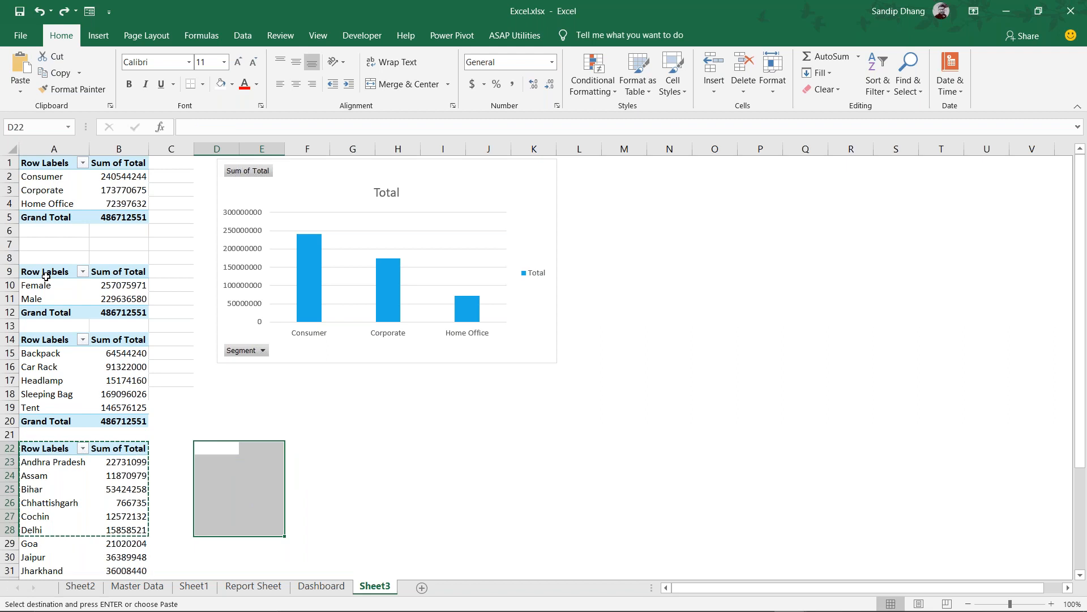
Copy the whole Gender PivotTable, including its Grand Total row, to E20
drag(46, 276, 120, 314)
key(ctrl+c)
click(267, 419)
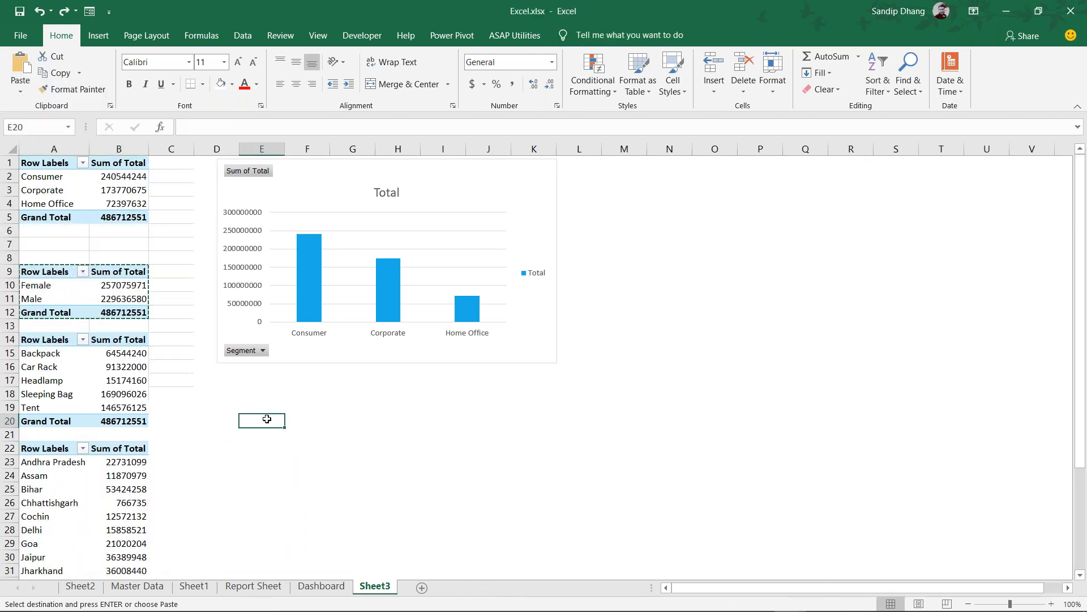
key(Return)
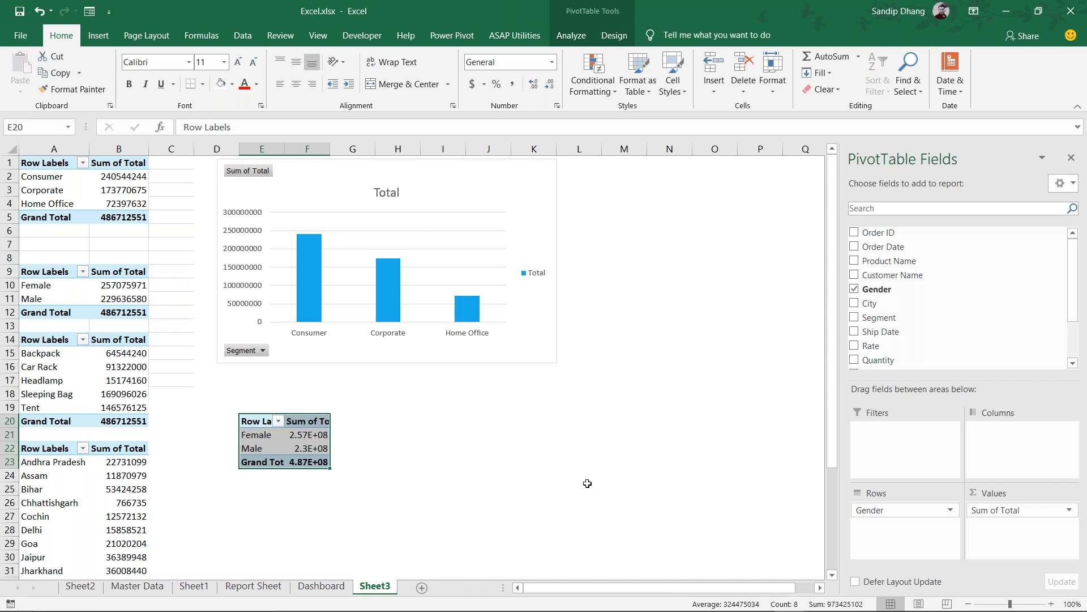
Remove Gender from the copied PivotTable's rows and move the remaining Sum of Total PivotTable to D23
drag(906, 515, 445, 491)
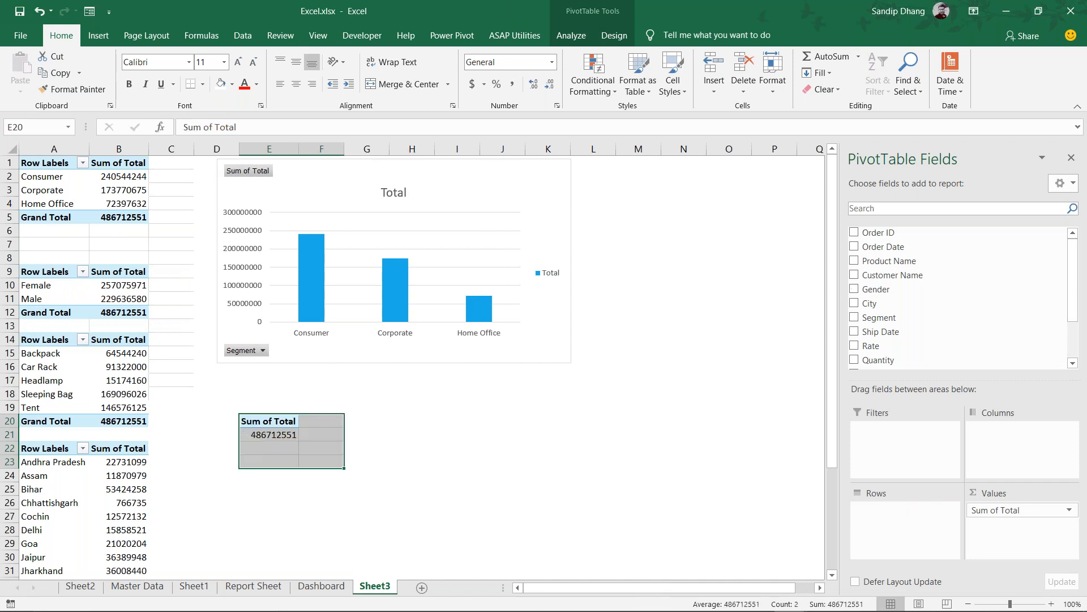
click(306, 439)
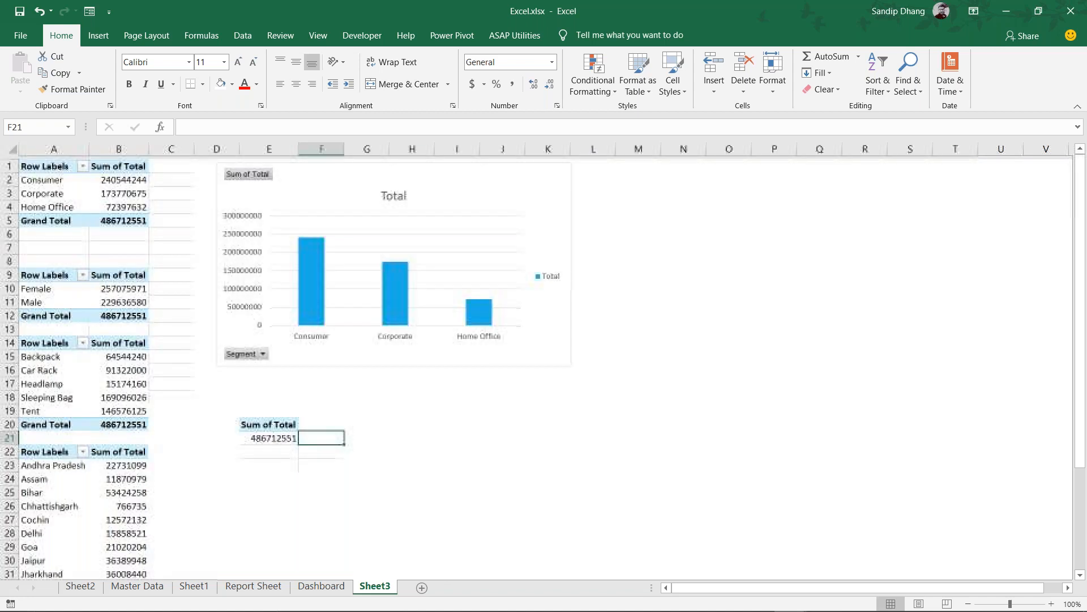
drag(260, 422, 218, 485)
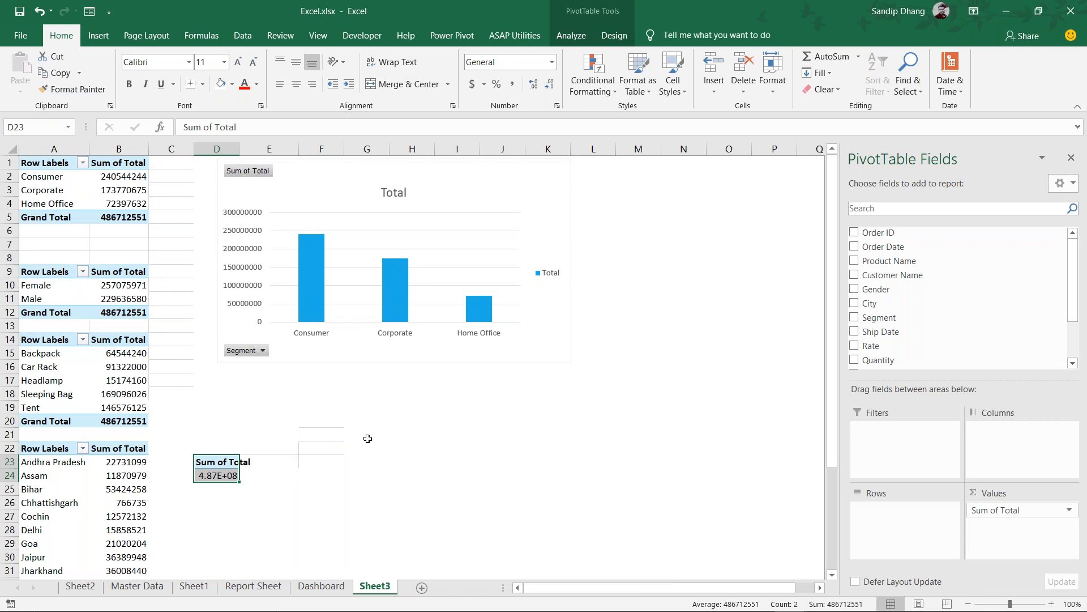
Move Segment from the PivotChart's axis categories to its legend series, and shrink and reposition the chart clear of the Home Office column
click(341, 175)
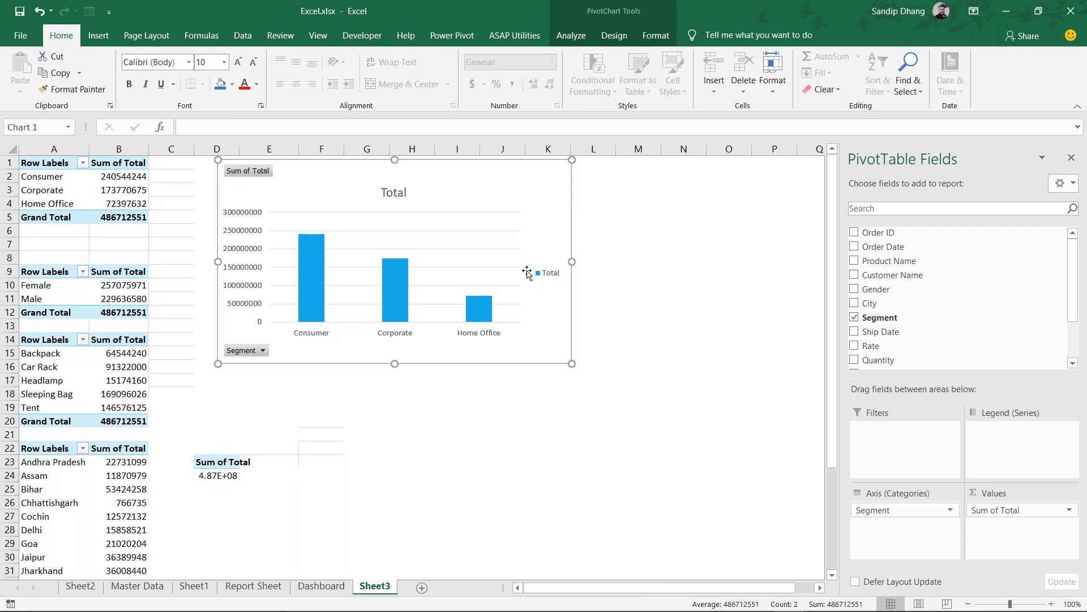
drag(571, 263, 453, 247)
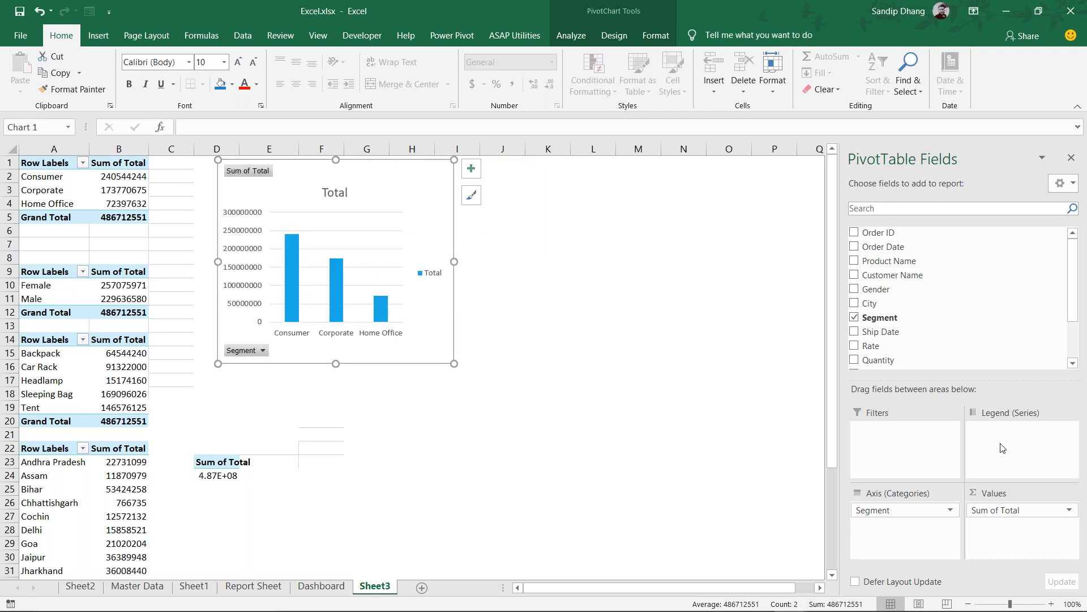
drag(916, 513, 1048, 448)
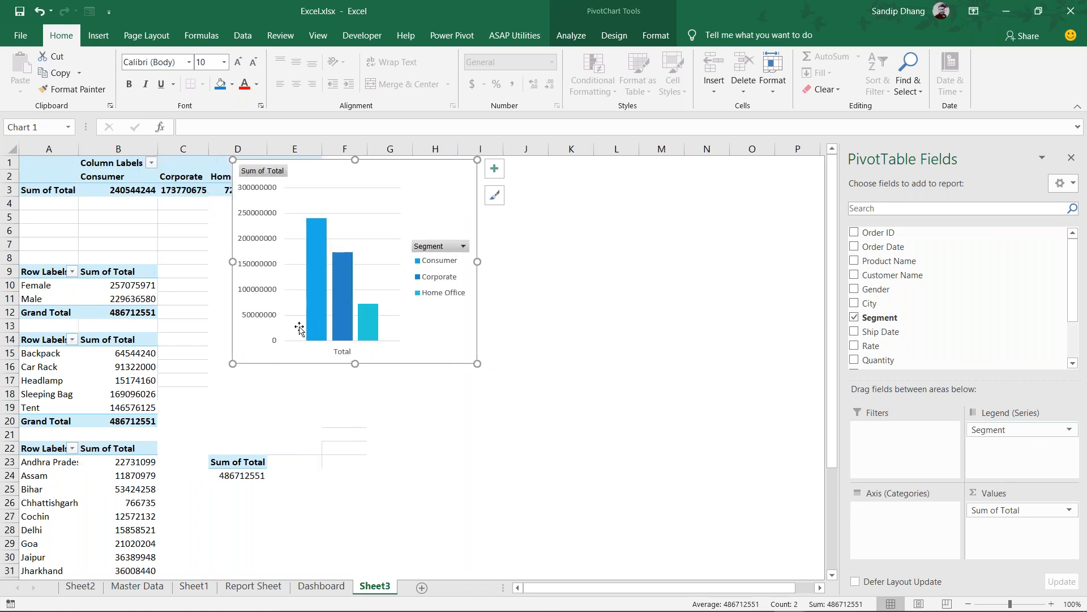
drag(357, 344, 372, 293)
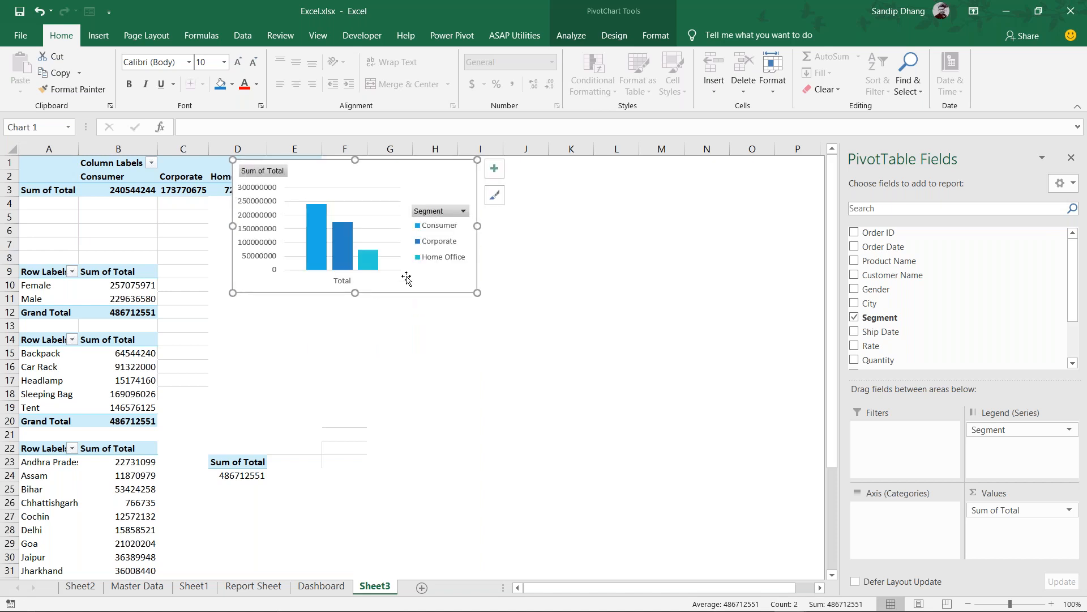
drag(405, 175, 441, 185)
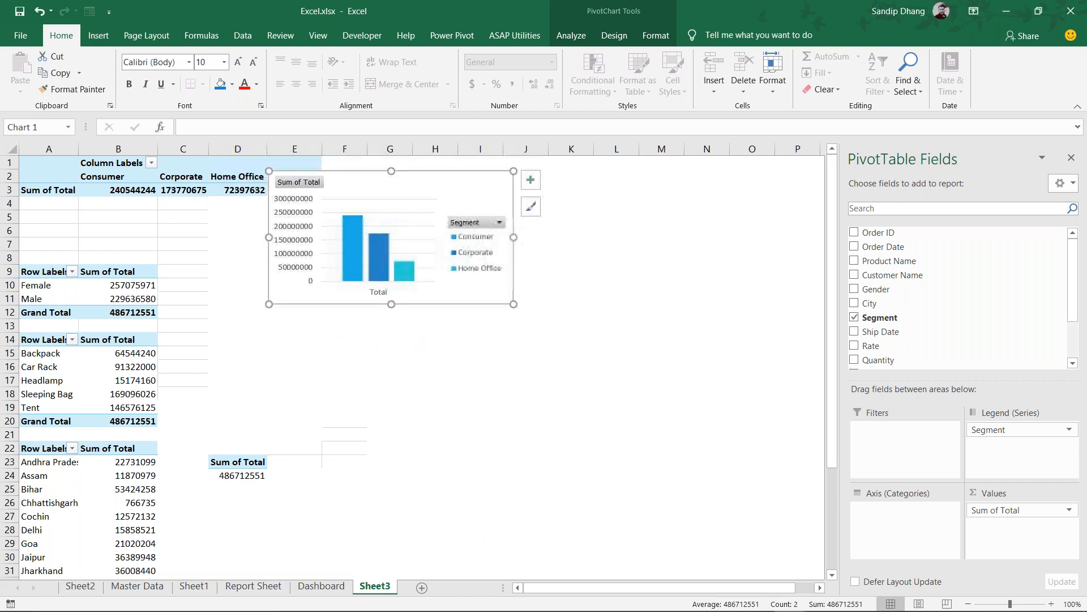
Hide all field buttons on the Segment PivotChart
click(499, 223)
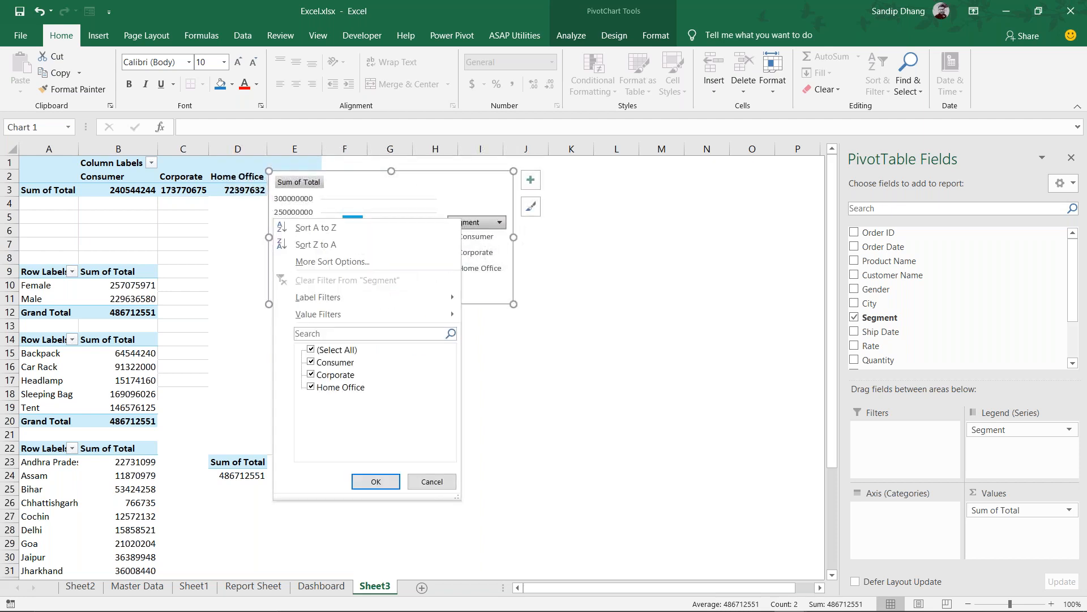
click(498, 279)
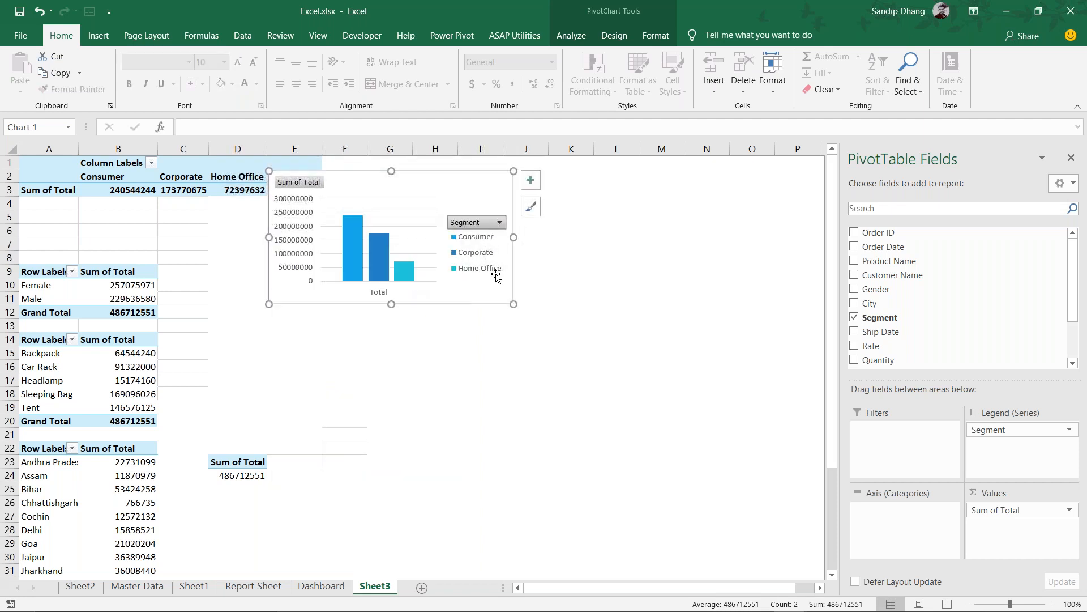
right_click(480, 227)
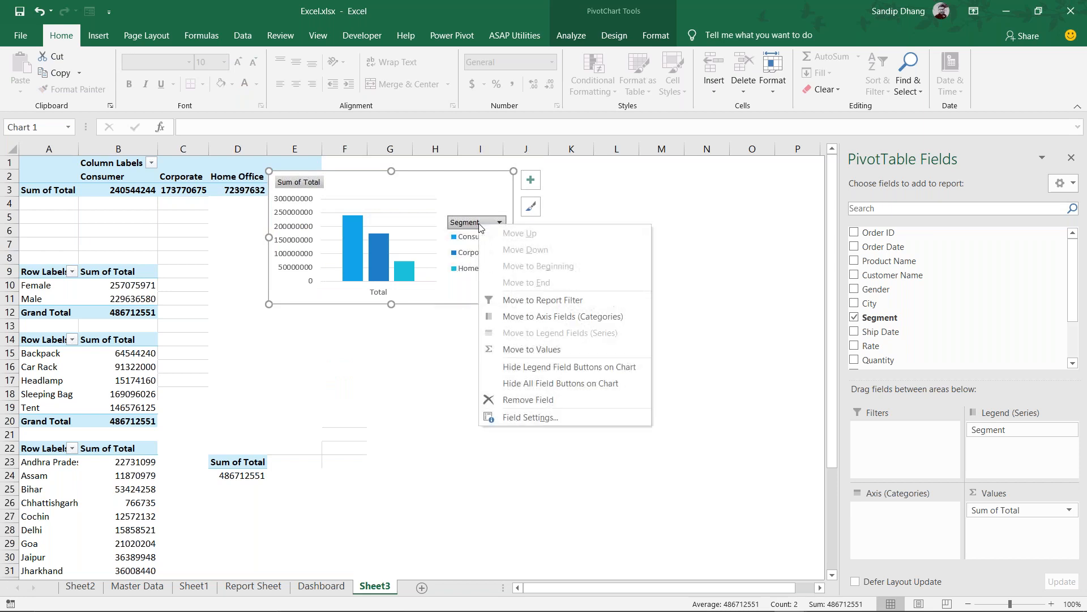
click(548, 384)
Delete the Segment chart's legend, value axis and category axis, and move the chart below the Segment PivotTable's header rows, starting around column F
click(487, 260)
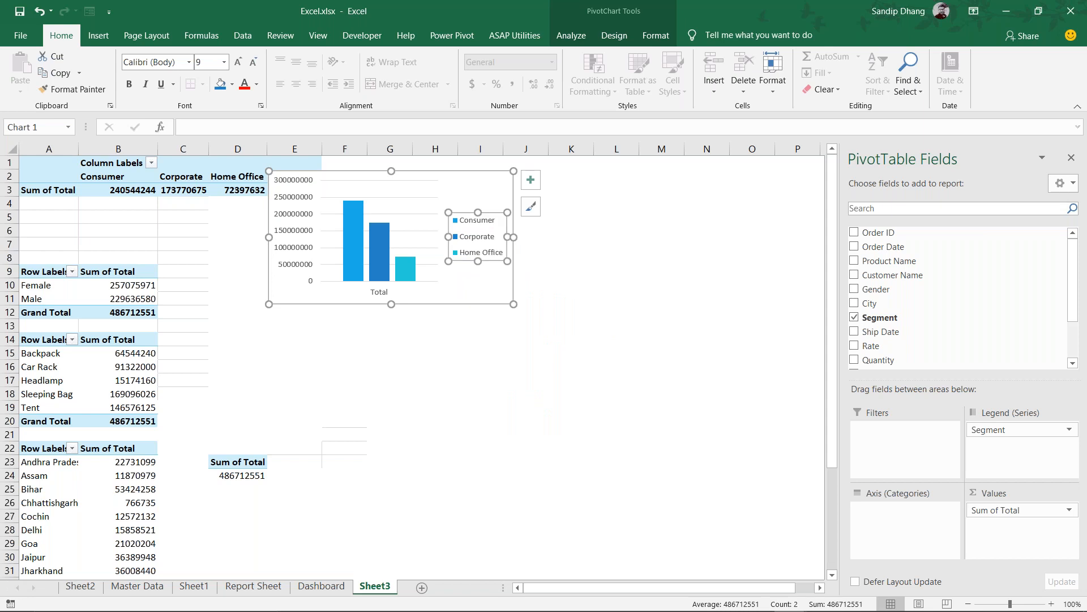
key(Delete)
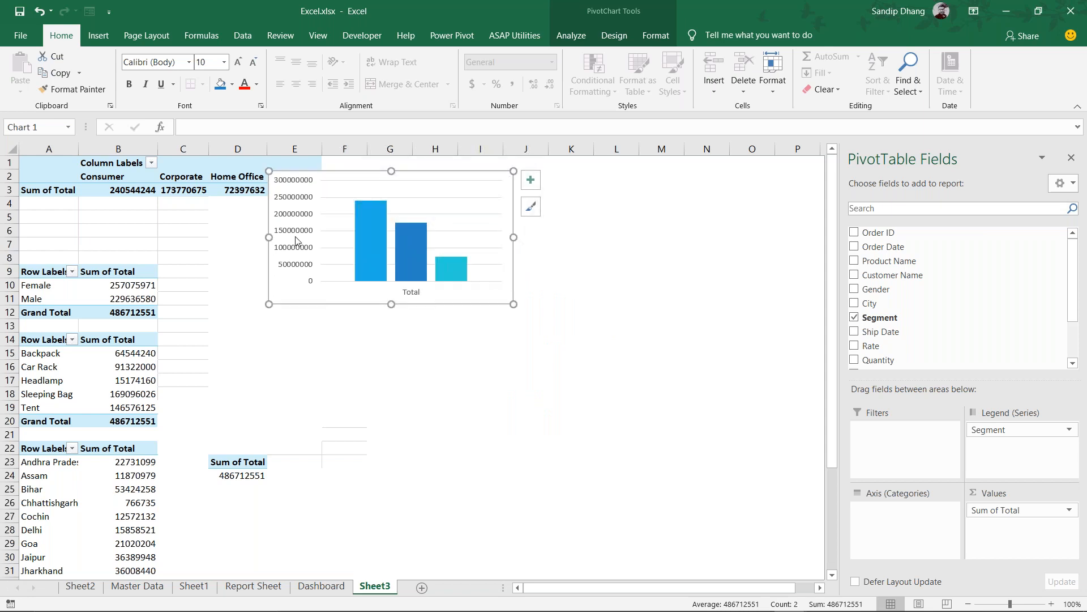
key(Delete)
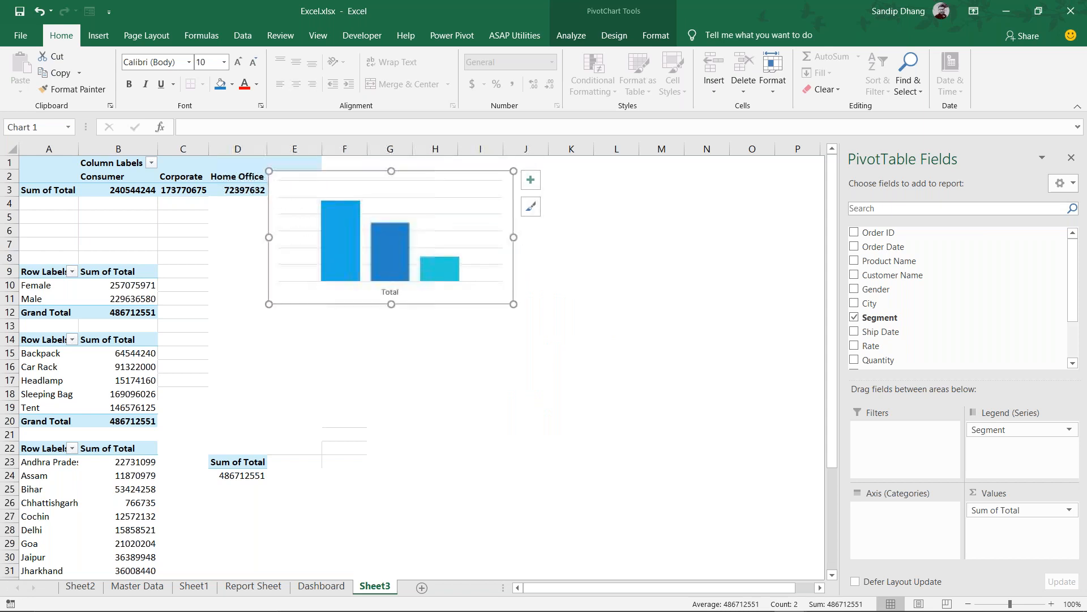
click(394, 296)
key(Delete)
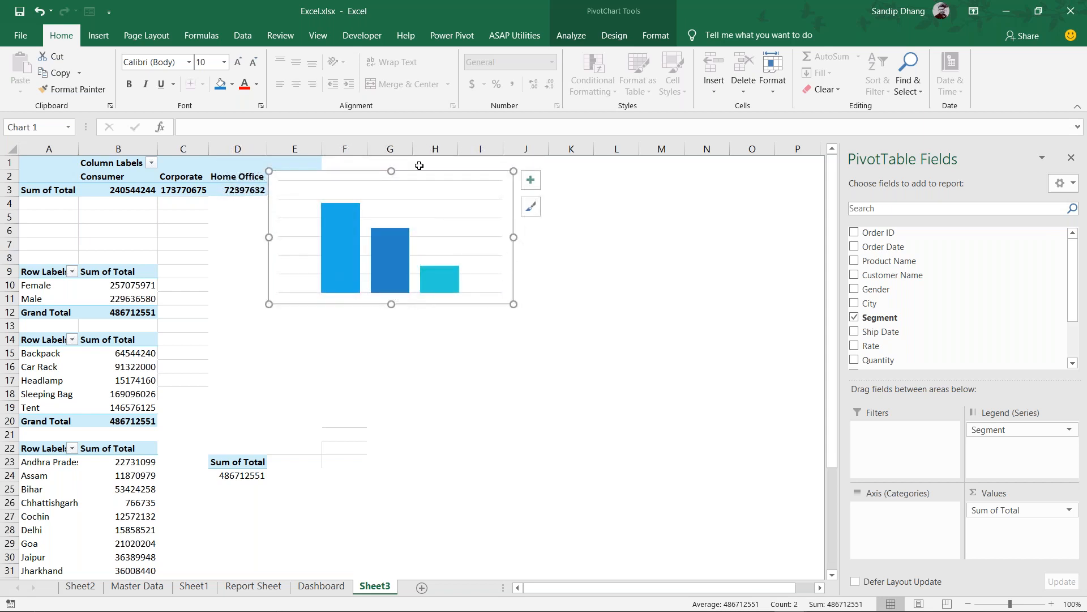
drag(423, 172, 487, 219)
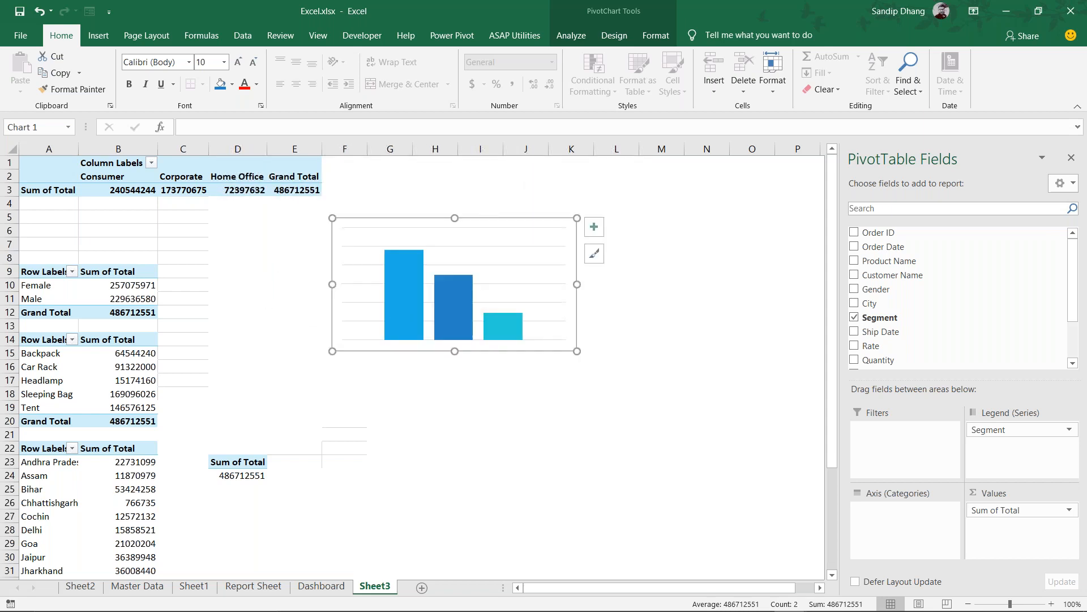
Remove the gridlines from the segment column chart and deselect the chart
click(484, 250)
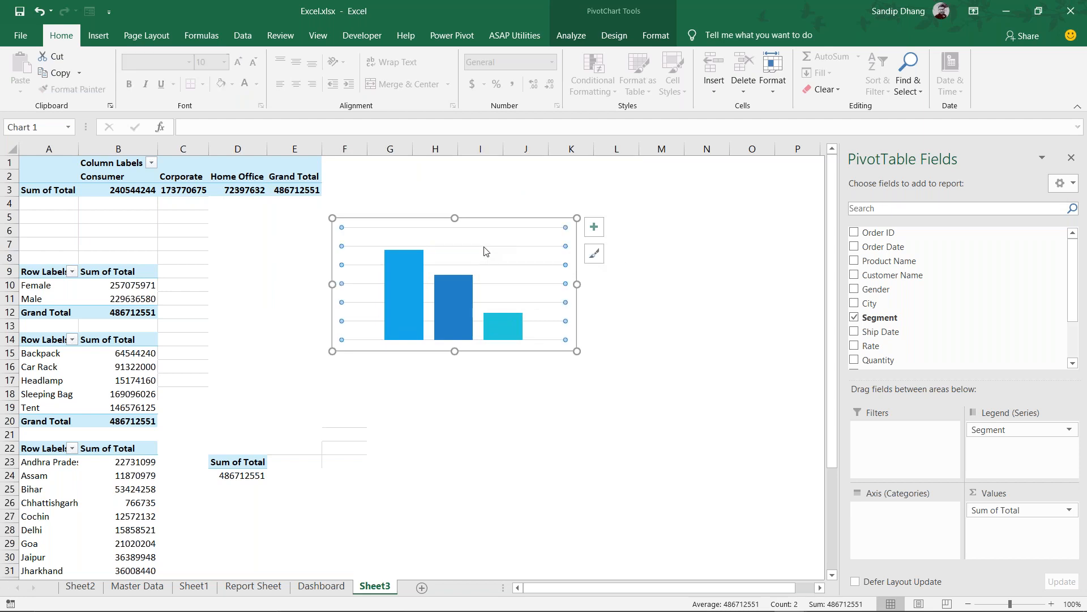
click(594, 226)
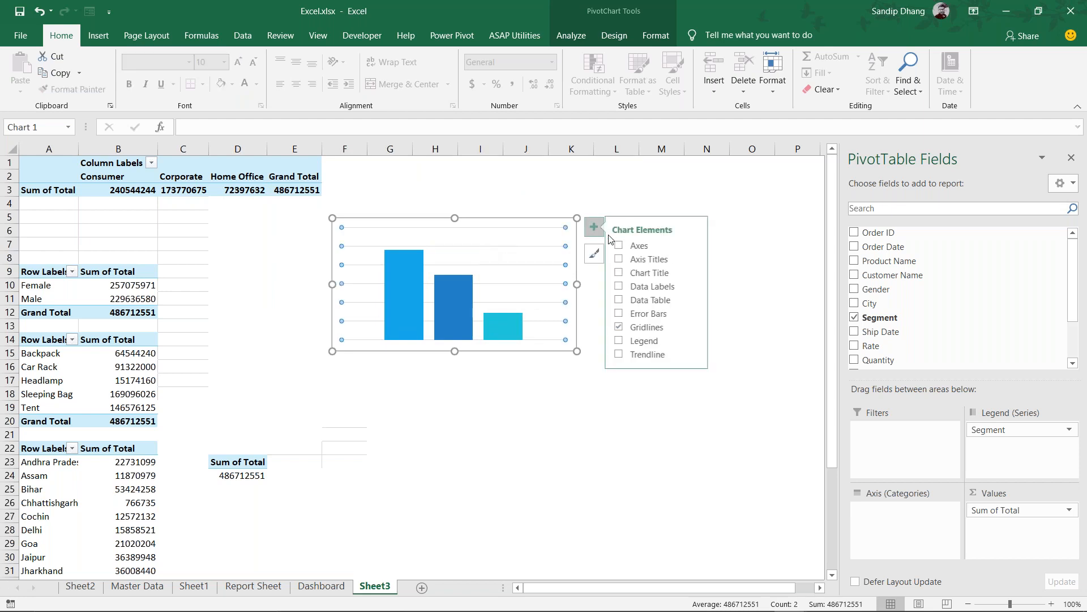
click(625, 327)
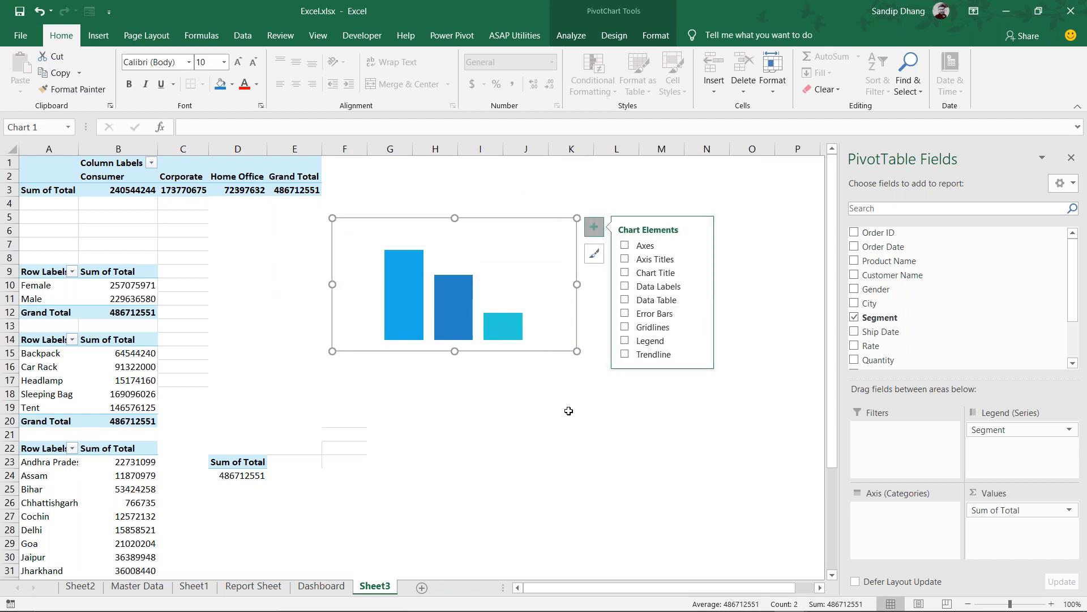
click(568, 410)
click(511, 253)
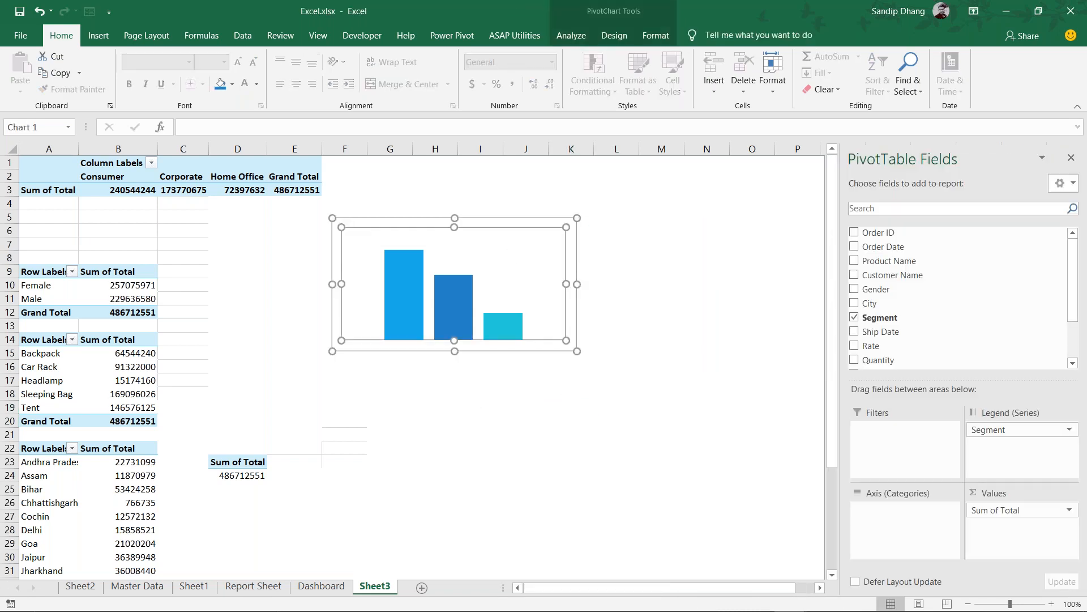
click(192, 286)
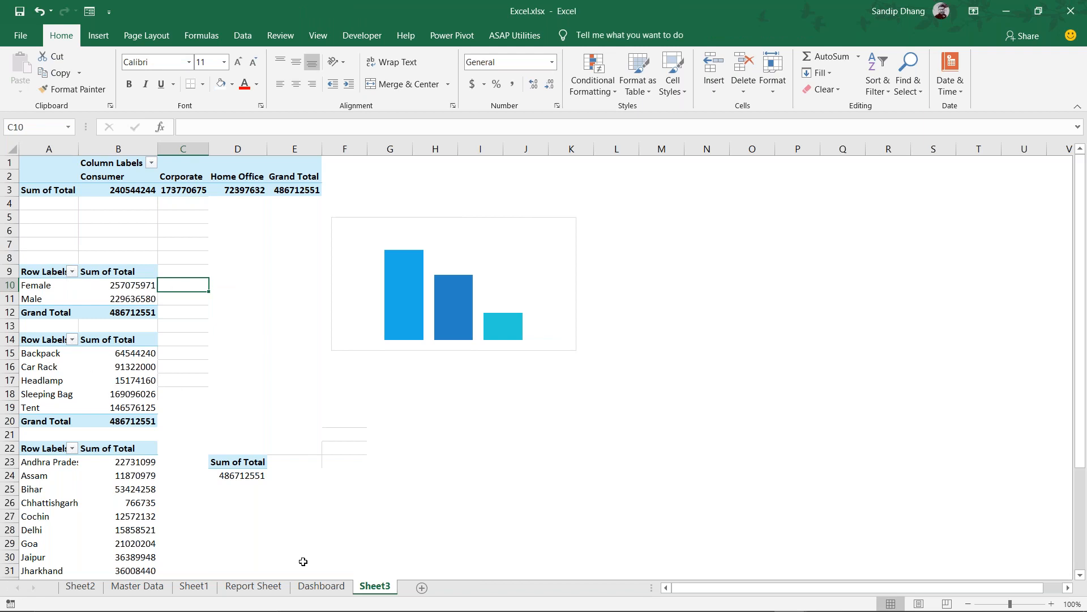
Examine the segment and ship mode charts on the Dashboard sheet, then return to Sheet3
click(321, 585)
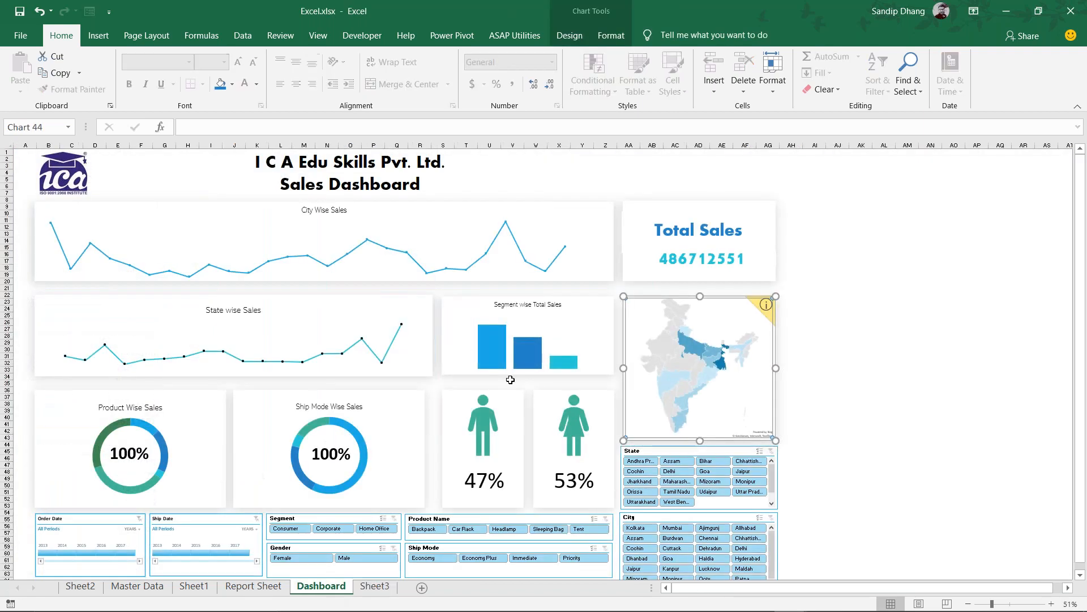
click(590, 323)
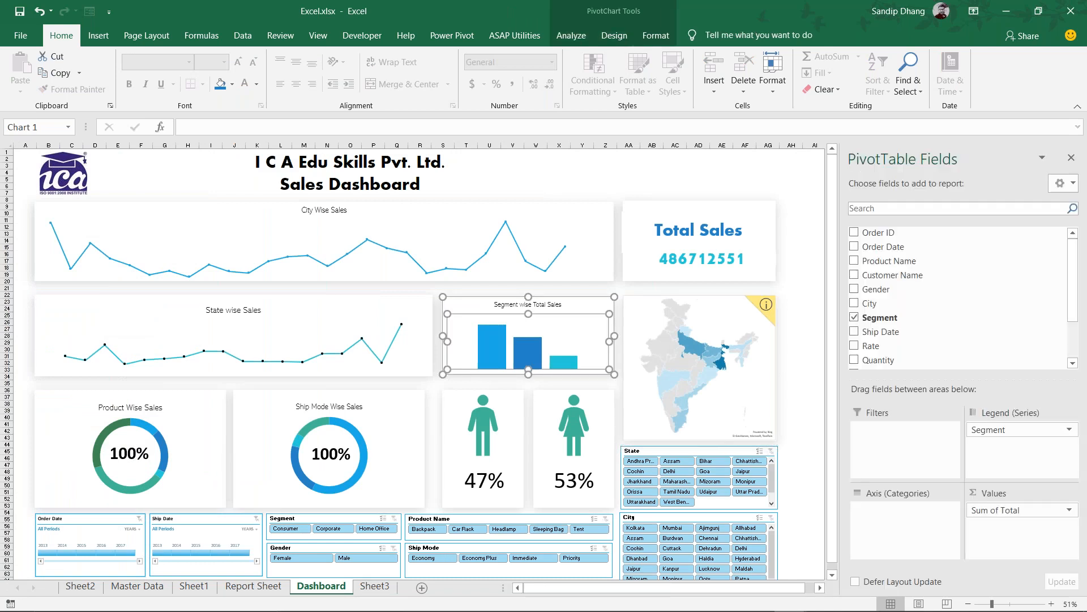
click(250, 405)
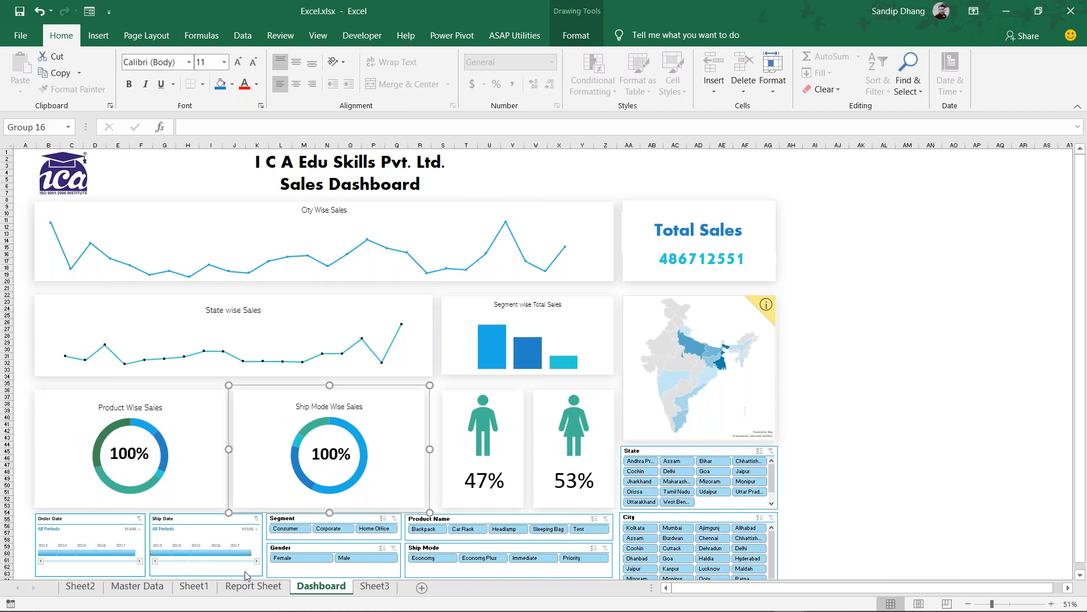
click(376, 589)
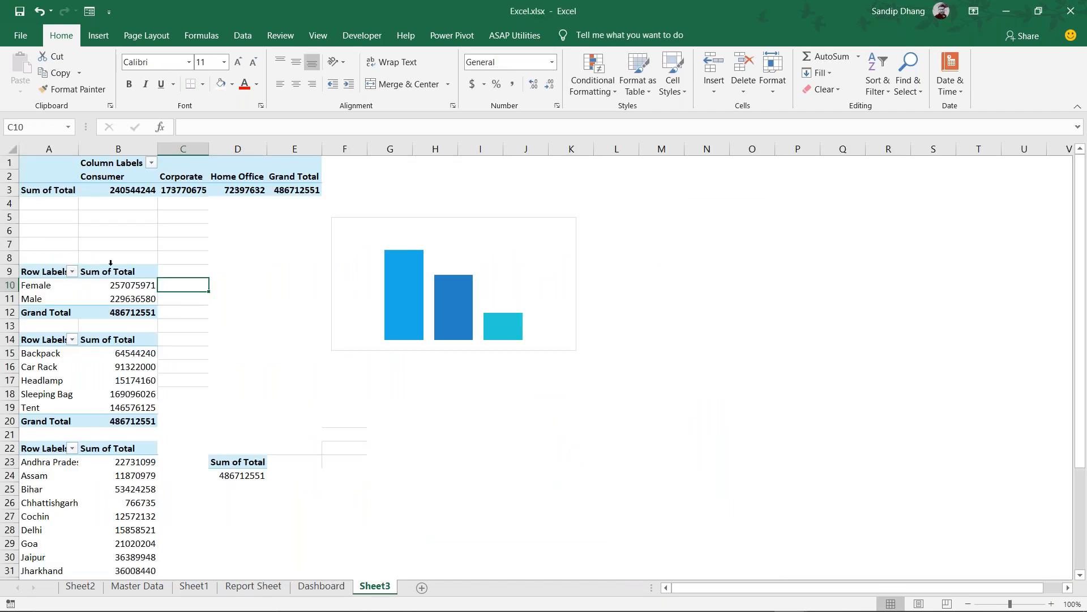
Rename the segment pivot table at the top of Sheet3 as p1
click(52, 189)
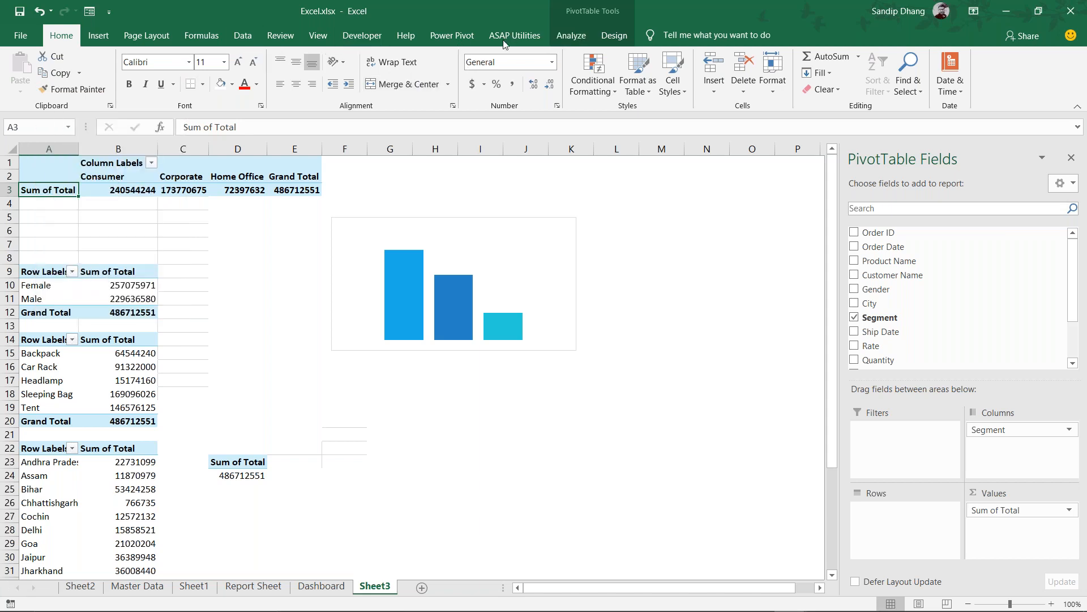
click(564, 36)
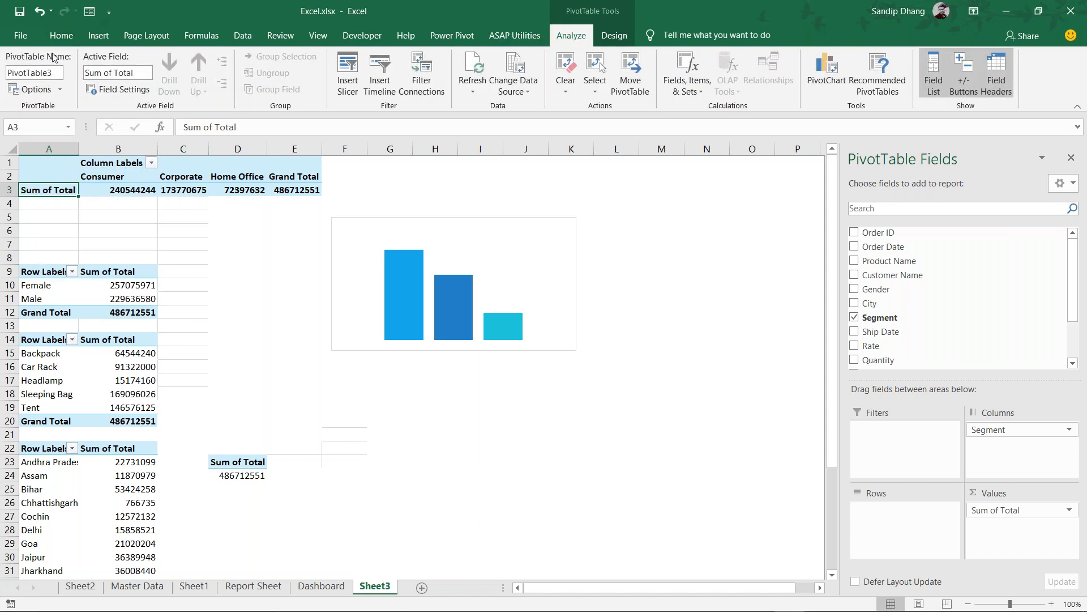
click(59, 72)
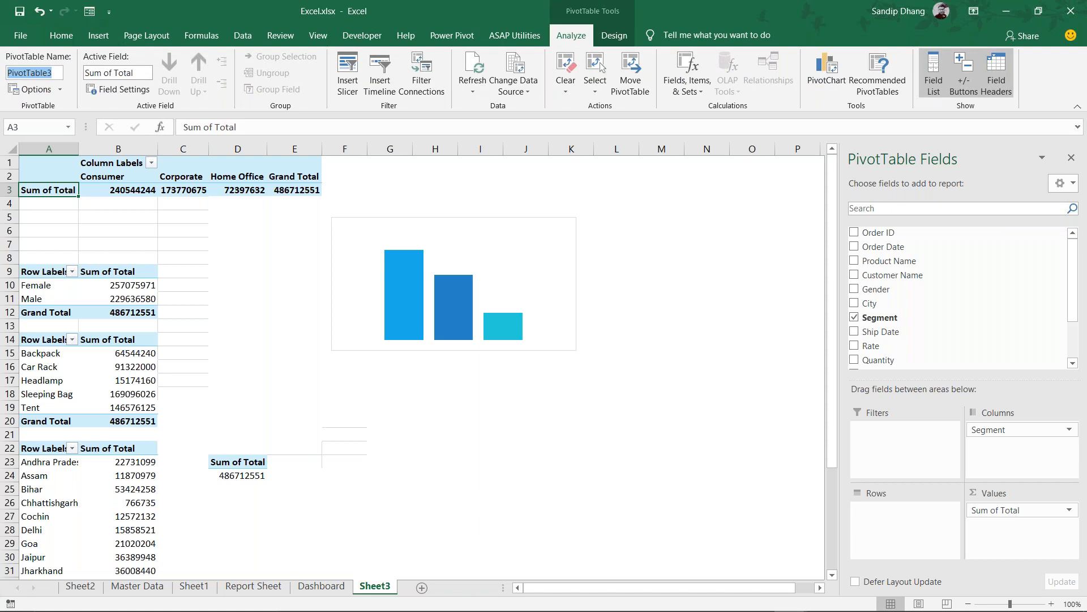
text(p1)
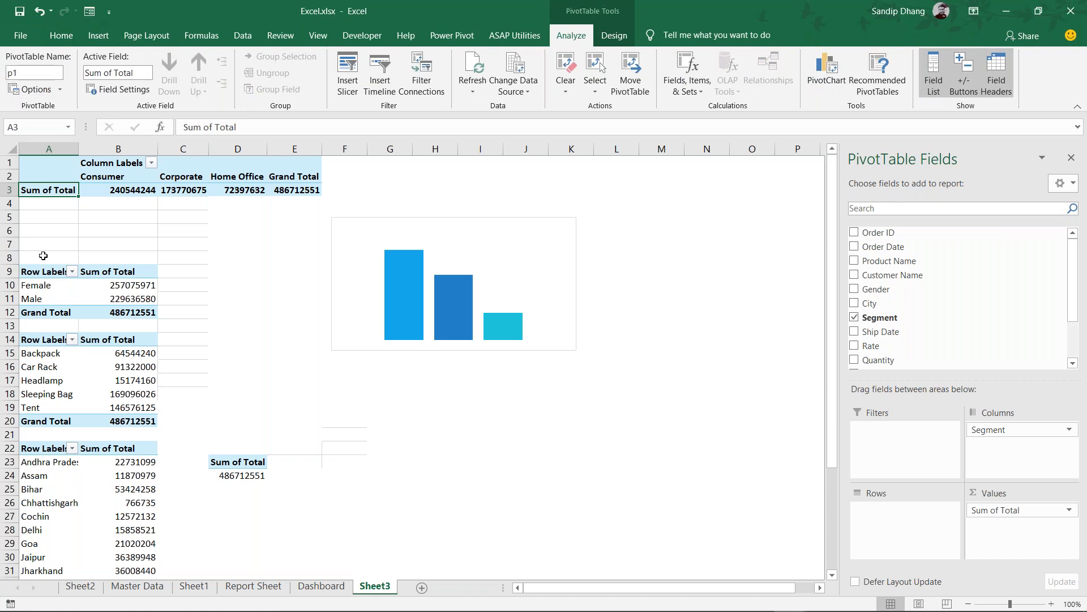
Rename the gender pivot table as p4 and the product name pivot table as p5
click(46, 276)
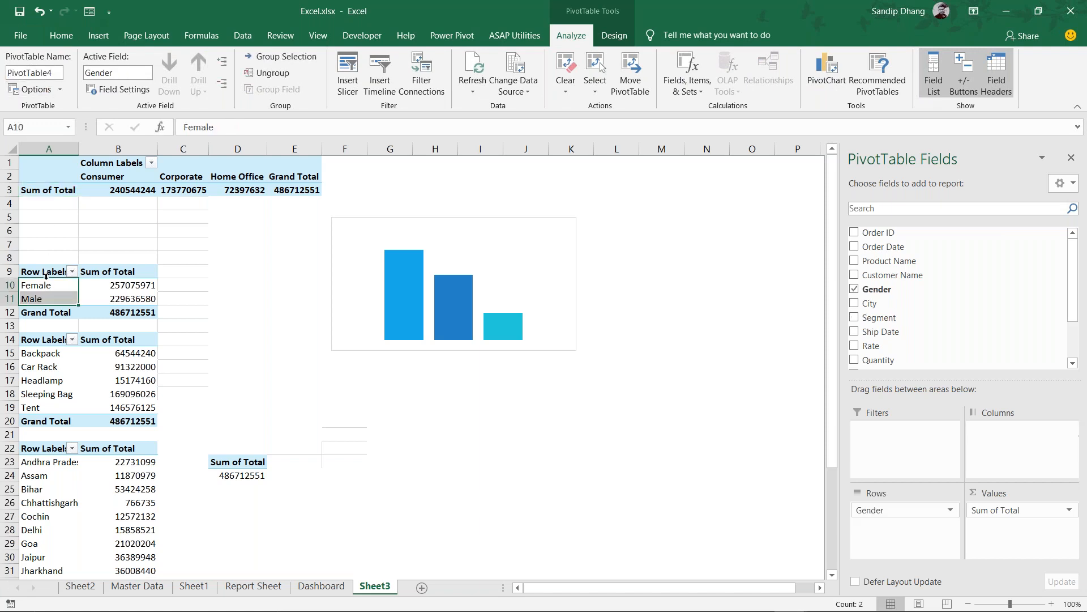
click(55, 71)
text(p4)
drag(36, 369, 121, 367)
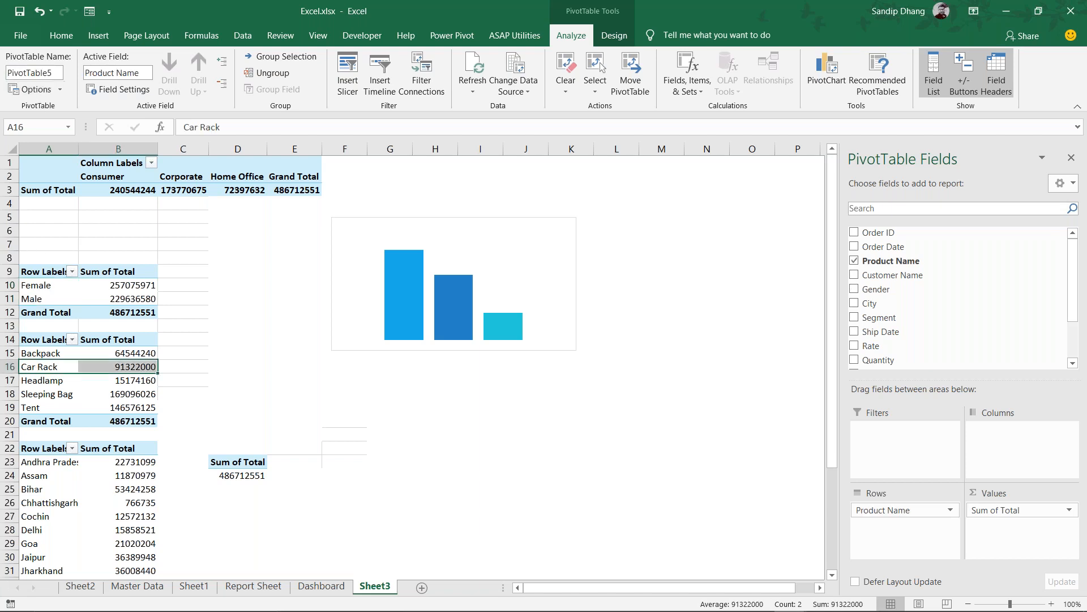
text(p5)
Rename the state pivot table as p6 and the single-value Sum of Total pivot table as p7
click(55, 462)
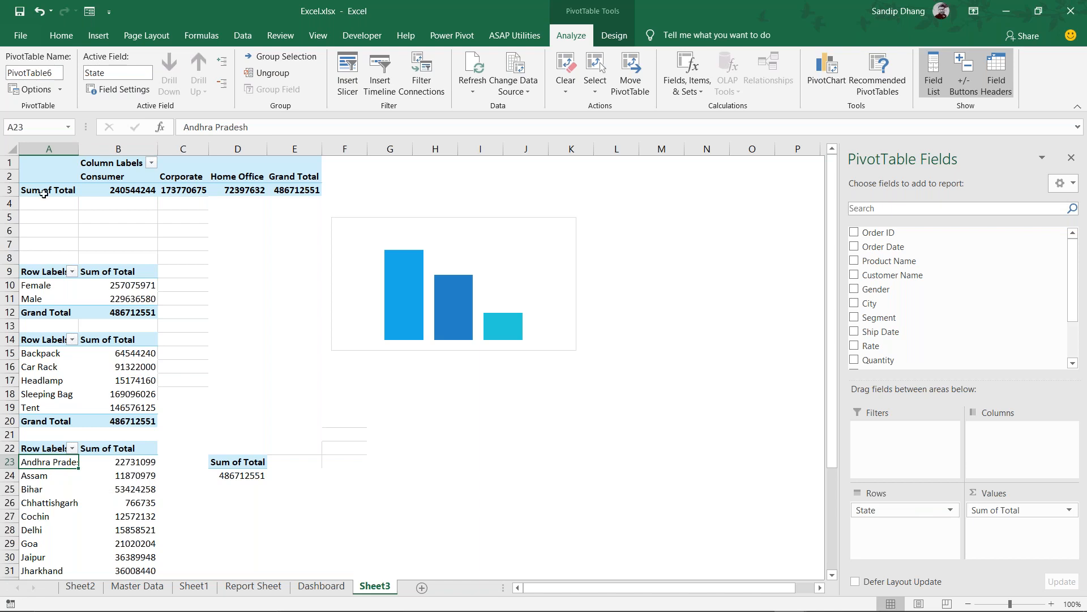
click(56, 71)
text(p6)
scroll(170, 340, down, 1)
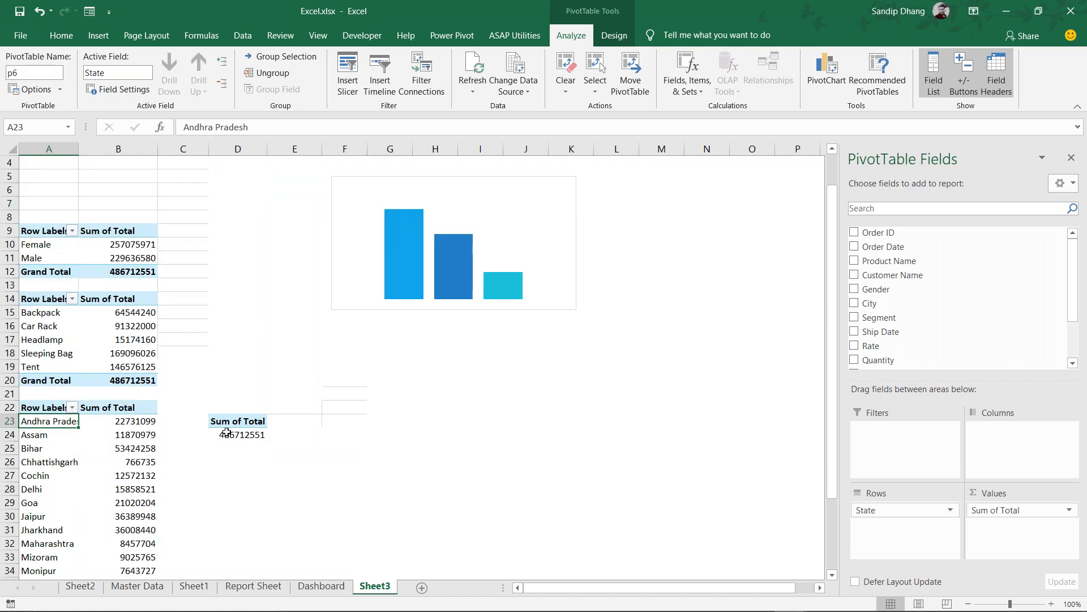
click(238, 434)
click(60, 73)
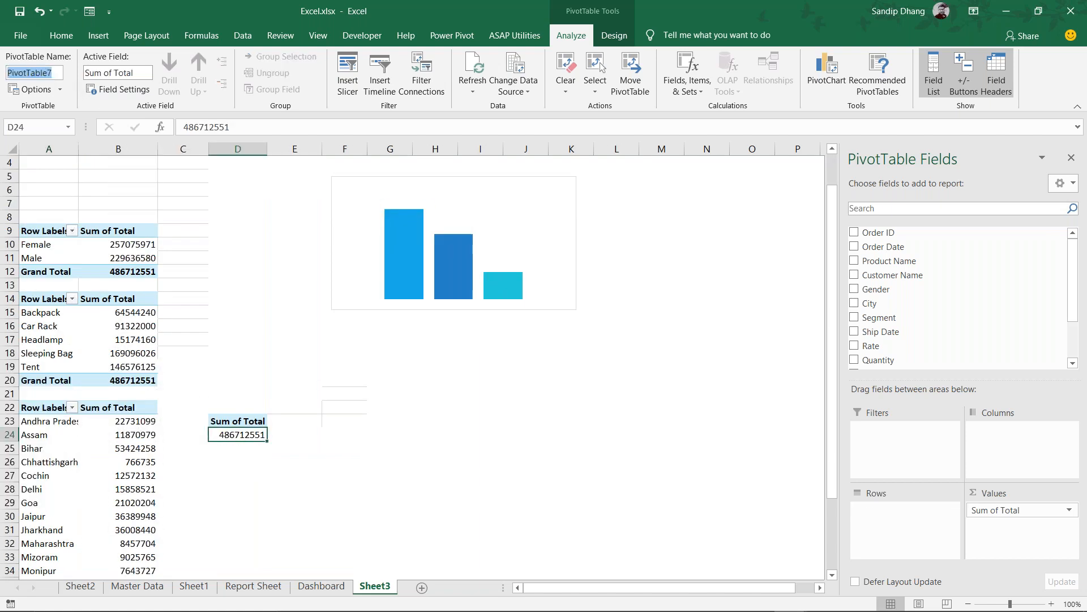
text(p7)
scroll(57, 284, up, 1)
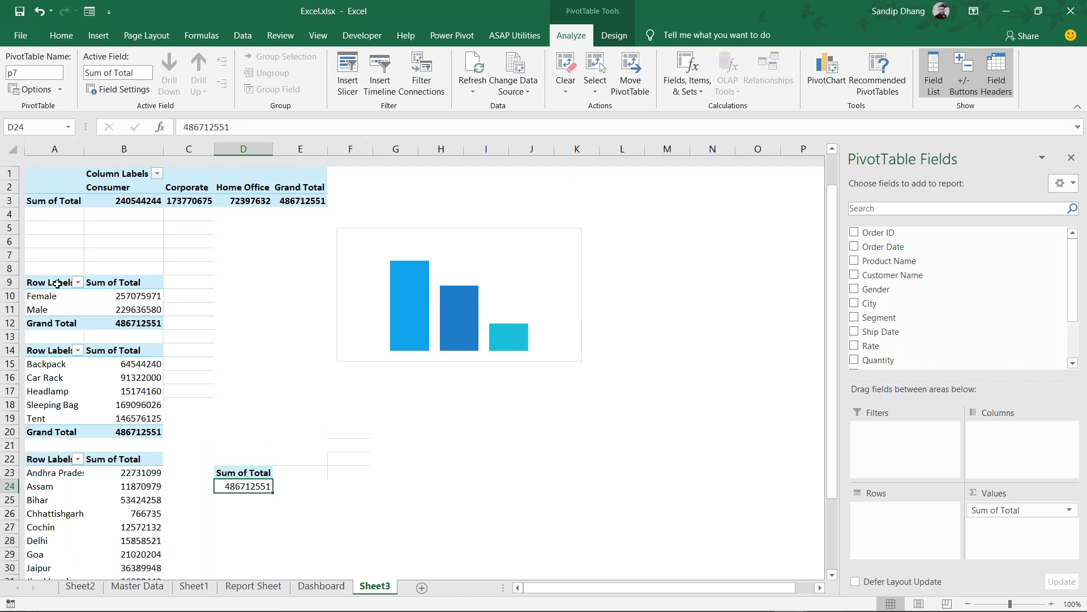
Check the names of the product and segment pivot tables on the Report Sheet, then return to Sheet3
click(243, 586)
click(97, 307)
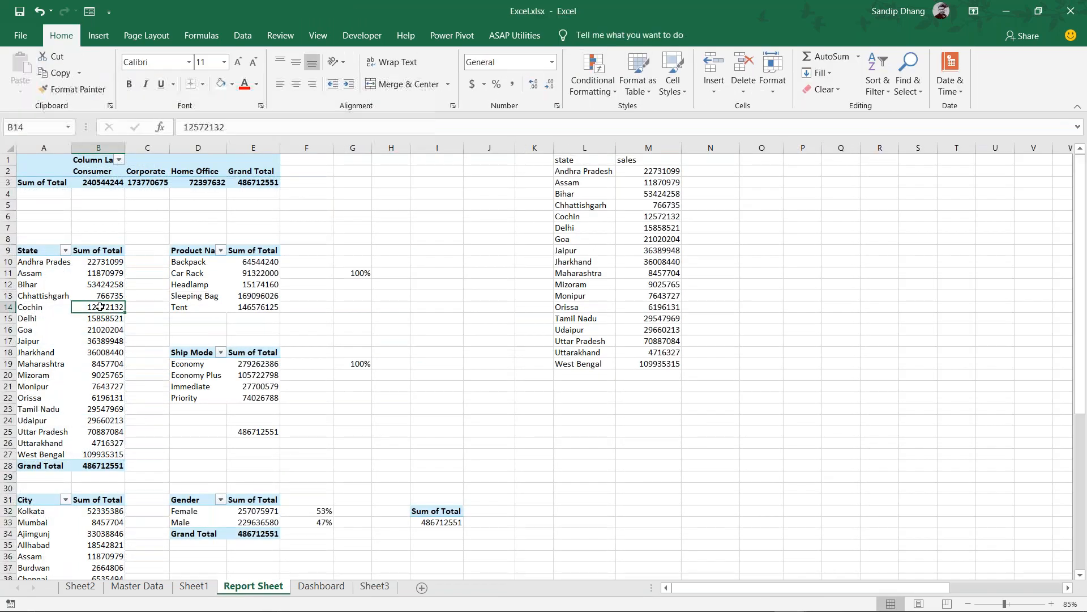
click(229, 275)
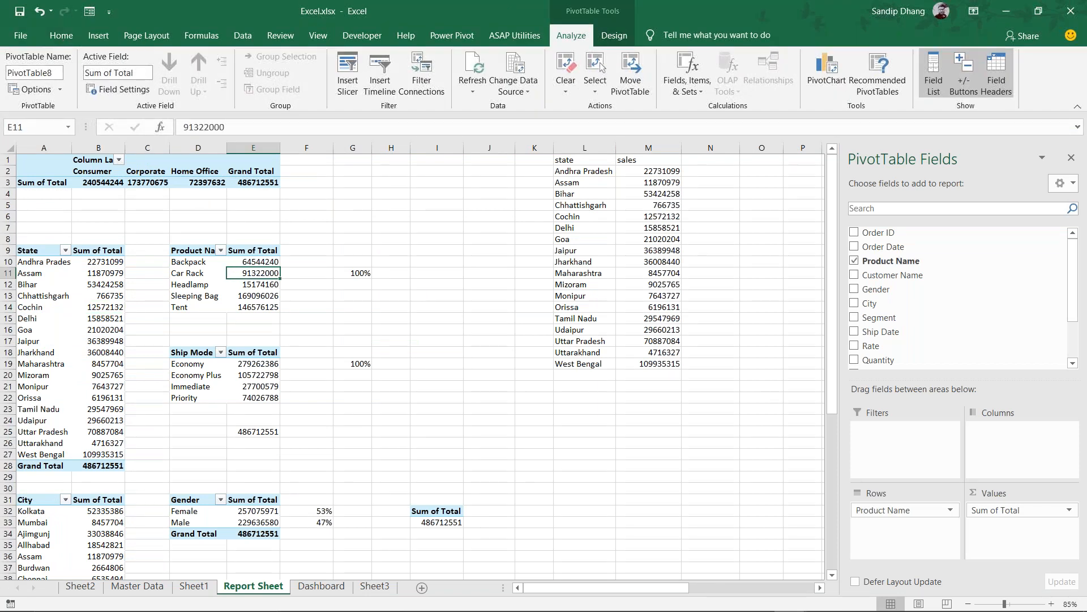
click(61, 179)
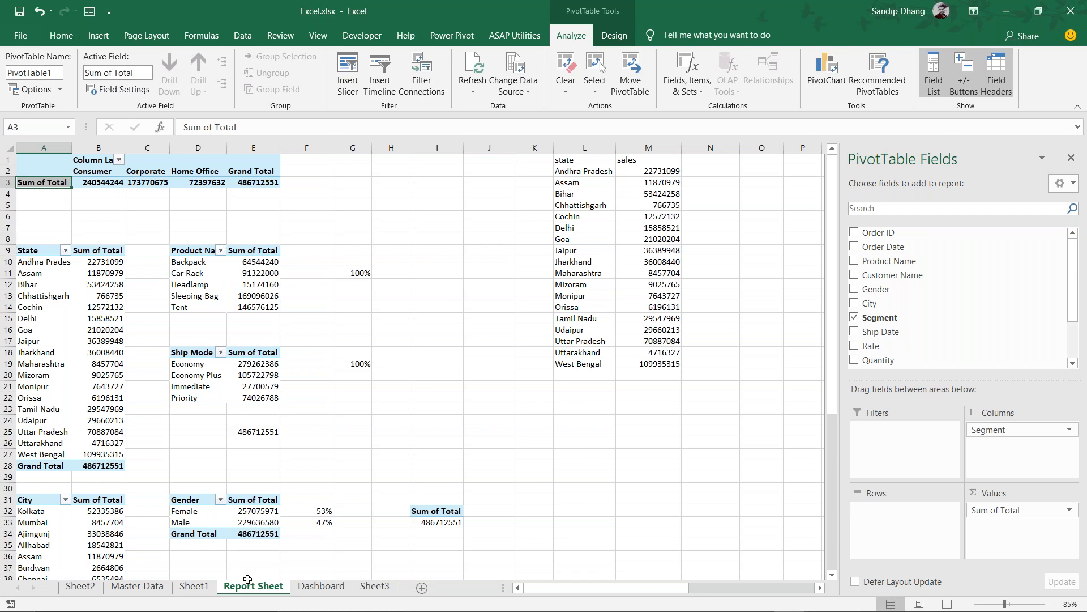
click(375, 586)
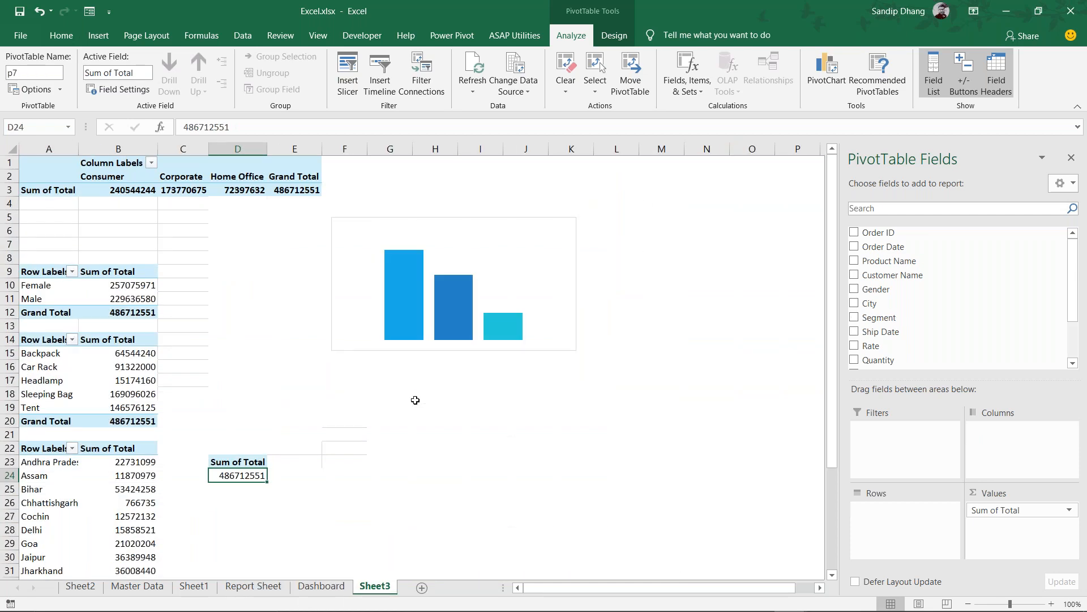
Move the segment column chart up and across to columns M–R, beginning near row 1
ctrl+scroll(415, 400, down, 2)
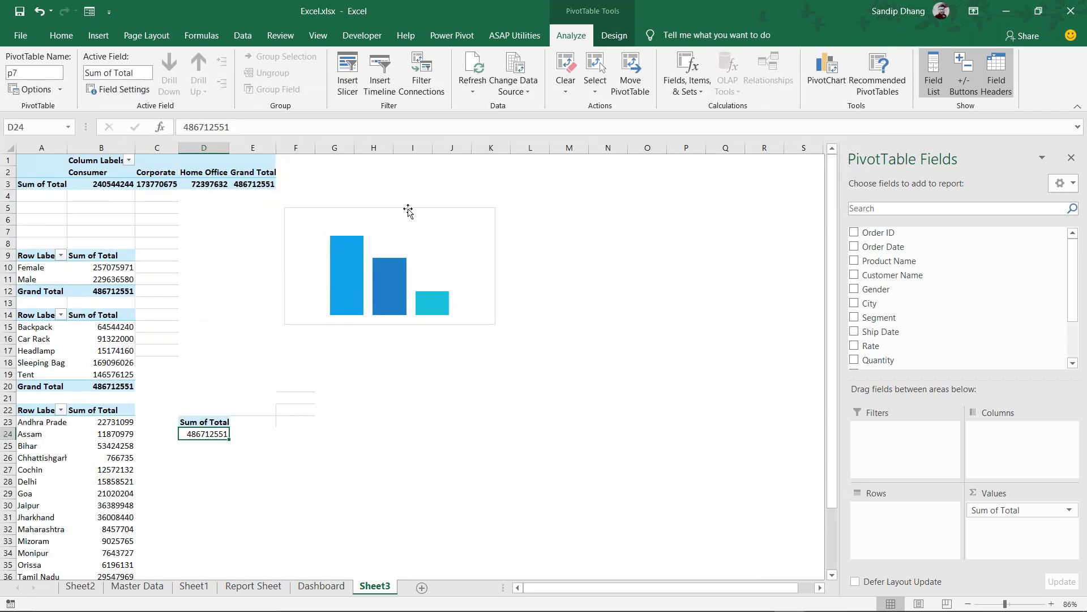
click(416, 215)
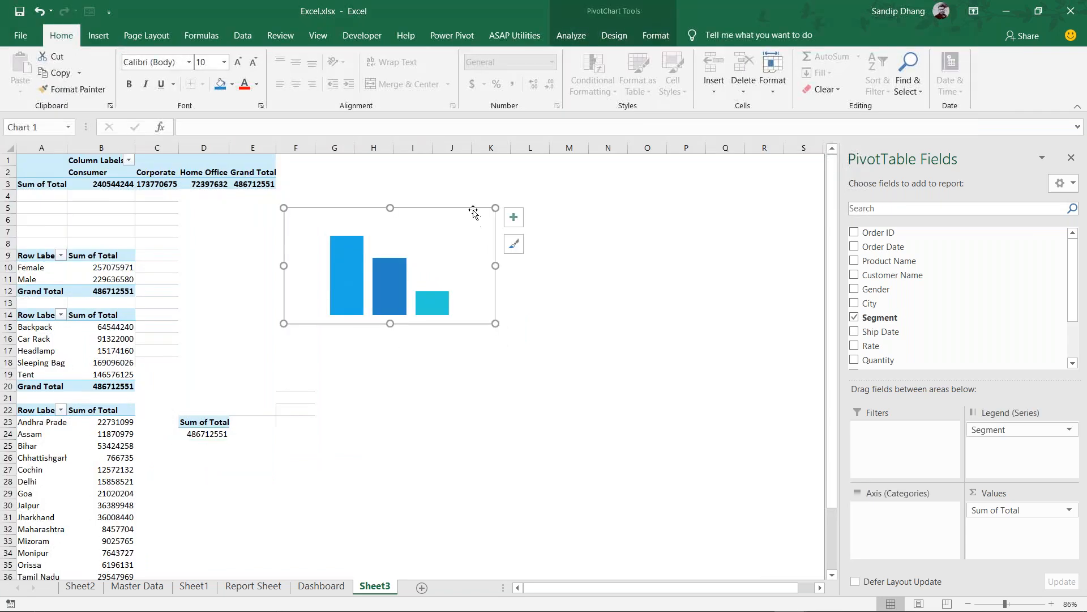
drag(474, 205, 761, 165)
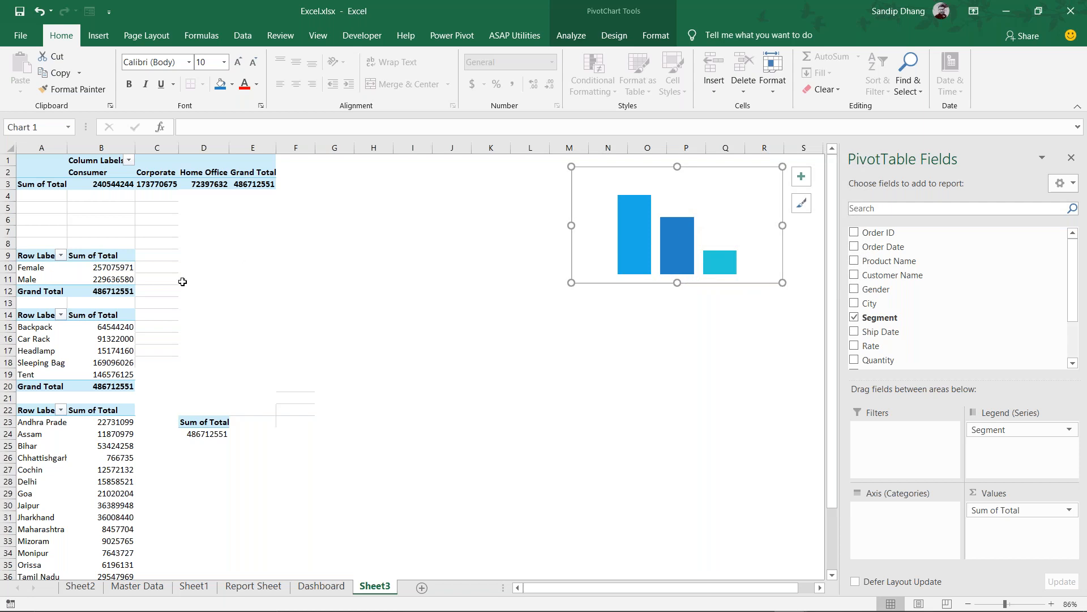
Insert a Doughnut PivotChart based on the product name pivot table
click(64, 343)
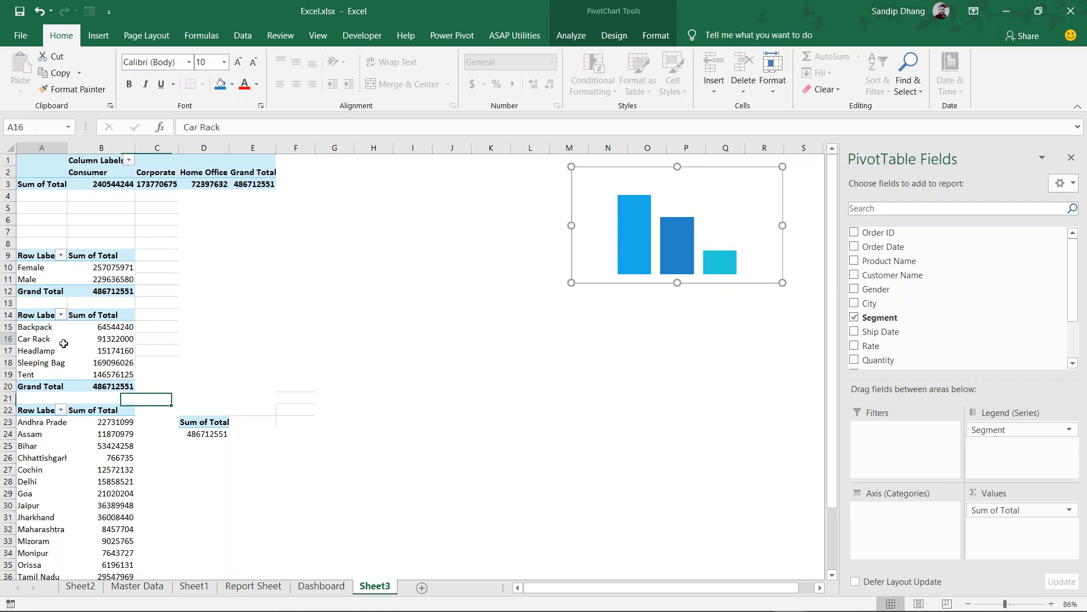
click(571, 35)
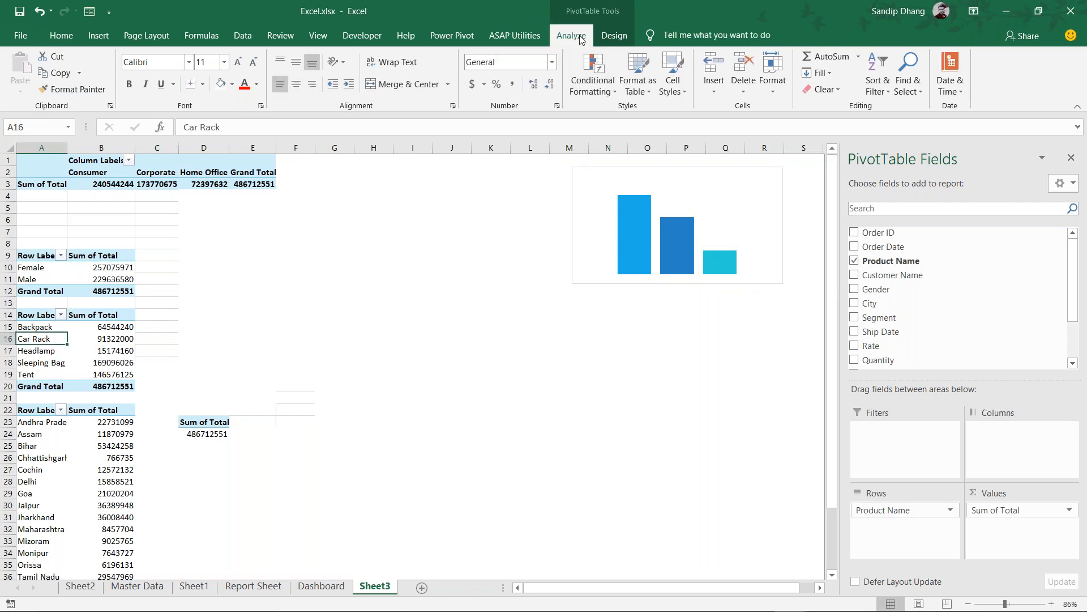
click(811, 64)
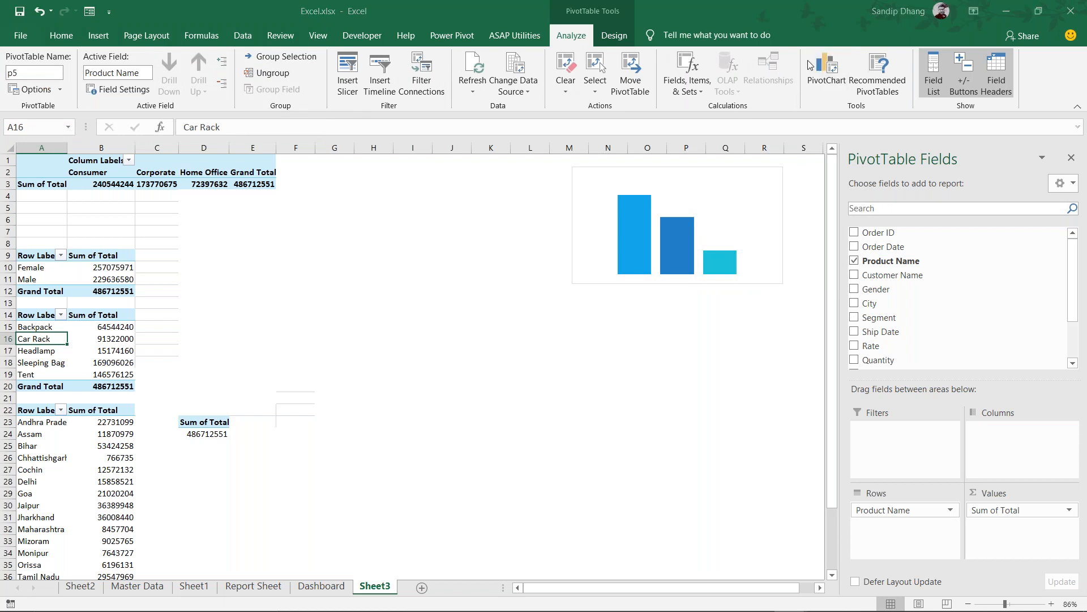
click(369, 212)
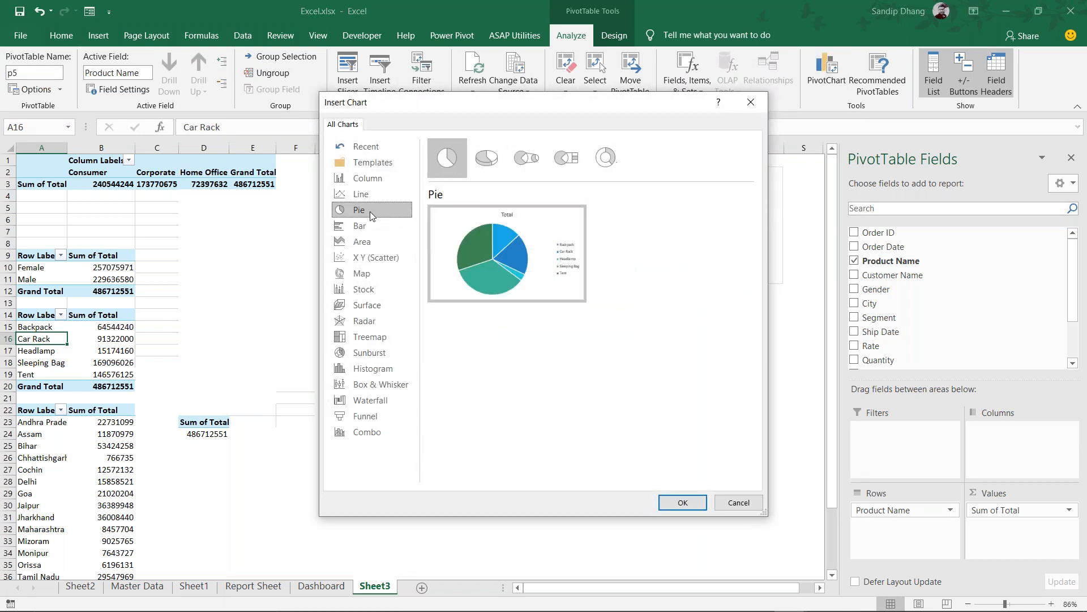
click(604, 168)
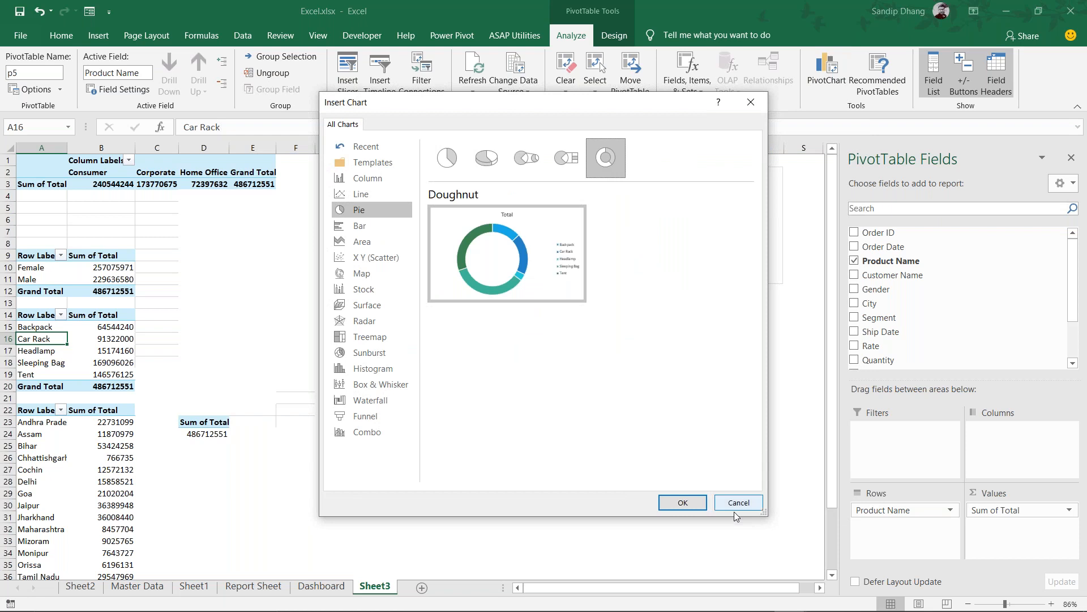
click(682, 502)
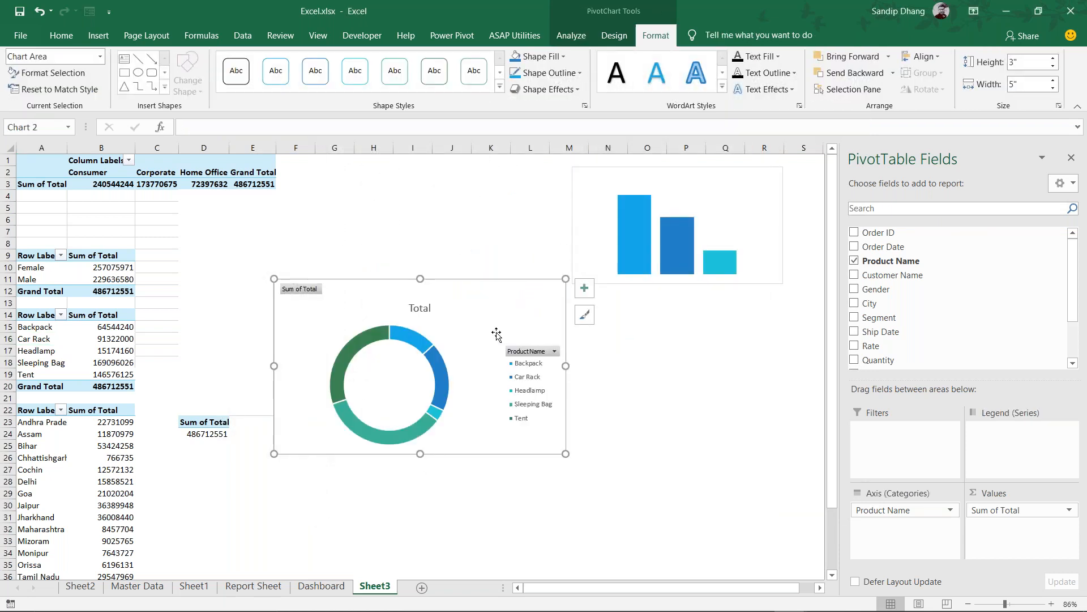
Hide all field buttons on the product doughnut chart and delete its legend
right_click(539, 352)
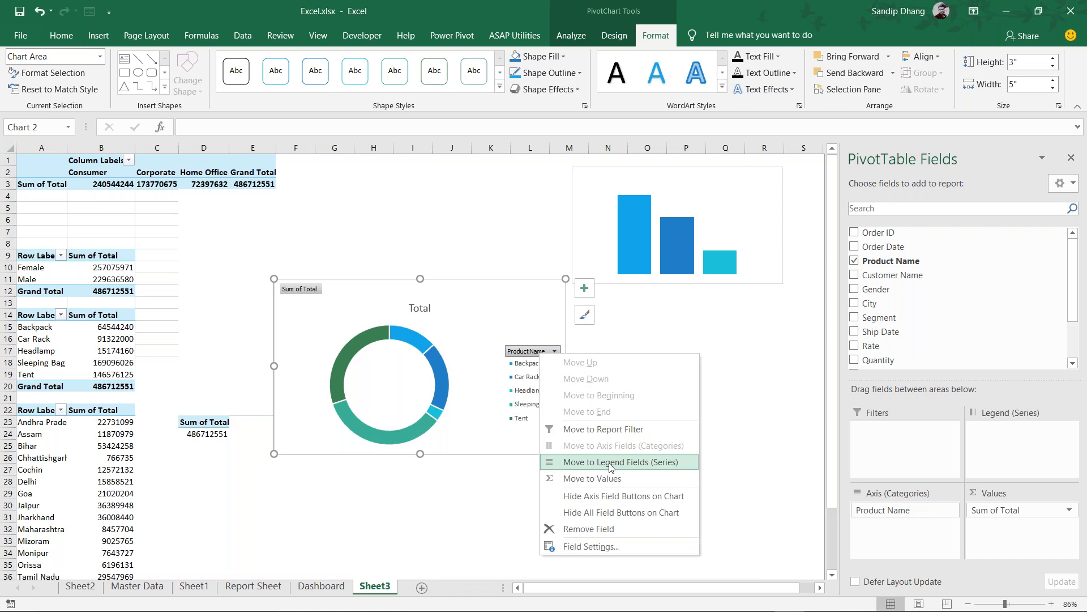
click(611, 512)
click(535, 376)
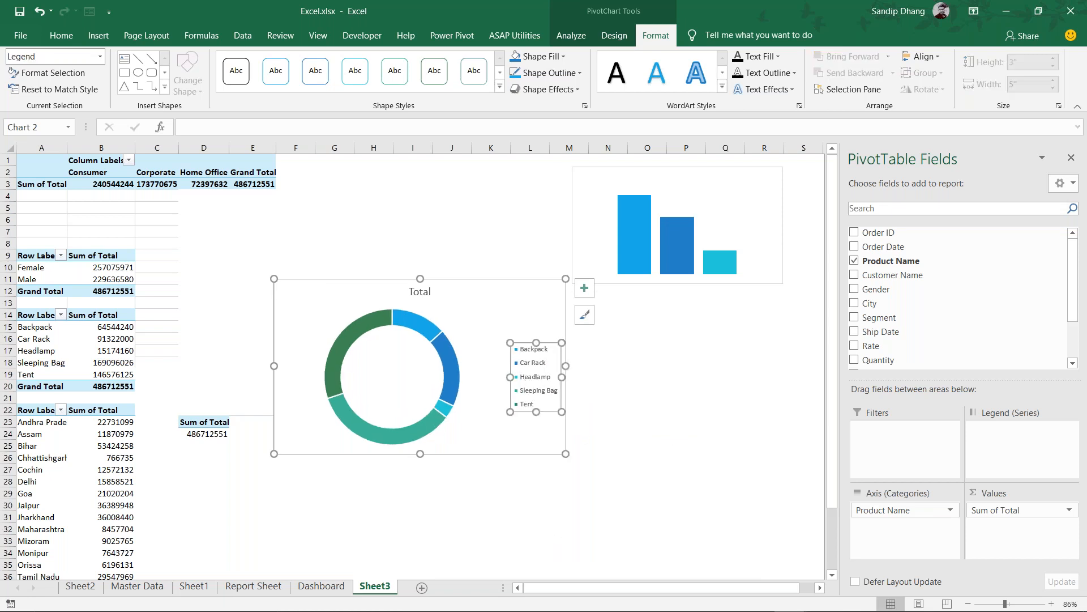
key(Delete)
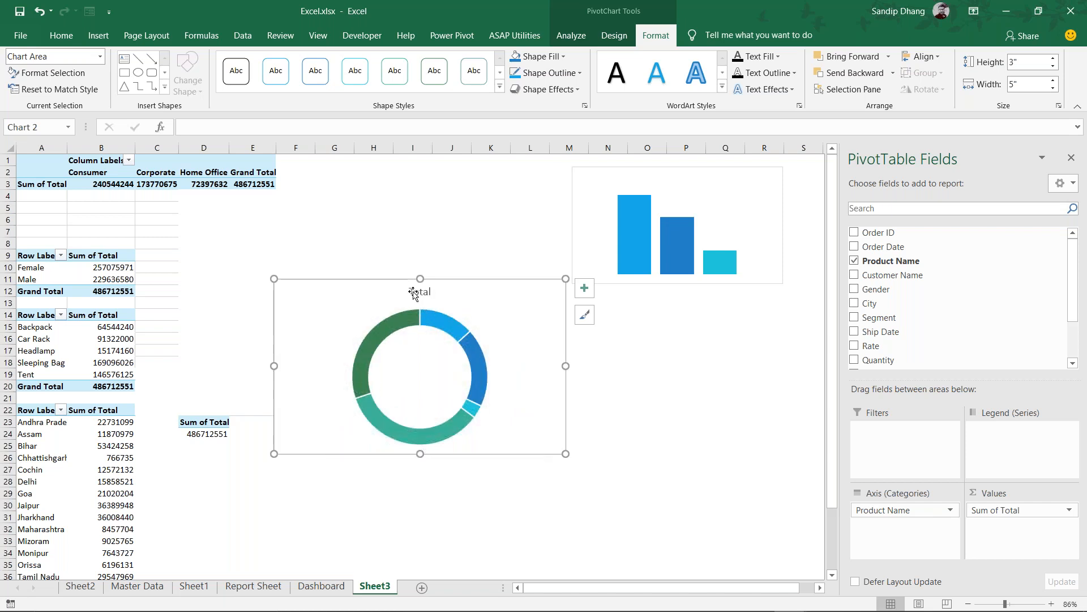
Delete the product doughnut chart's title and move the chart directly below the segment column chart, starting near column M, row 12
click(420, 291)
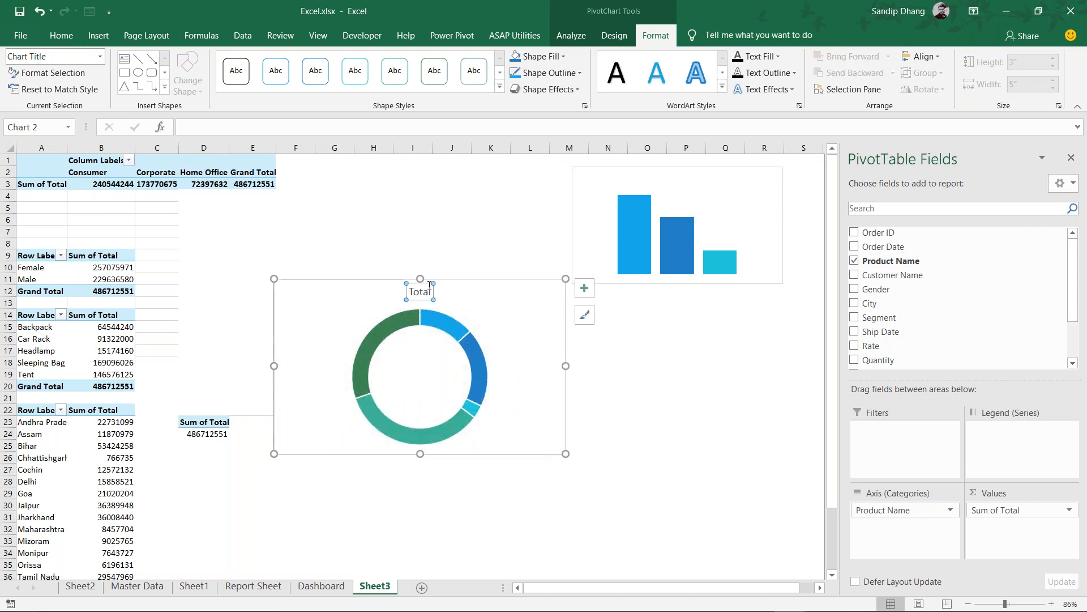
key(Delete)
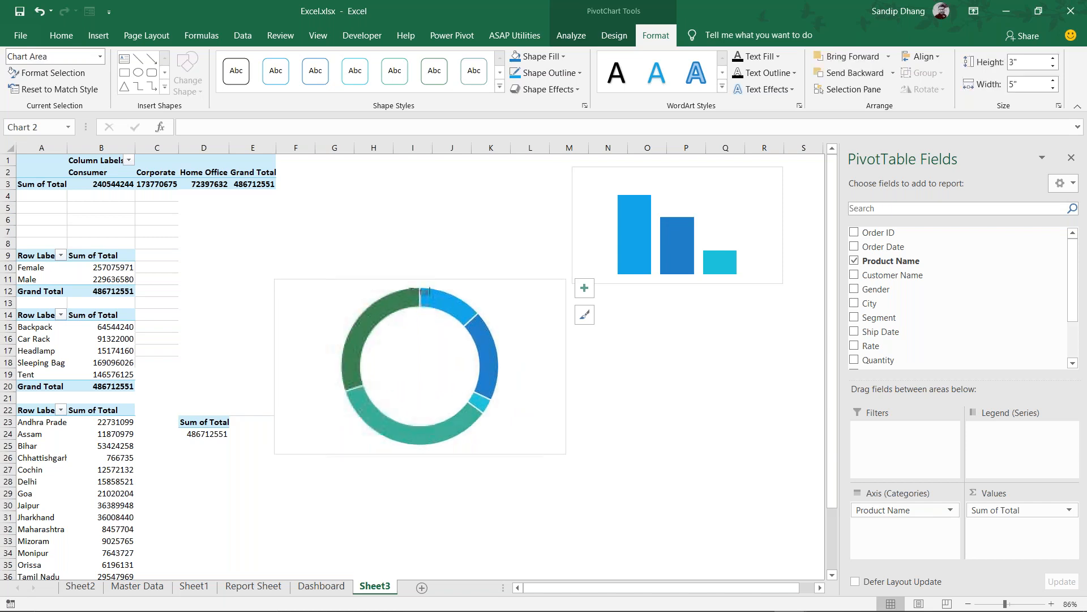
drag(519, 280, 773, 293)
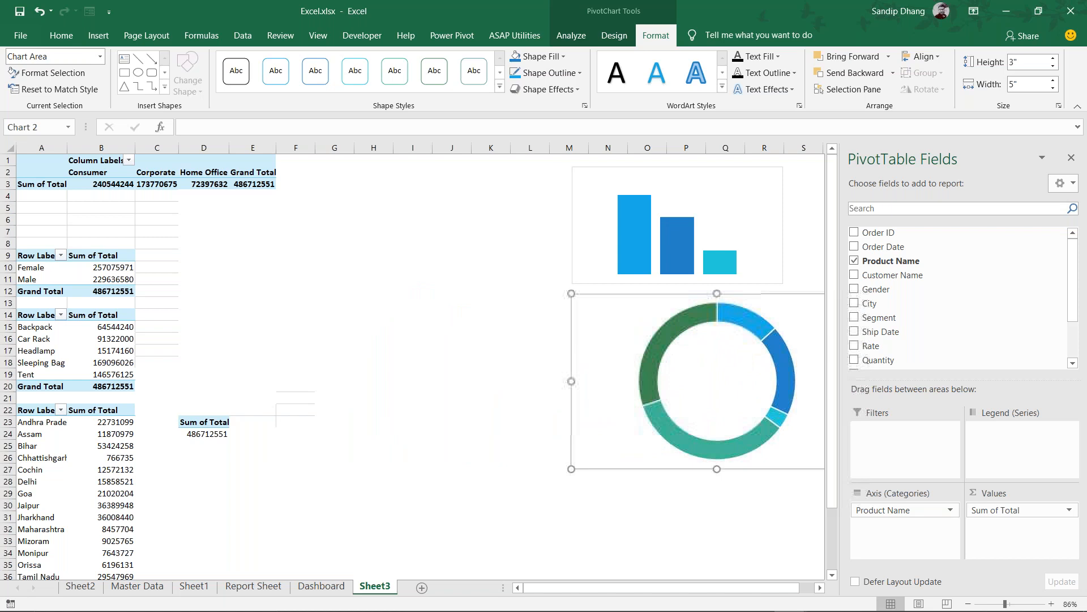
Filter the Dashboard by state, first to Assam and finally to Maharashtra, and return to Sheet3
click(59, 435)
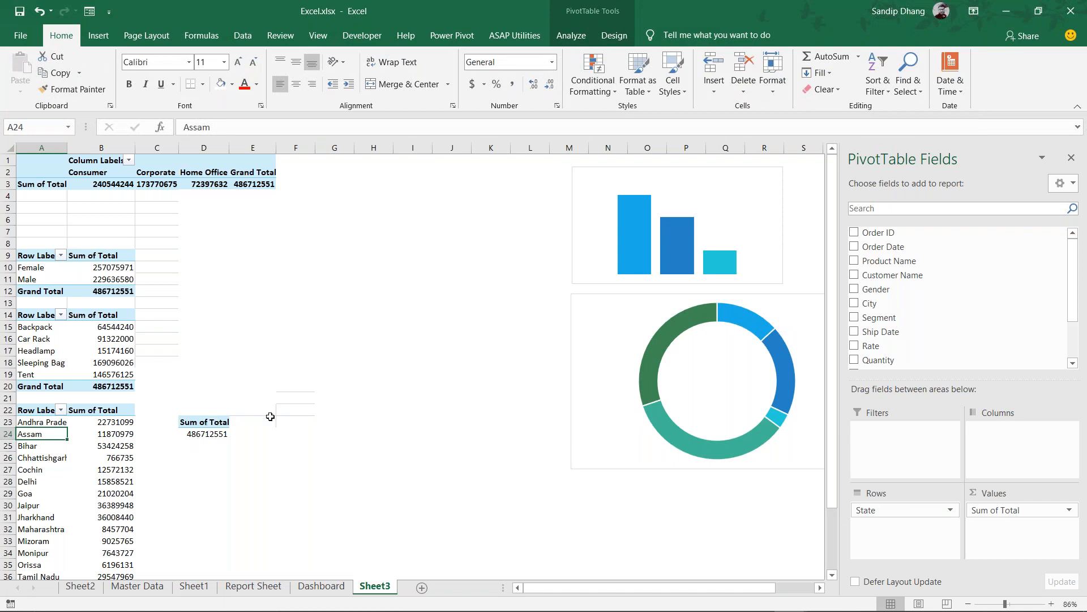
scroll(291, 418, right, 5)
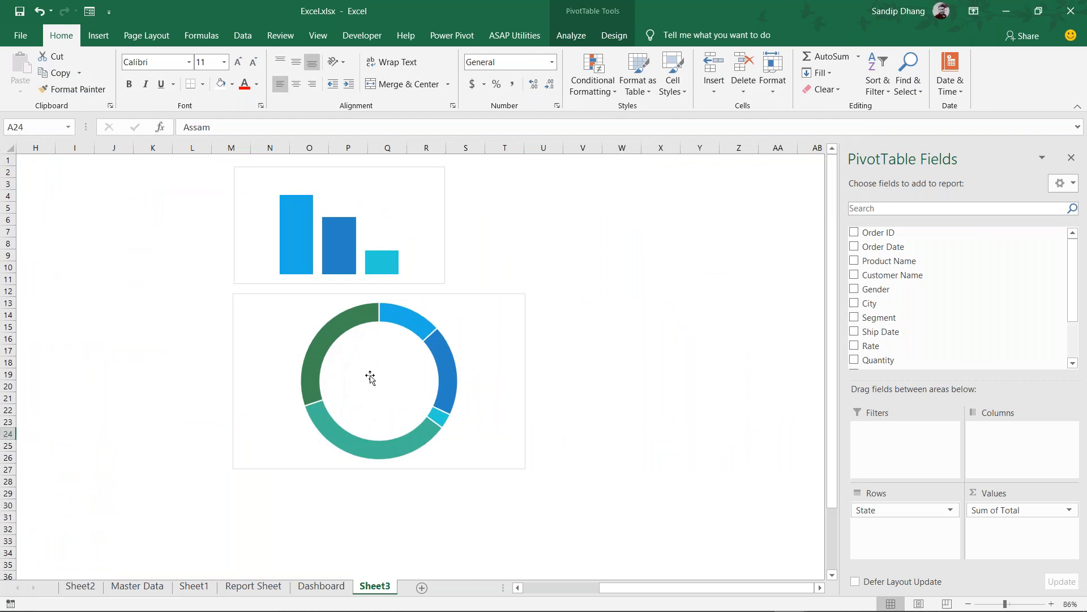
click(335, 585)
click(670, 471)
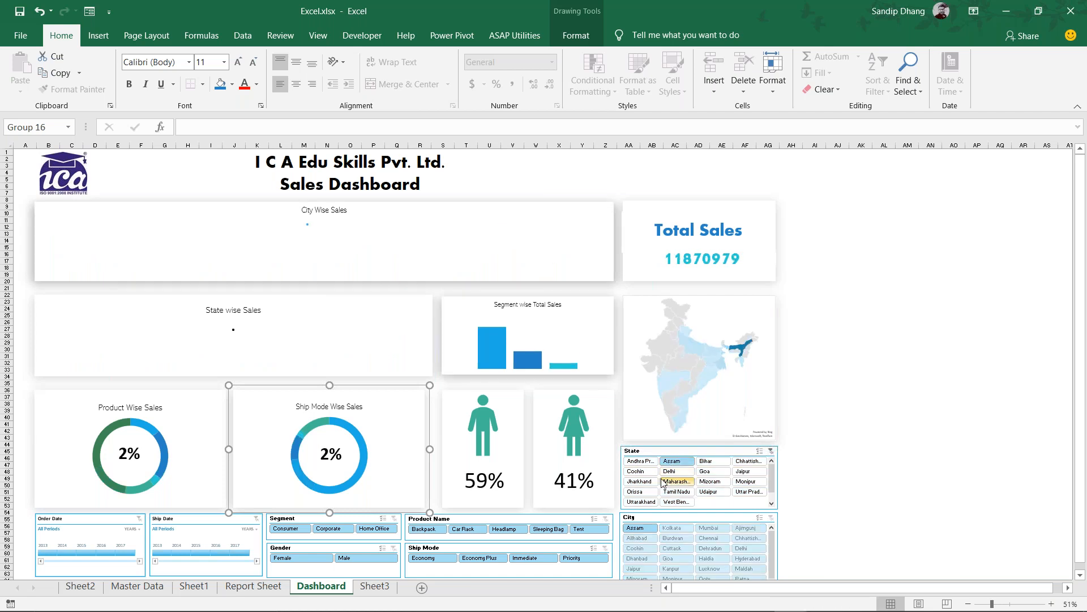
click(676, 481)
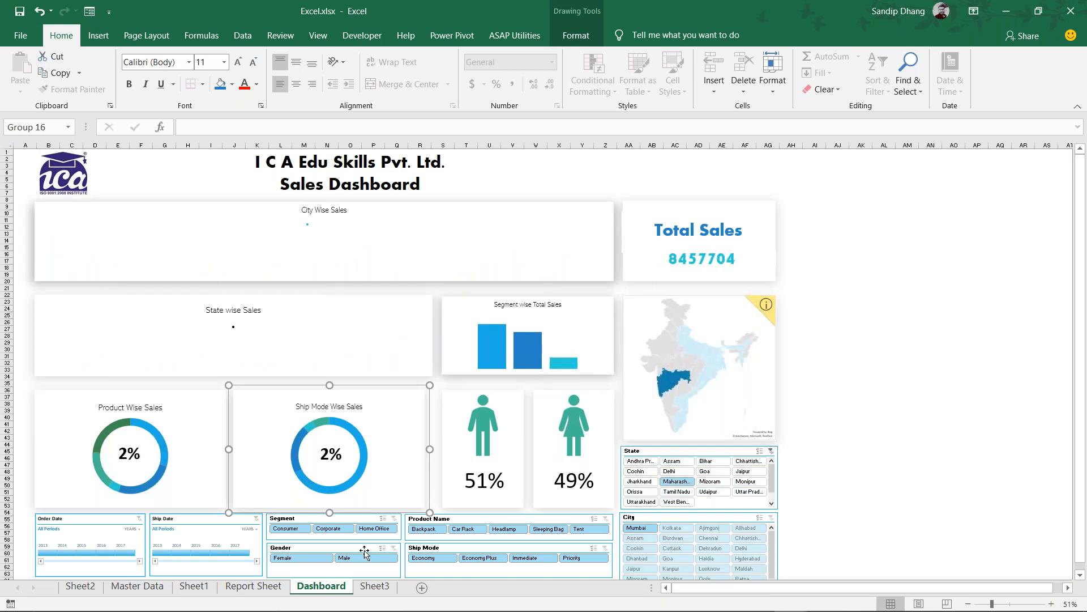
click(388, 588)
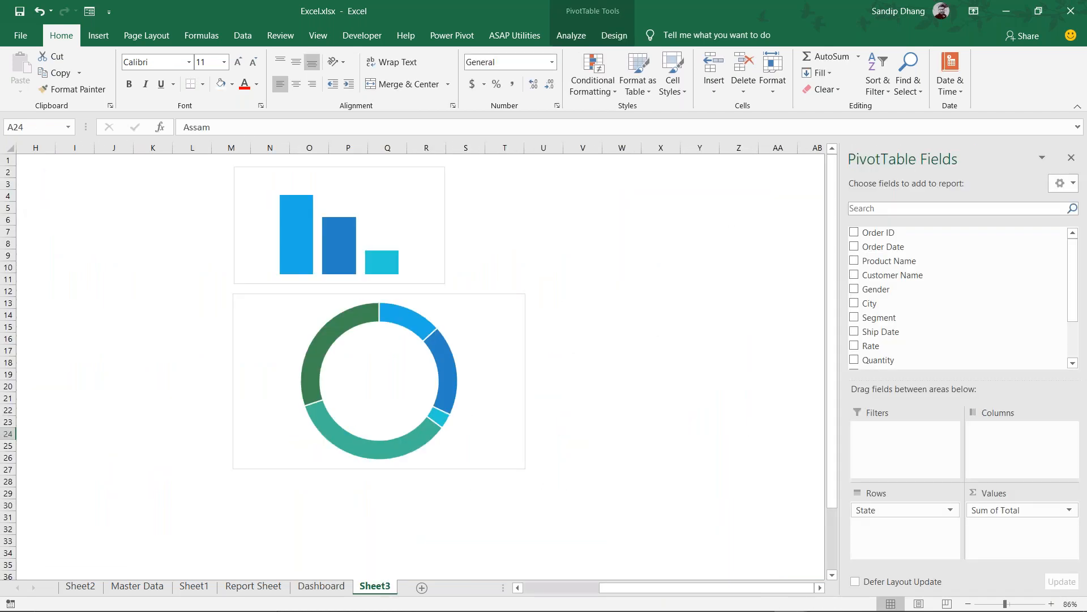
Copy the male and female icons from the Dashboard together and paste them onto Sheet3
click(311, 585)
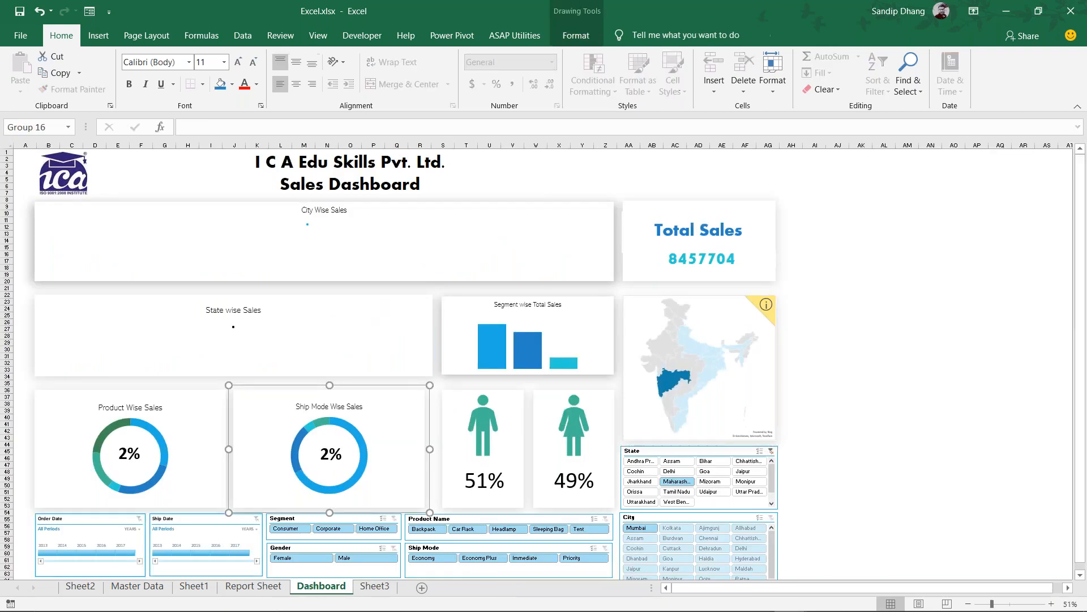
click(484, 427)
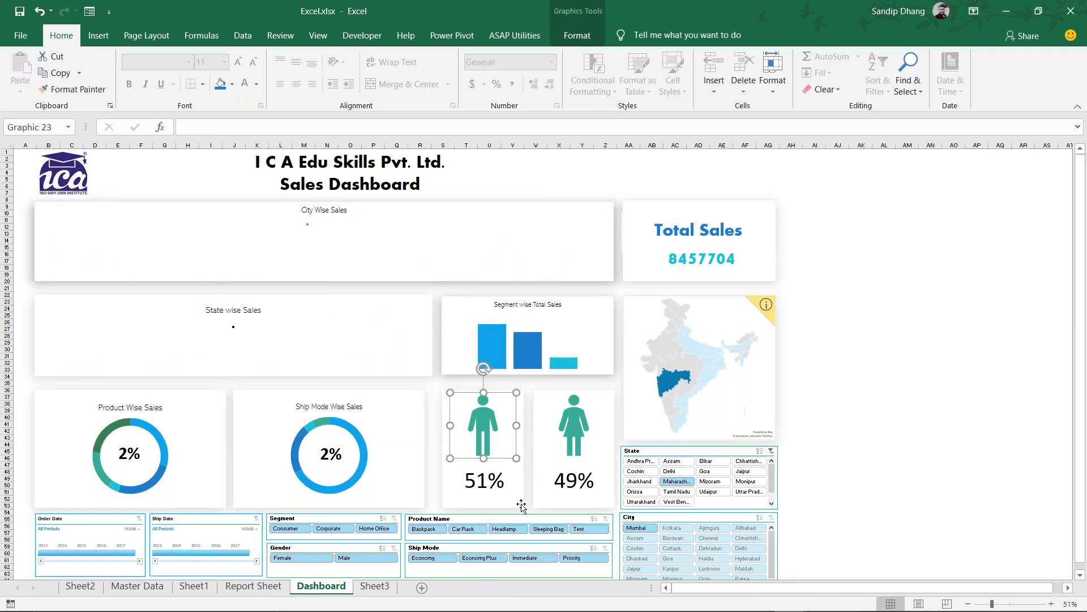
click(571, 414)
ctrl+click(485, 416)
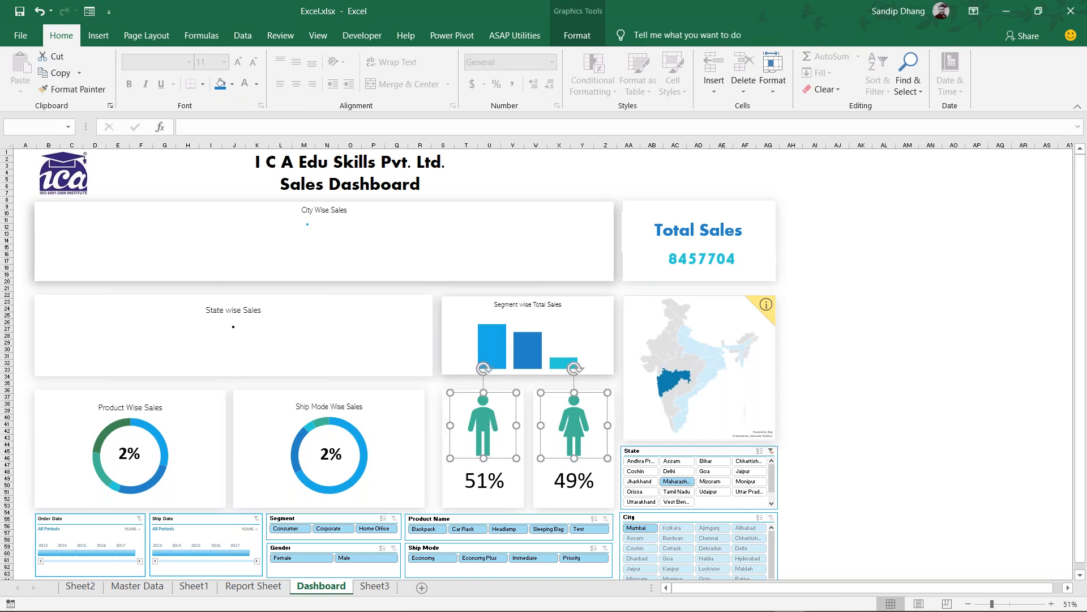
key(ctrl+c)
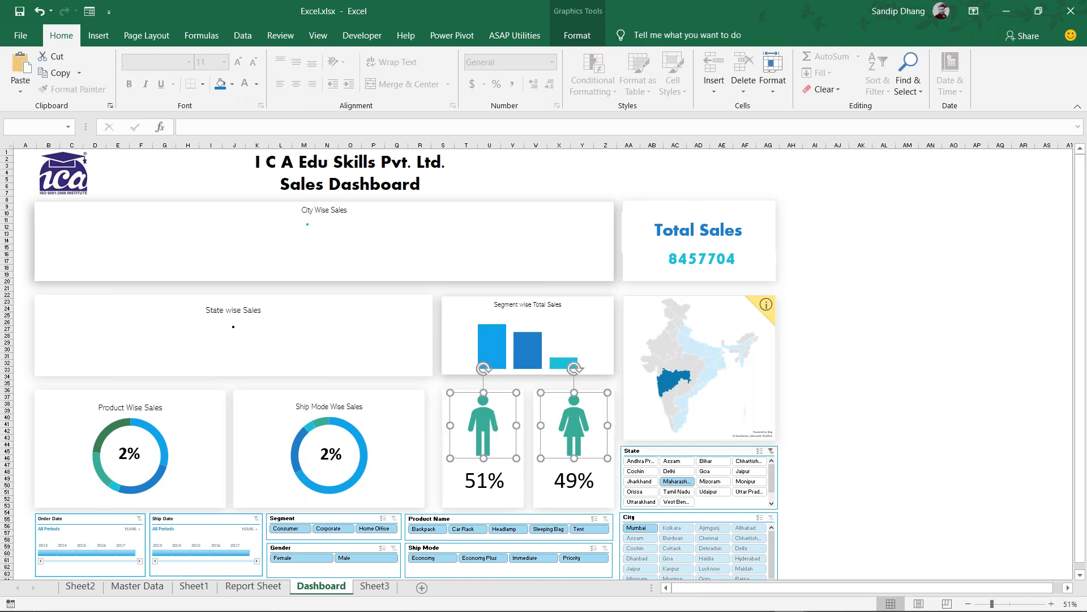
click(375, 586)
click(555, 230)
key(ctrl+v)
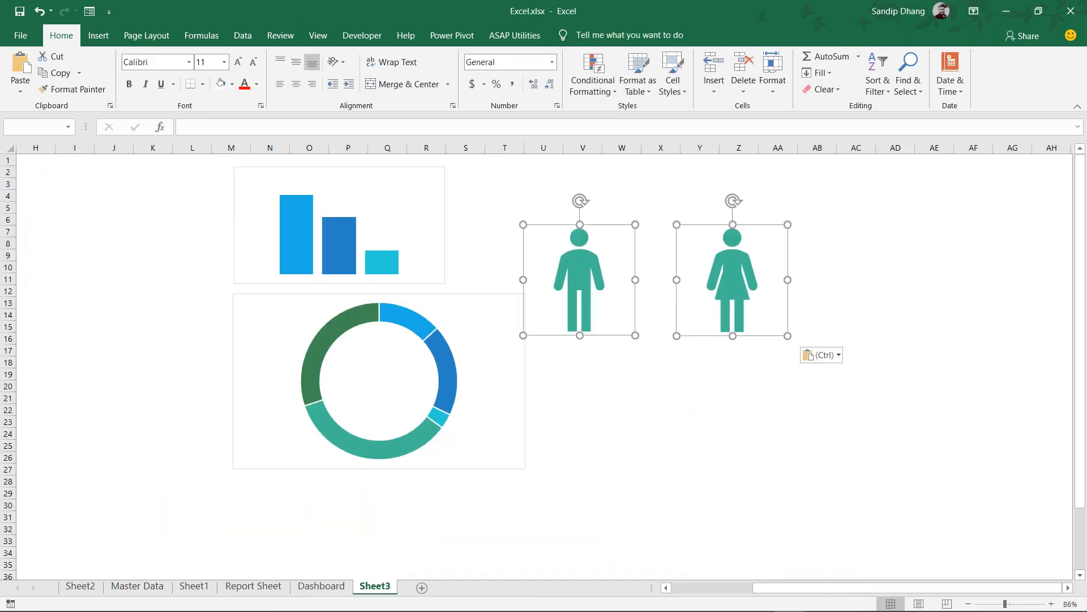
Shrink both pasted icons and place them side by side just beyond the segment column chart, around columns S–U, rows 2–8
drag(635, 224, 603, 257)
drag(566, 301, 495, 208)
drag(696, 262, 726, 243)
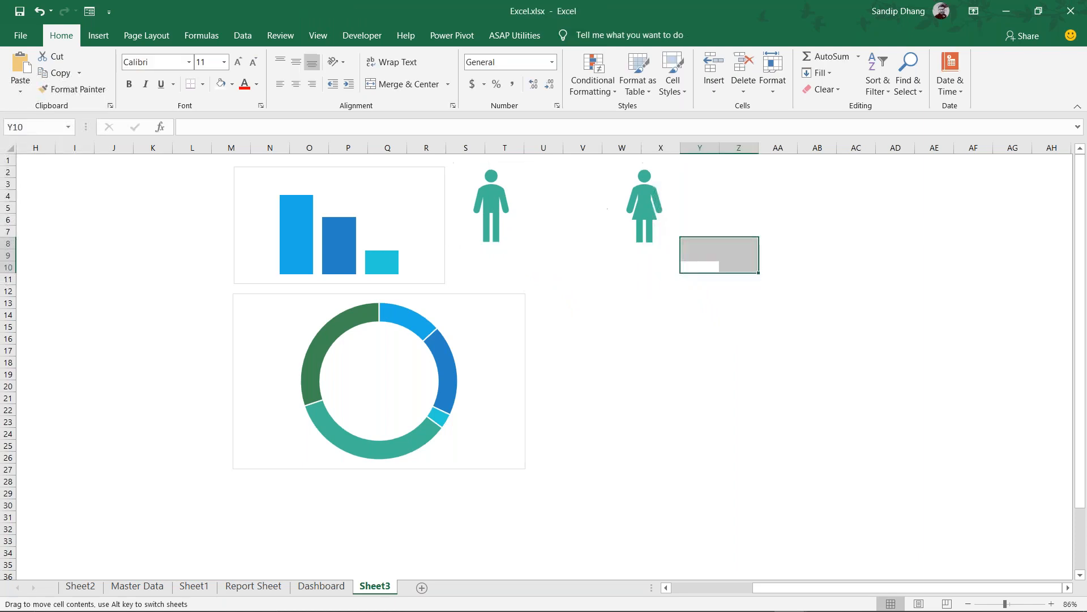
click(640, 202)
drag(632, 211, 544, 212)
click(647, 286)
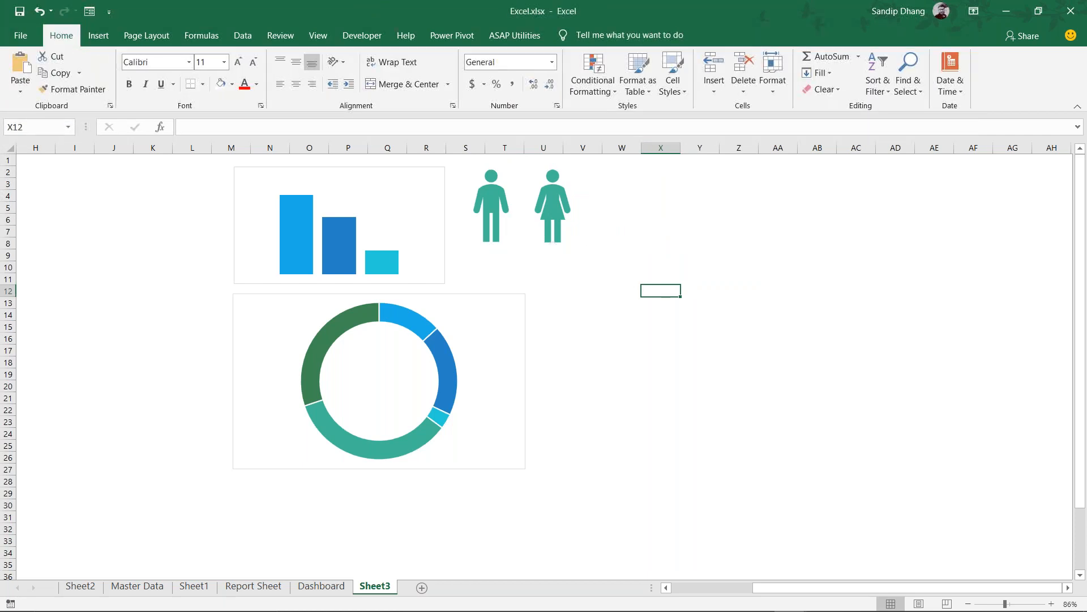
Search the icon library for "male" and "female" and insert the single standing figure from each search
click(91, 41)
click(199, 73)
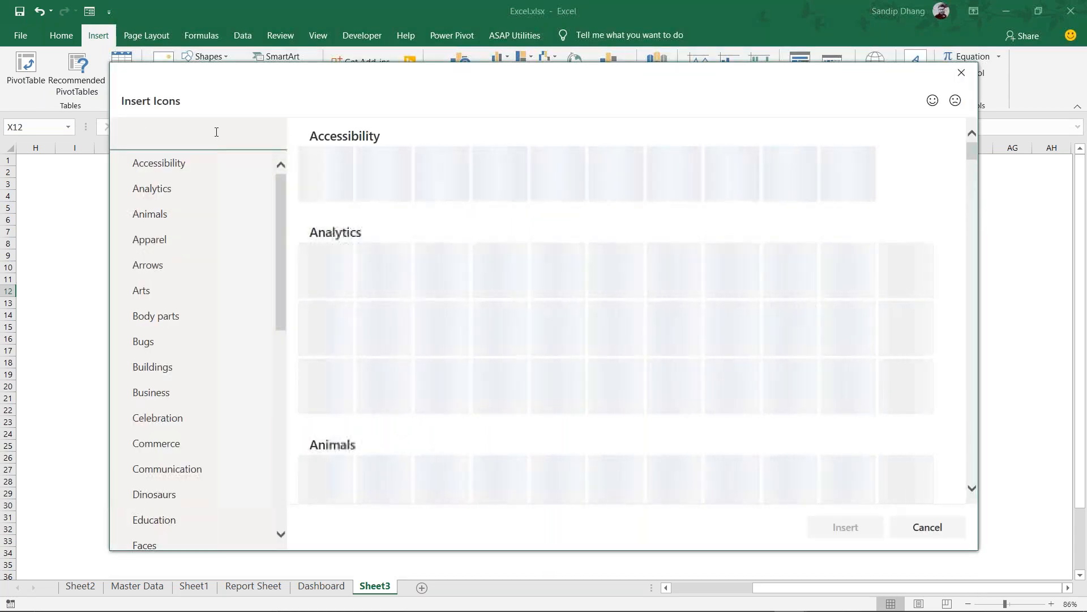
text(male)
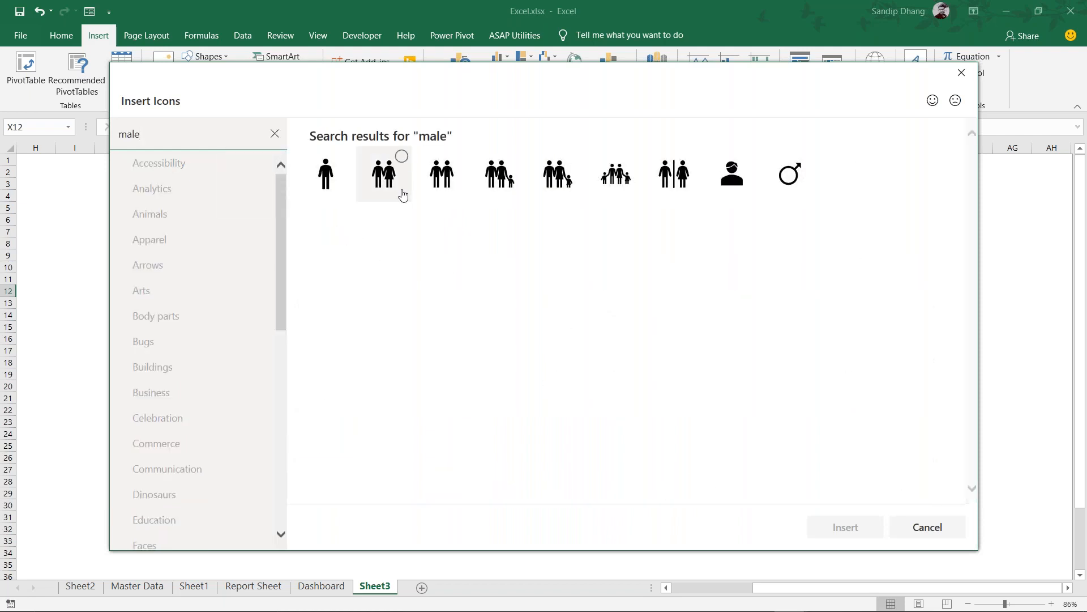
click(332, 190)
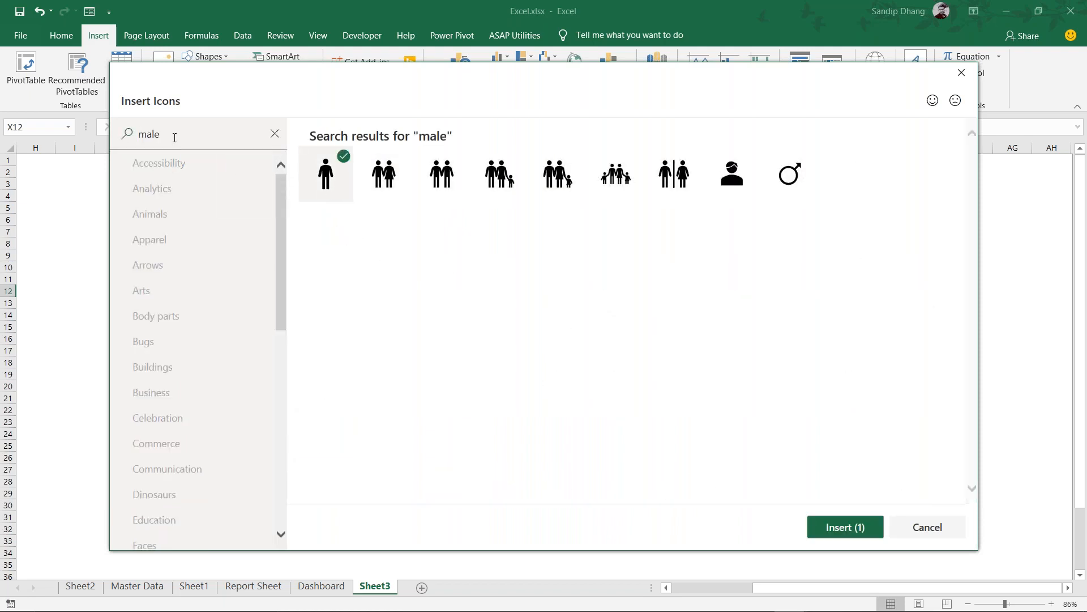
drag(174, 136, 85, 130)
text(female)
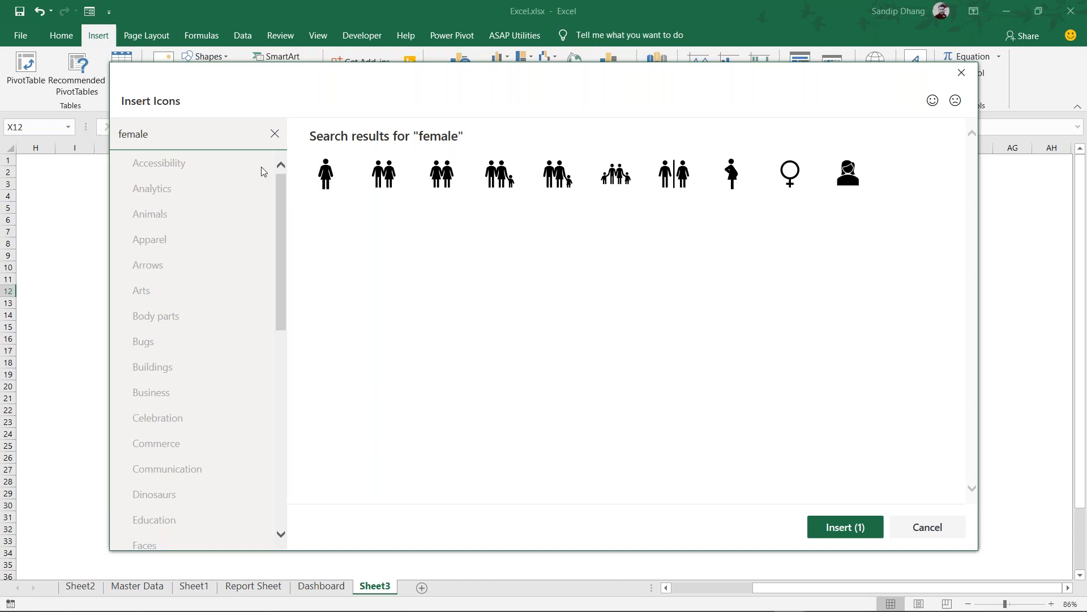
click(339, 159)
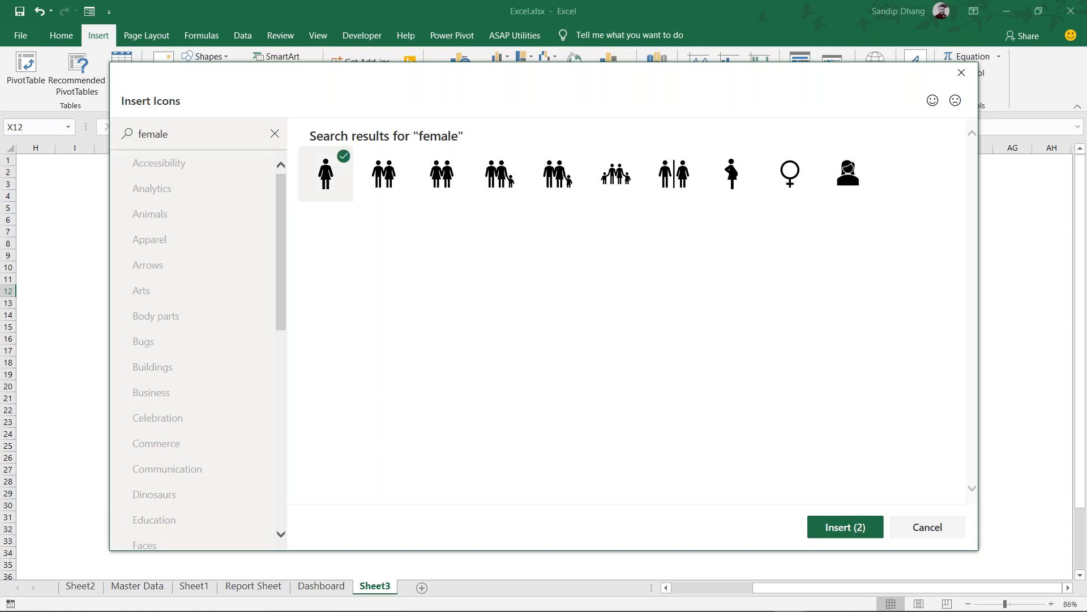
click(861, 529)
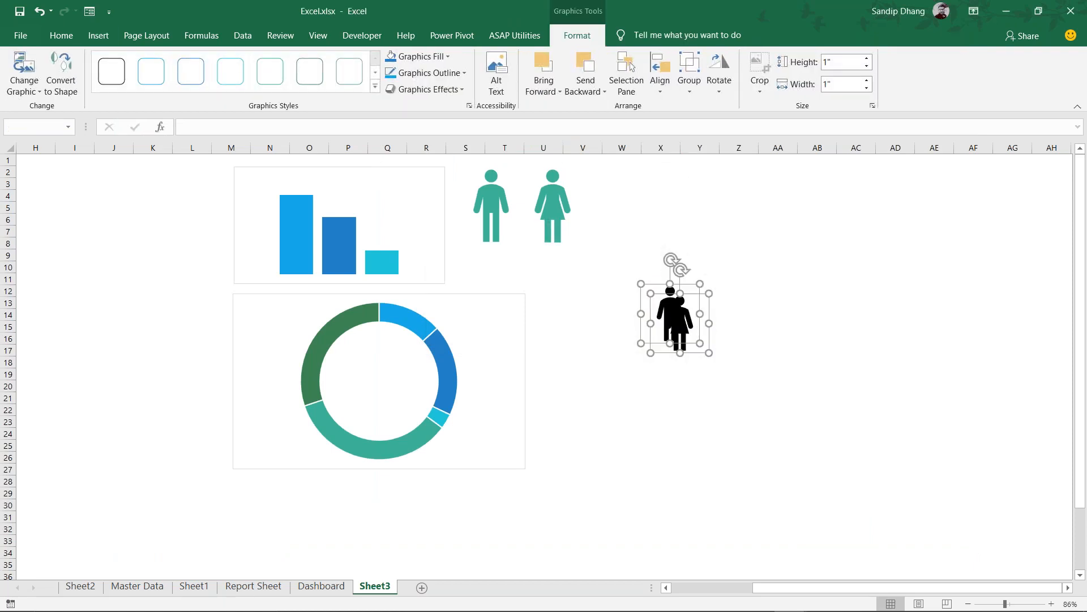
Fill the two newly inserted black icons with a lighter green theme color, then delete them
click(445, 59)
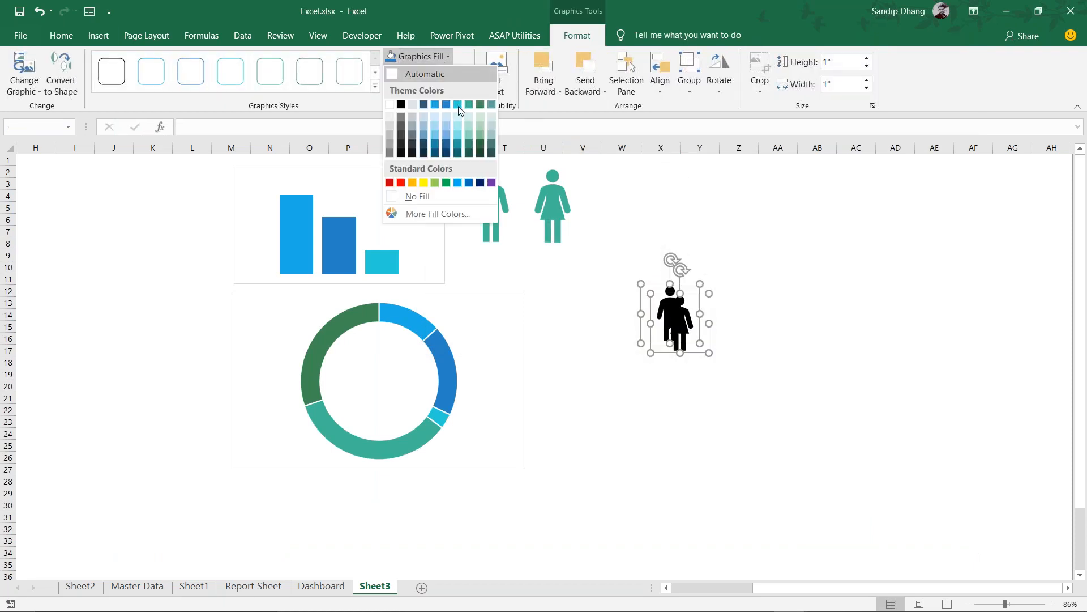
click(478, 134)
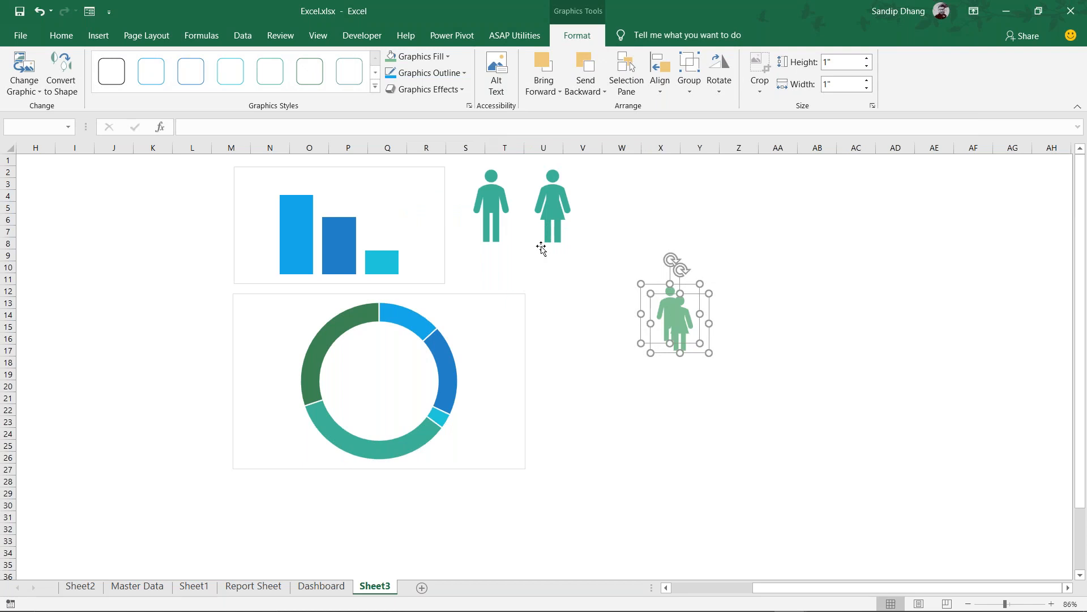
key(Delete)
click(718, 303)
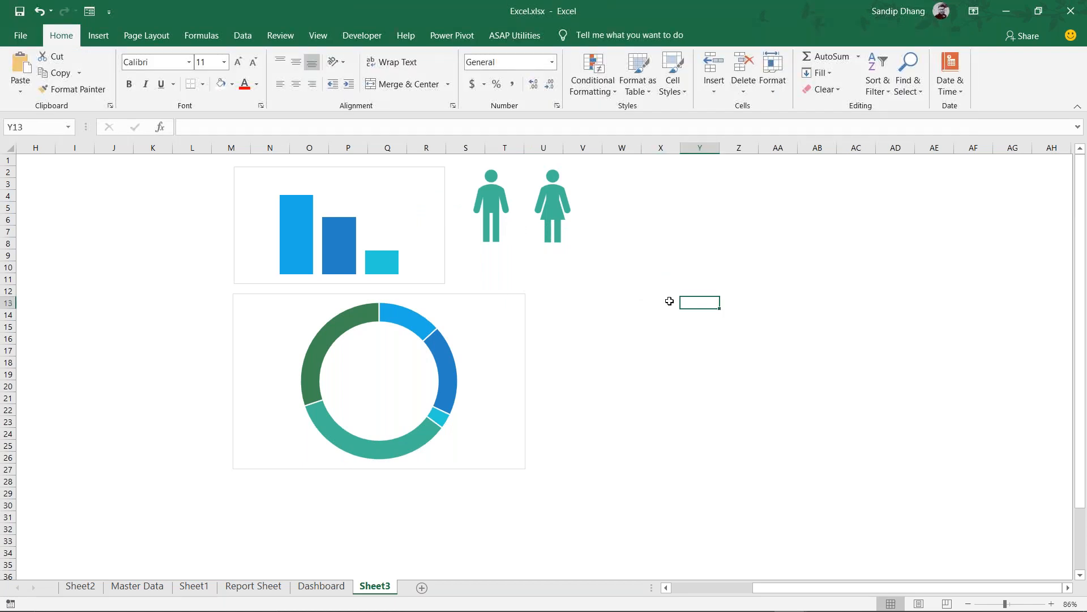
Draw three rectangles about 0.46" high: one under each gender icon and one about 2.17" wide beside the icons at columns W–Z
click(94, 37)
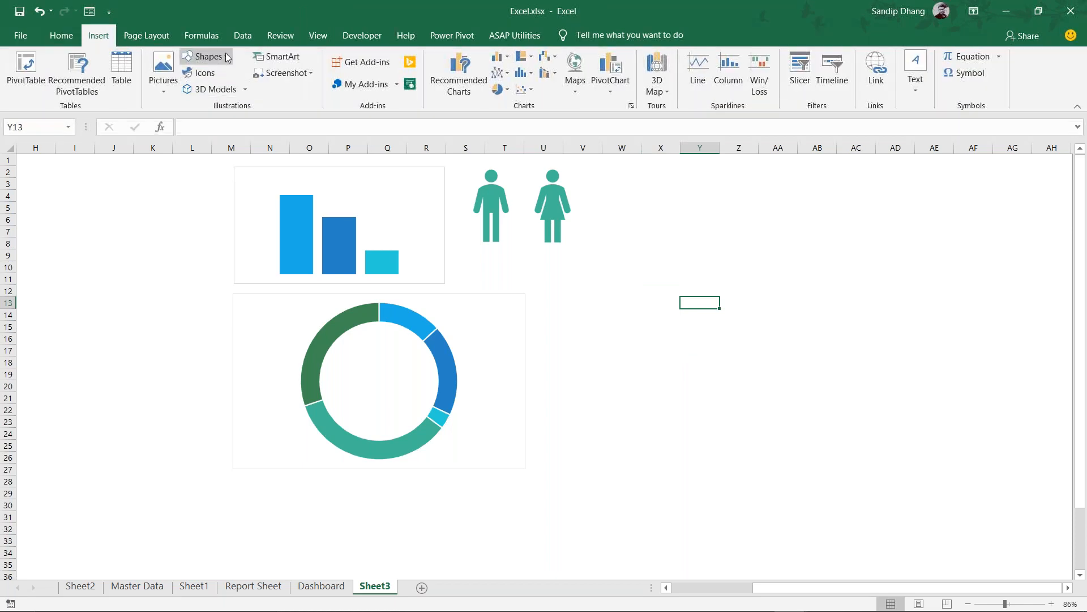
click(205, 56)
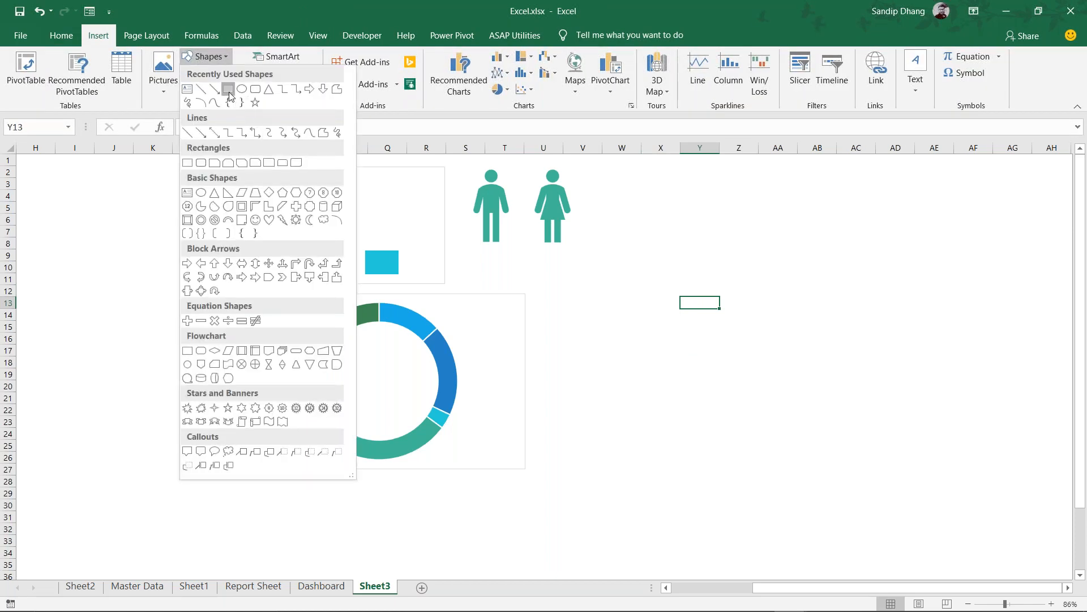
click(230, 101)
mouse_move(470, 253)
mouse_down()
mouse_move(512, 280)
mouse_move(584, 275)
mouse_move(575, 274)
mouse_move(723, 204)
mouse_move(693, 198)
mouse_move(673, 236)
mouse_move(770, 227)
mouse_move(710, 211)
mouse_move(704, 181)
mouse_up()
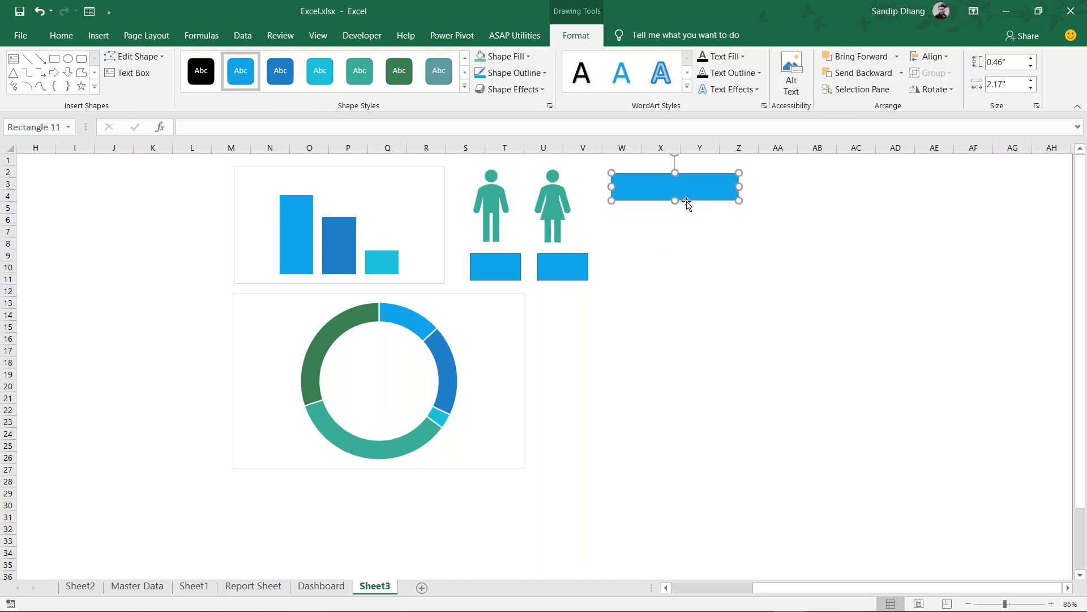
Select all three rectangles and set their shape fill to white
click(558, 269)
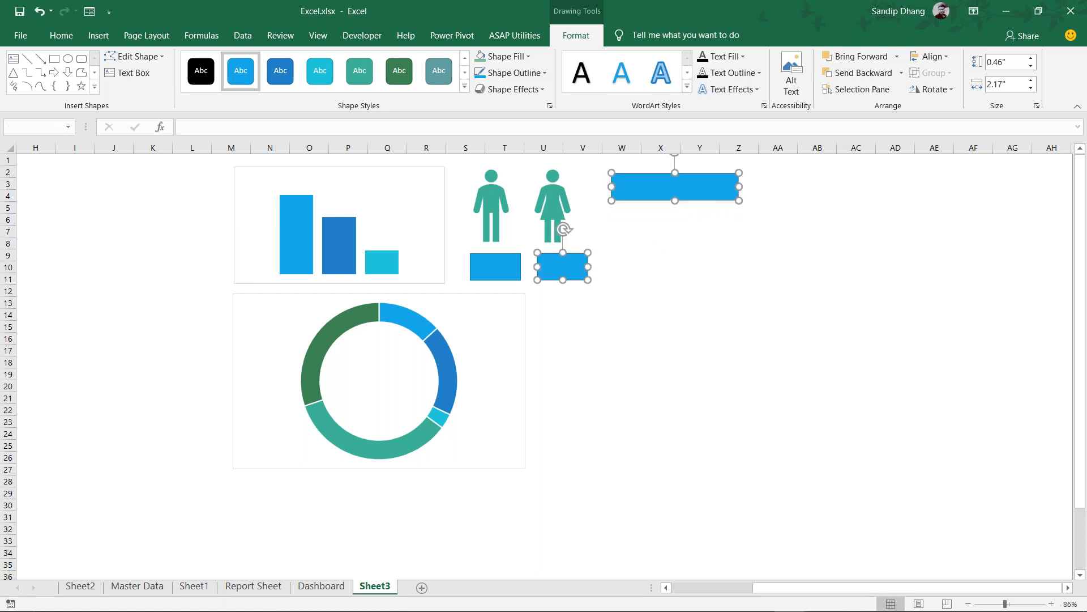
shift+click(489, 268)
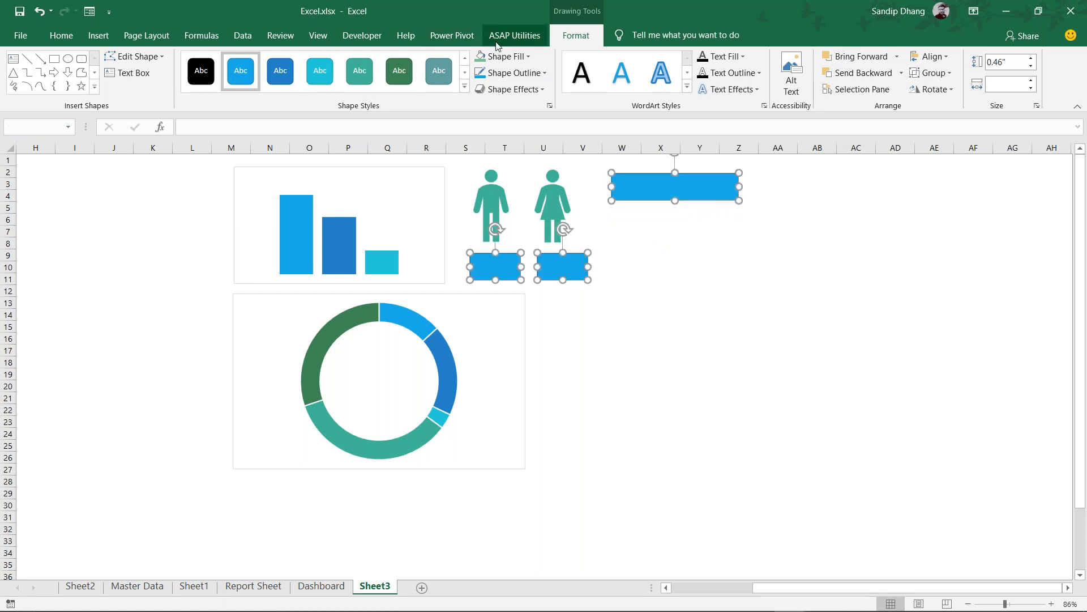
click(506, 57)
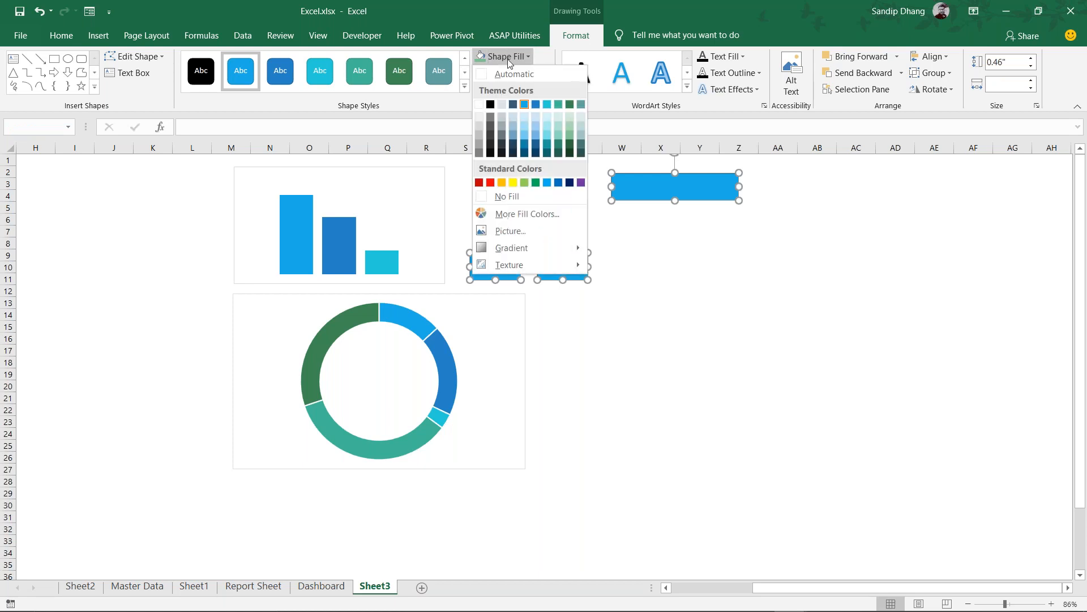
click(480, 104)
click(661, 274)
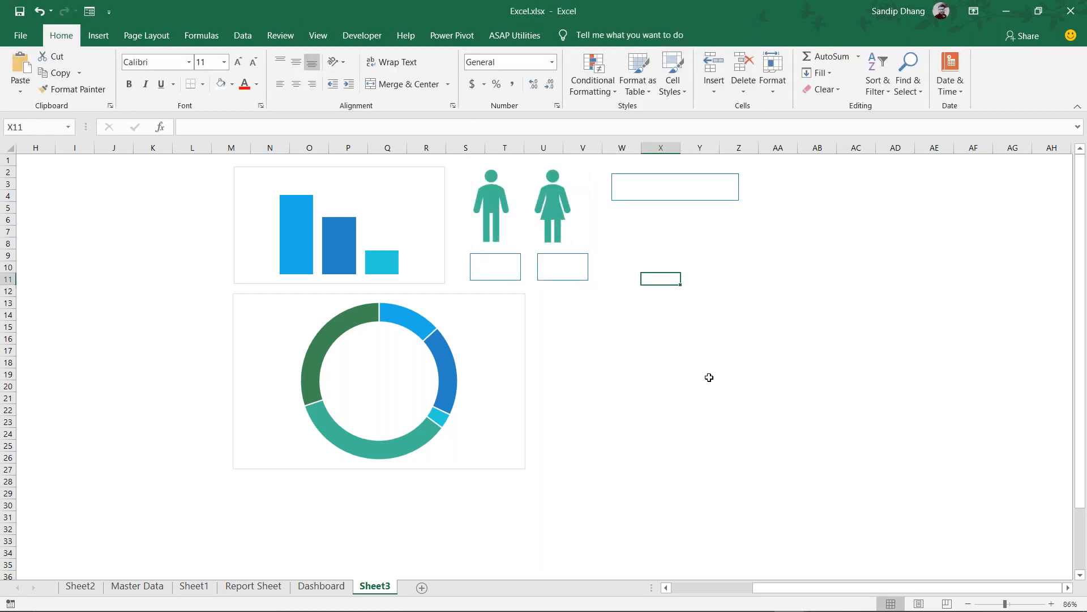
Calculate the female share of total sales in D10 by dividing B10 by the grand total in B12
scroll(461, 392, left, 3)
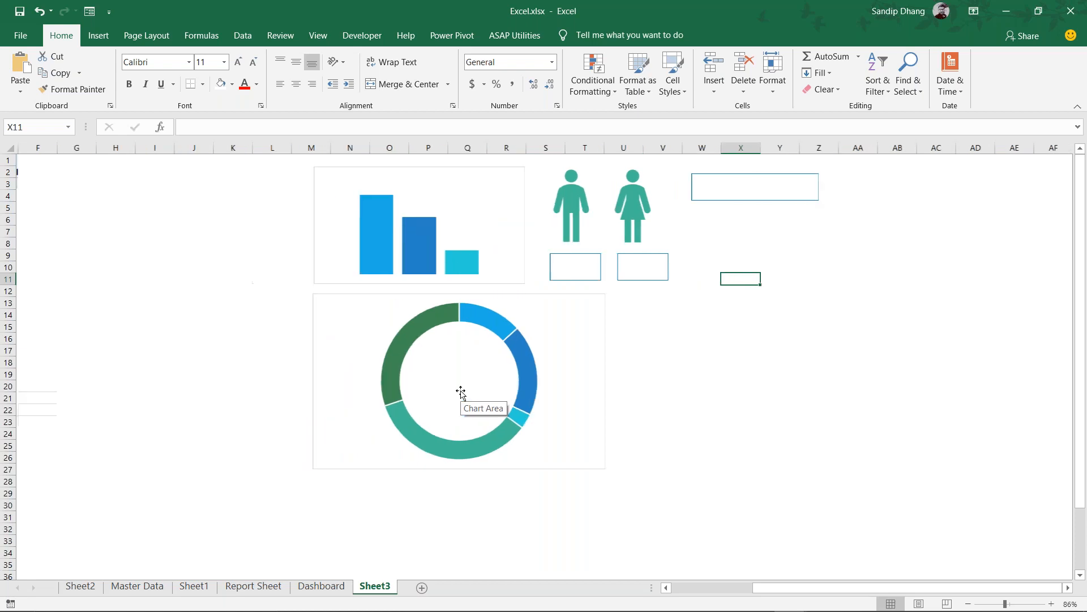
scroll(461, 393, left, 1)
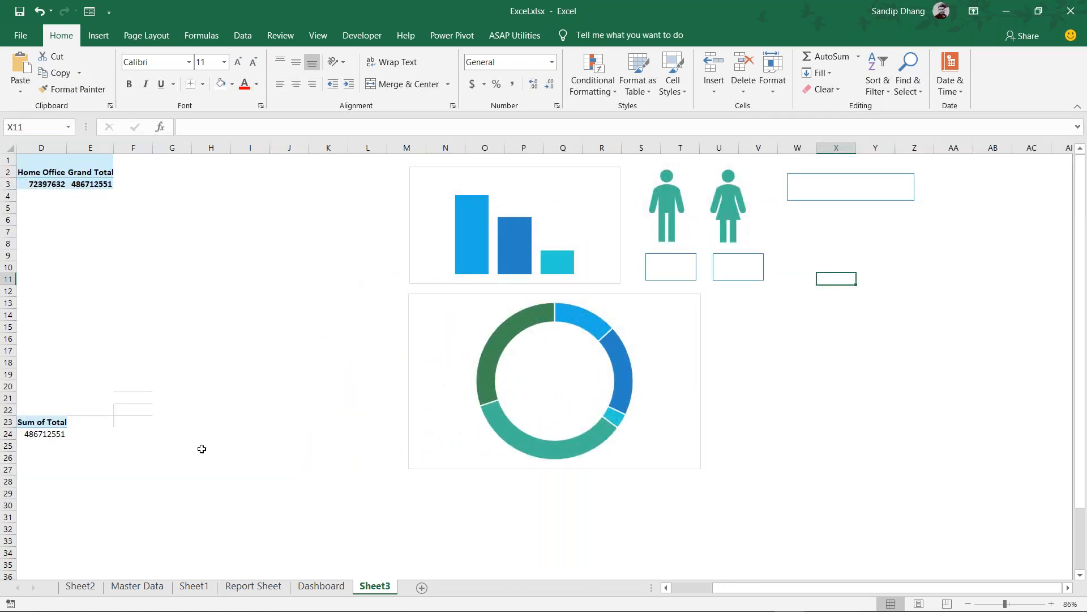
scroll(202, 449, left, 3)
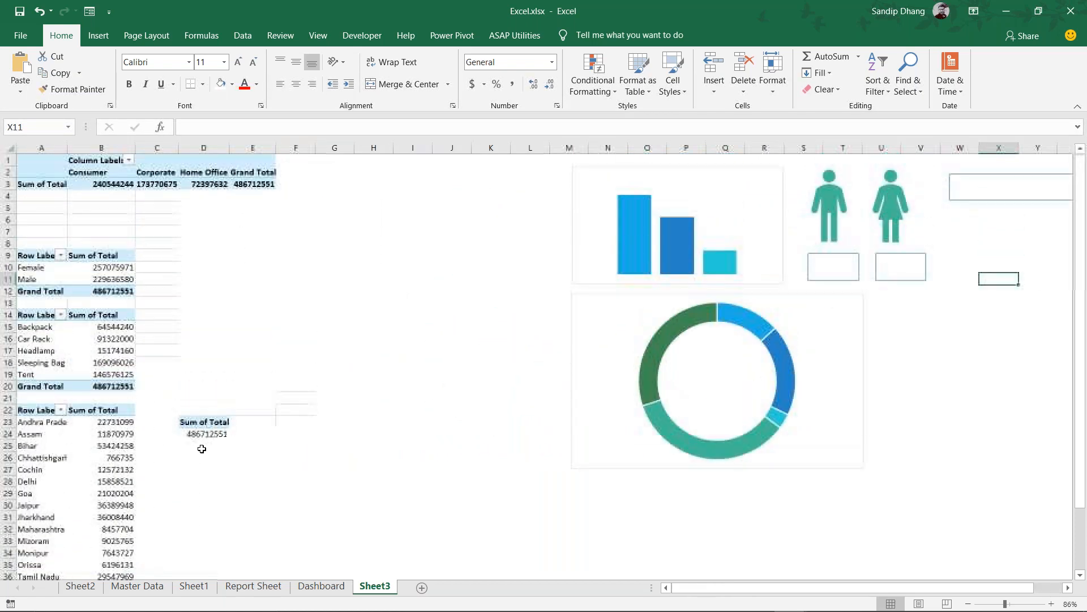
click(171, 267)
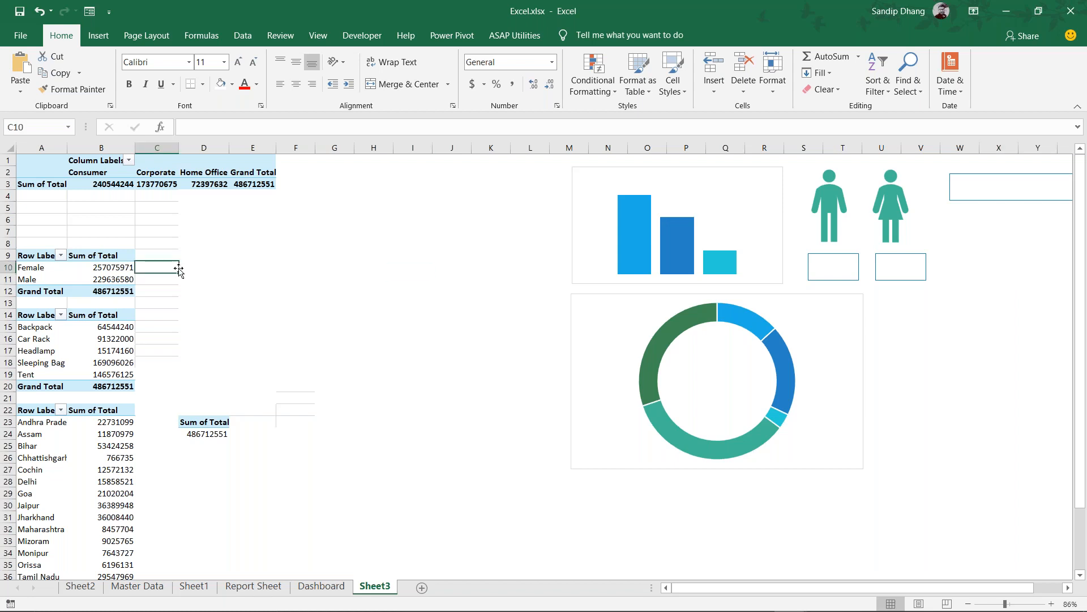
click(188, 267)
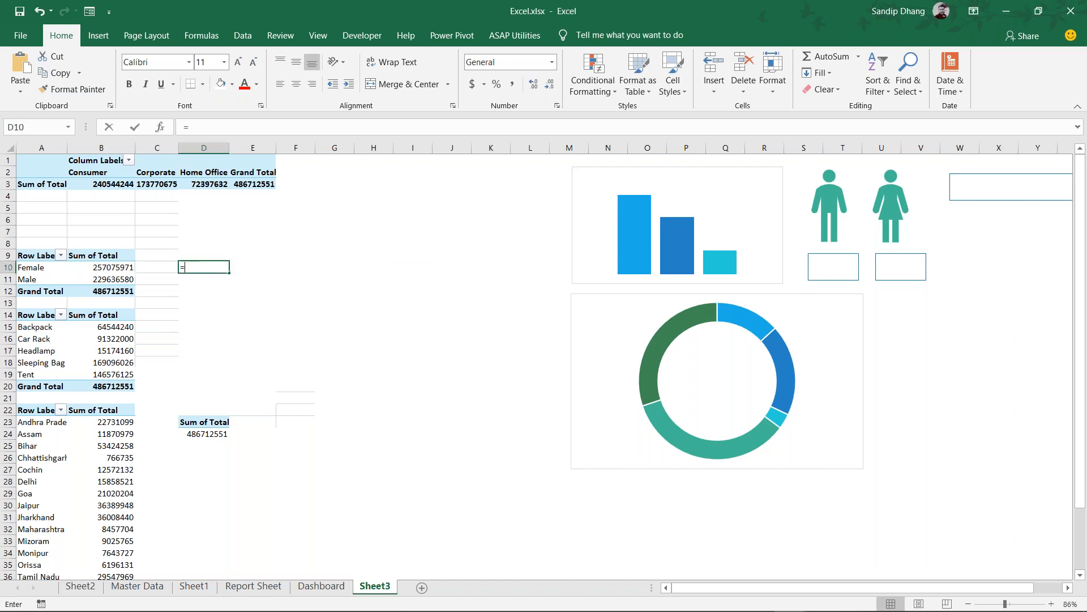
text(=)
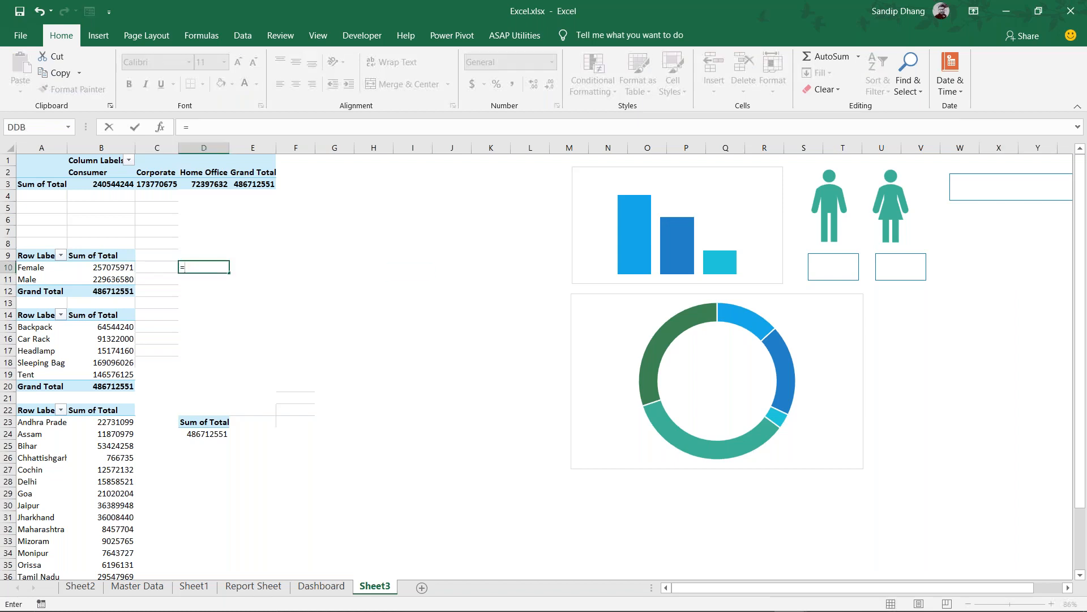
click(123, 270)
text(/)
click(130, 292)
key(Return)
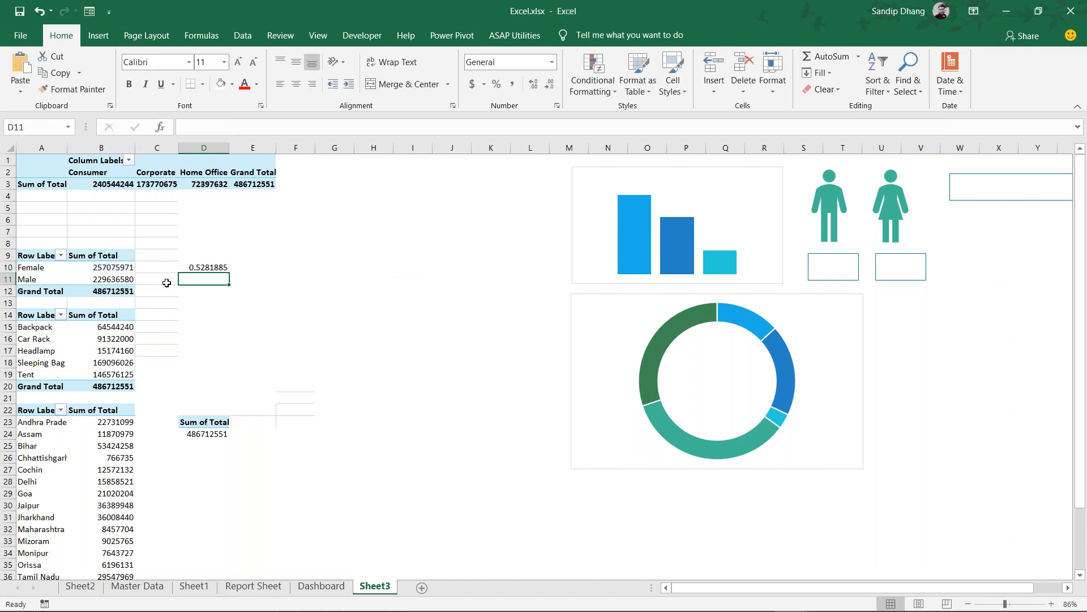
Calculate the male share of total sales in D11 with the formula =B11/B12
text(=)
click(133, 279)
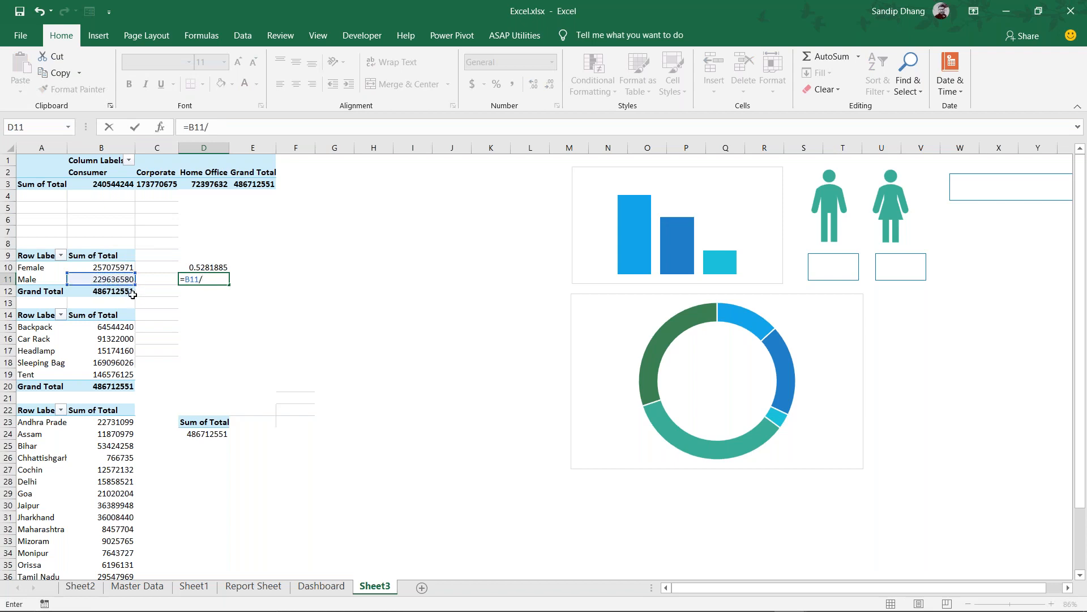
text(/)
click(126, 292)
key(Return)
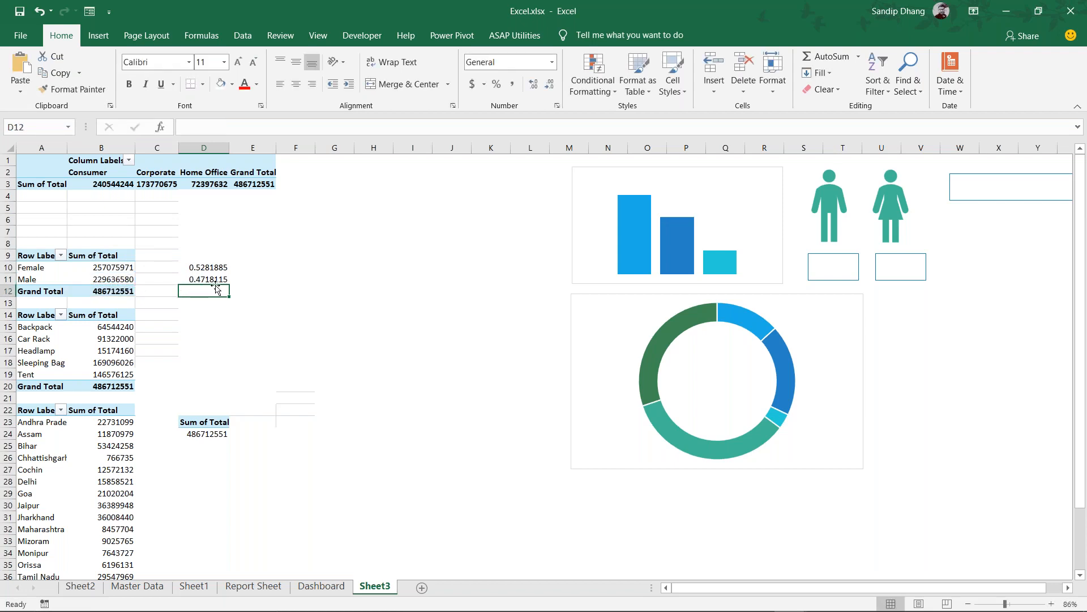
Format cells D10:D12 beside the gender pivot table as percentages
drag(210, 266, 211, 290)
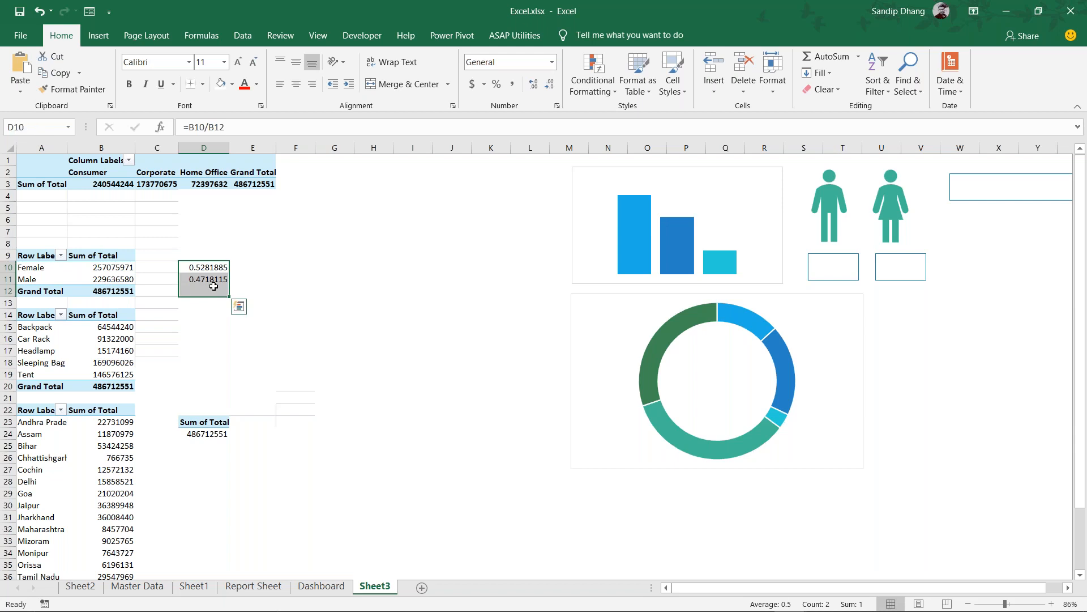
click(496, 84)
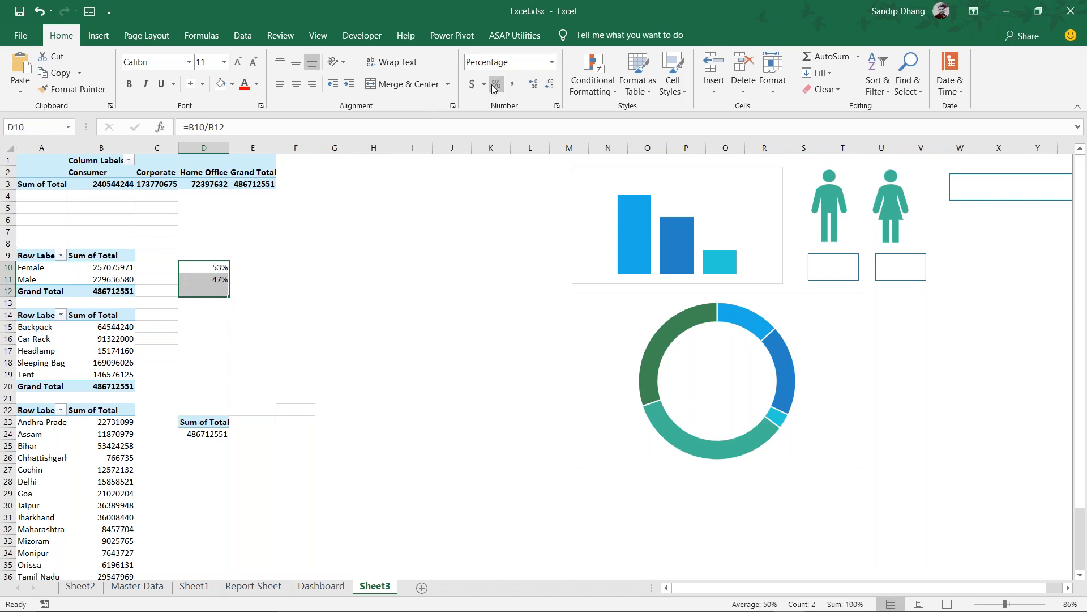
click(267, 277)
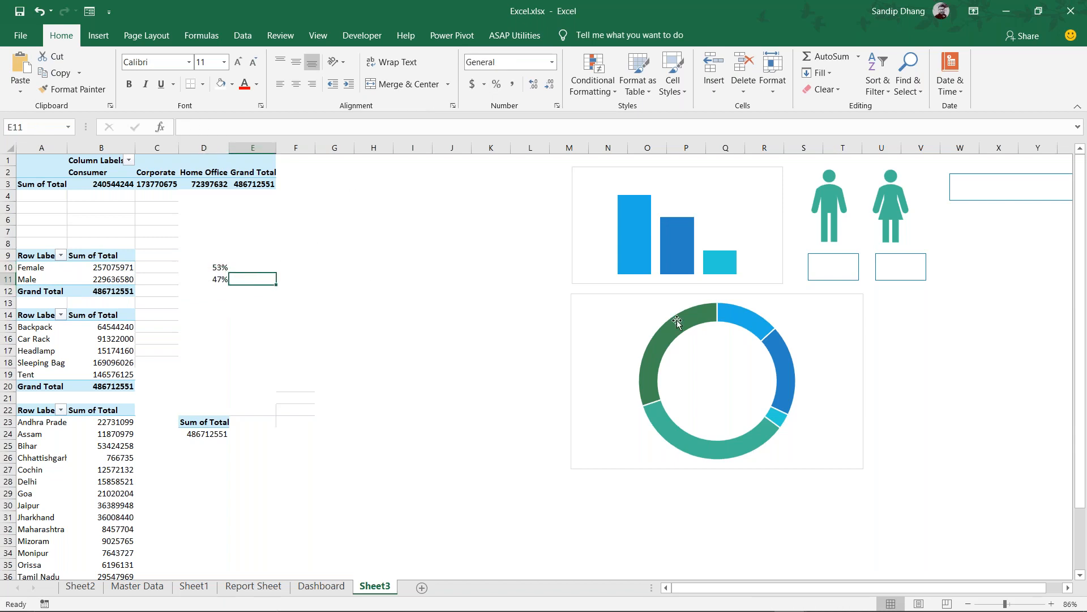
Enter 53% in the rectangle under the male icon and set its text color to black
click(844, 279)
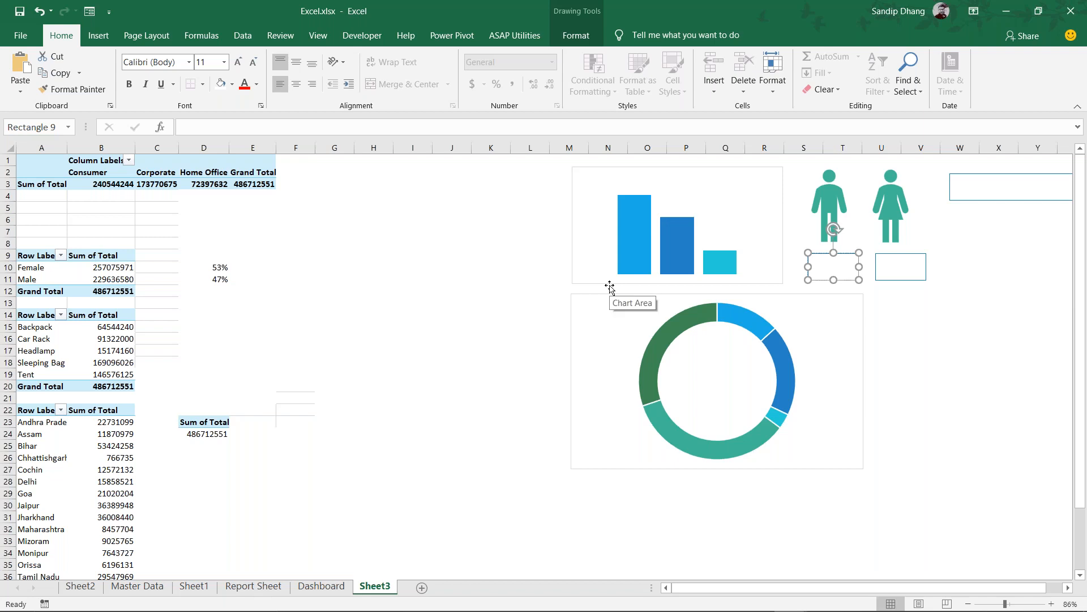
key(shift+Left)
key(shift+Left)
key(shift+Left)
click(258, 85)
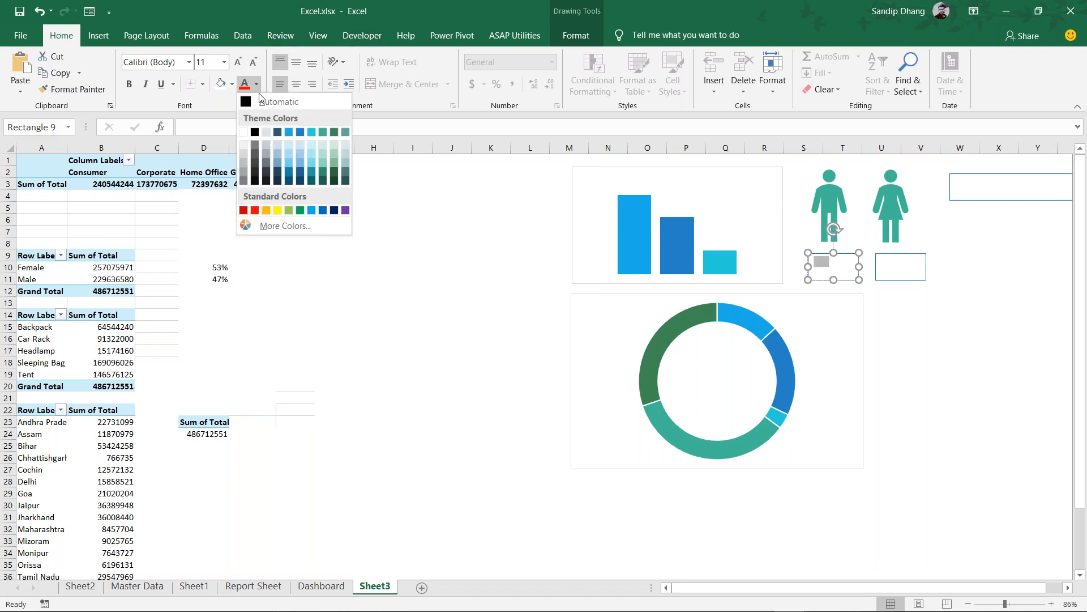
click(257, 132)
click(377, 254)
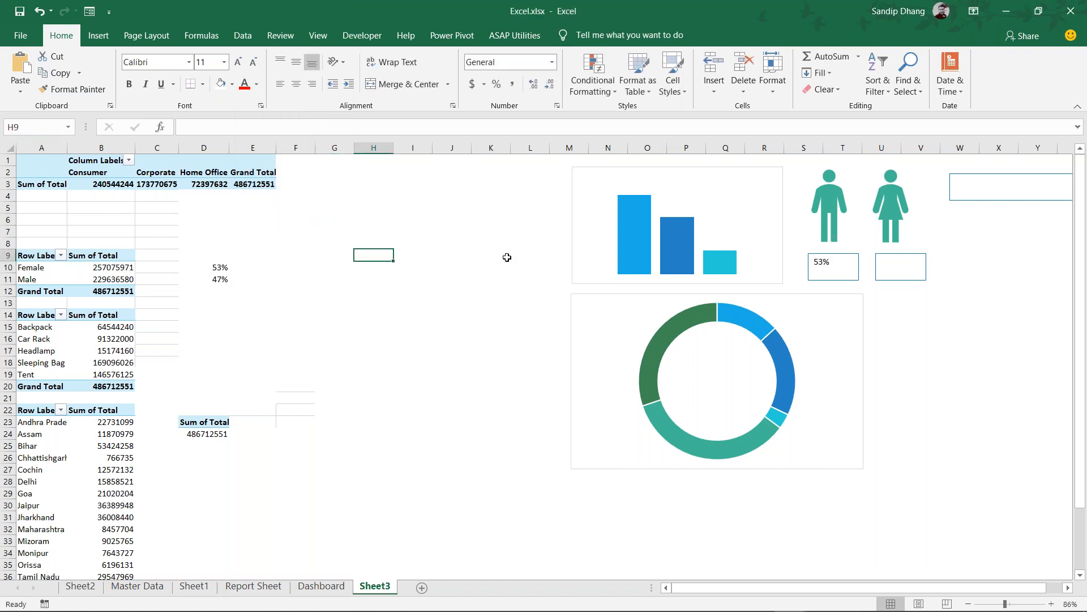
Link the text of the rectangle under the male icon to cell D11
click(844, 260)
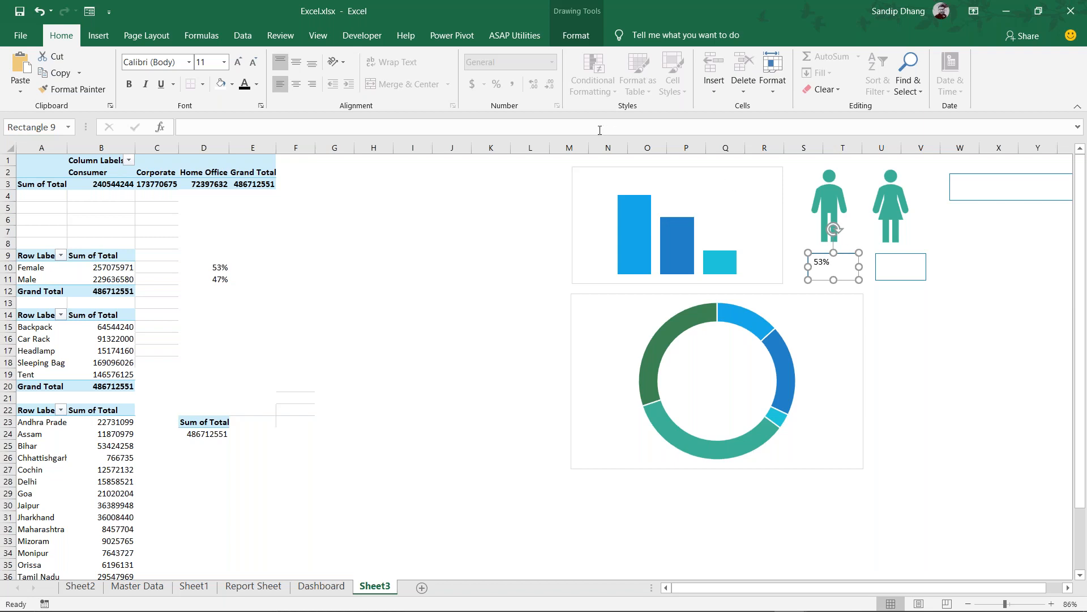
click(600, 130)
text(=)
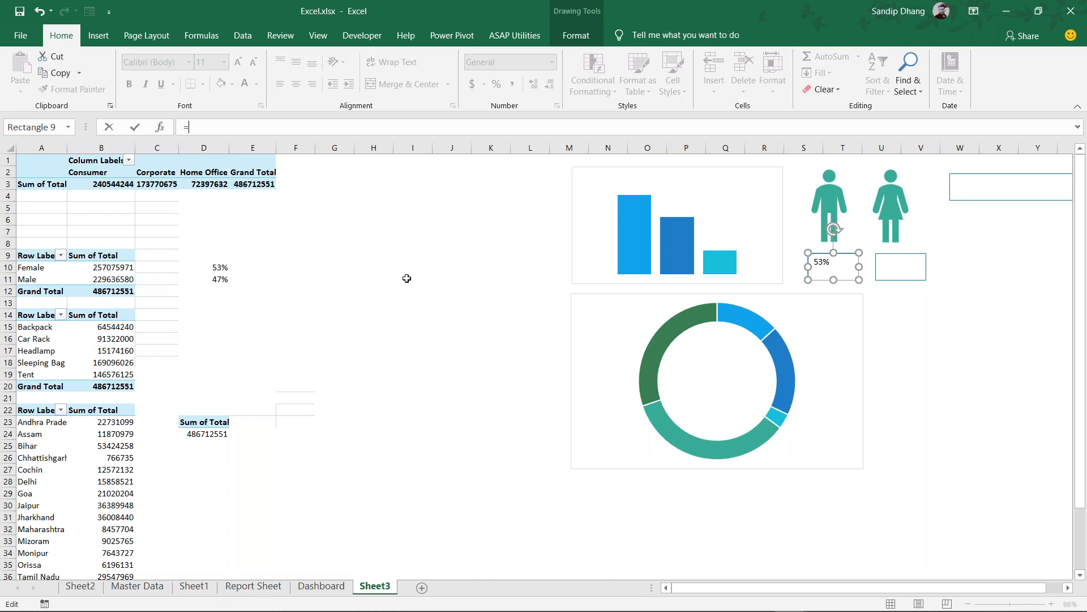
click(220, 279)
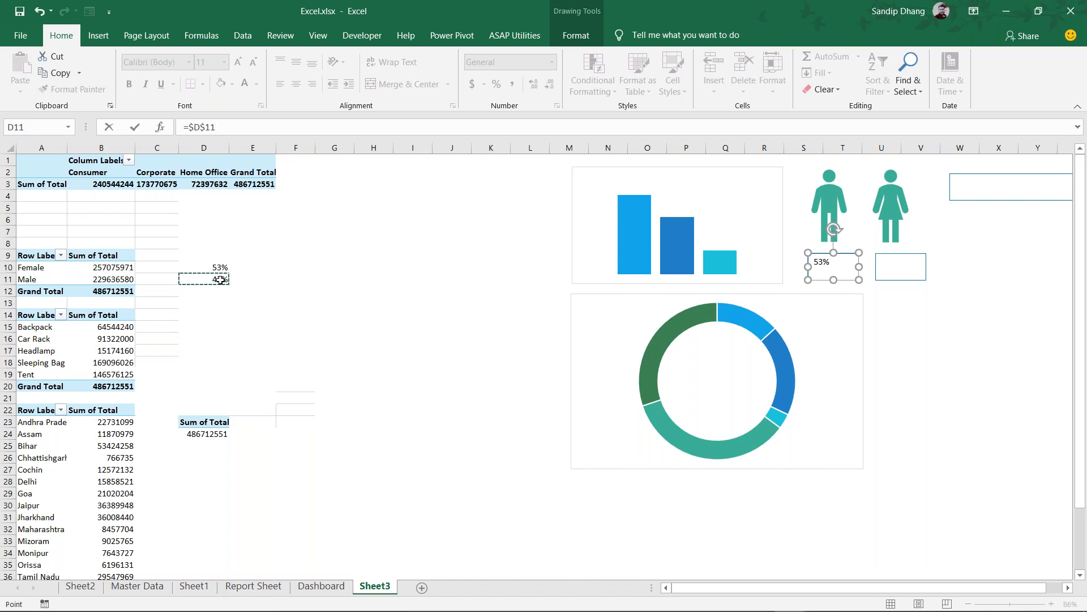
key(Return)
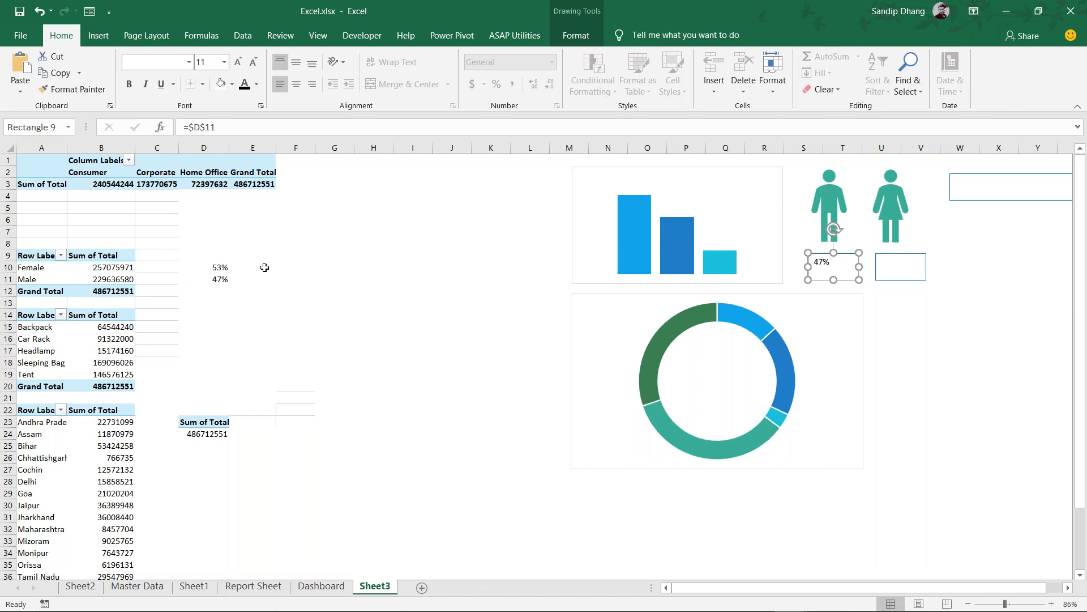
Test the rectangle's cell link by entering a first name in D11, and undo that entry
click(210, 276)
text(sandip)
key(Return)
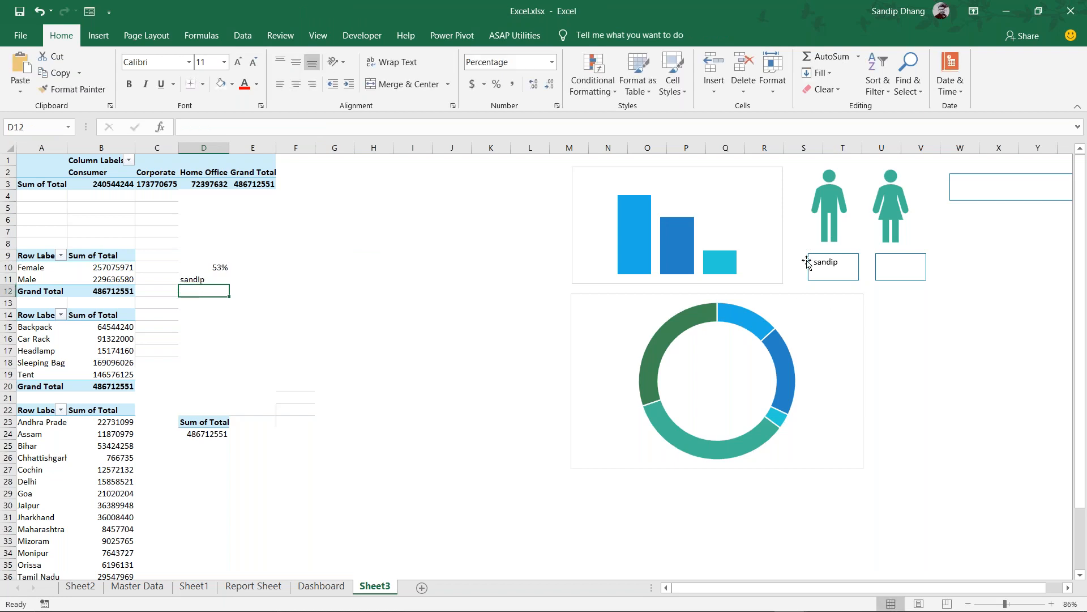
key(ctrl+z)
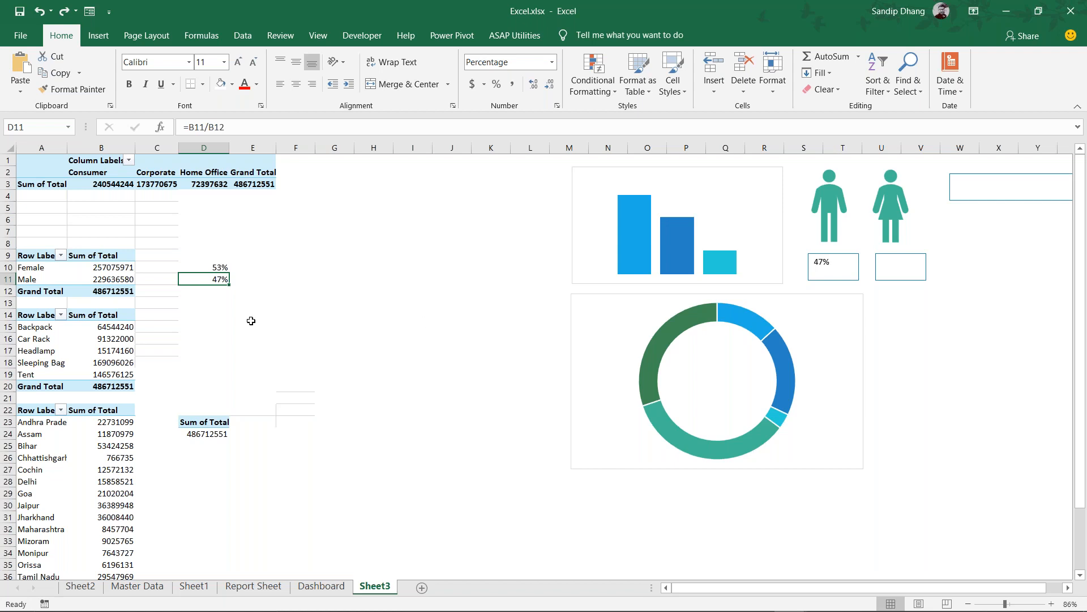
Center the text of the rectangle under the male icon horizontally and vertically
click(837, 258)
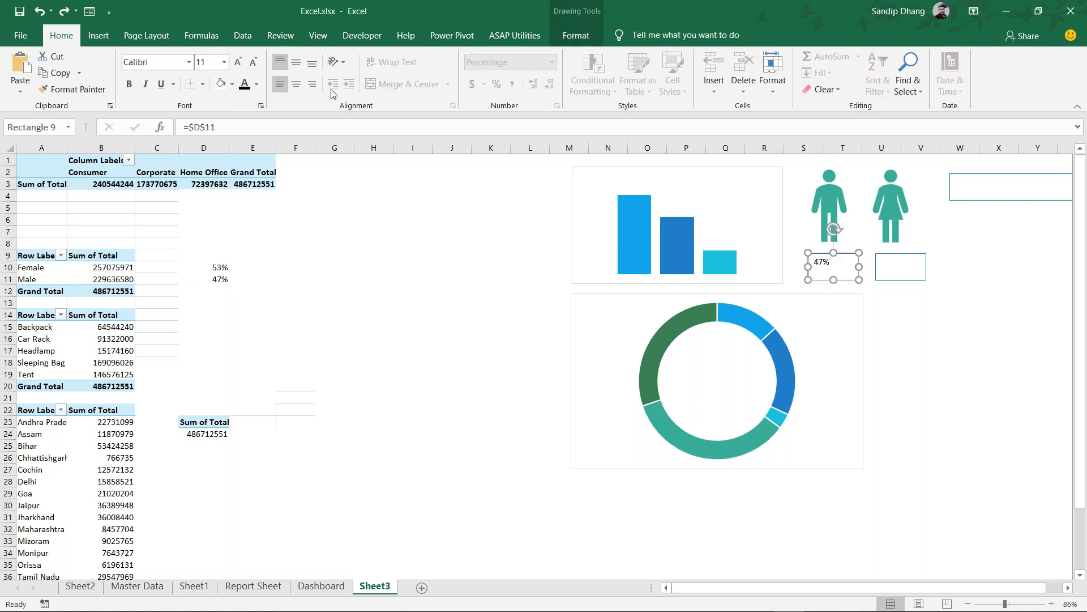
click(296, 84)
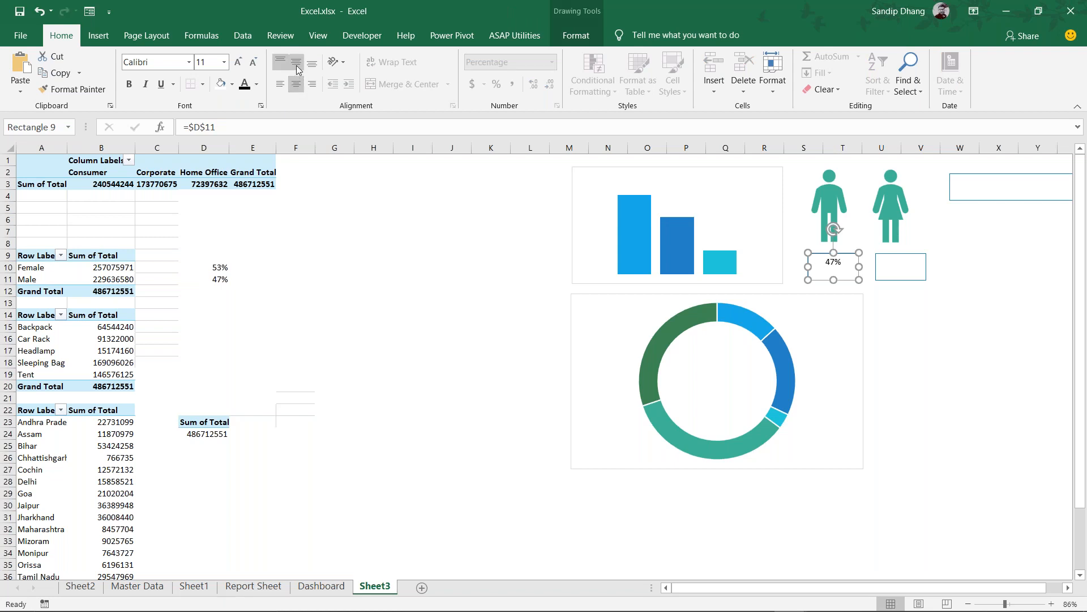
click(297, 67)
Set the male percentage text to the Berlin Sans FB Demi font at size 24
click(189, 63)
click(187, 127)
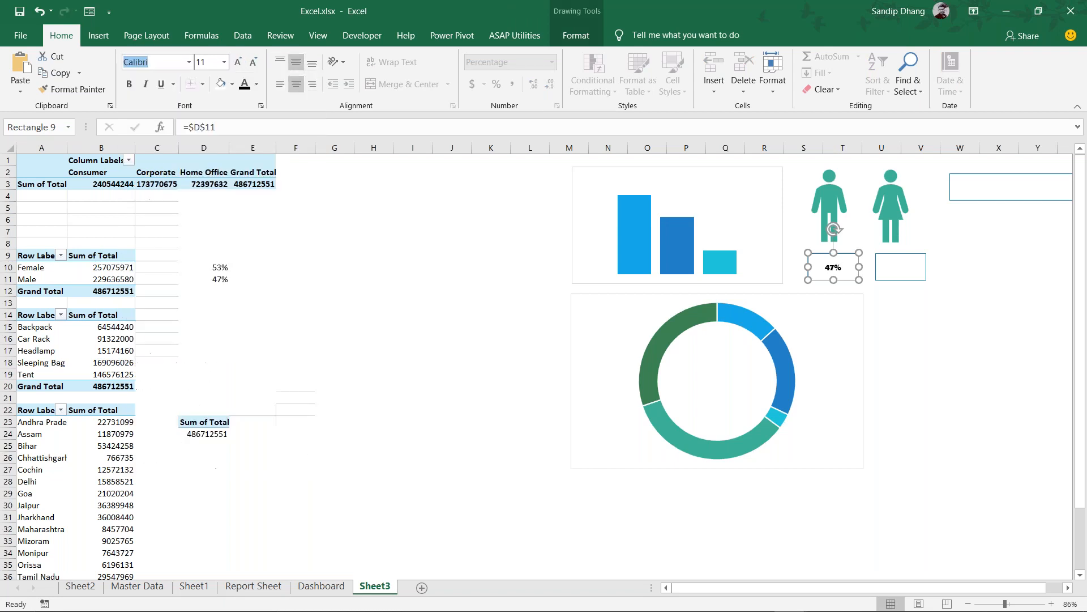
click(238, 61)
click(238, 62)
click(239, 62)
click(239, 61)
click(238, 62)
click(239, 61)
click(239, 62)
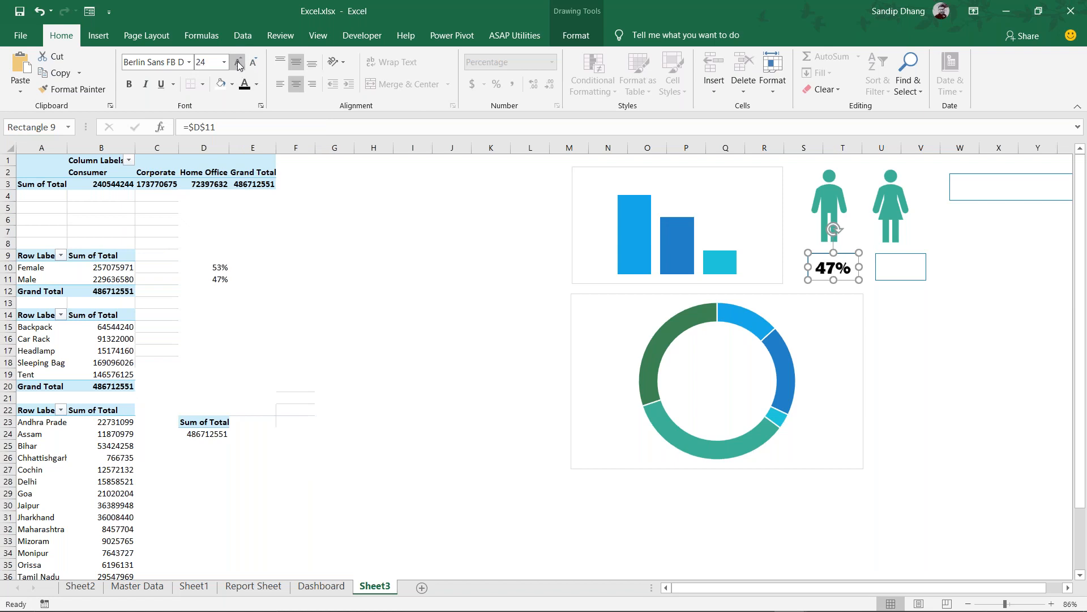
Link the text of the rectangle under the female icon to cell D10
click(894, 267)
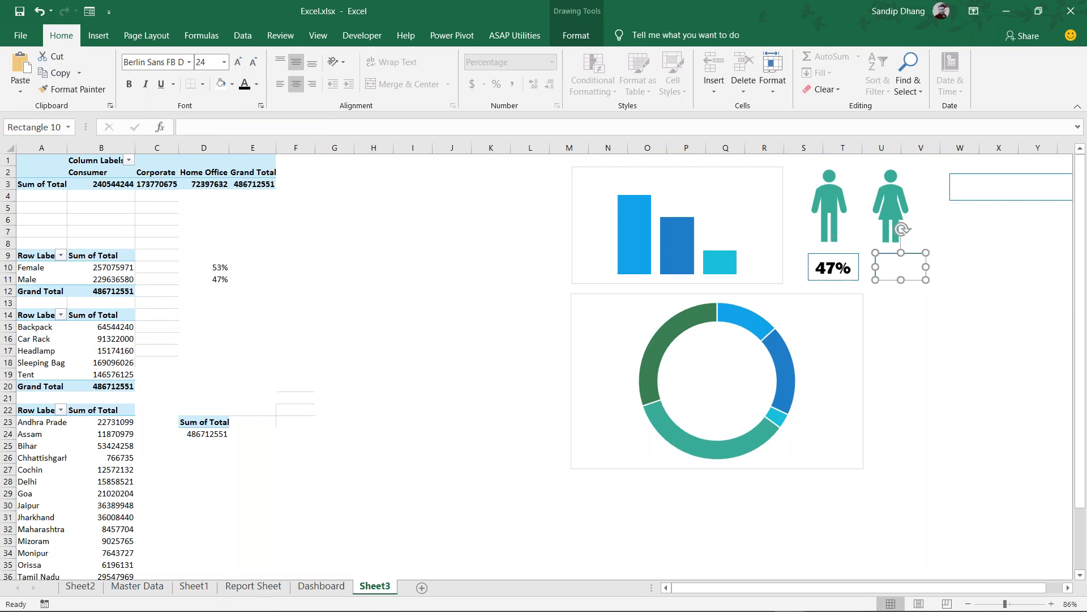
click(411, 130)
text(=)
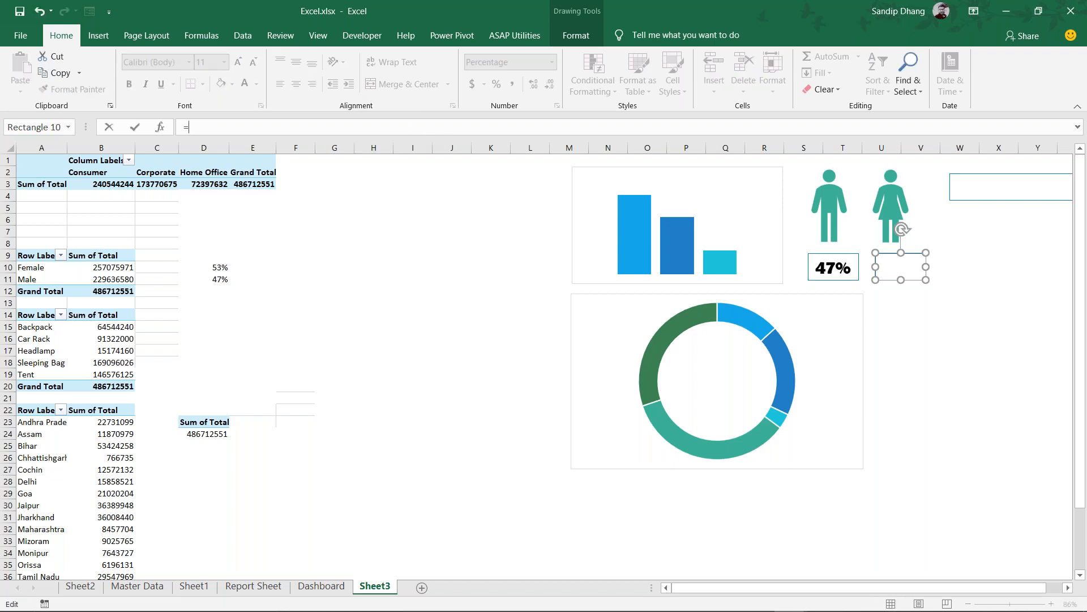
click(216, 271)
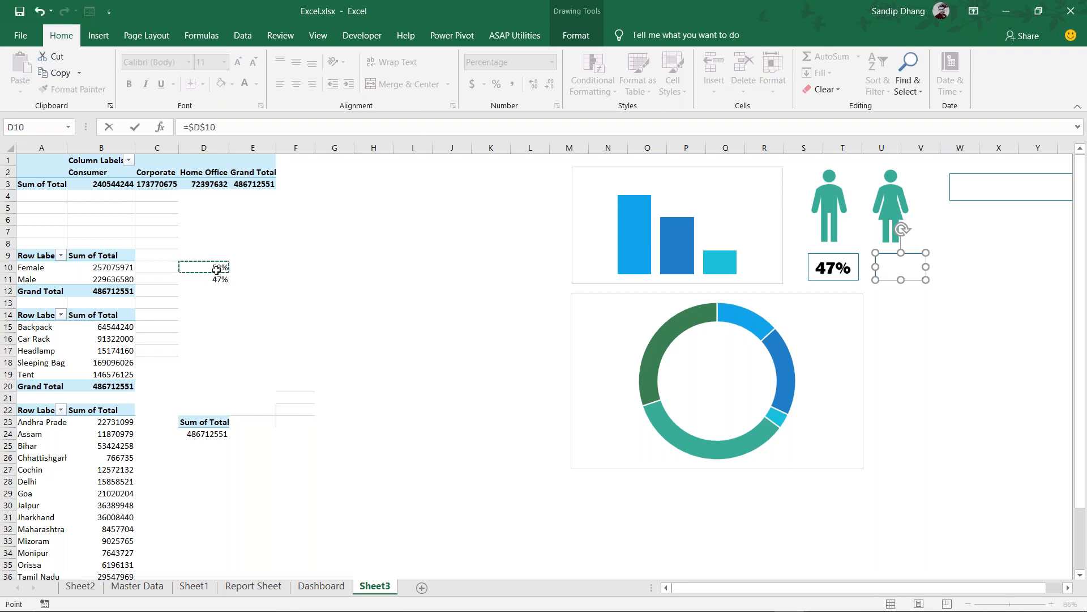
key(Return)
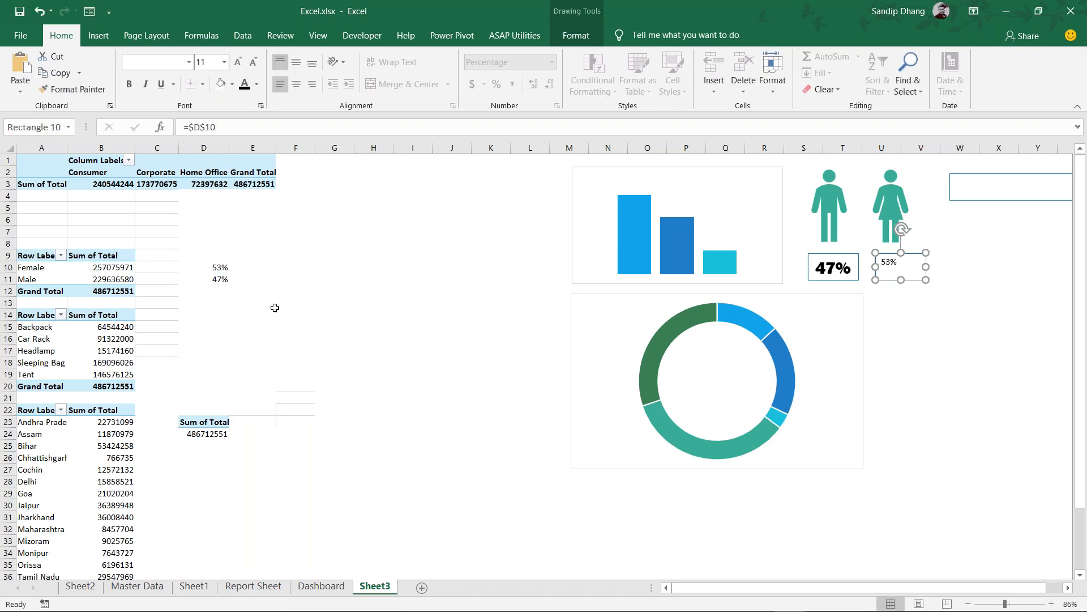
Link the text of the wide rectangle beside the gender icons to the overall sales total in D24
click(996, 191)
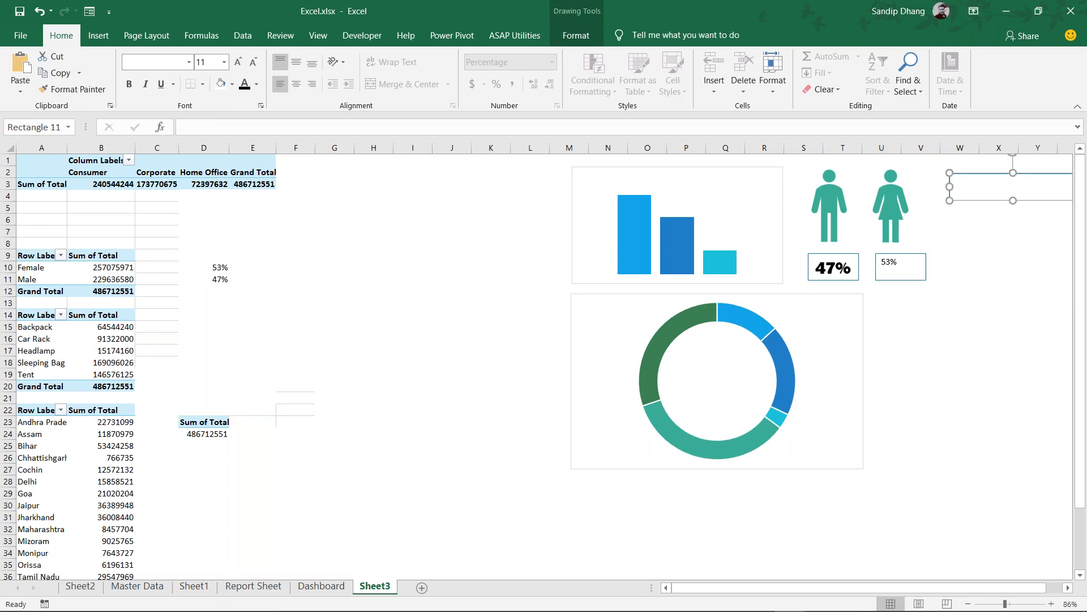
click(890, 130)
text(=)
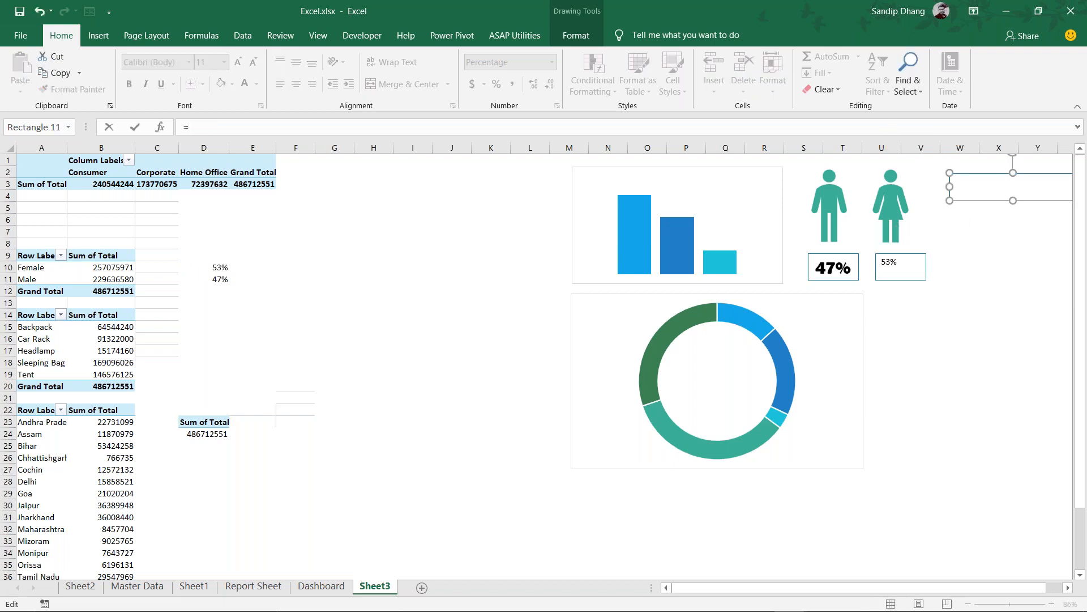
click(211, 435)
key(Return)
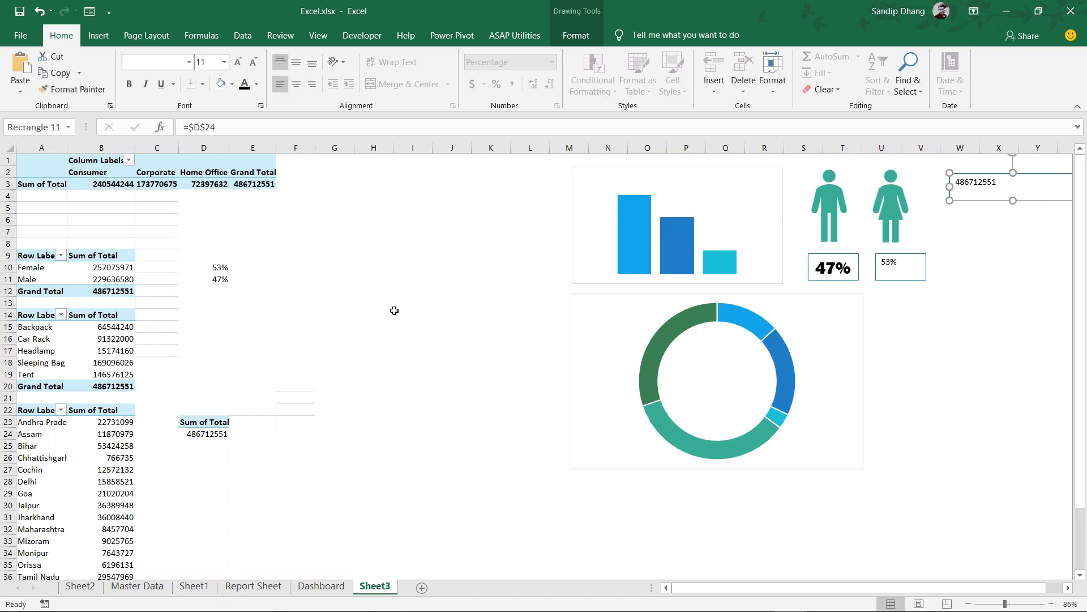
Center the text of both the female percentage rectangle and the wide total rectangle horizontally and vertically
click(915, 262)
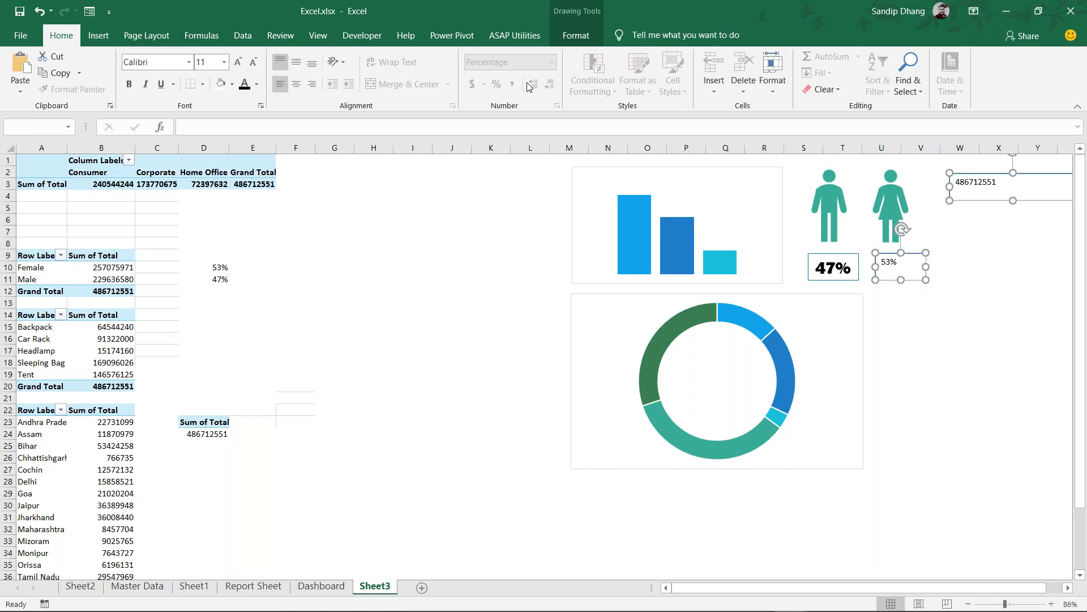
click(299, 85)
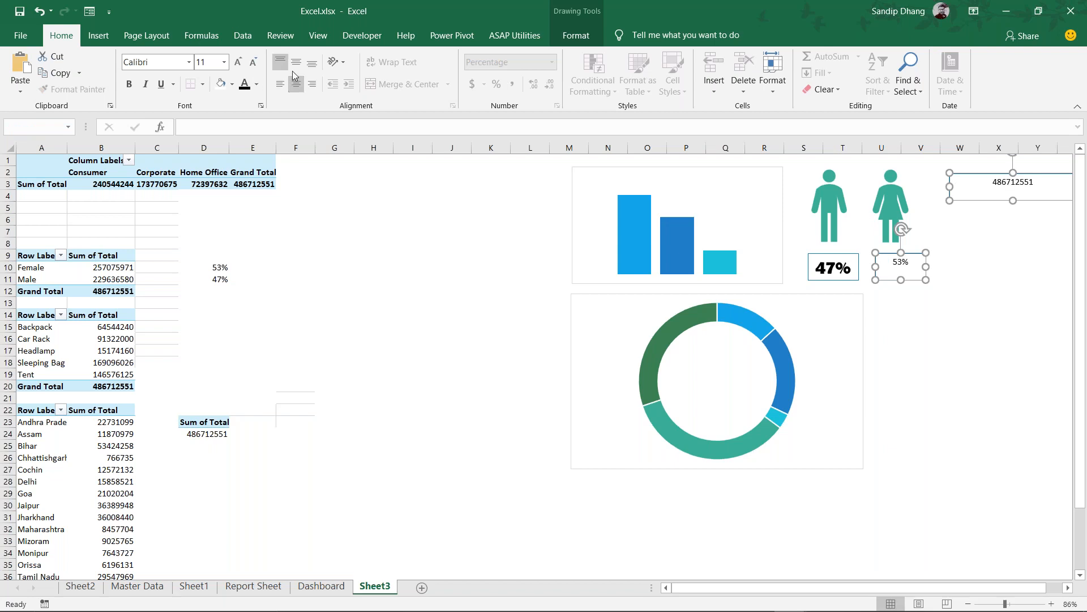
click(295, 63)
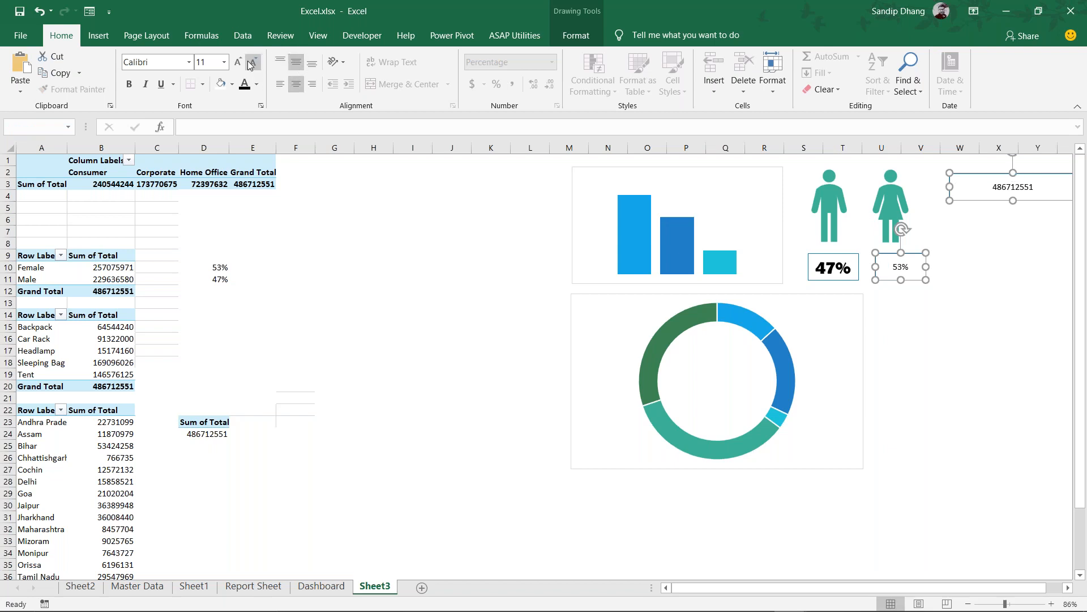
Set the female percentage and total sales rectangles' text to the Bauhaus 93 font at size 20
click(190, 62)
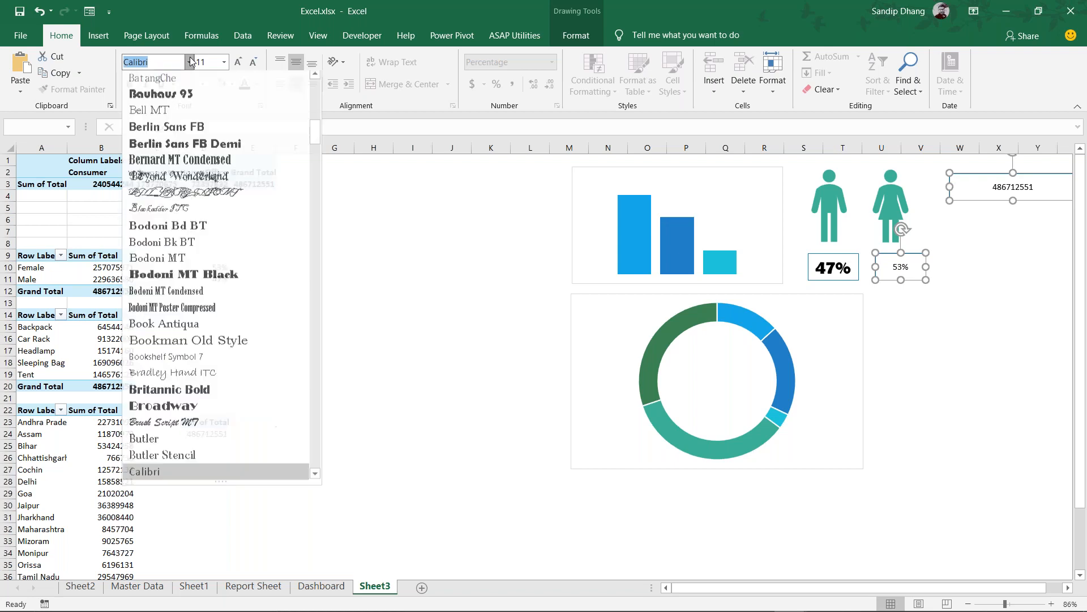
click(195, 94)
click(238, 67)
click(239, 67)
click(238, 67)
click(238, 67)
click(239, 67)
click(238, 67)
click(238, 67)
click(238, 66)
click(238, 66)
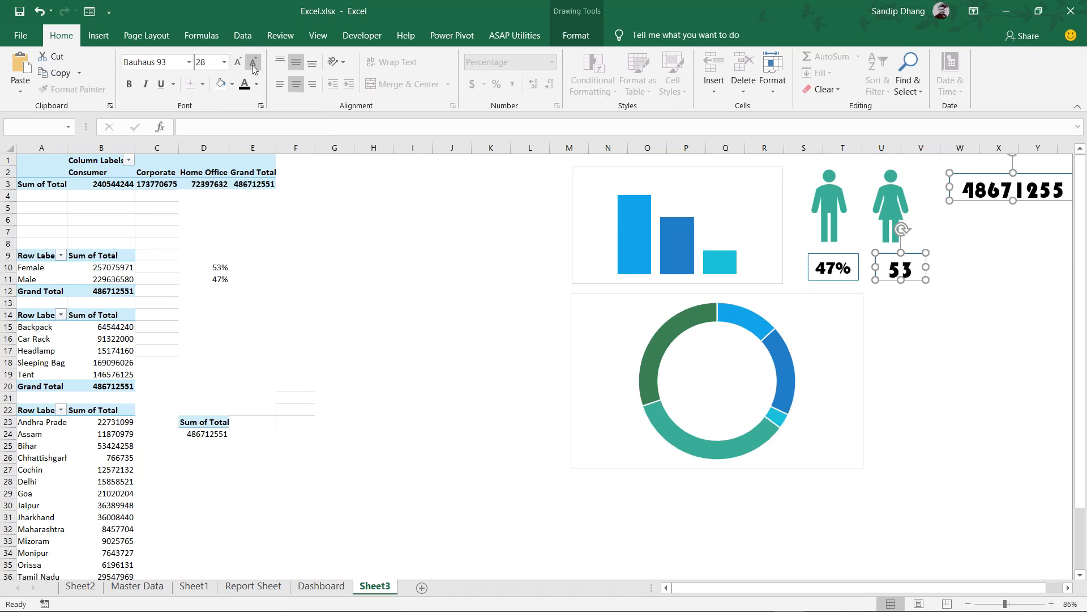
click(254, 64)
click(254, 64)
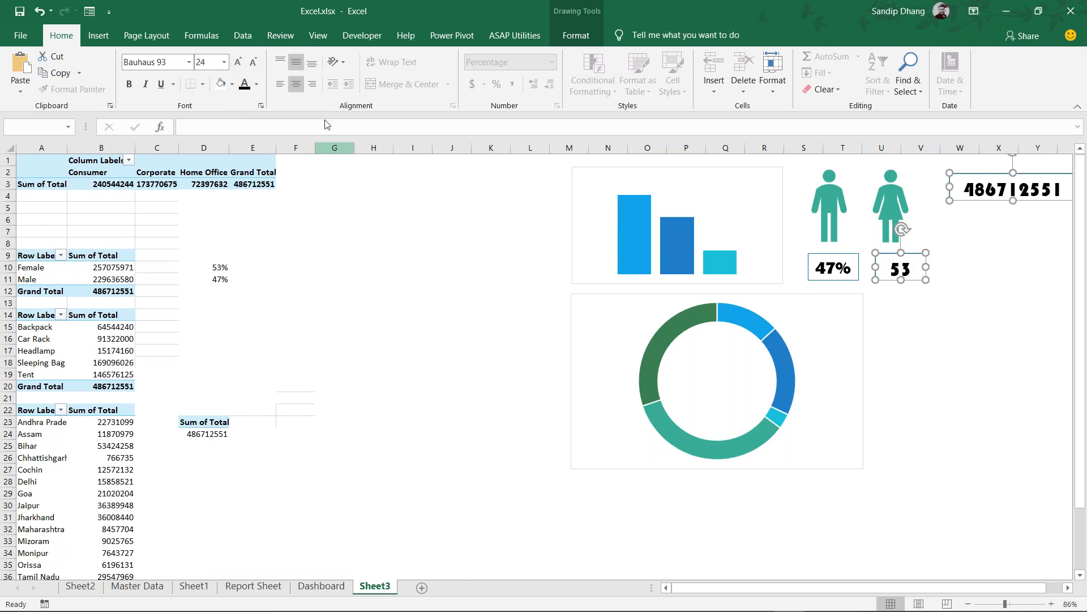
click(254, 64)
click(254, 63)
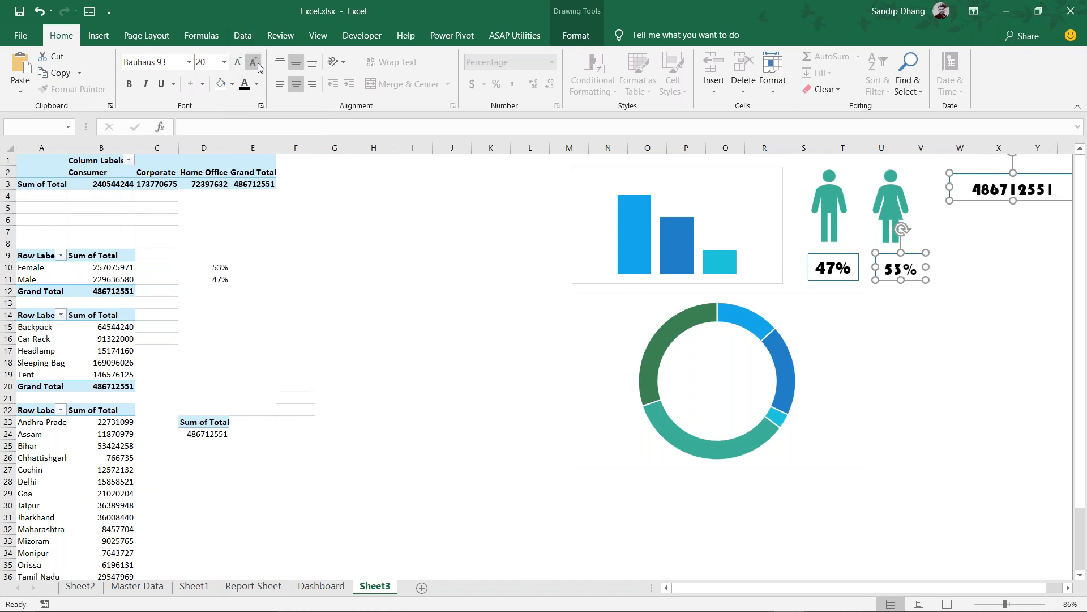
click(427, 394)
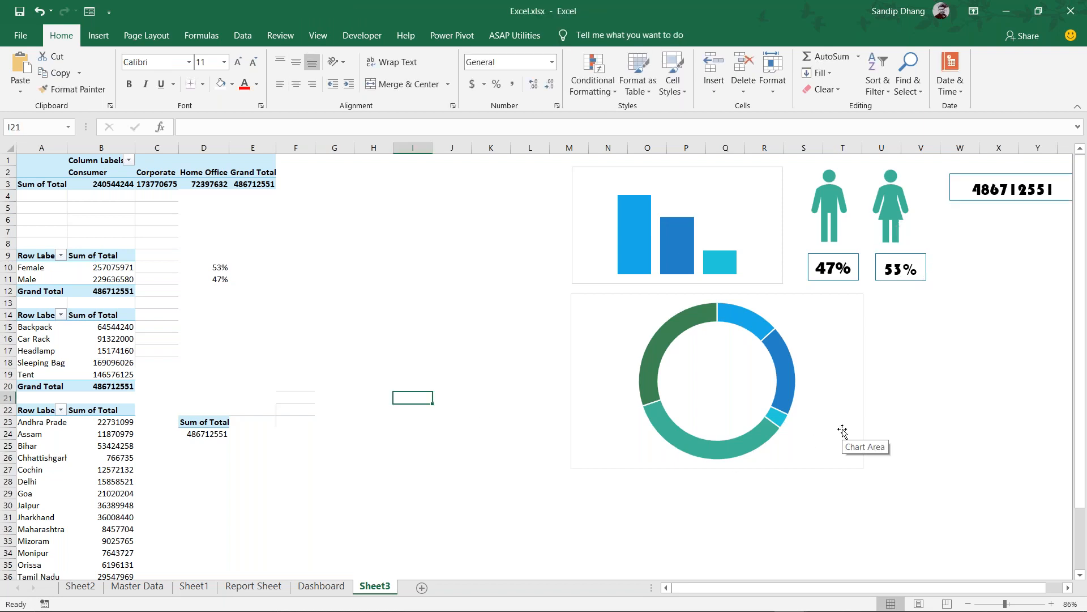
Select the state labels of the pivot table and close the PivotTable field list
scroll(843, 430, right, 2)
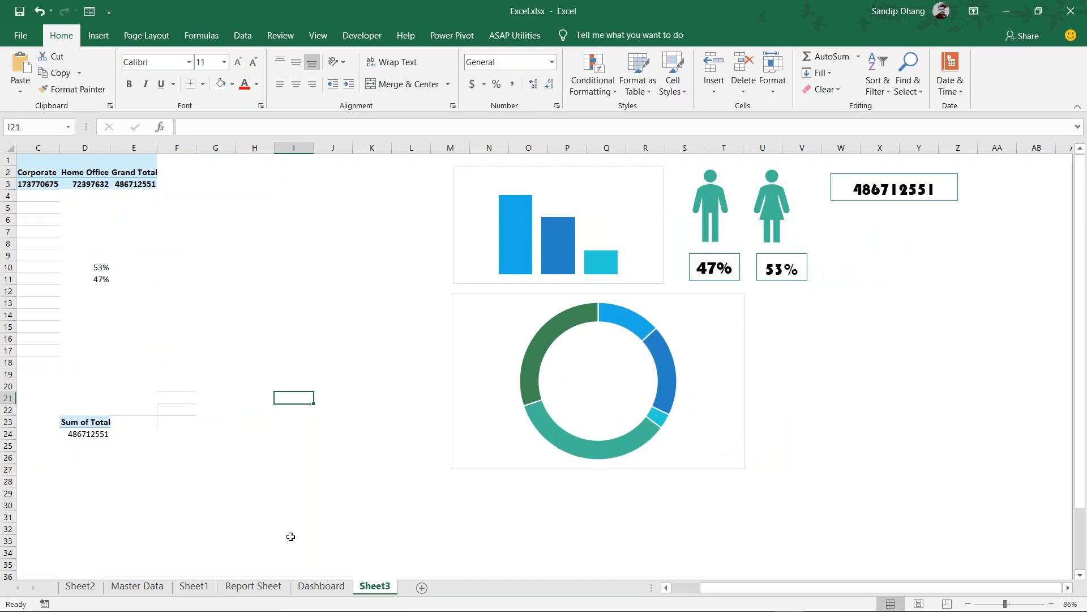
scroll(290, 537, left, 2)
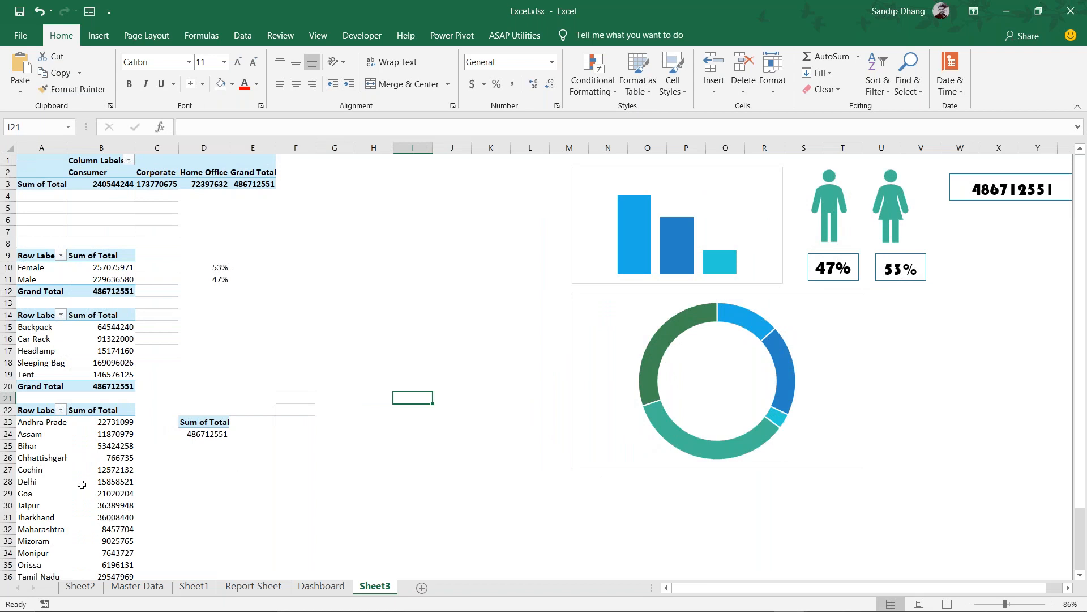
click(36, 418)
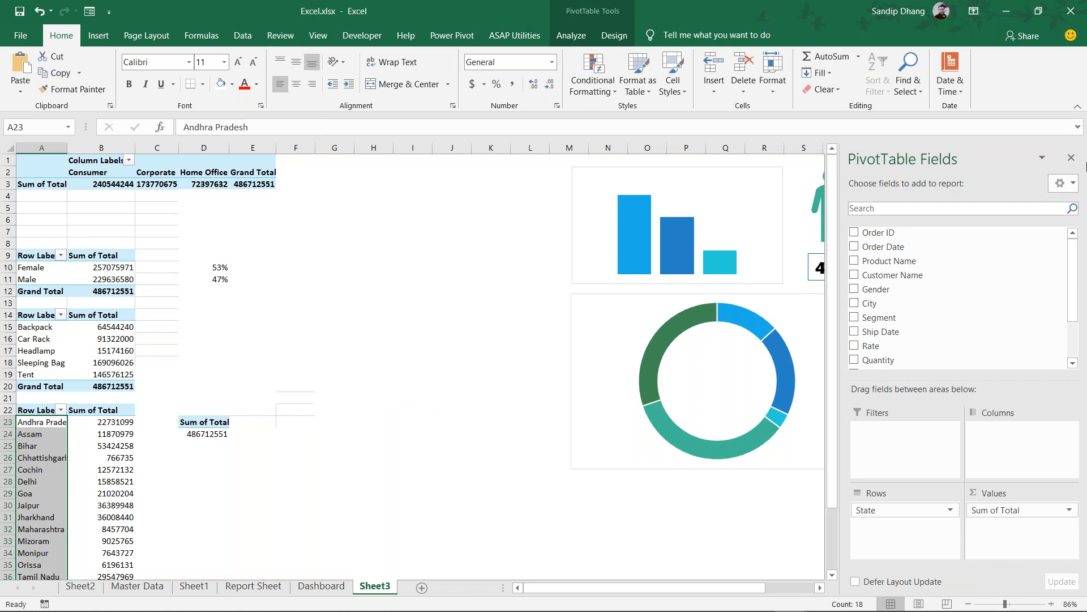
click(1071, 157)
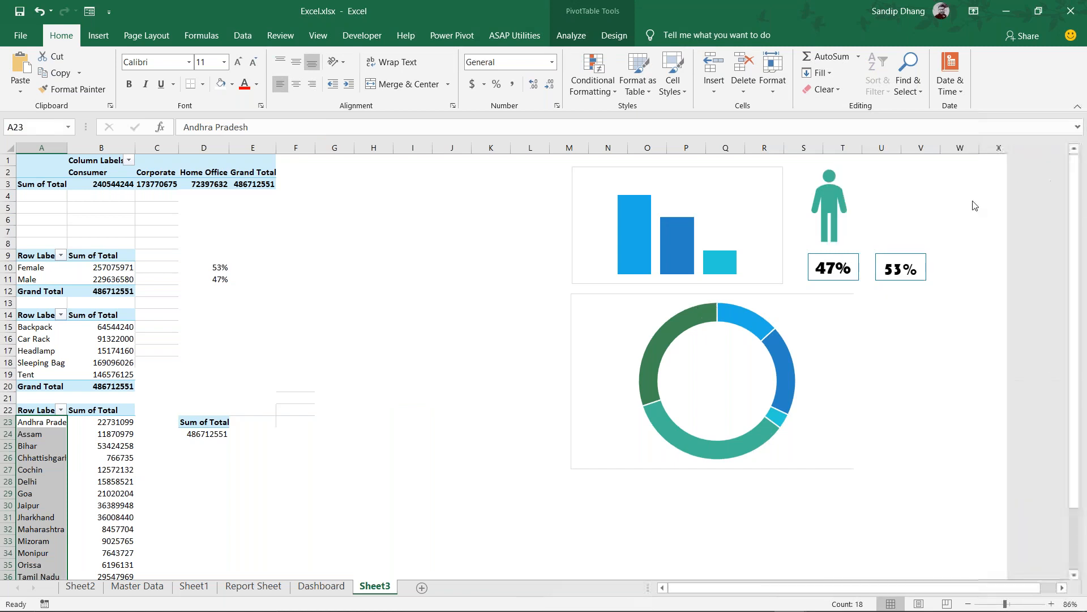
mouse_move(672, 421)
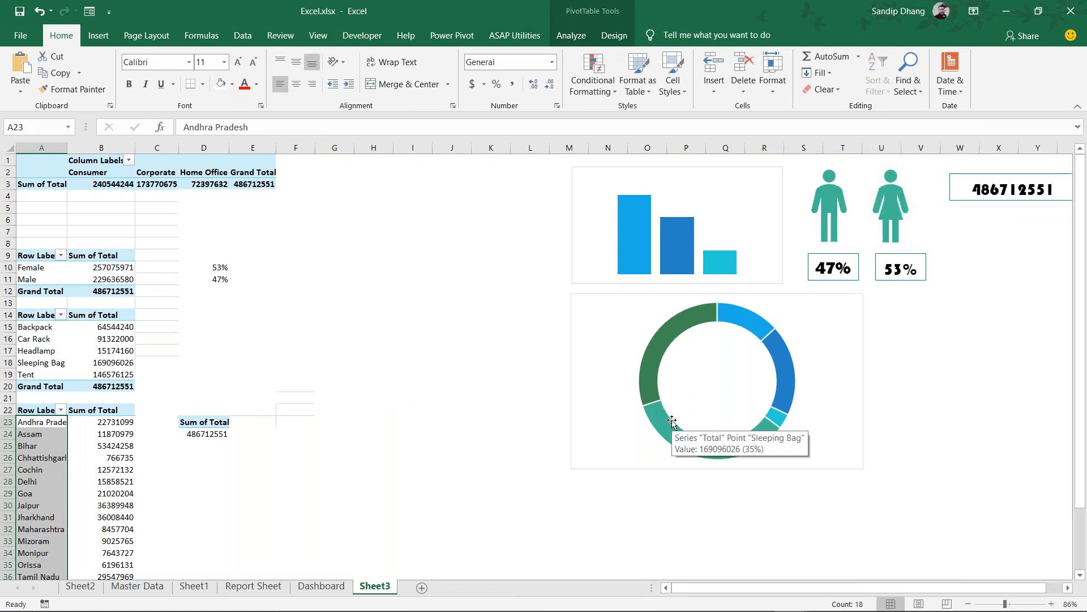
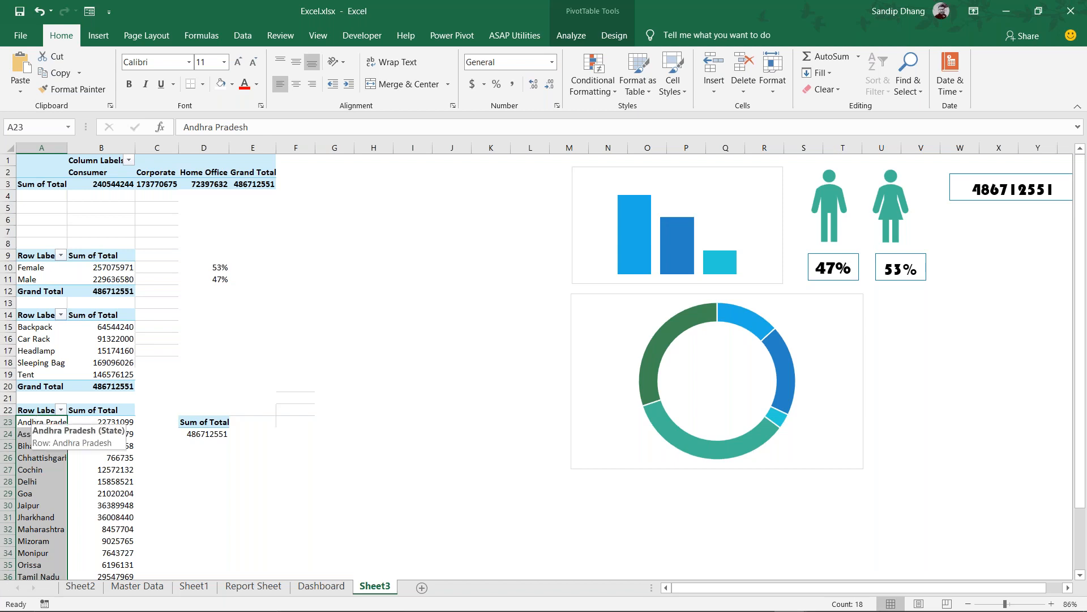
Try to insert a filled map chart directly from the state pivot table in A22:B41
click(36, 410)
key(ctrl+shift+Right)
key(ctrl+shift+Down)
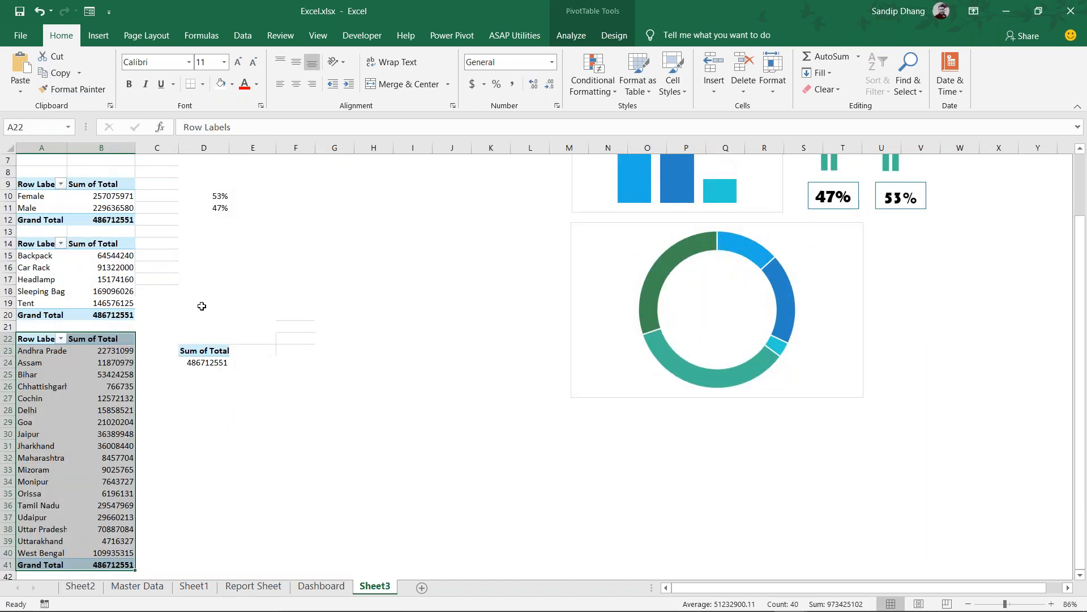
click(99, 37)
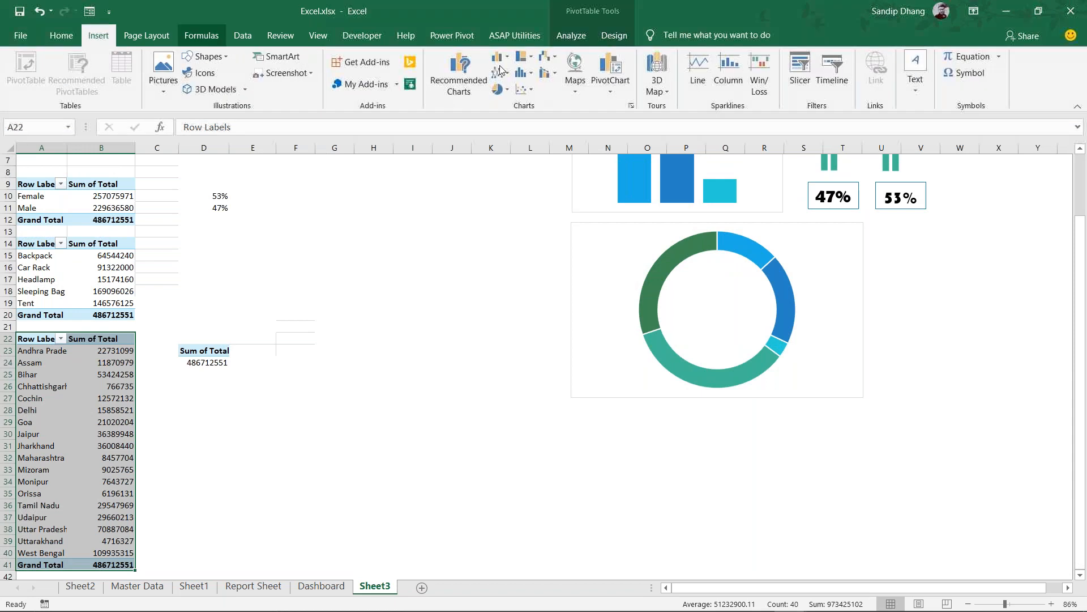
click(574, 90)
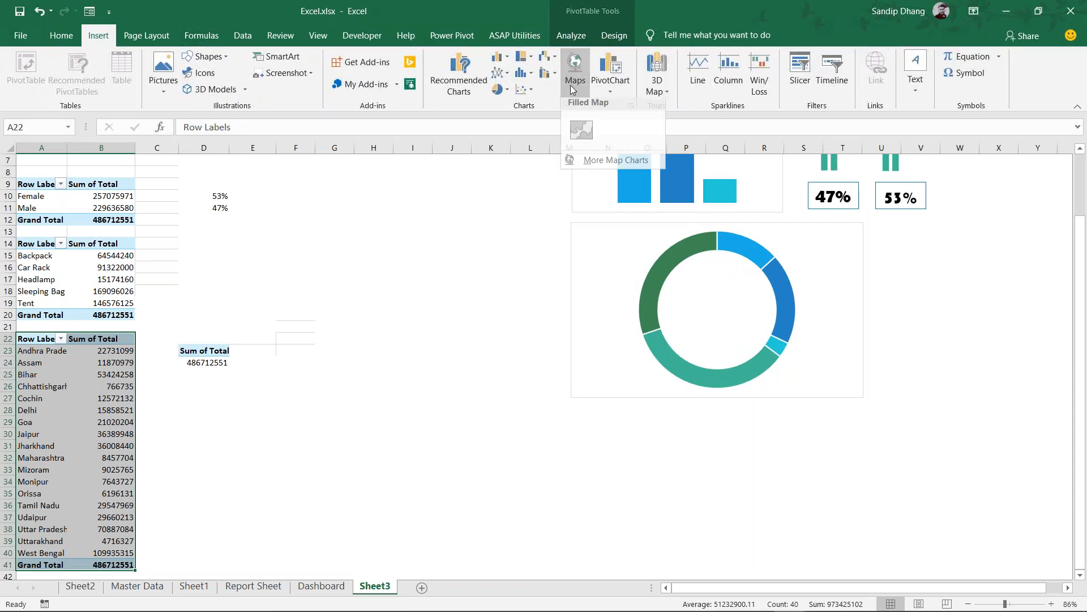
click(582, 130)
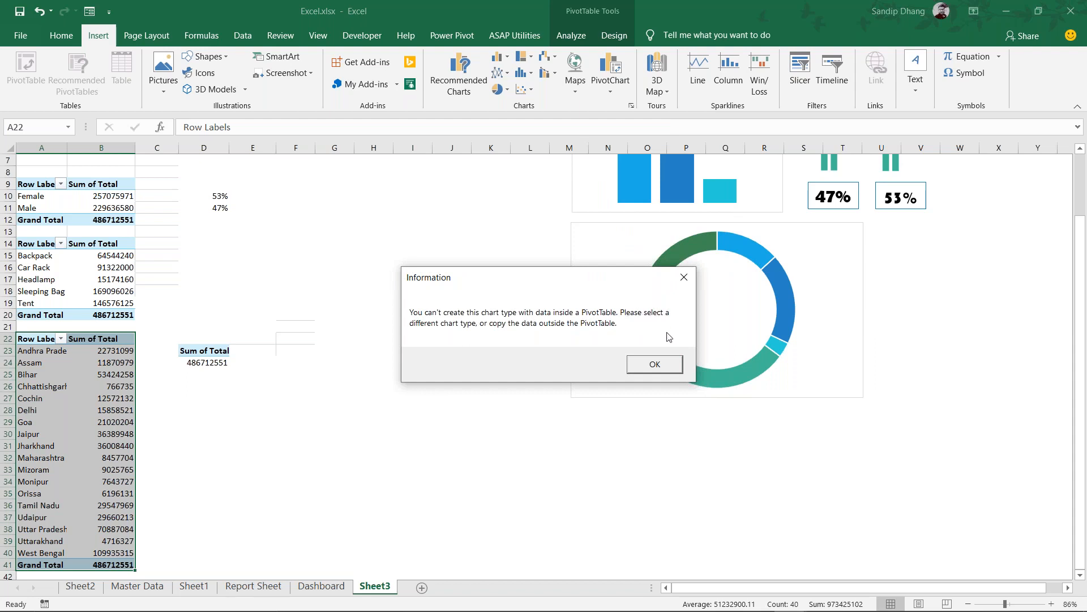
click(690, 284)
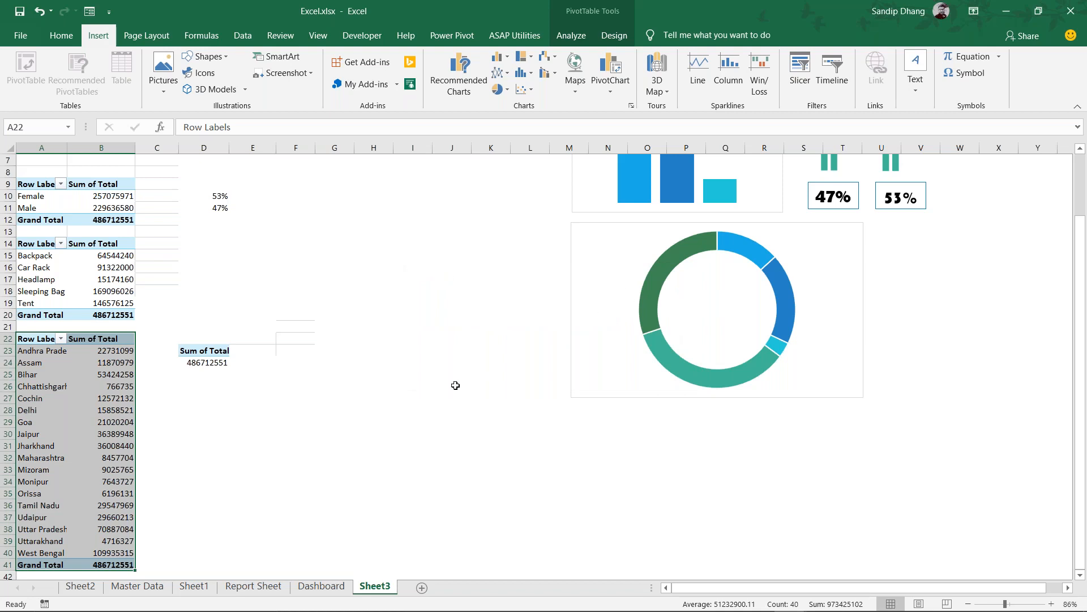
click(381, 403)
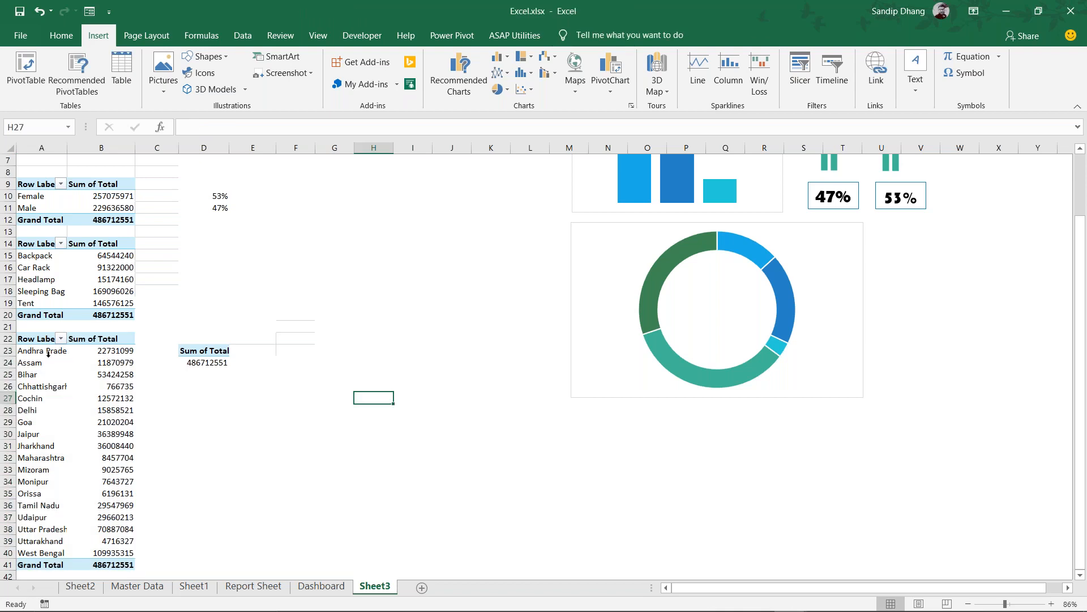
Copy the state names from A23:A40, paste them as values starting at G23, and autofit column G
drag(45, 351, 58, 550)
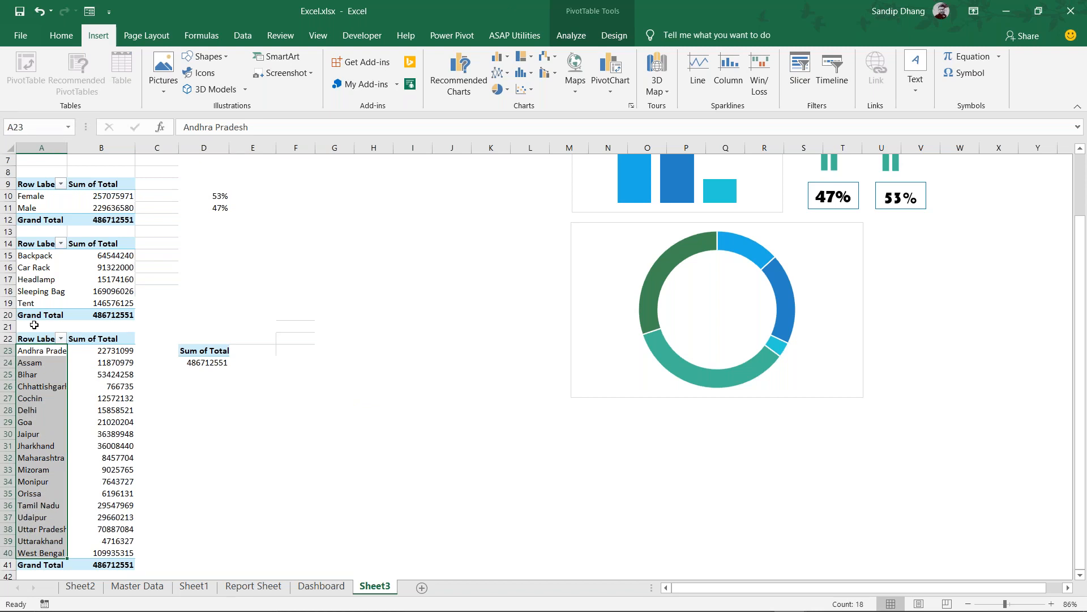
key(ctrl+c)
click(330, 350)
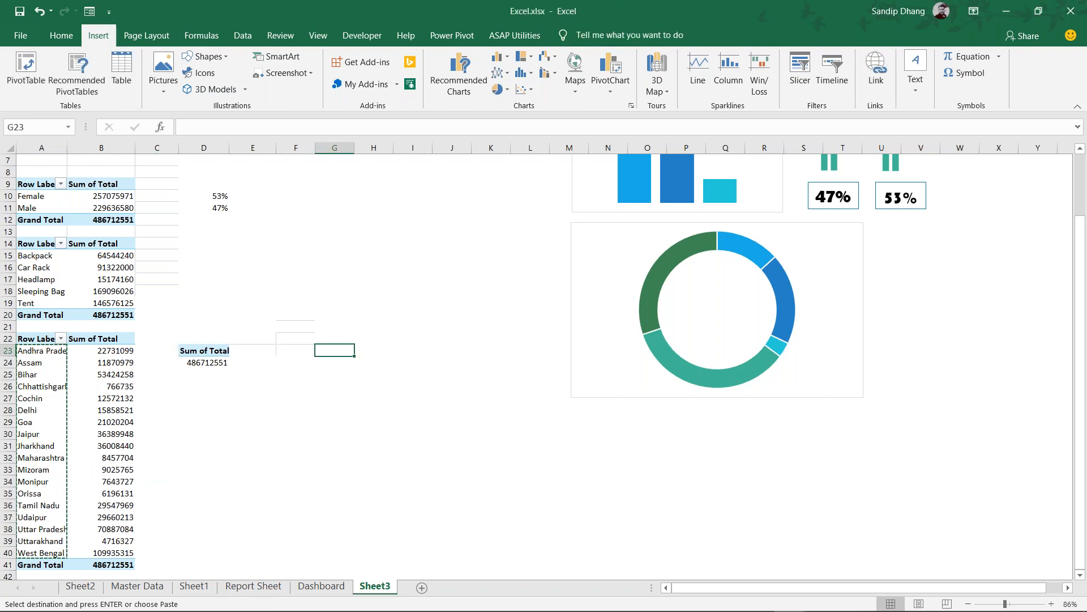
key(alt+h)
key(v)
key(v)
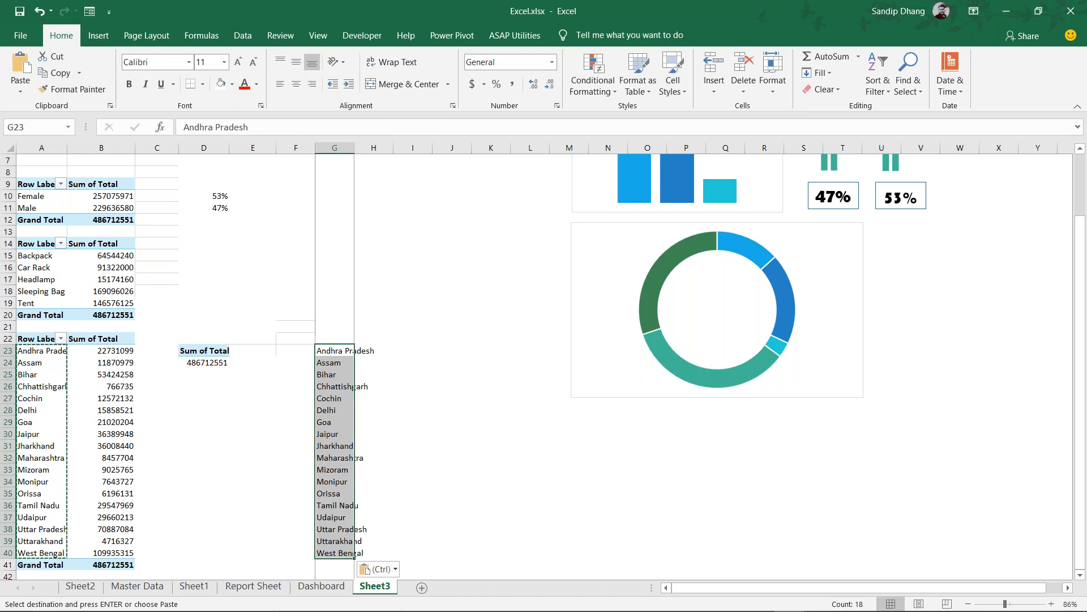
double_click(355, 147)
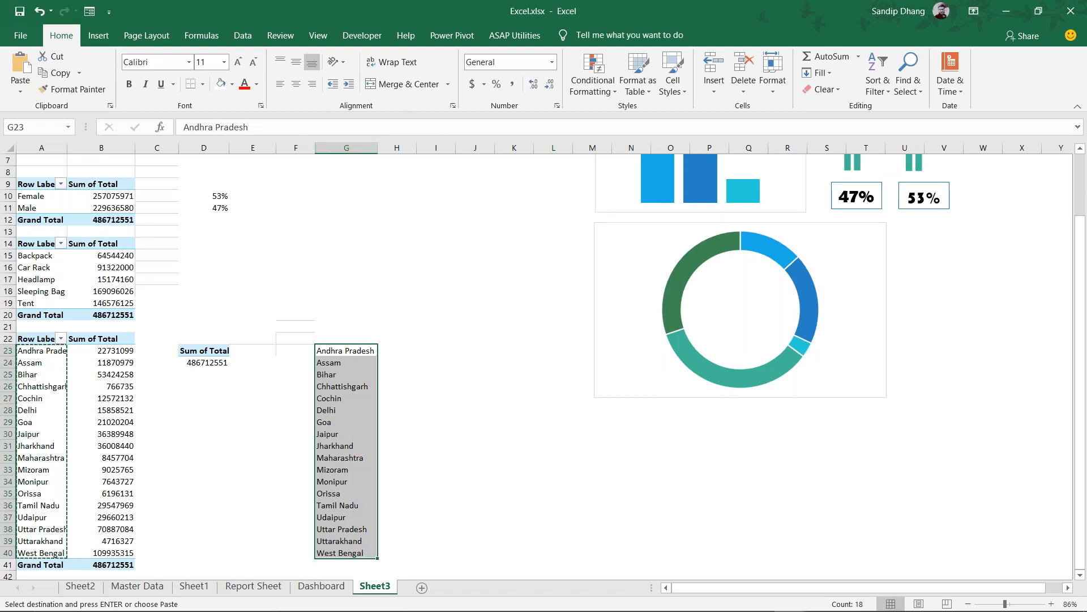
Enter the header "state" in G22 above the copied state names
click(359, 339)
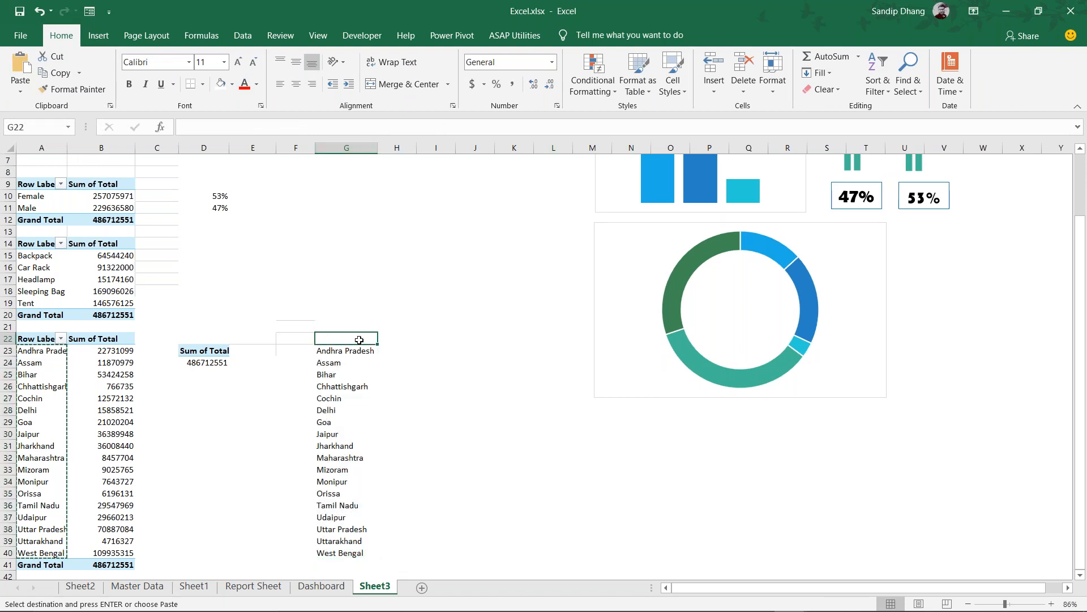
text(stat)
key(Tab)
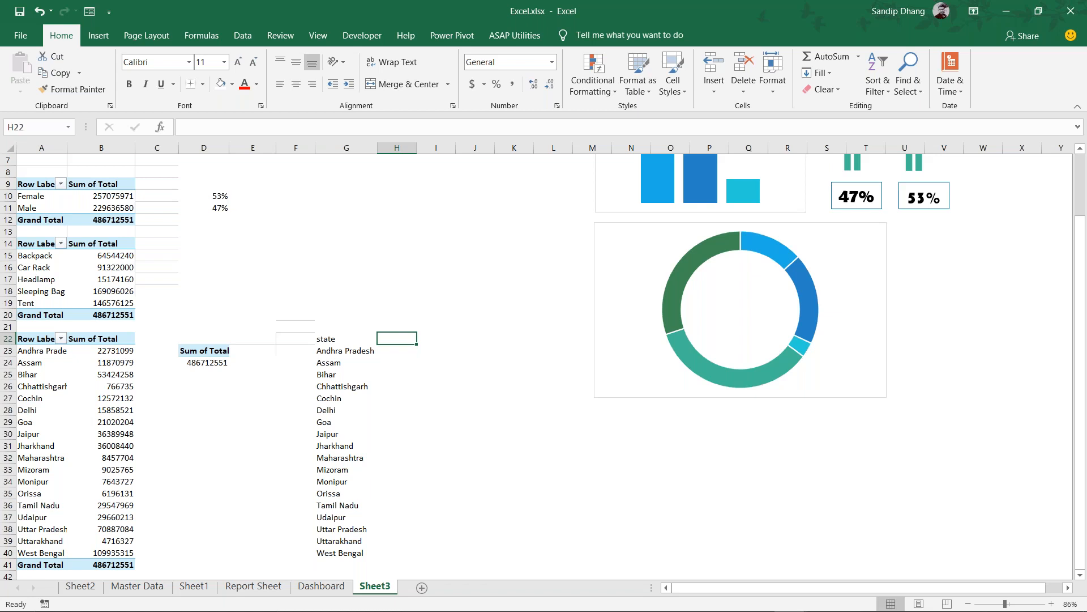
Insert a filled map chart with an empty cell selected and delete the empty chart
click(422, 288)
click(109, 38)
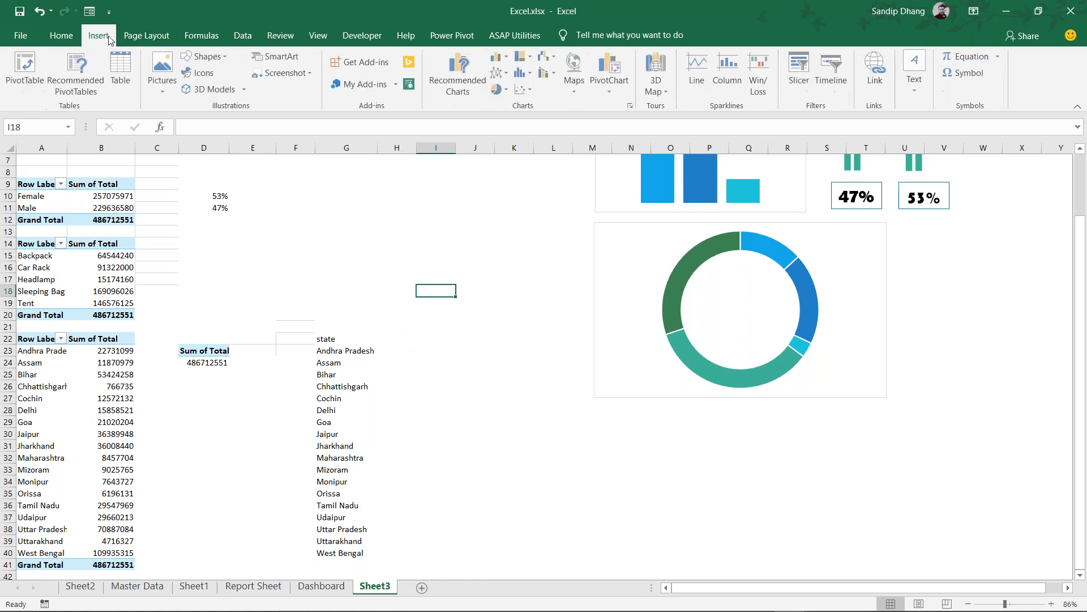
click(576, 91)
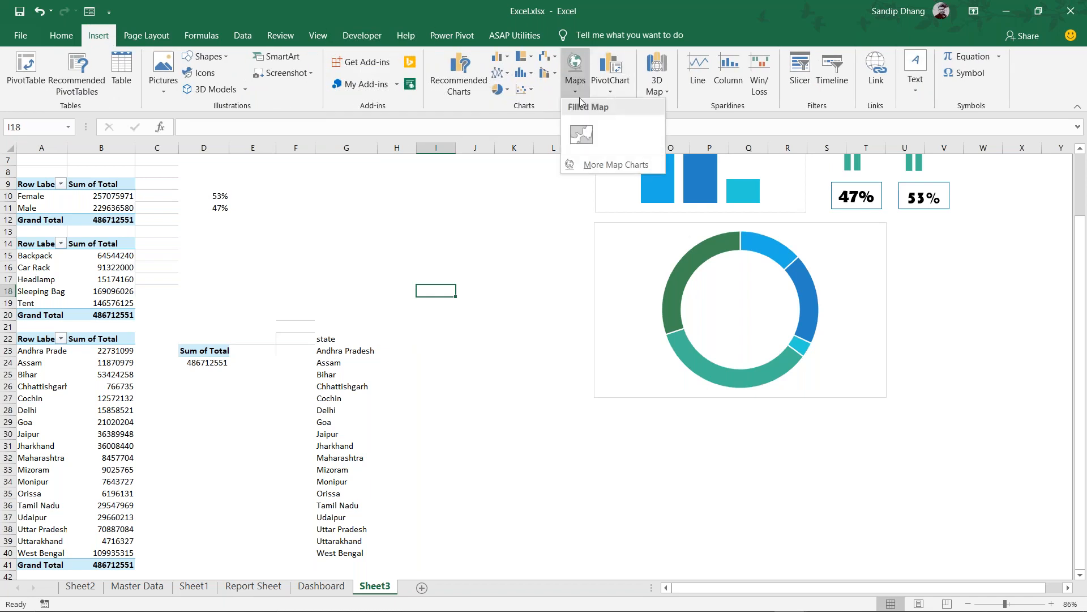
click(581, 134)
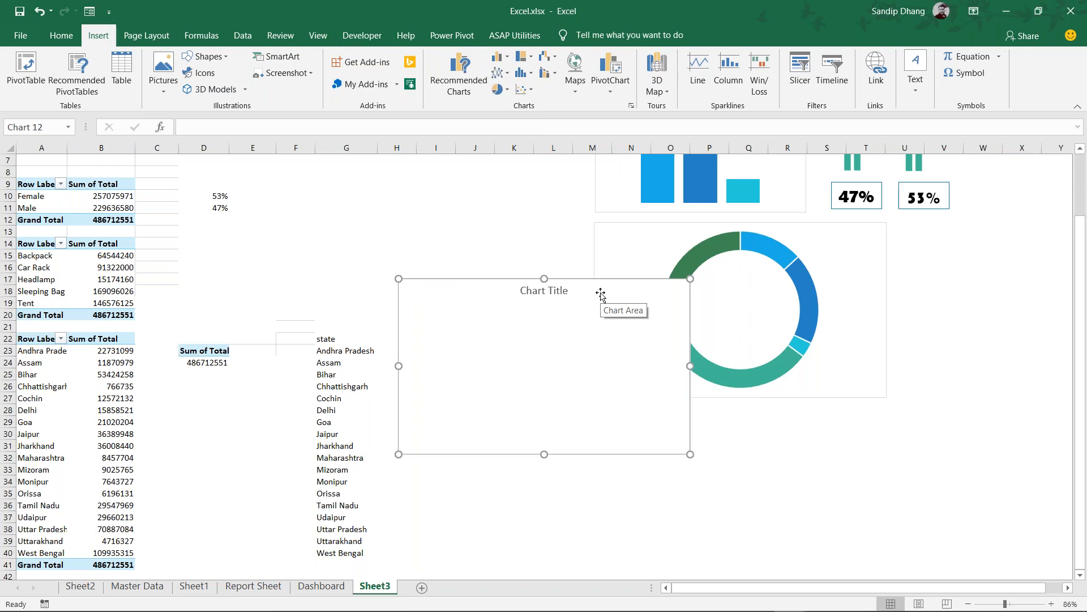
key(Delete)
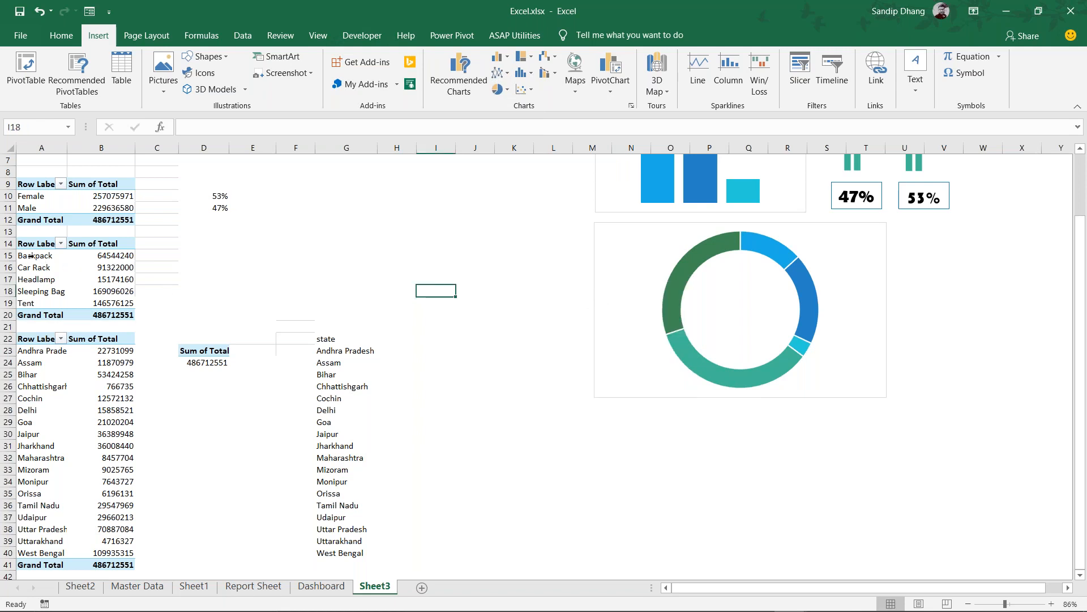
drag(30, 256, 102, 303)
key(ctrl+c)
click(391, 207)
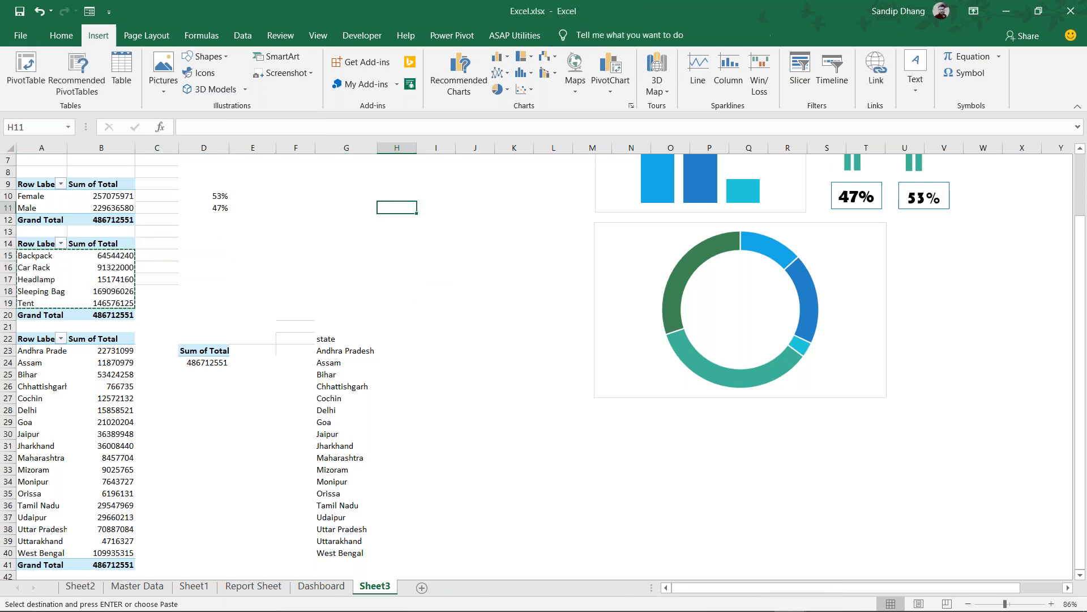
click(61, 35)
click(232, 84)
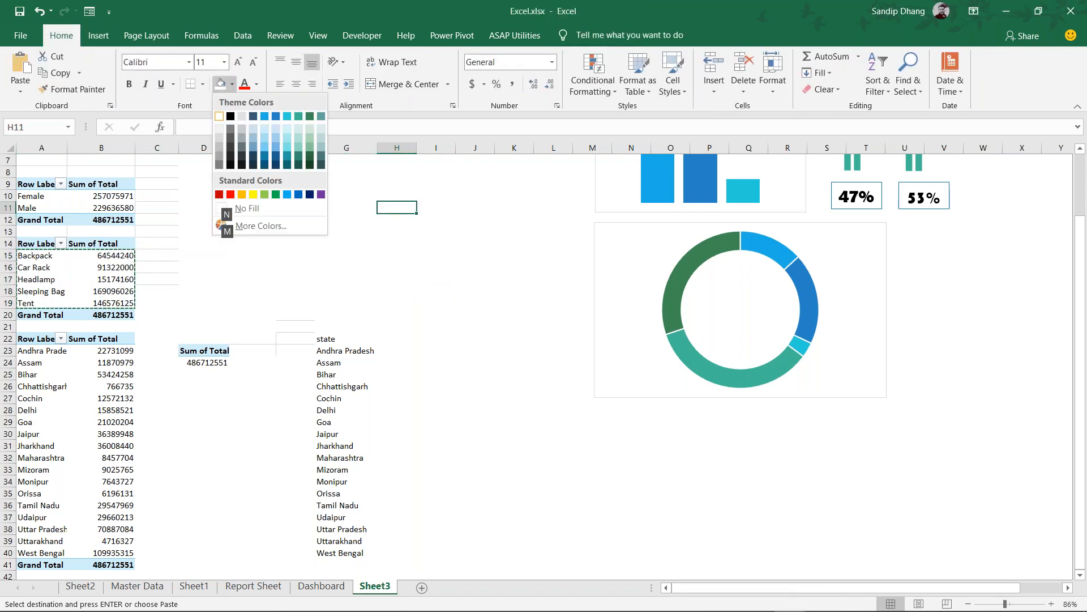
click(232, 84)
text(hvv)
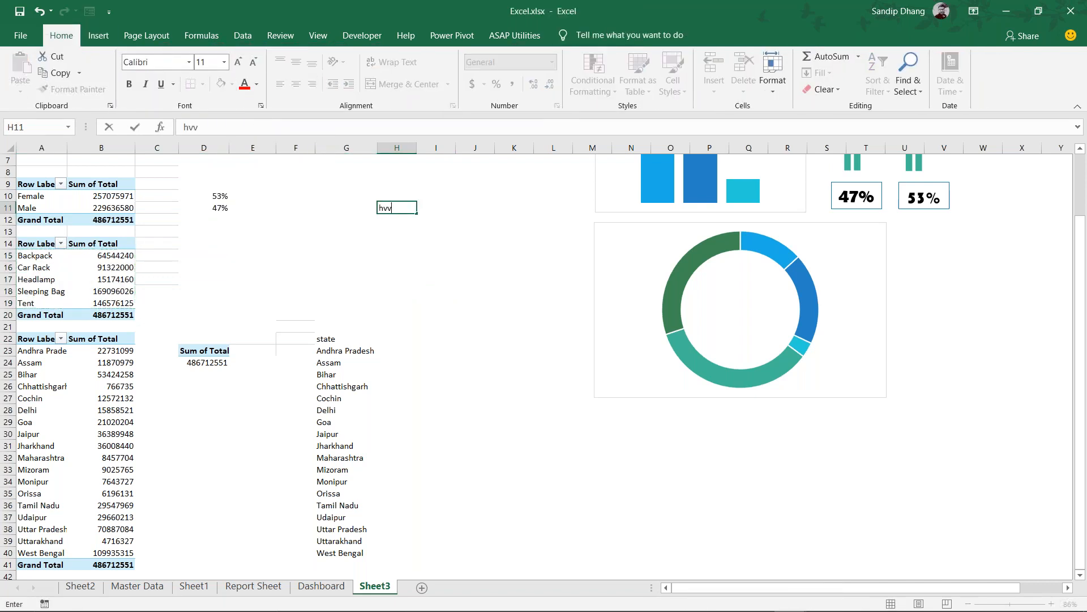
key(Escape)
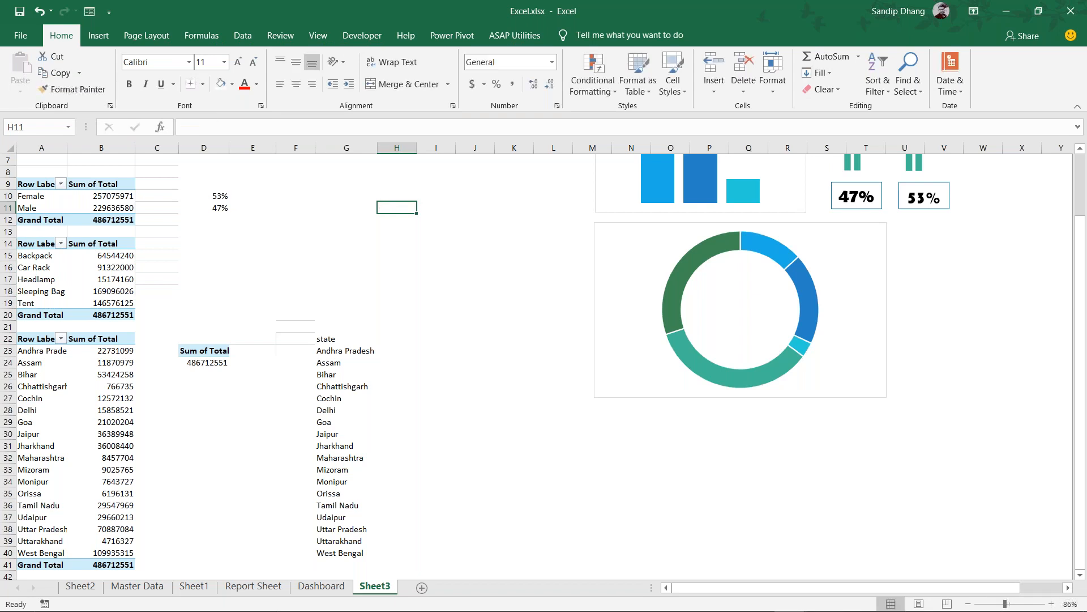
key(alt)
key(h)
key(Escape)
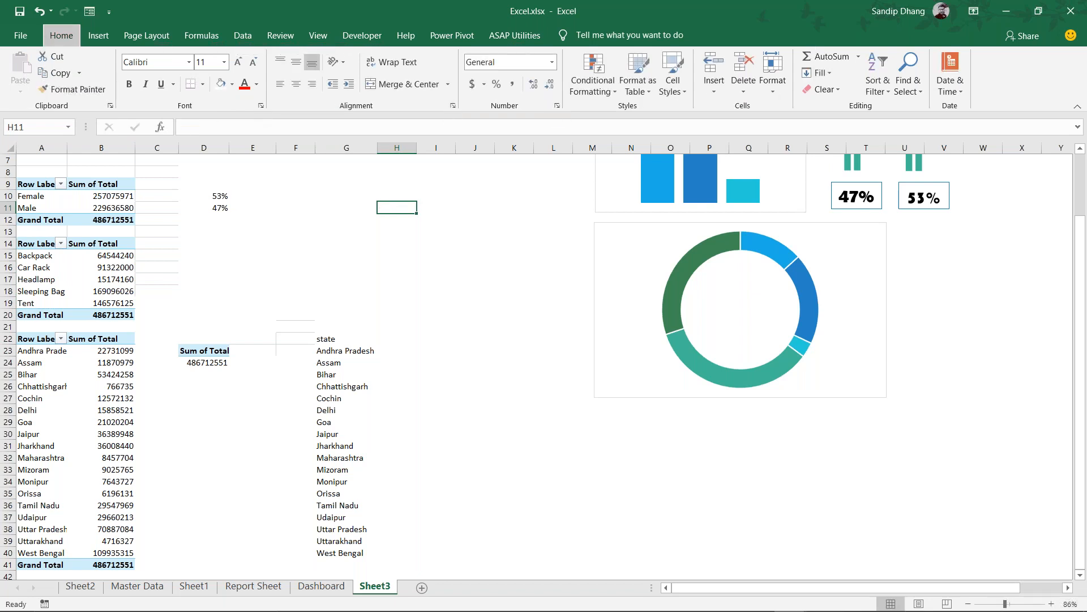
Copy the product names and totals from A15:B19 and paste them starting at H11
drag(68, 258, 113, 303)
key(ctrl+c)
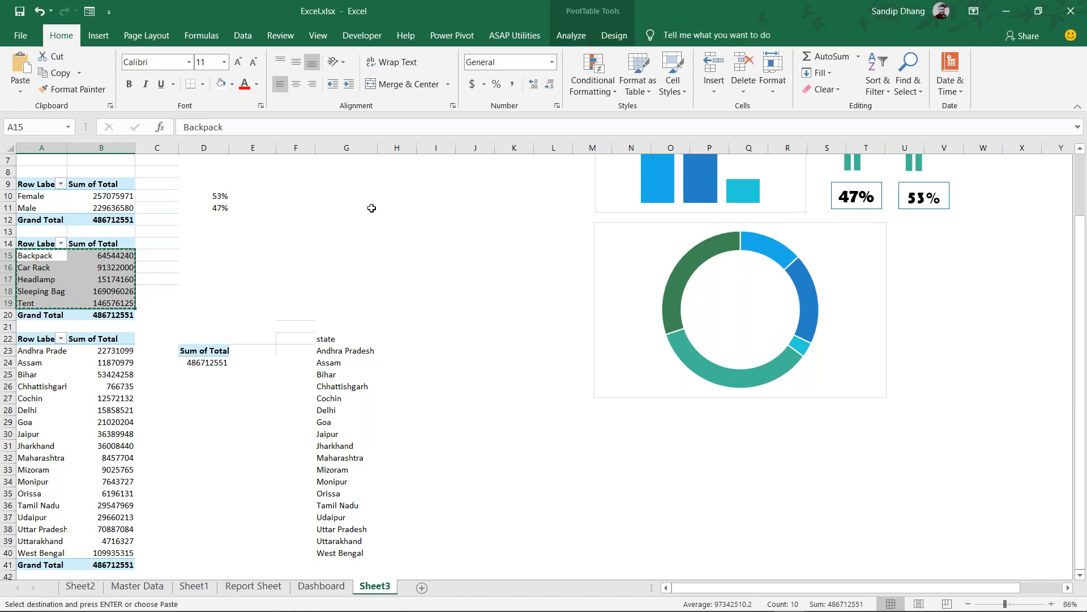
click(395, 207)
key(ctrl+v)
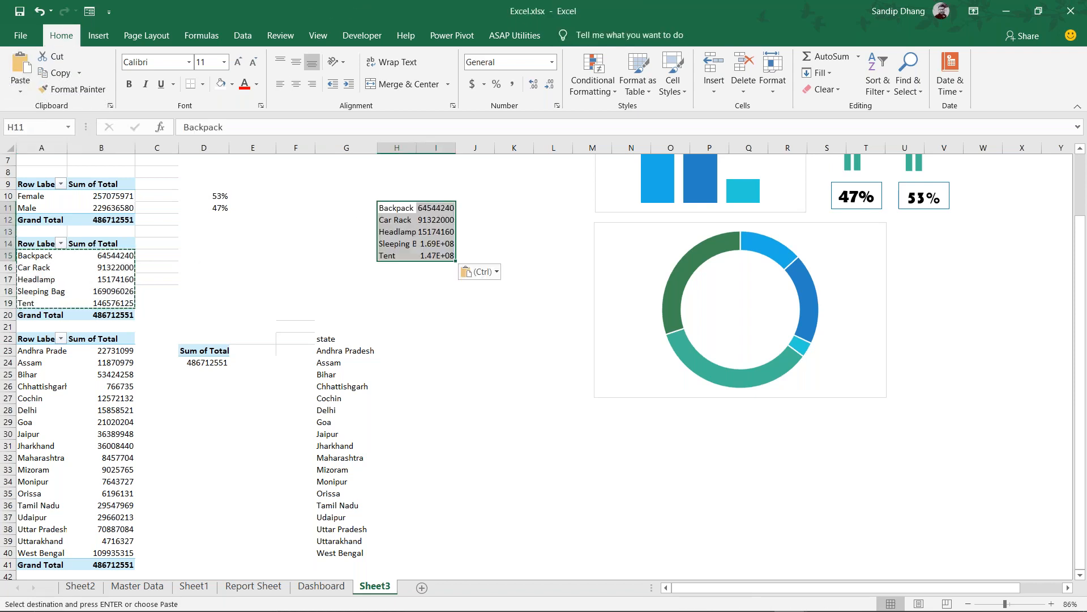
Try inserting a filled map chart from the product names and totals in H11:I15, and delete the chart
click(98, 35)
click(574, 70)
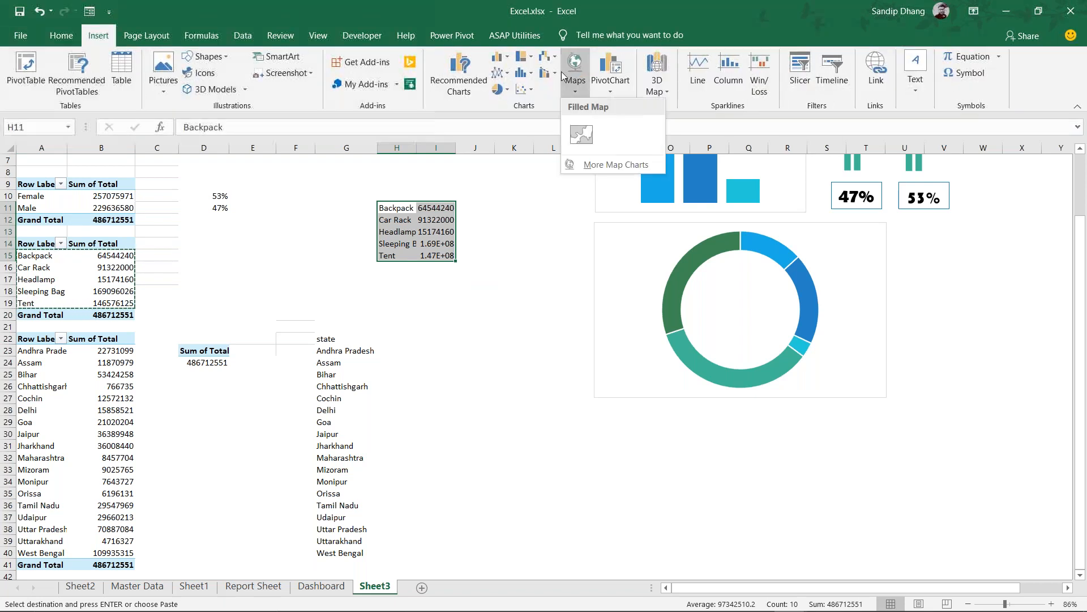
click(583, 140)
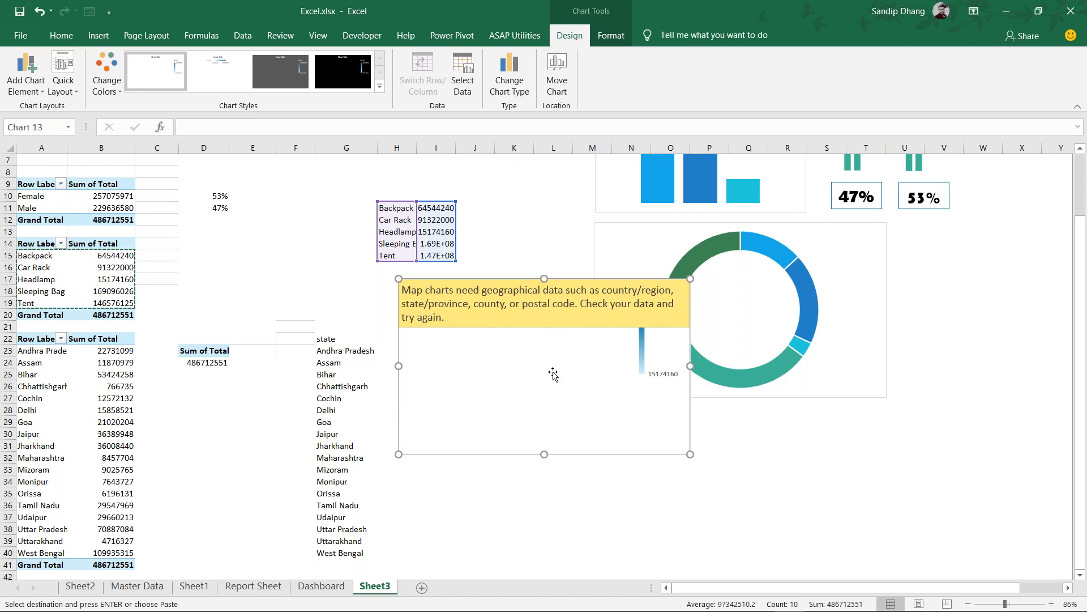
key(Delete)
Enter the header "sales" in H22 beside the "state" header
drag(338, 346, 347, 555)
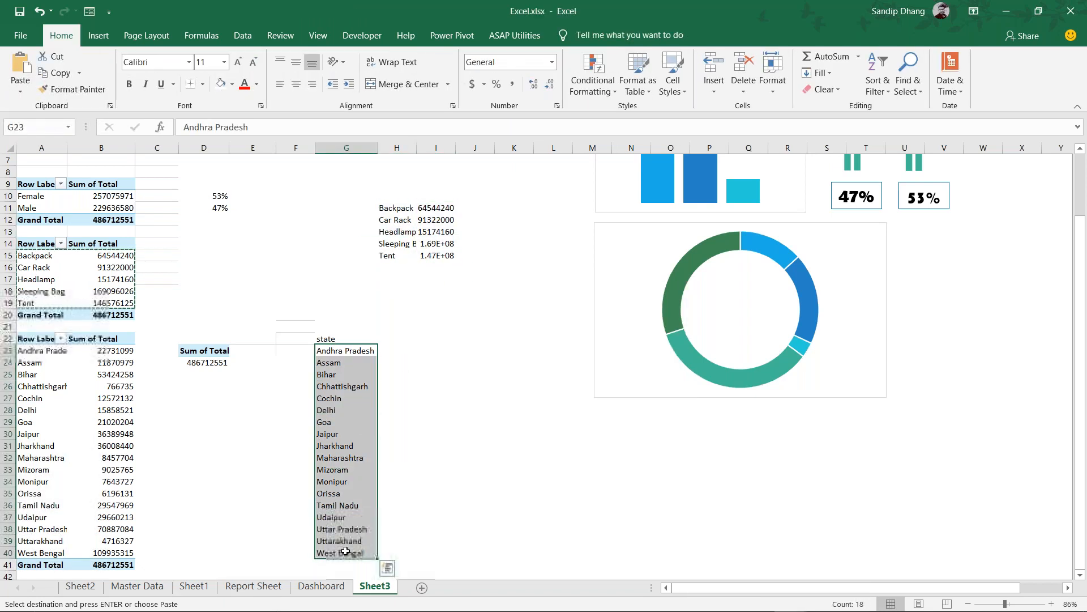
click(398, 339)
text(sales)
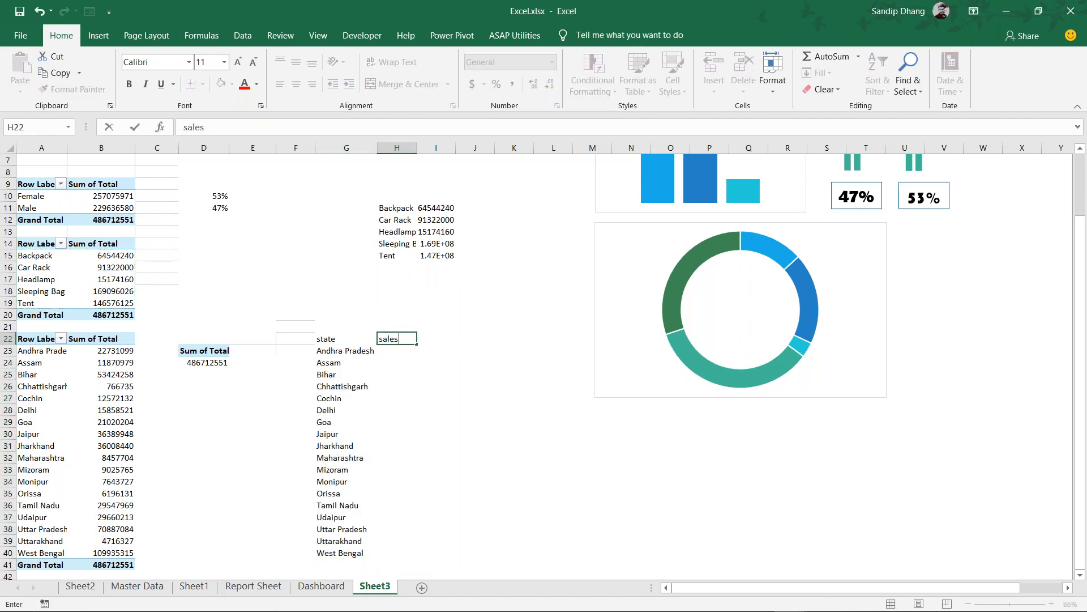
key(Return)
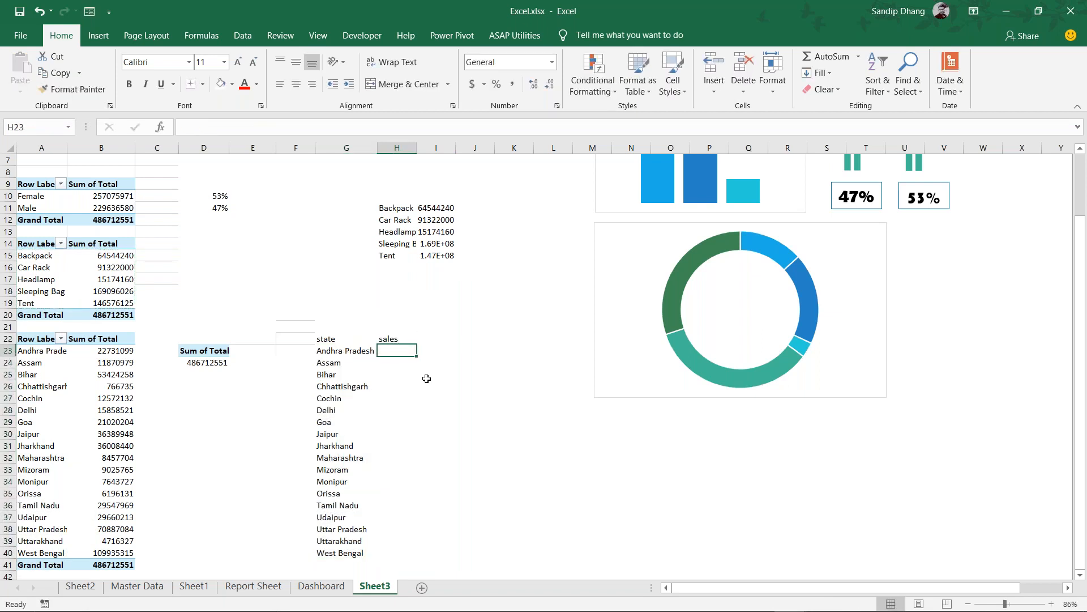
Copy the state totals from B23:B40 and paste them as values starting at H23 beside the state names
drag(125, 354, 124, 555)
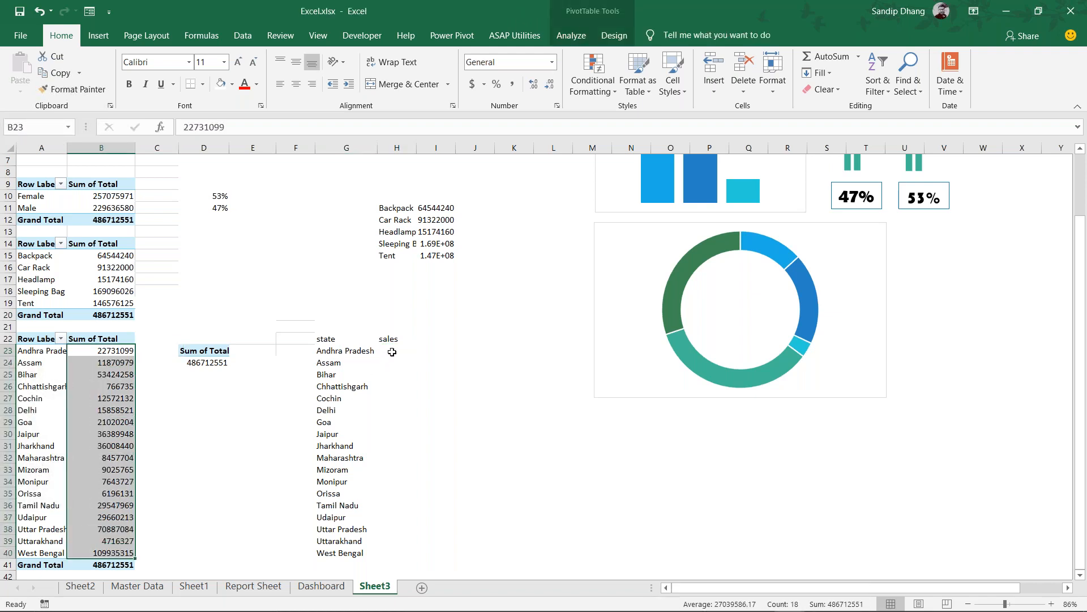
click(393, 350)
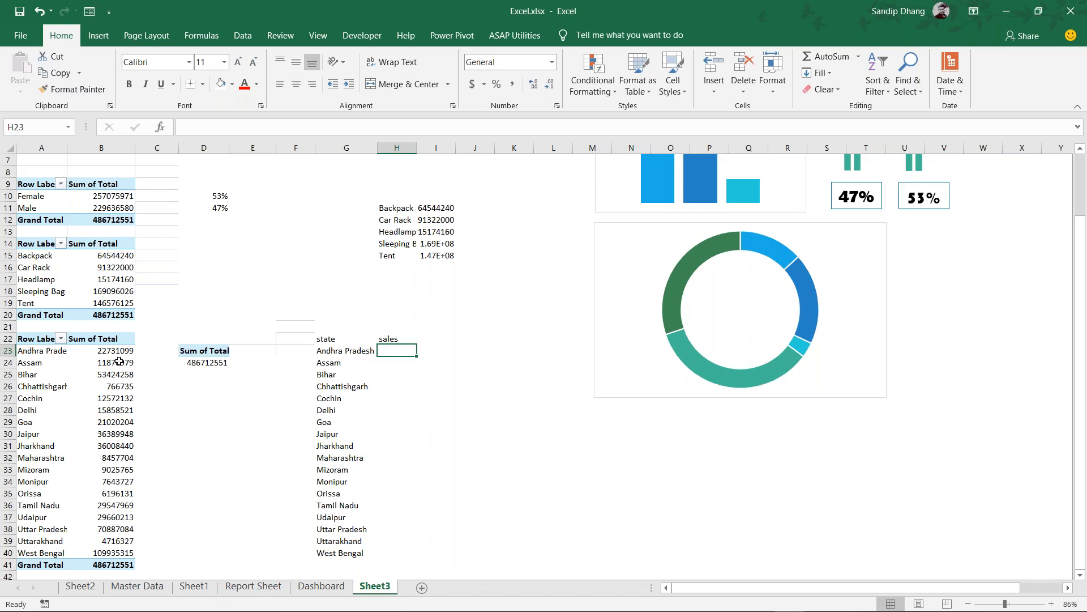
drag(120, 353, 125, 553)
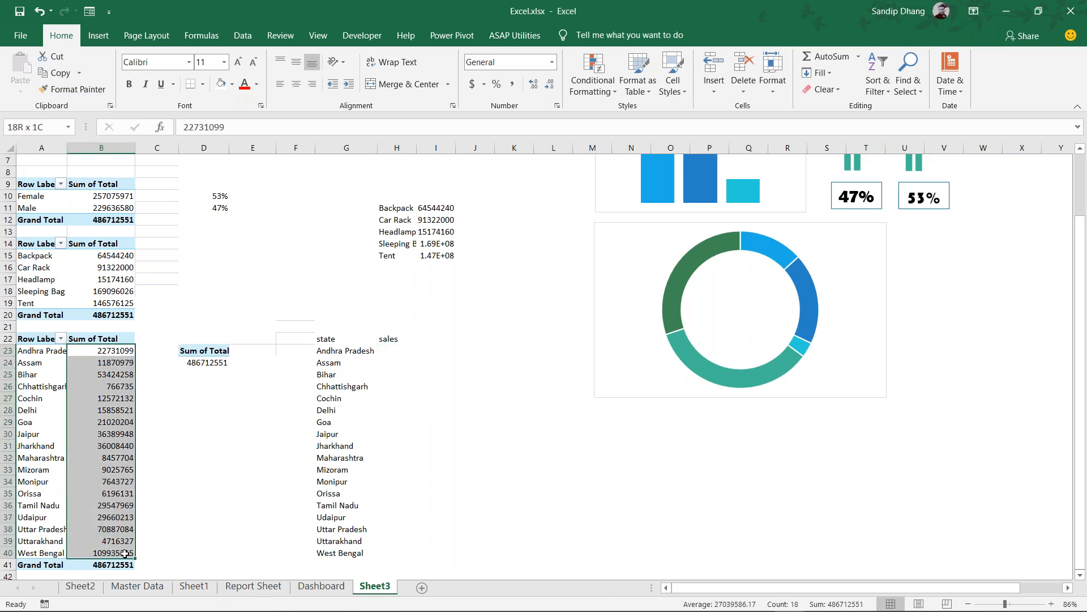
key(ctrl+c)
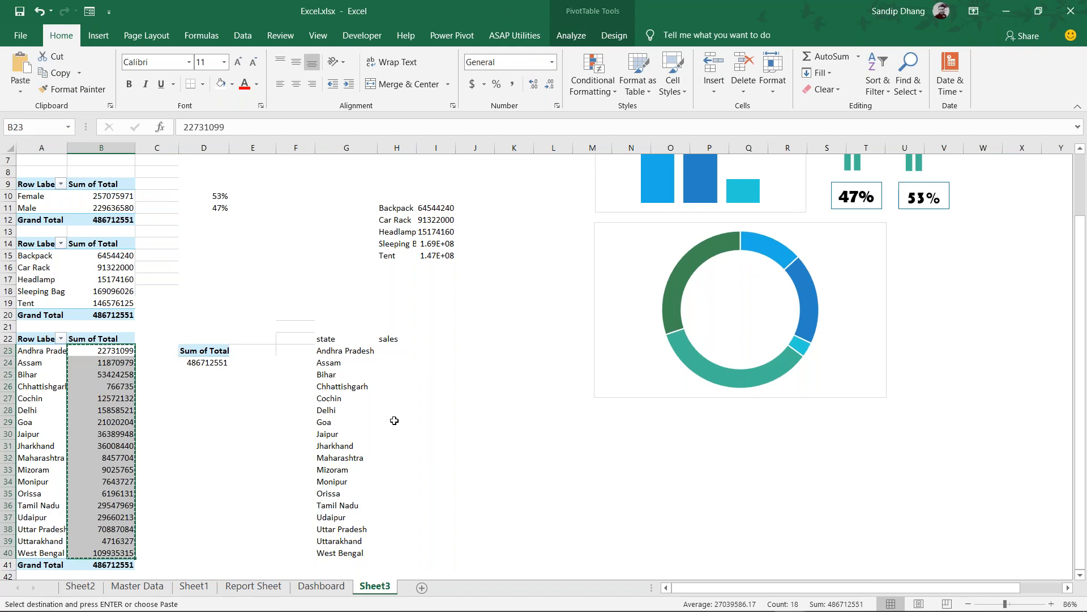
click(391, 351)
click(21, 92)
click(17, 180)
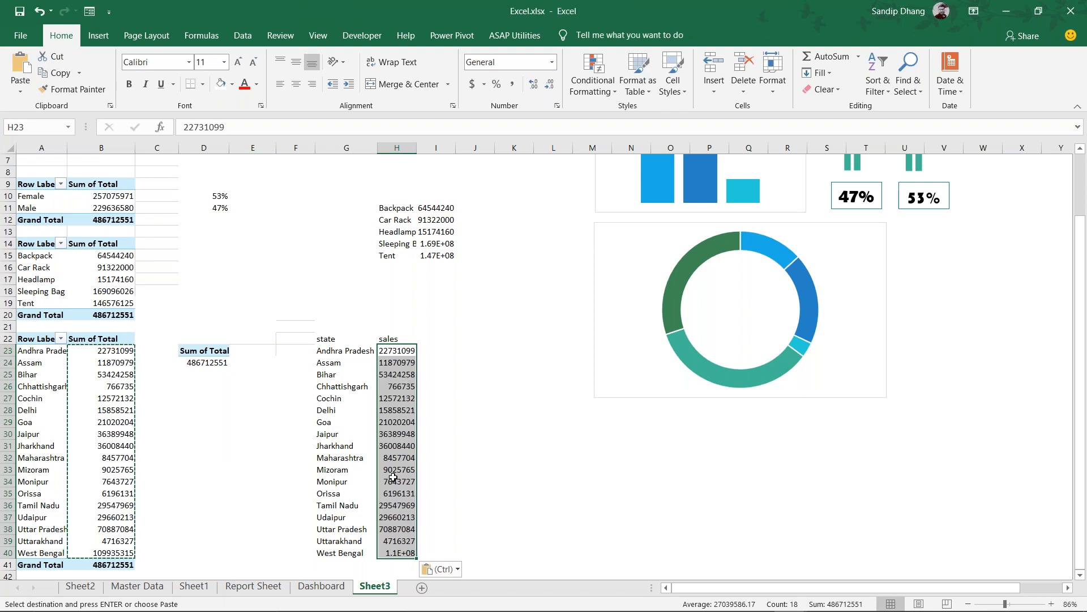
click(444, 437)
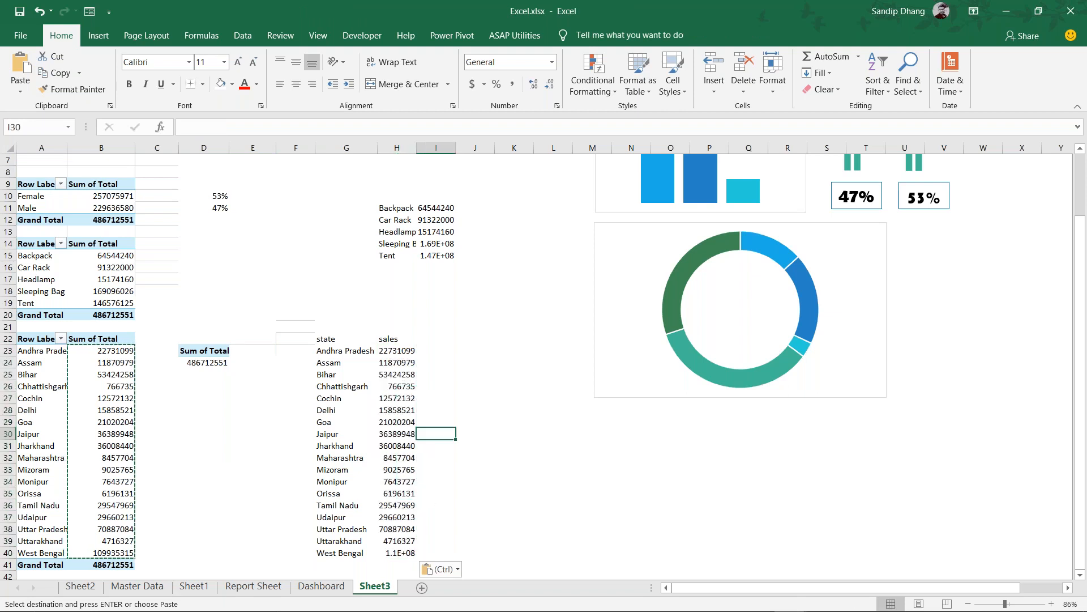
key(Escape)
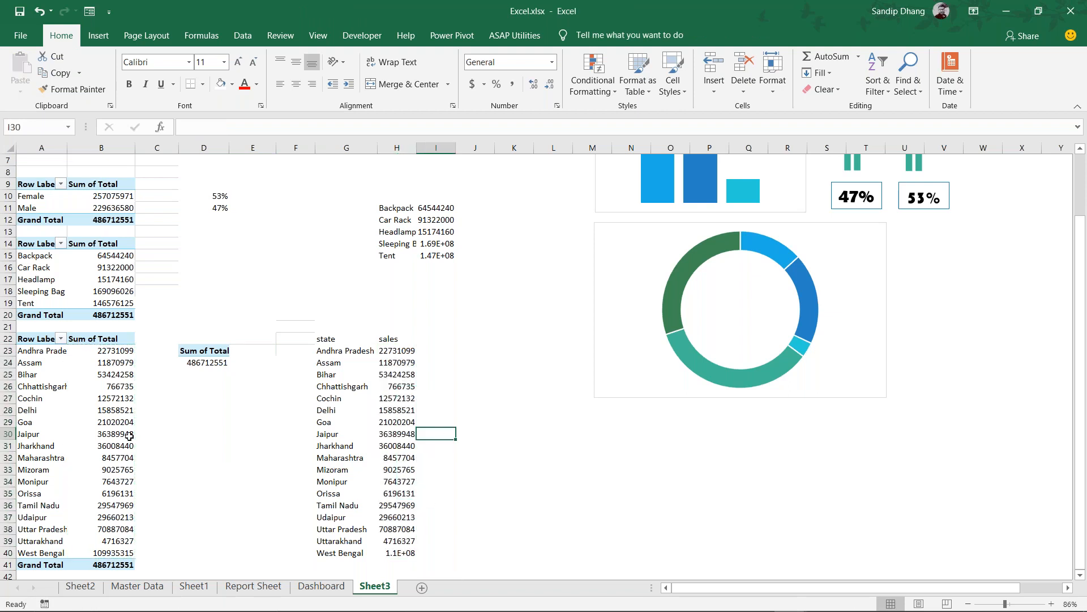
Dismiss the mail notifications covering the worksheet
drag(34, 350, 226, 507)
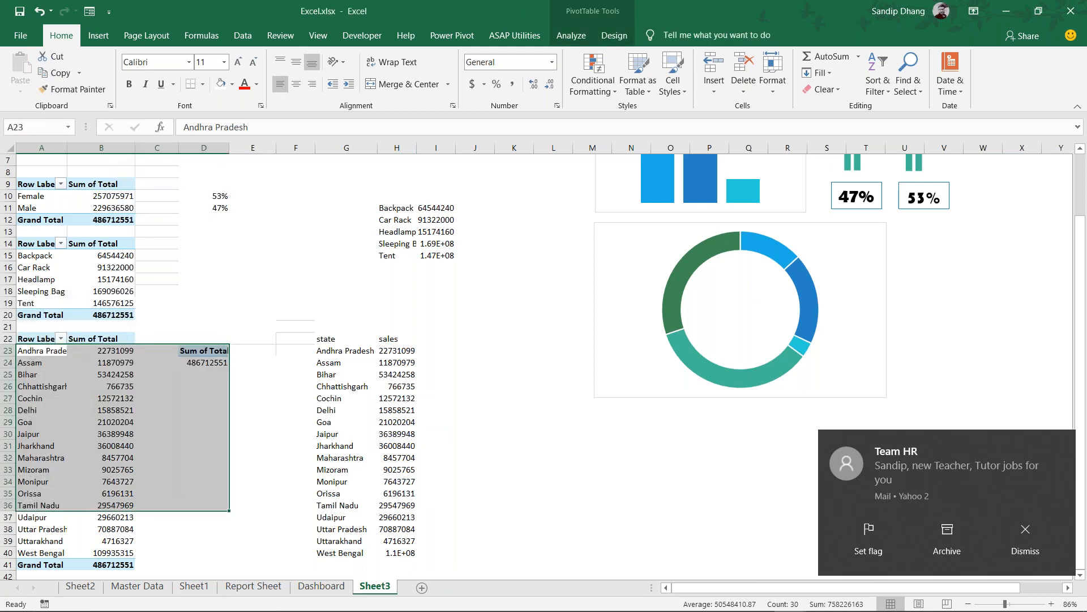
click(1023, 535)
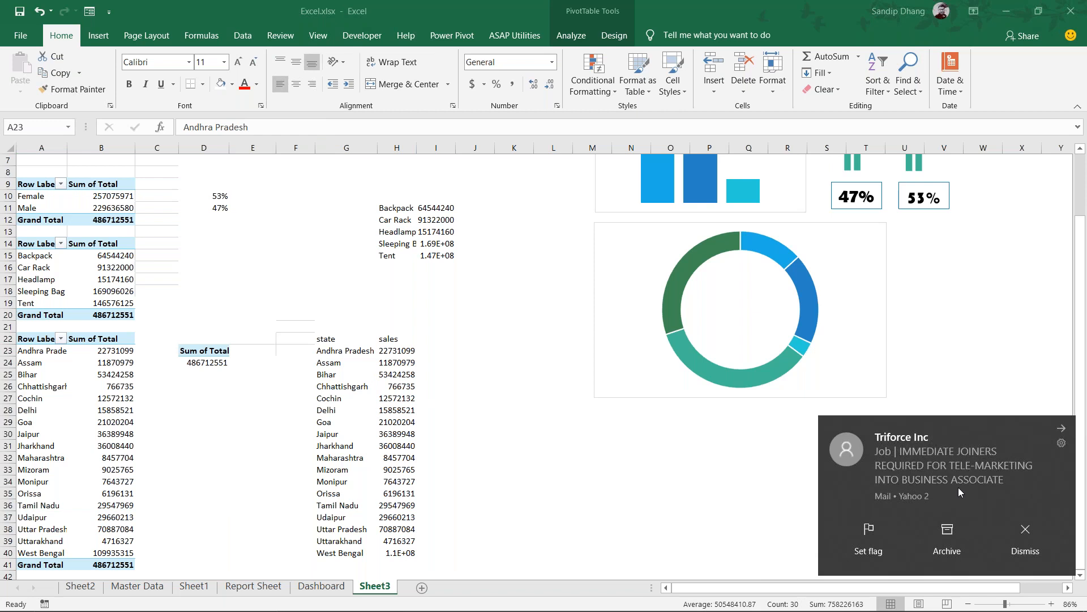
click(1050, 544)
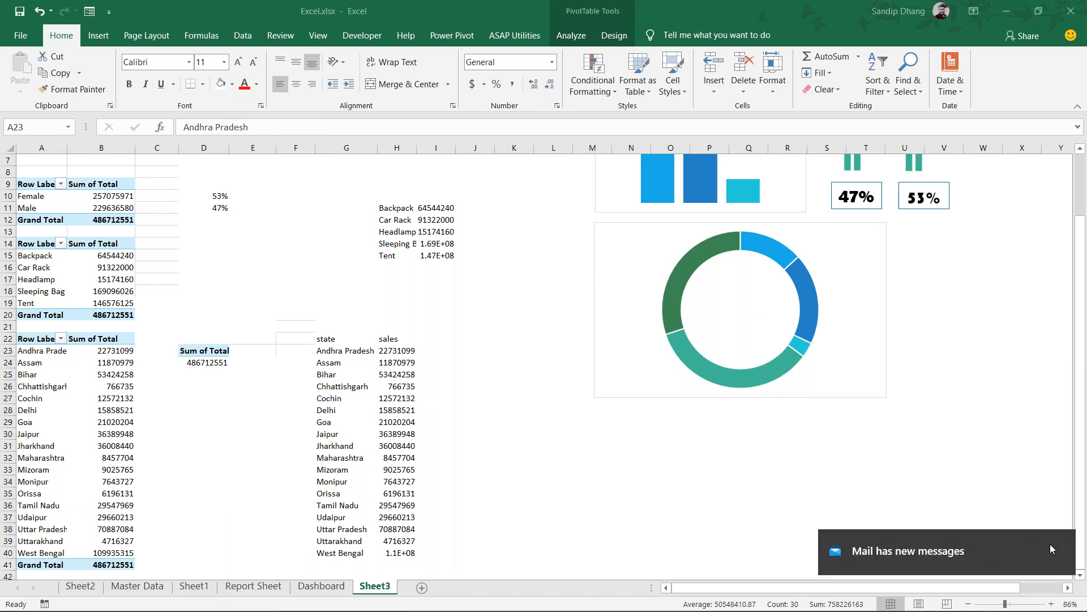
click(1062, 544)
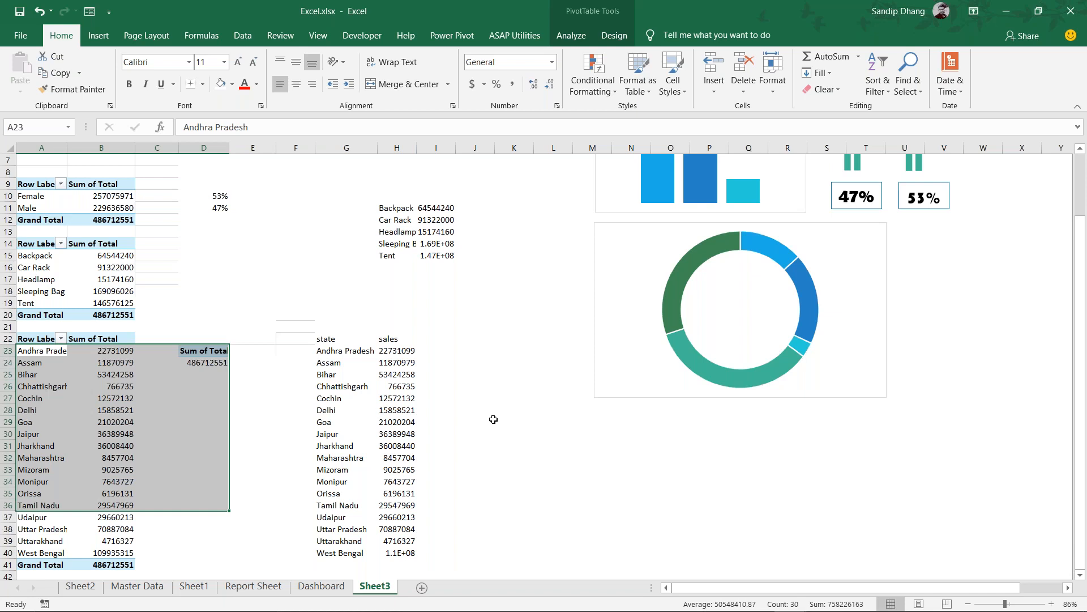
Insert a filled map chart from the state and sales data in G22:H40 and move it over the doughnut chart's lower part
click(363, 365)
drag(347, 339, 414, 553)
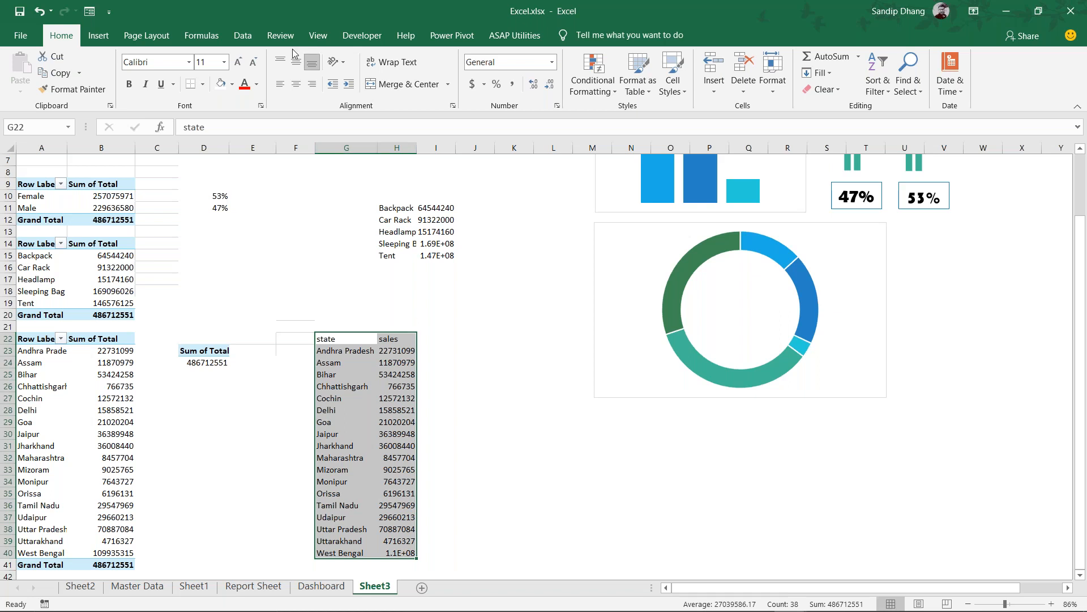
click(98, 35)
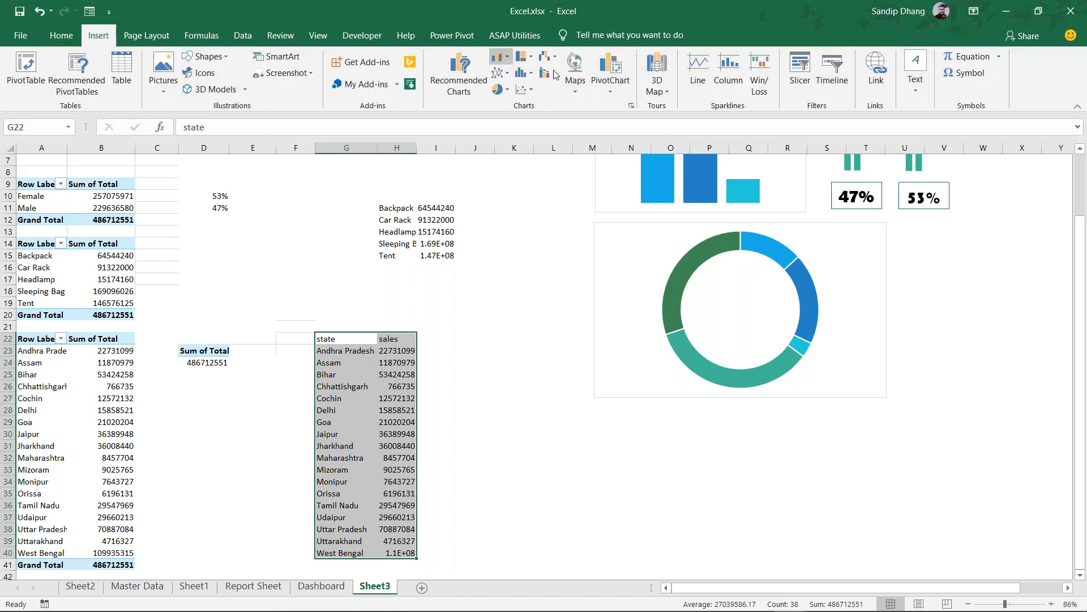
click(574, 71)
click(582, 134)
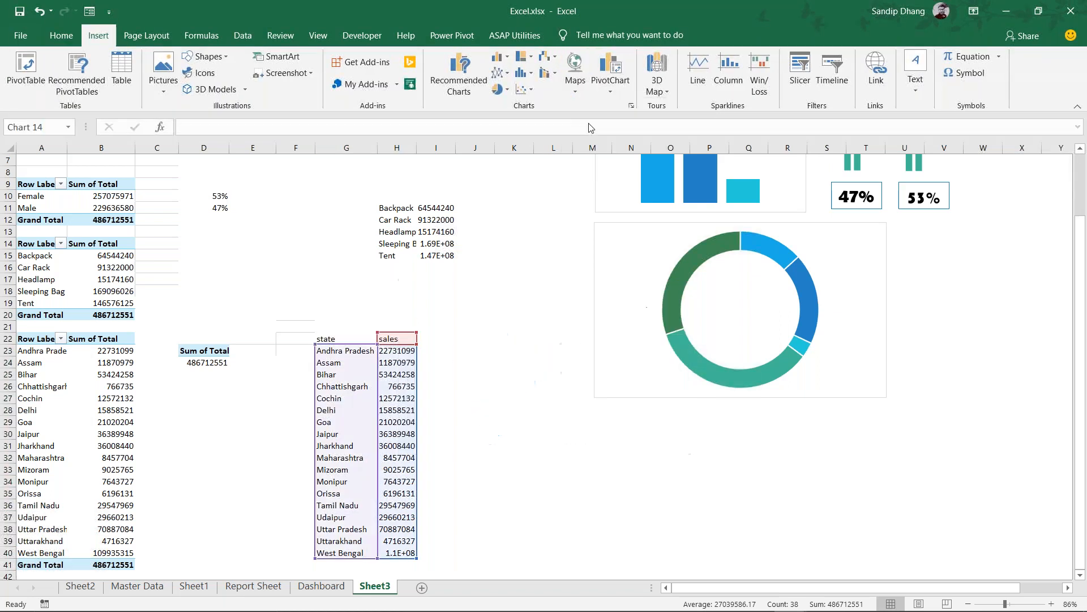
drag(625, 282, 814, 320)
Delete the legend and the chart title from the filled map chart
click(821, 354)
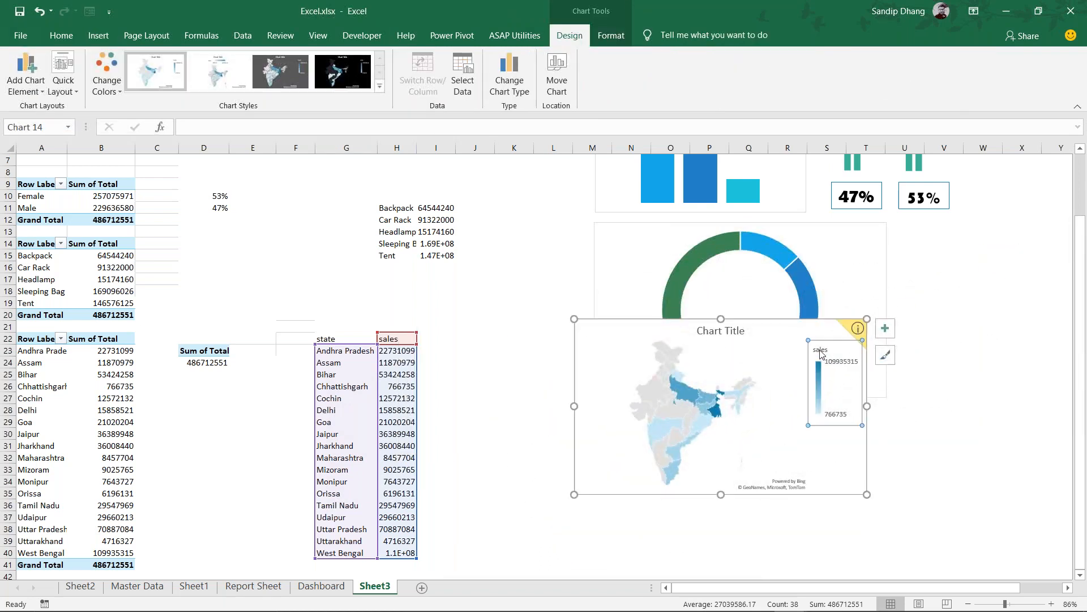
key(Delete)
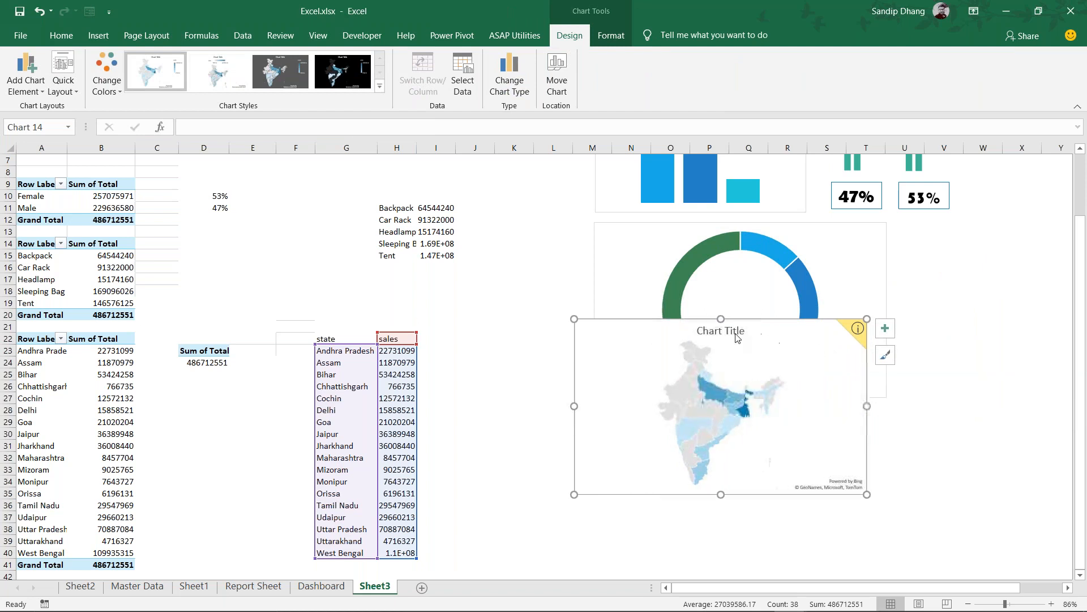
click(734, 333)
key(Delete)
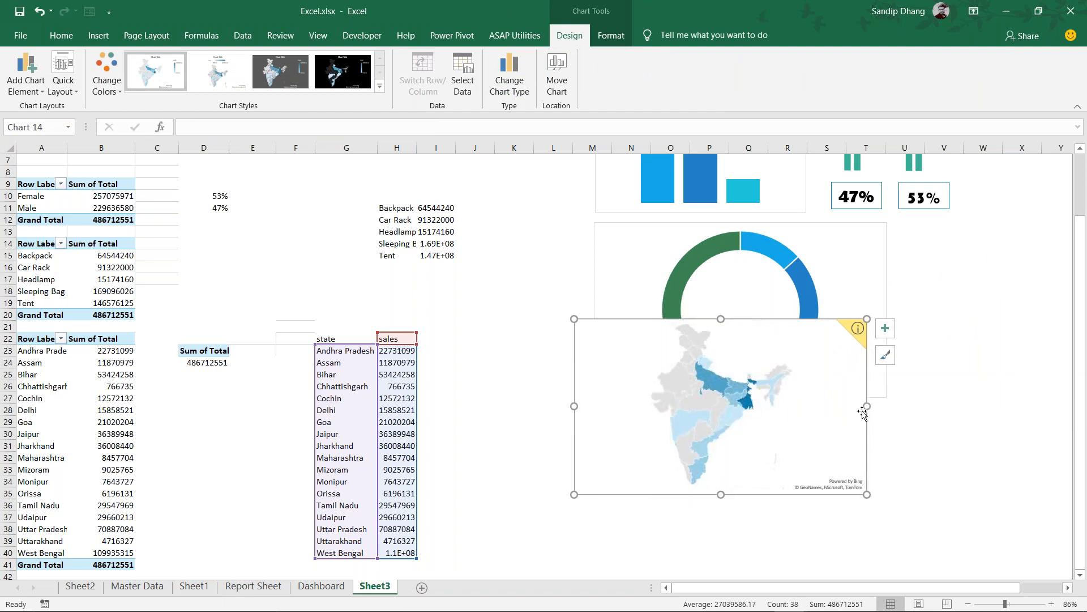
Shrink the filled map chart and place it directly to the right of the doughnut chart
drag(867, 495, 797, 476)
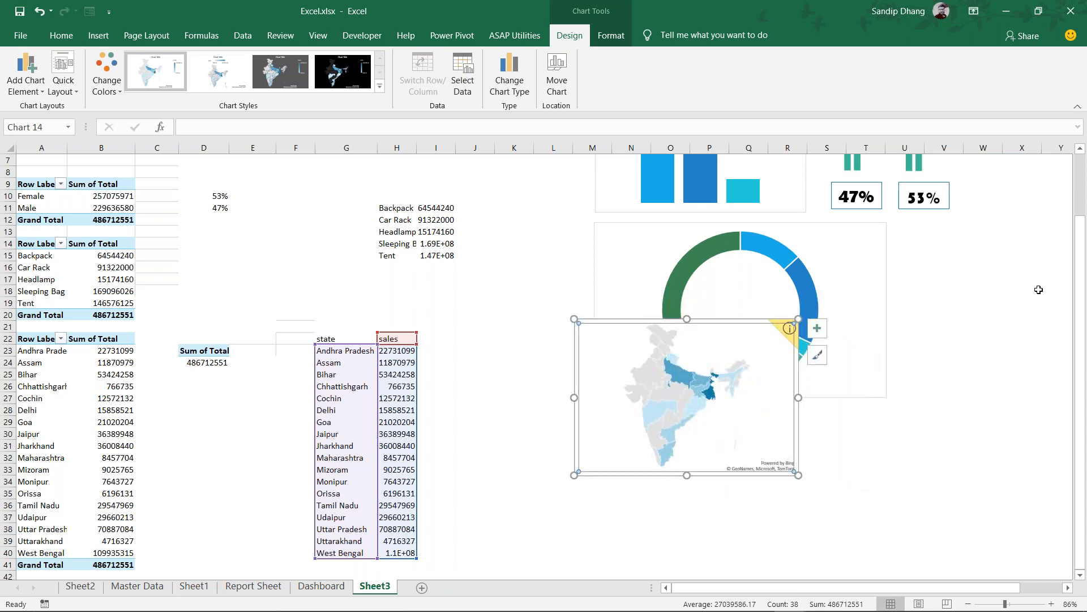
scroll(964, 407, right, 3)
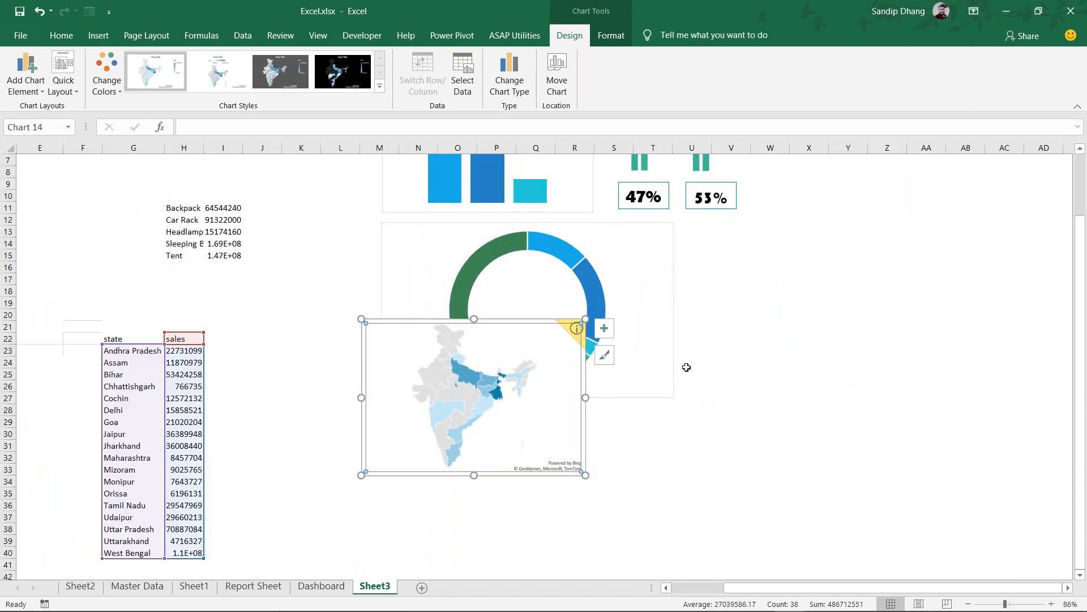
click(587, 418)
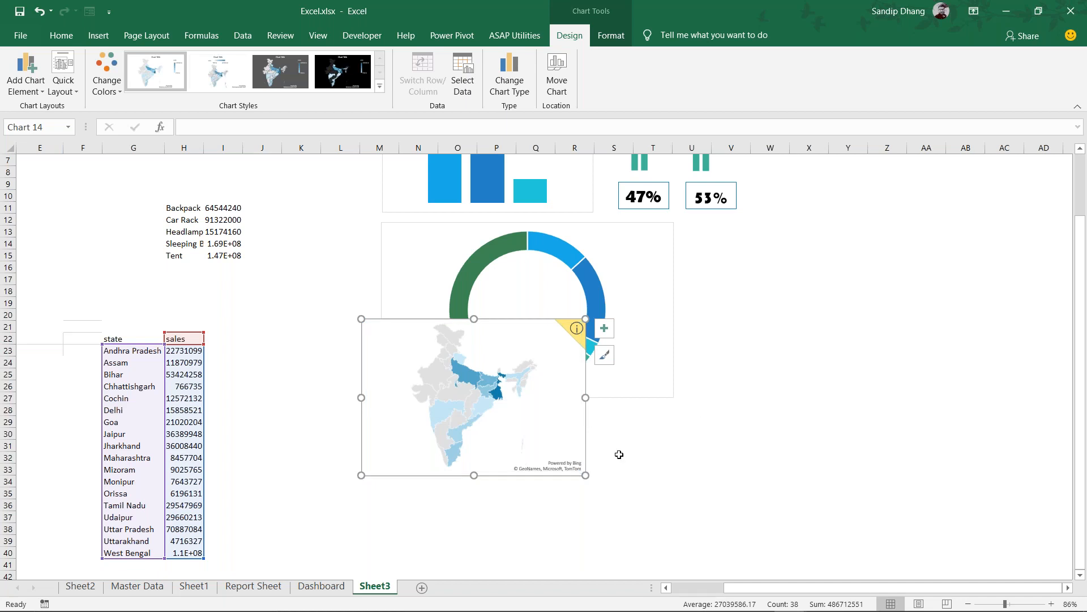
click(560, 457)
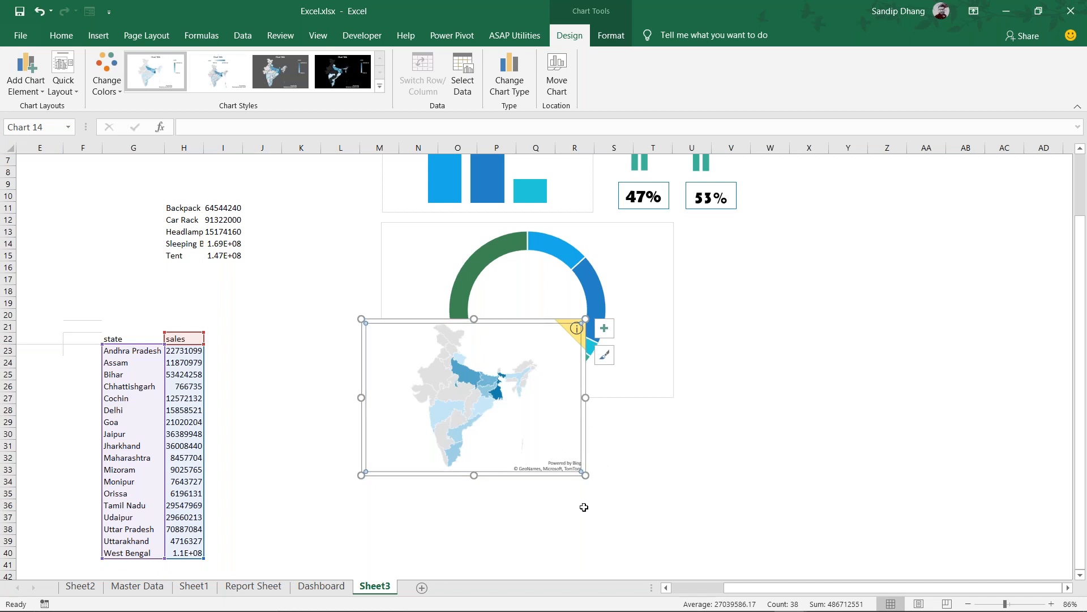
click(554, 480)
drag(555, 475, 878, 383)
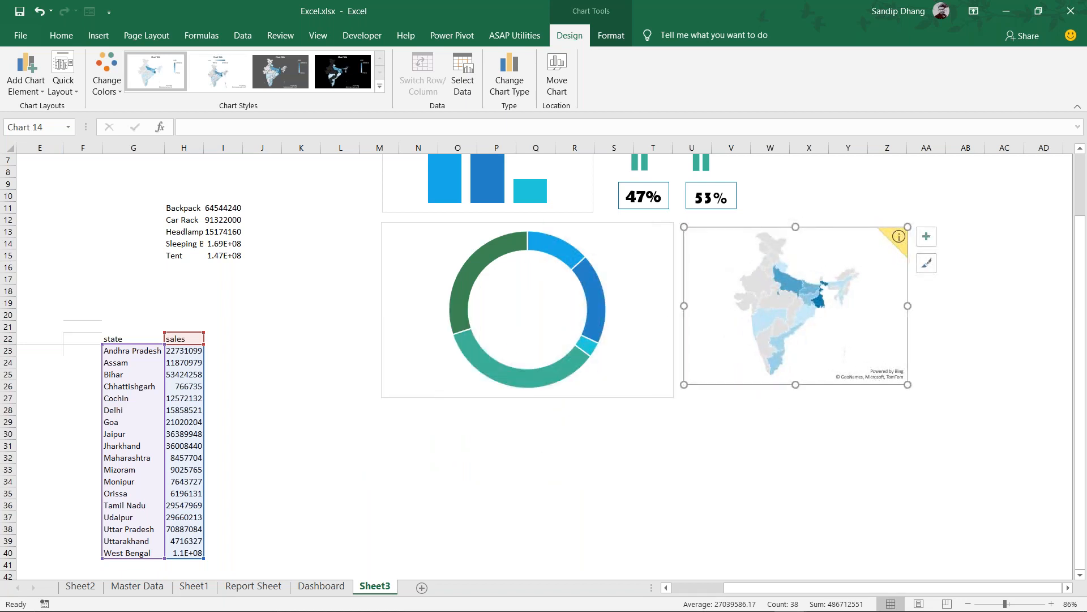
Insert slicers for Product Name, Segment and Ship Mode from the doughnut pivot chart
scroll(878, 374, up, 2)
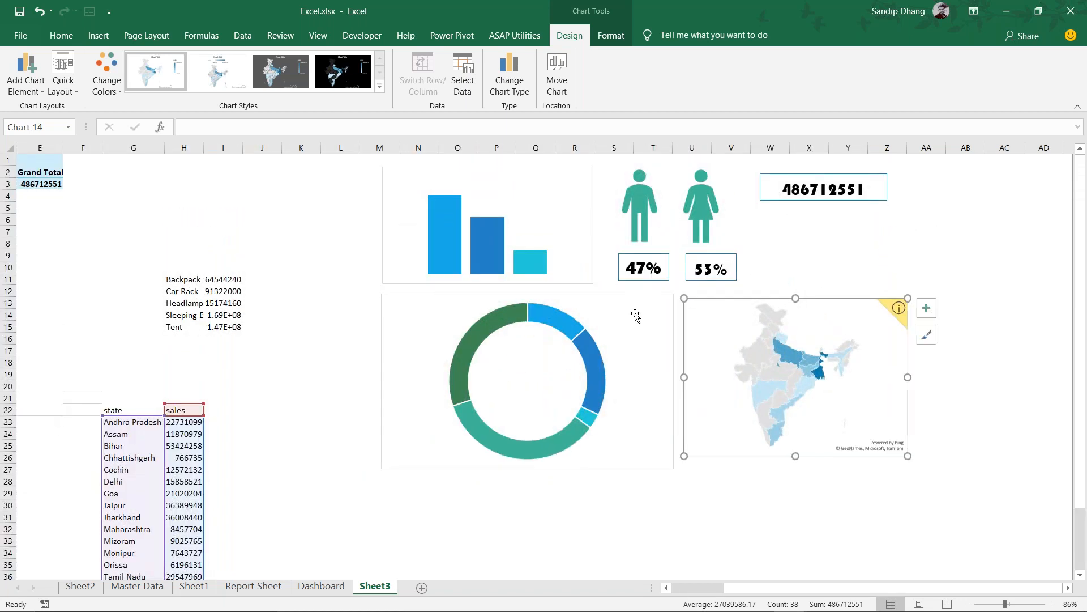
click(638, 318)
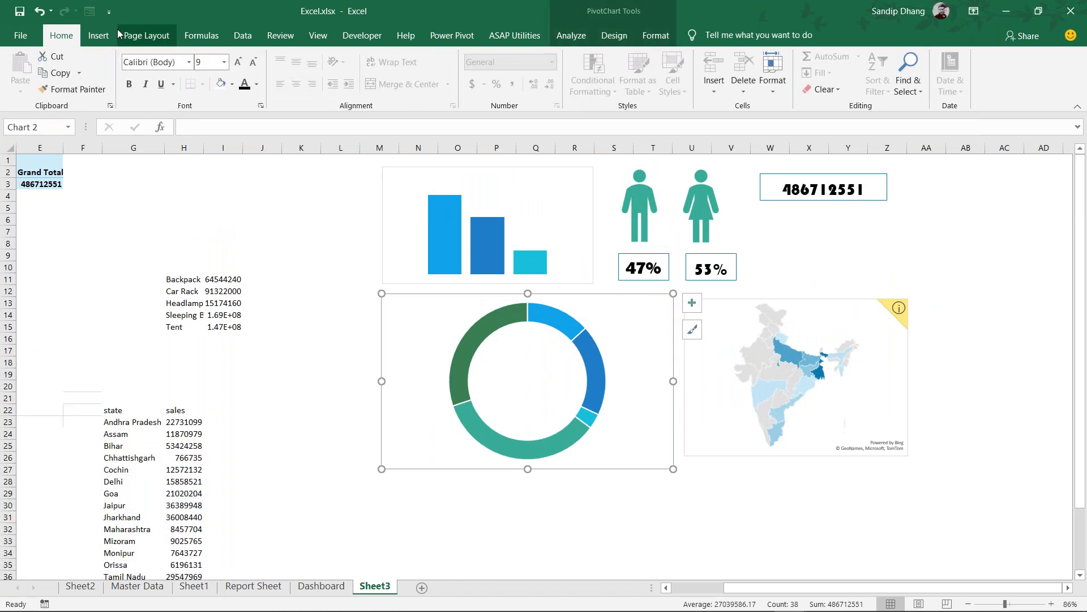
click(100, 36)
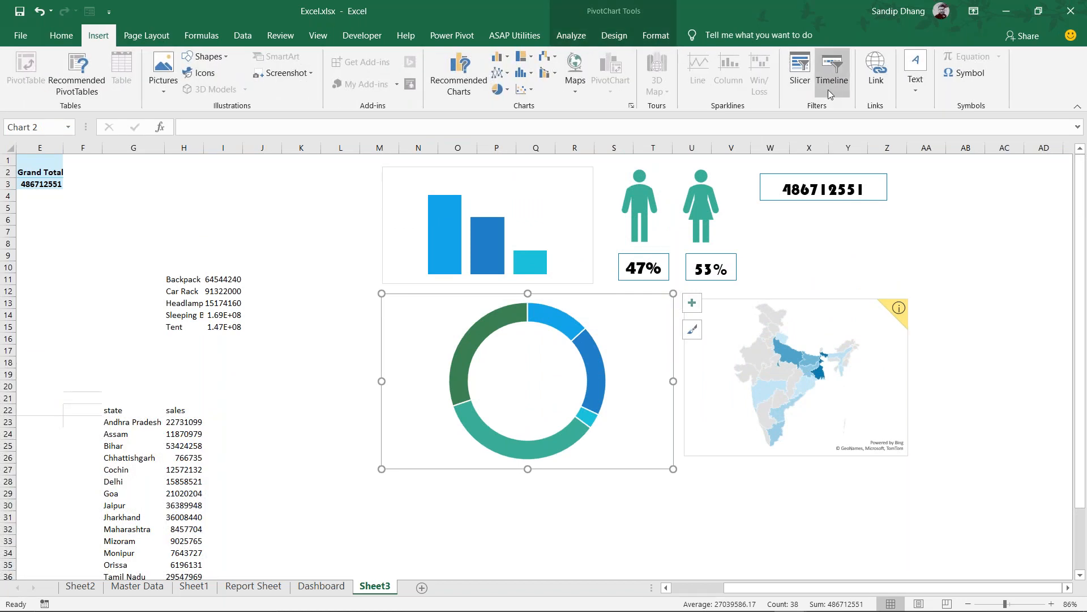
click(801, 78)
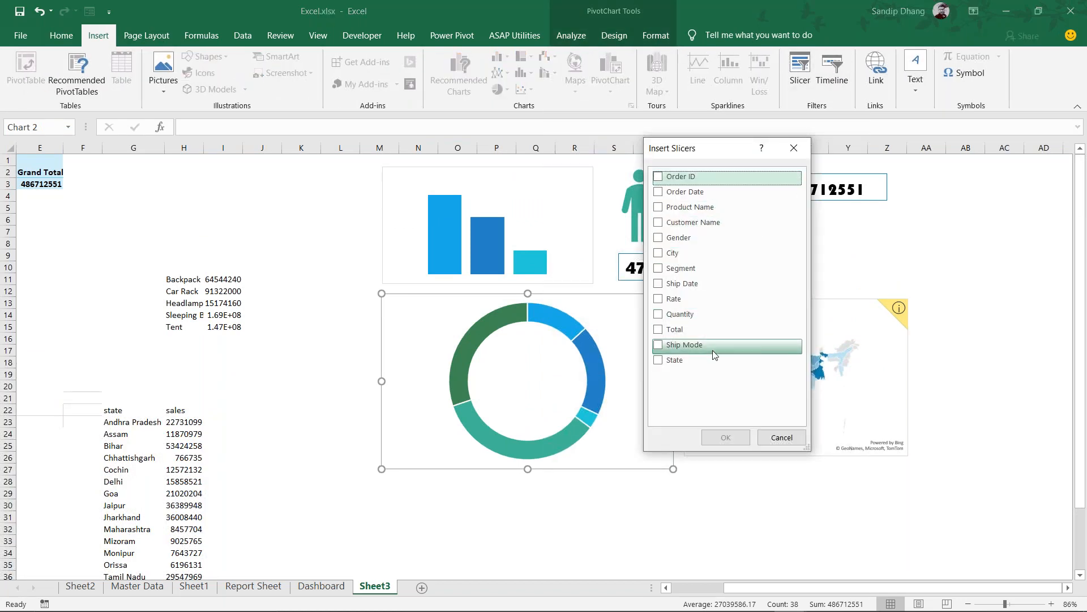
click(659, 346)
click(659, 268)
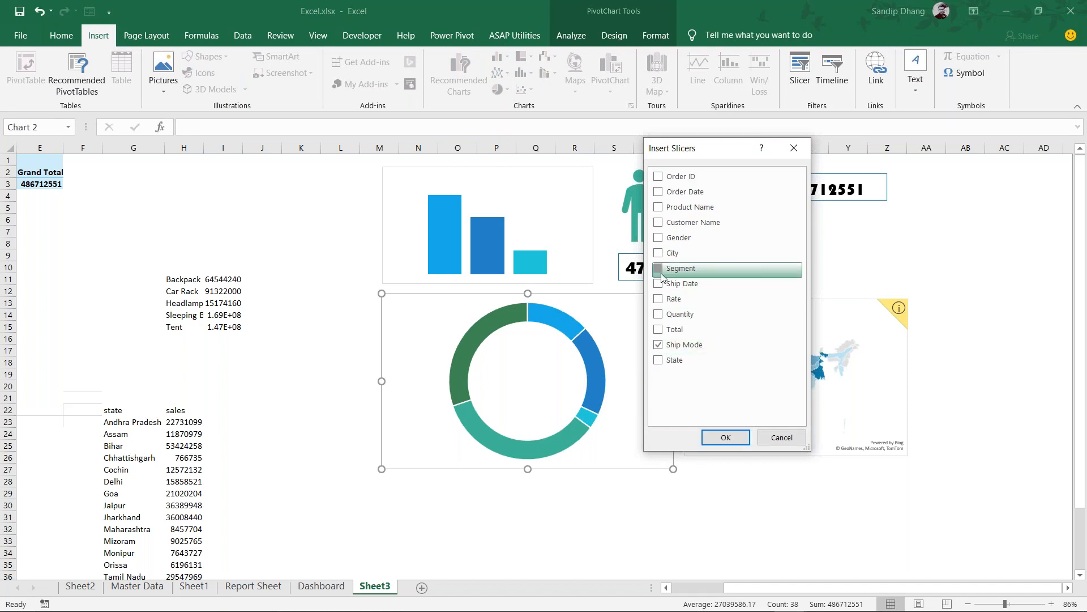
click(658, 207)
click(726, 438)
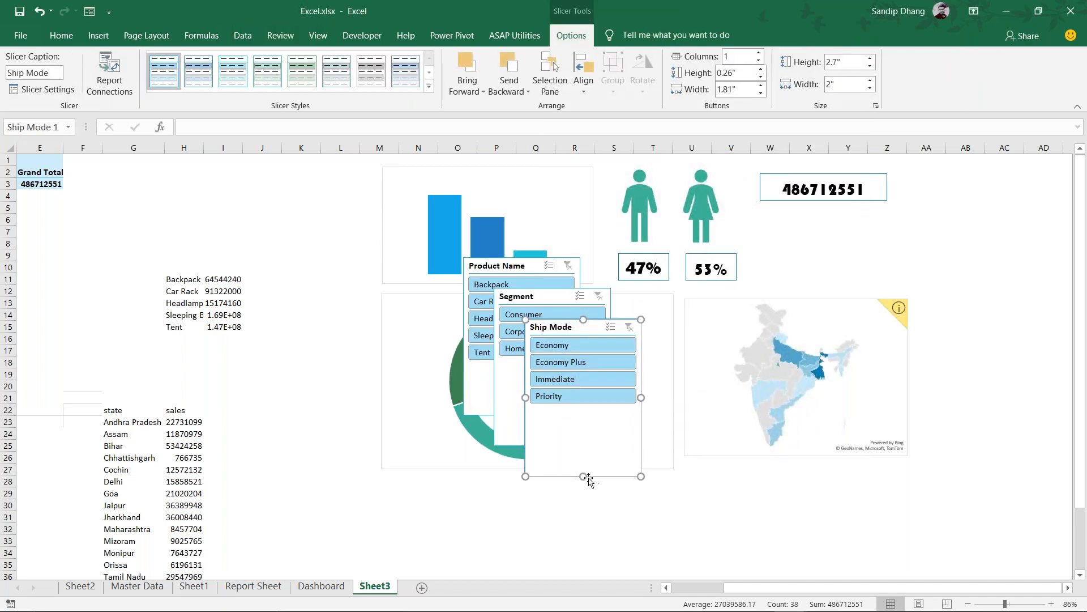
Shorten the Ship Mode slicer to about 1.8" high and place it below the filled map chart
drag(588, 480, 575, 405)
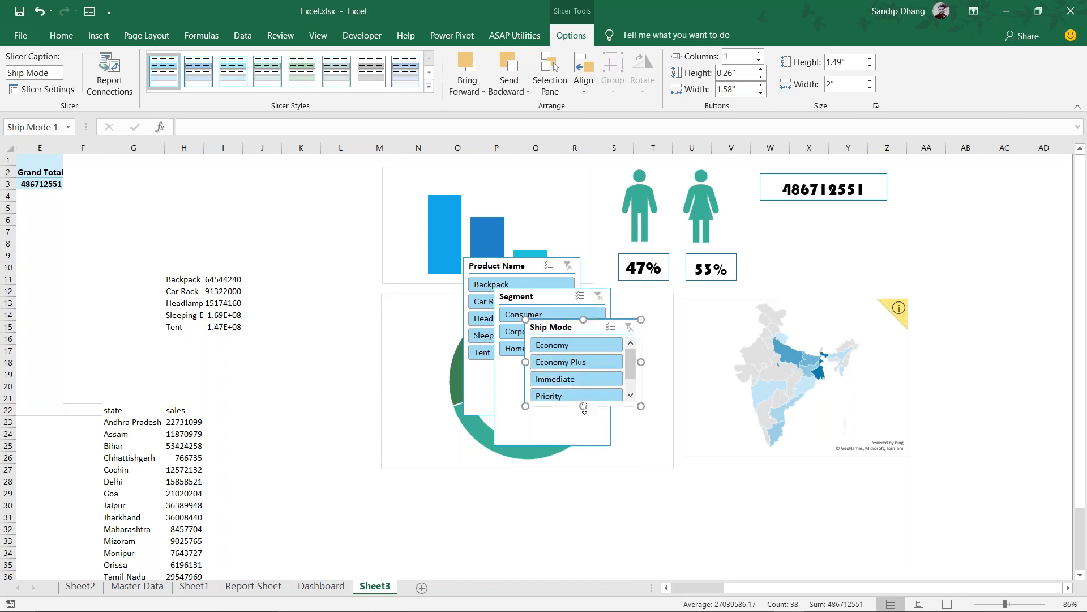
drag(584, 407, 582, 421)
drag(556, 323, 861, 524)
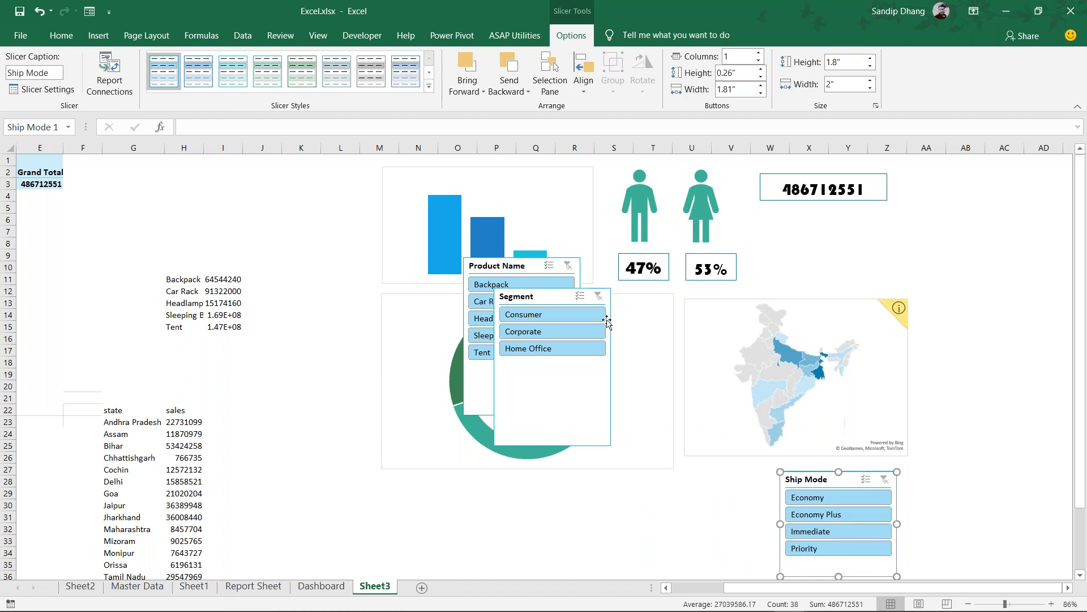
Line up the Segment and Product Name slicers beside the Ship Mode slicer, shortening them to about 1.32" and 1.91" high
drag(544, 301, 706, 484)
drag(499, 273, 563, 488)
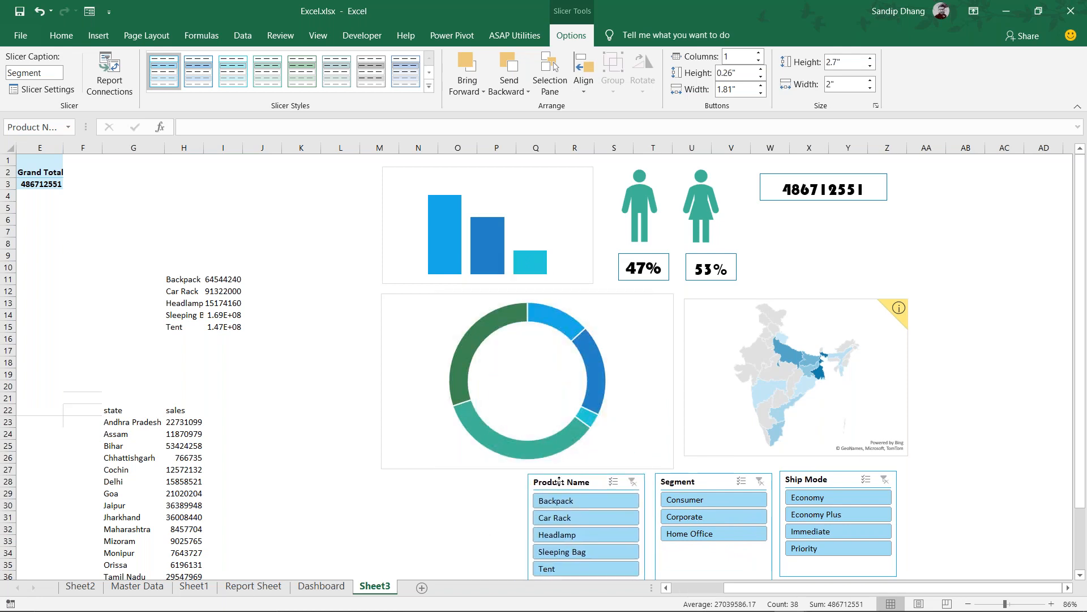
scroll(575, 565, down, 2)
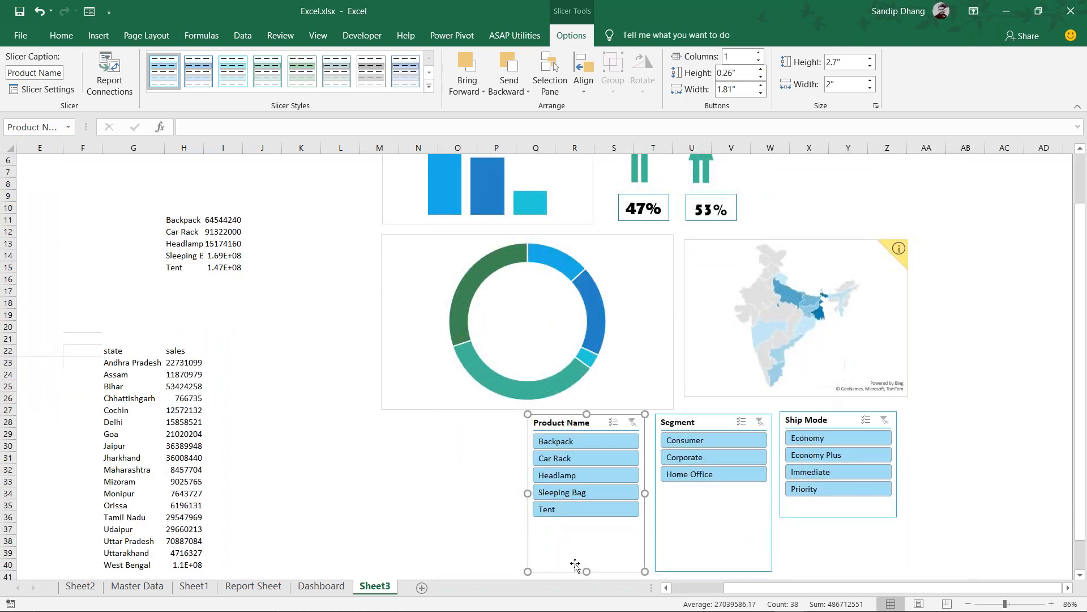
drag(587, 571, 586, 526)
click(679, 553)
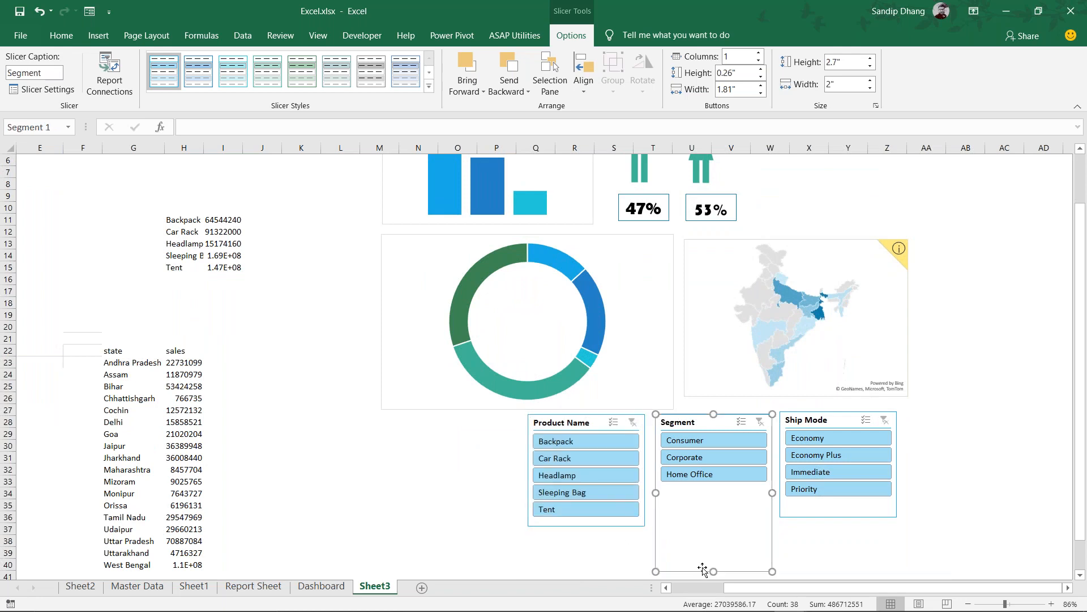
drag(713, 570, 714, 491)
scroll(522, 495, up, 2)
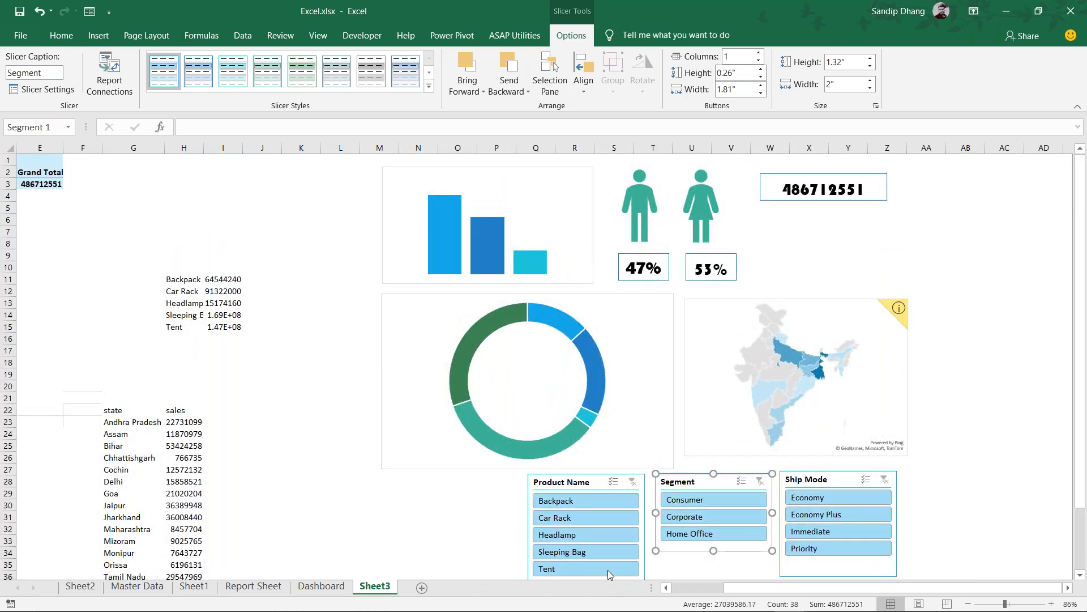
Test the Product Name slicer by filtering to Backpack and clearing the filter
click(617, 501)
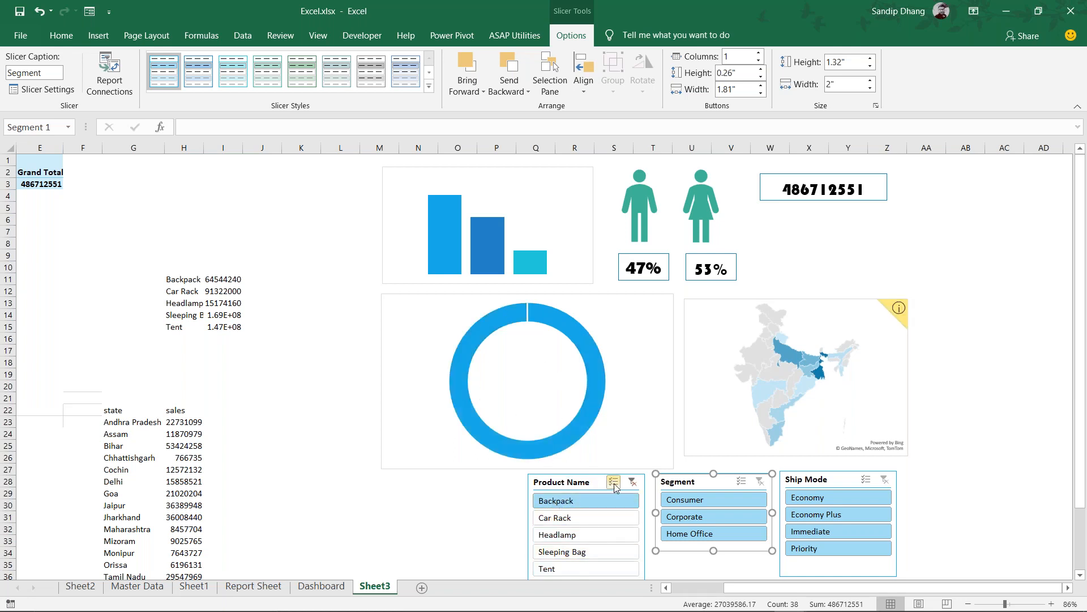
click(632, 483)
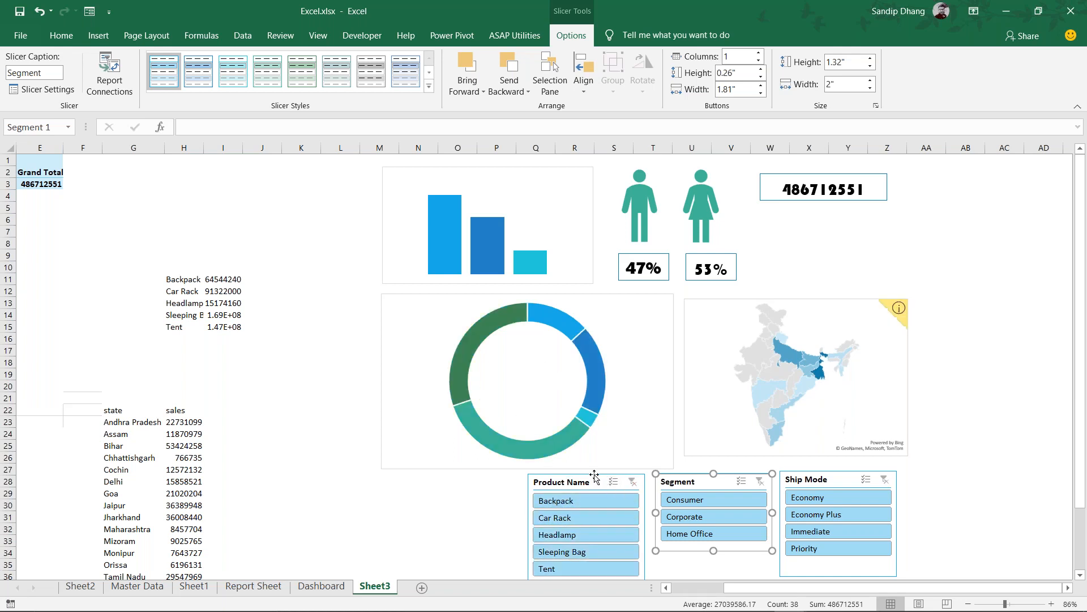
Connect the Product Name slicer to the Sheet3 pivot tables p1, p4, p6 and p7 in addition to p5
right_click(594, 483)
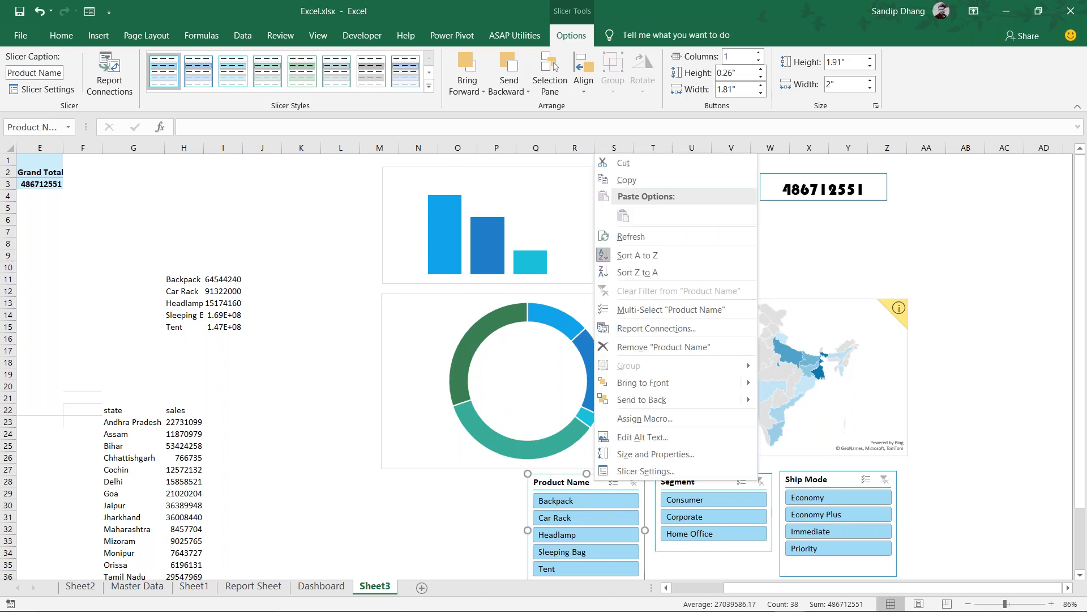
click(669, 328)
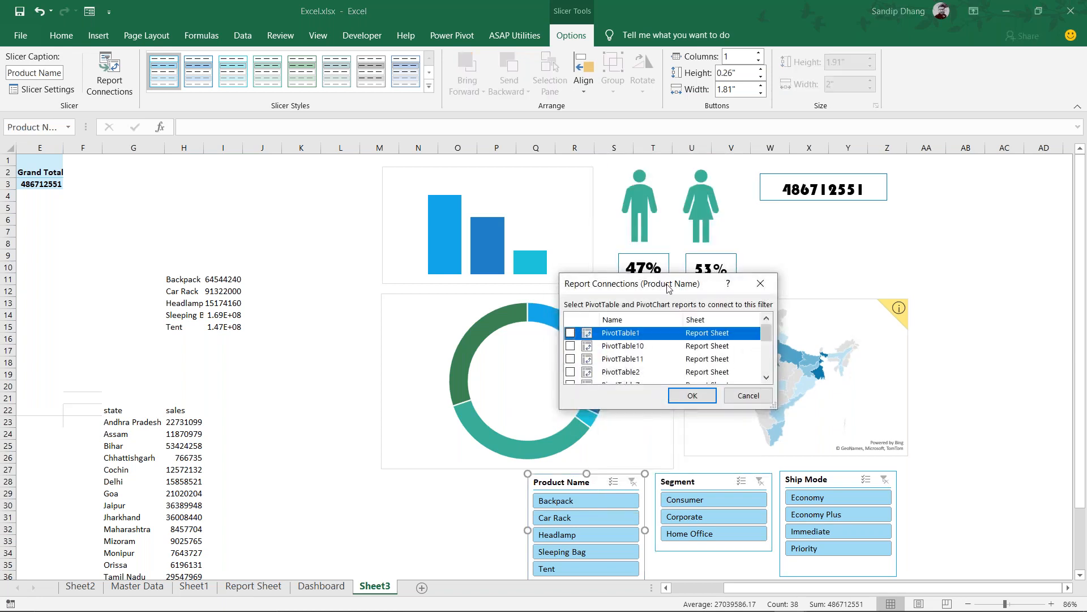
drag(668, 288, 534, 193)
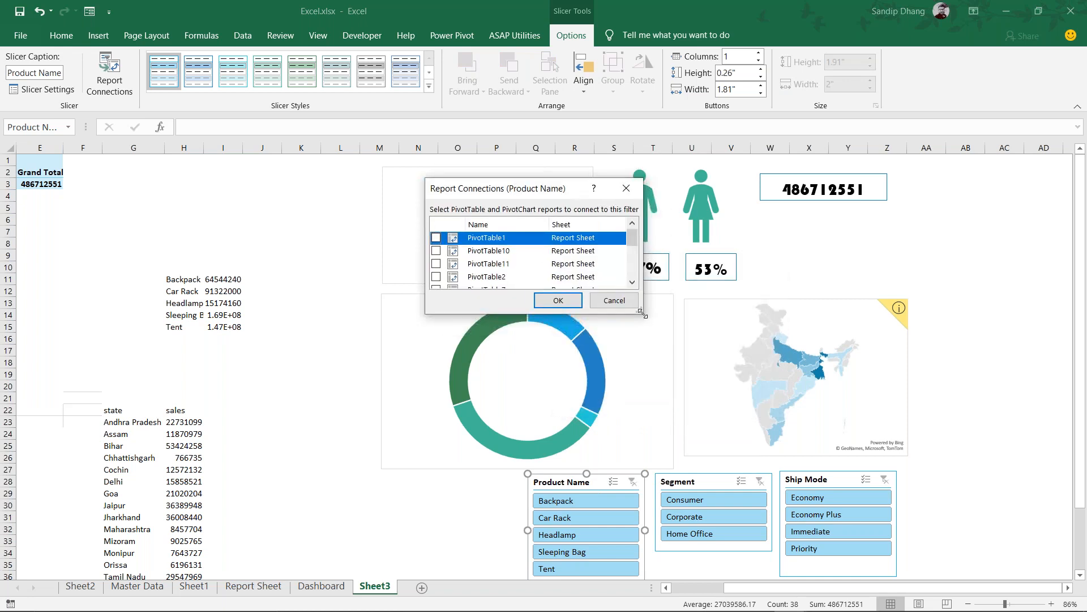
drag(704, 386, 770, 475)
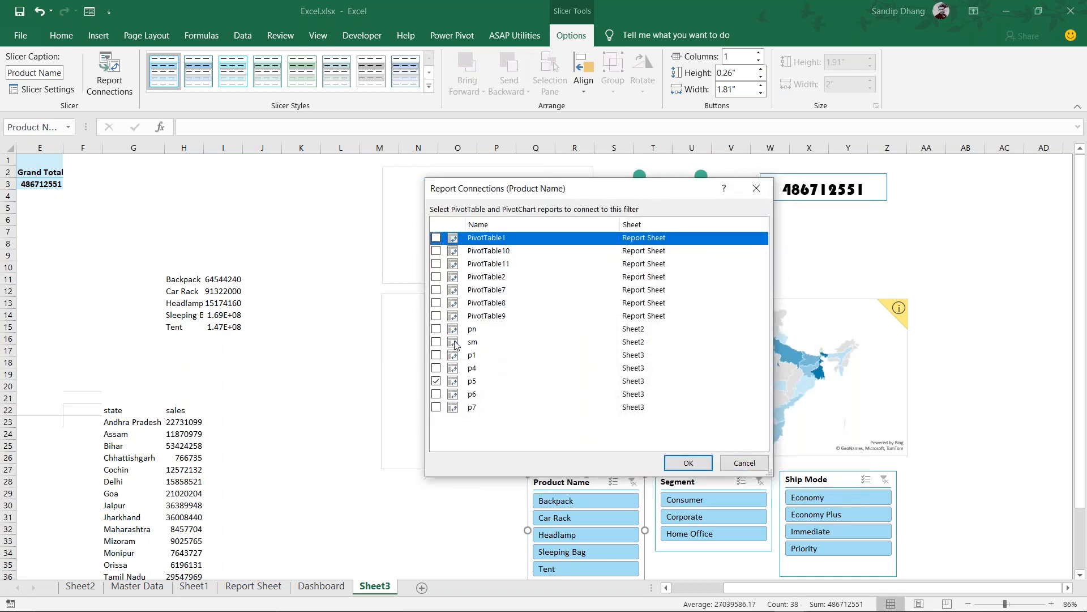
click(436, 356)
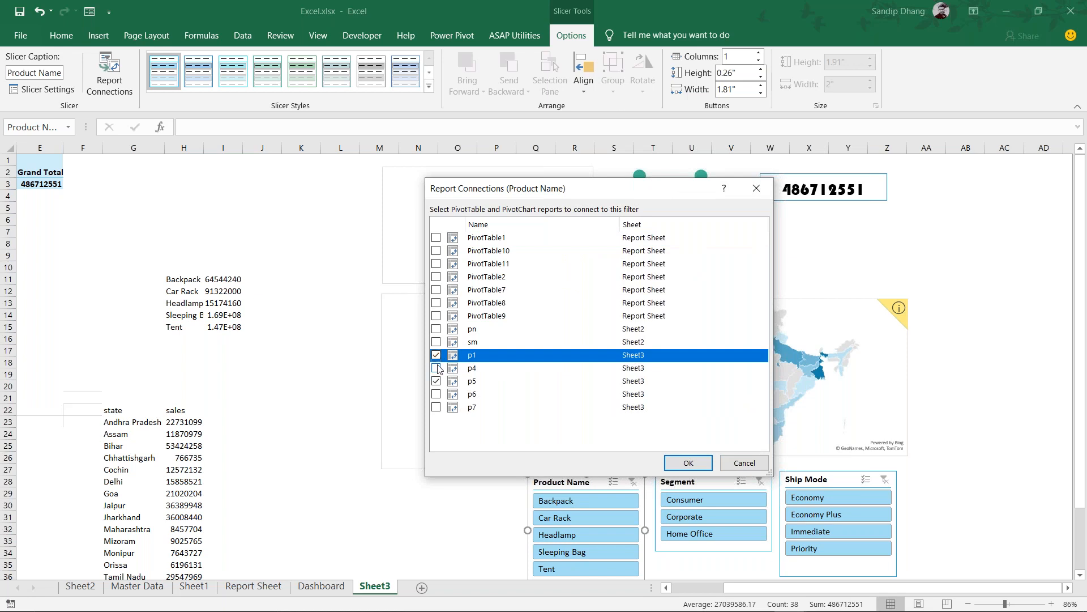
click(436, 367)
click(436, 394)
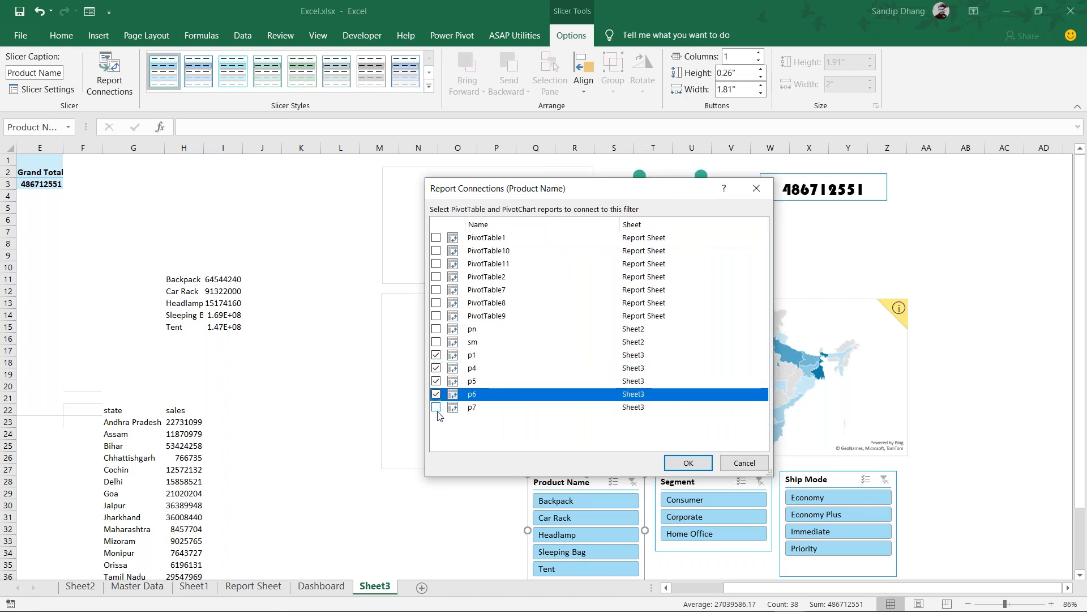
click(436, 407)
click(688, 463)
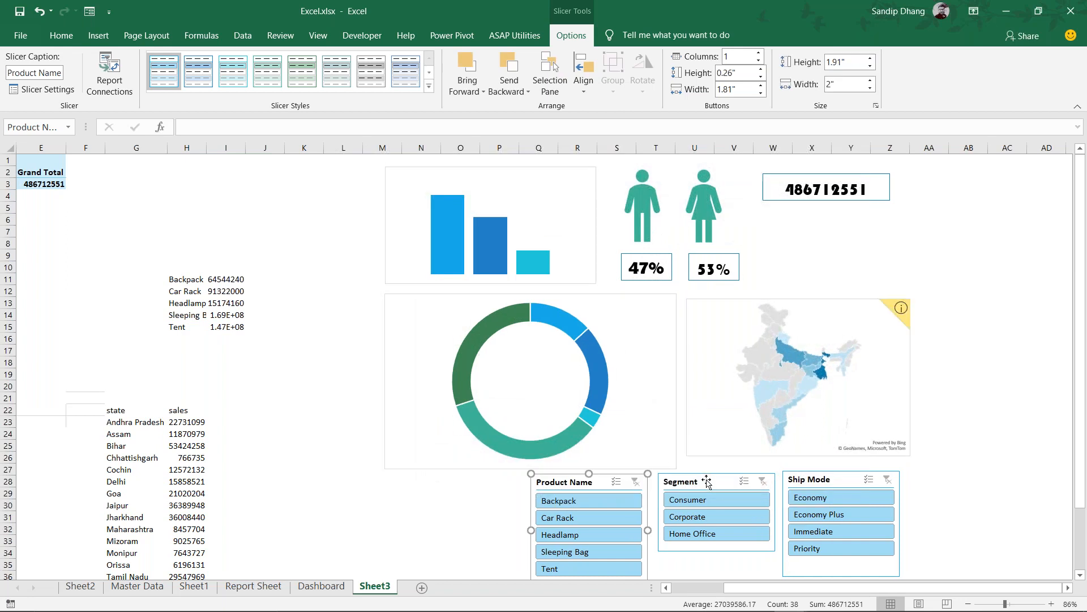
Connect the Segment slicer to the Sheet3 pivot tables p1, p4, p6 and p7 in addition to p5
click(707, 485)
right_click(707, 484)
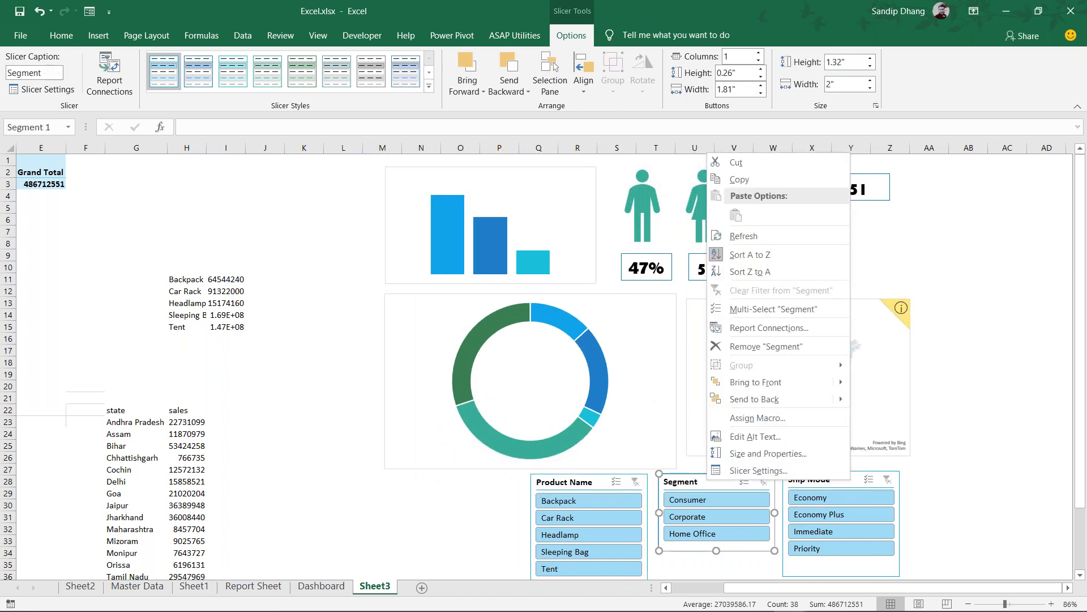
click(773, 334)
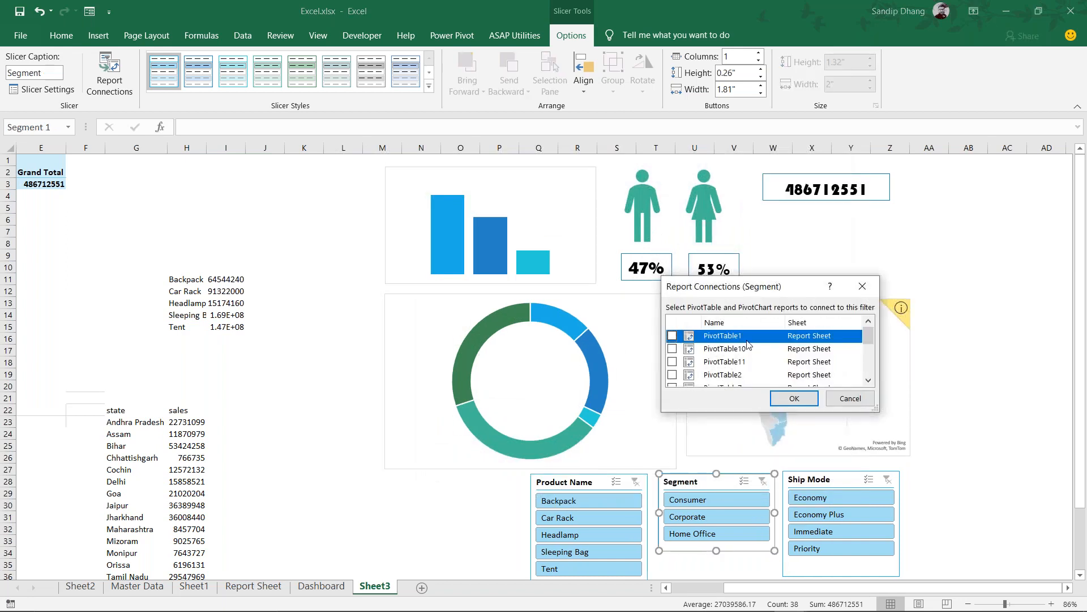
scroll(748, 345, down, 1)
scroll(749, 344, down, 2)
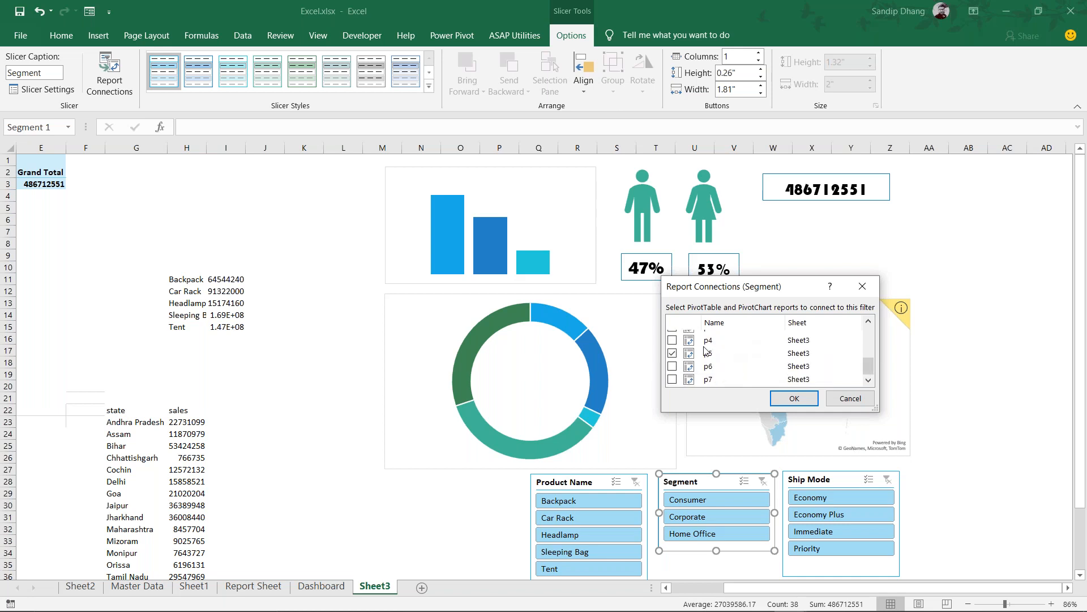
click(673, 340)
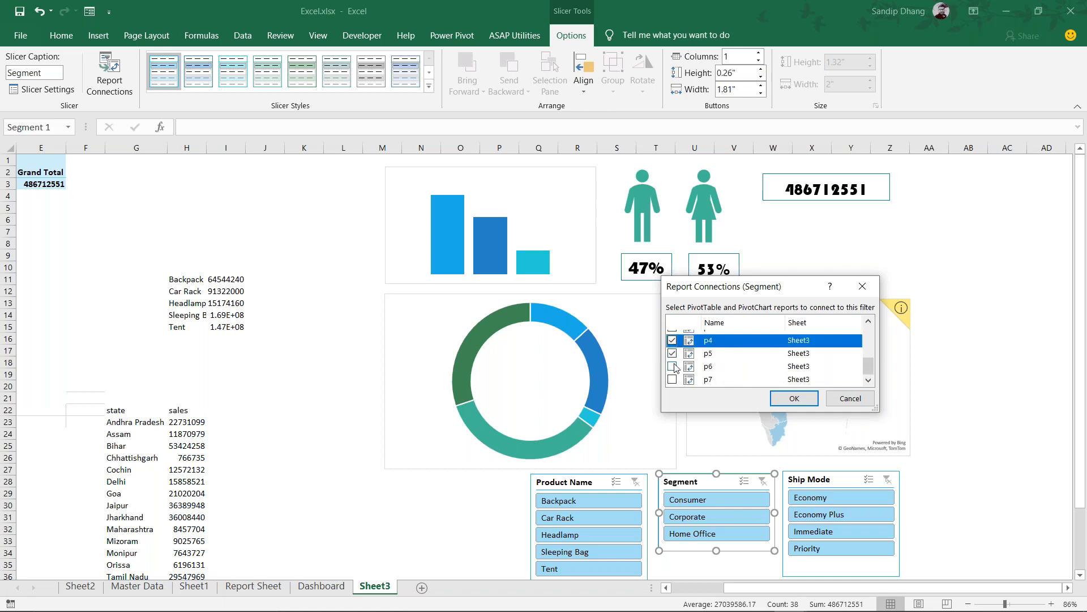
click(673, 366)
click(673, 379)
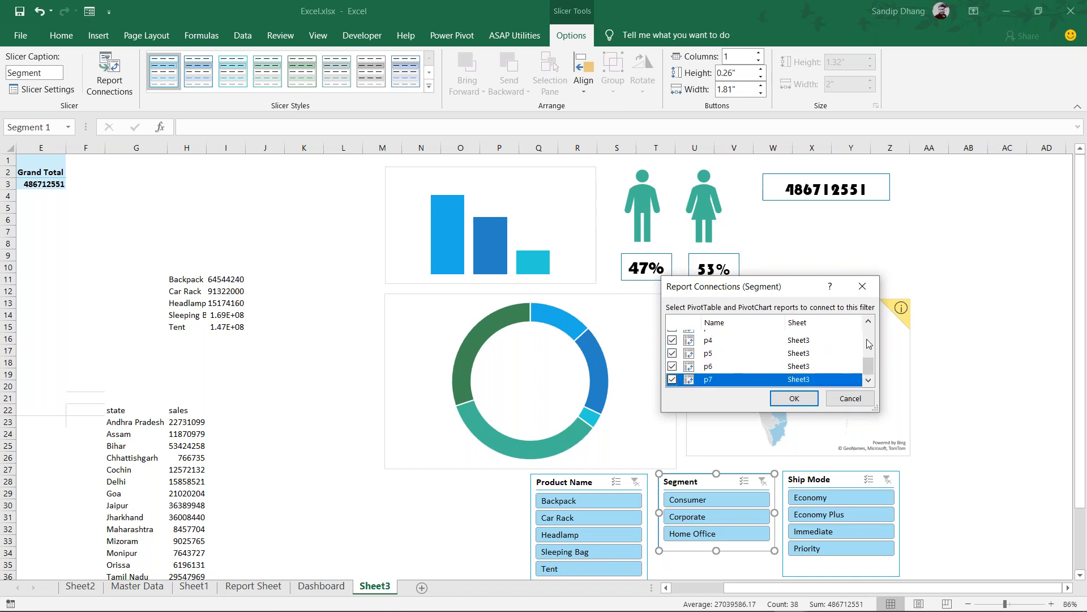
click(872, 321)
click(873, 322)
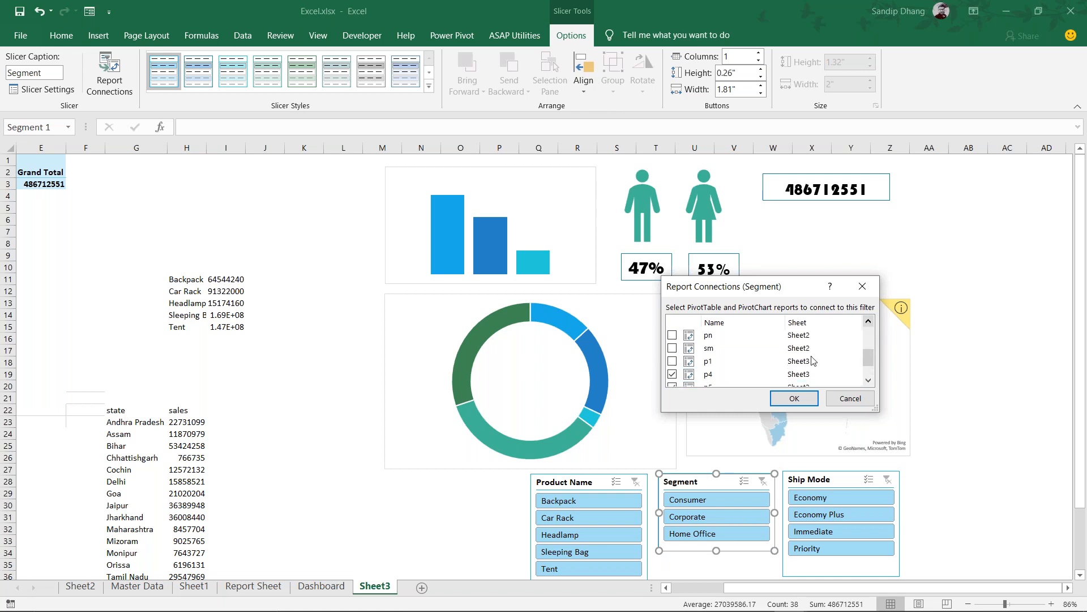
click(673, 362)
click(794, 398)
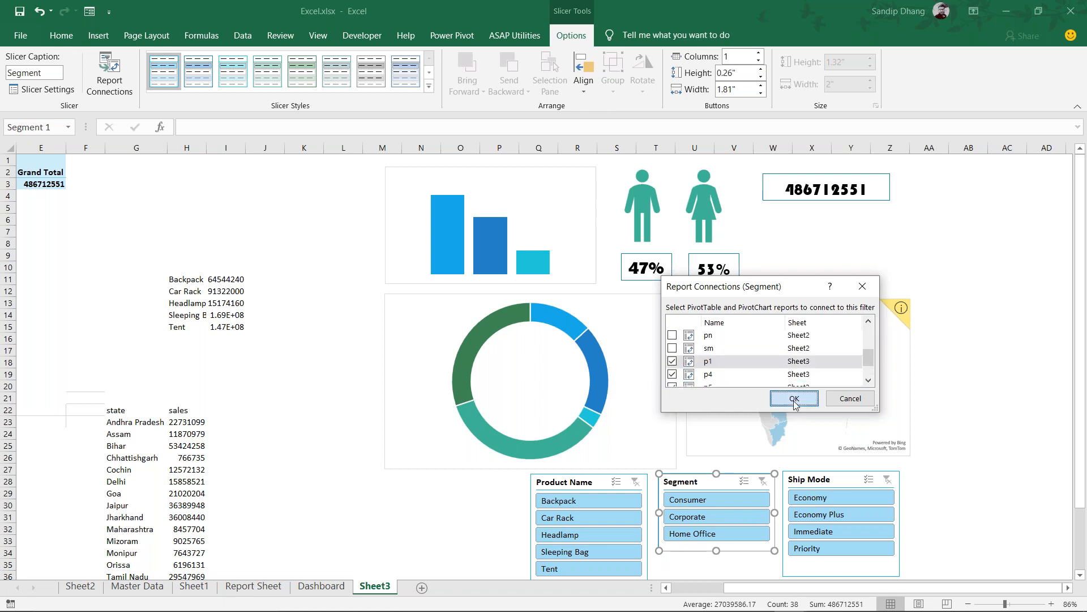
Connect the Ship Mode slicer to the Sheet3 pivot tables p1, p4, p6 and p7, and deselect the slicer
click(832, 481)
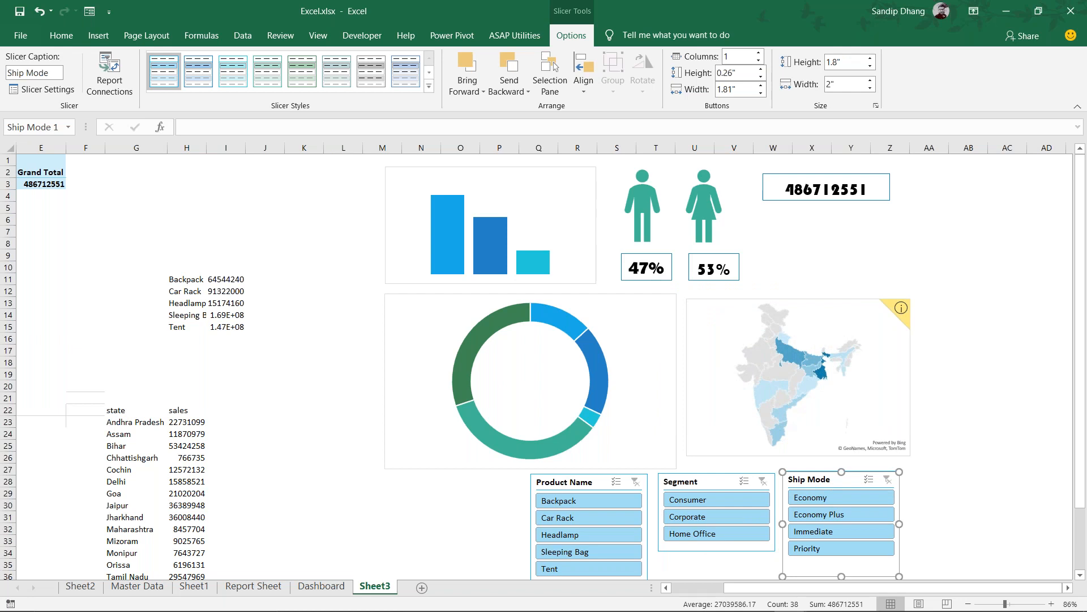
right_click(836, 482)
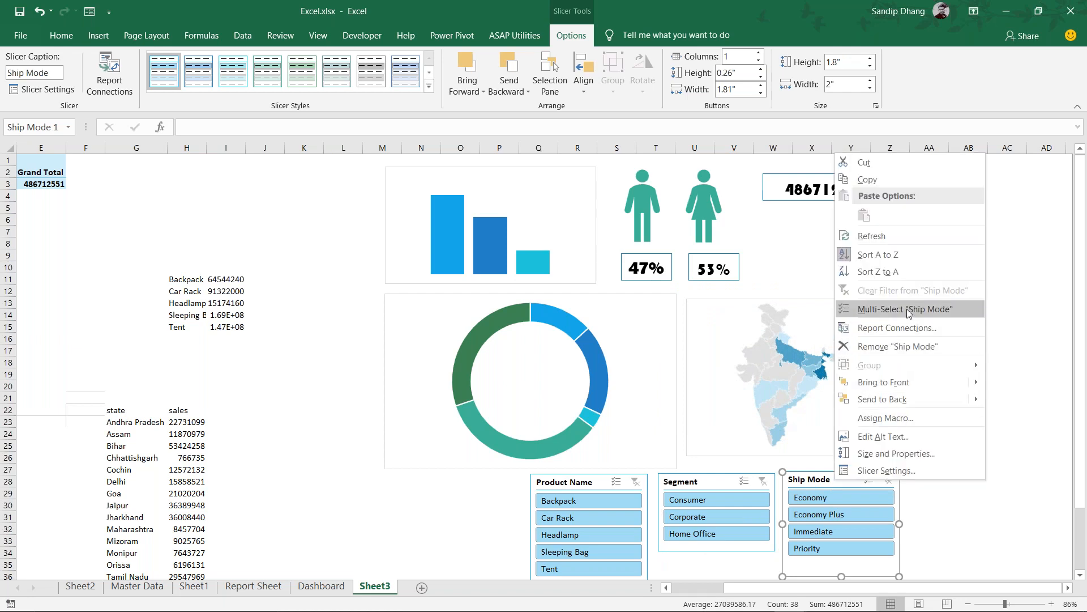
click(906, 327)
scroll(892, 353, down, 5)
click(810, 339)
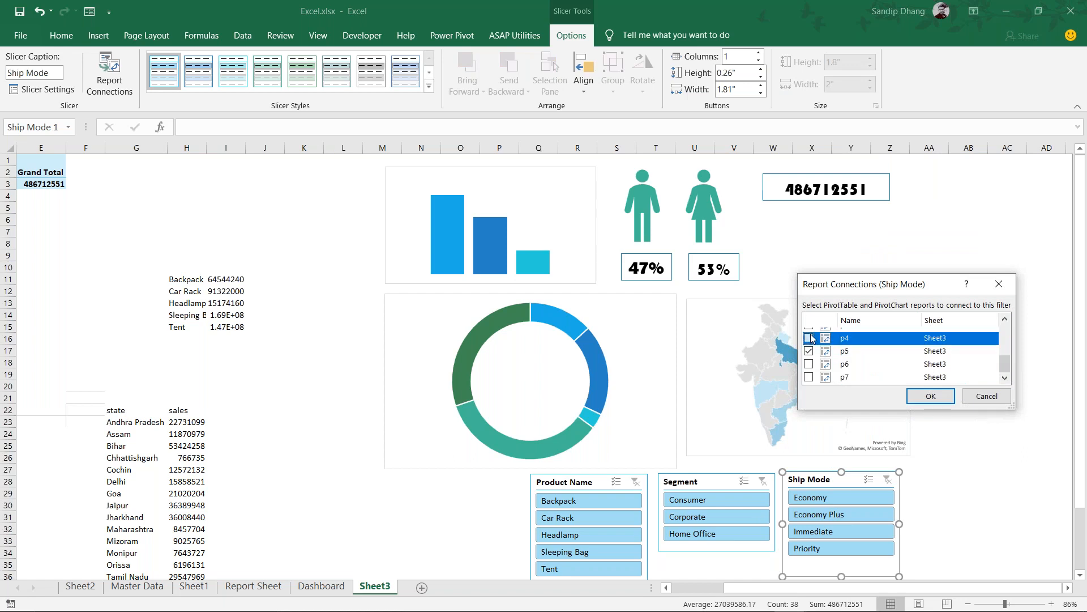
click(810, 366)
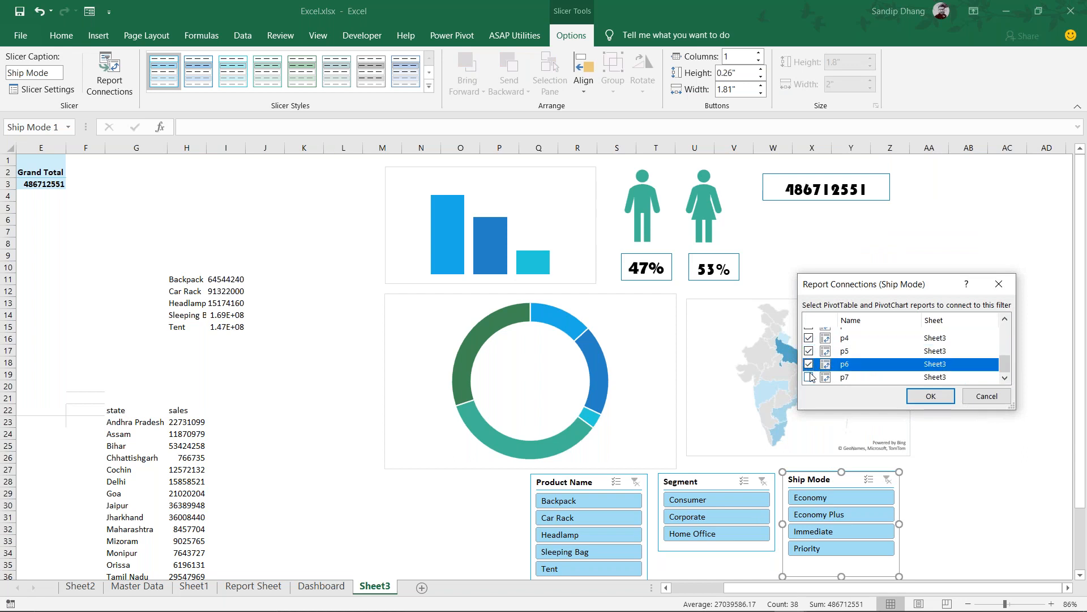
click(810, 377)
click(1004, 319)
click(1004, 318)
click(809, 348)
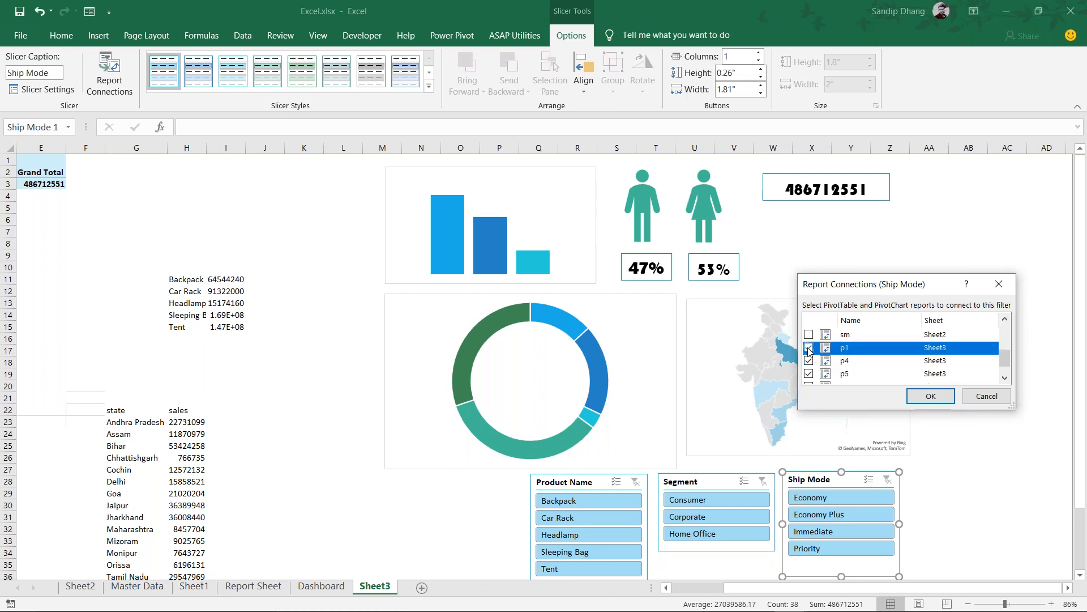
click(929, 396)
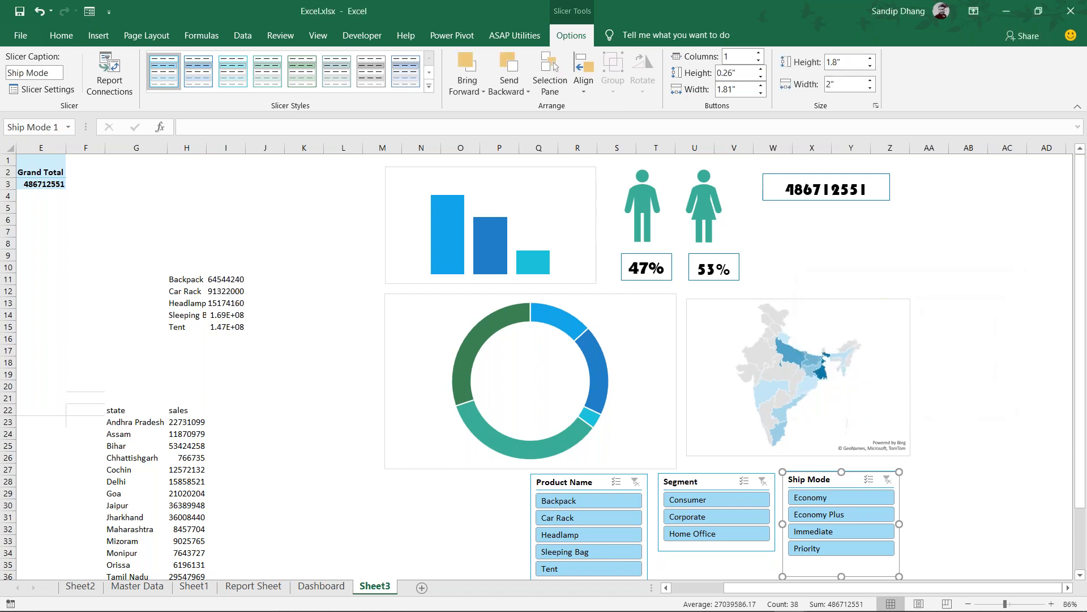
click(461, 504)
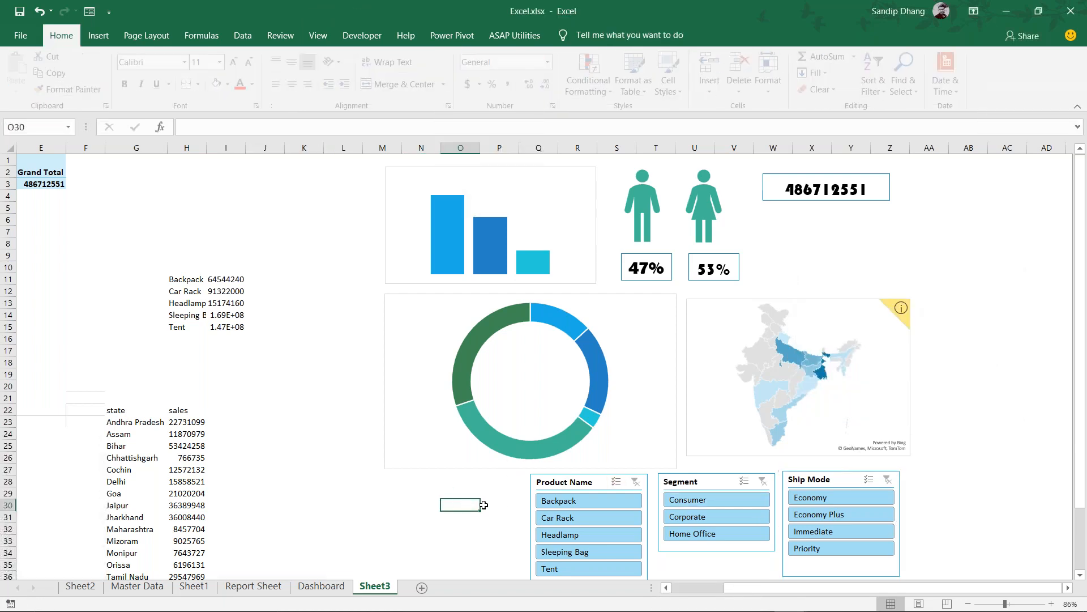
Filter the dashboard to Backpack and check how the source pivot tables respond
click(583, 505)
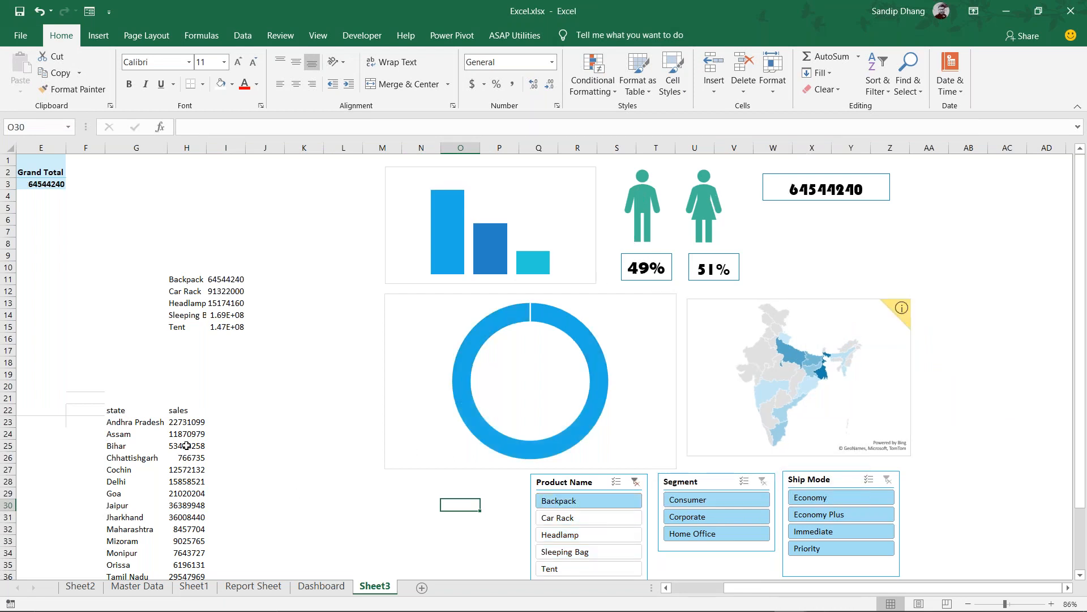
scroll(186, 446, left, 4)
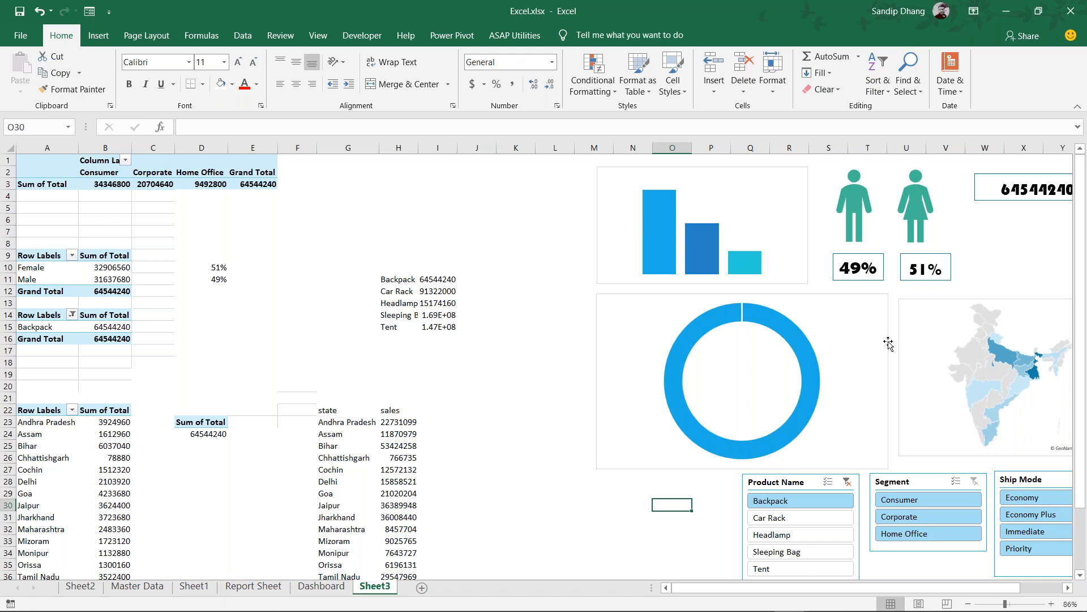
scroll(888, 343, right, 3)
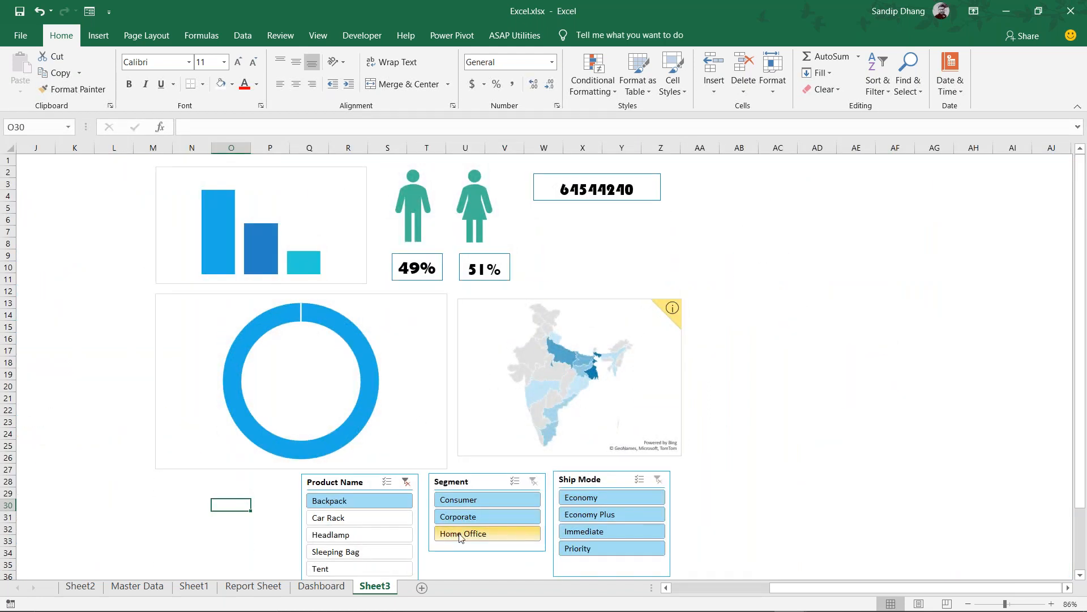
Filter the dashboard by Headlamp, trying Corporate and Economy before switching to Home Office and Immediate
click(398, 532)
click(448, 524)
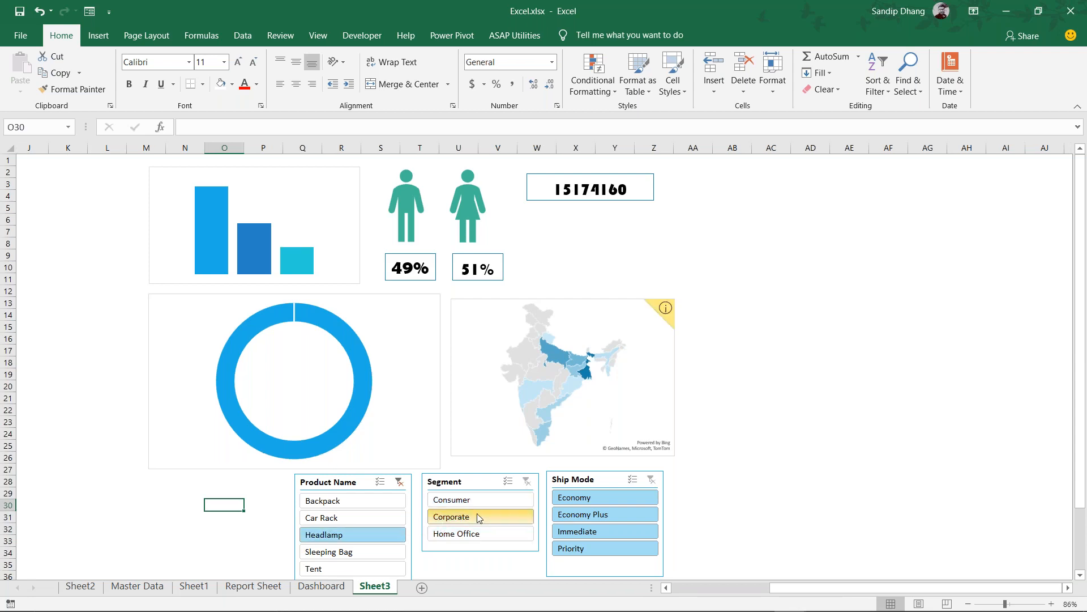
click(613, 501)
click(619, 534)
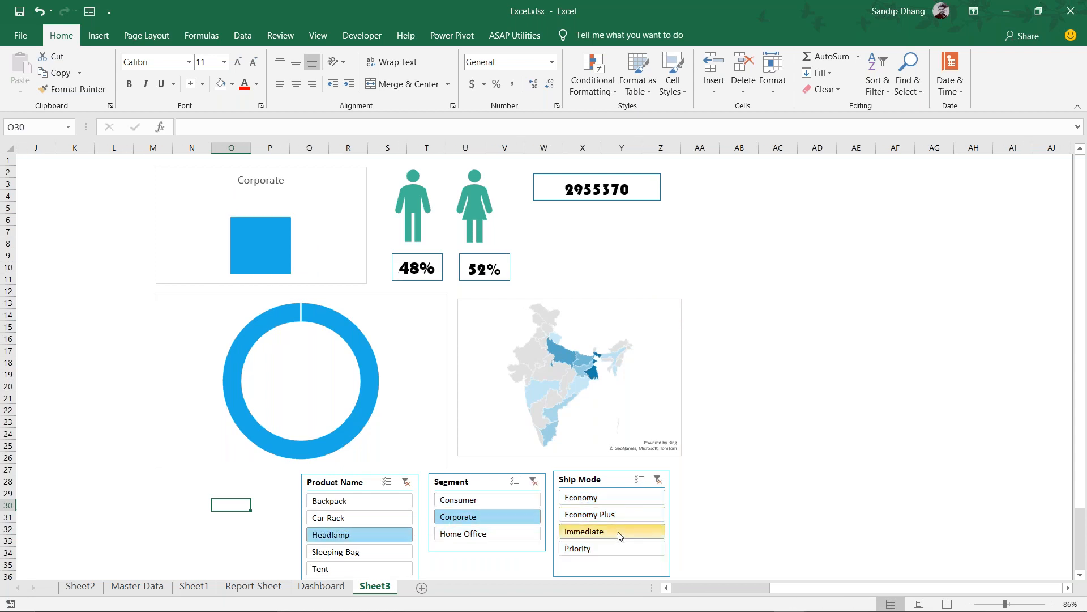
click(520, 531)
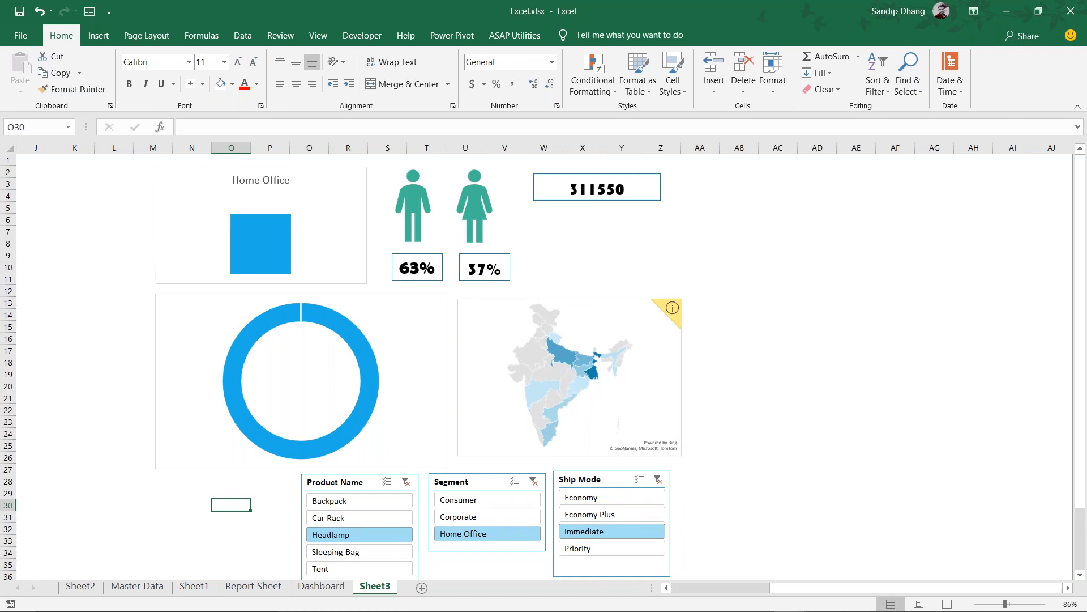
Clear the filters from the Product Name, Segment and Ship Mode slicers
click(405, 482)
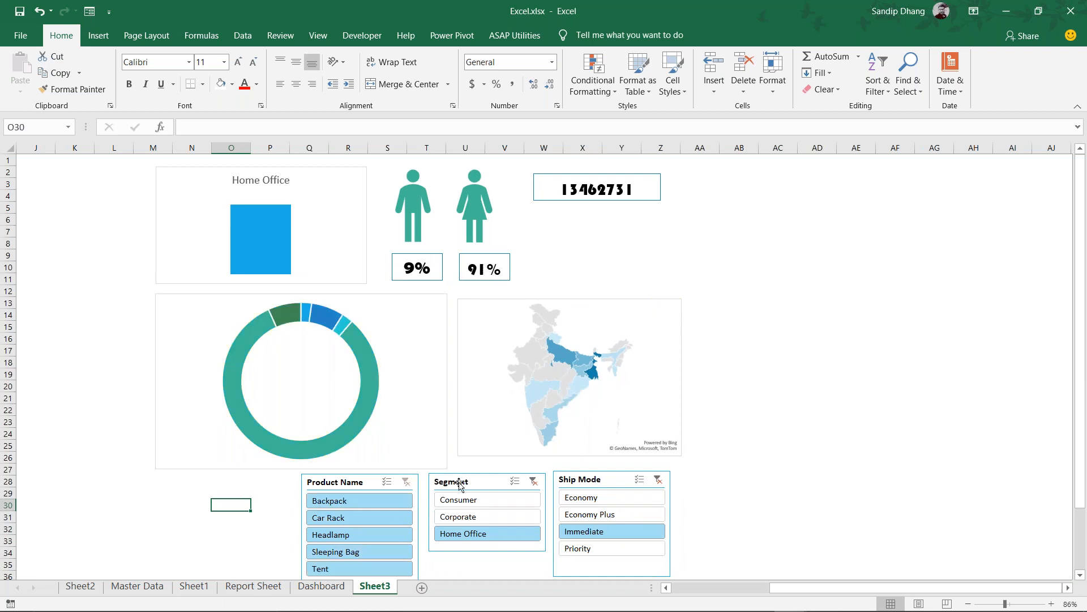
click(533, 482)
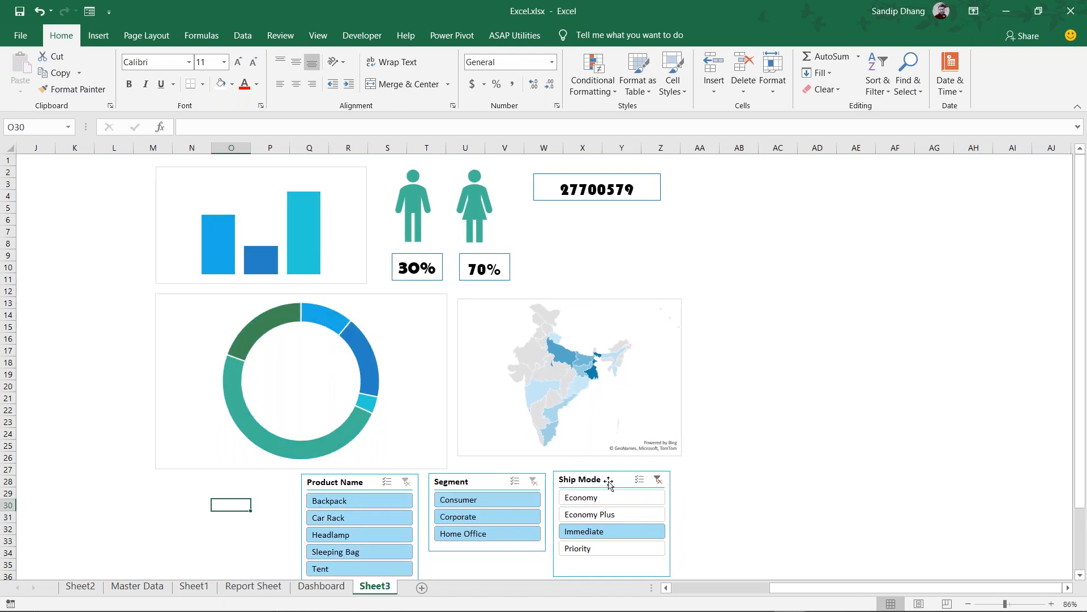
click(658, 480)
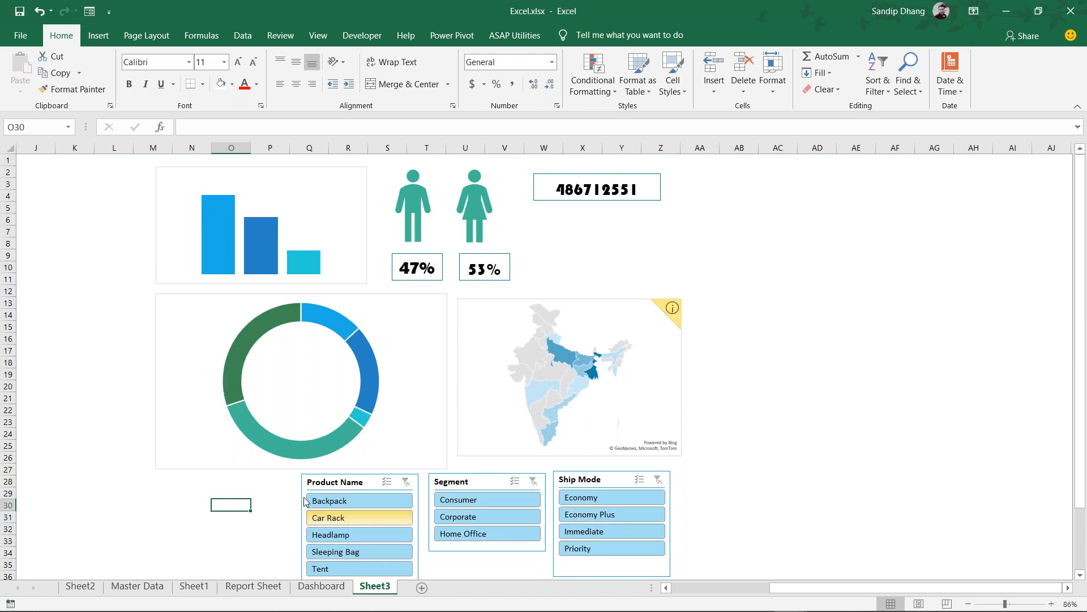
Insert a State slicer from the doughnut chart, place it to the right of the sales total and map, and stretch it to about 5.83" high
click(405, 456)
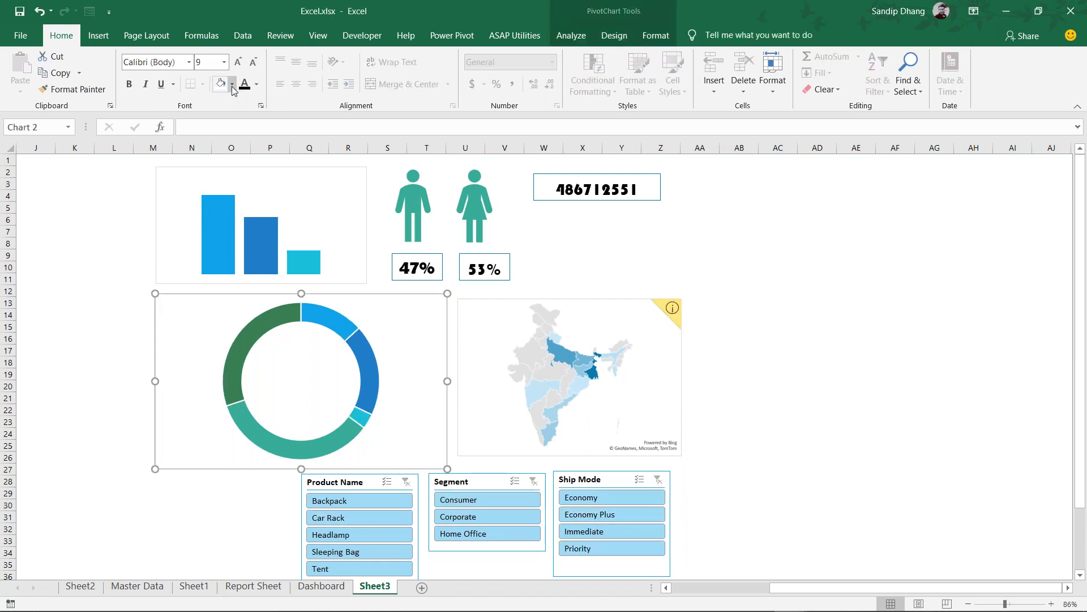
click(103, 36)
click(797, 73)
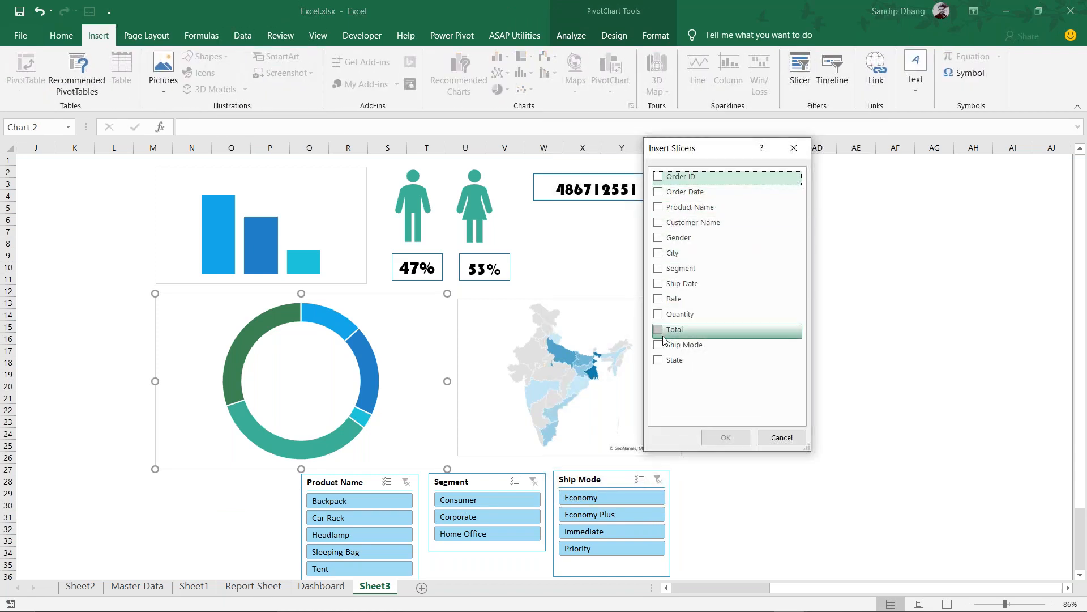
click(661, 361)
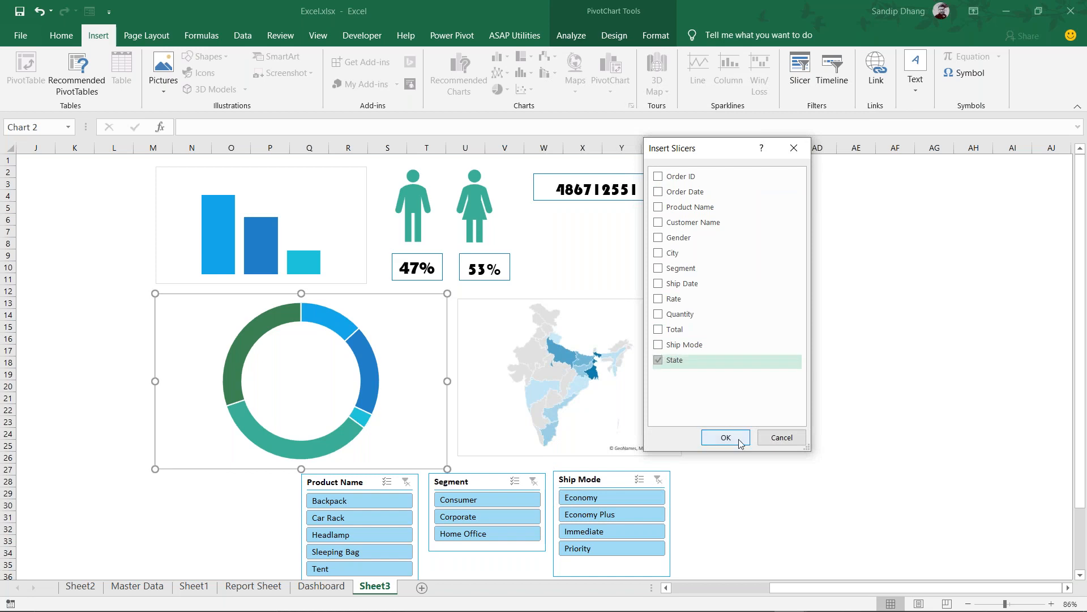
click(727, 437)
drag(526, 295, 726, 170)
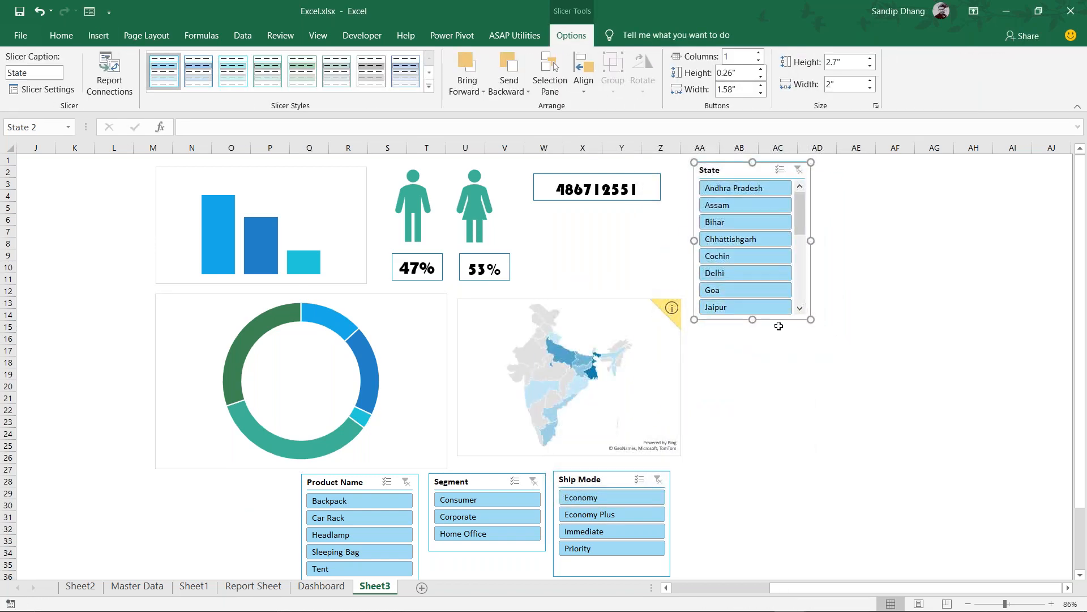
drag(752, 319, 751, 502)
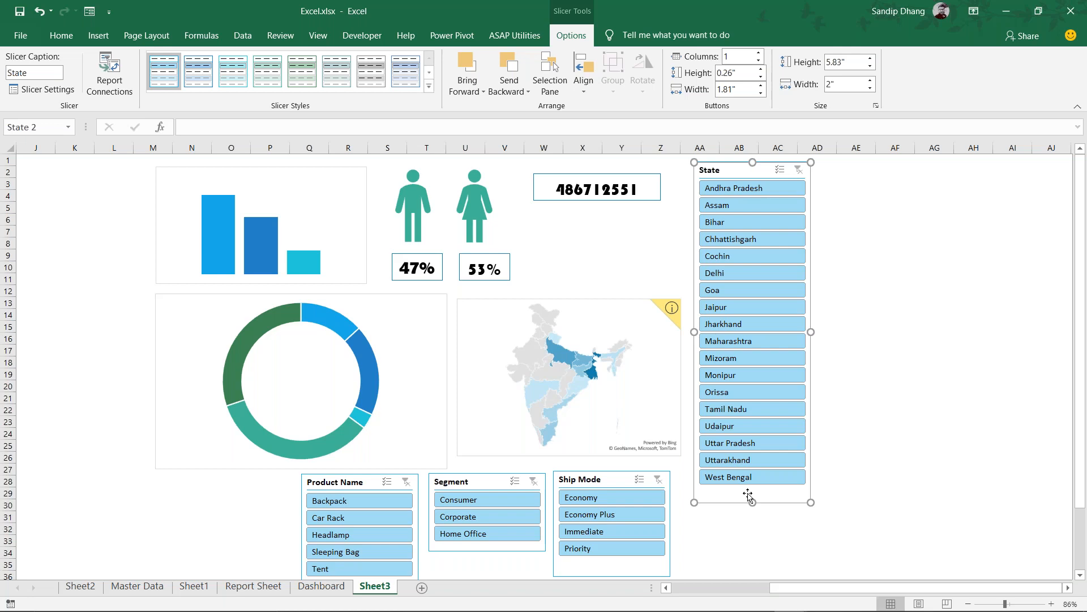
Connect the State slicer to the Sheet3 pivot tables p1, p4, p6 and p7 in addition to p5, and deselect the slicer
right_click(748, 497)
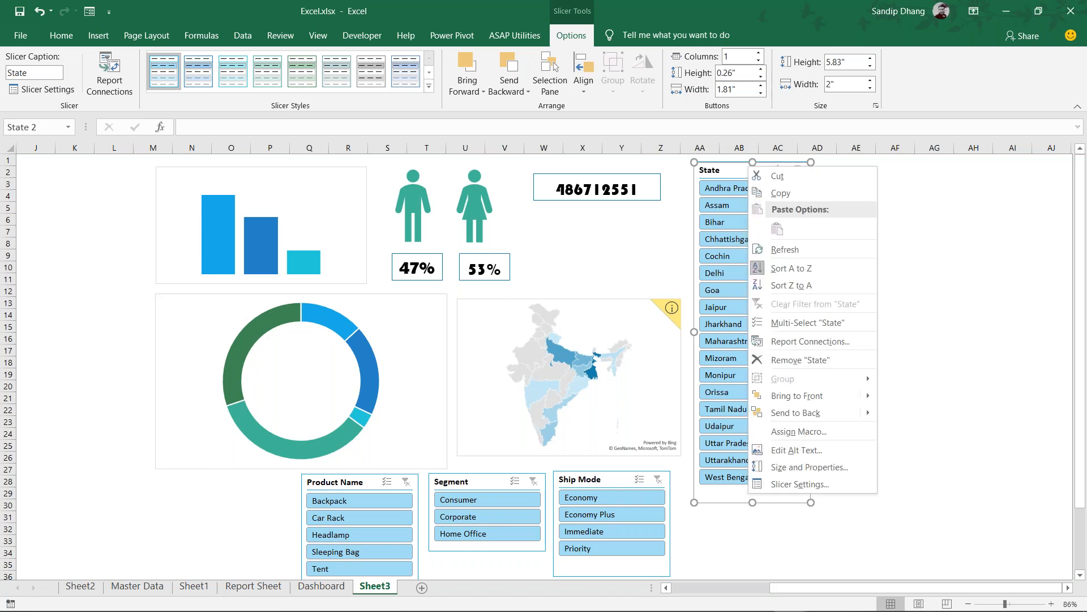
click(798, 343)
drag(898, 357, 899, 382)
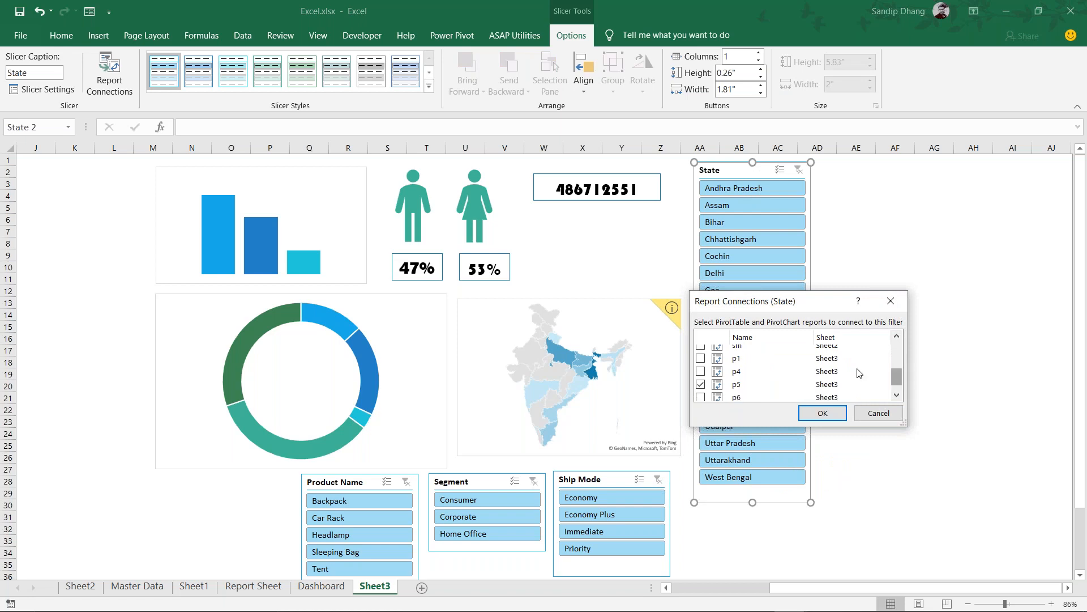
click(702, 359)
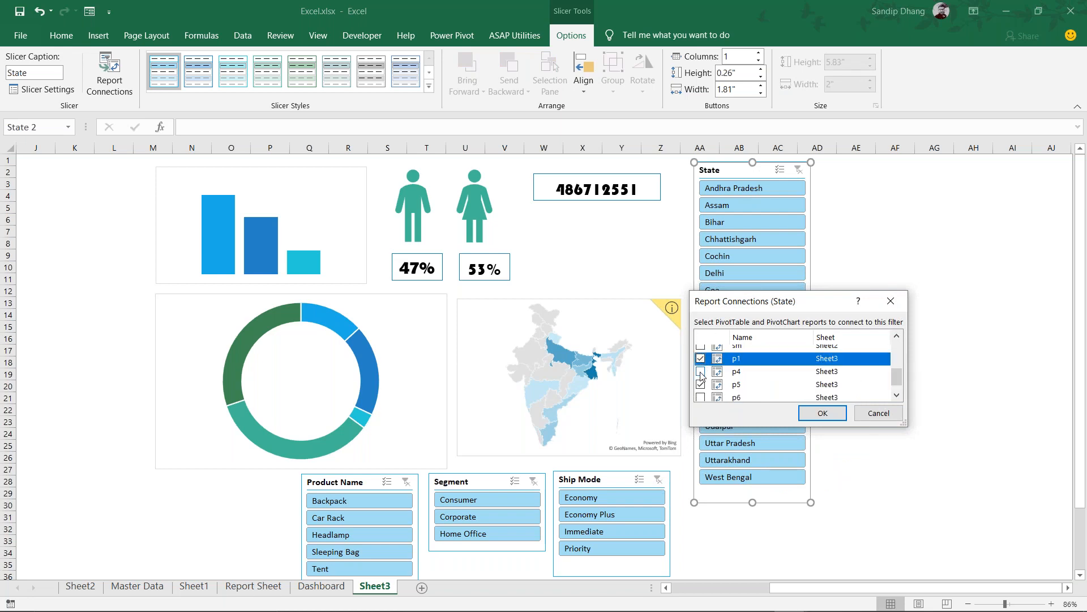
click(701, 372)
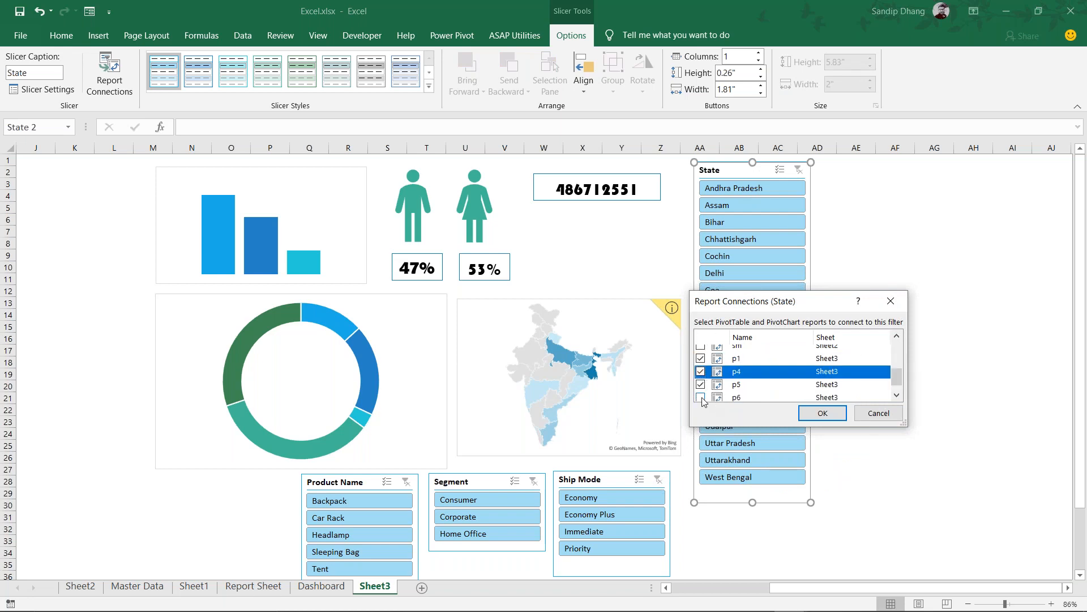
click(701, 398)
click(896, 396)
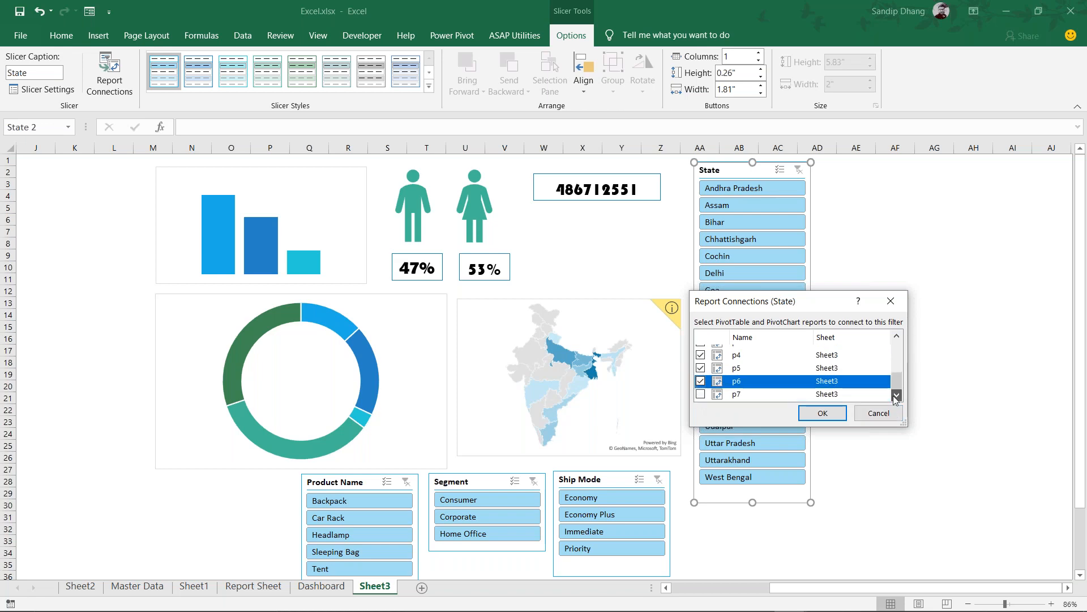
click(702, 395)
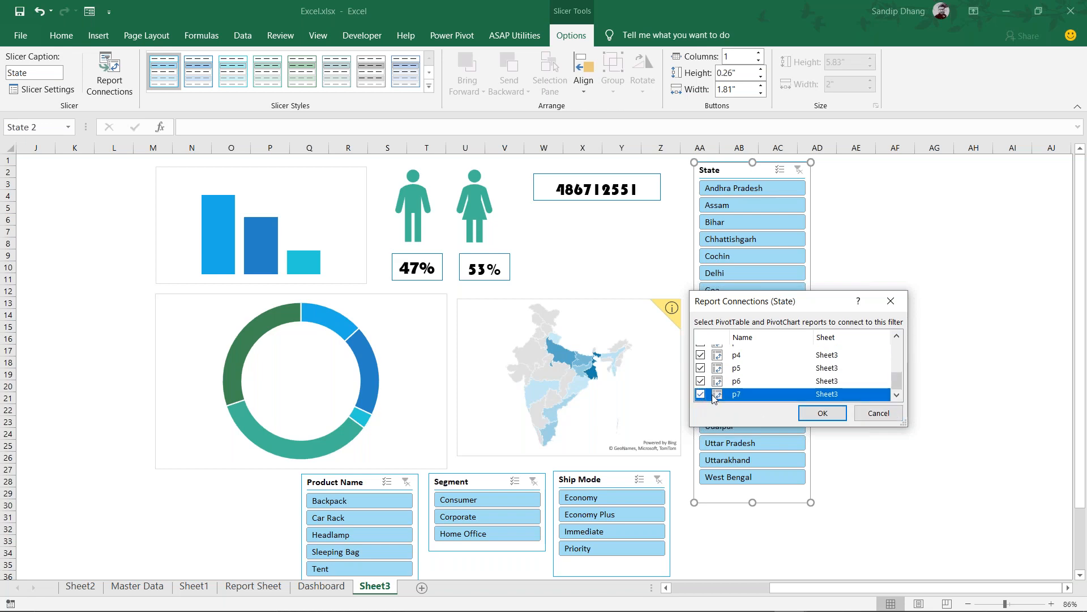
click(820, 413)
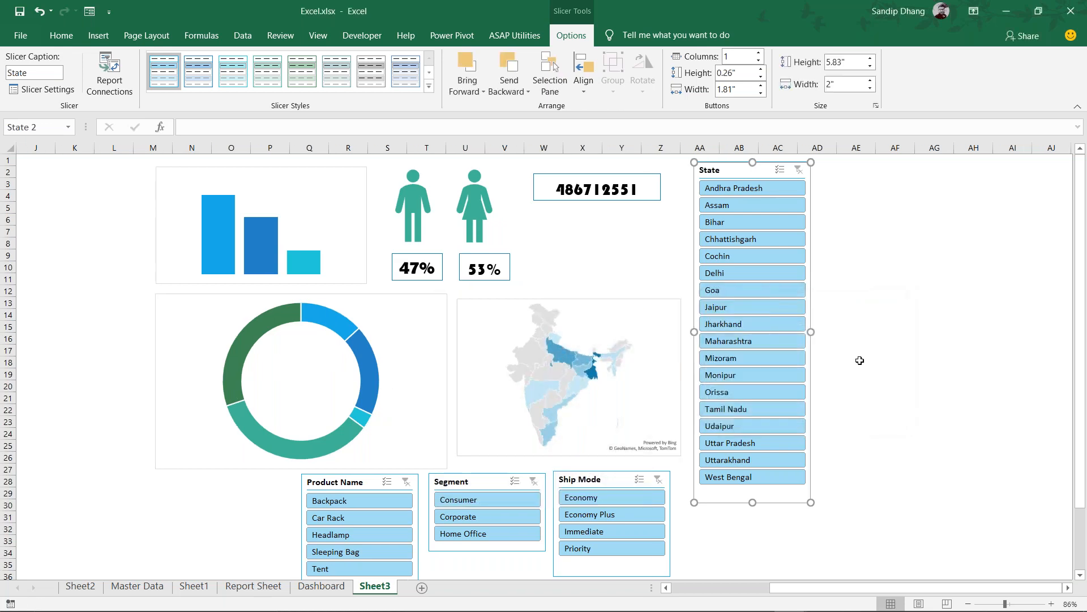
click(857, 361)
Test the State slicer by filtering the dashboard to Jaipur, Mizoram, Tamil Nadu, Chhattishgarh, Maharashtra and Monipur in turn
click(749, 306)
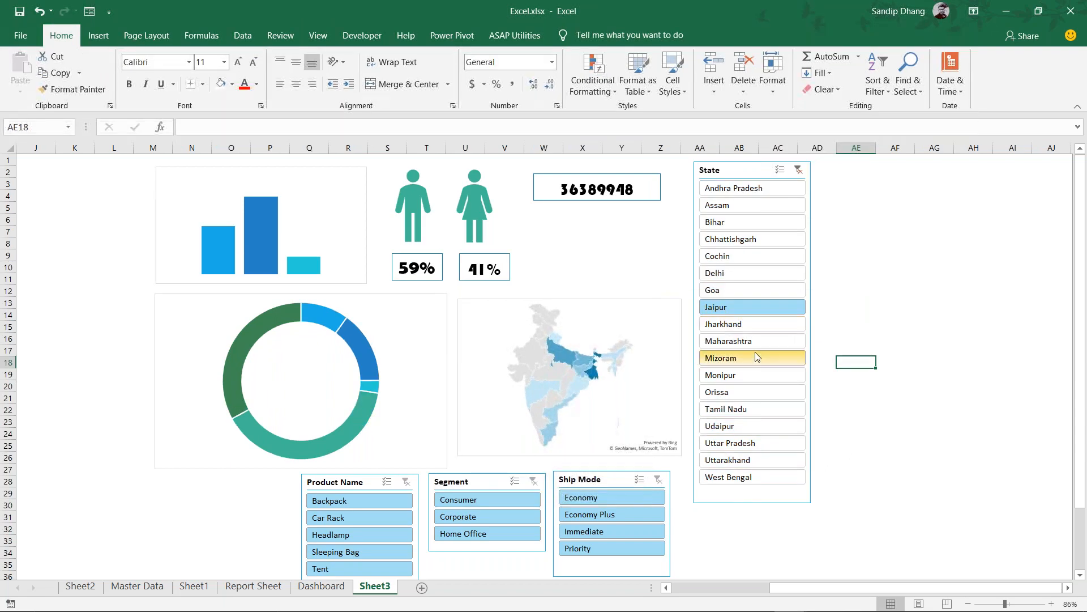
click(756, 356)
click(760, 409)
click(748, 239)
click(774, 347)
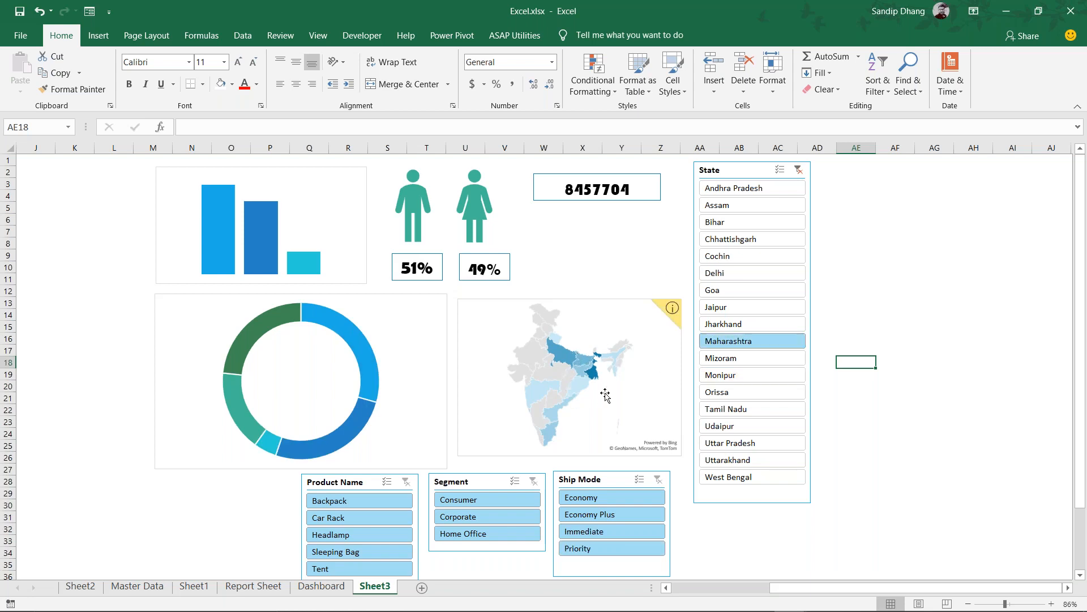
click(787, 375)
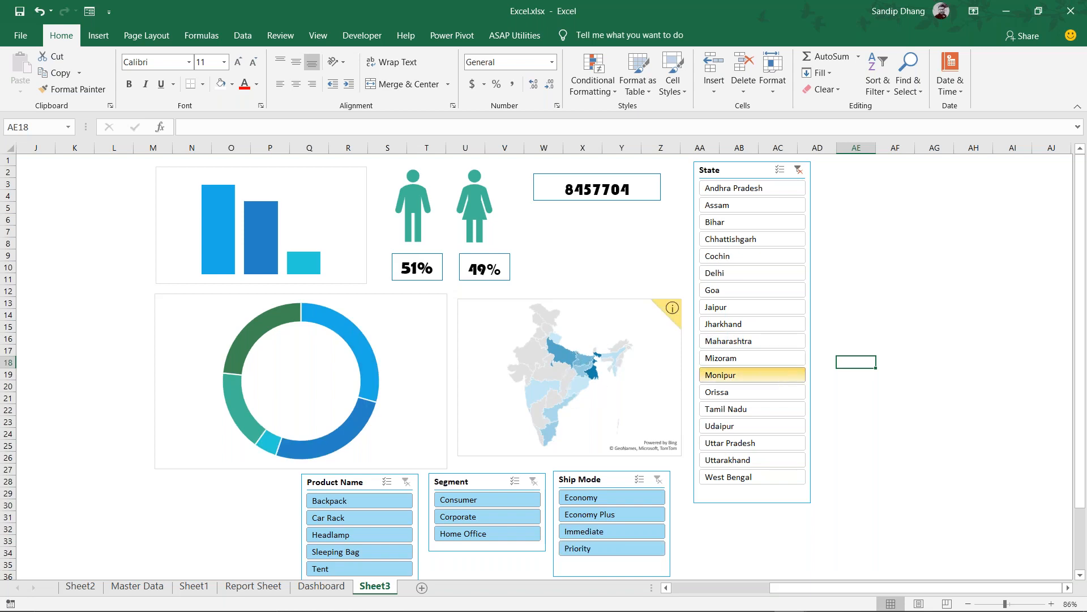
Compare the filtered state pivot table with the map's source sales list, and clear the State filter
scroll(473, 384, left, 5)
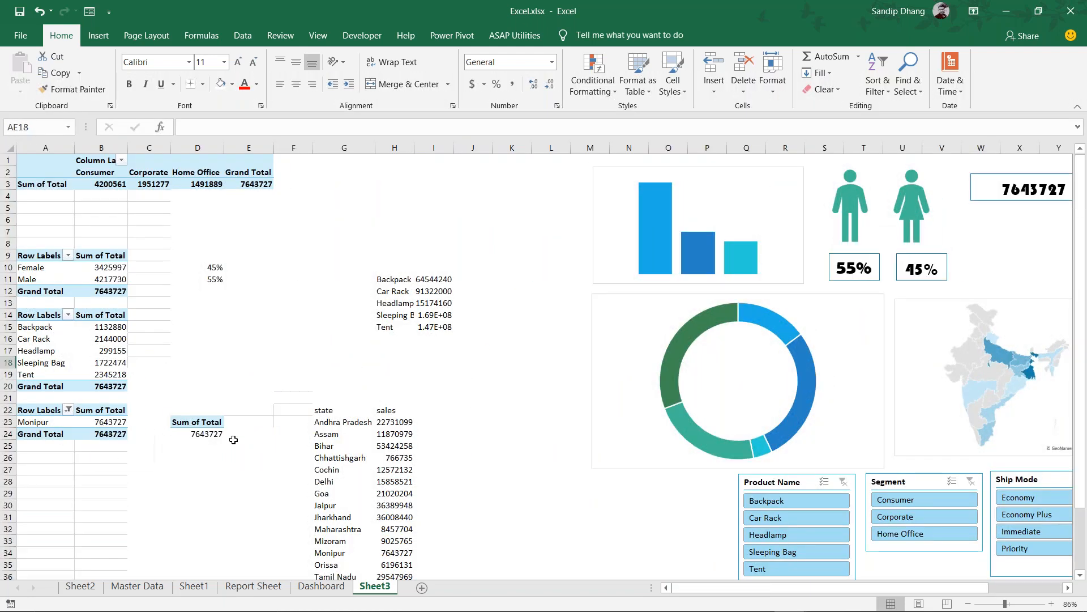
click(378, 424)
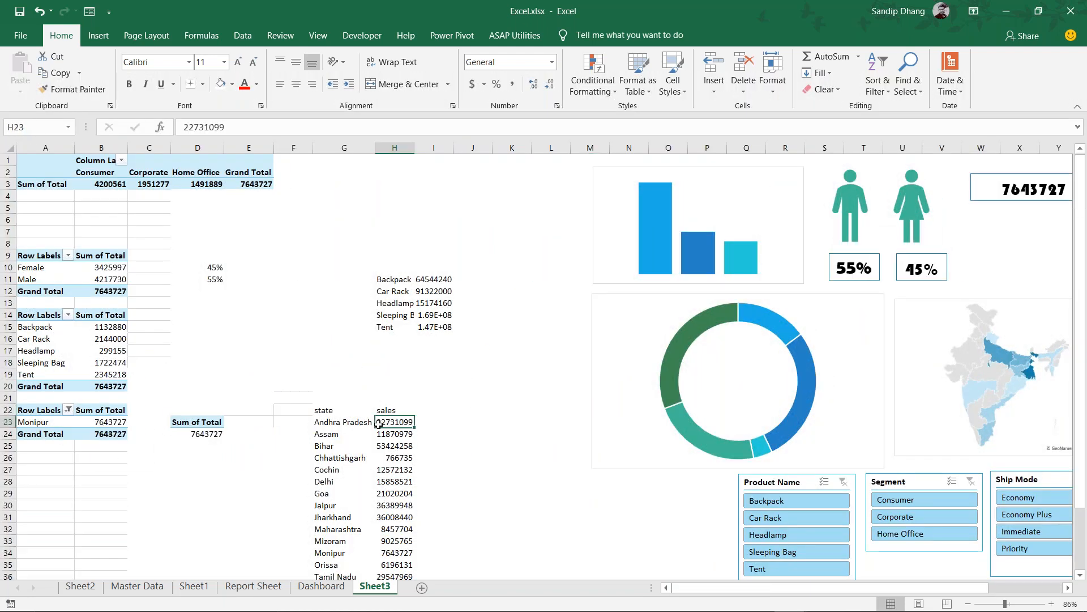
scroll(699, 410, right, 3)
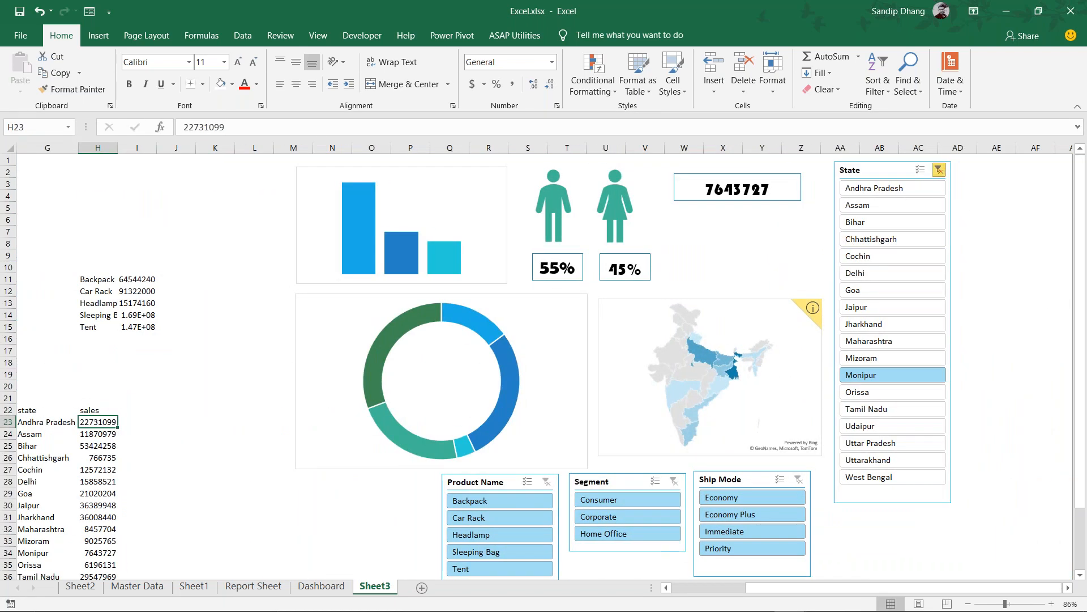
click(939, 169)
Delete the fixed sales values in H23:H40 of the map's source list
scroll(555, 447, left, 3)
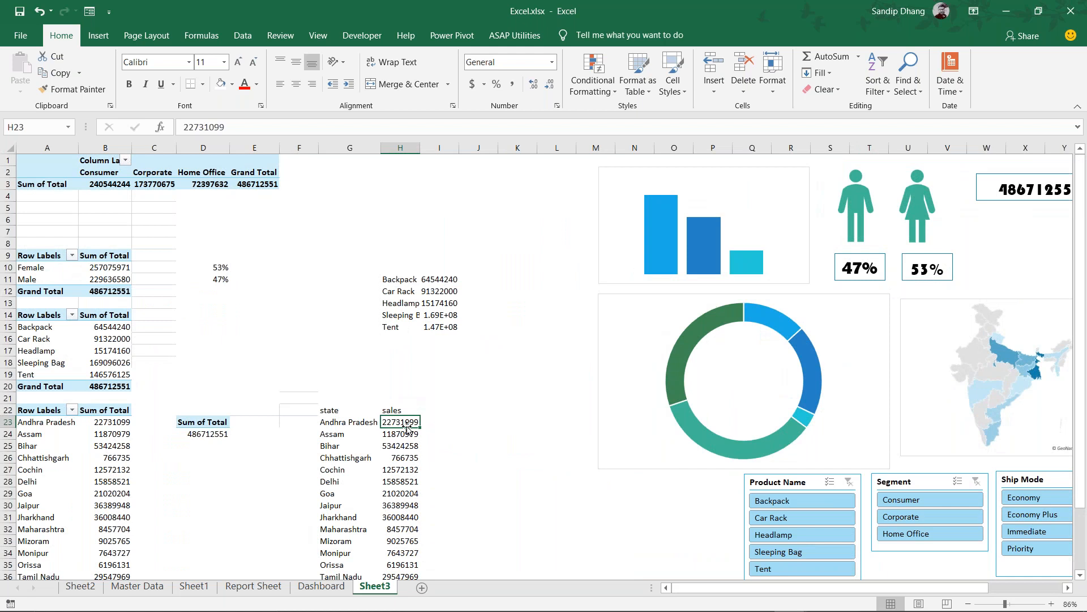
key(ctrl+shift+Down)
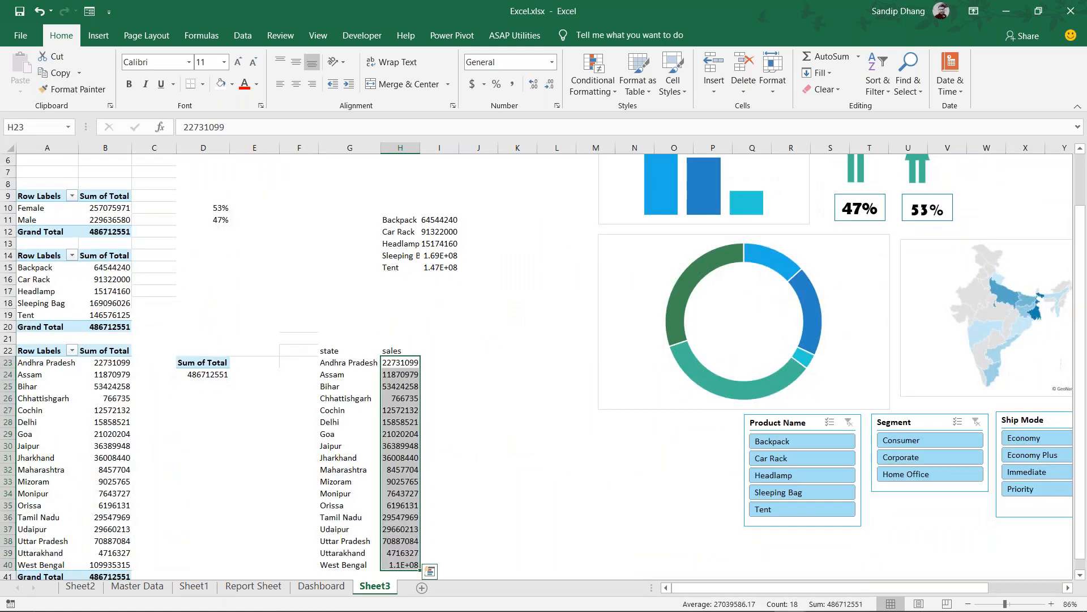
key(Delete)
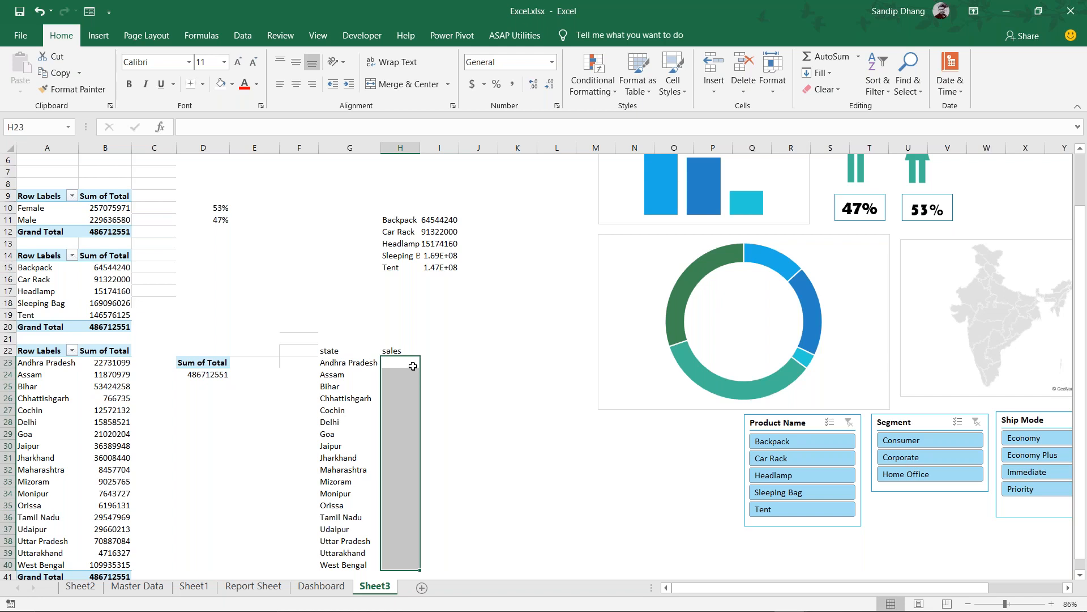
Start a GETPIVOTDATA formula in H23 with "State" as the data field
click(410, 362)
text(=)
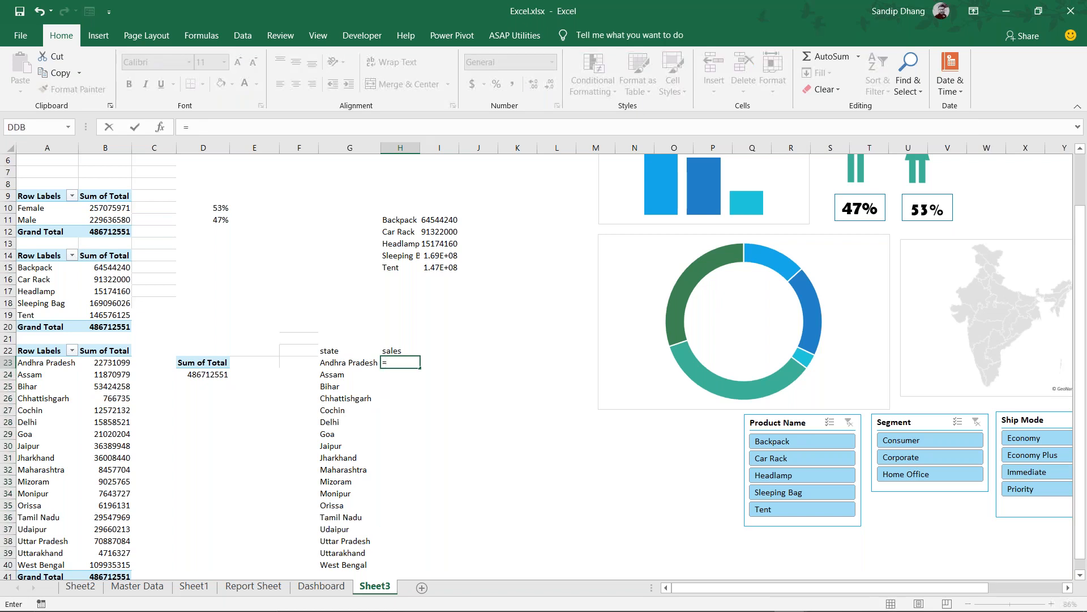
text(get)
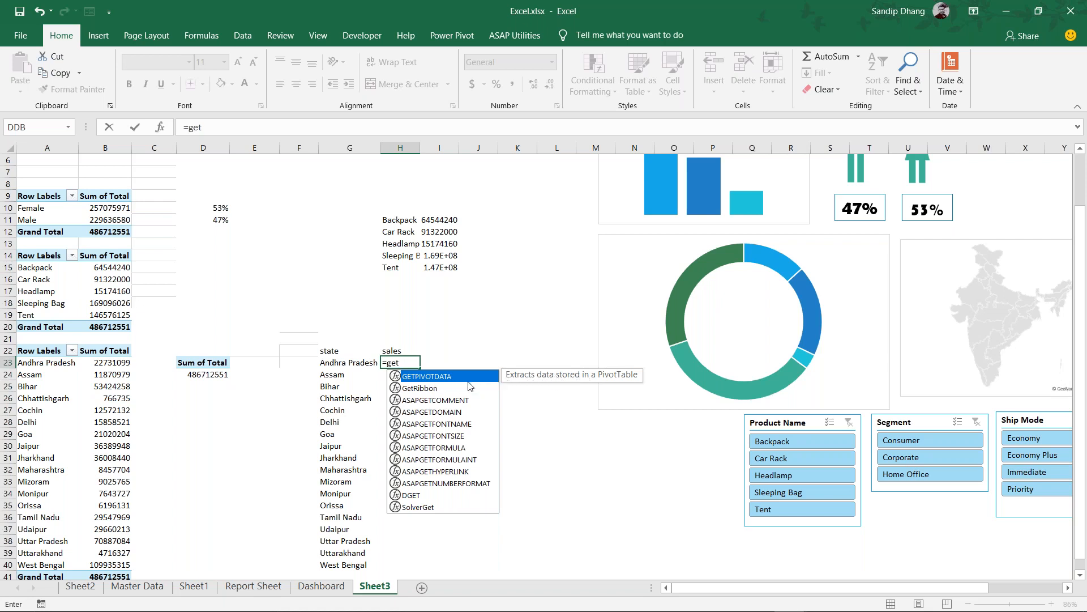
key(Tab)
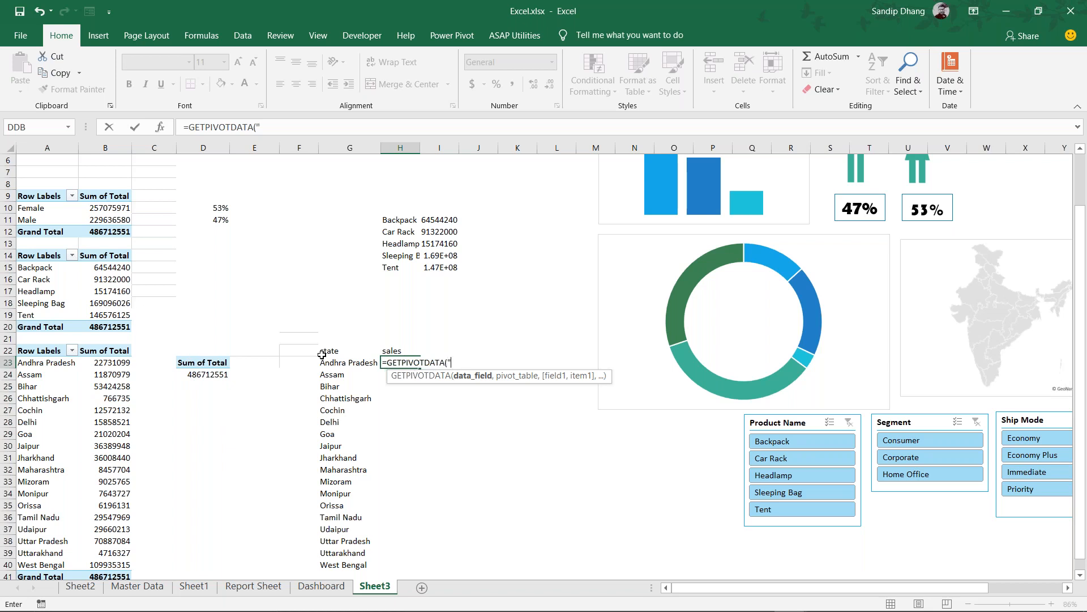
text(tate")
click(477, 361)
text(,)
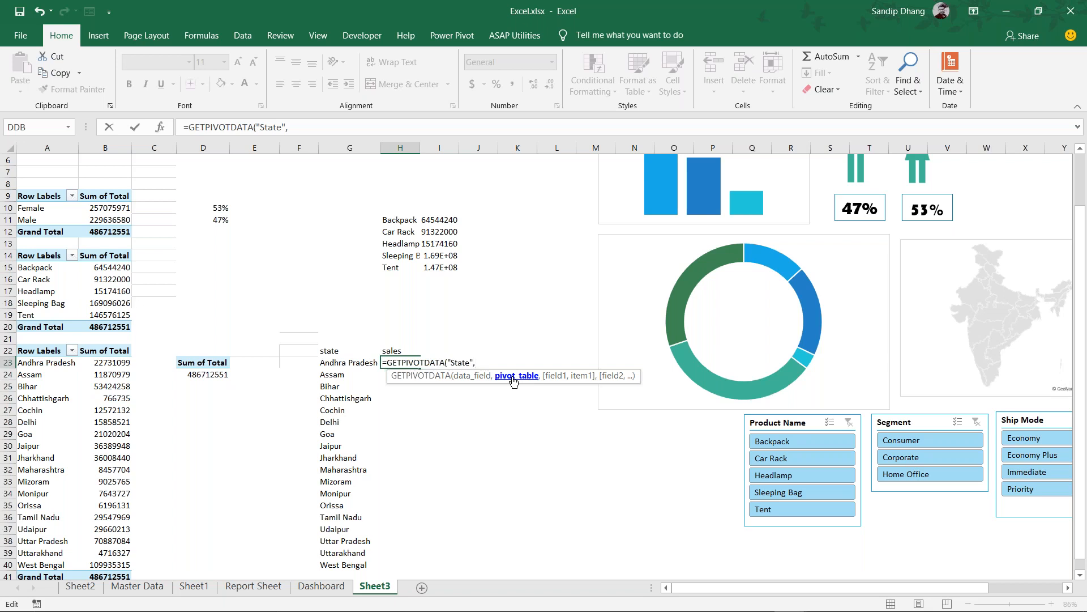
Complete the H23 formula with A22 as the pivot table reference, "Total" as the field and G23 as the item
click(31, 352)
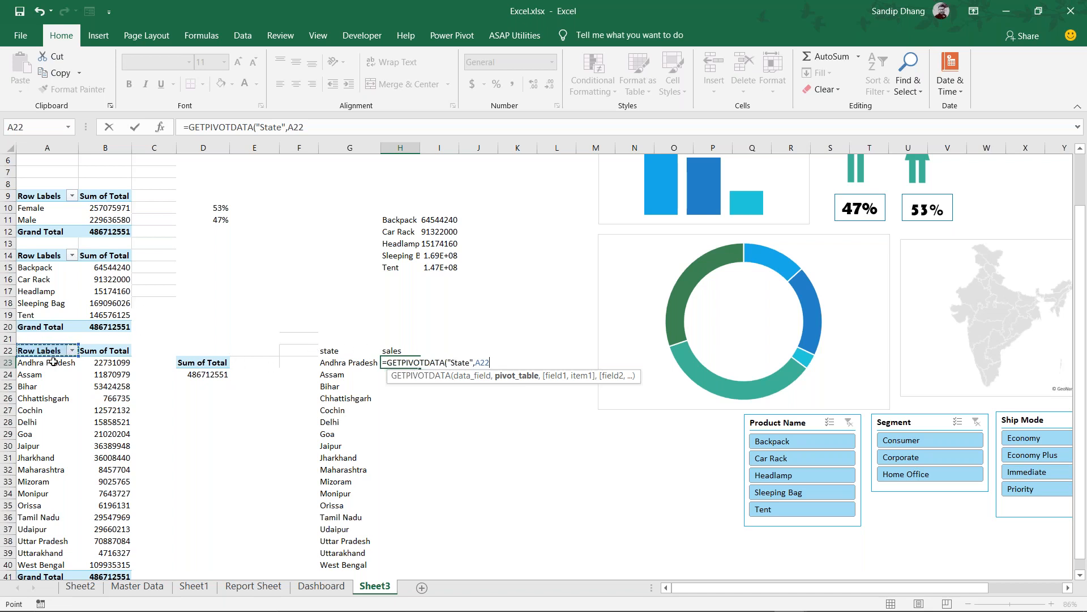
click(34, 422)
click(113, 398)
click(115, 447)
click(43, 351)
text(,)
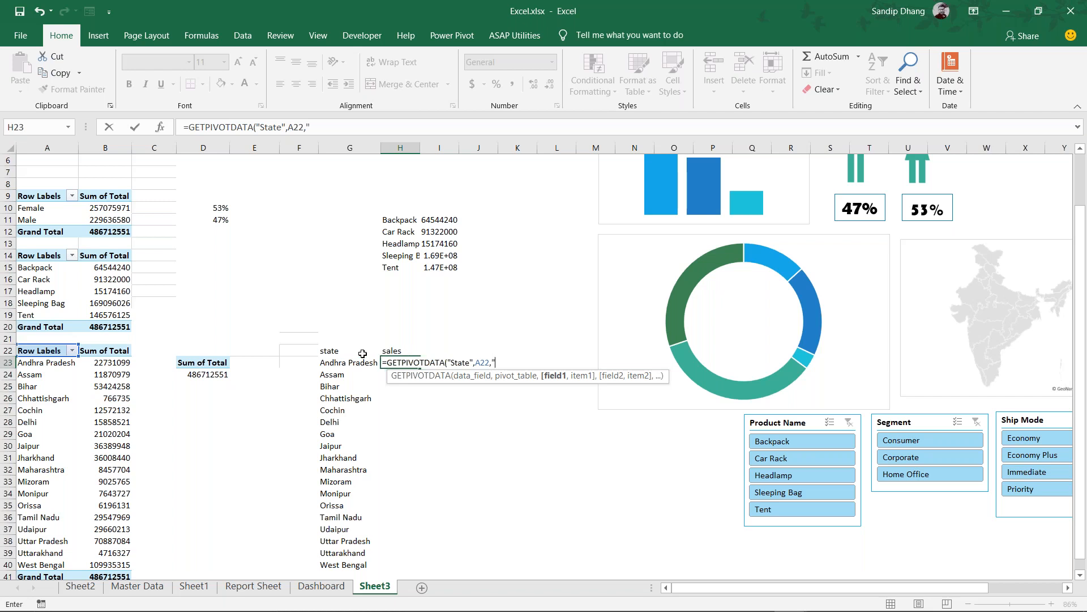
text(al",)
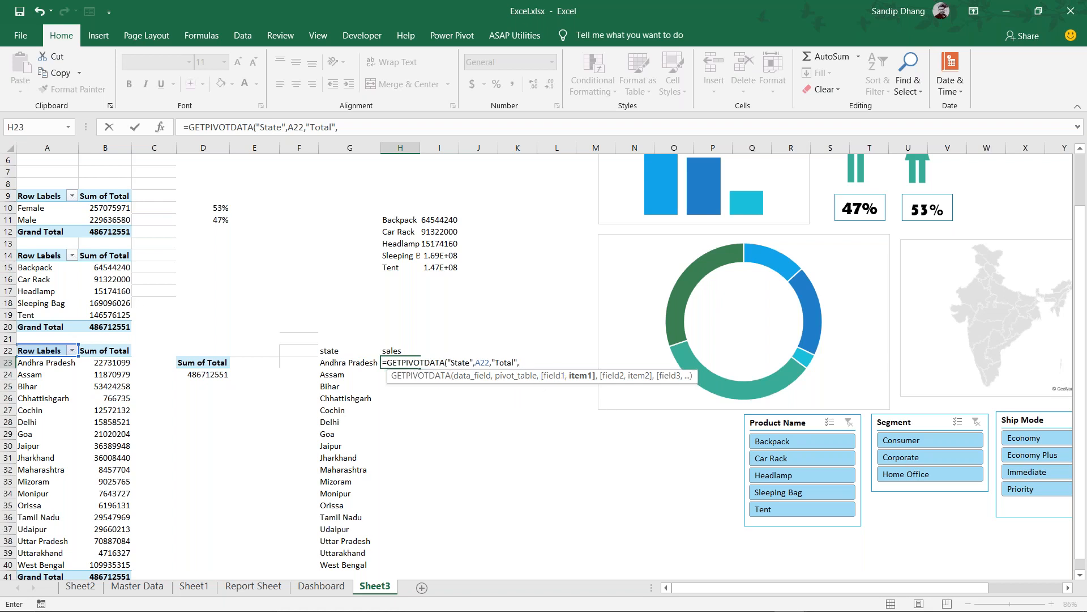
click(331, 363)
text())
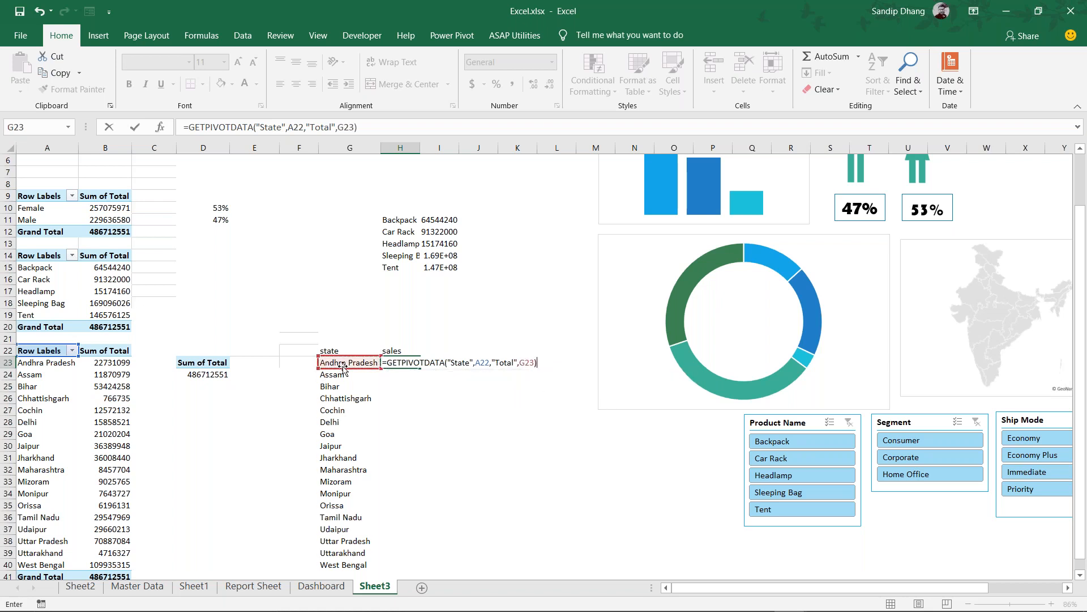
key(Return)
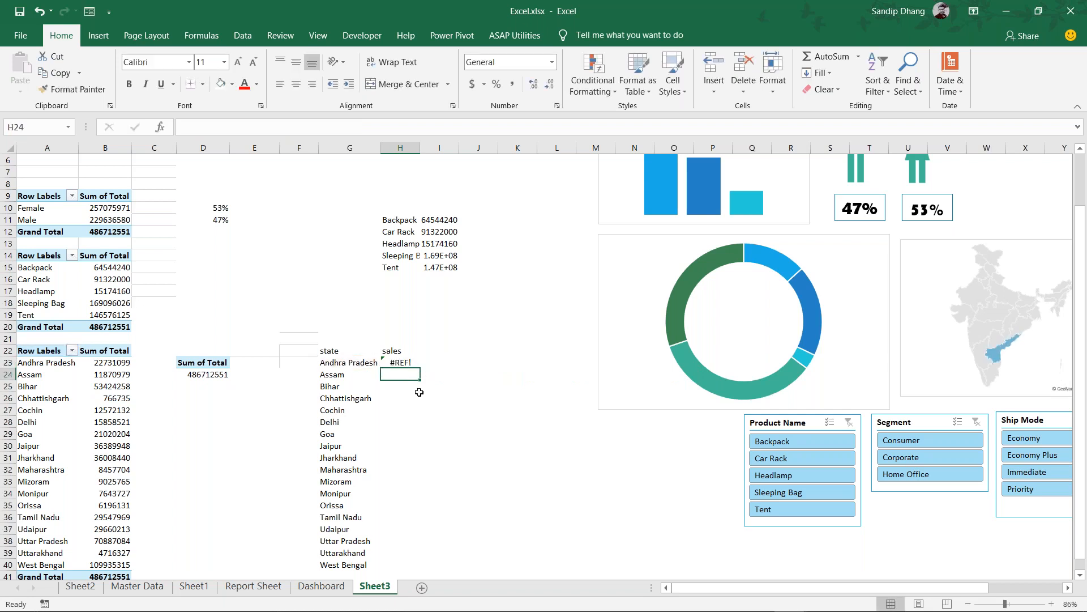
Review the GETPIVOTDATA formula in H23 and check its field names against the Master Data column headings
click(402, 363)
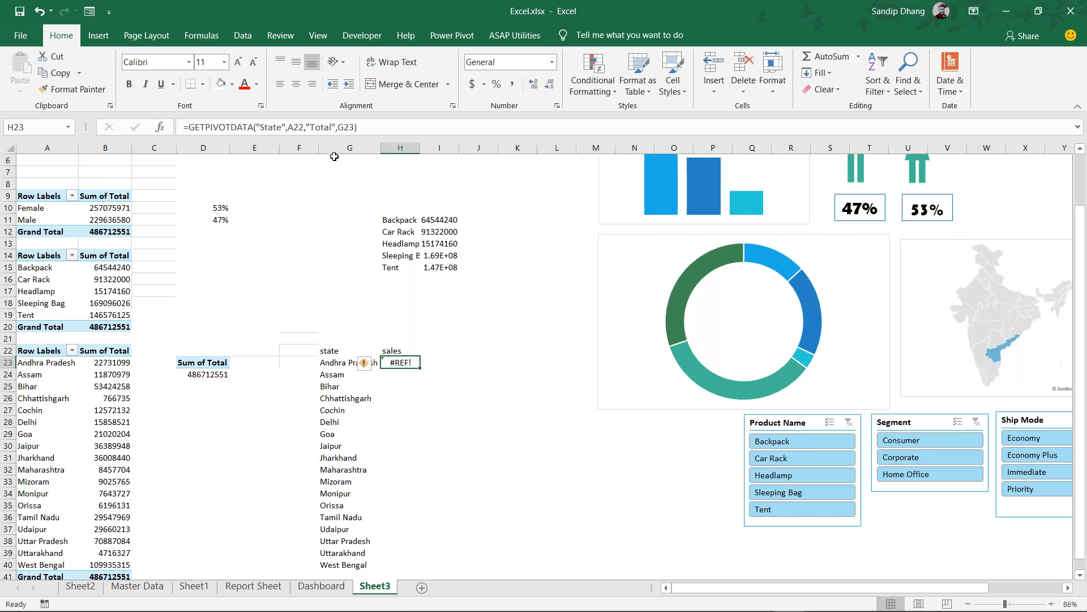
click(153, 587)
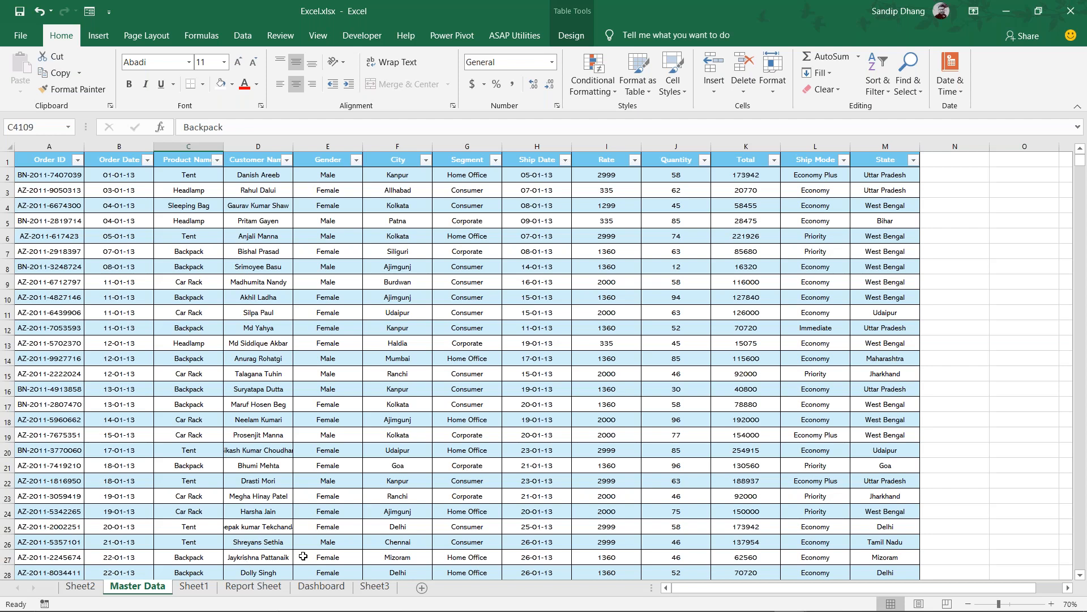
Correct the GETPIVOTDATA formula in H23 of Sheet3 so the data field is "Total" and the field is "State"
click(374, 586)
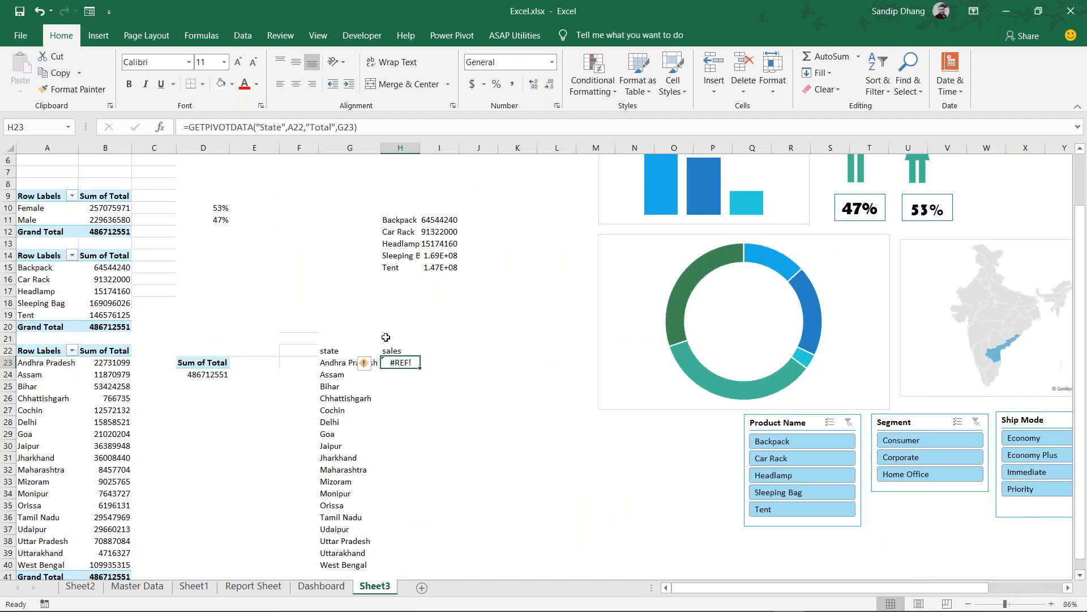
double_click(306, 127)
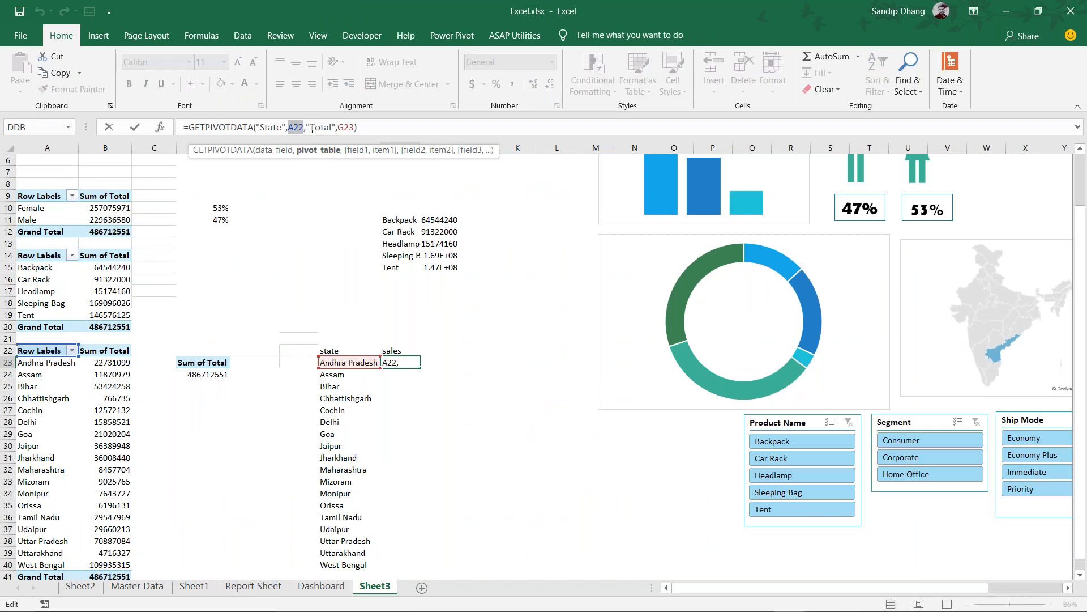
click(277, 128)
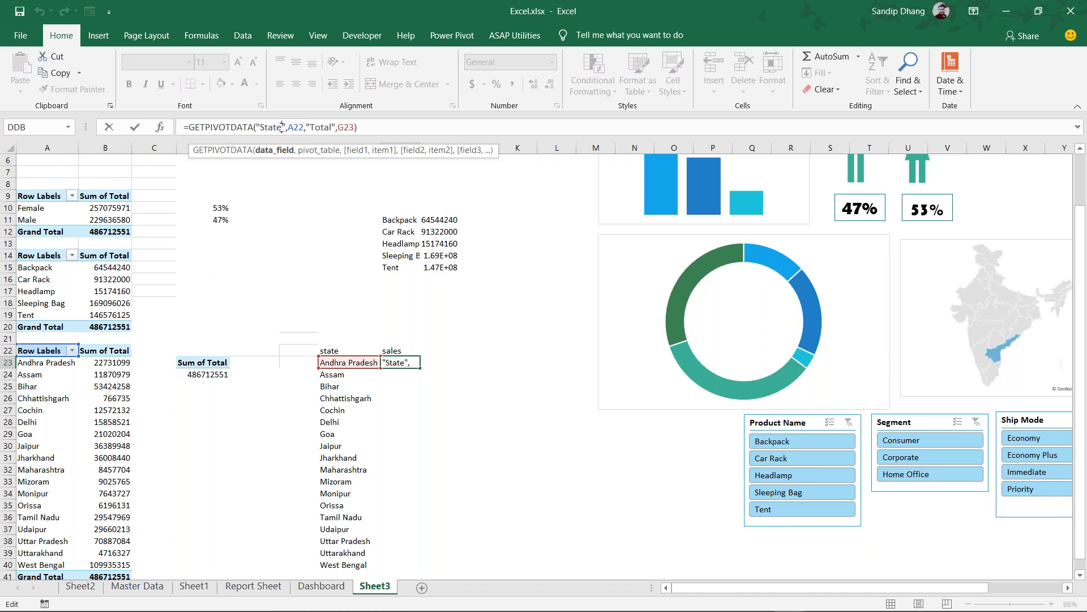
key(BackSpace)
key(BackSpace)
key(BackSpace)
key(BackSpace)
key(BackSpace)
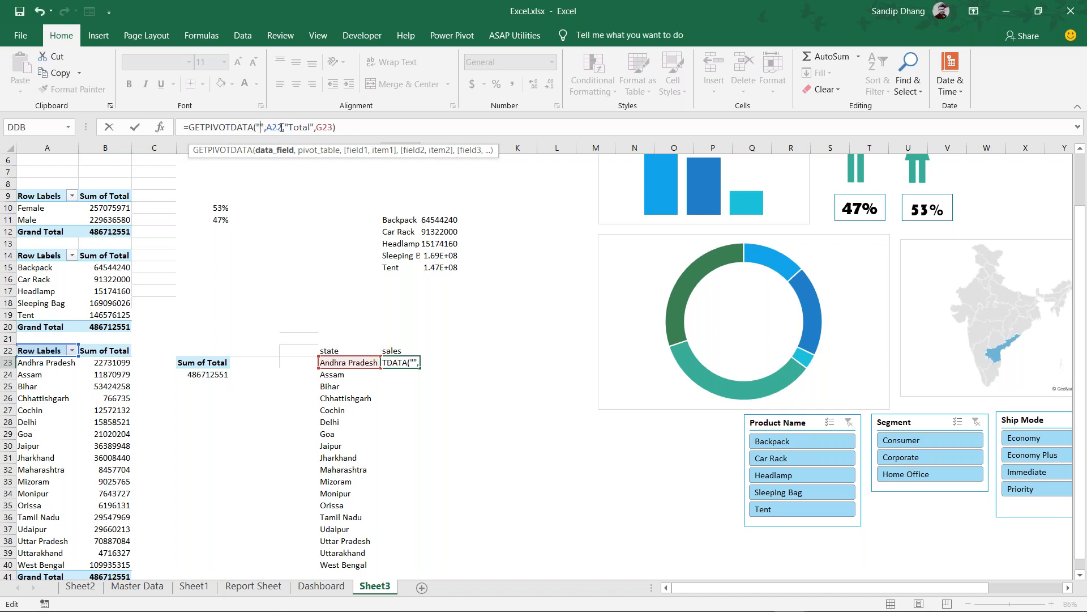
text(Total)
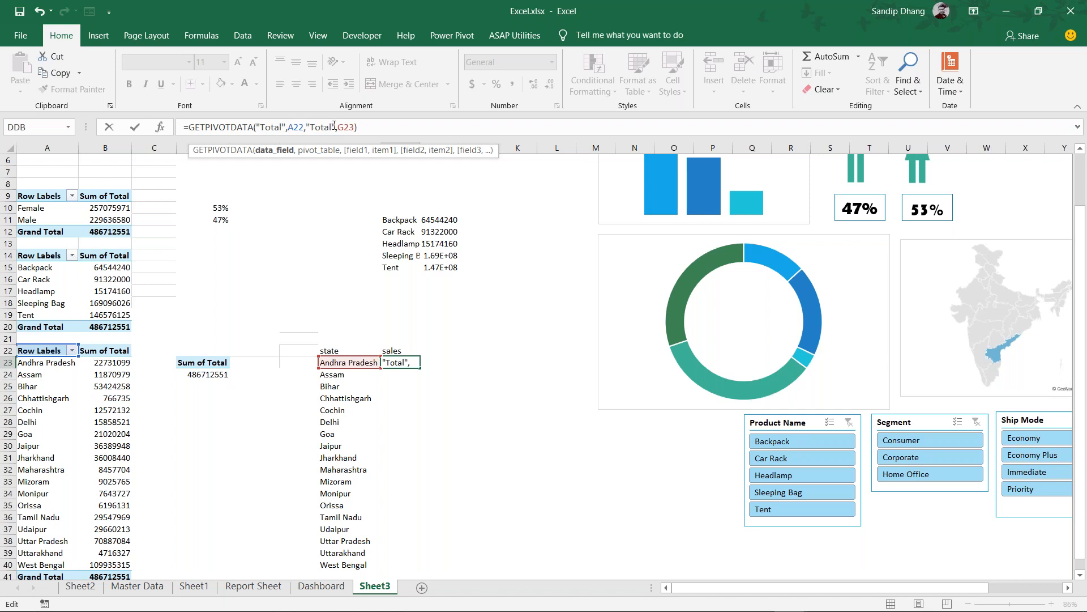
drag(330, 126, 312, 128)
text(State)
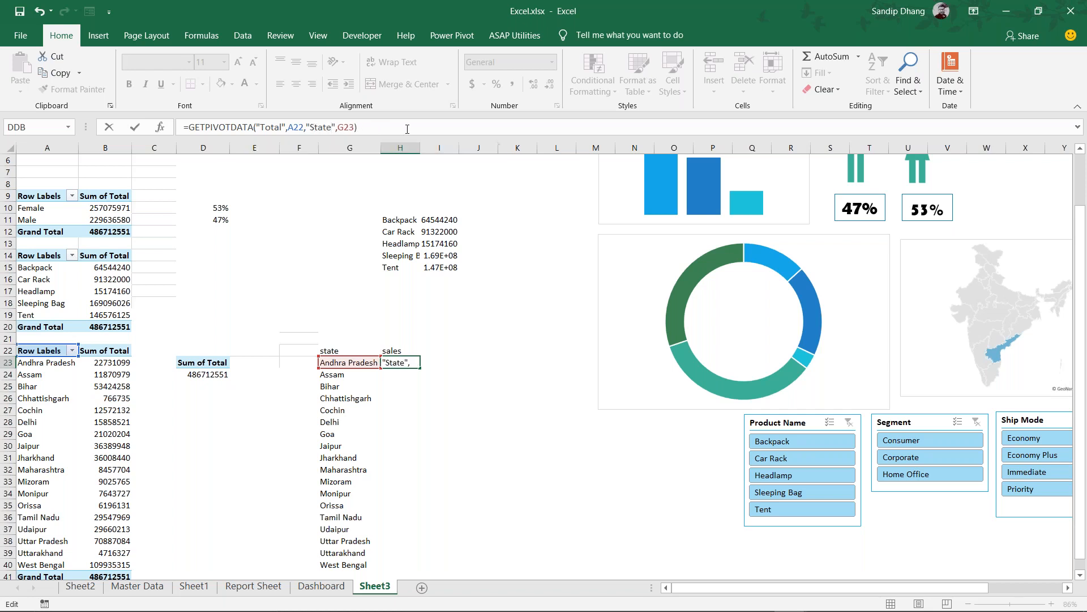
key(Return)
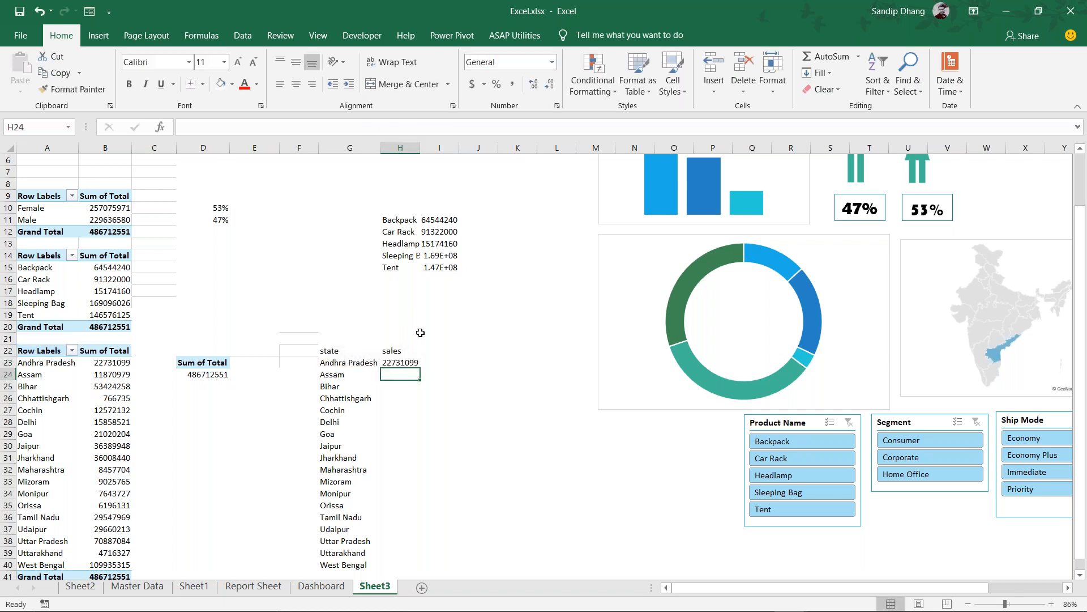
Make the pivot table reference in H23's formula absolute as $A$22 and fill the formula down to H40
click(409, 362)
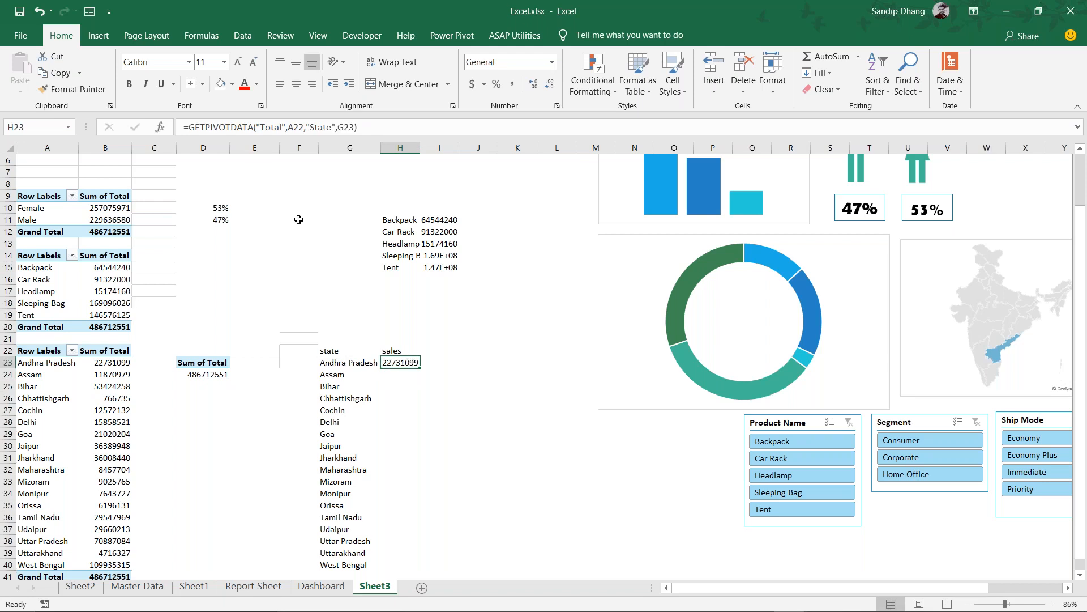
key(F2)
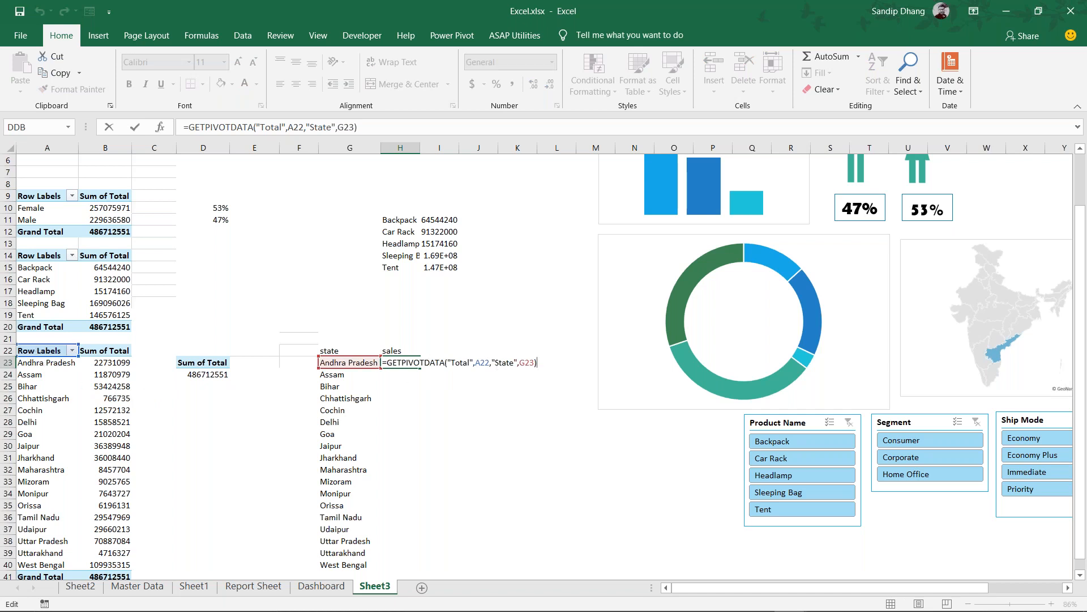
drag(502, 365, 515, 363)
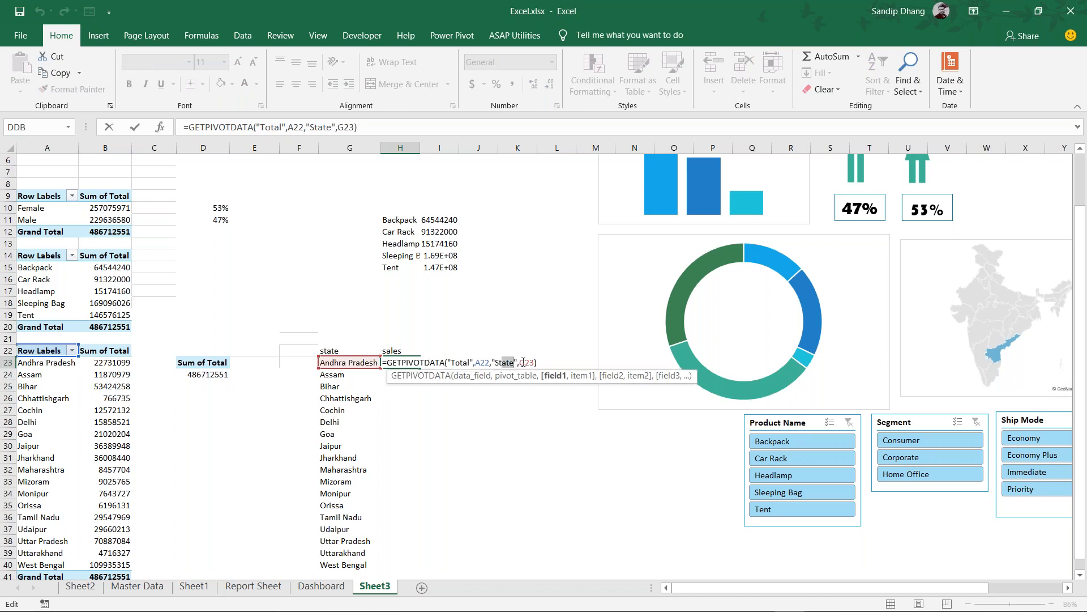
key(Return)
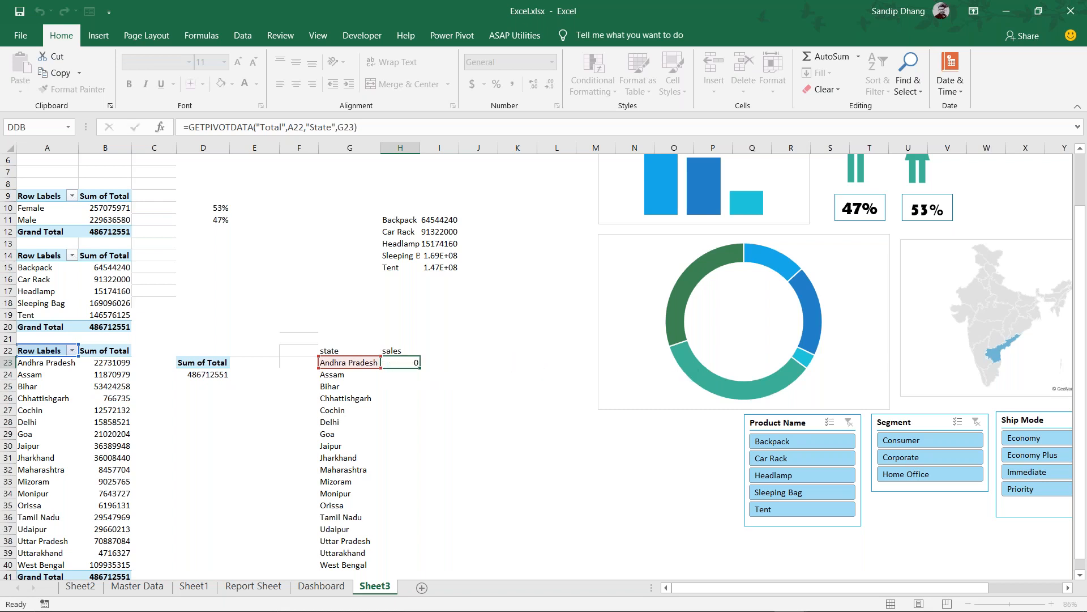
click(405, 363)
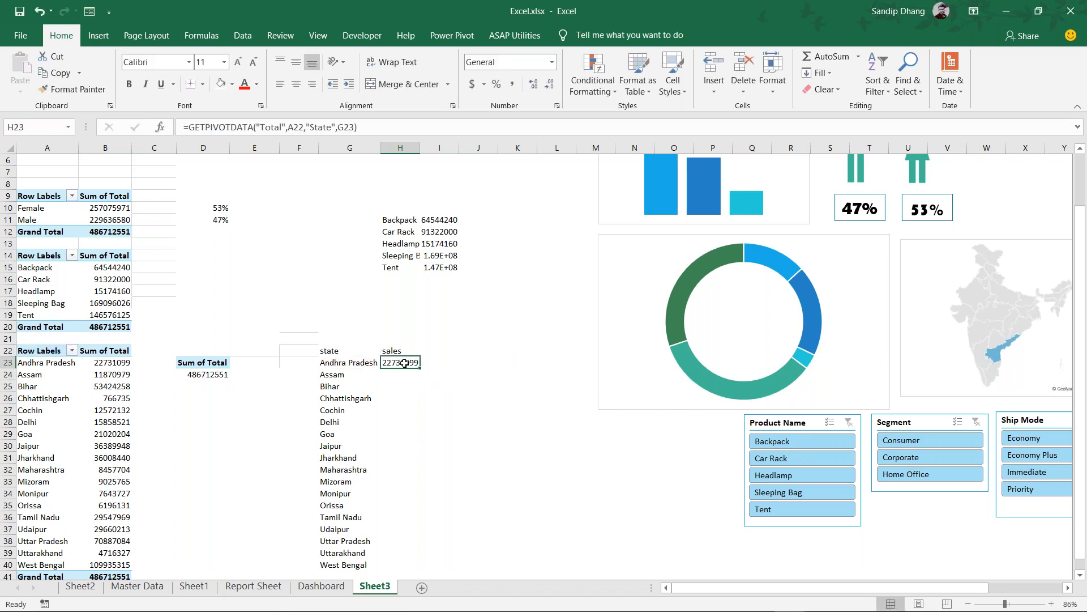
double_click(406, 363)
click(486, 361)
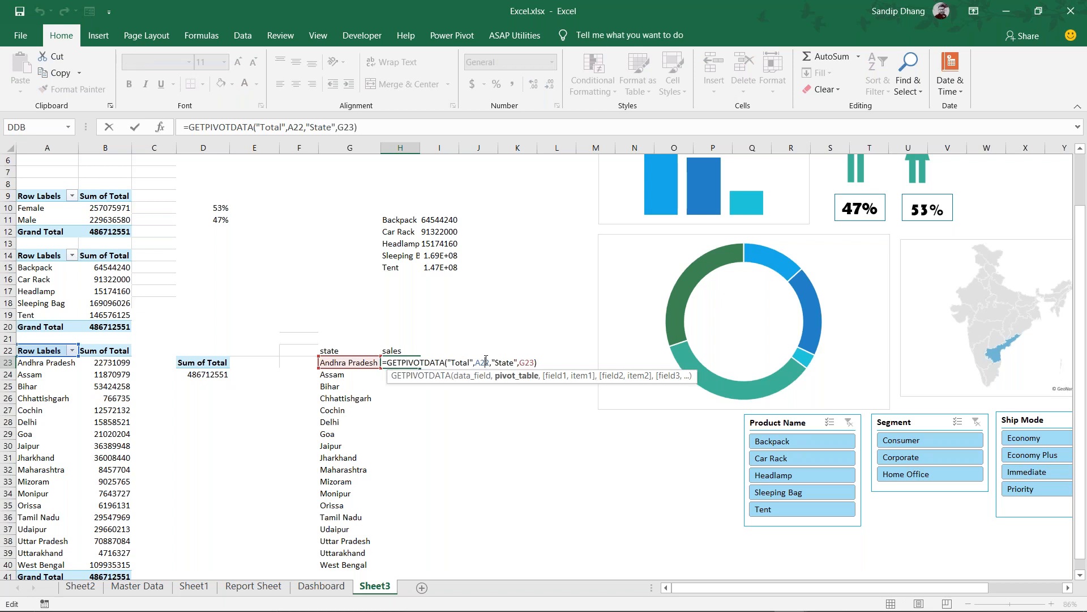
key(F4)
key(Return)
click(409, 364)
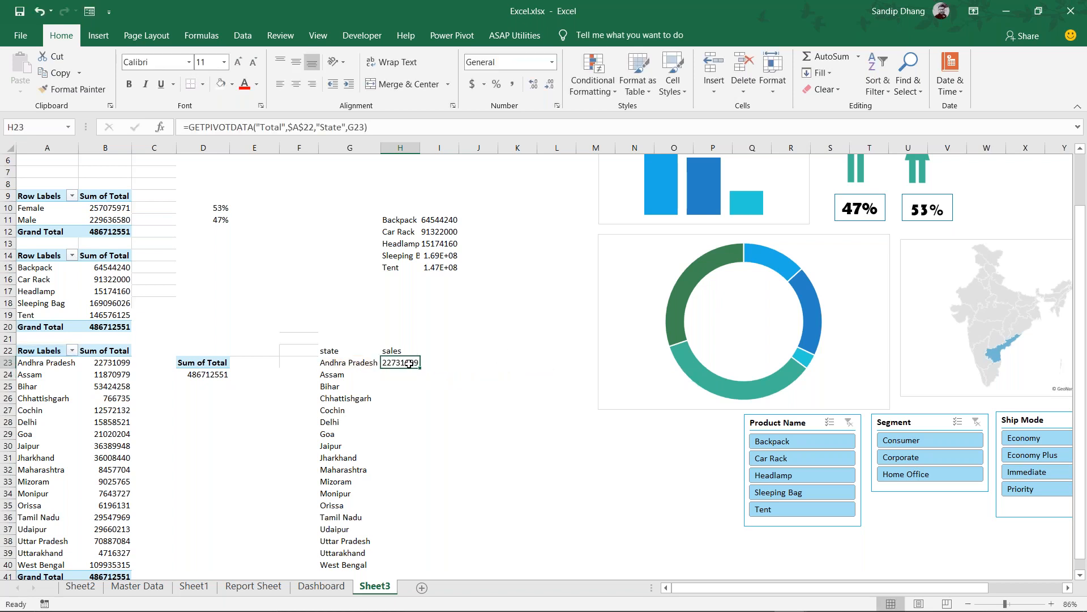
double_click(420, 368)
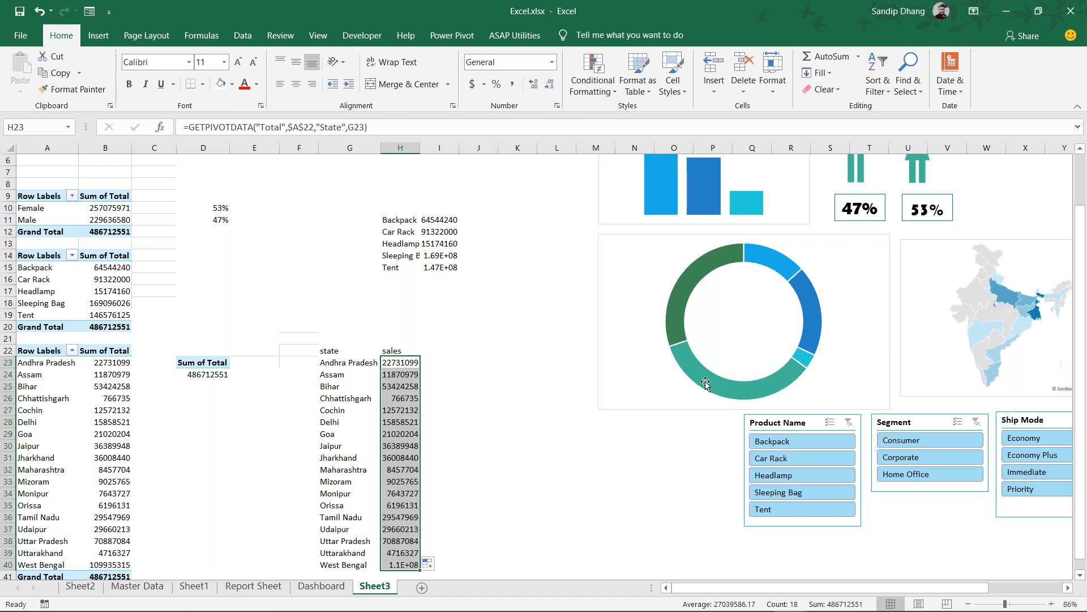
Filter the dashboard to the state Mizoram and compare its row in the source list with its point on the map
mouse_move(994, 351)
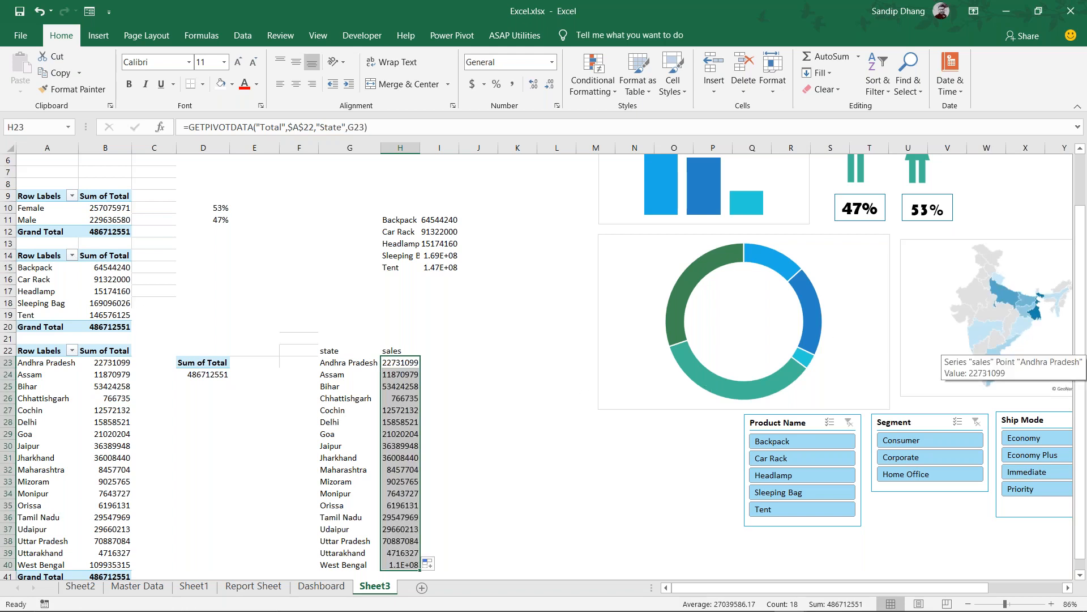
scroll(1010, 348, right, 3)
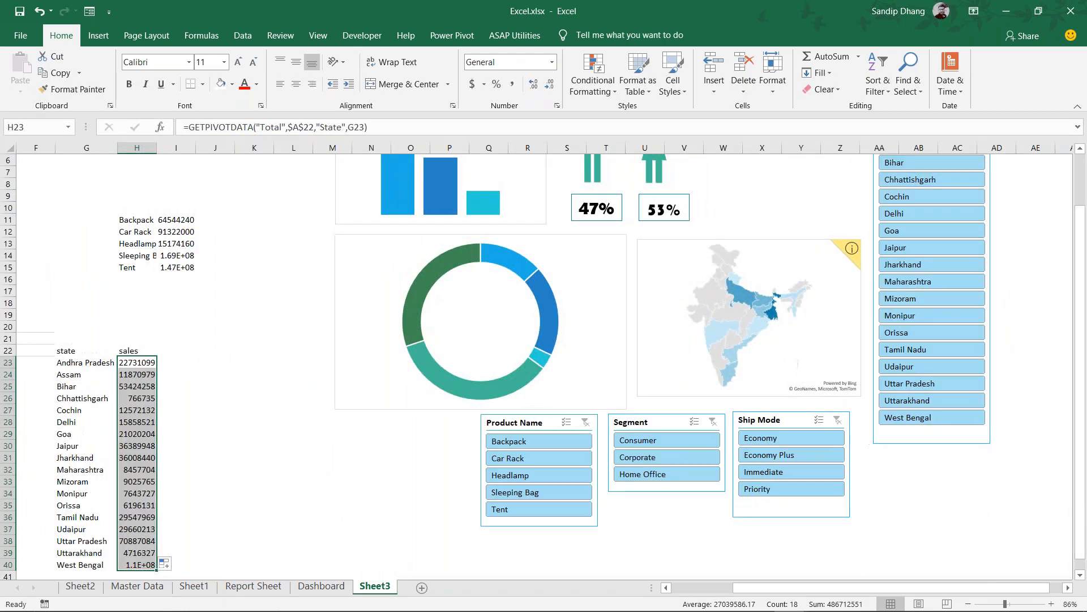
click(1031, 331)
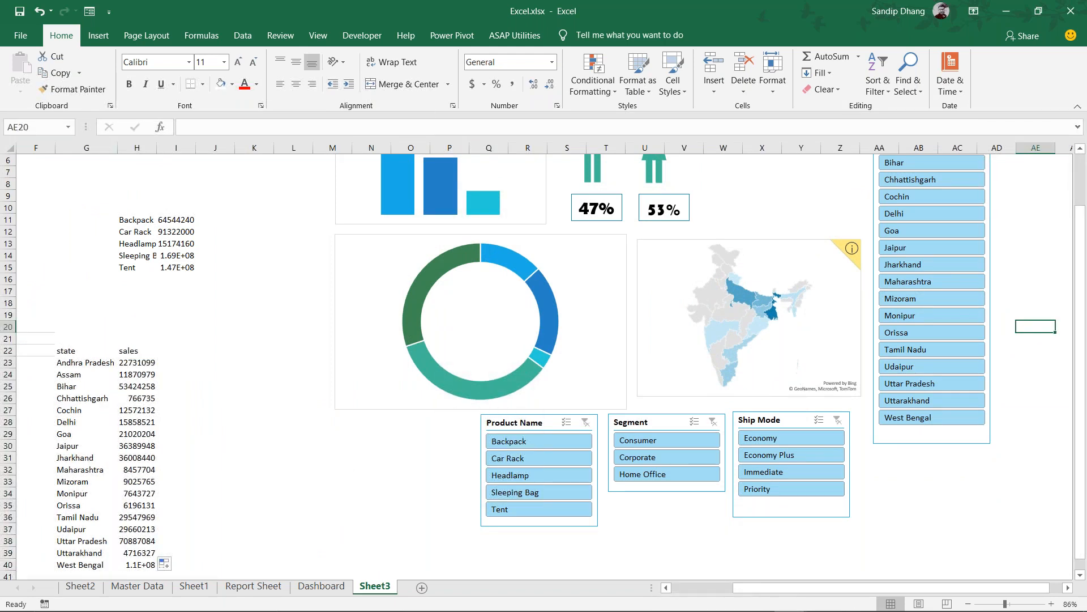
click(917, 301)
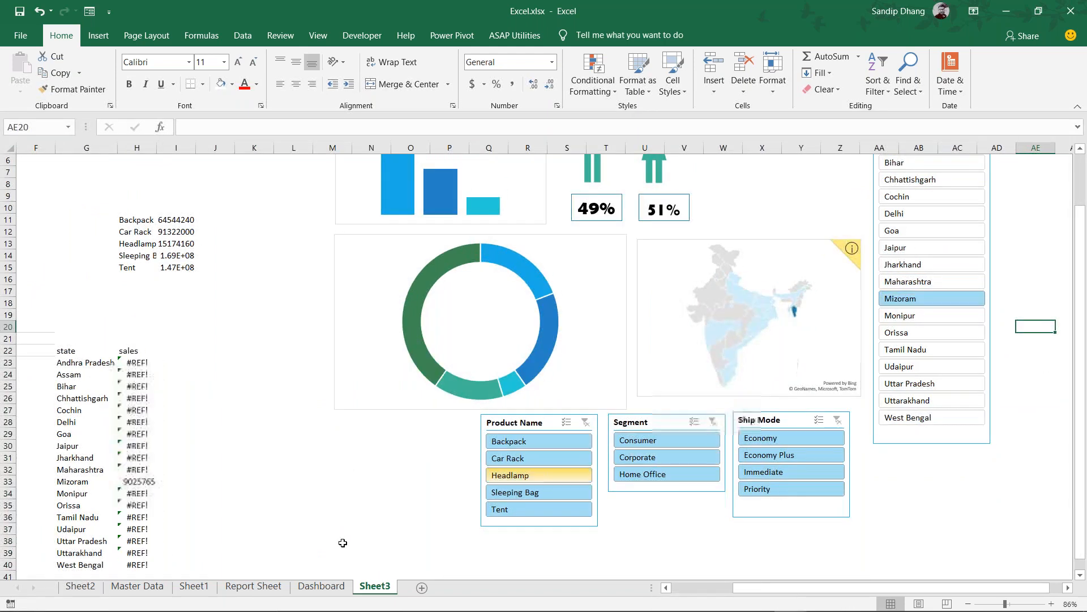
drag(101, 484, 136, 480)
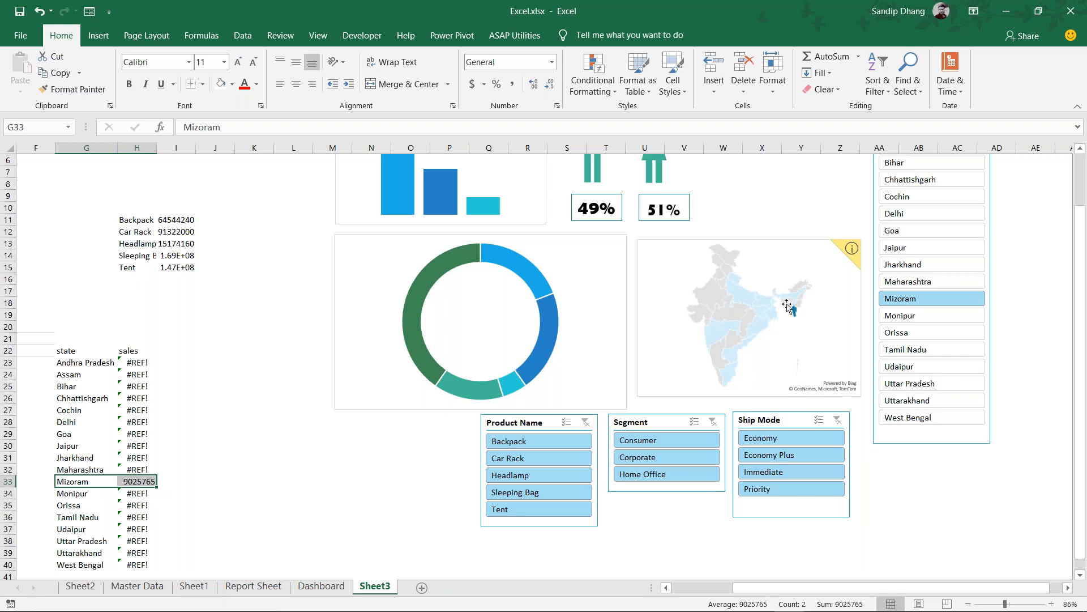
mouse_move(793, 310)
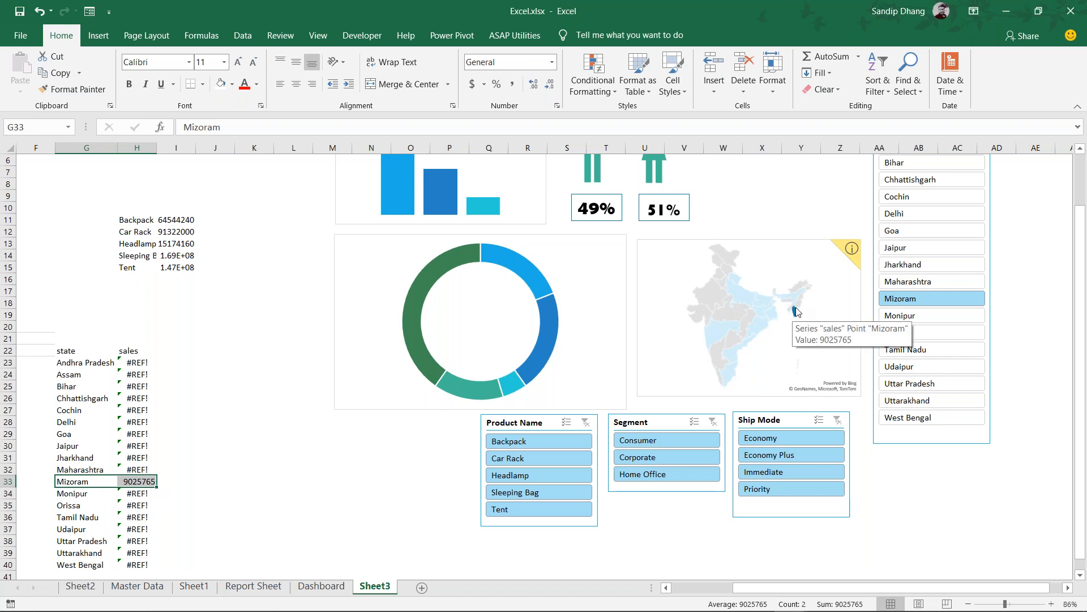
Test the map with the State slicer on Goa, Chhattishgarh, Jaipur, Orissa, Uttarakhand and West Bengal, ending on Chhattishgarh
click(963, 230)
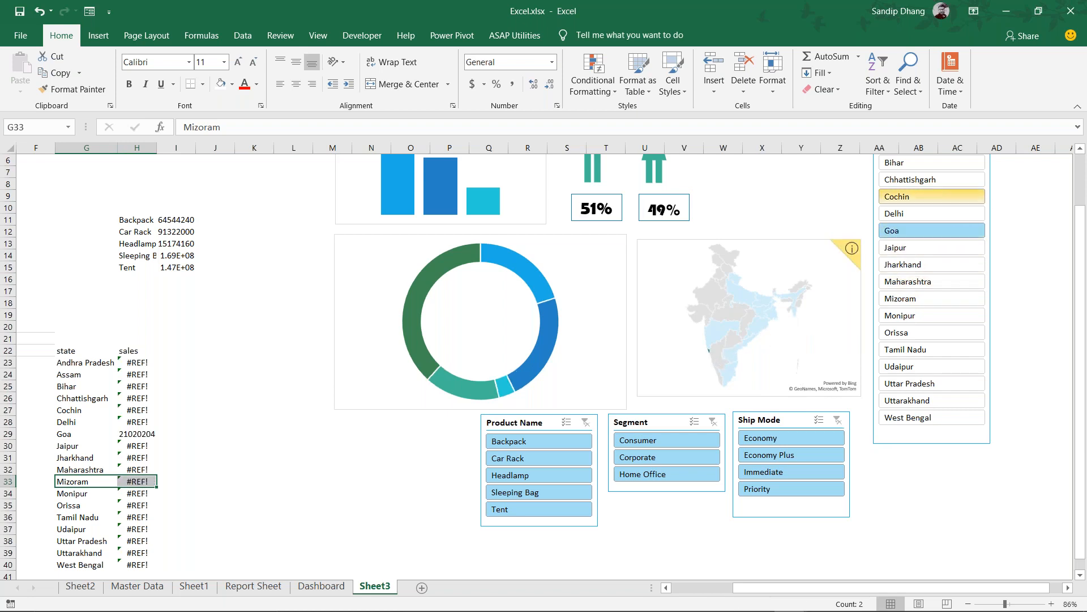
click(937, 186)
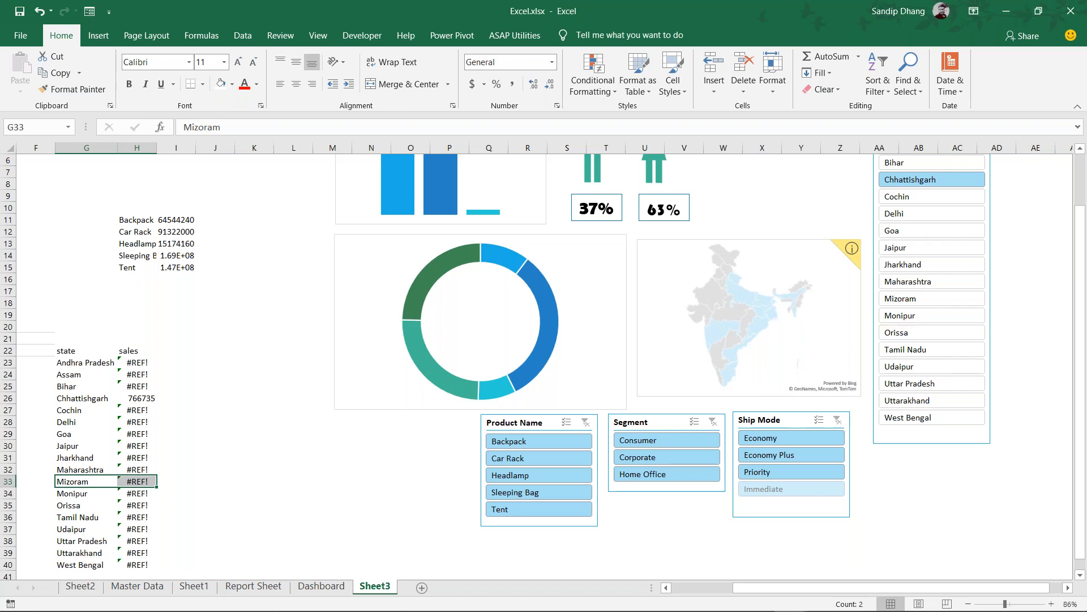
click(933, 246)
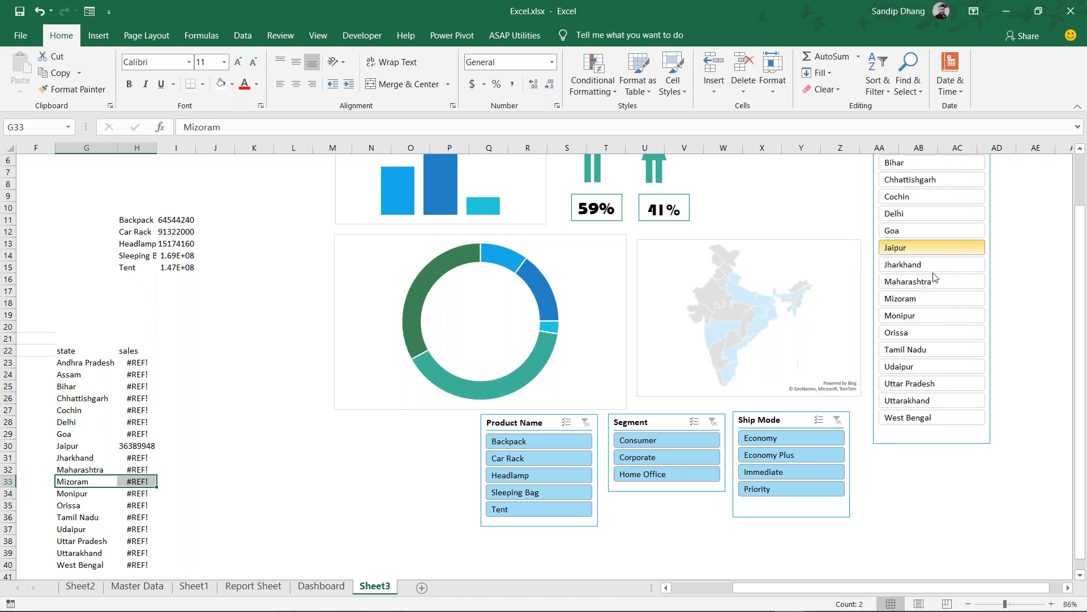
click(941, 334)
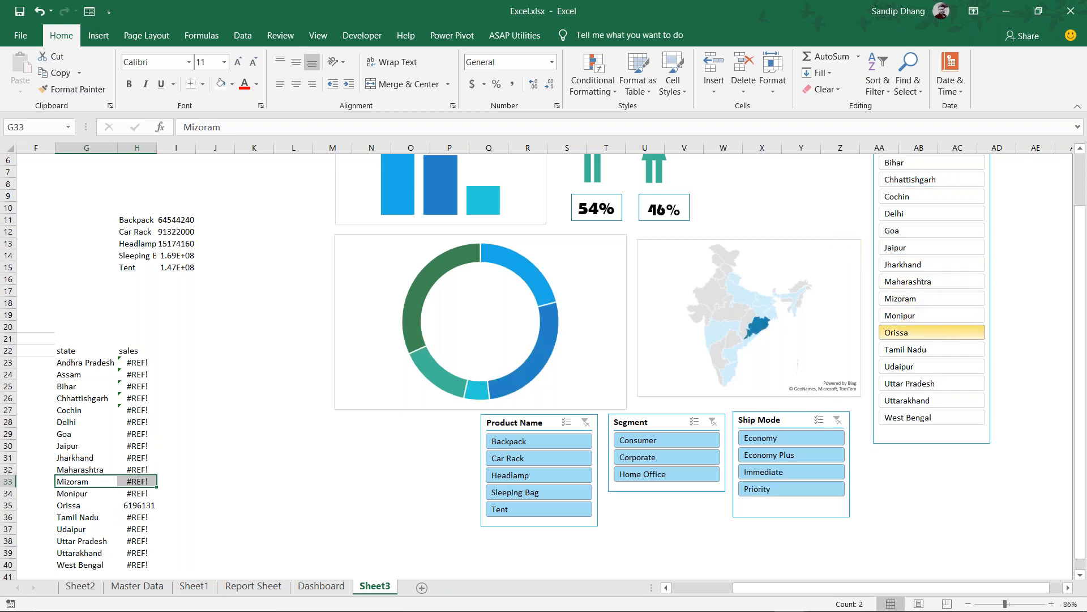
click(946, 398)
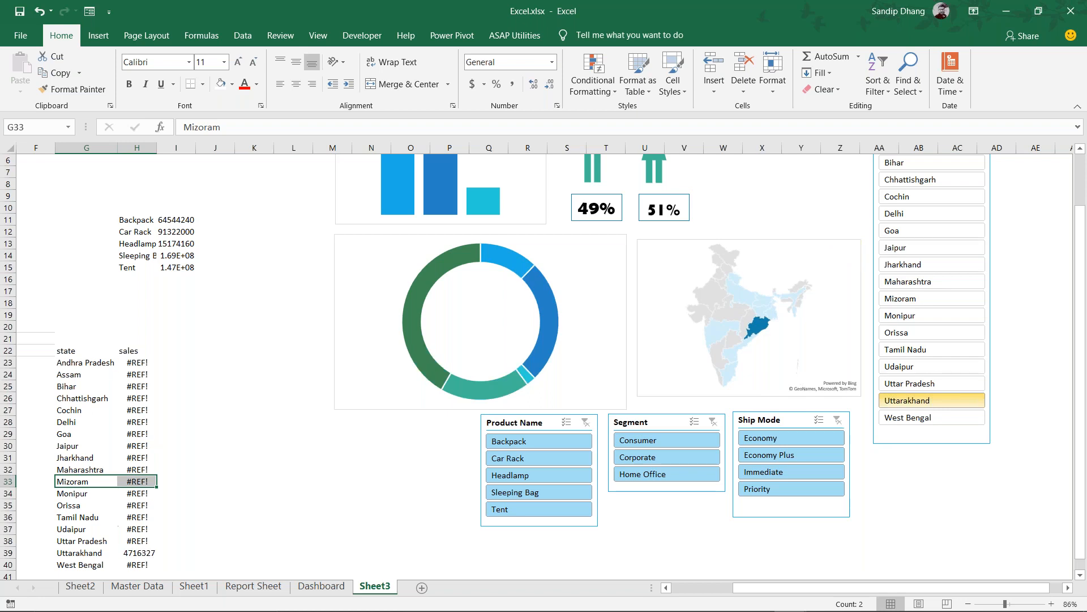
click(939, 422)
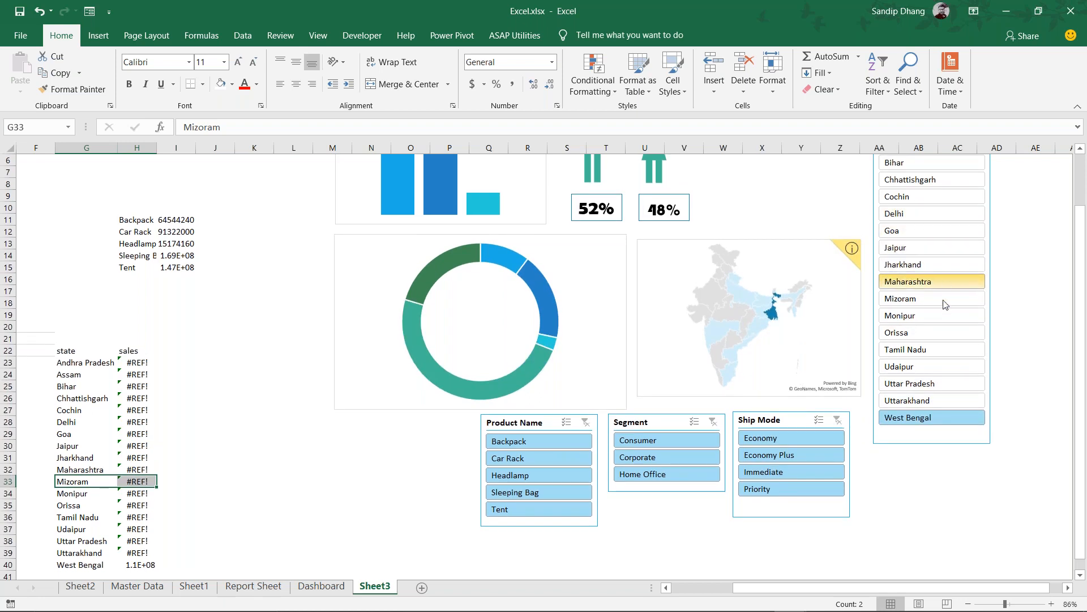
click(945, 180)
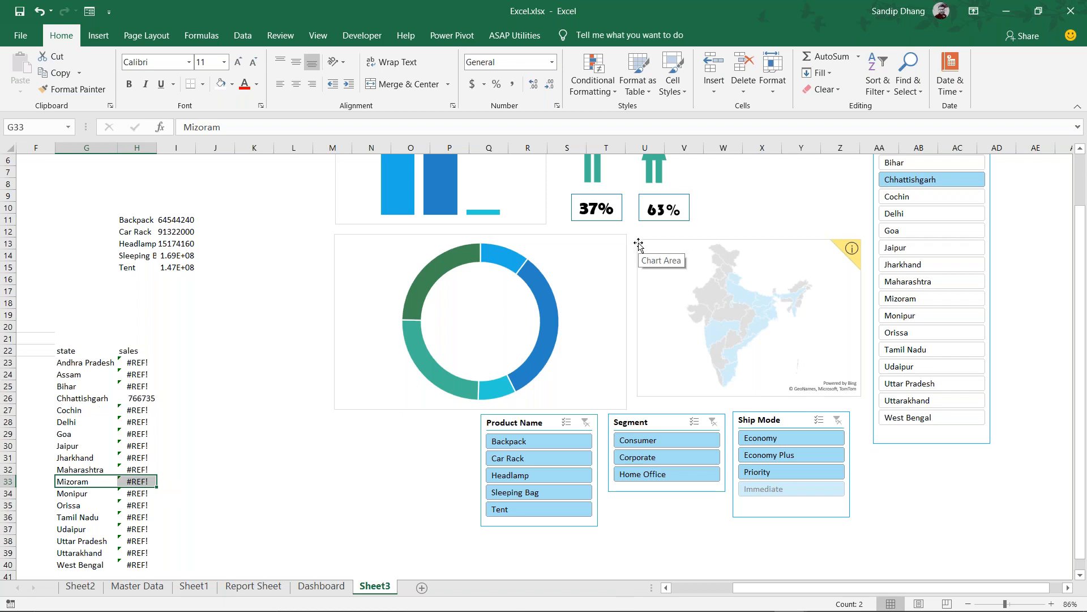
Switch to Chrome and search Google for "state chhattisgarh" in a new tab to check the state's spelling
key(alt+Tab)
key(Tab)
key(Tab)
key(Tab)
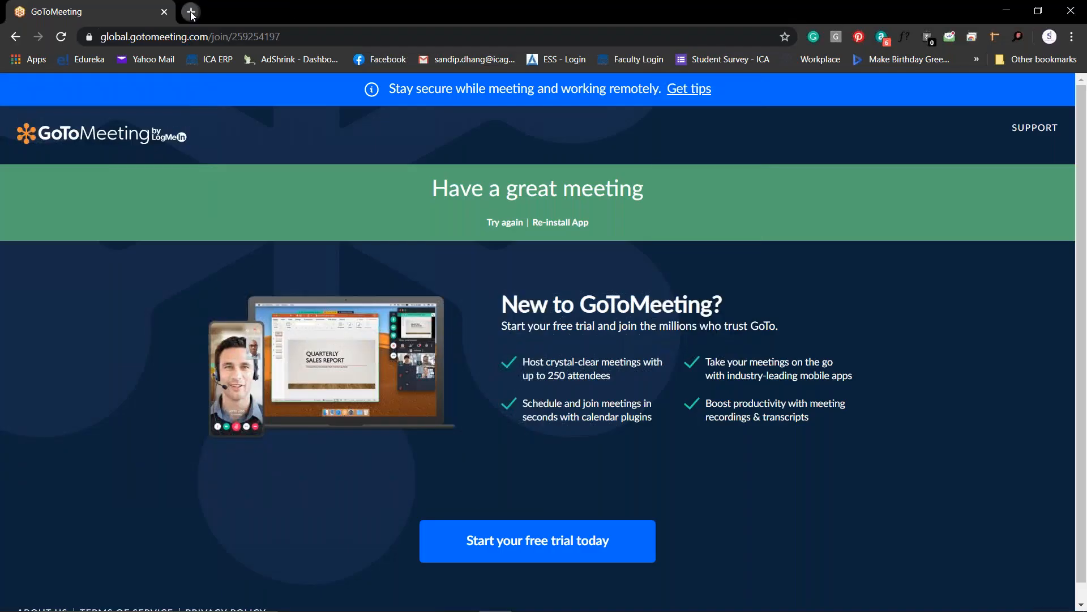
click(191, 13)
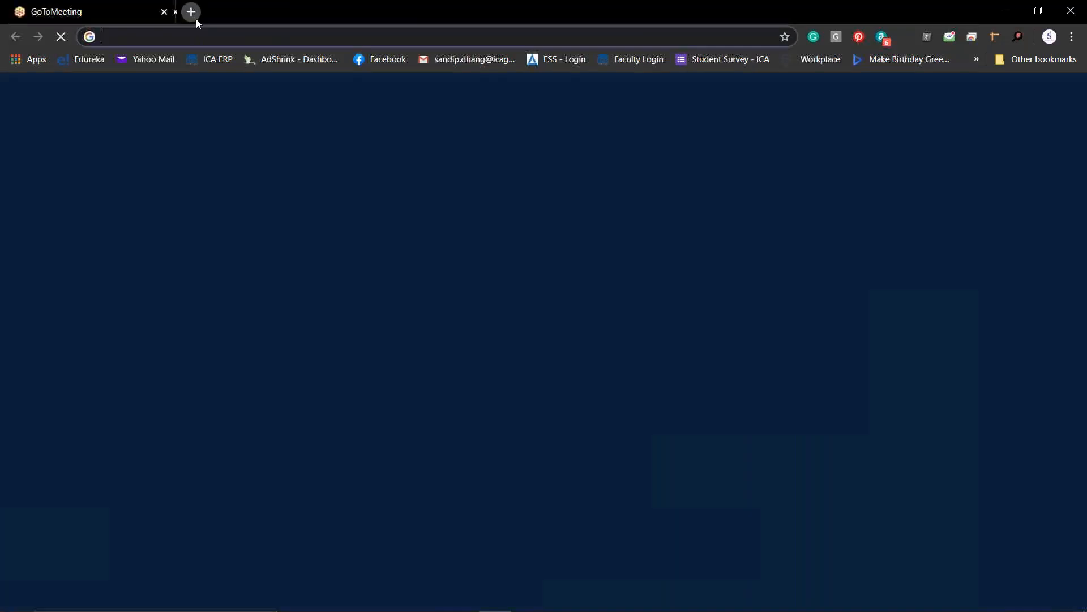
text(sta)
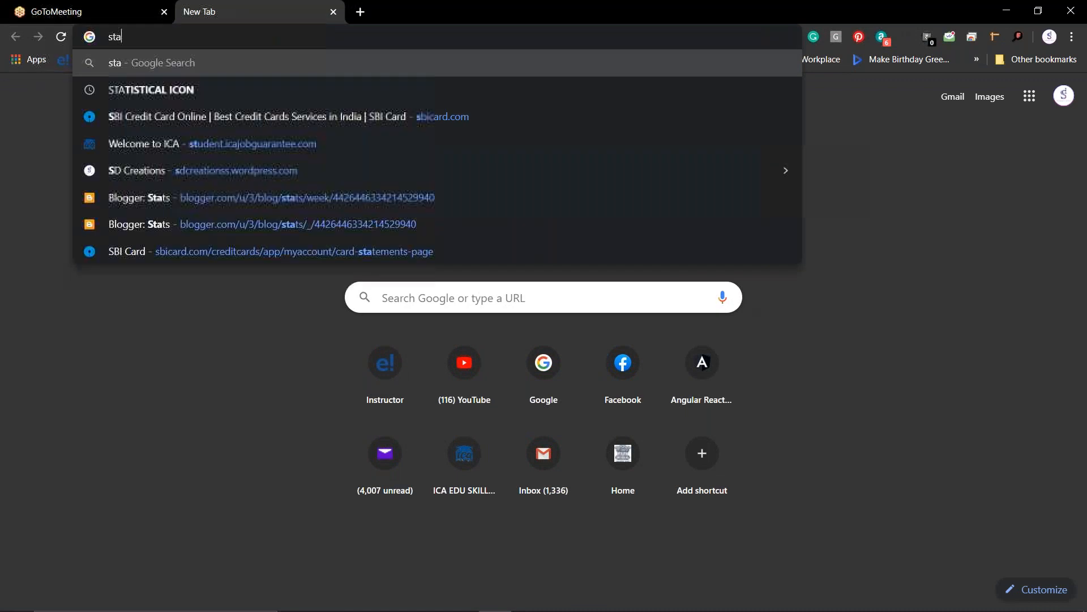
text(te chhatt)
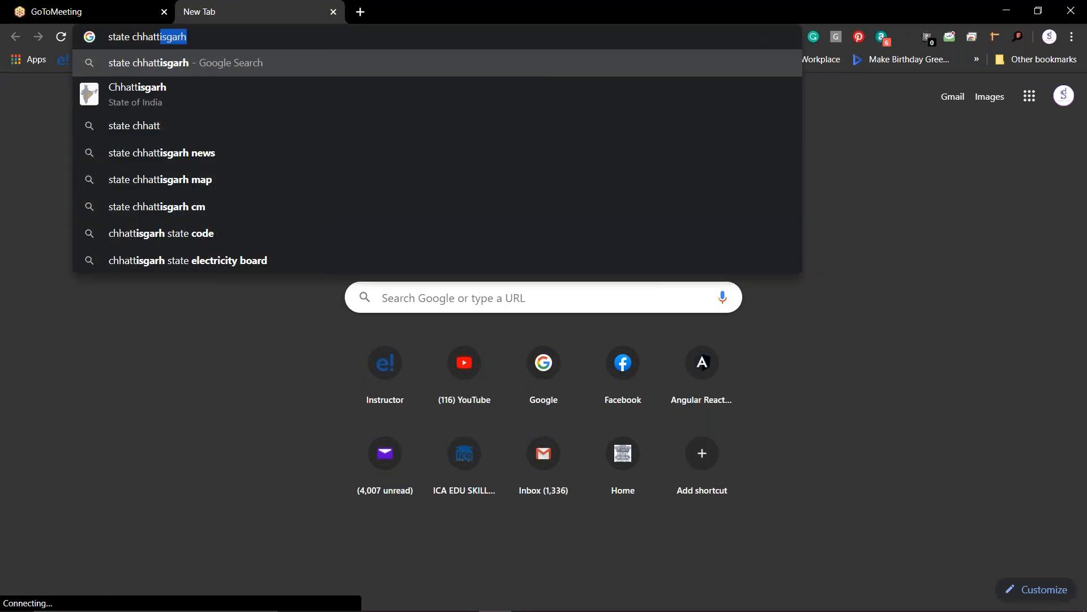
key(Right)
key(Return)
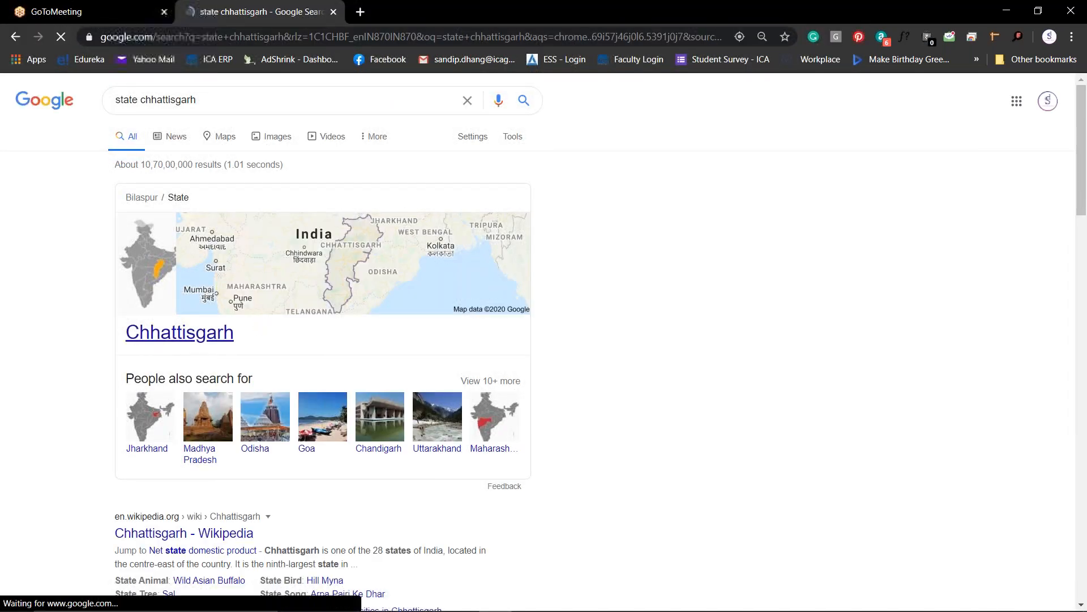
Copy the state name "Chhattisgarh" from the search result and return to the Excel workbook
drag(258, 337, 113, 347)
key(ctrl+c)
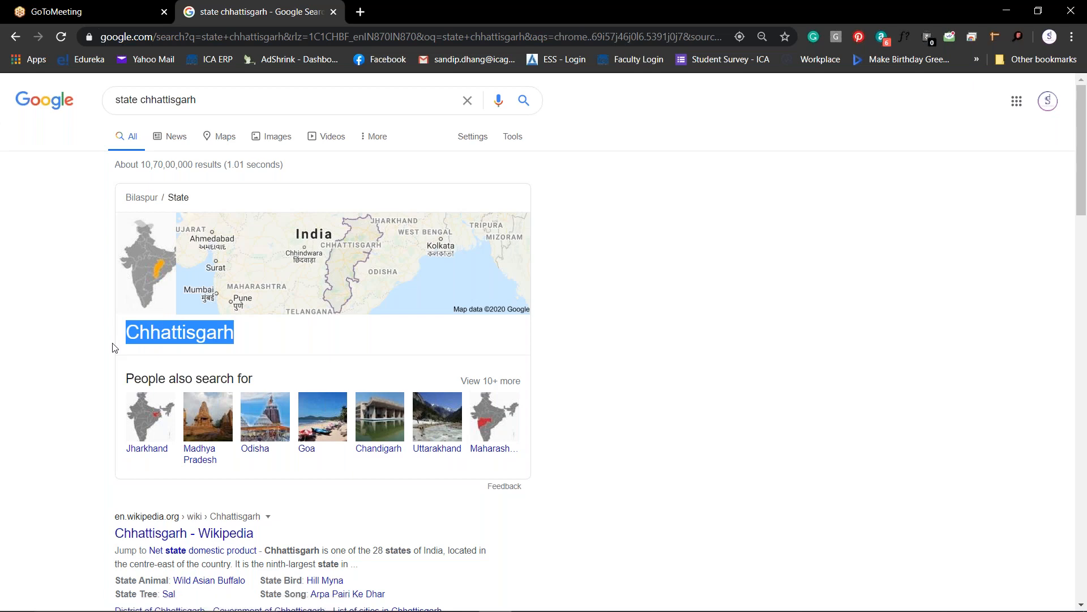
key(alt+Tab)
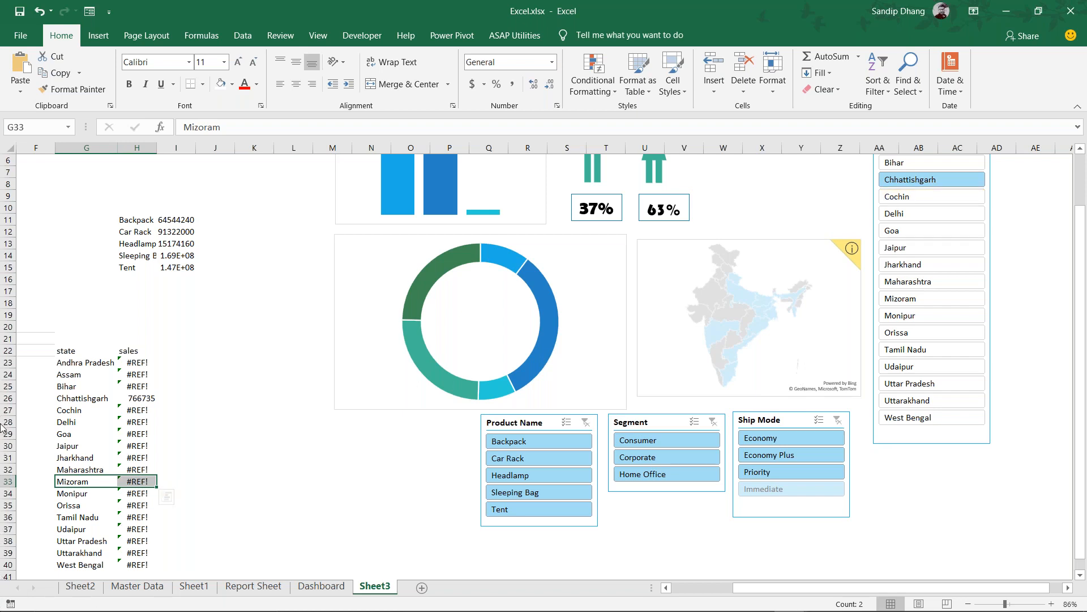
Try replacing the state name in cell G26 with the copied spelling "Chhattisgarh"
click(90, 398)
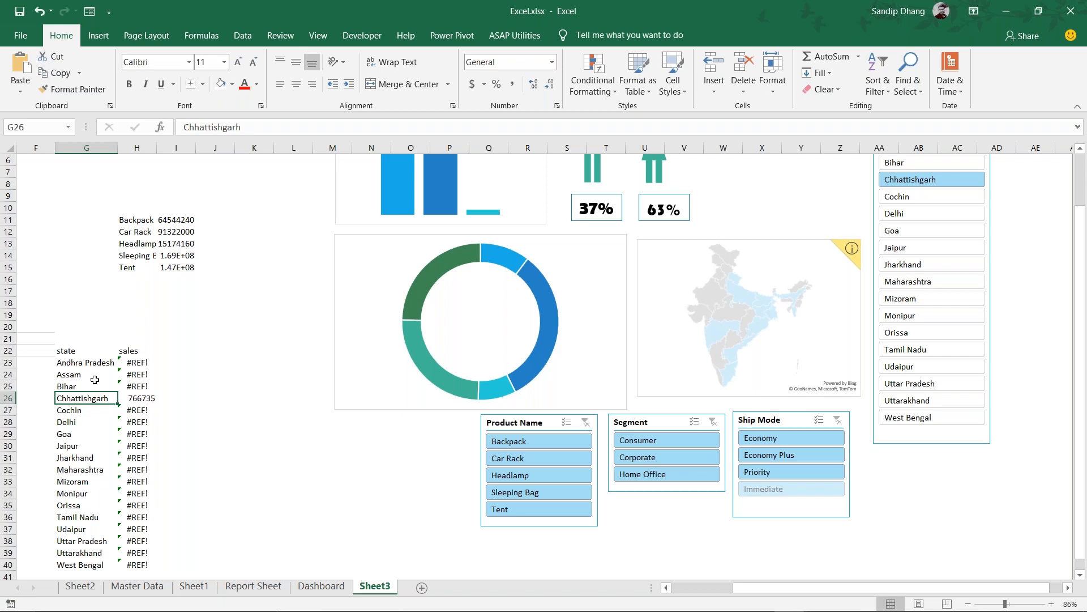
double_click(255, 125)
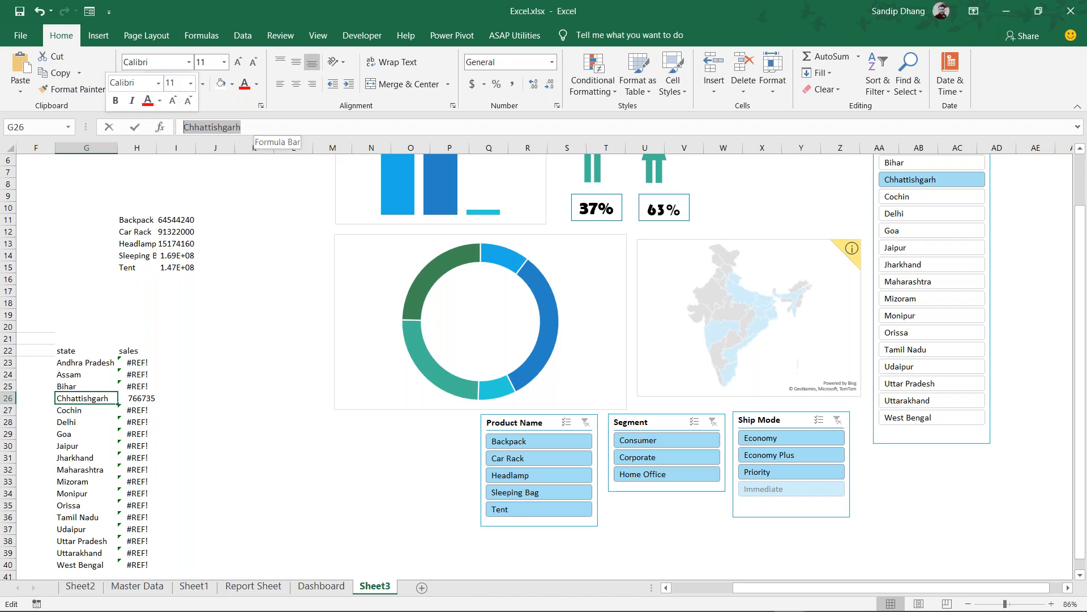
key(ctrl+v)
key(Return)
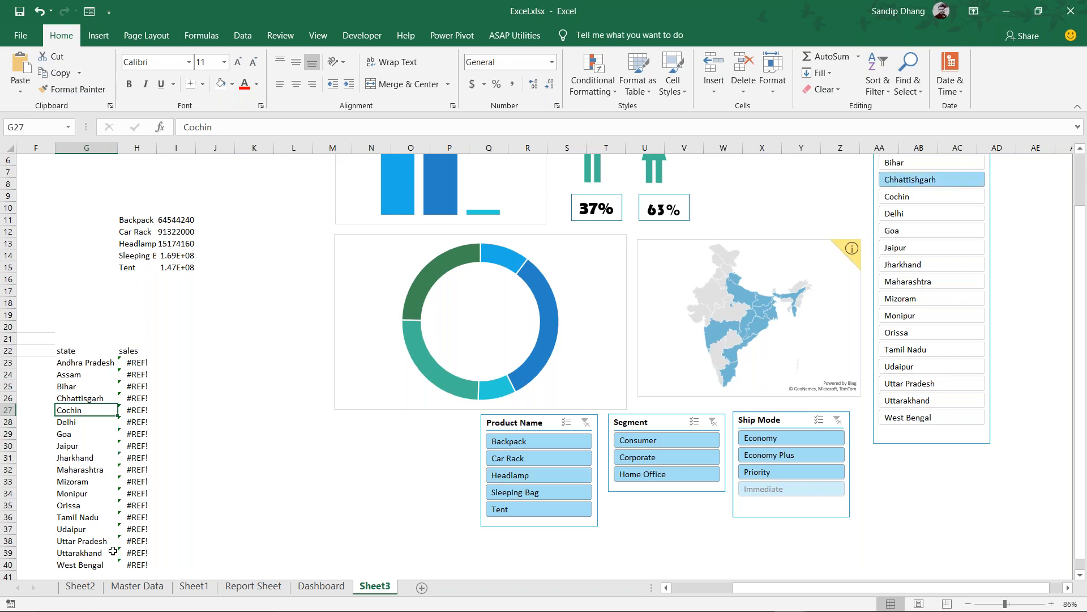
Put the spelling "Chhattishgarh" back in cell G26 of the state list
click(92, 400)
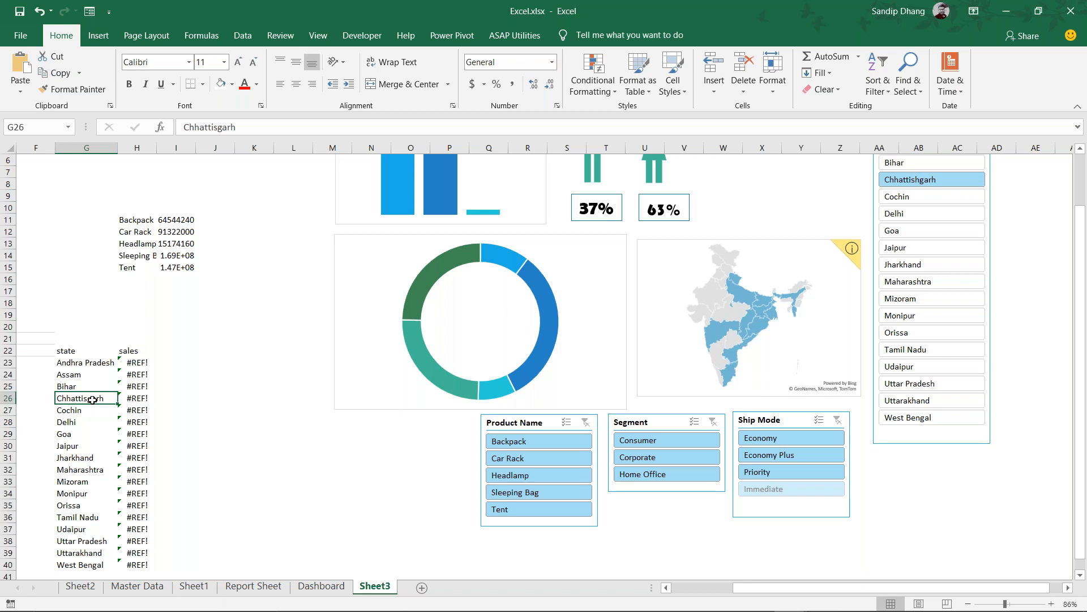
double_click(92, 400)
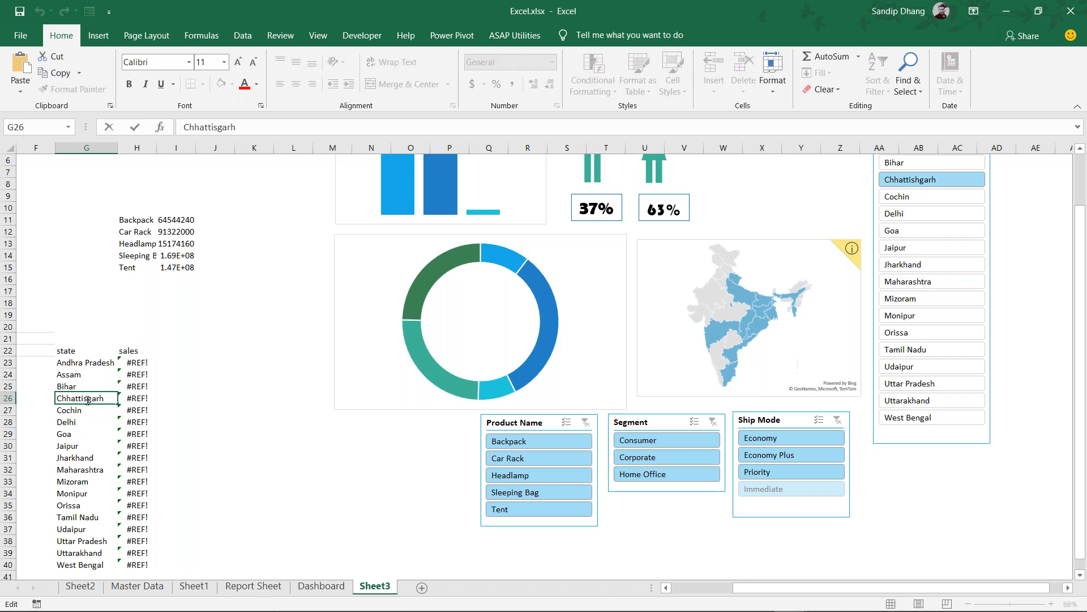
text(h)
key(Return)
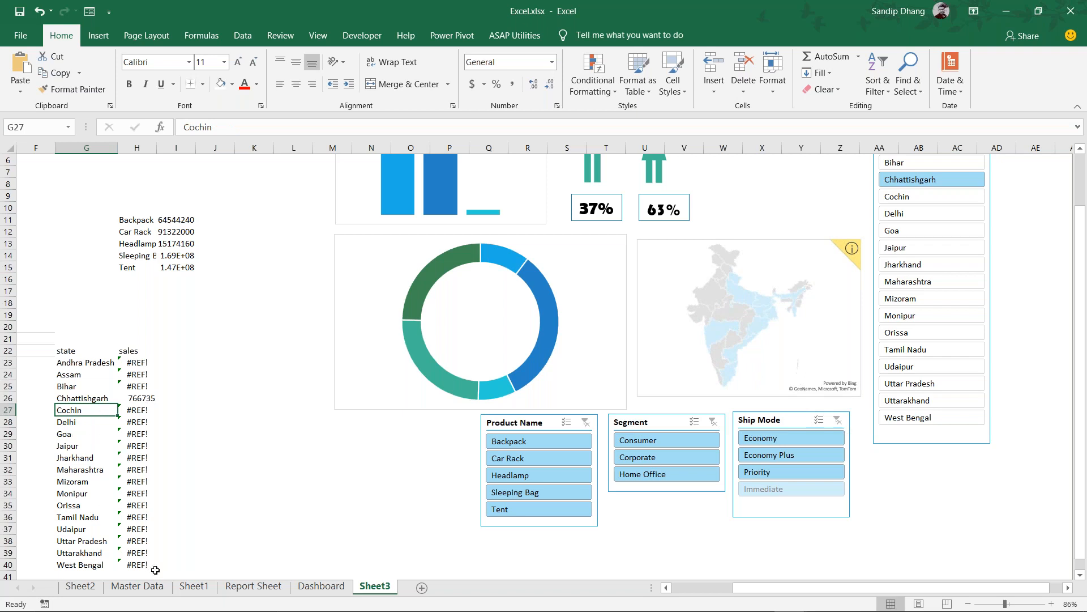
Replace every "Chhattishgarh" with "Chhattisgarh" in the State column of the Master Data sheet
click(138, 586)
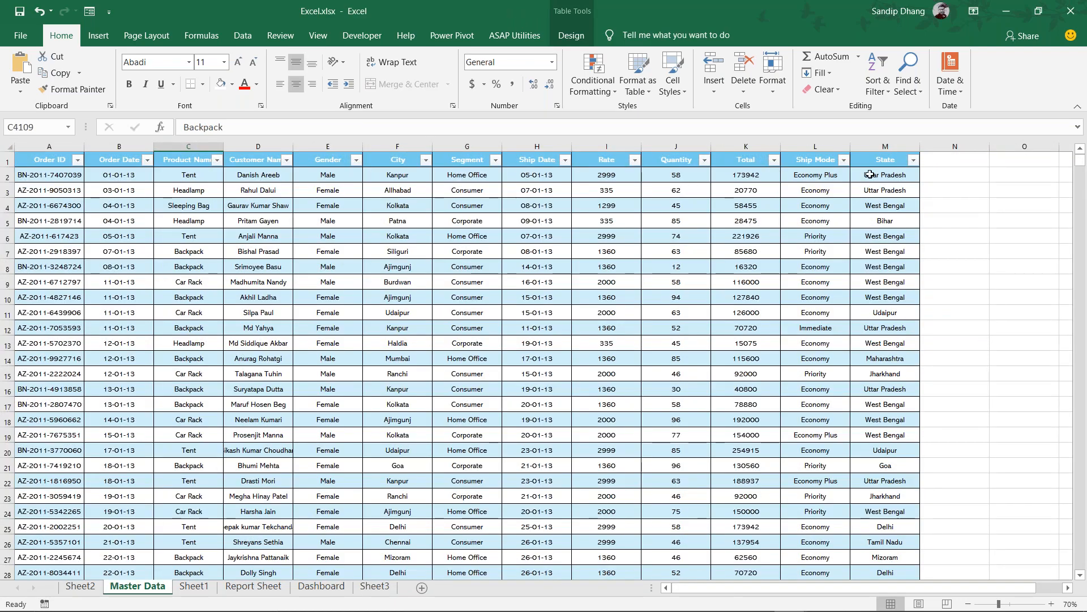
click(888, 174)
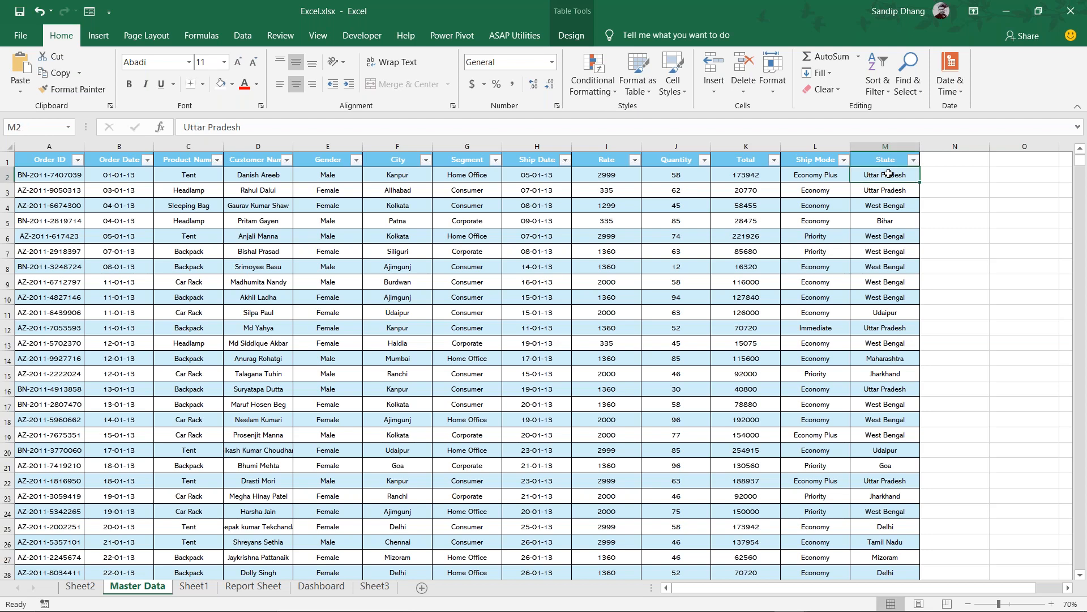
key(ctrl+shift+Down)
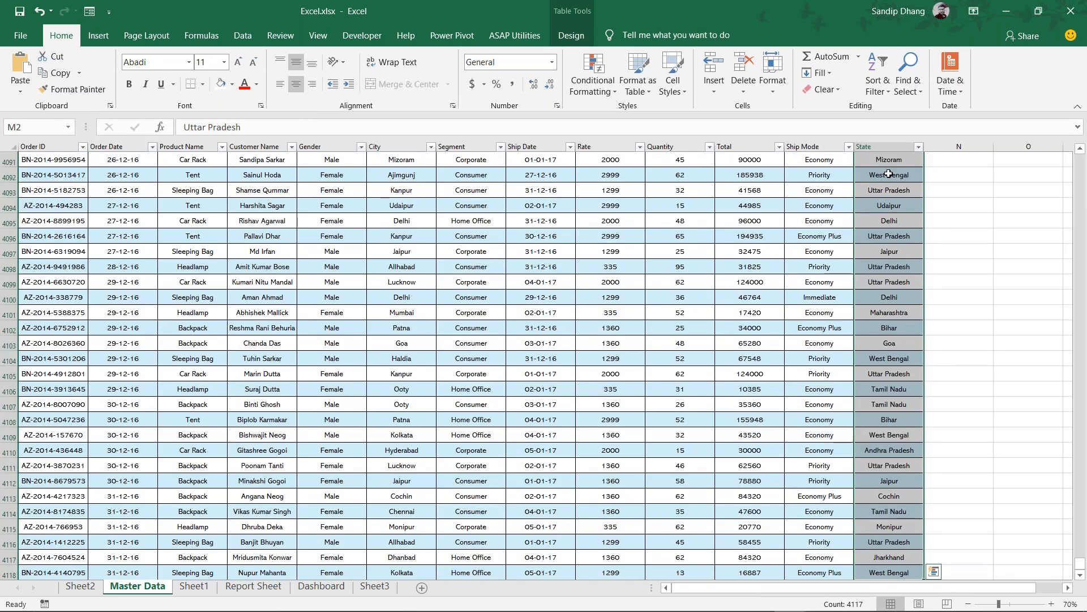
key(ctrl+f)
click(597, 259)
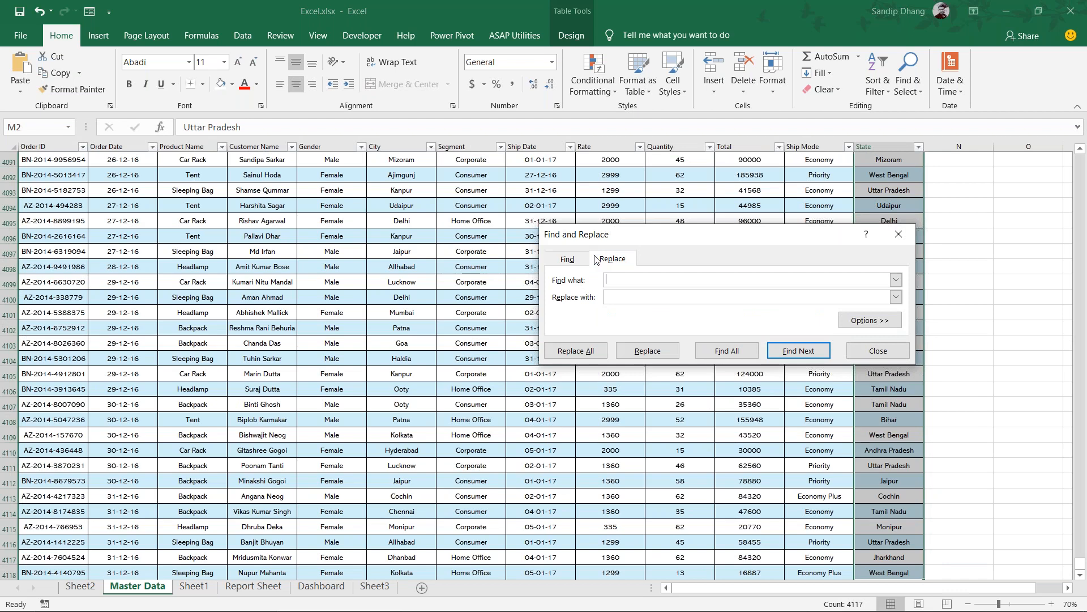
click(630, 299)
key(ctrl+v)
click(651, 281)
key(ctrl+v)
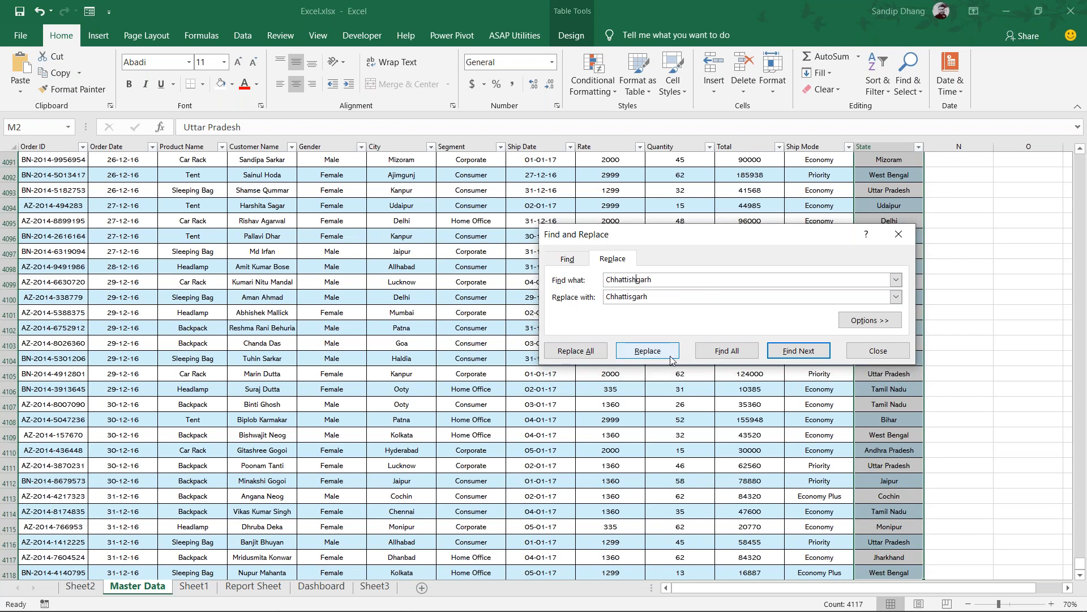
click(589, 355)
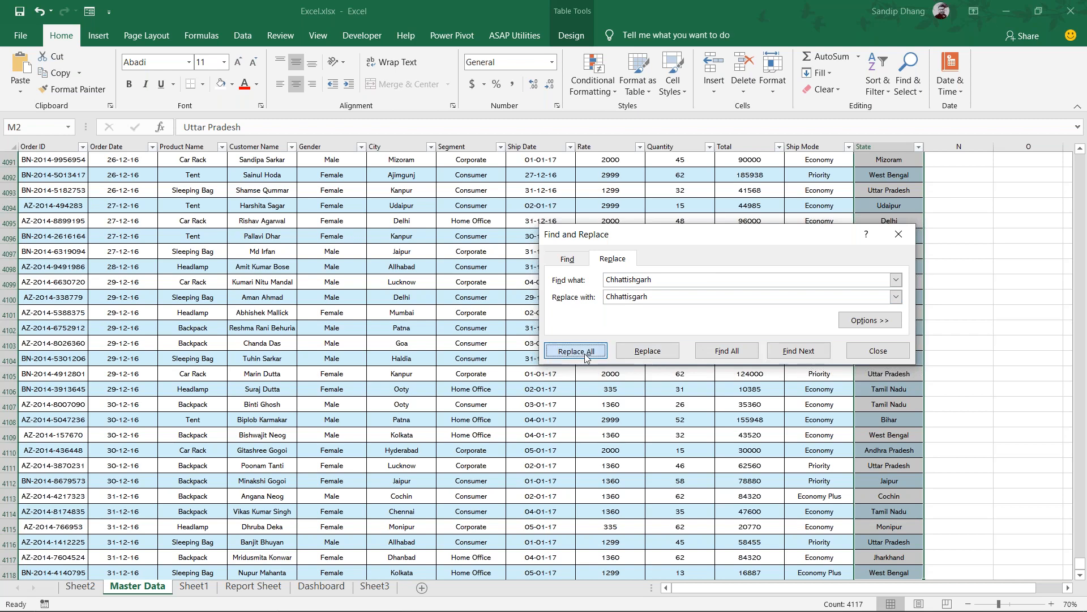
click(548, 352)
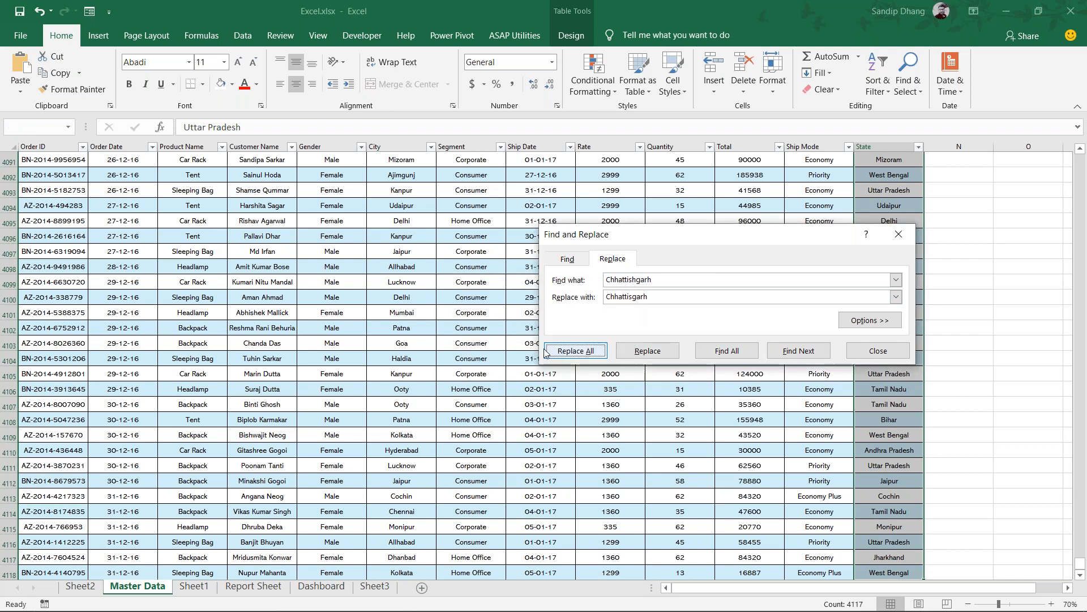
click(885, 351)
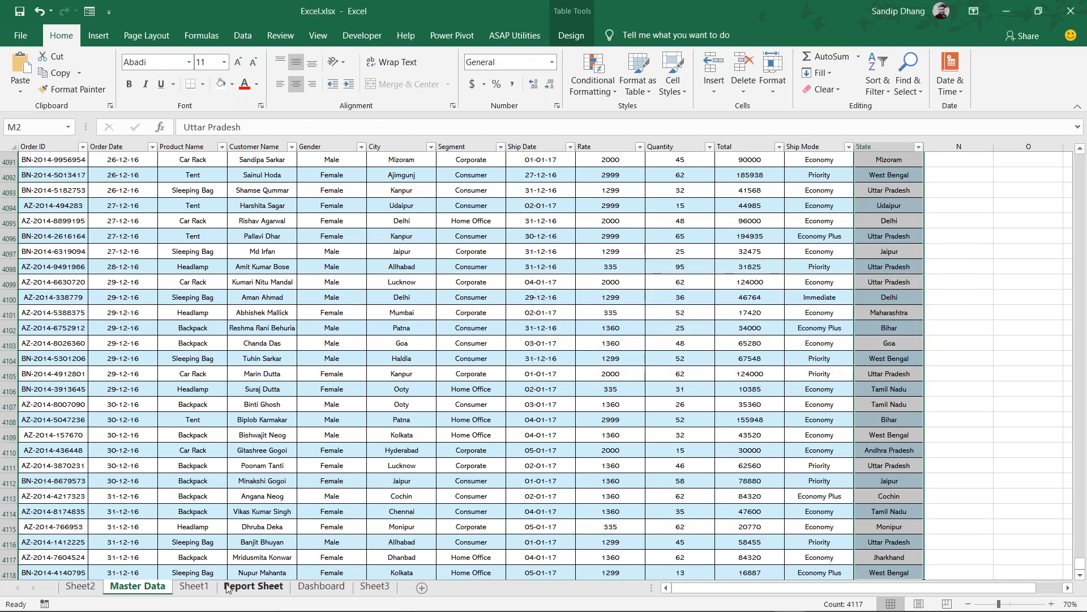
Return to Sheet3 and refresh all the pivot tables from the corrected data
click(375, 587)
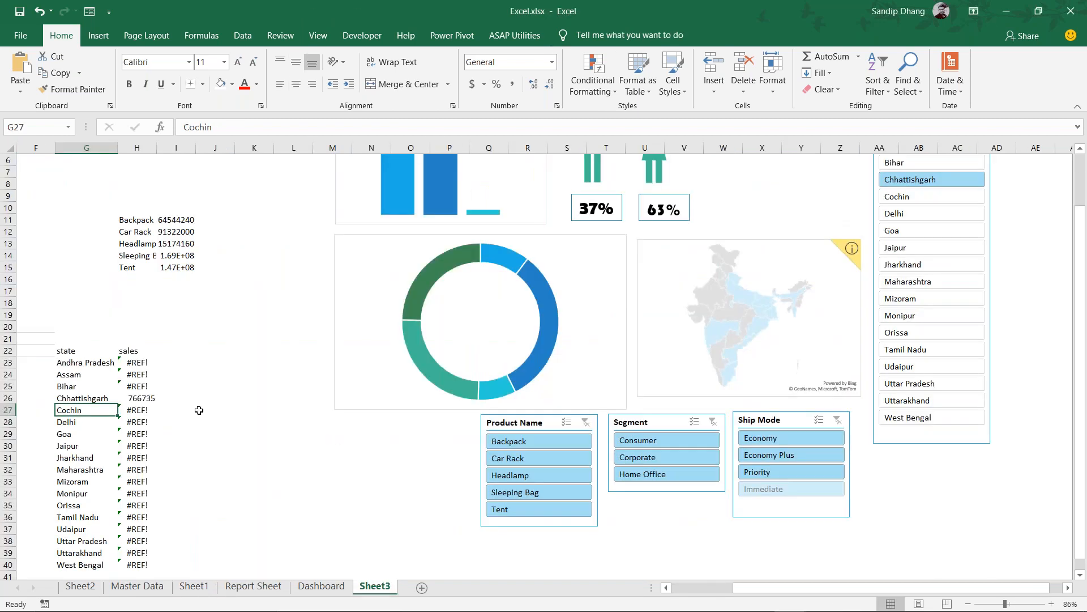
scroll(40, 413, left, 2)
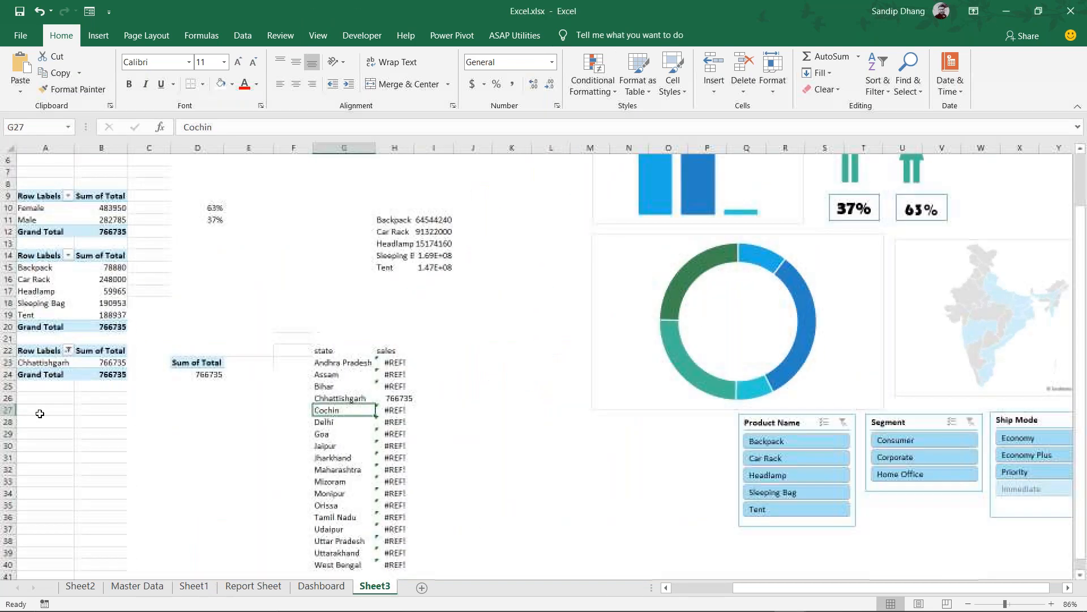
click(54, 364)
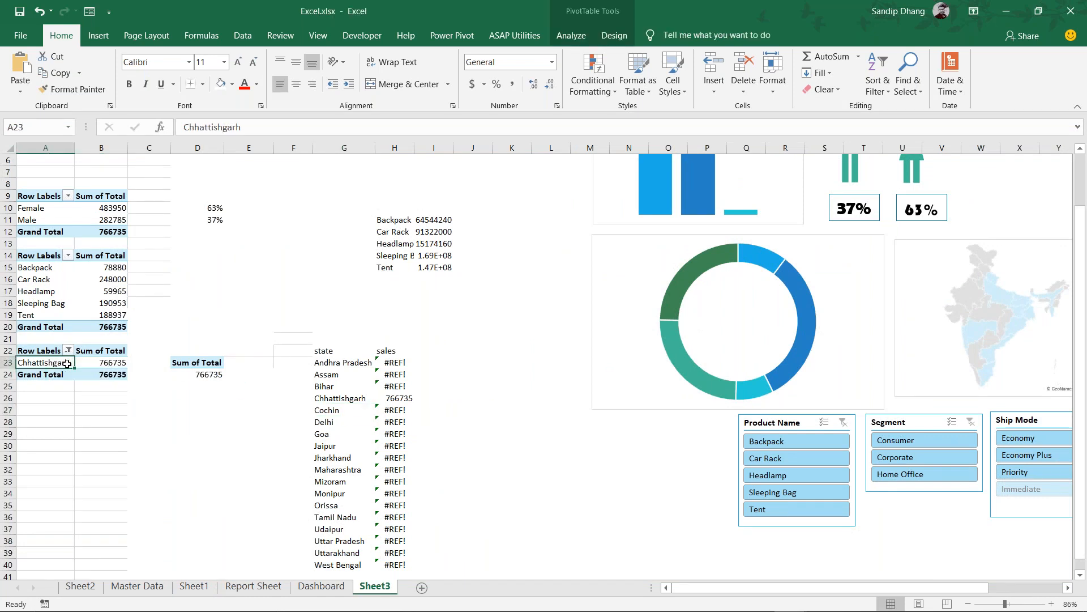
click(571, 35)
click(479, 86)
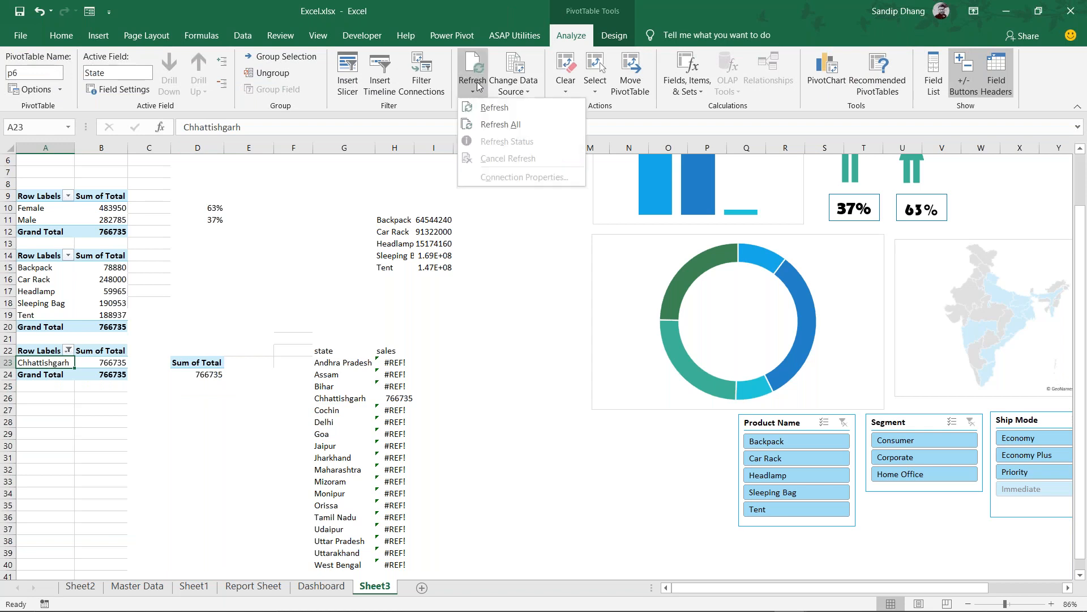
click(496, 124)
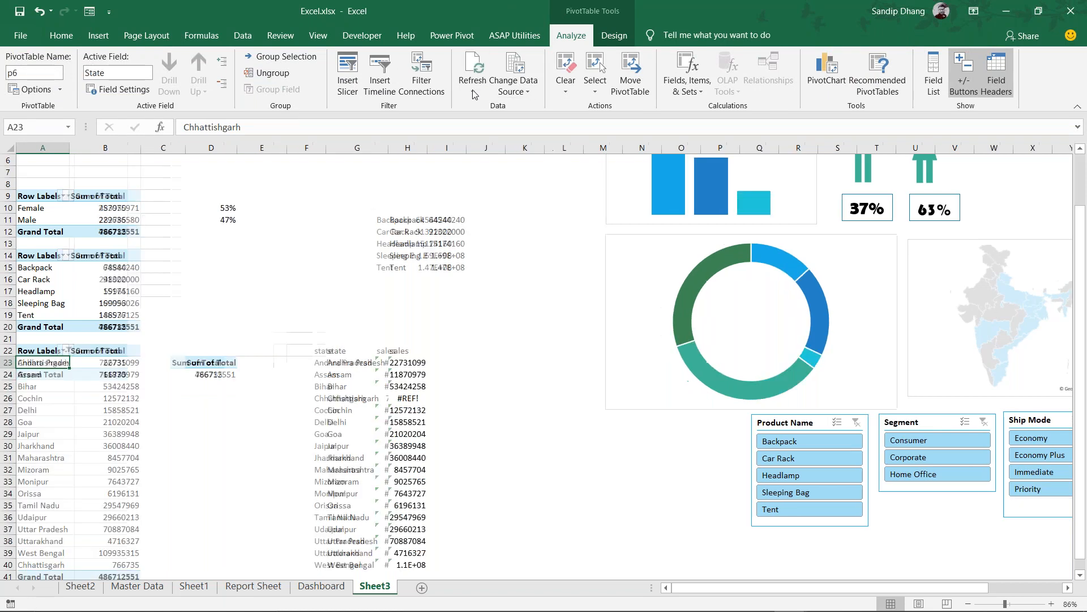
Check the state's spelling in the refreshed pivot table and correct cell G26 to "Chhattisgarh"
scroll(693, 403, right, 3)
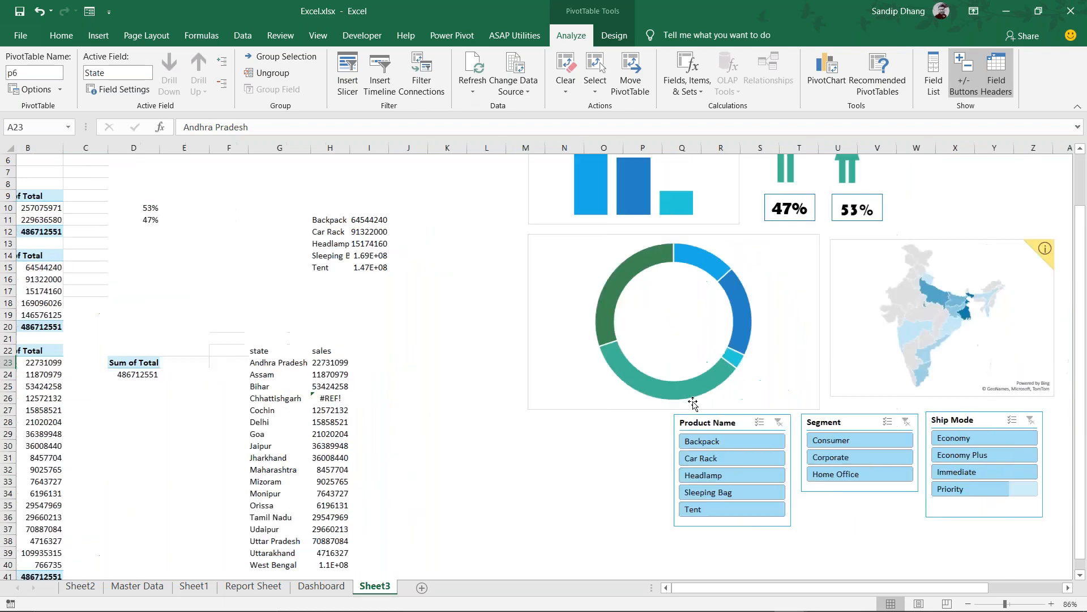
scroll(244, 404, left, 1)
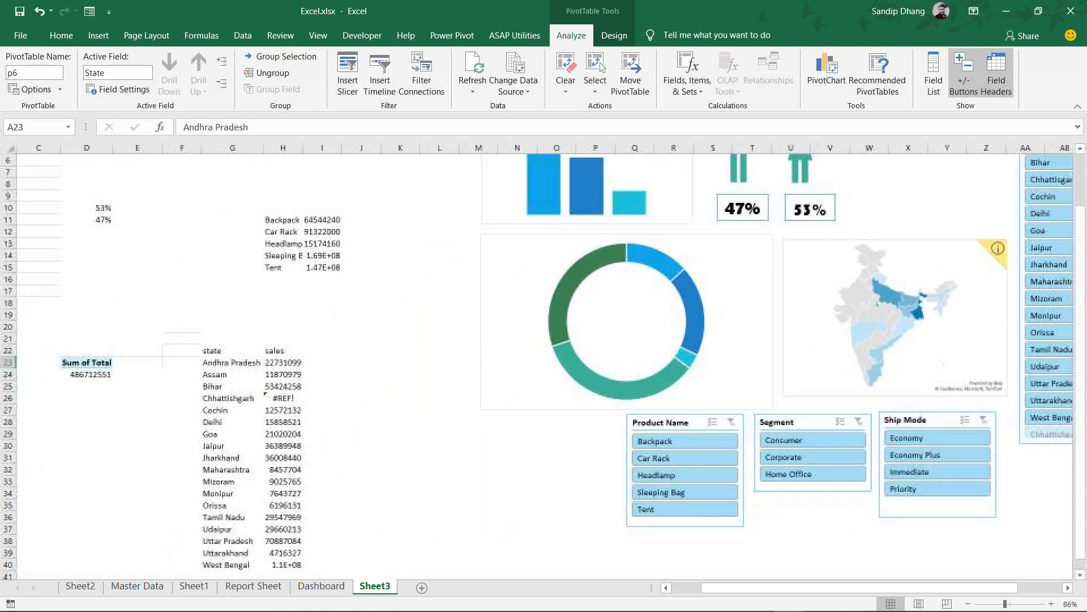
scroll(226, 405, left, 2)
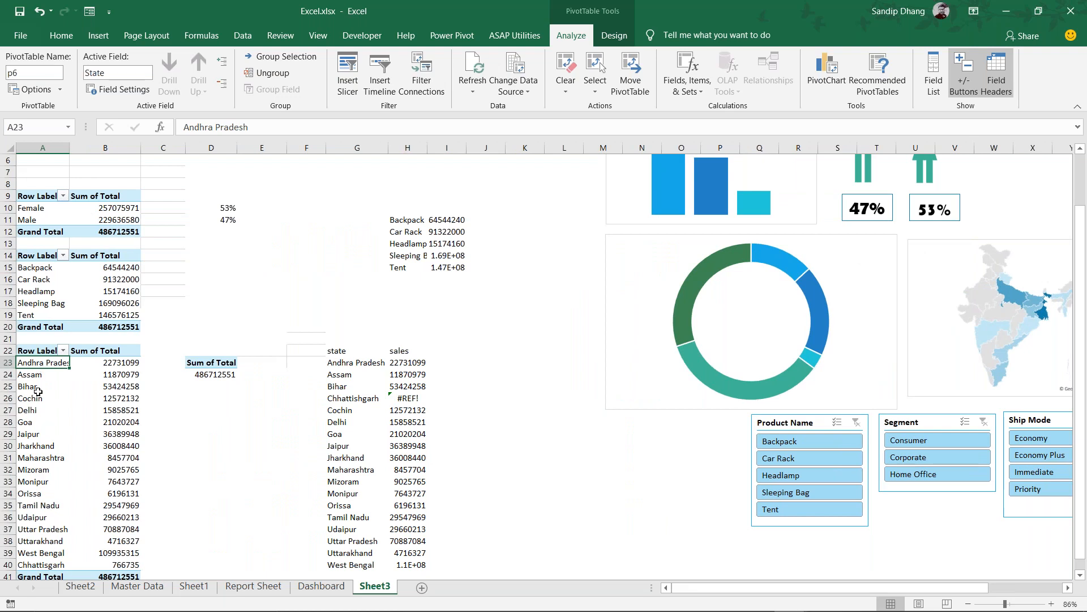
click(53, 567)
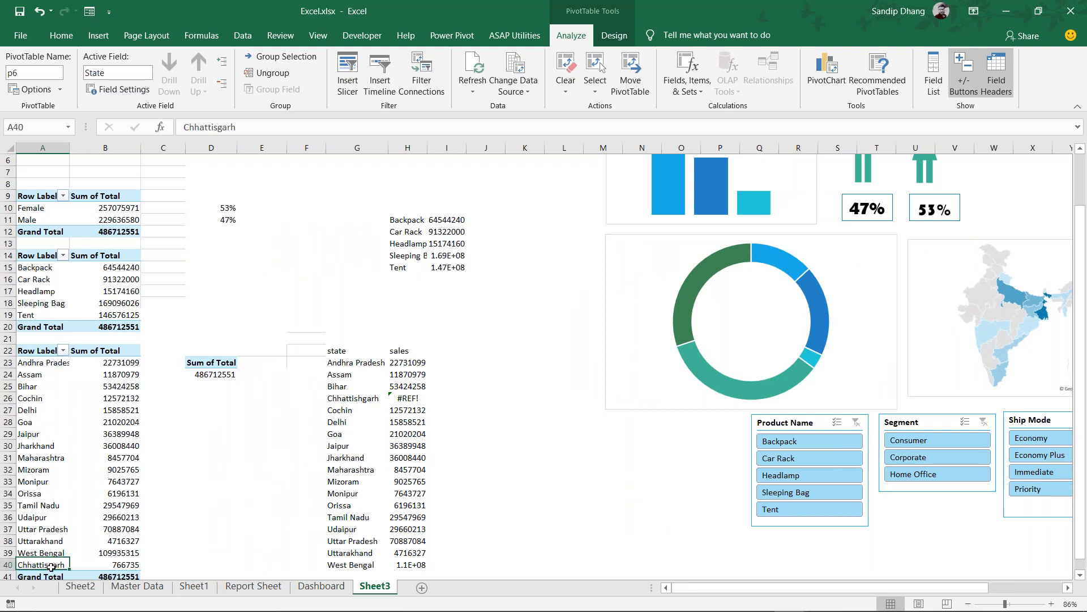
double_click(362, 399)
key(BackSpace)
key(Return)
Filter the dashboard to the state Chhattisgarh, and read and dismiss the map's plotting notice
scroll(540, 302, right, 5)
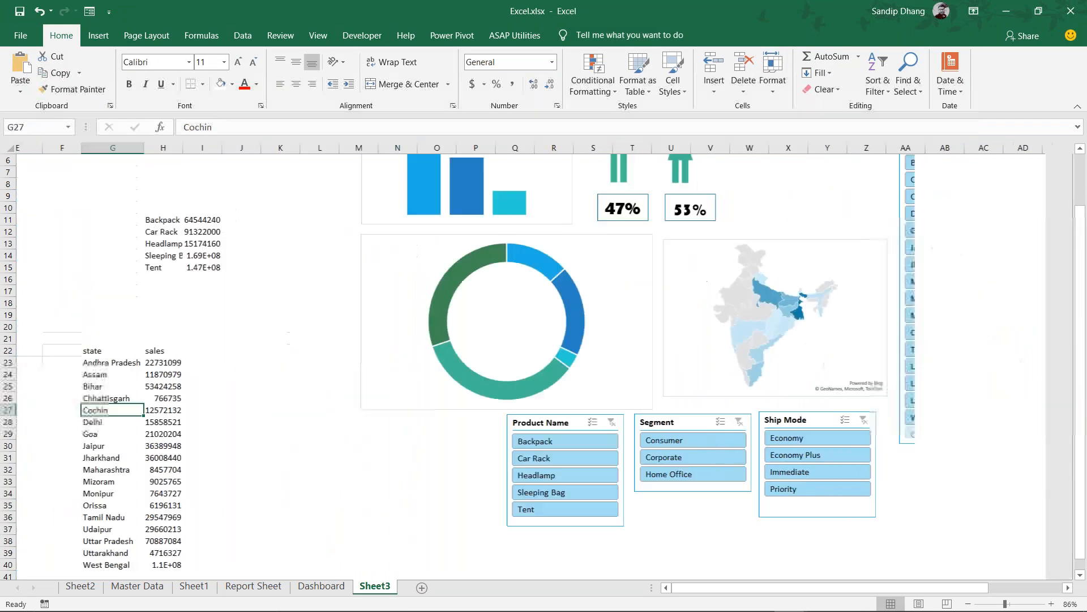
scroll(820, 216, up, 2)
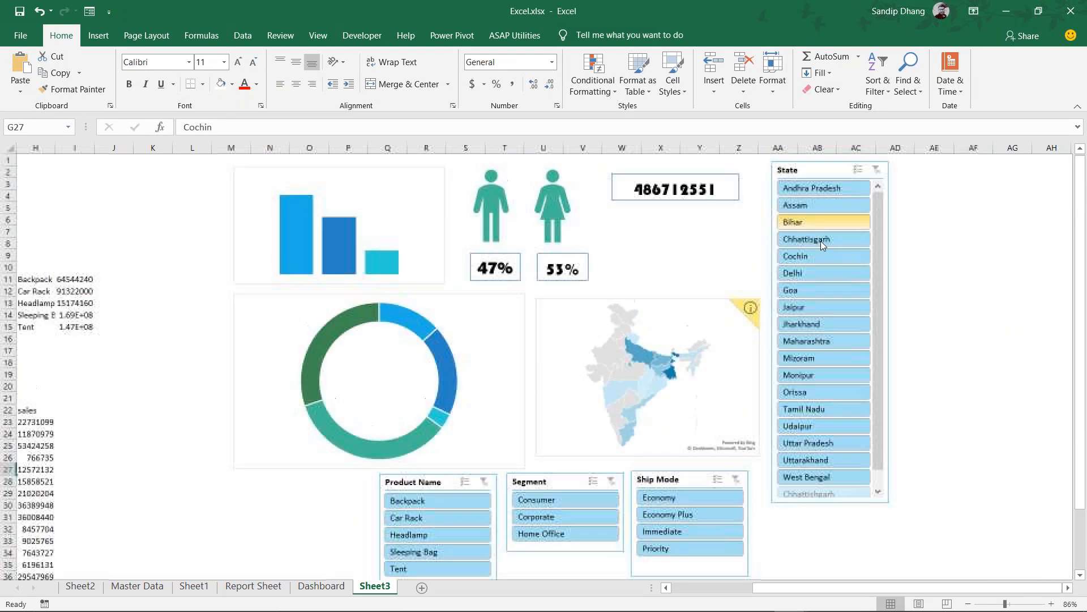
click(830, 238)
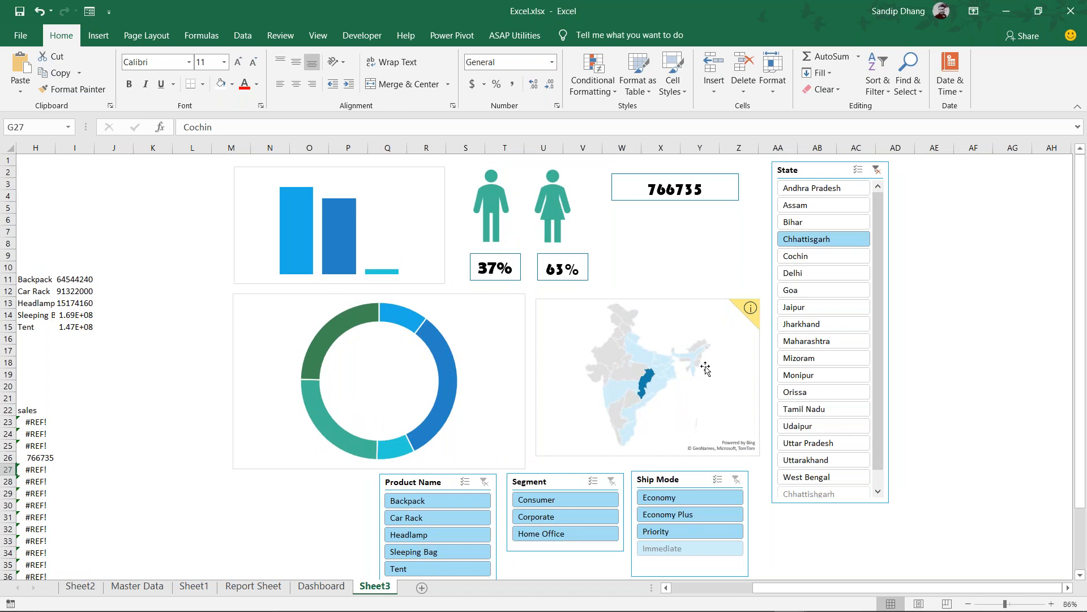
click(753, 311)
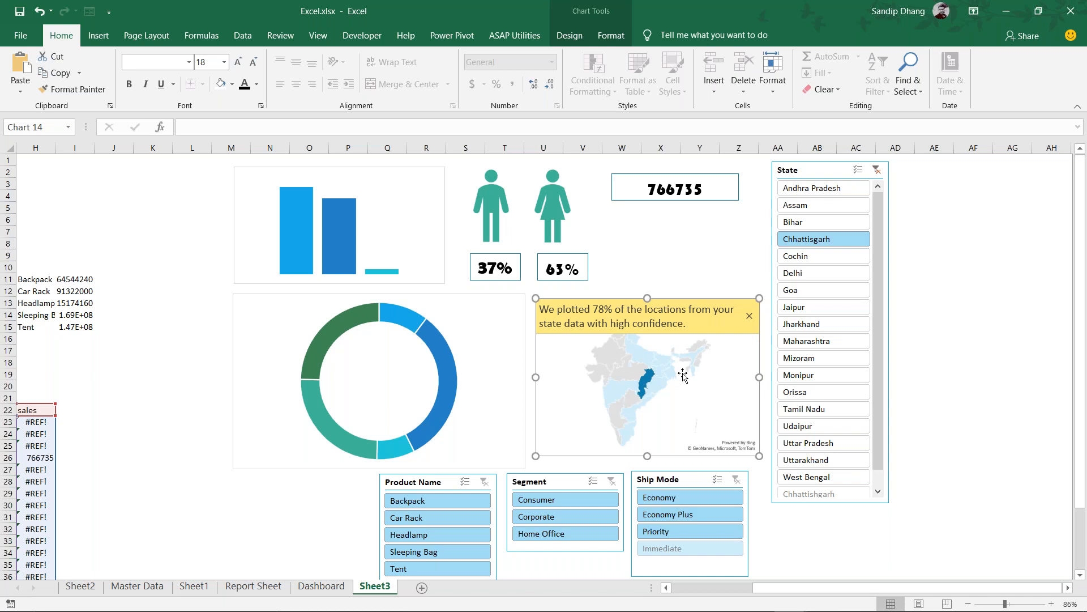
click(750, 317)
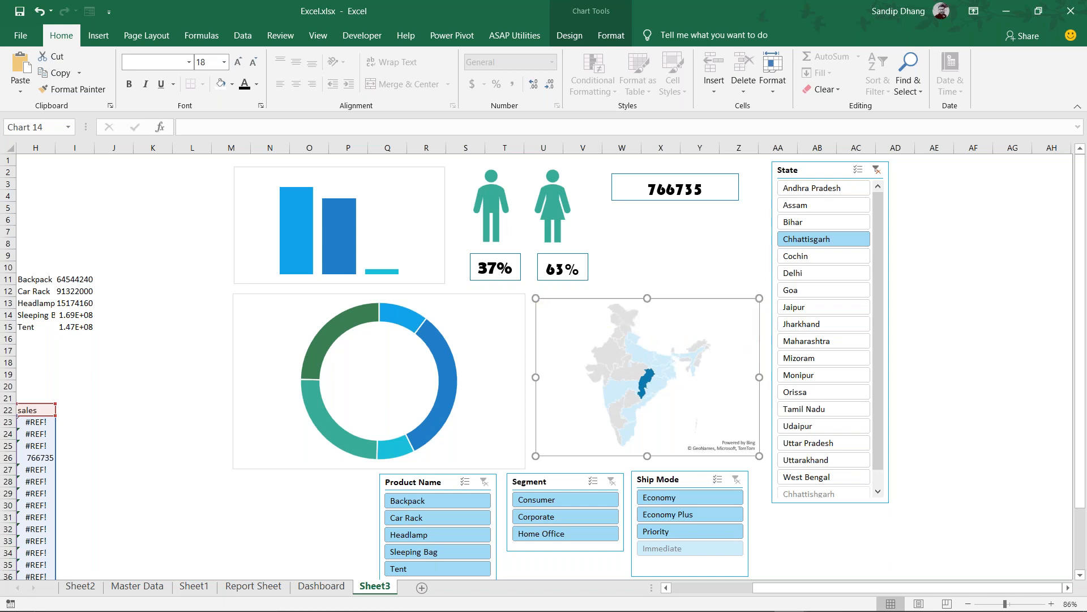
Test the map with the State slicer on Andhra Pradesh, Bihar, Chhattisgarh, Cochin and Jharkhand, ending on Maharashtra
click(815, 192)
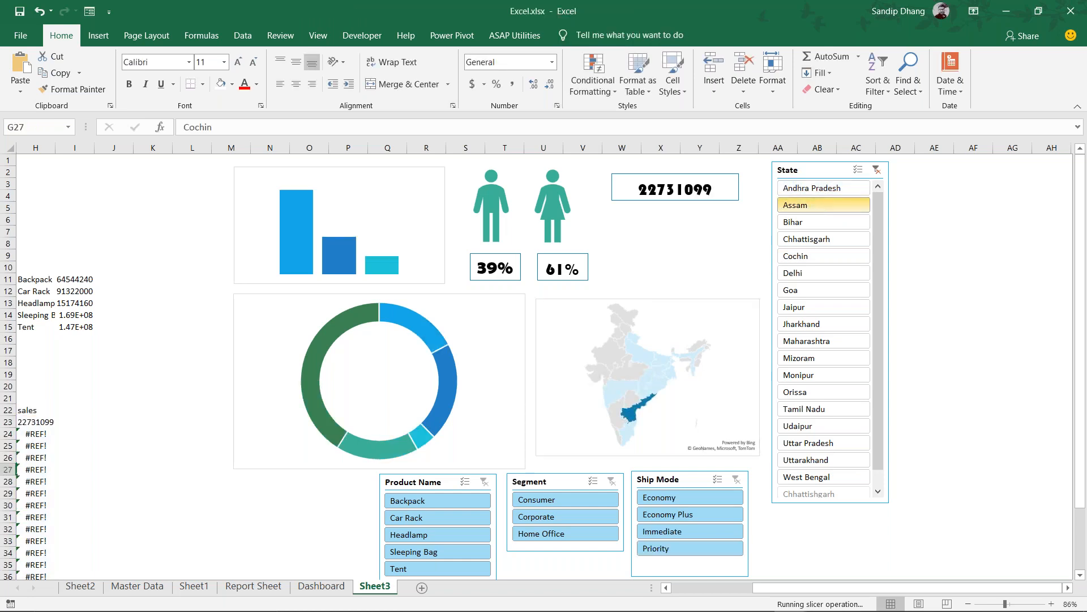
click(817, 223)
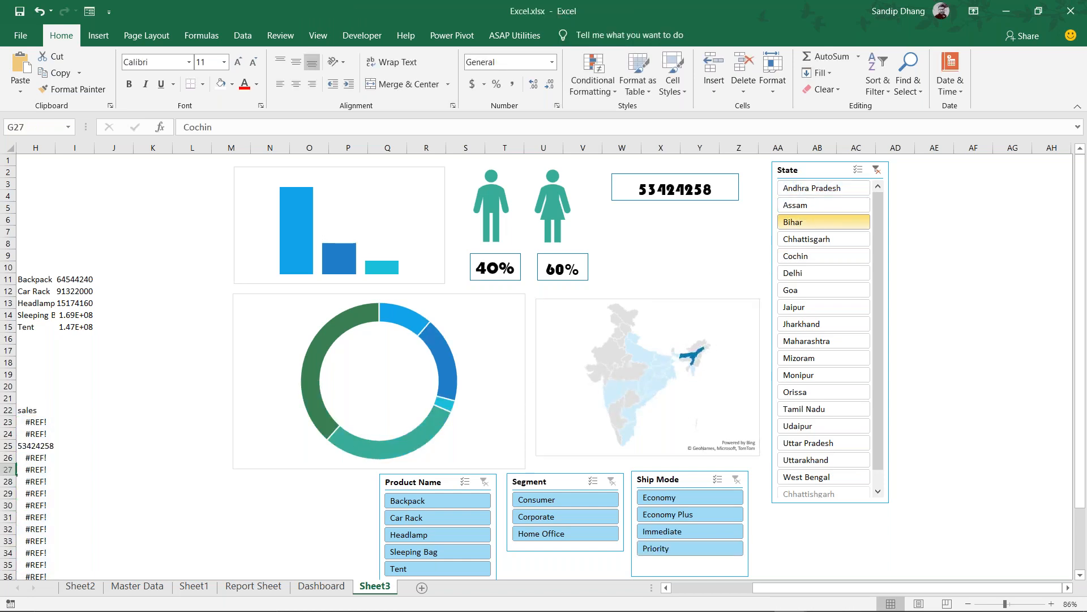
click(818, 239)
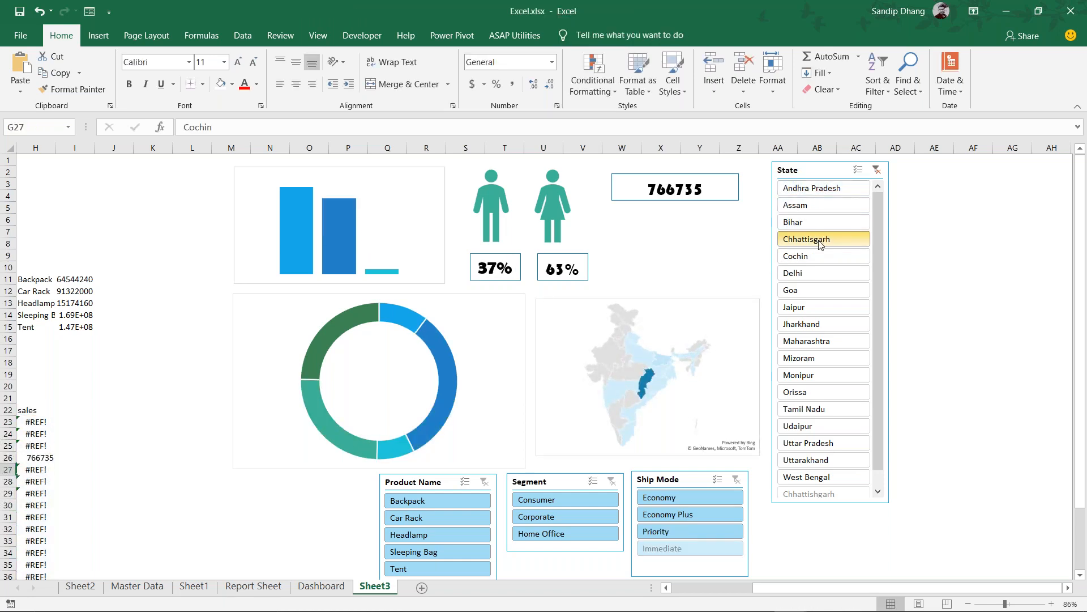
click(819, 258)
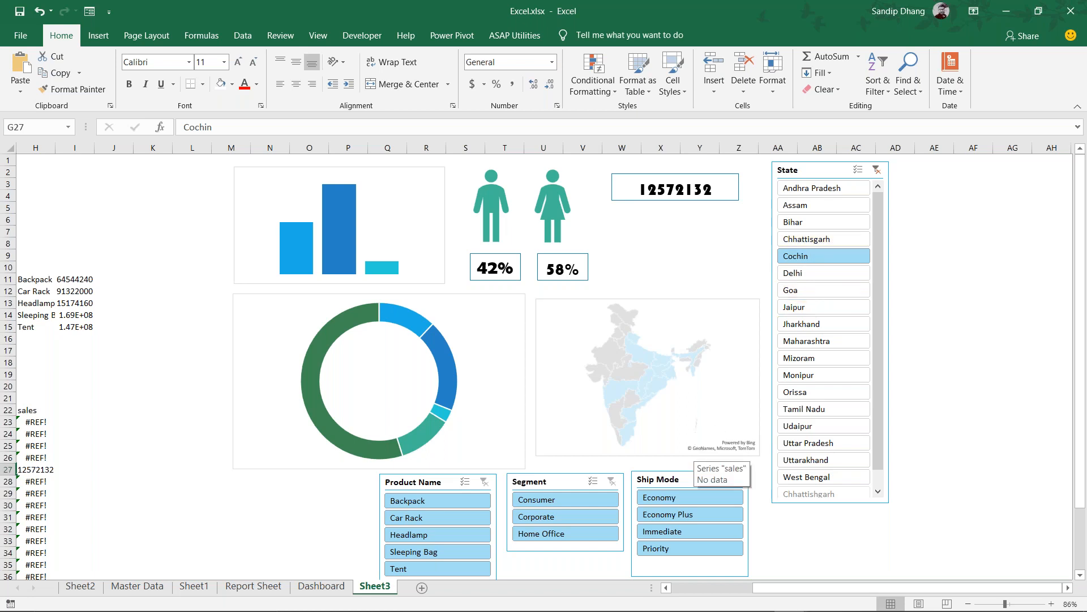
scroll(736, 397, down, 1)
click(818, 277)
click(817, 295)
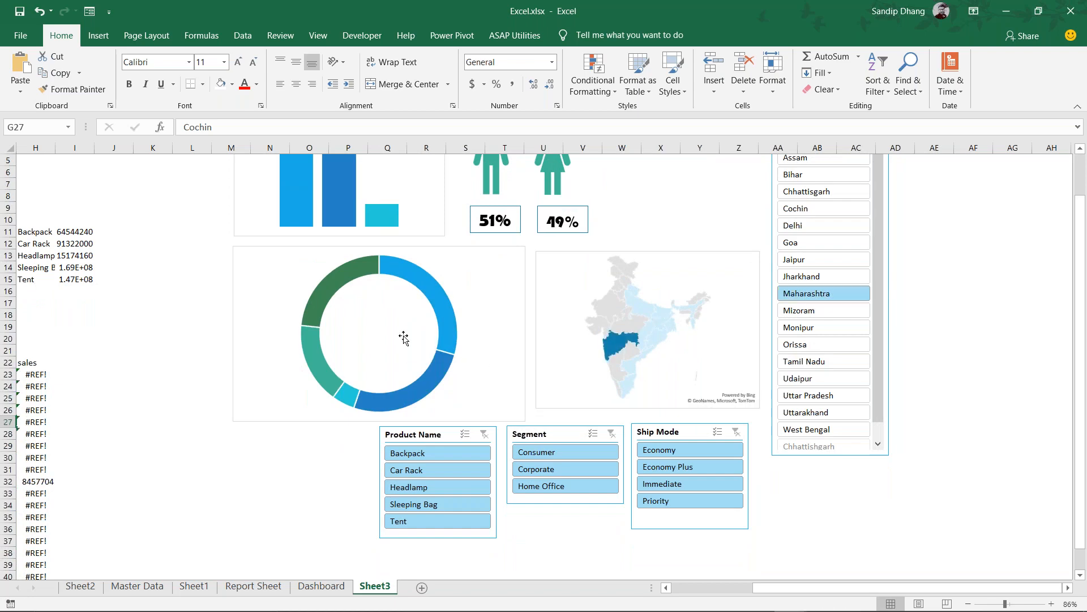
scroll(404, 336, right, 1)
scroll(403, 336, up, 2)
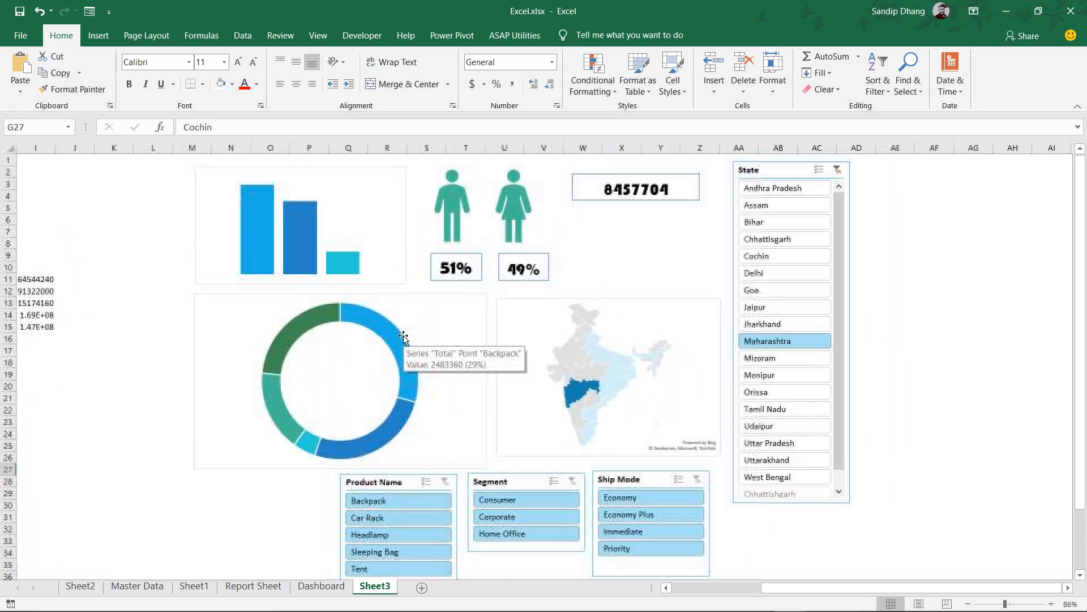
scroll(403, 336, right, 3)
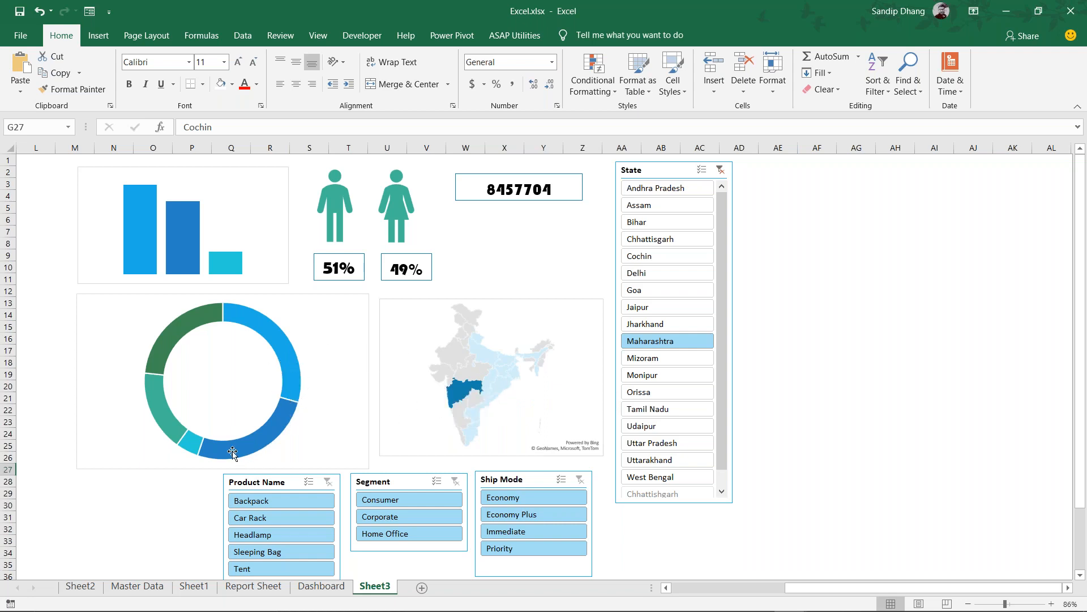
Examine the records at the end of the Master Data table and return to the dashboard on Sheet3
mouse_move(232, 452)
scroll(232, 452, left, 3)
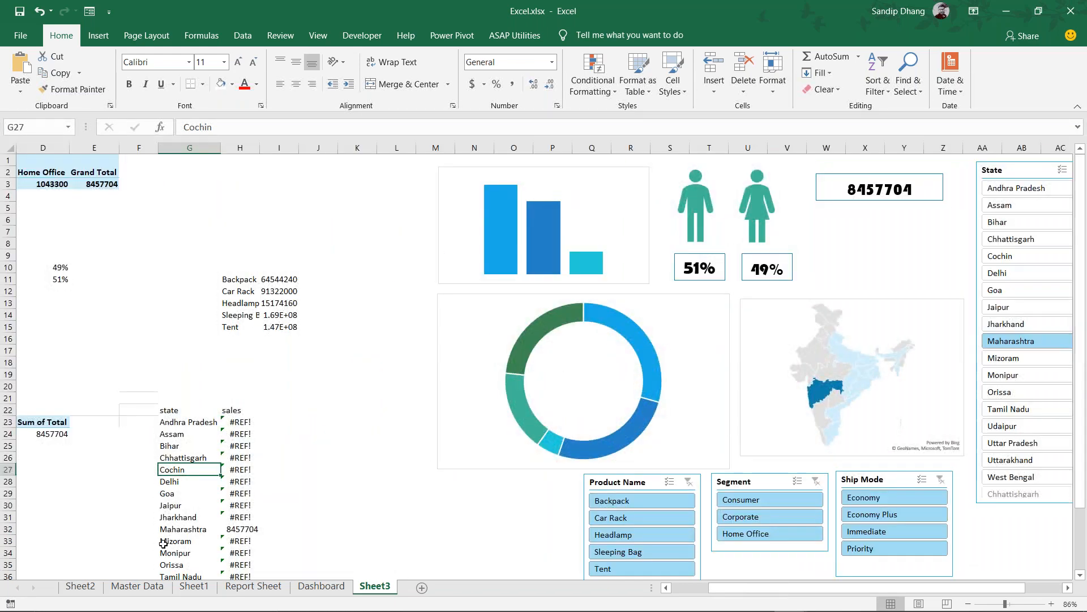
click(152, 587)
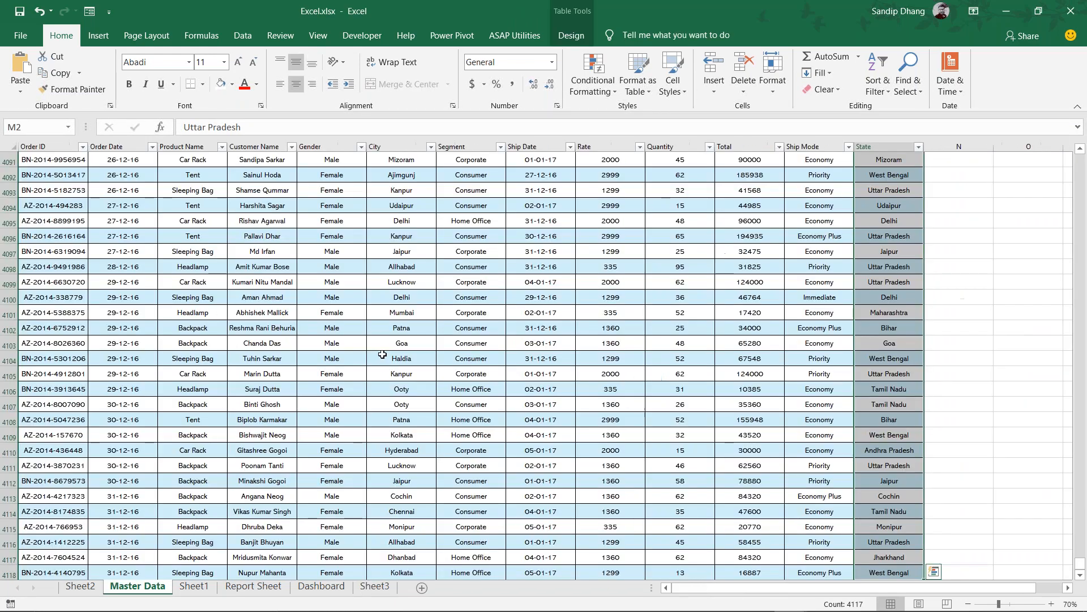
scroll(382, 354, up, 15)
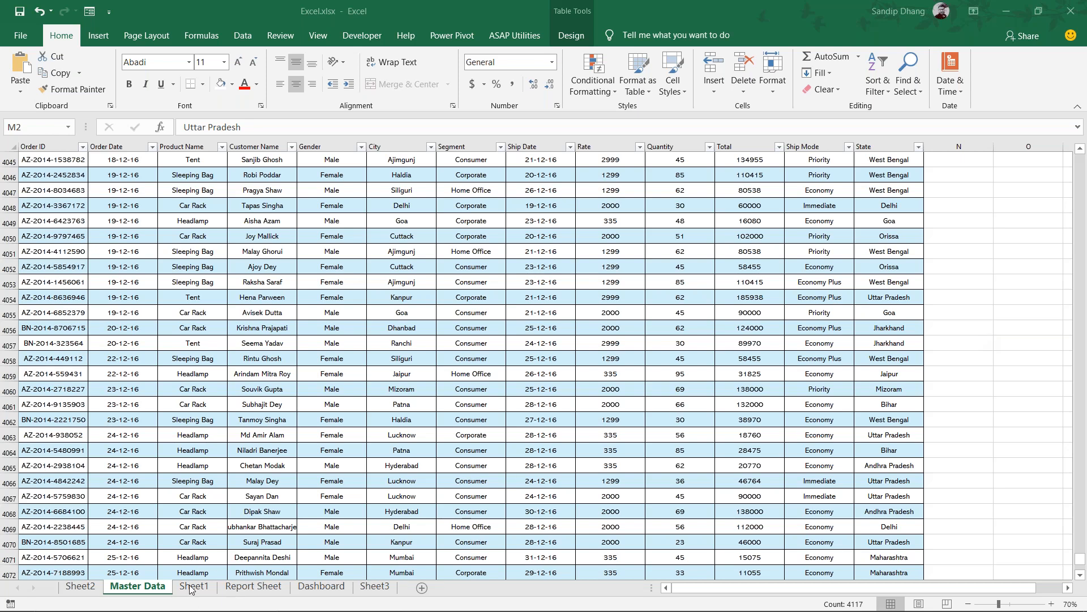
click(386, 592)
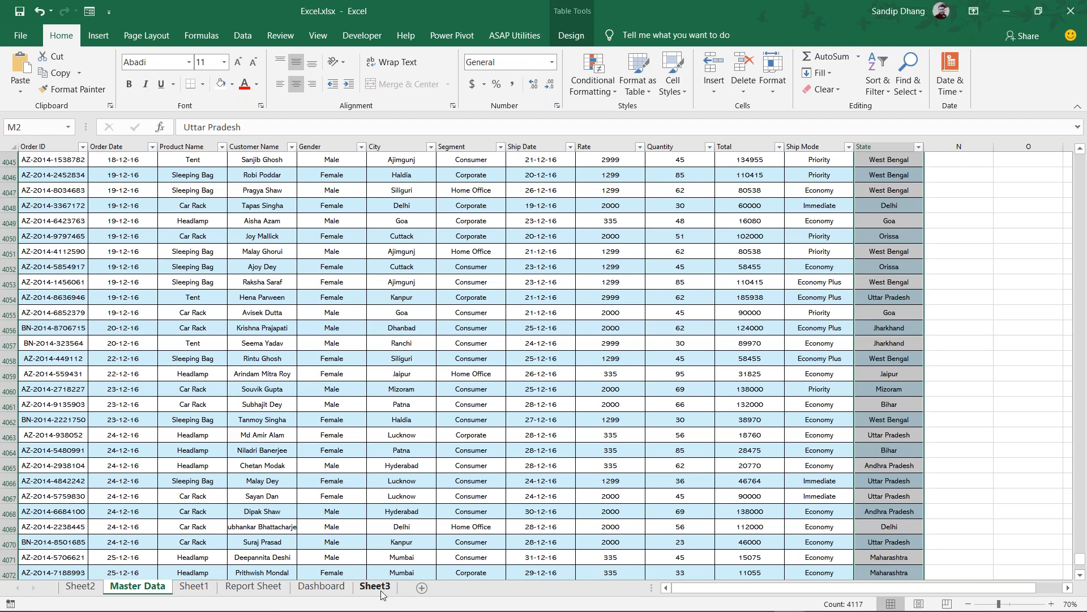
click(383, 592)
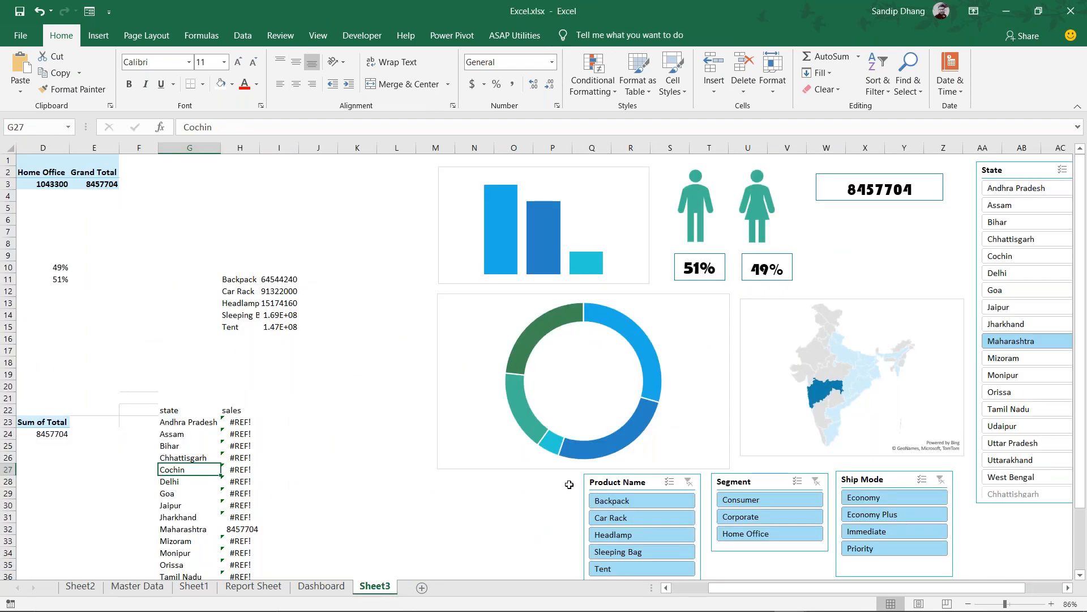
scroll(569, 484, right, 5)
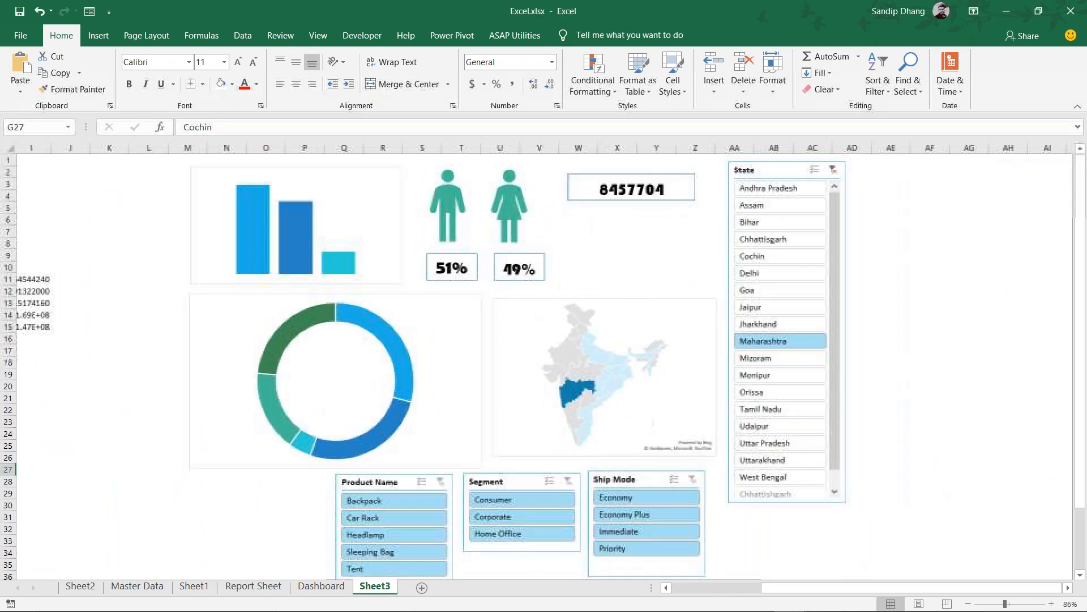
scroll(569, 485, right, 3)
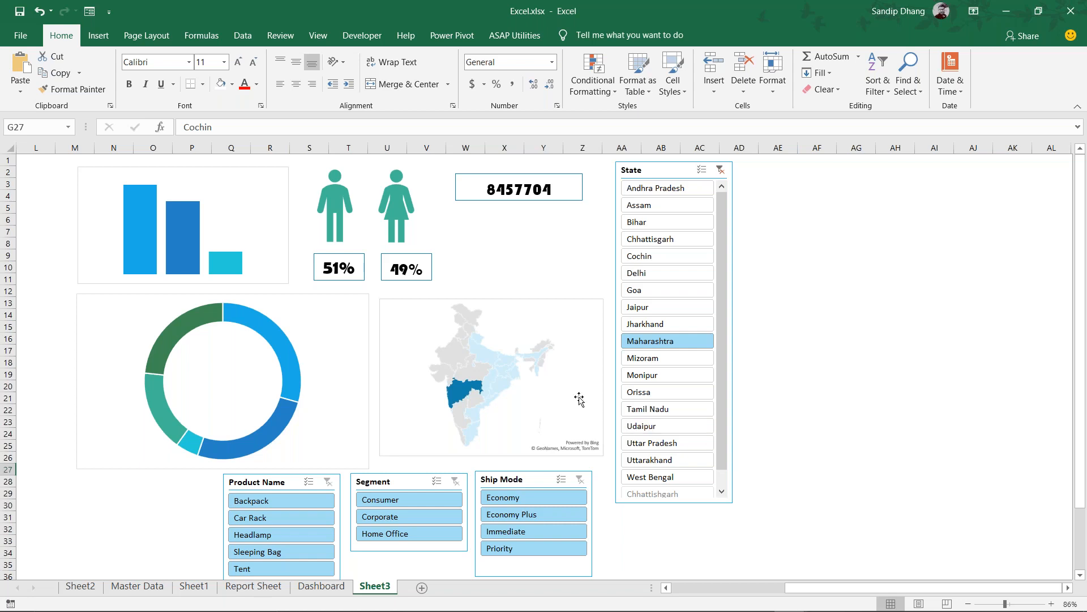
mouse_move(535, 355)
click(811, 376)
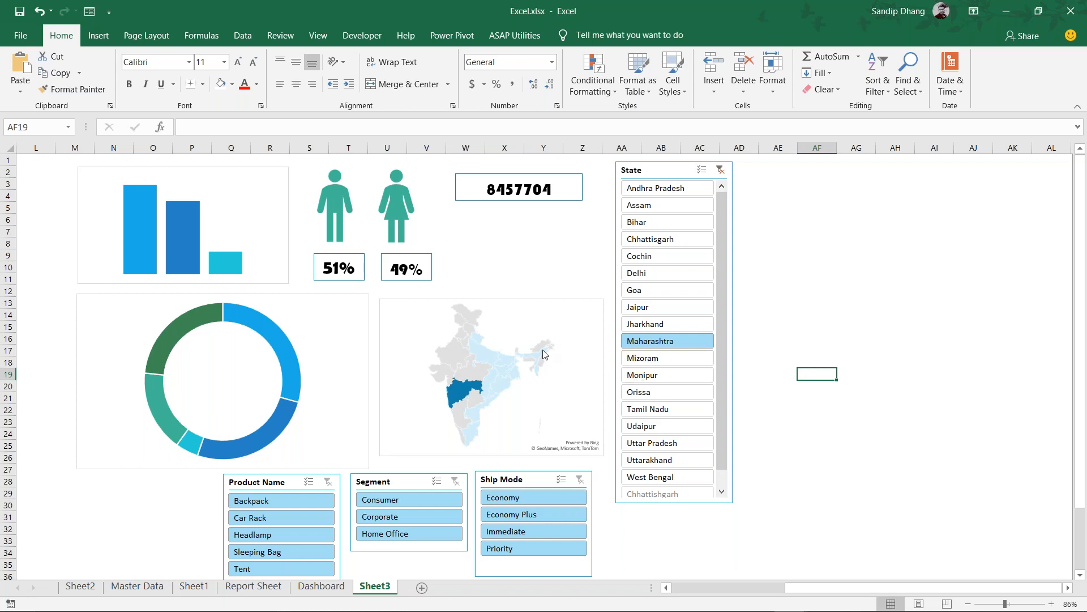
click(566, 332)
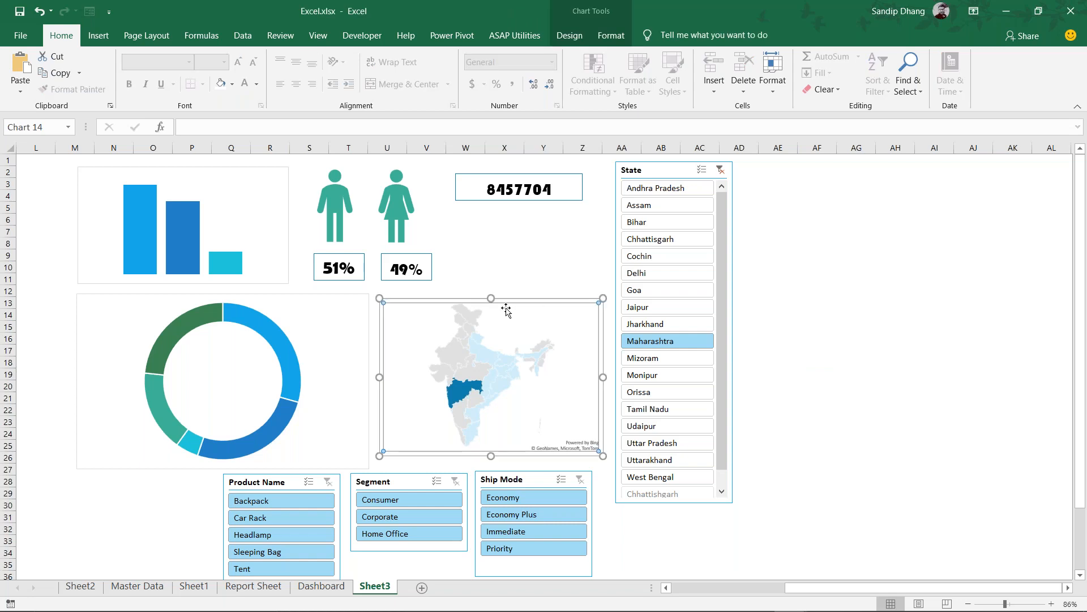
click(399, 216)
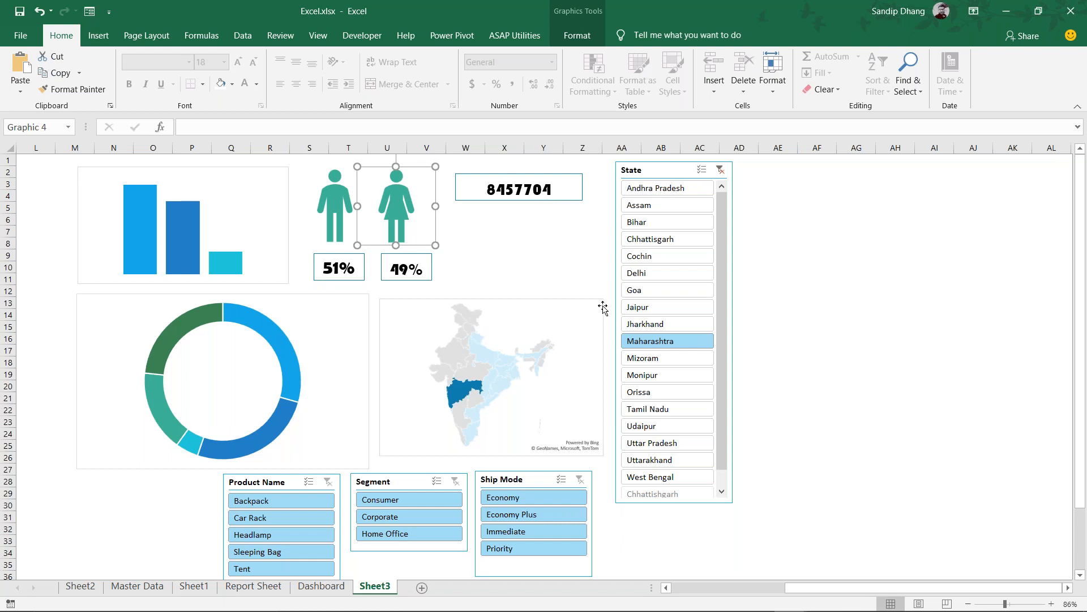
click(492, 362)
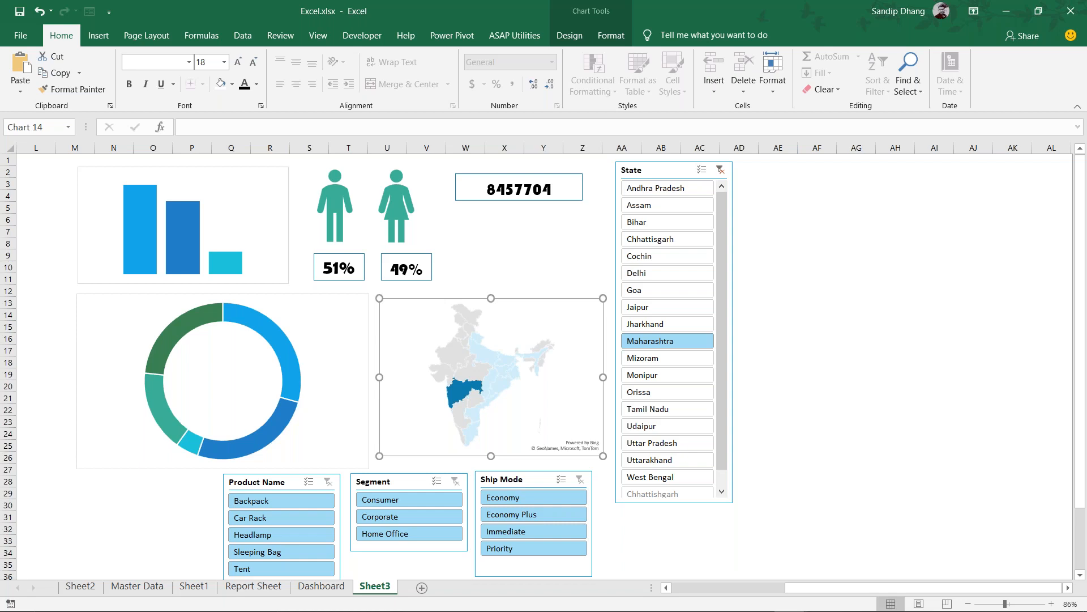
Look through the earlier order records and their State entries on Master Data, and go back to Sheet3 with the map deselected
click(139, 586)
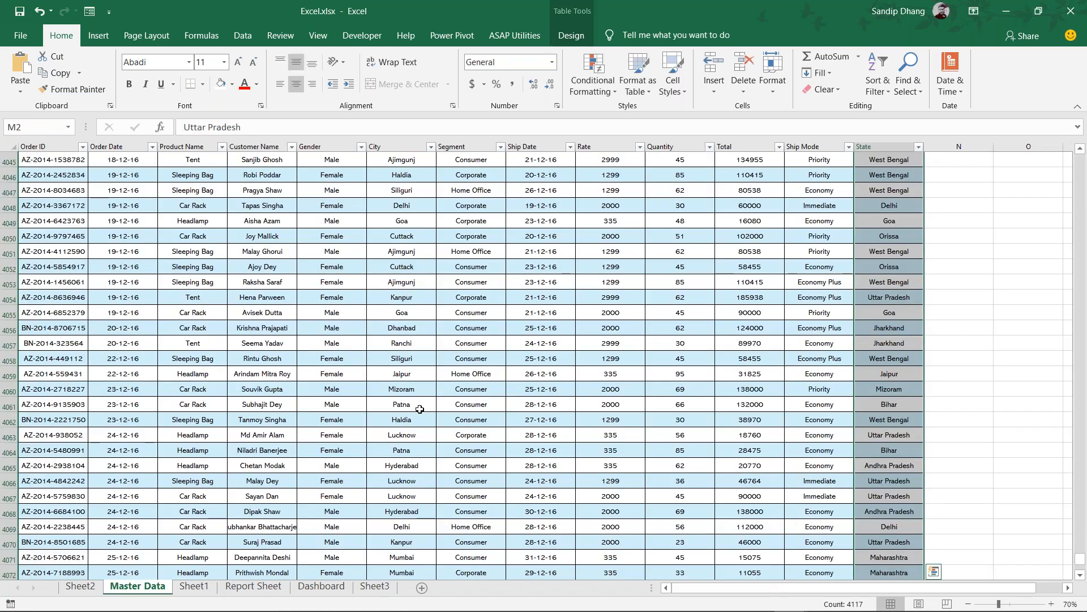
scroll(420, 409, down, 1)
scroll(419, 409, up, 20)
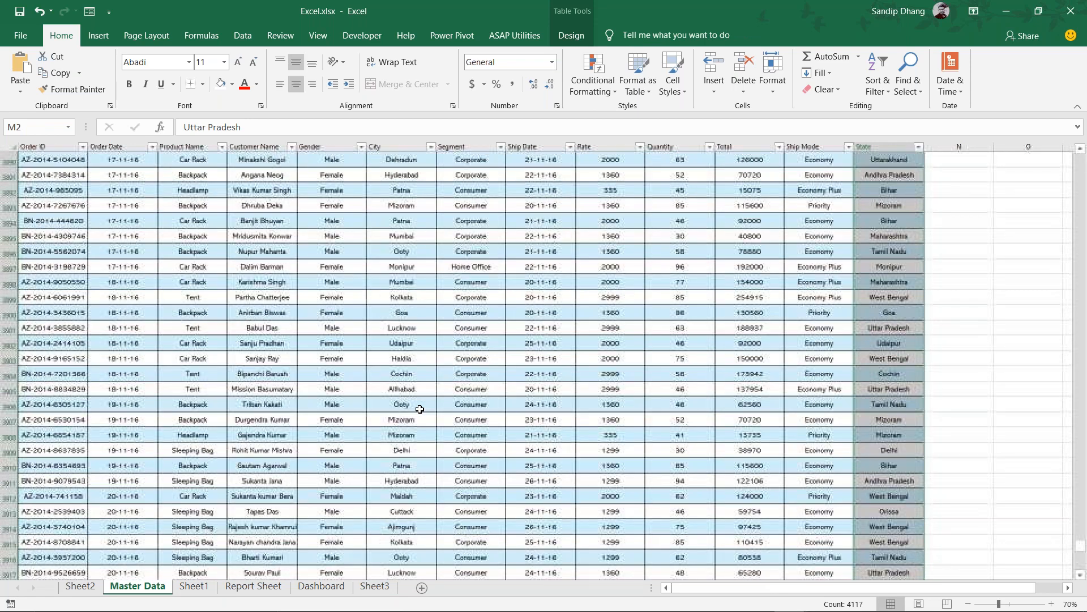
scroll(420, 408, up, 20)
scroll(419, 409, right, 1)
scroll(420, 409, right, 5)
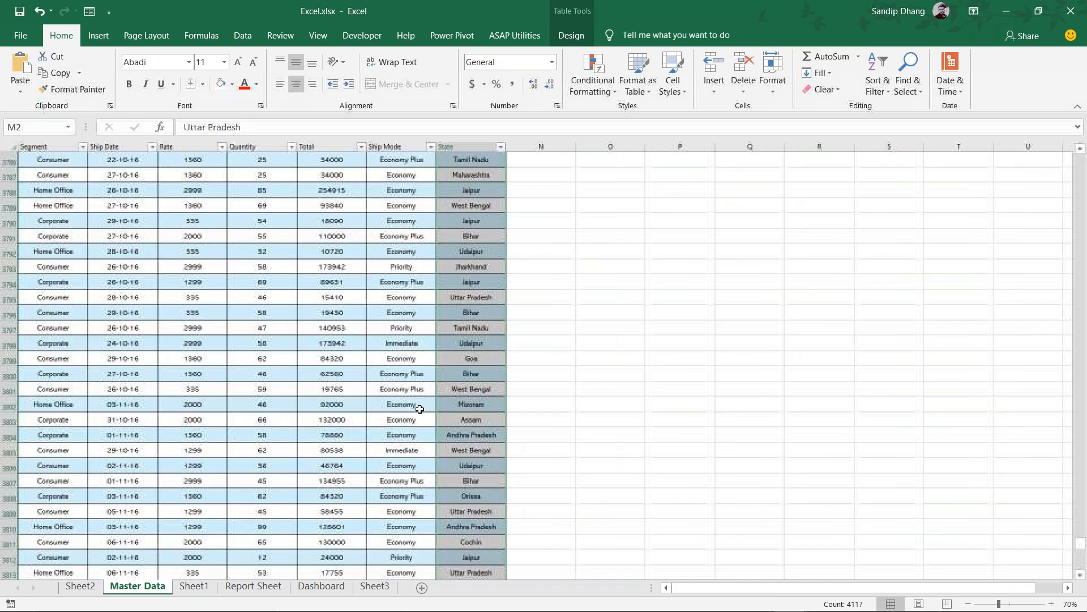
scroll(419, 409, left, 6)
scroll(420, 409, up, 20)
scroll(420, 409, up, 1)
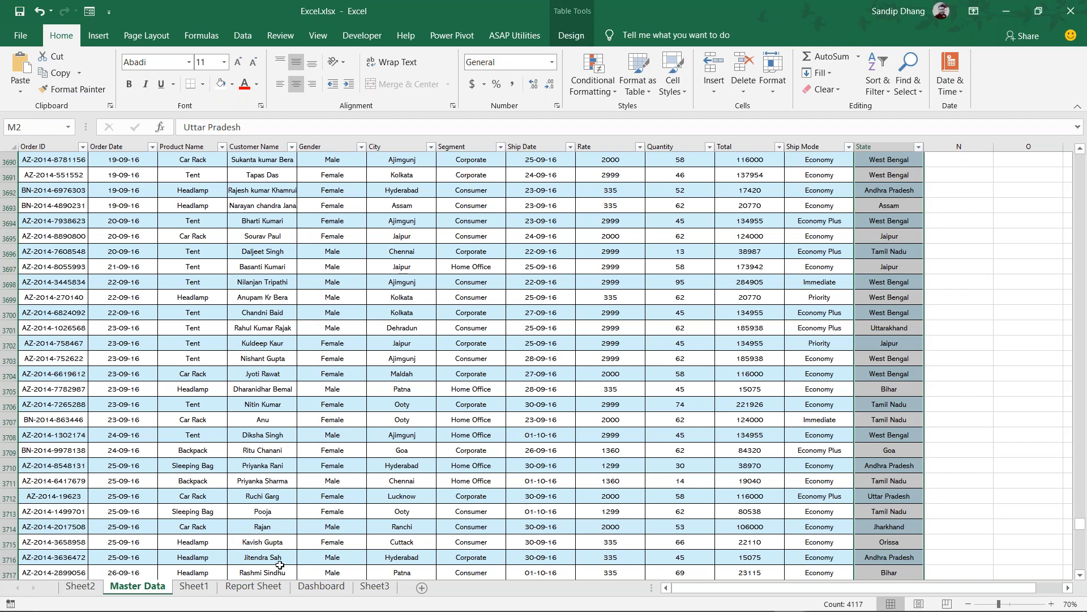
click(373, 586)
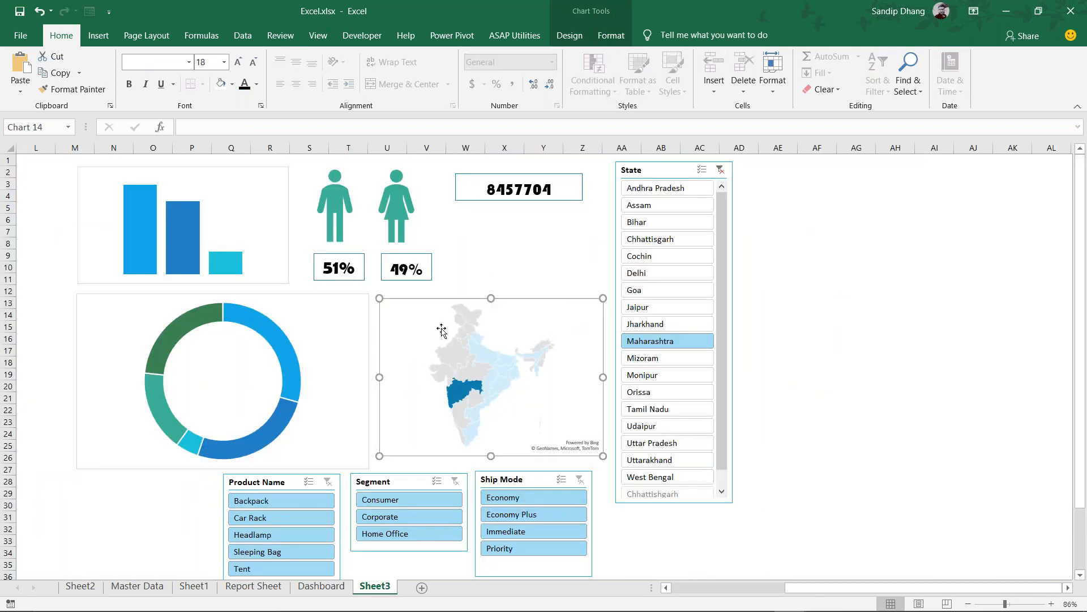
click(764, 242)
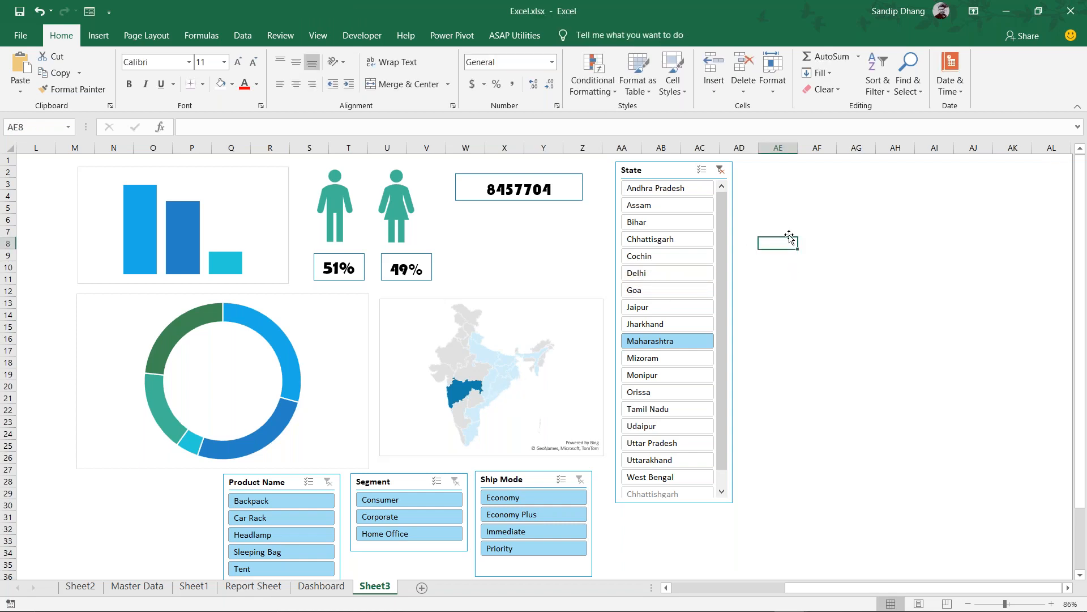